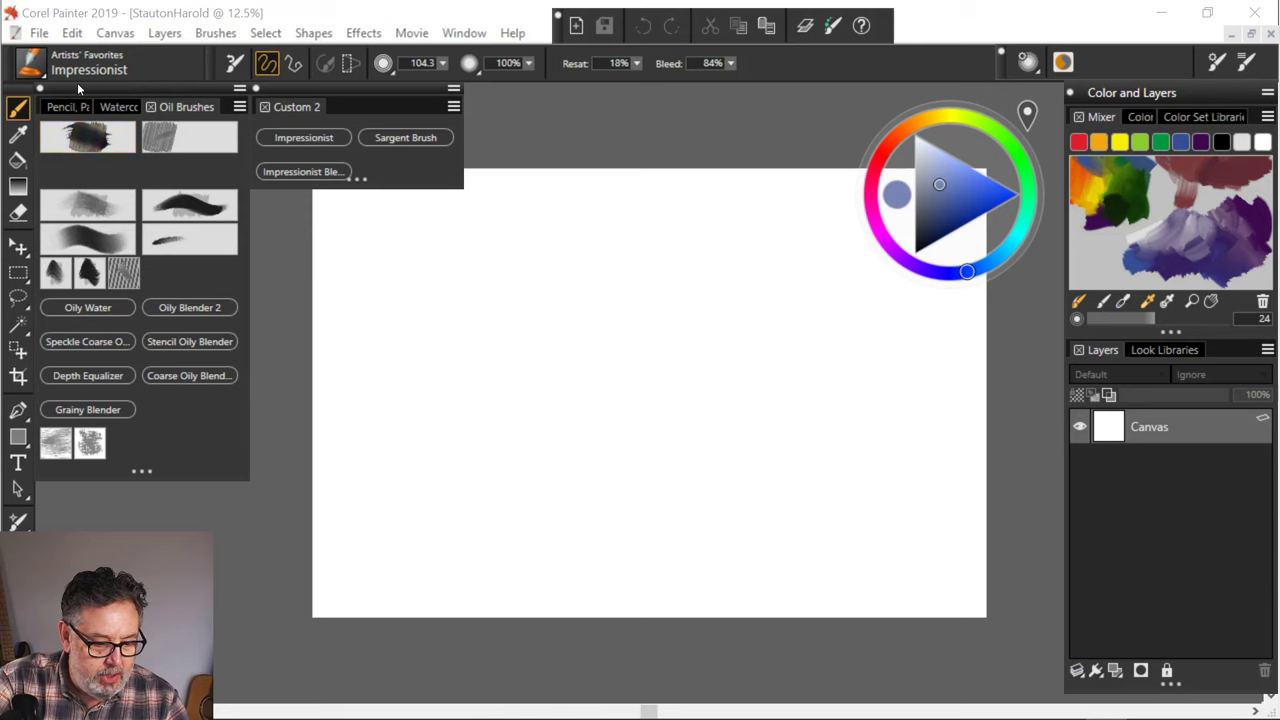
- Shift the floating colour wheel slightly closer to the Mixer and choose the Oily Water brush
left_click(120, 204)
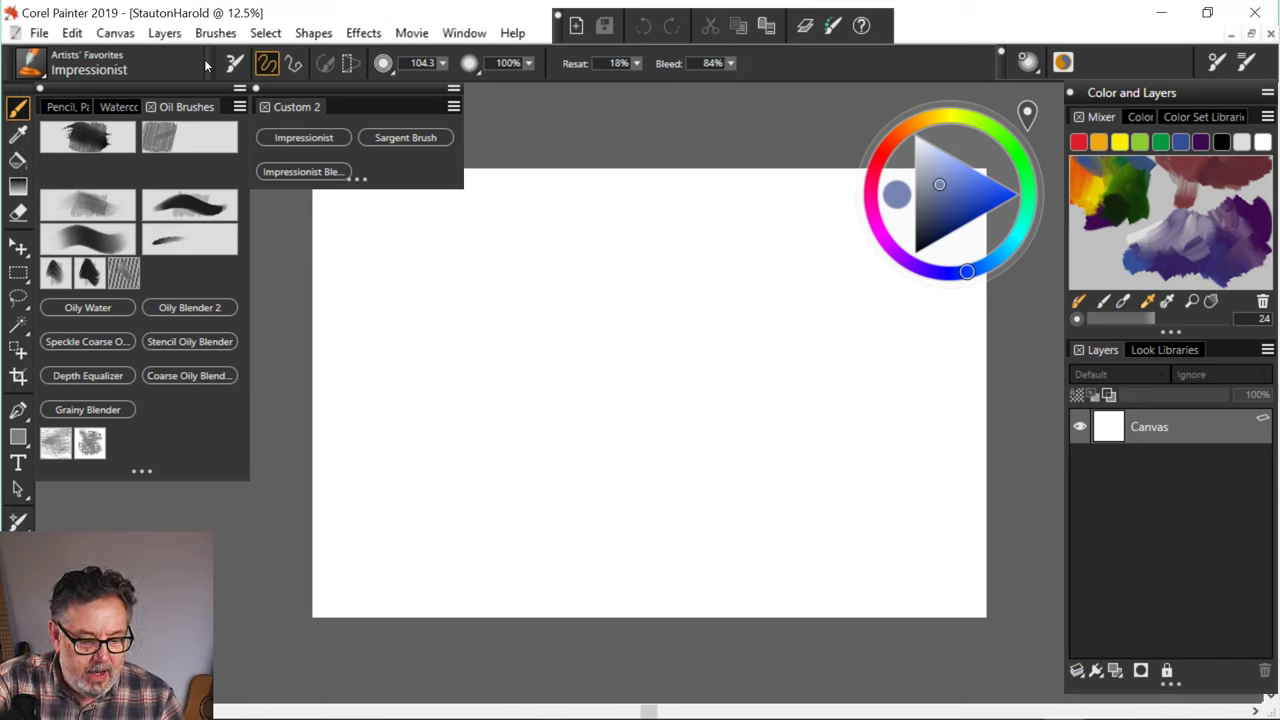
mouse_move(343, 95)
left_mouse_down()
mouse_move(388, 91)
mouse_move(403, 125)
mouse_move(434, 124)
mouse_move(352, 107)
left_mouse_up()
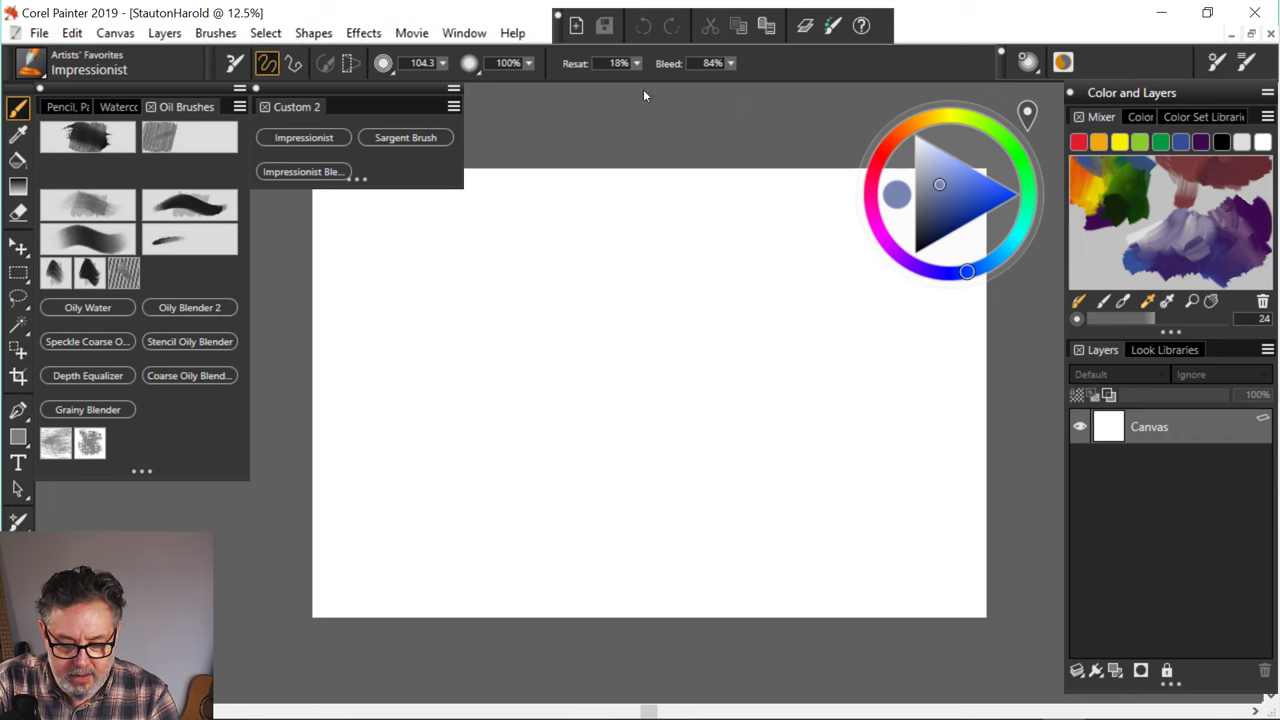
mouse_move(971, 142)
left_mouse_down()
mouse_move(941, 148)
mouse_move(996, 141)
left_mouse_up()
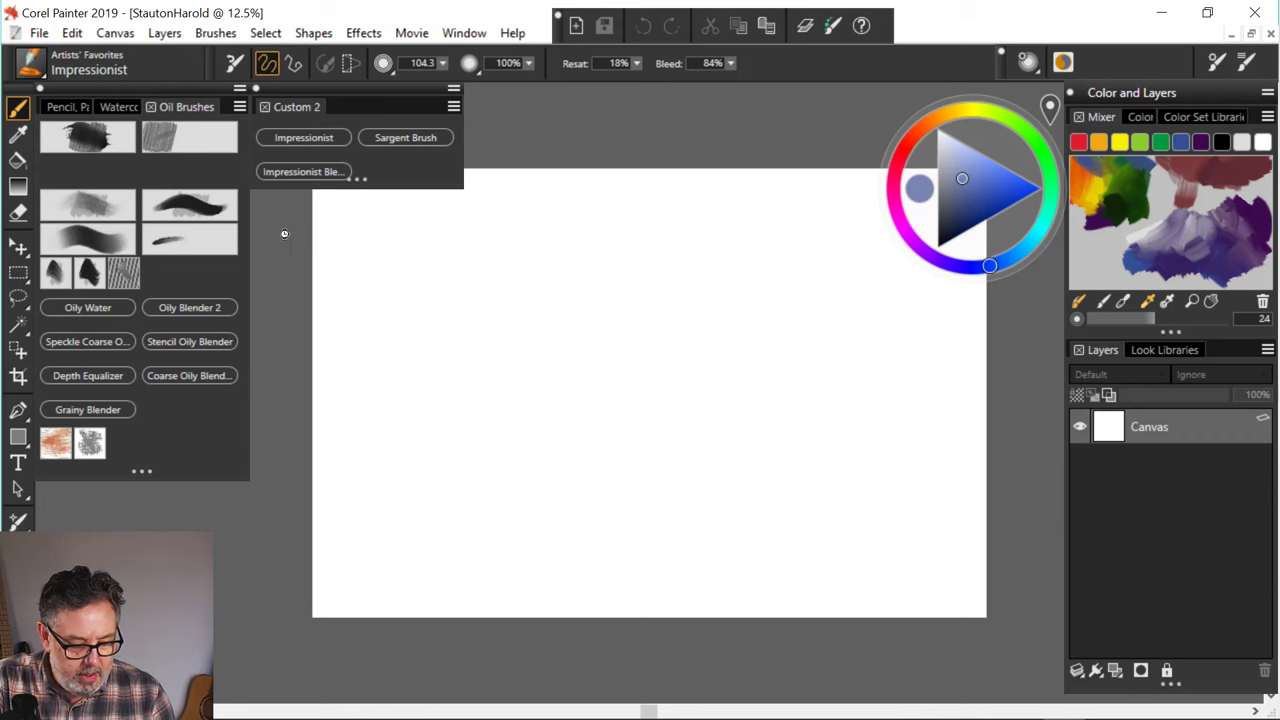
left_click(42, 307)
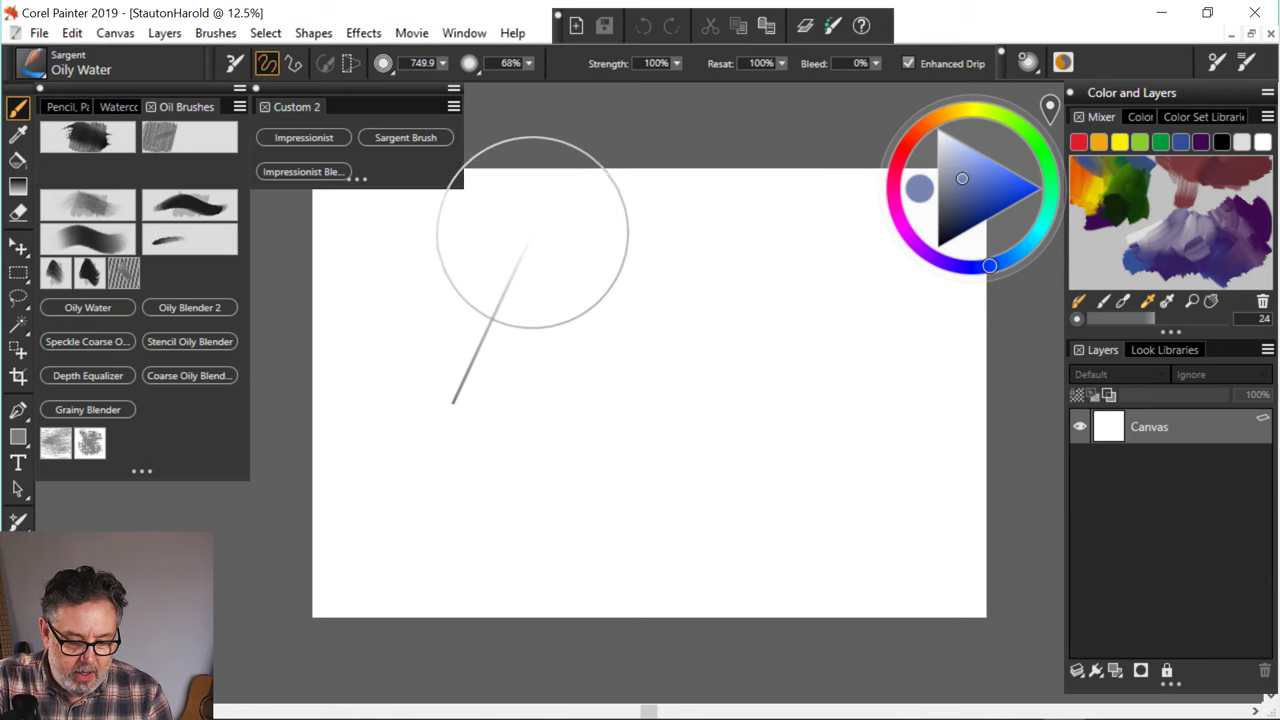
- Paint muted blue strokes along the canvas's upper edge and dark green water strokes across its upper two thirds
mouse_move(545, 228)
left_mouse_down()
mouse_move(680, 230)
mouse_move(645, 198)
mouse_move(768, 238)
mouse_move(842, 178)
left_mouse_up()
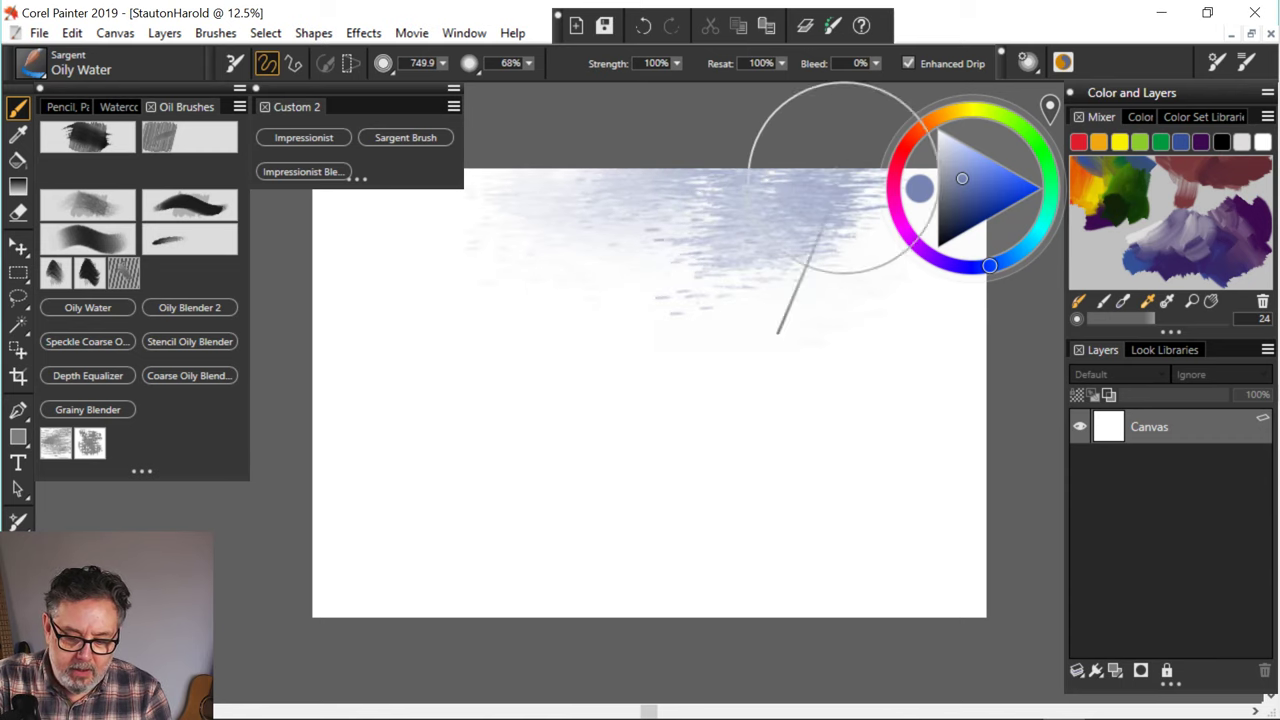
left_click(758, 118)
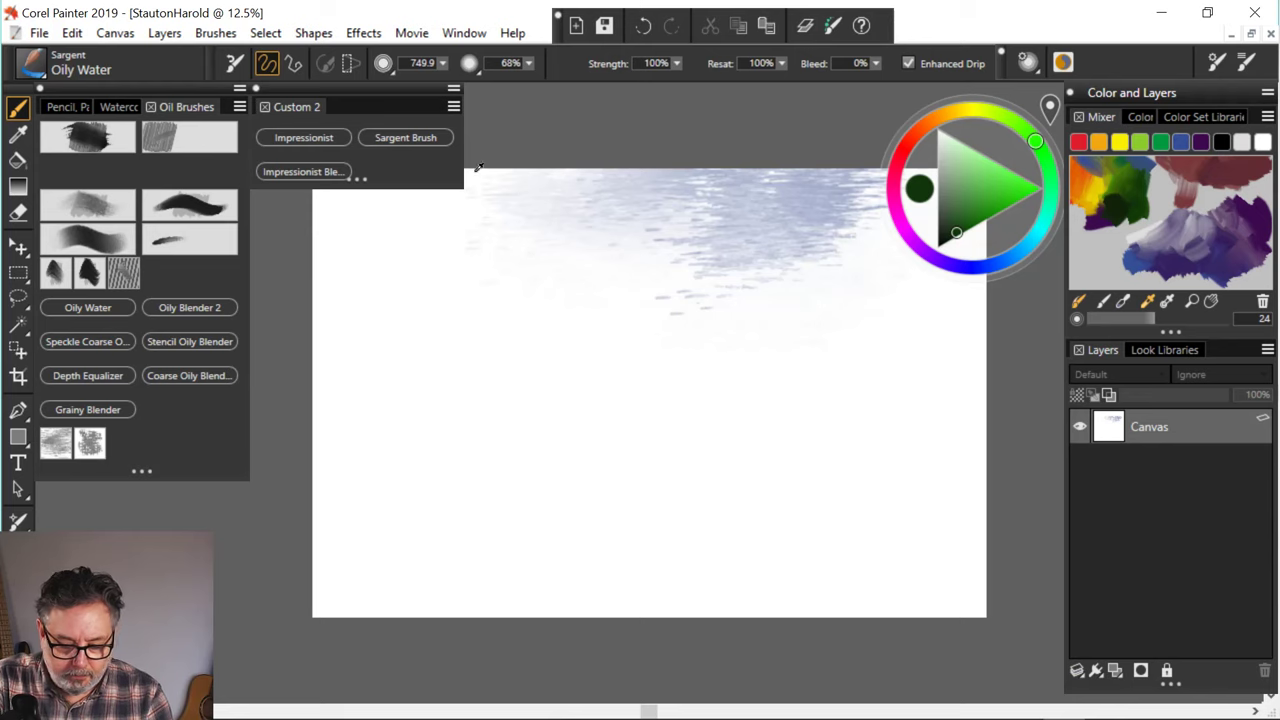
mouse_move(650, 216)
left_mouse_down()
mouse_move(800, 235)
mouse_move(530, 205)
mouse_move(365, 225)
mouse_move(460, 218)
mouse_move(420, 262)
left_mouse_up()
mouse_move(330, 300)
left_mouse_down()
mouse_move(760, 330)
mouse_move(420, 280)
mouse_move(960, 260)
mouse_move(850, 220)
mouse_move(960, 240)
mouse_move(920, 330)
mouse_move(657, 357)
mouse_move(440, 340)
mouse_move(710, 390)
mouse_move(930, 400)
mouse_move(880, 380)
mouse_move(940, 400)
mouse_move(600, 400)
mouse_move(335, 420)
mouse_move(340, 340)
mouse_move(538, 378)
left_mouse_up()
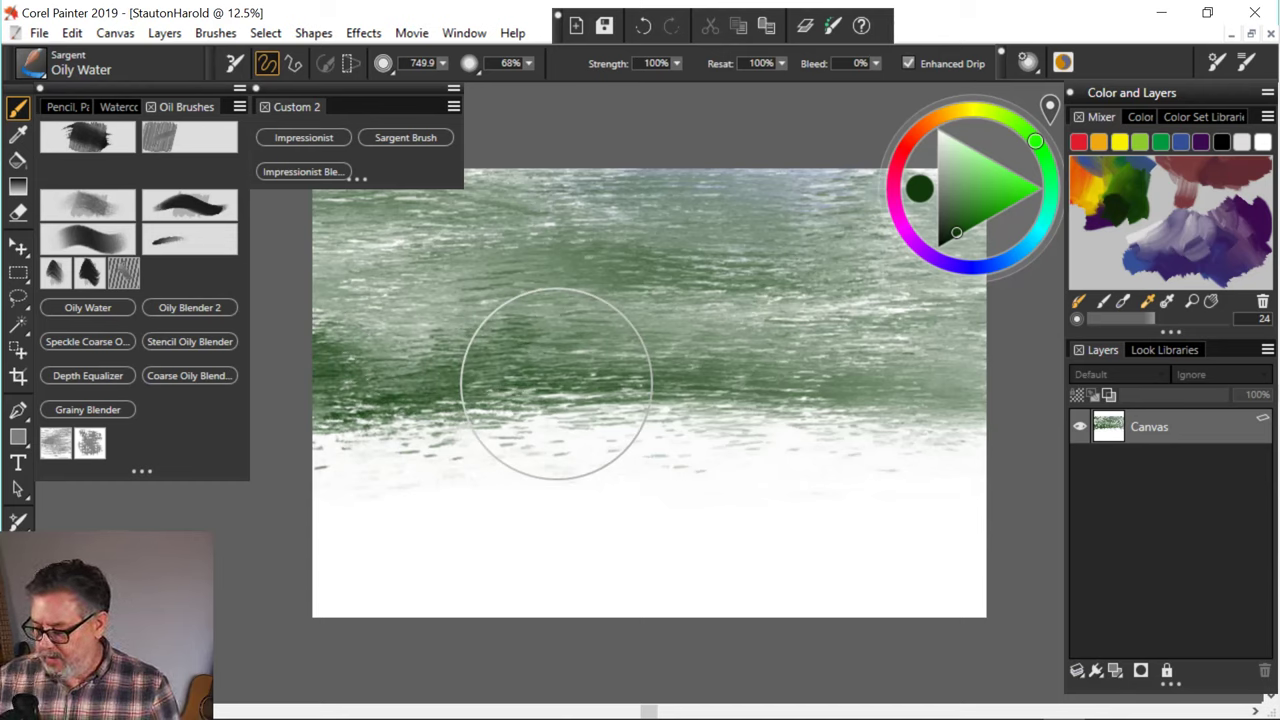
- Undo all the green and blue strokes painted on the canvas
key("ctrl+z")
key("ctrl+z")
key("ctrl+z")
key("ctrl+z")
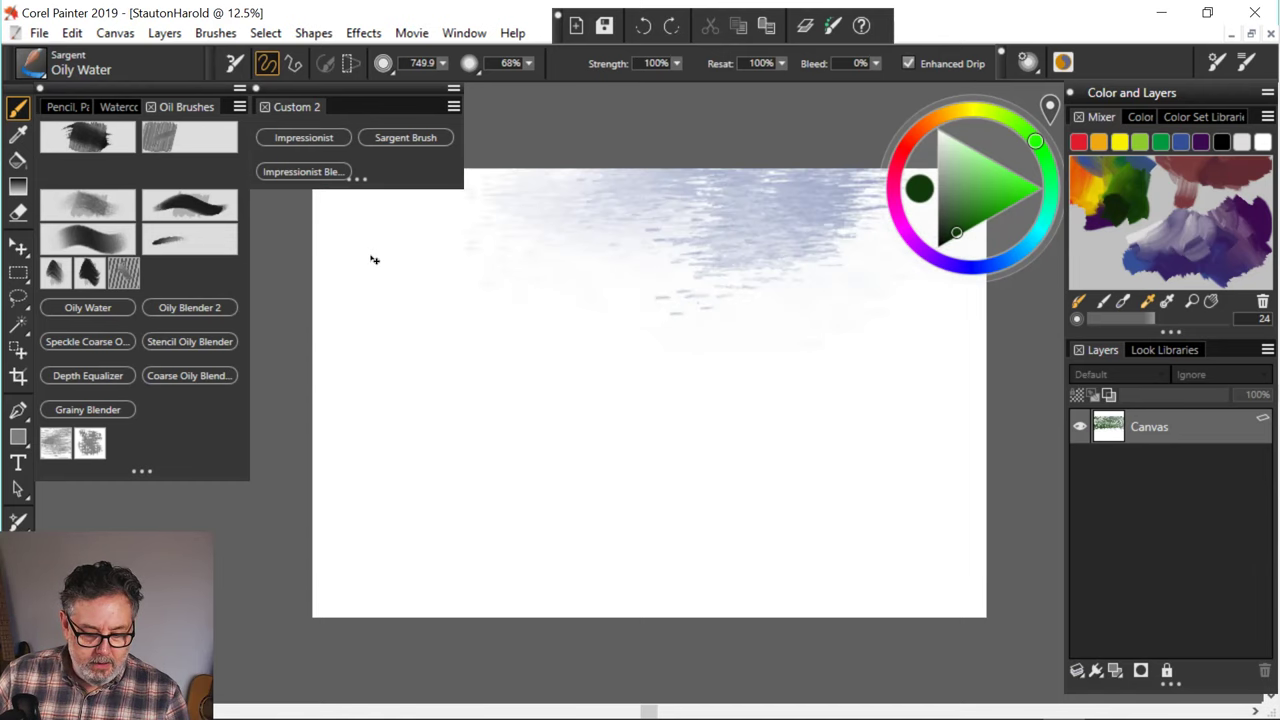
key("ctrl+z")
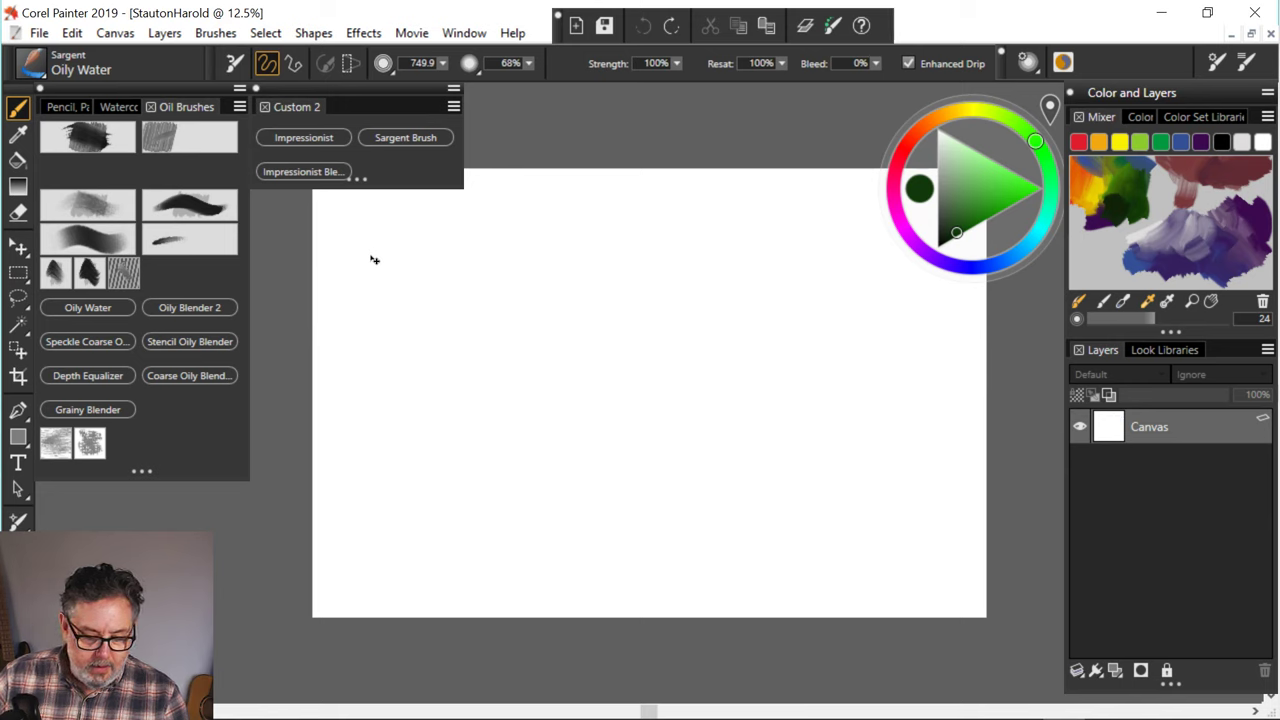
- Create a new layer and paint dark green water strokes across the upper part of the picture
key("ctrl+shift+n")
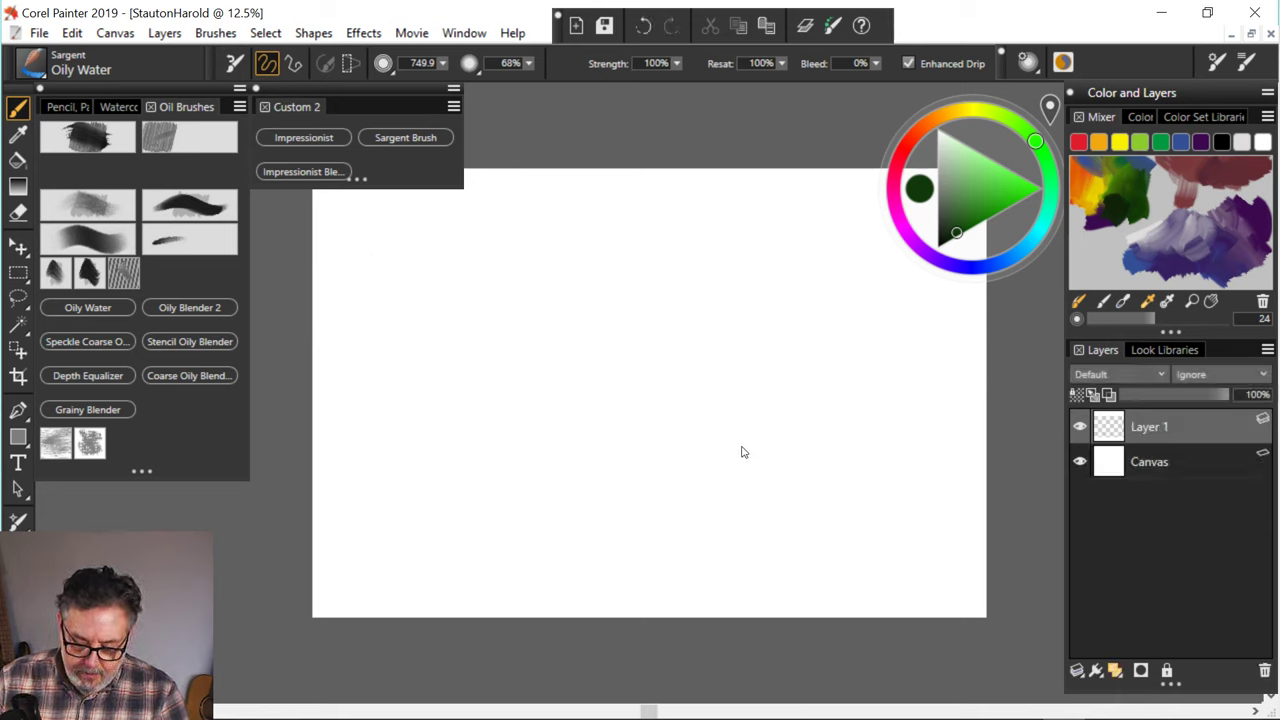
mouse_move(465, 205)
left_mouse_down()
mouse_move(930, 210)
mouse_move(345, 210)
mouse_move(630, 195)
left_mouse_up()
mouse_move(342, 243)
left_mouse_down()
mouse_move(960, 290)
mouse_move(680, 270)
mouse_move(340, 285)
mouse_move(960, 385)
left_mouse_up()
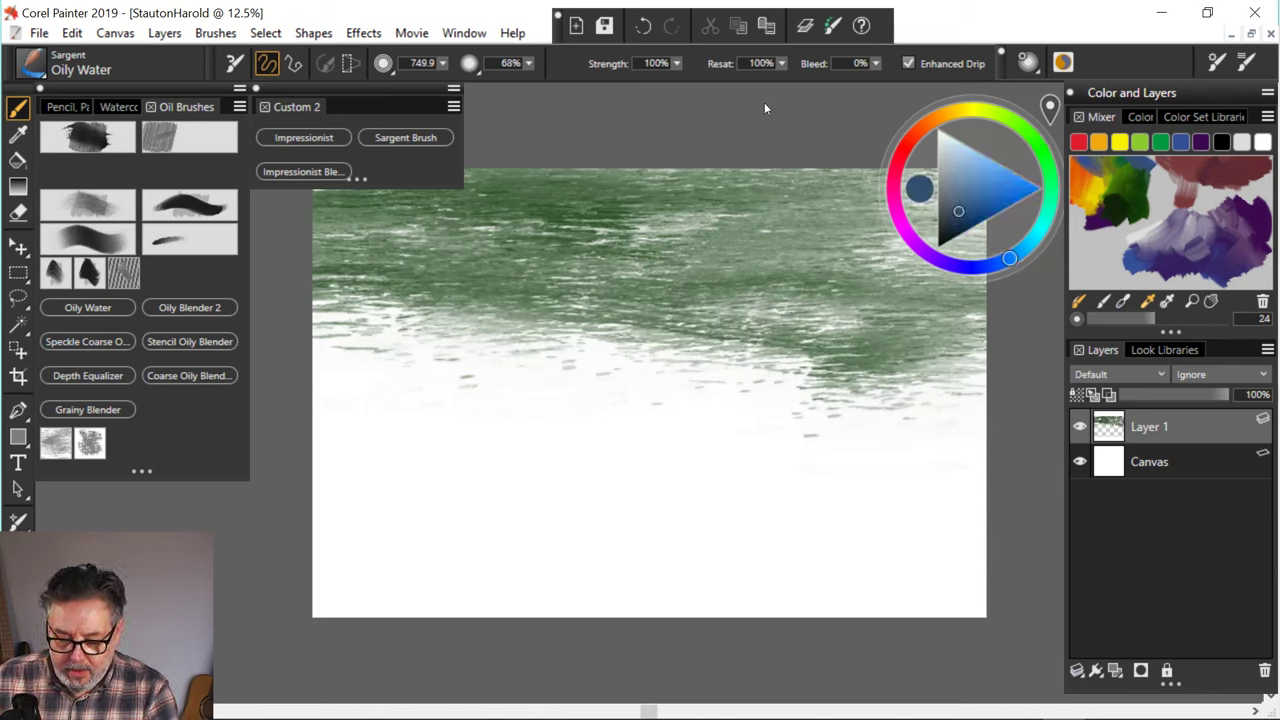
- Paint muted blue water strokes in a band below the green area, moving the colour wheel further off the canvas
mouse_move(657, 340)
left_mouse_down()
mouse_move(555, 343)
mouse_move(950, 346)
left_mouse_up()
left_click_drag(655, 385, 968, 388)
left_click_drag(875, 252, 950, 254)
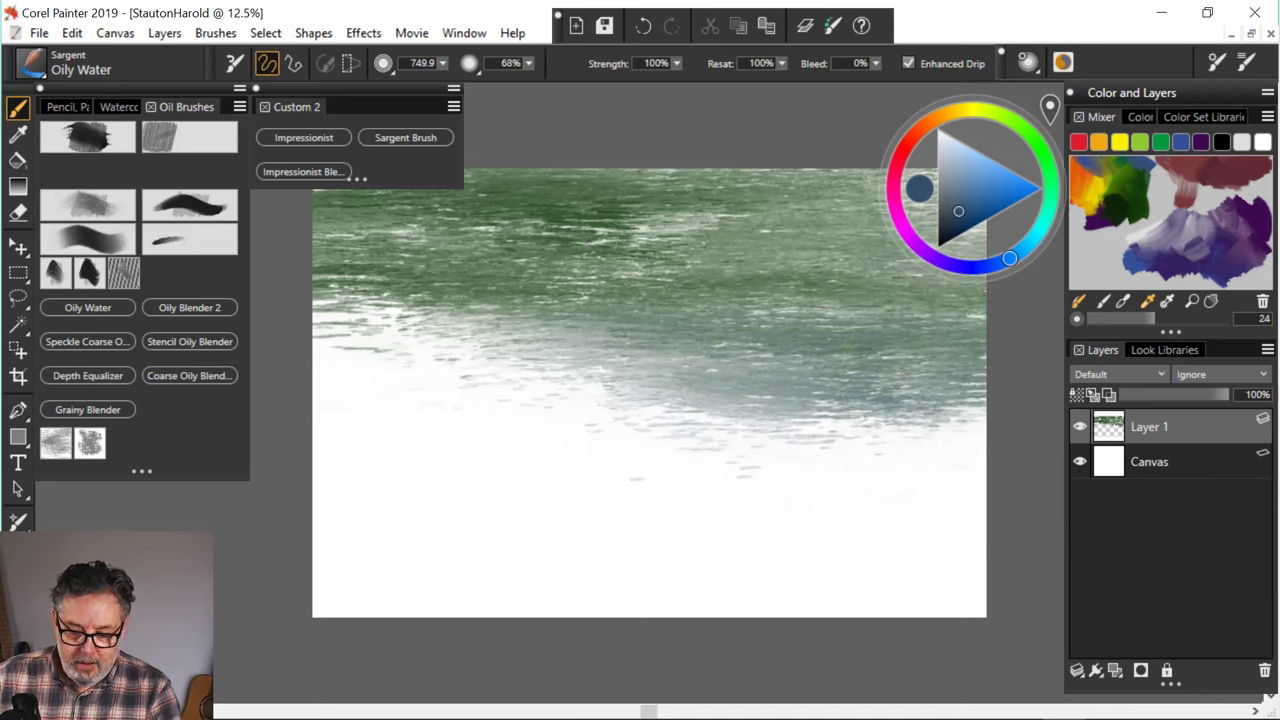
left_click_drag(1056, 206, 1099, 171)
mouse_move(481, 348)
left_mouse_down()
mouse_move(330, 320)
mouse_move(400, 300)
left_mouse_up()
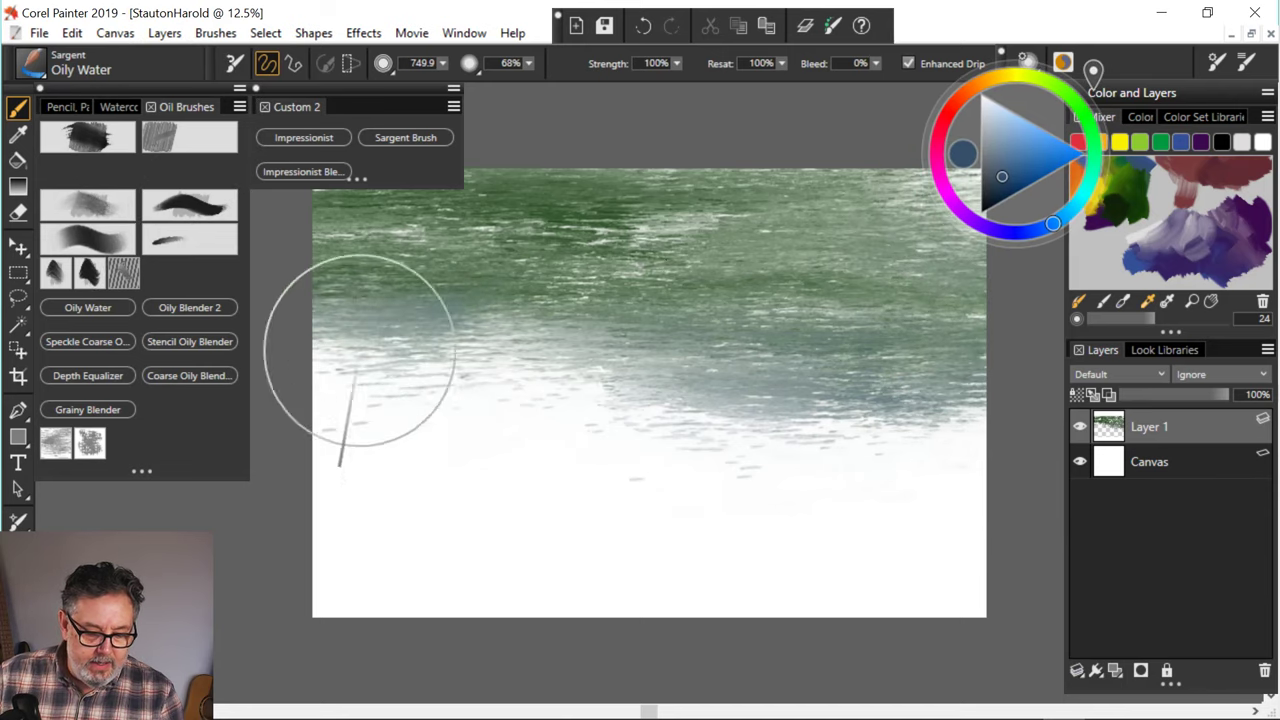
mouse_move(357, 363)
left_mouse_down()
mouse_move(660, 430)
mouse_move(690, 480)
mouse_move(970, 440)
mouse_move(870, 500)
mouse_move(971, 414)
left_mouse_up()
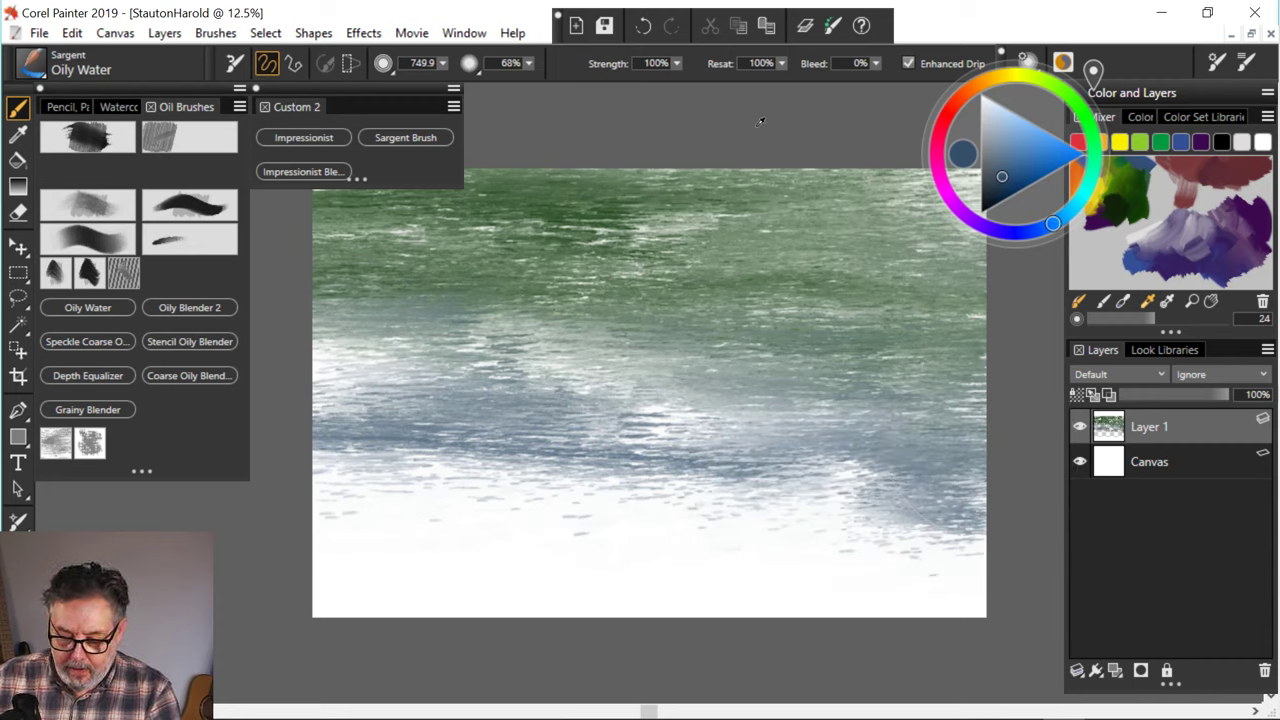
- Pick dark green from the Mixer and paint water strokes across the lower part of the picture
left_click(1130, 192)
mouse_move(570, 487)
left_mouse_down()
mouse_move(350, 500)
mouse_move(370, 535)
mouse_move(460, 590)
mouse_move(330, 580)
mouse_move(470, 450)
mouse_move(780, 570)
mouse_move(960, 500)
mouse_move(900, 590)
mouse_move(950, 600)
left_mouse_up()
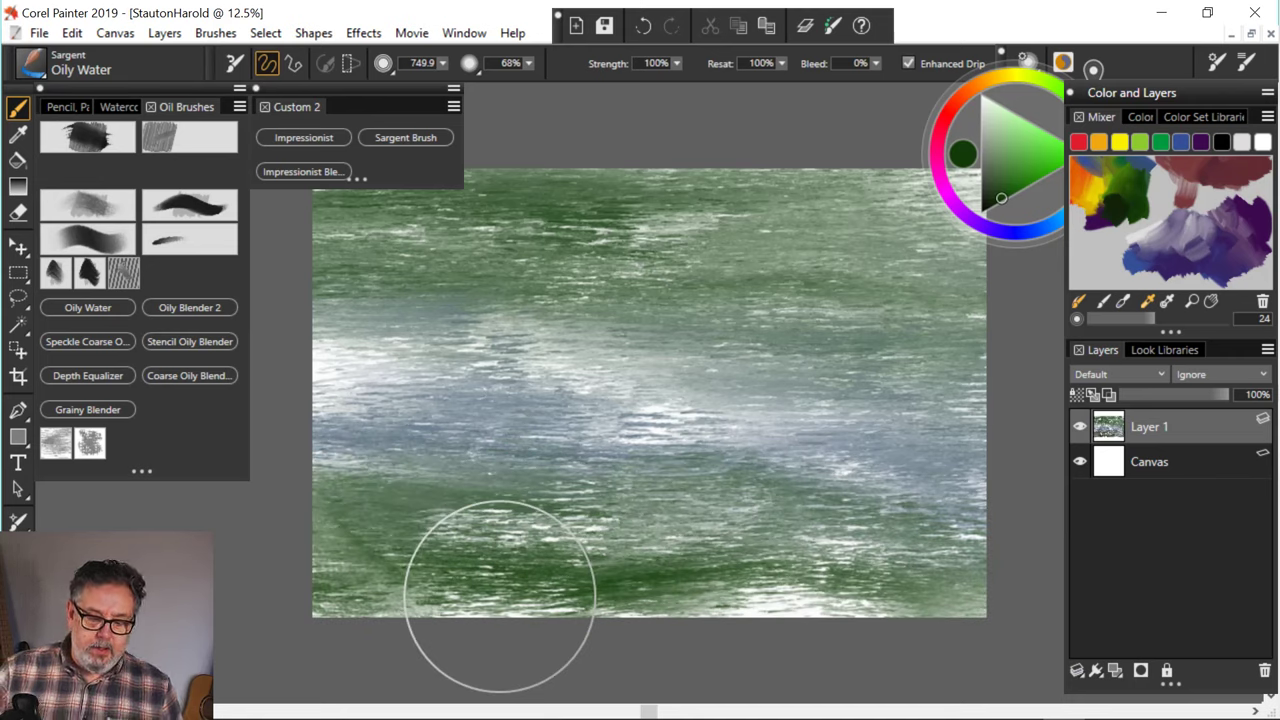
mouse_move(690, 590)
left_mouse_down()
mouse_move(920, 595)
mouse_move(975, 495)
mouse_move(960, 502)
left_mouse_up()
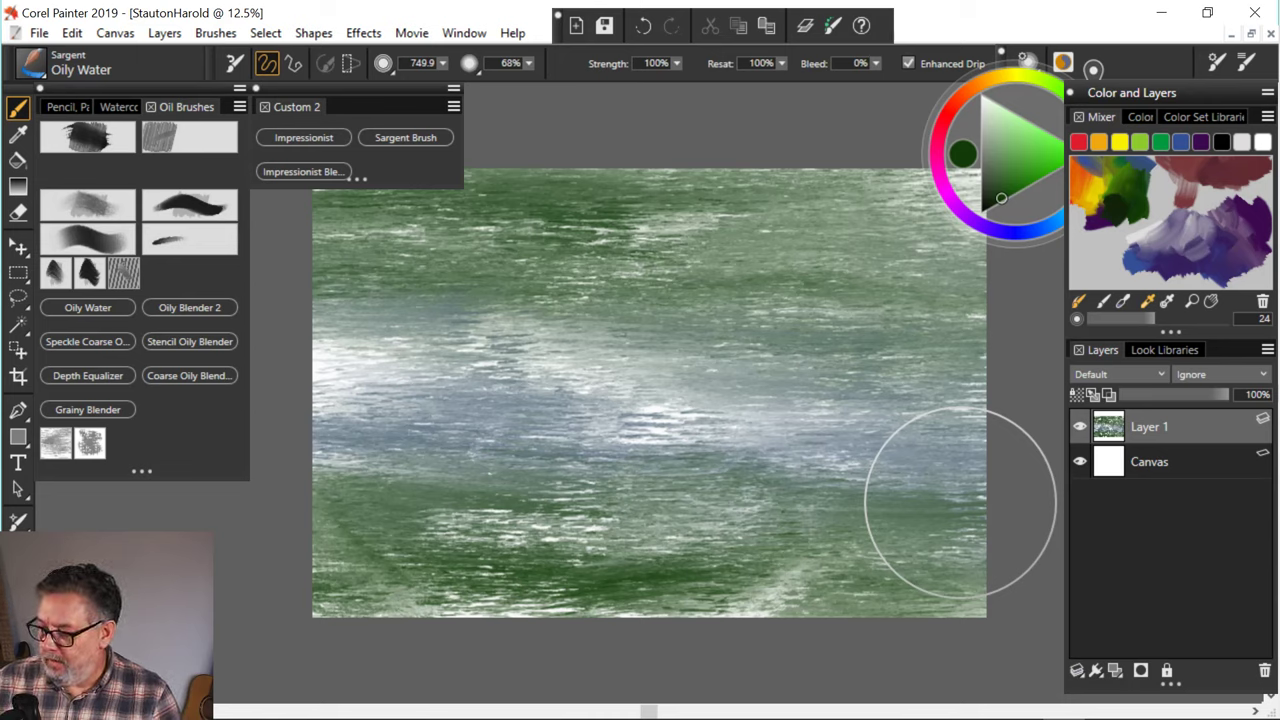
- Brush over the white gap in the right half of the blue band to blend it into the surrounding colours
mouse_move(578, 380)
left_mouse_down()
mouse_move(665, 375)
mouse_move(895, 440)
left_mouse_up()
left_click_drag(620, 415, 735, 420)
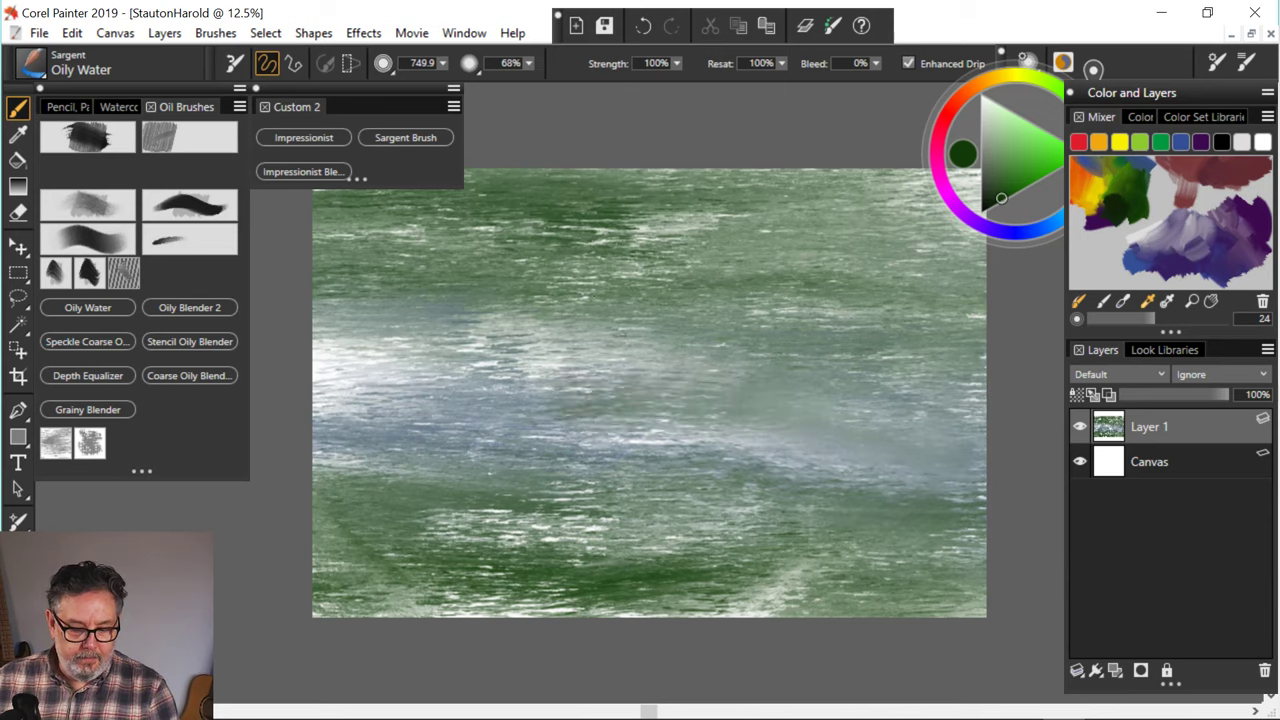
mouse_move(680, 380)
left_mouse_down()
mouse_move(485, 430)
mouse_move(610, 440)
mouse_move(890, 420)
left_mouse_up()
mouse_move(630, 415)
left_mouse_down()
mouse_move(905, 435)
mouse_move(942, 372)
left_mouse_up()
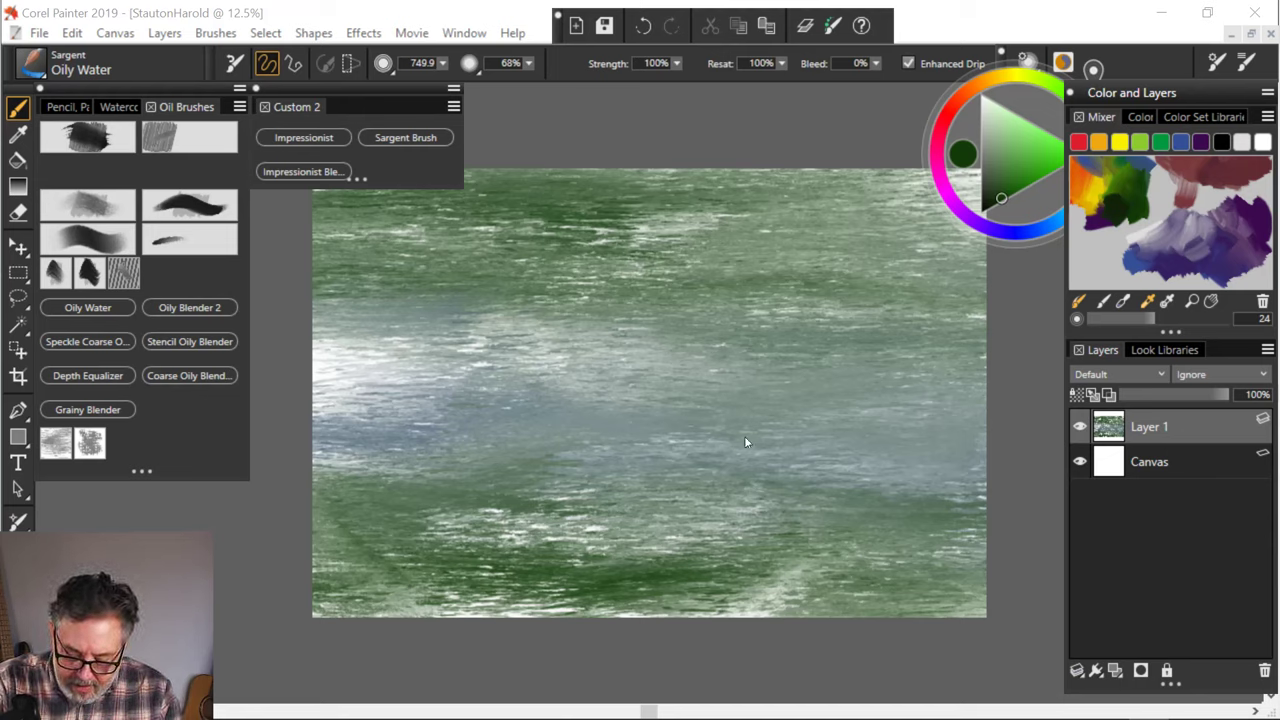
- Add a new layer above Layer 1 and make Layer 1 active again
key("ctrl+shift+n")
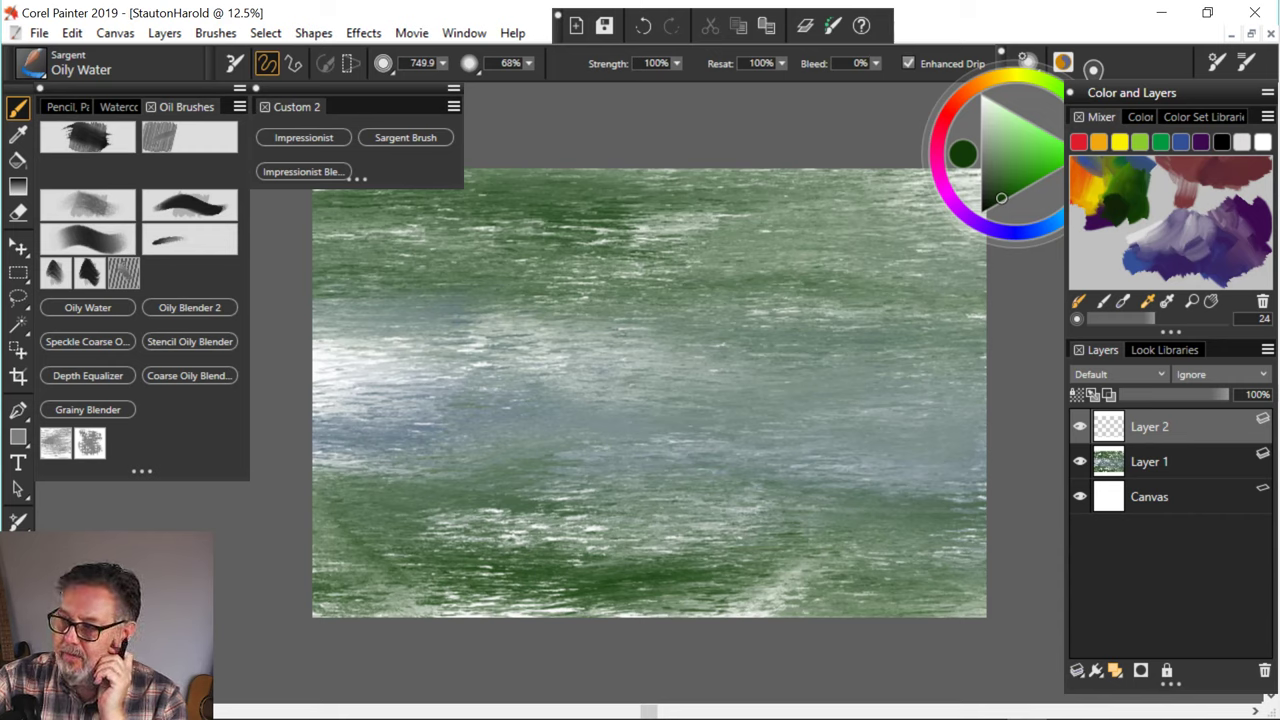
left_click(1121, 461)
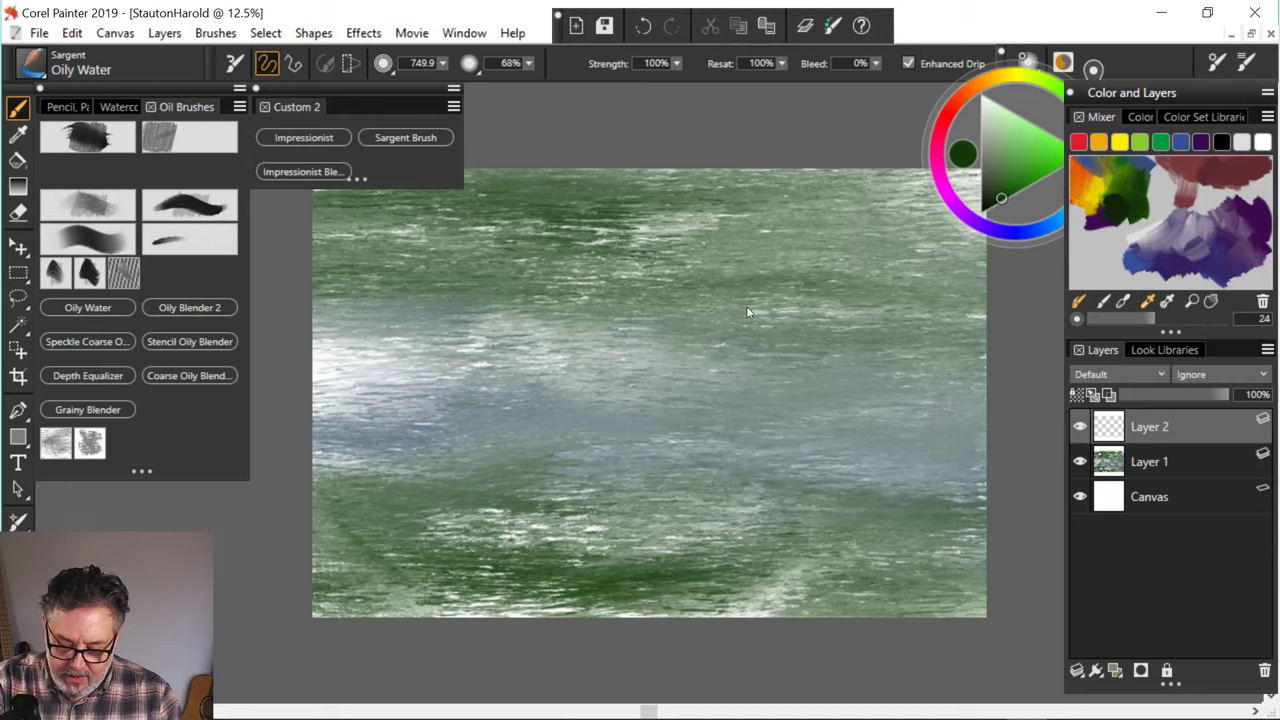
- Choose a light green and brush a light patch into the right middle of the water on Layer 1
left_click(1039, 142)
left_click_drag(1039, 142, 1019, 127)
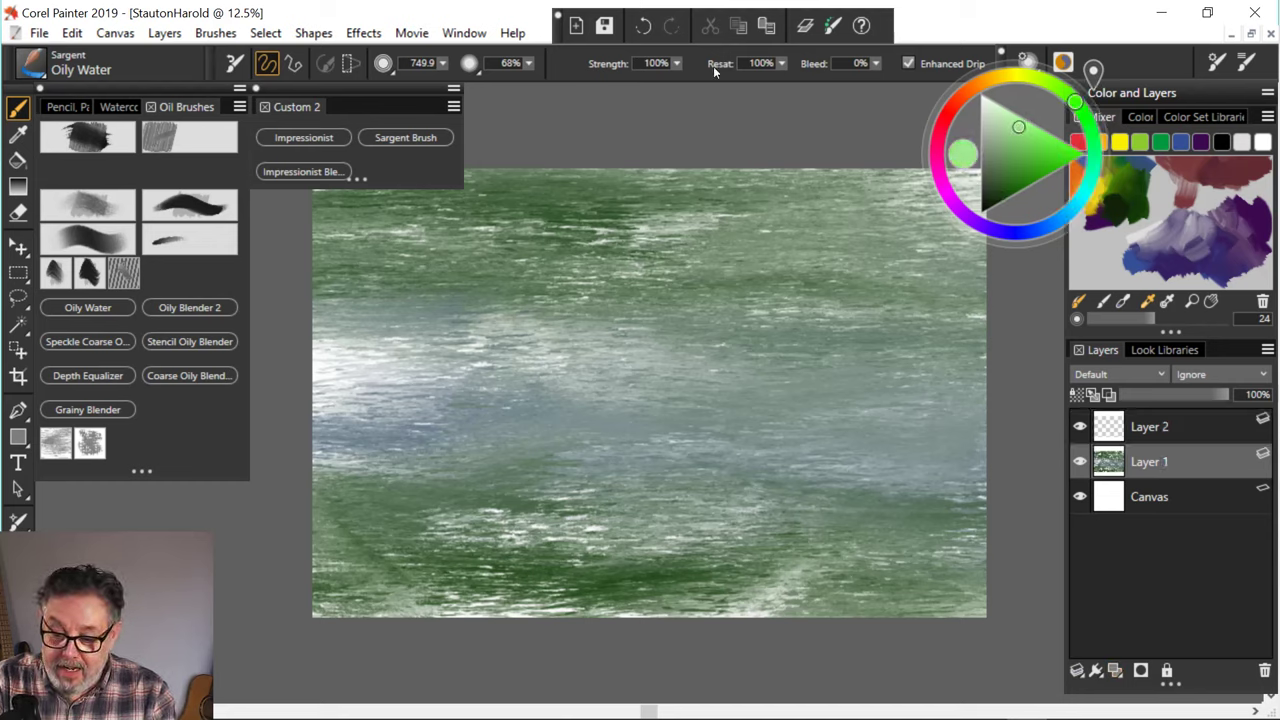
mouse_move(1033, 94)
left_mouse_down()
mouse_move(1012, 102)
mouse_move(1032, 102)
left_mouse_up()
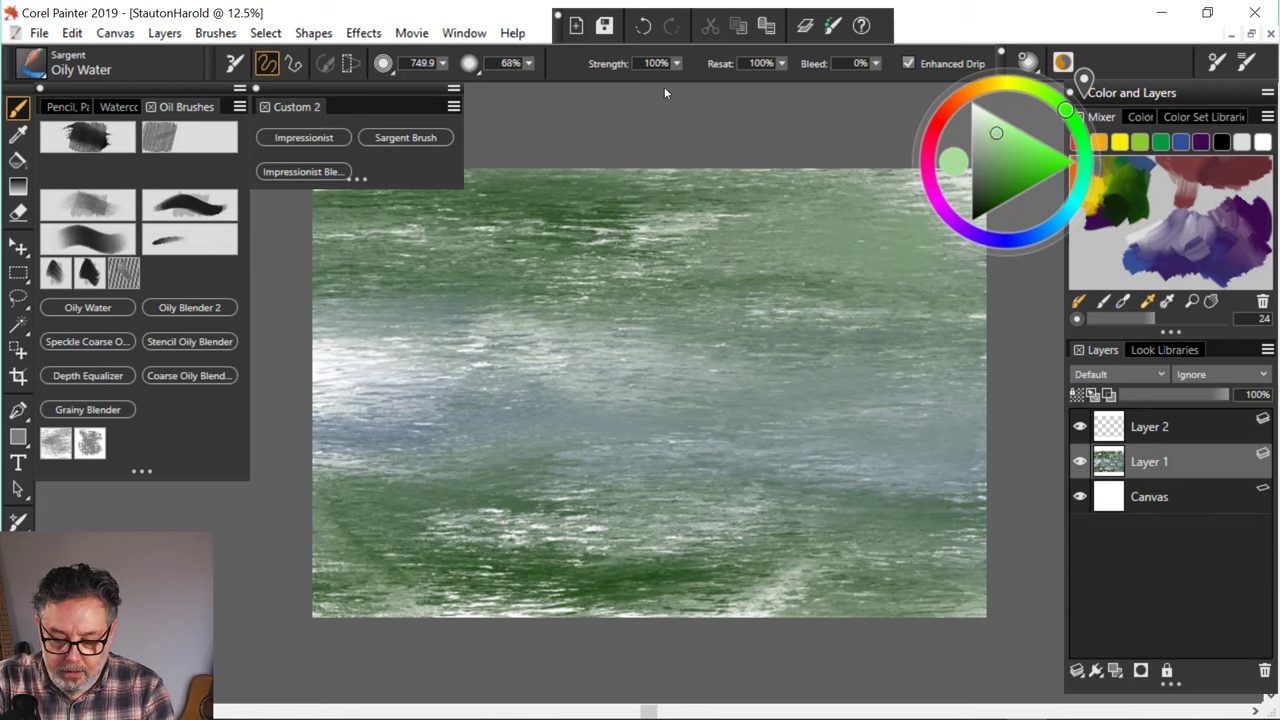
mouse_move(892, 372)
left_mouse_down()
mouse_move(840, 350)
mouse_move(950, 352)
mouse_move(735, 377)
mouse_move(655, 362)
left_mouse_up()
left_click_drag(885, 345, 970, 328)
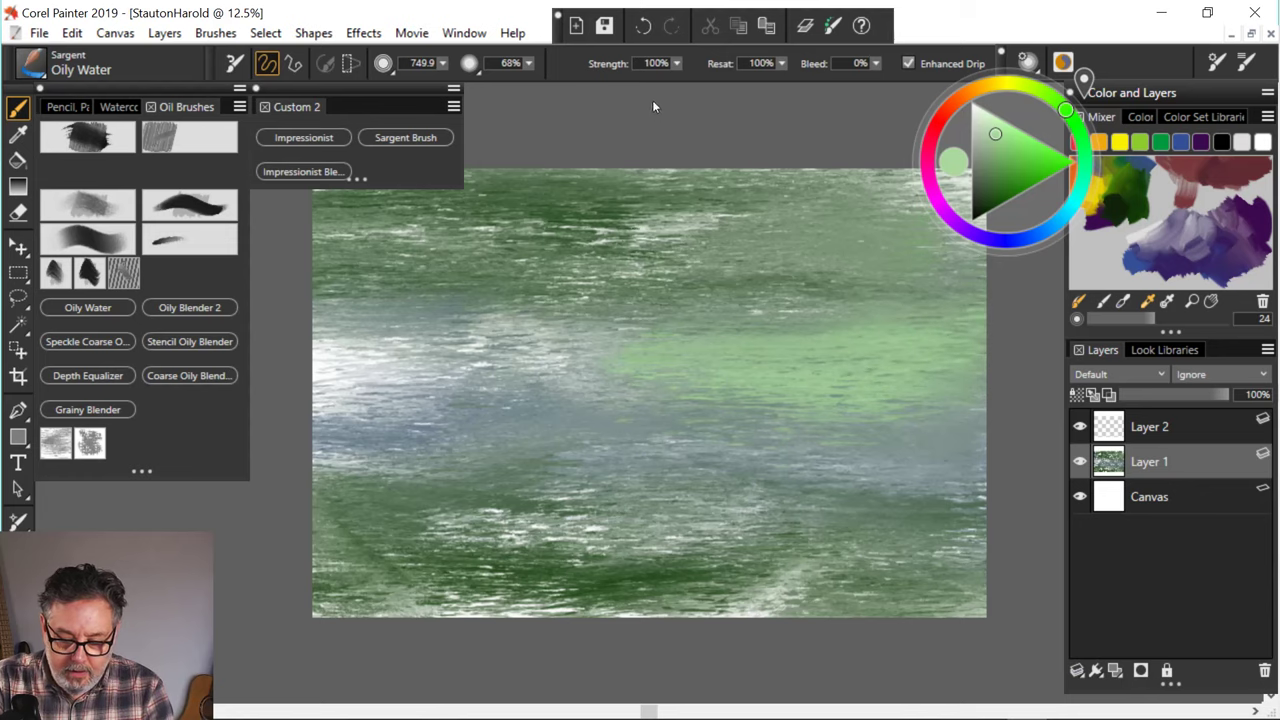
- Change the hue to pale yellow and brush it over the light green patch
left_click(1015, 84)
mouse_move(823, 335)
left_mouse_down()
mouse_move(735, 343)
mouse_move(825, 325)
left_mouse_up()
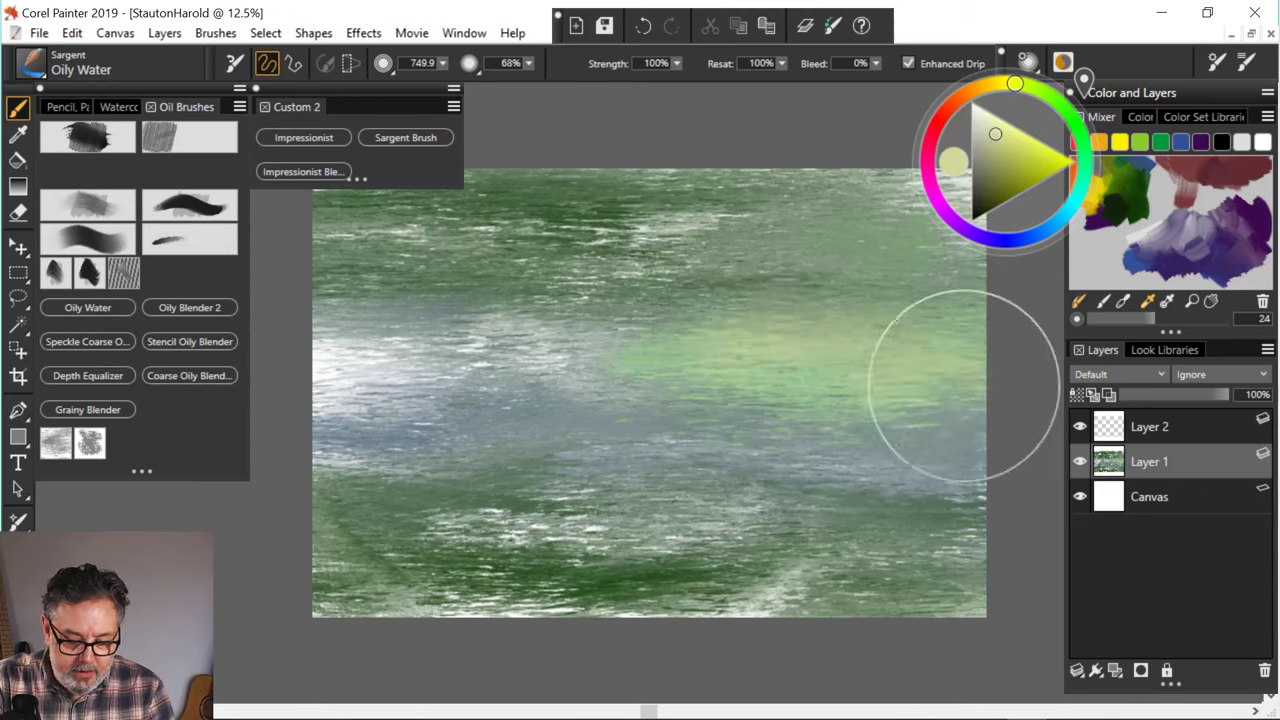
mouse_move(960, 392)
left_mouse_down()
mouse_move(735, 412)
mouse_move(650, 392)
mouse_move(755, 405)
left_mouse_up()
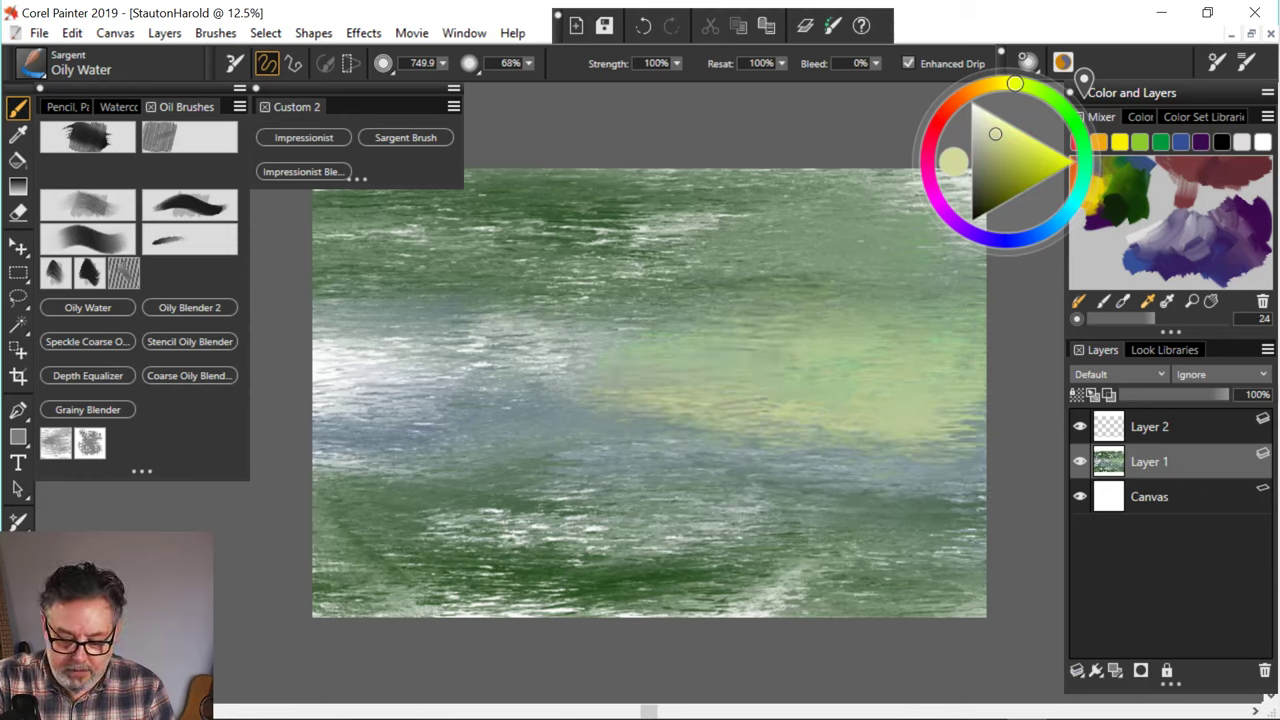
- Choose a saturated yellow-green and brush it through the pale patch, then work the brush over the white area at left
left_click(1047, 156)
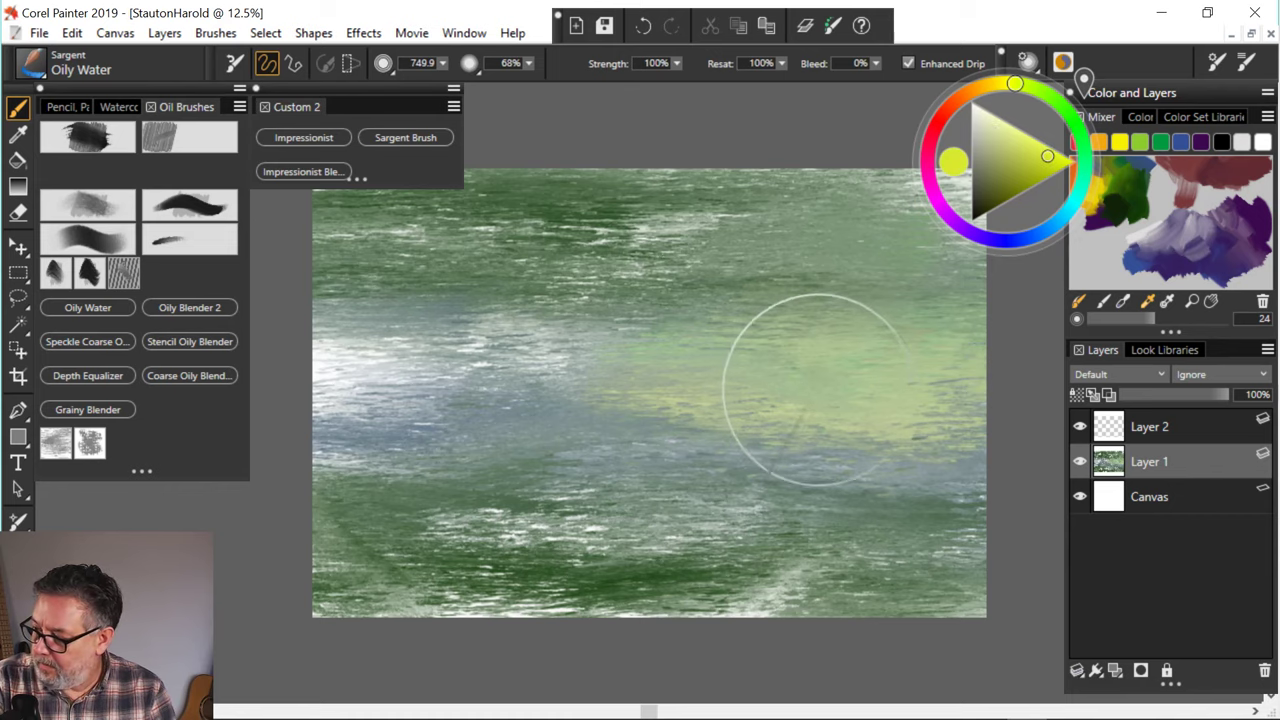
left_click_drag(815, 390, 515, 380)
mouse_move(810, 325)
left_mouse_down()
mouse_move(850, 328)
mouse_move(950, 295)
mouse_move(696, 306)
mouse_move(600, 325)
mouse_move(575, 345)
left_mouse_up()
mouse_move(584, 392)
left_mouse_down()
mouse_move(835, 405)
mouse_move(950, 435)
left_mouse_up()
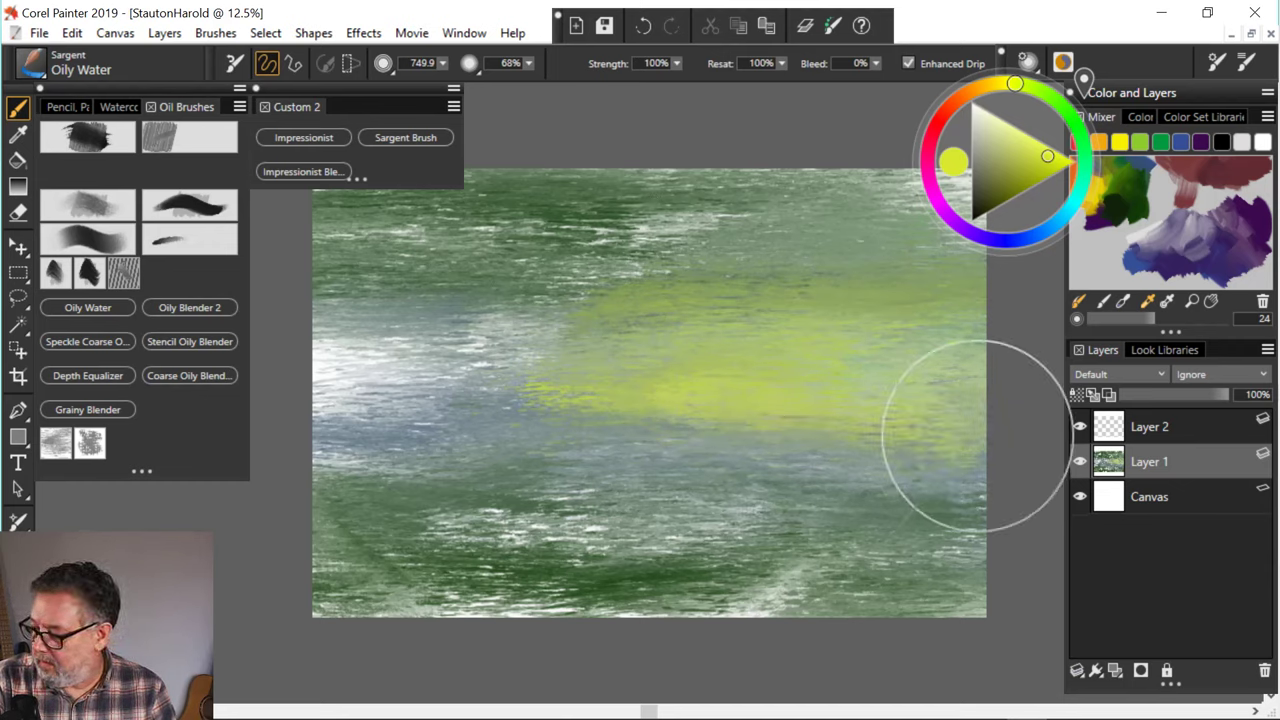
mouse_move(380, 365)
left_mouse_down()
mouse_move(300, 371)
mouse_move(480, 380)
left_mouse_up()
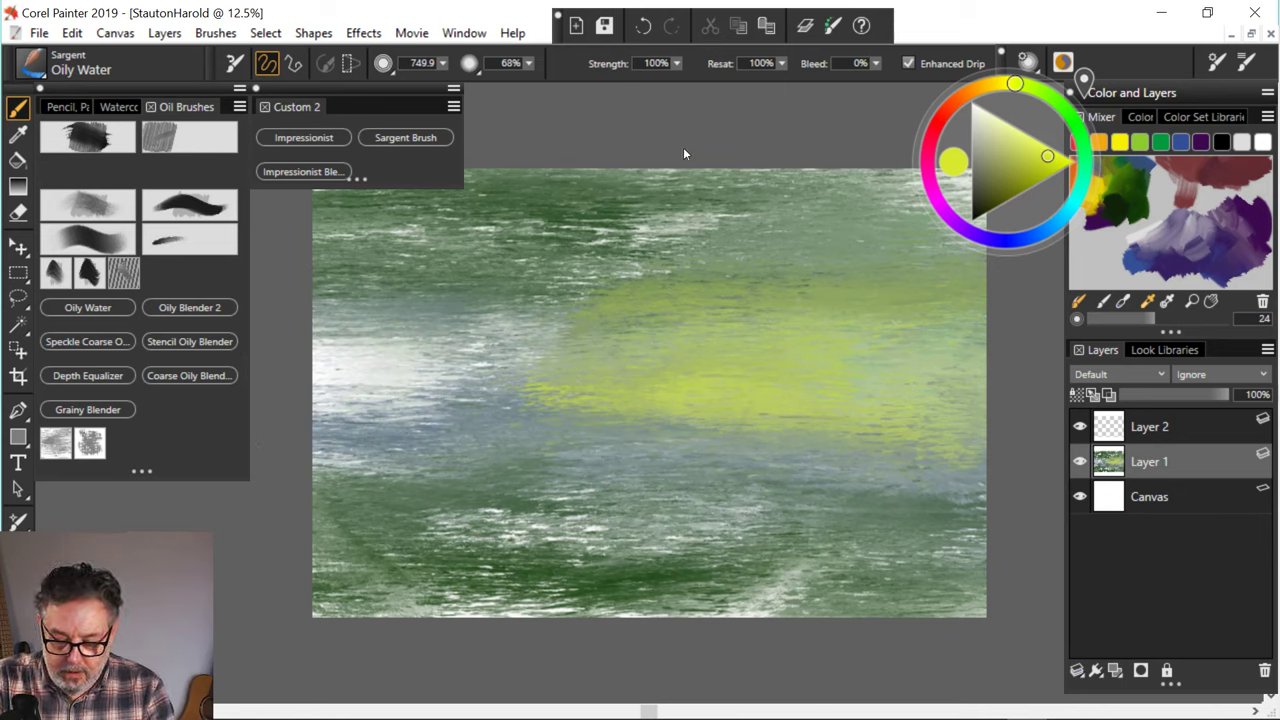
- Change the hue to blue and brush it below the yellow patch and along the lower edge of the picture
left_click(1021, 239)
mouse_move(660, 482)
left_mouse_down()
mouse_move(750, 487)
mouse_move(925, 452)
mouse_move(600, 404)
mouse_move(520, 410)
left_mouse_up()
mouse_move(700, 512)
left_mouse_down()
mouse_move(745, 570)
mouse_move(975, 598)
mouse_move(600, 612)
left_mouse_up()
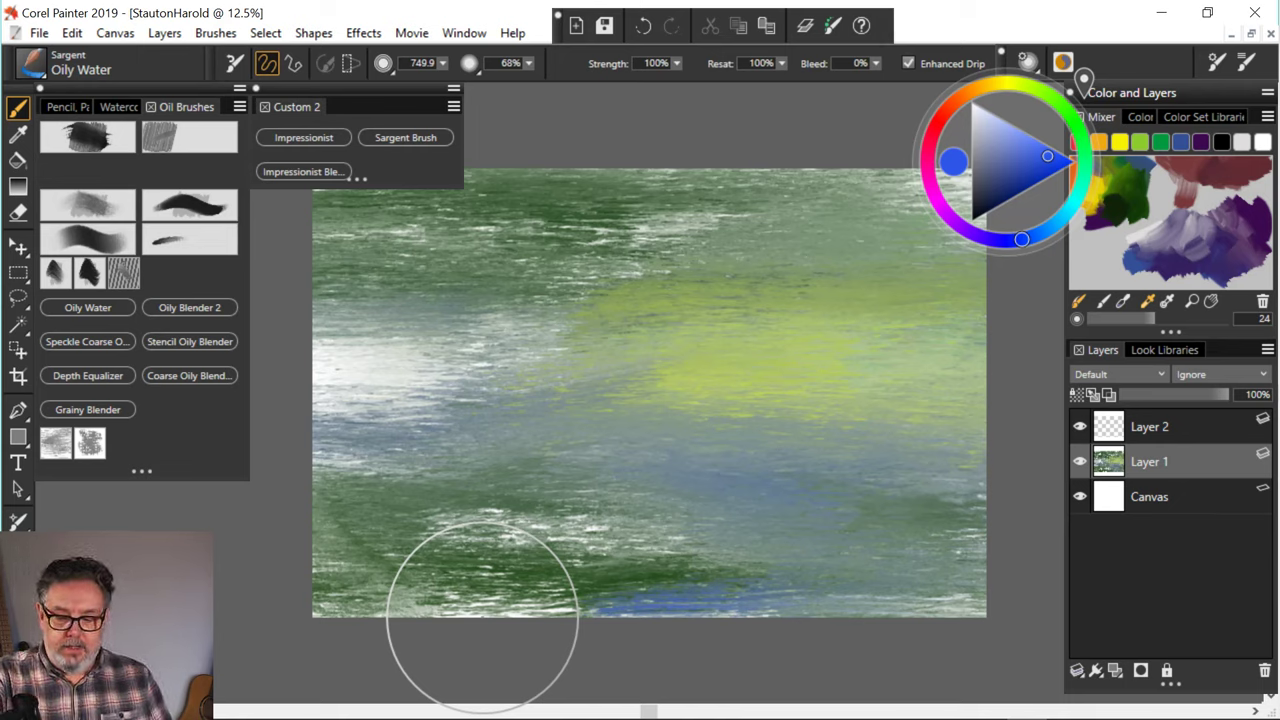
- Choose a very dark blue and brush it along the upper right area of the water
left_click(1115, 207)
left_click_drag(845, 176, 955, 193)
left_click(1002, 240)
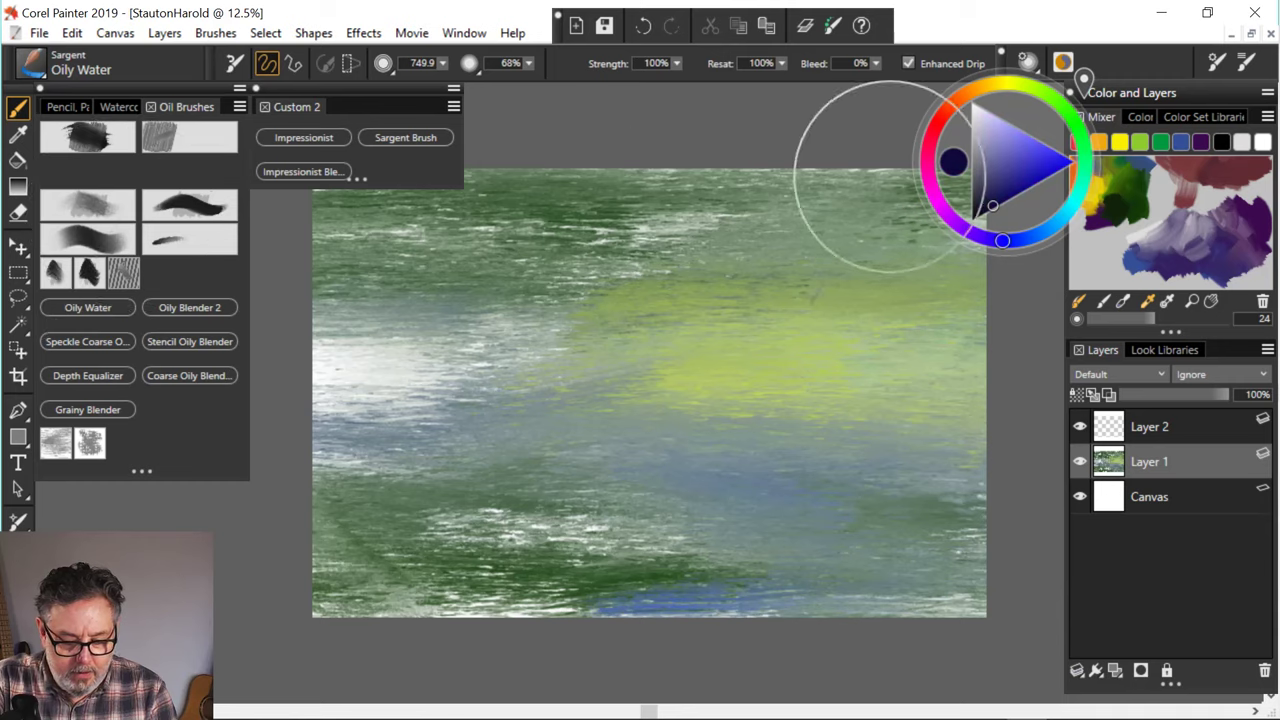
mouse_move(735, 190)
left_mouse_down()
mouse_move(665, 195)
mouse_move(950, 228)
left_mouse_up()
left_click_drag(850, 174, 615, 174)
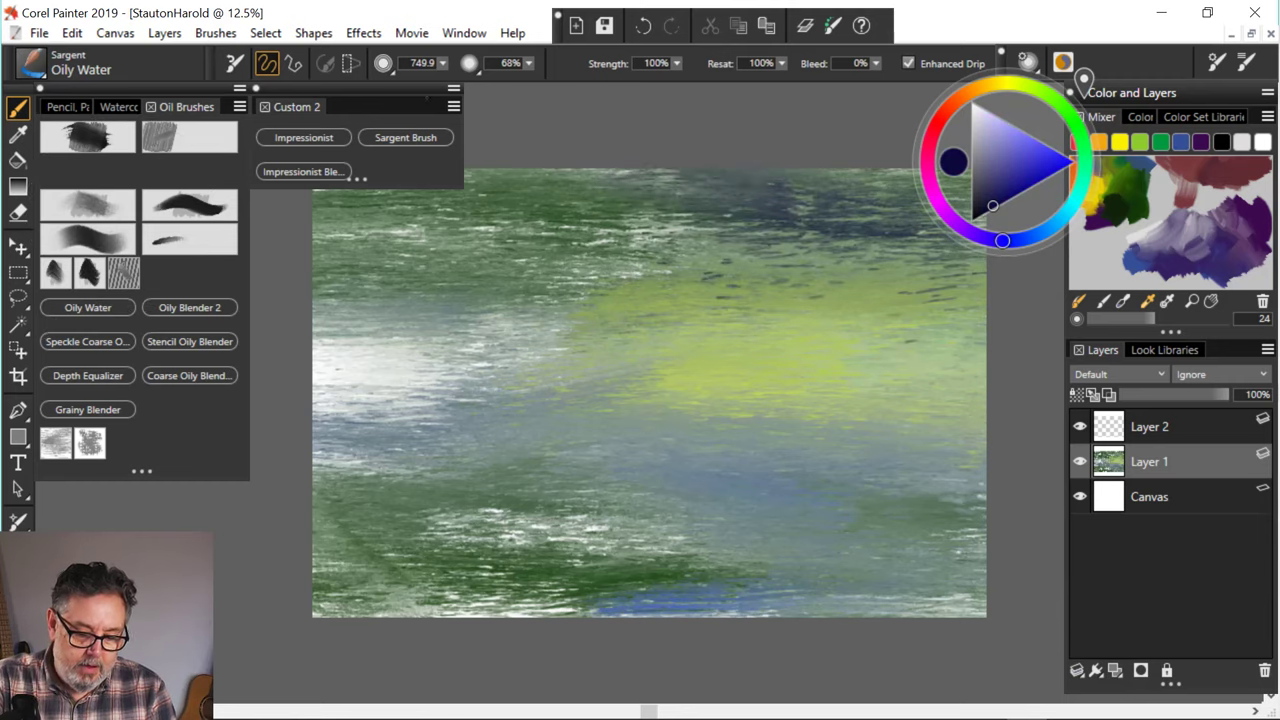
- Delete both Layer 1 and Layer 2 and add a fresh empty layer above the canvas
left_click(1160, 427)
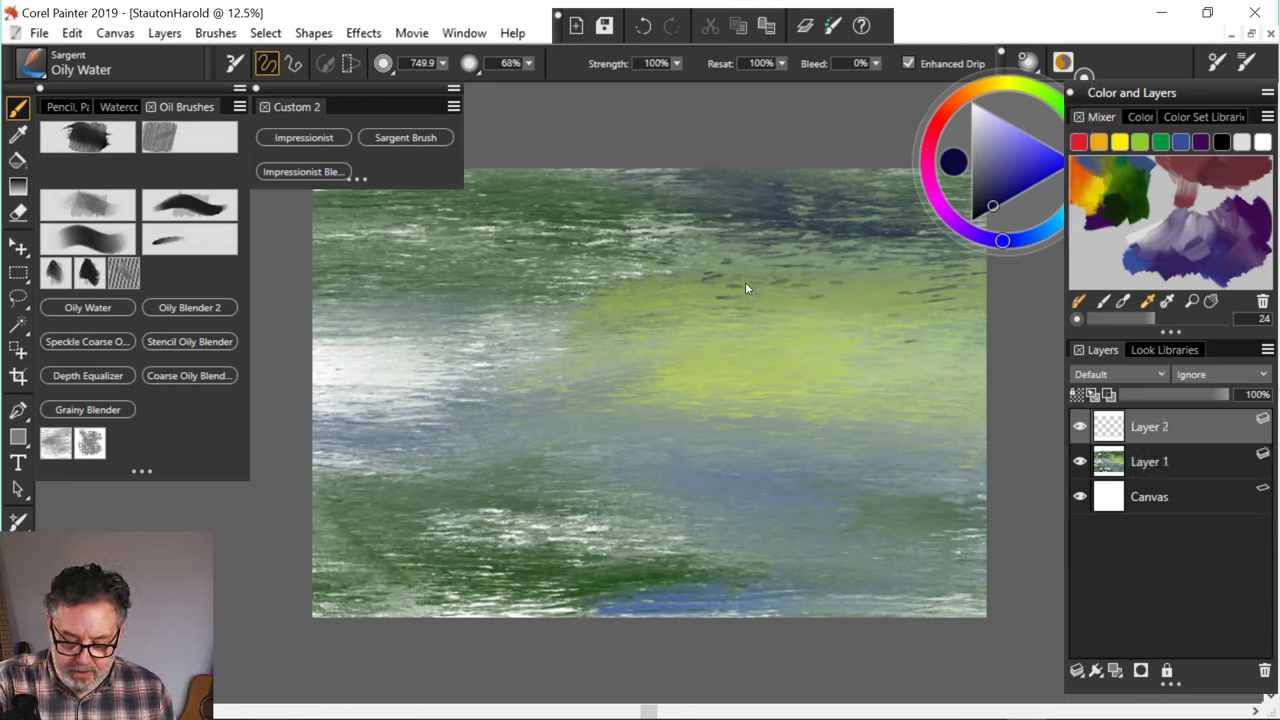
key("alt+[")
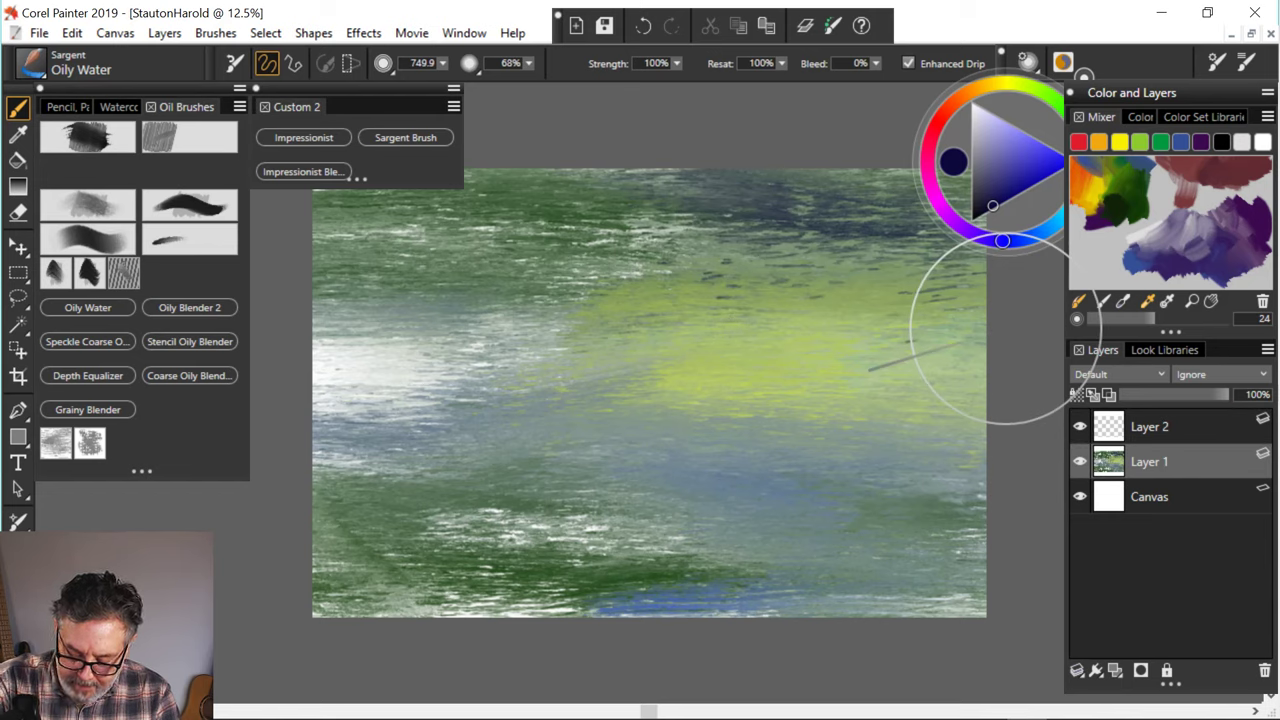
left_click(1265, 670)
left_click(1265, 670)
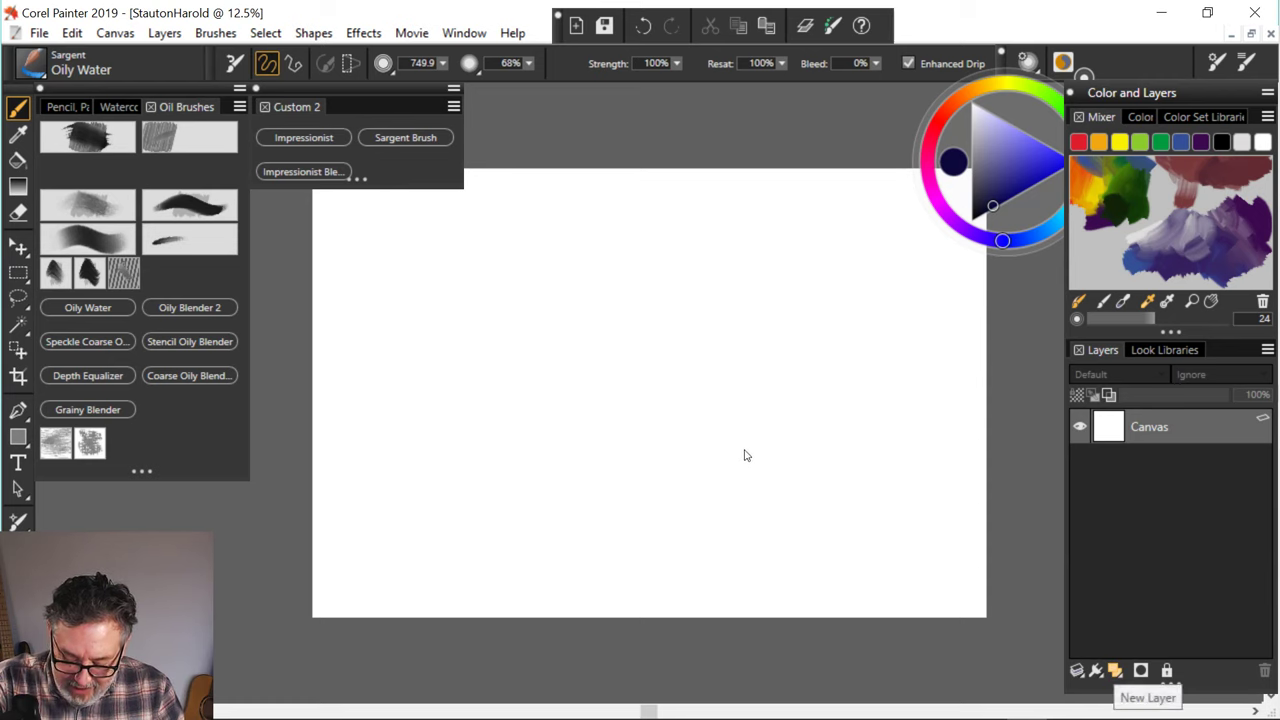
left_click(1115, 670)
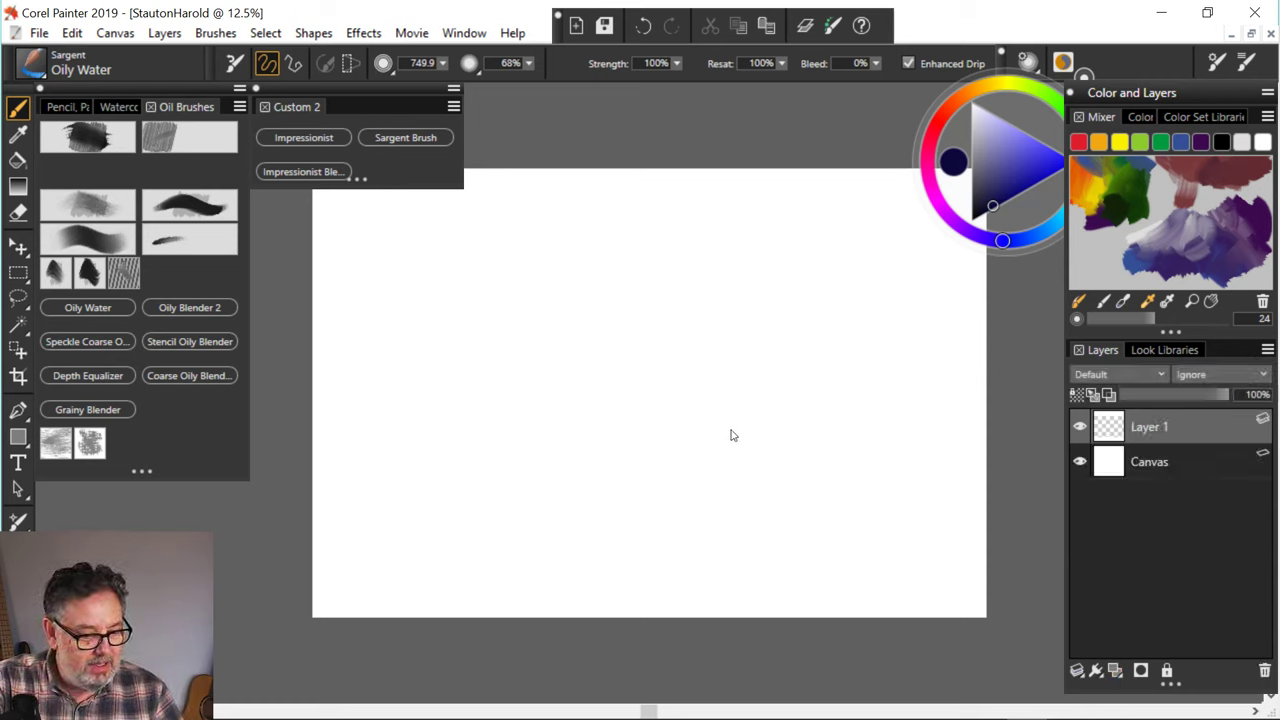
- Undo the layer deletions to restore the painted water, and lock Layer 1
left_click(56, 31)
left_click(66, 55)
left_click(54, 30)
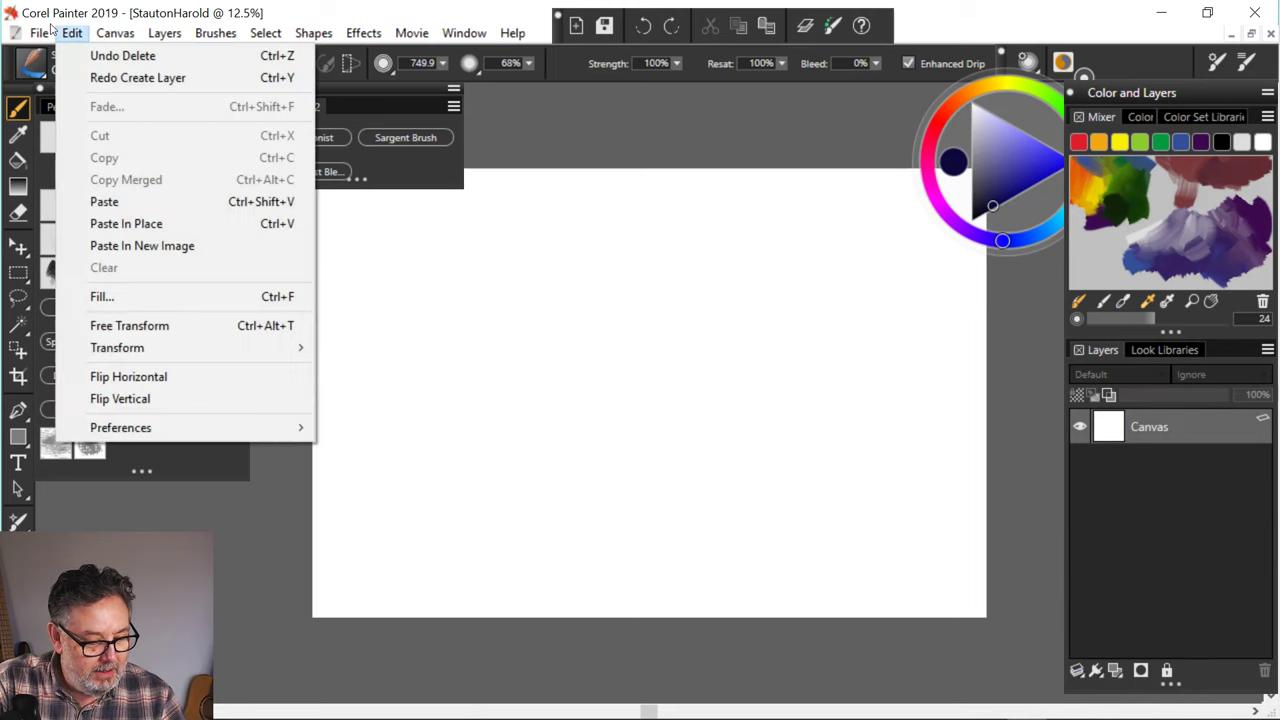
left_click(70, 55)
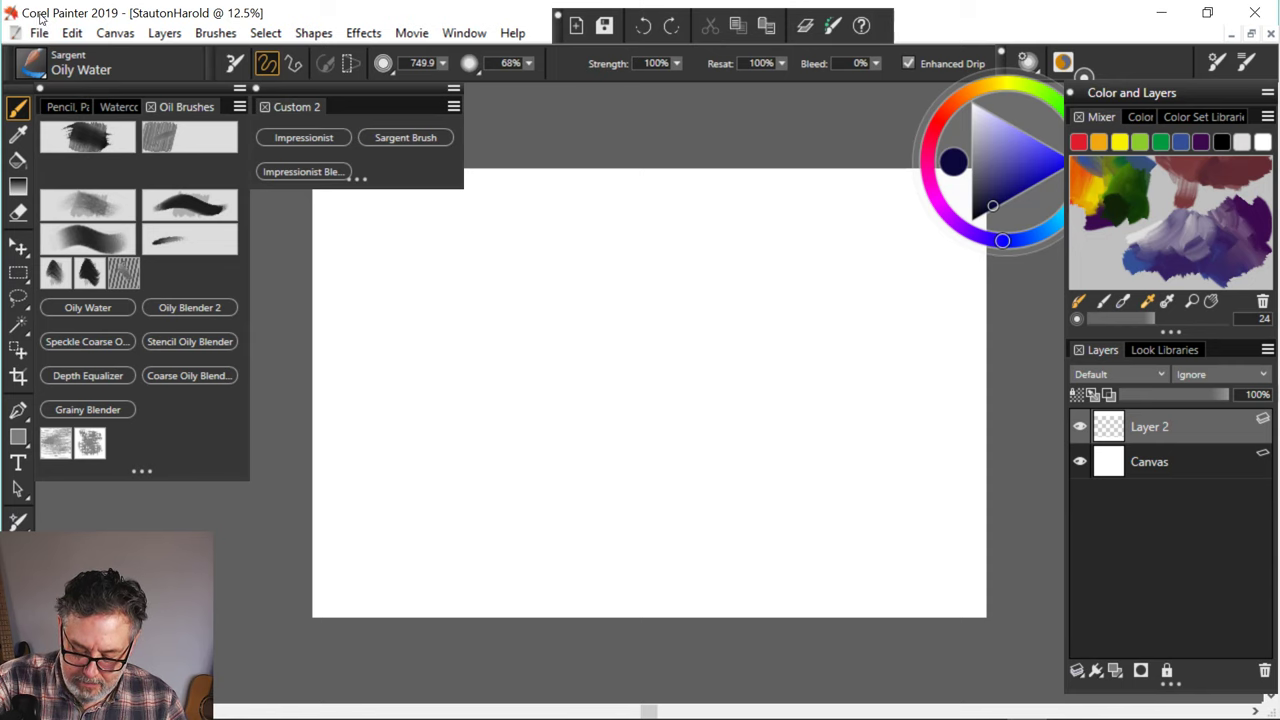
left_click(70, 32)
left_click(68, 55)
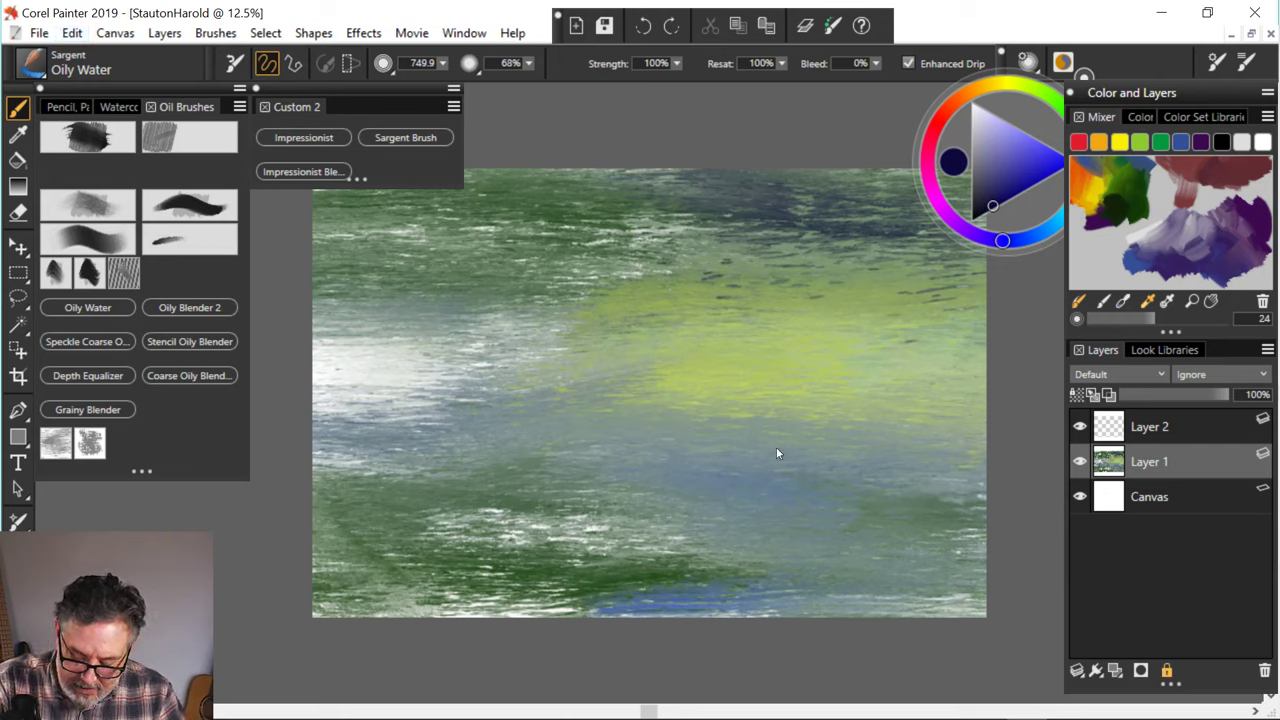
left_click(1167, 671)
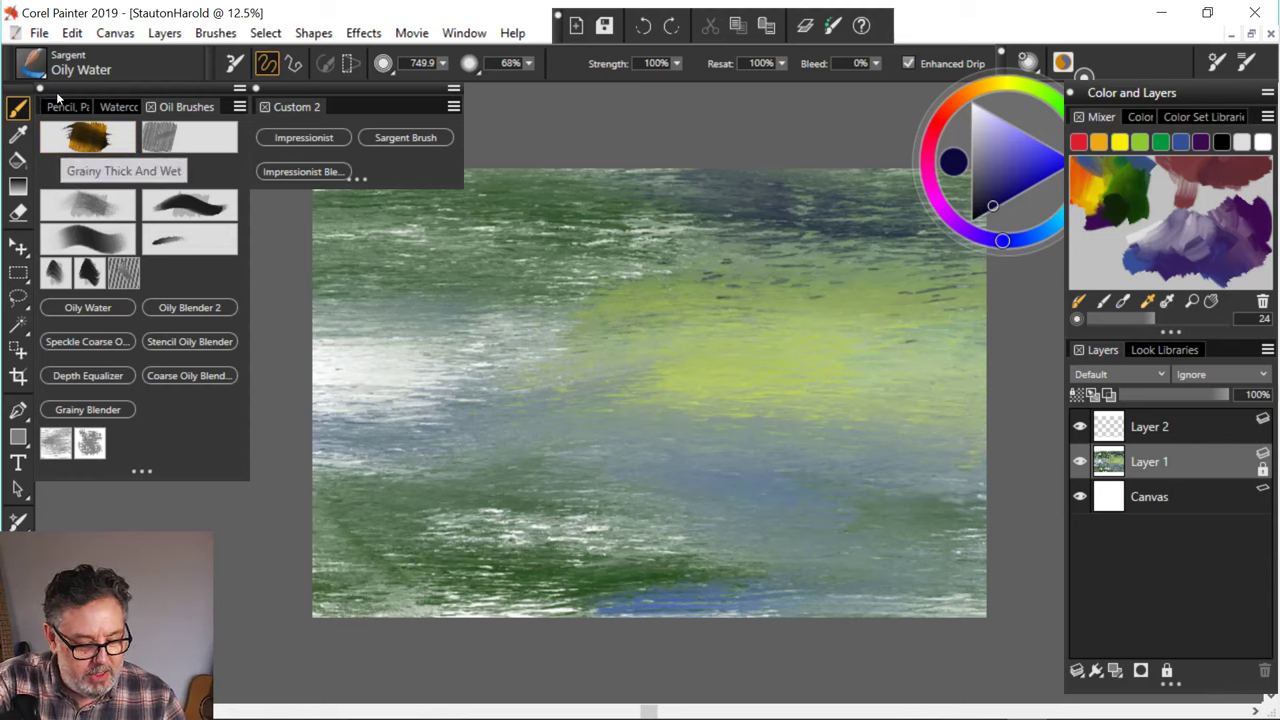
- Select the Grainy Thick And Wet brush for use on Layer 2, and clear the panels and color wheel off the picture
left_click(66, 136)
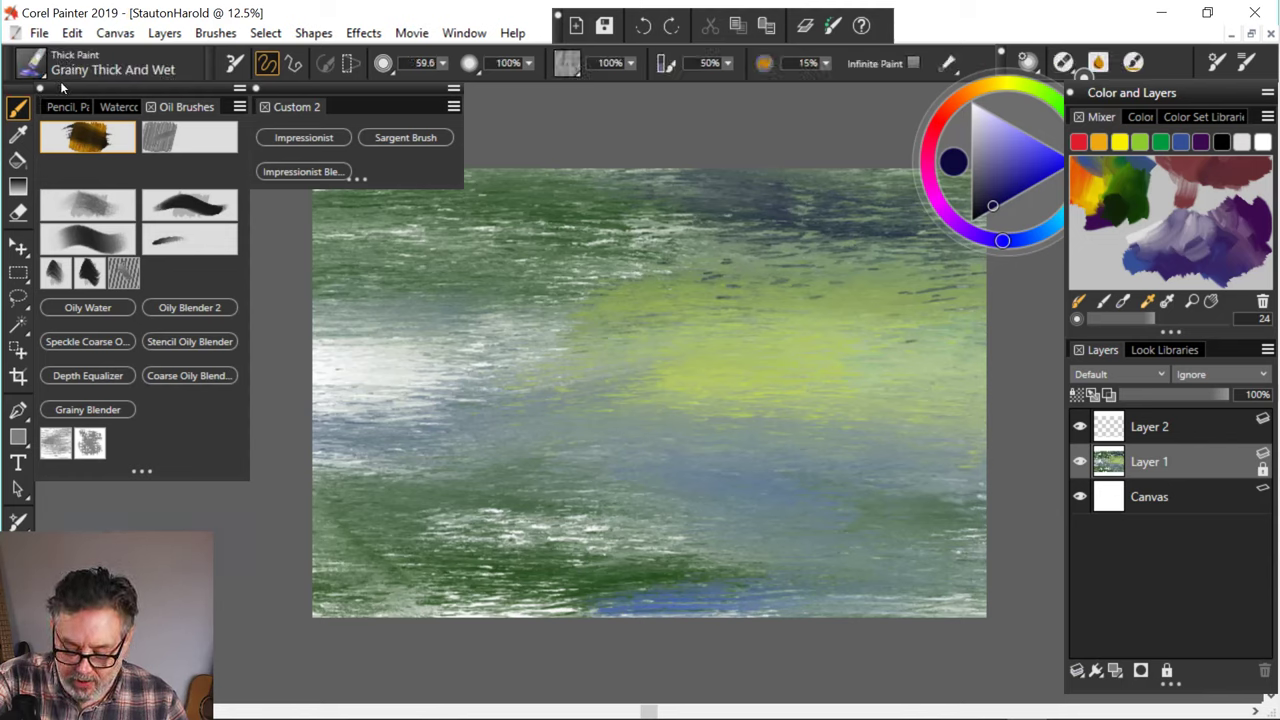
left_click(1150, 427)
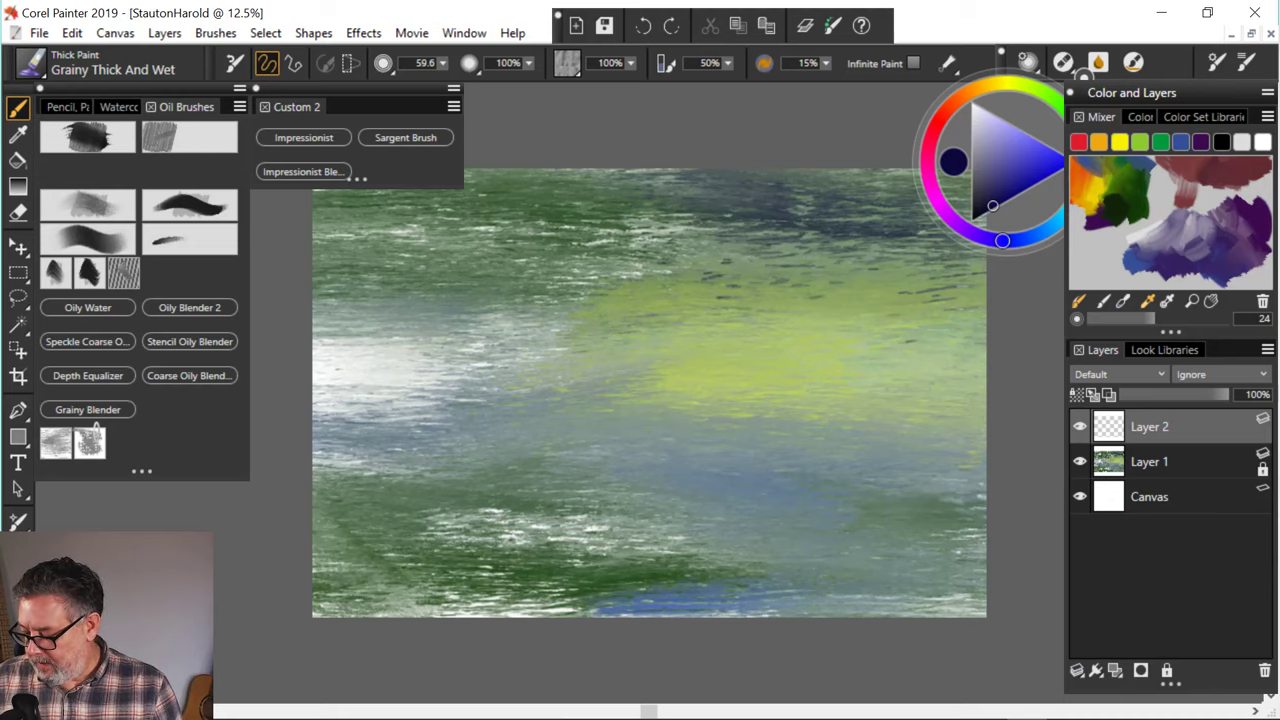
scroll(386, 251, "up", 3)
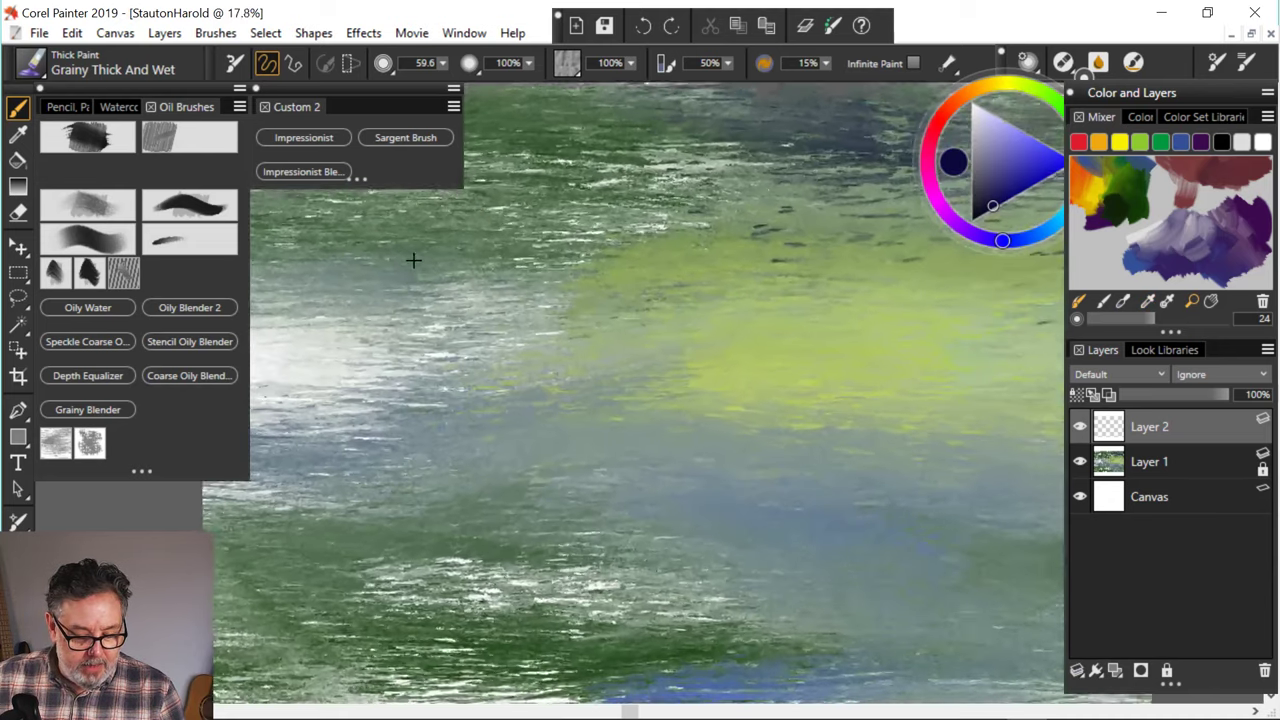
key("Tab")
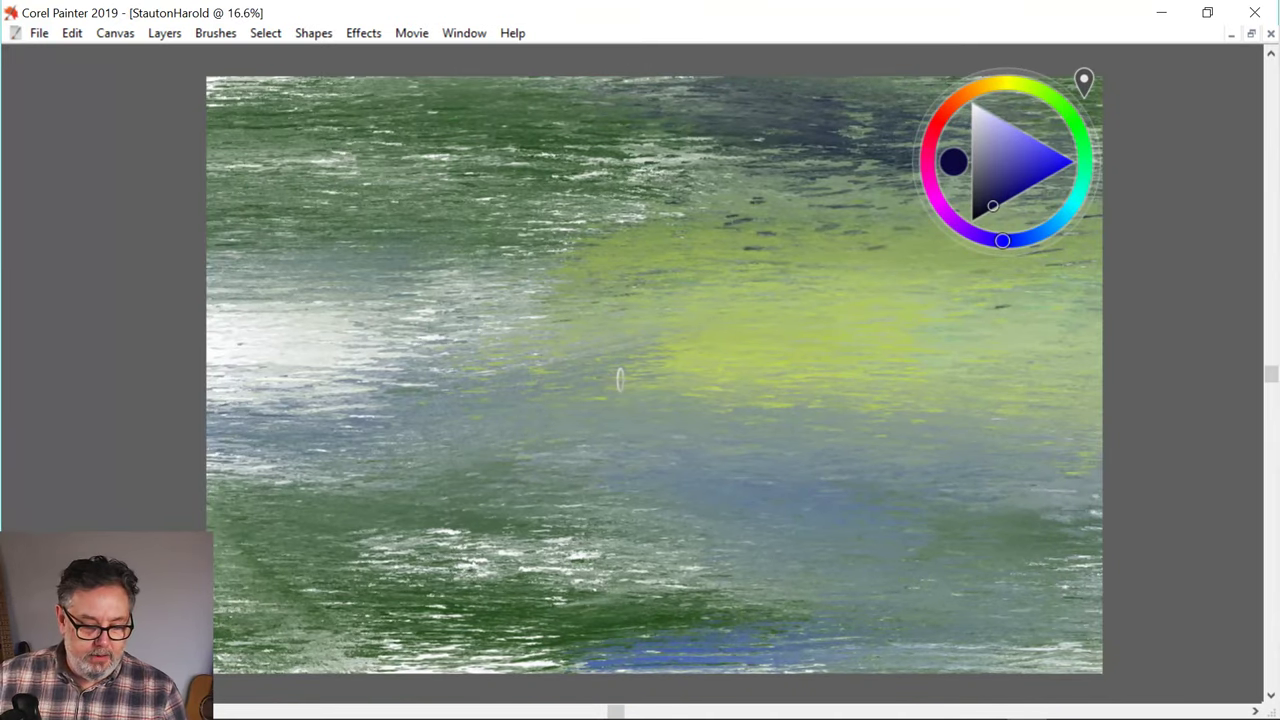
left_click_drag(1015, 106, 1167, 123)
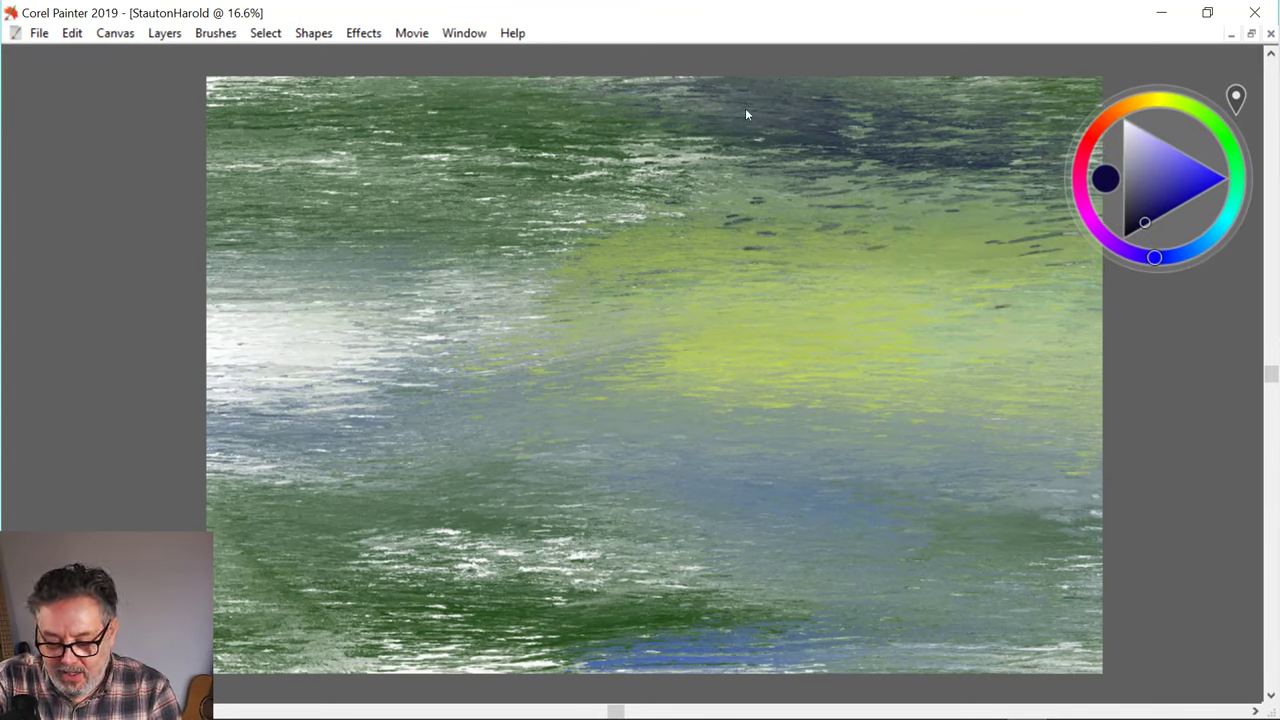
- Choose a medium blue and paint a few crossing thick strokes along the picture's upper edge near the left corner
mouse_move(1179, 196)
left_mouse_down()
mouse_move(1182, 182)
mouse_move(1179, 194)
left_mouse_up()
mouse_move(787, 134)
left_mouse_down()
mouse_move(800, 160)
mouse_move(792, 129)
left_mouse_up()
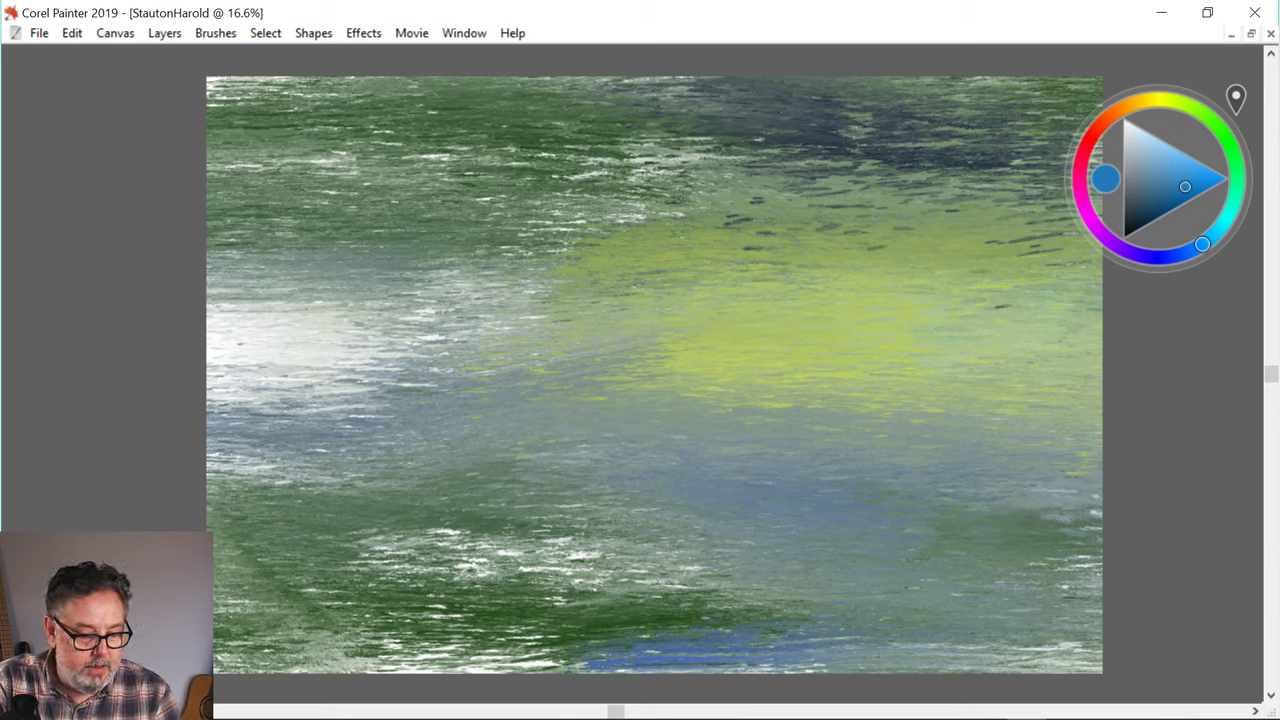
mouse_move(336, 84)
left_mouse_down()
mouse_move(380, 104)
mouse_move(393, 81)
mouse_move(294, 75)
left_mouse_up()
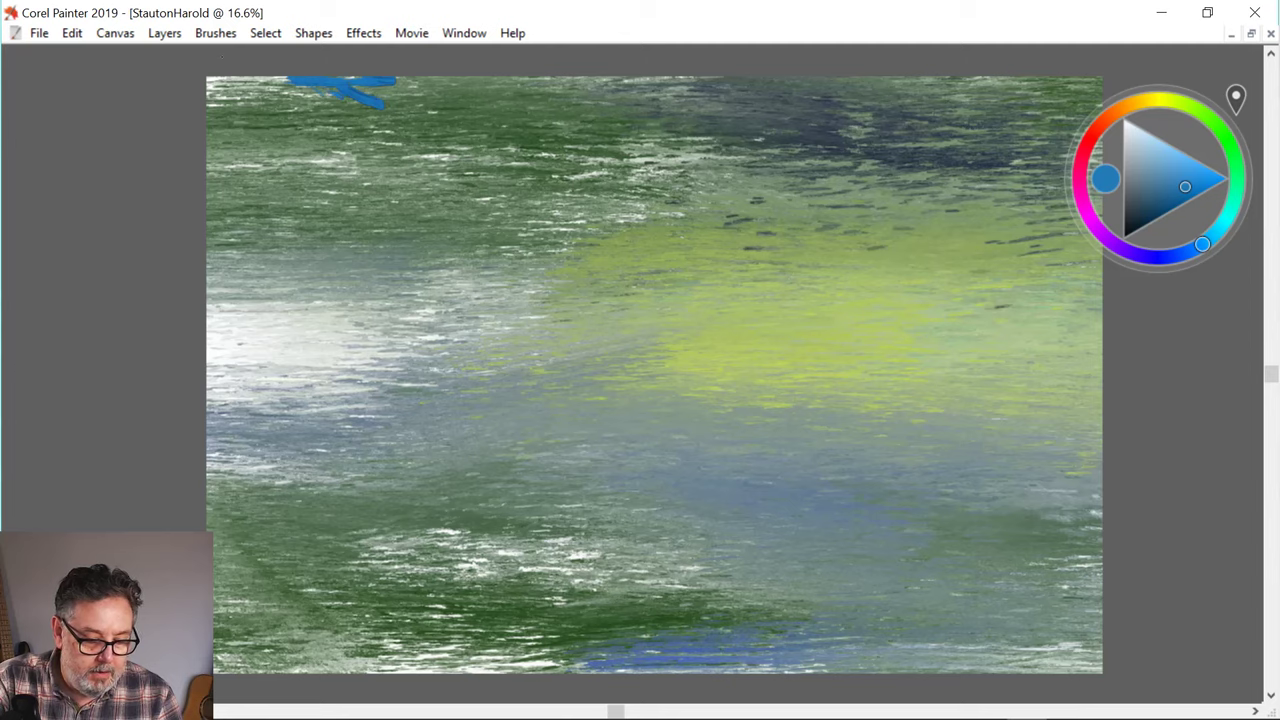
mouse_move(328, 116)
left_mouse_down()
mouse_move(346, 110)
mouse_move(287, 114)
left_mouse_up()
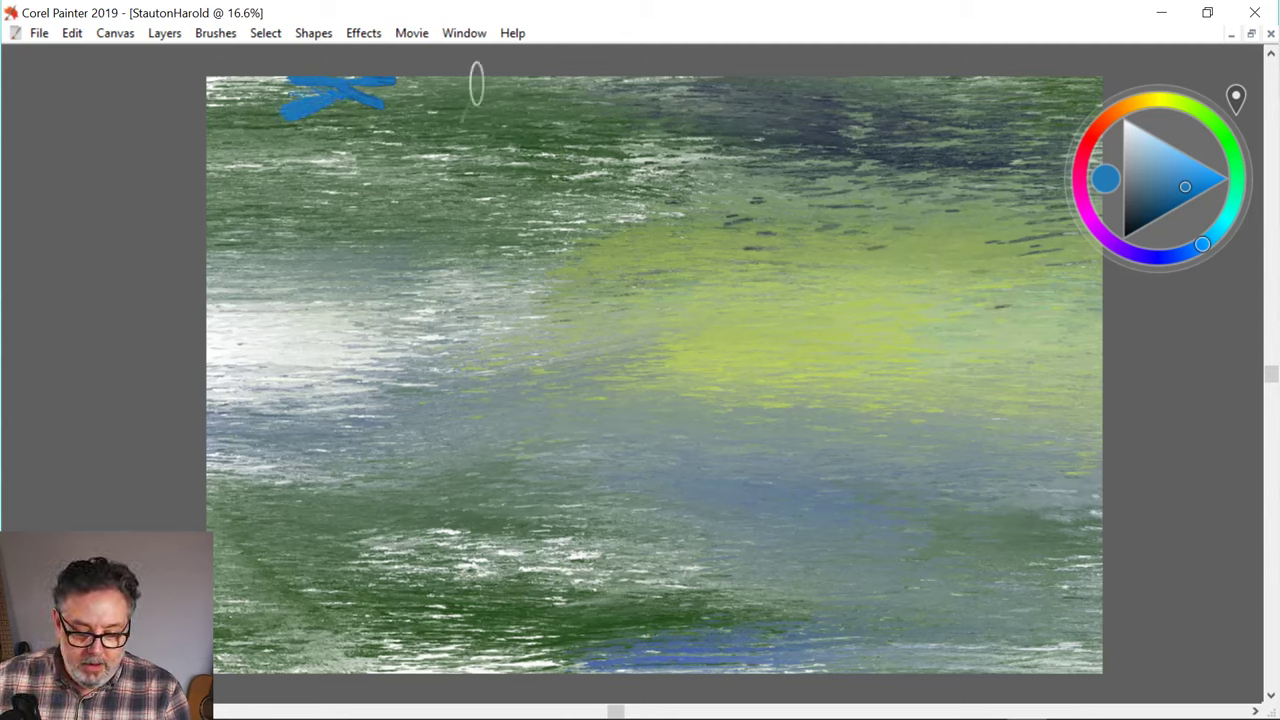
- Choose a lighter blue and work it over the medium-blue strokes, spreading the thick paint outward along the upper edge
left_click(1159, 153)
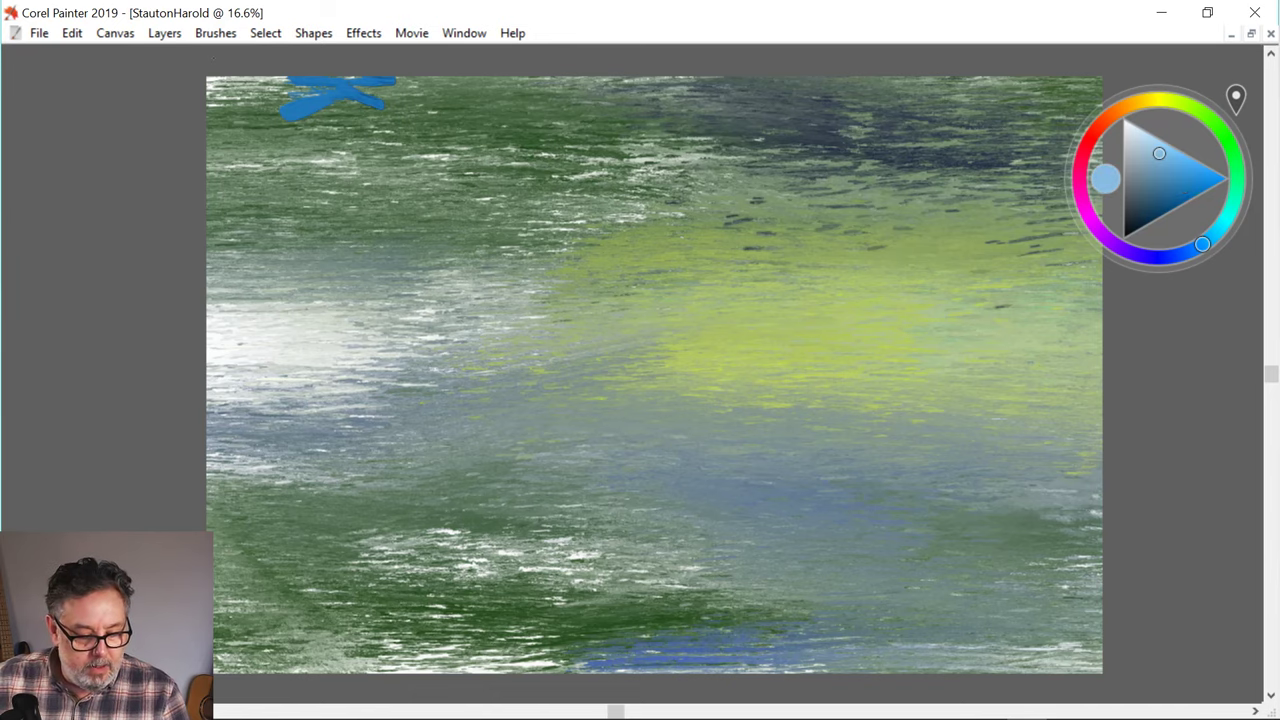
mouse_move(338, 89)
left_mouse_down()
mouse_move(402, 97)
mouse_move(404, 82)
mouse_move(380, 86)
mouse_move(449, 101)
mouse_move(465, 86)
mouse_move(436, 88)
left_mouse_up()
left_click_drag(318, 84, 362, 79)
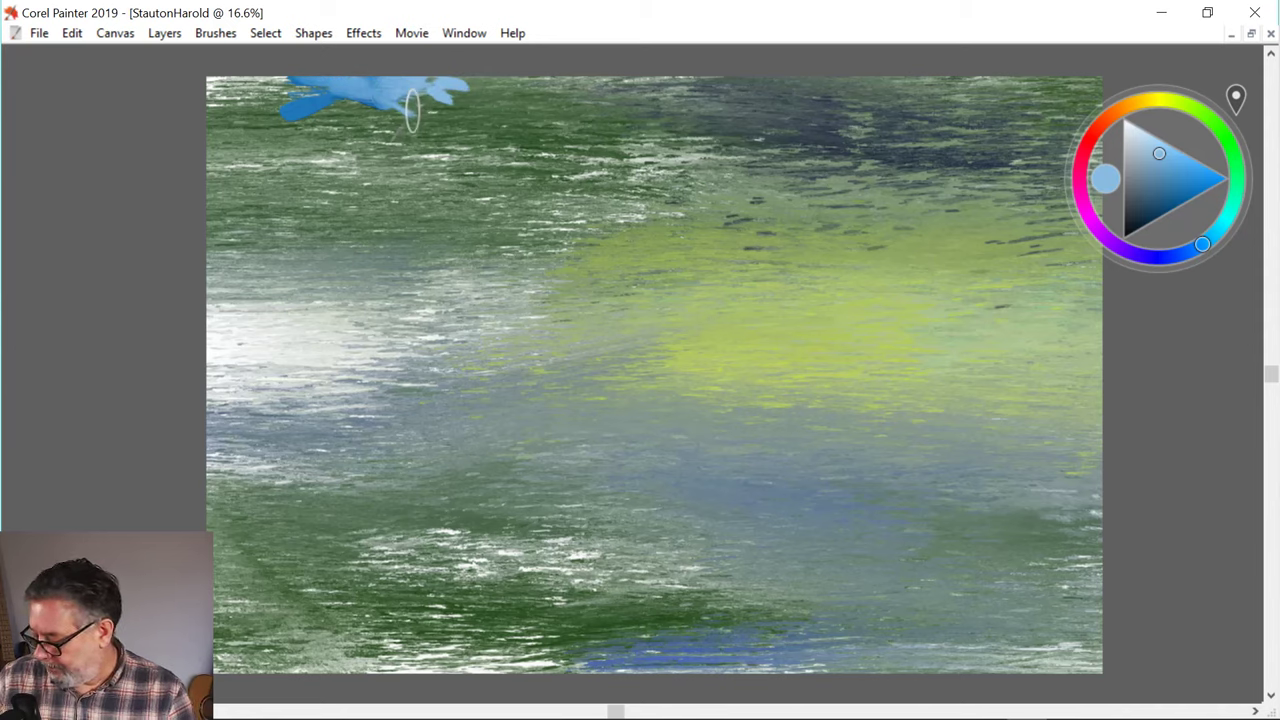
mouse_move(420, 108)
left_mouse_down()
mouse_move(408, 95)
mouse_move(422, 112)
mouse_move(430, 82)
mouse_move(510, 80)
mouse_move(422, 114)
mouse_move(482, 105)
left_mouse_up()
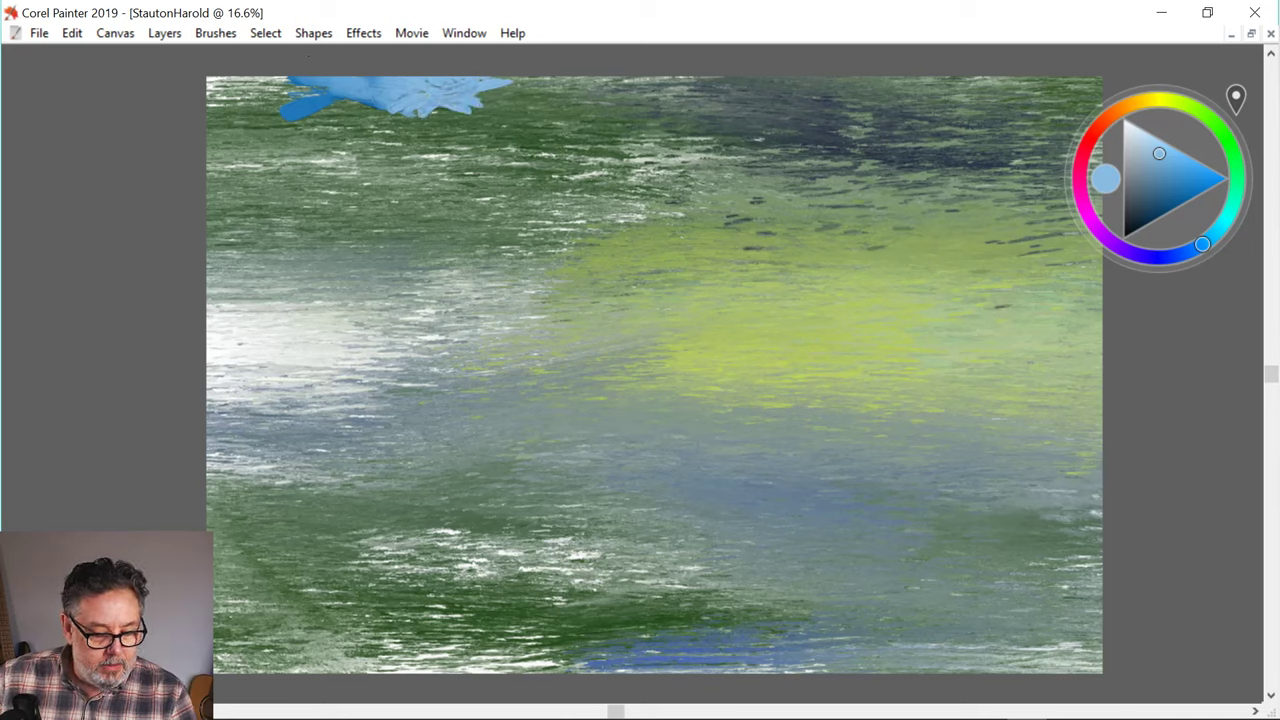
mouse_move(380, 109)
left_mouse_down()
mouse_move(313, 101)
mouse_move(395, 114)
left_mouse_up()
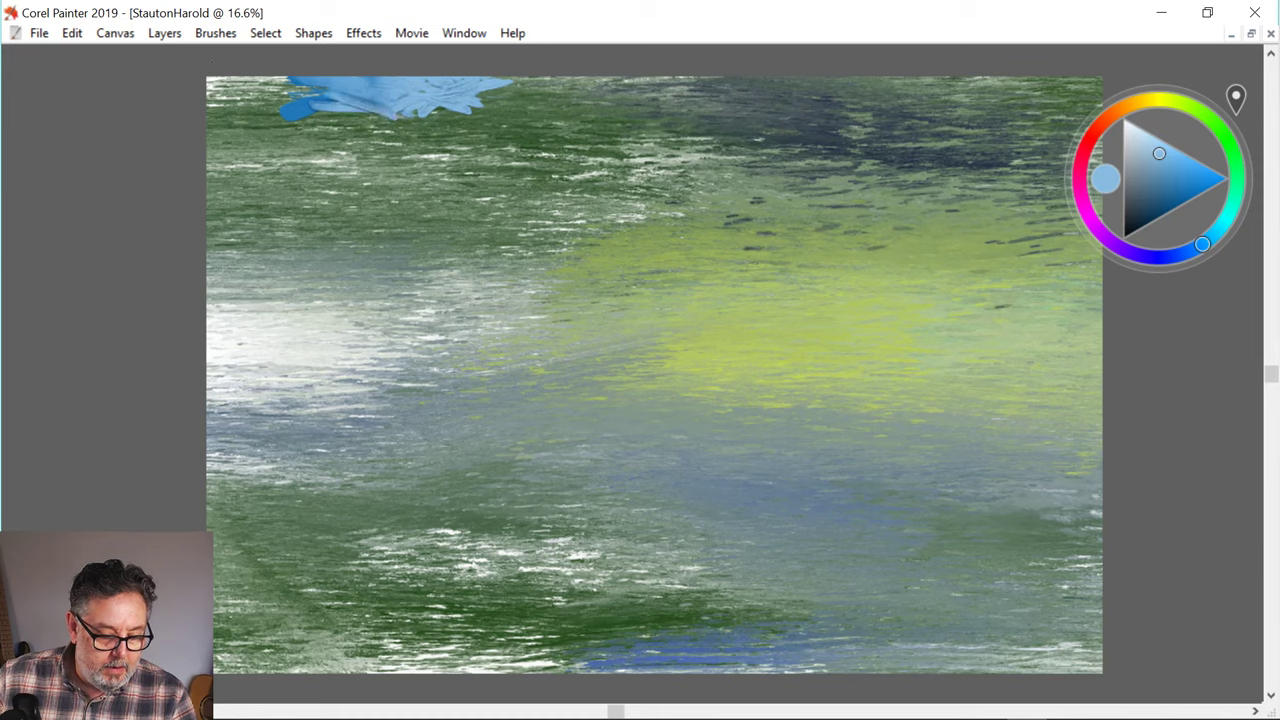
mouse_move(285, 93)
left_mouse_down()
mouse_move(326, 90)
mouse_move(273, 86)
mouse_move(374, 122)
left_mouse_up()
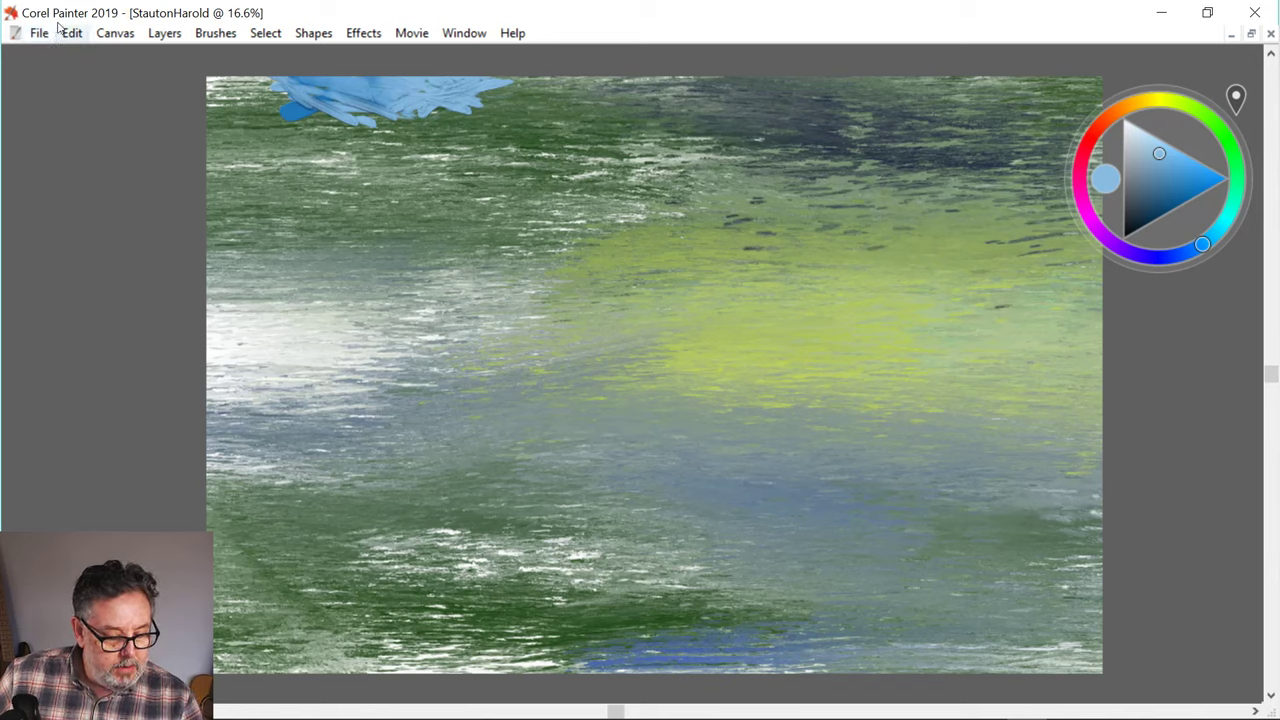
left_click(115, 33)
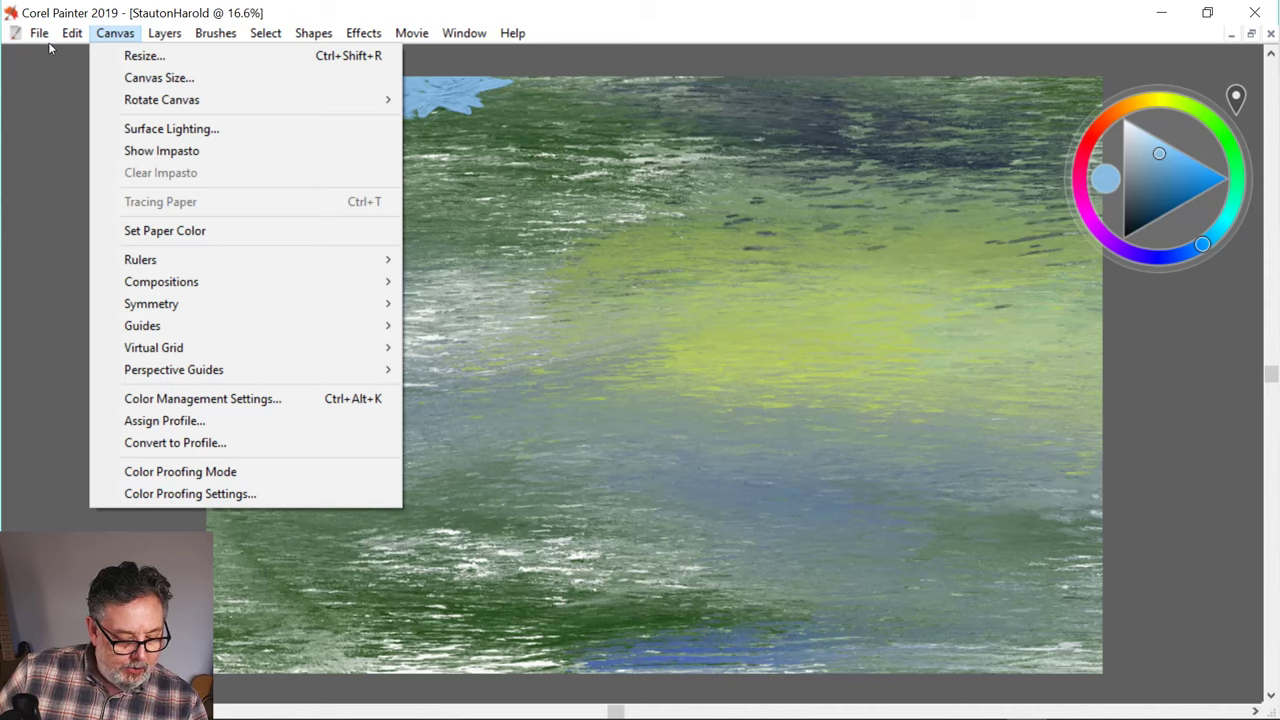
mouse_move(33, 28)
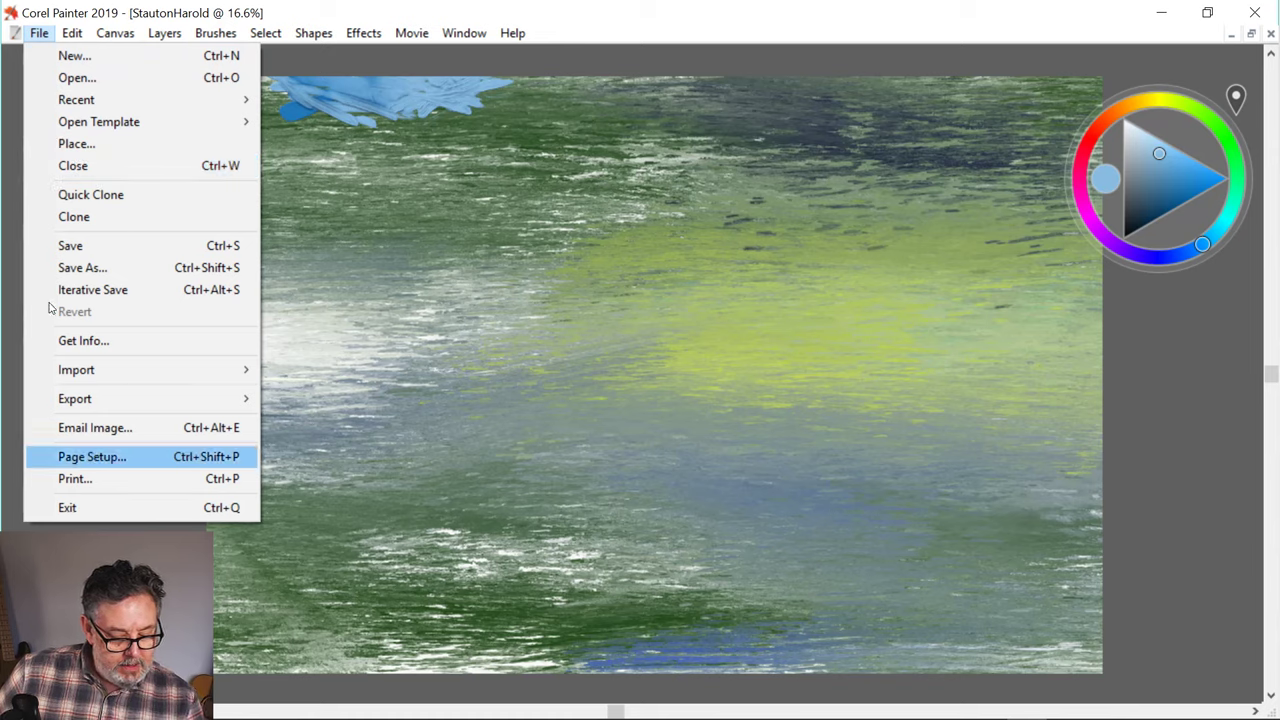
key("Return")
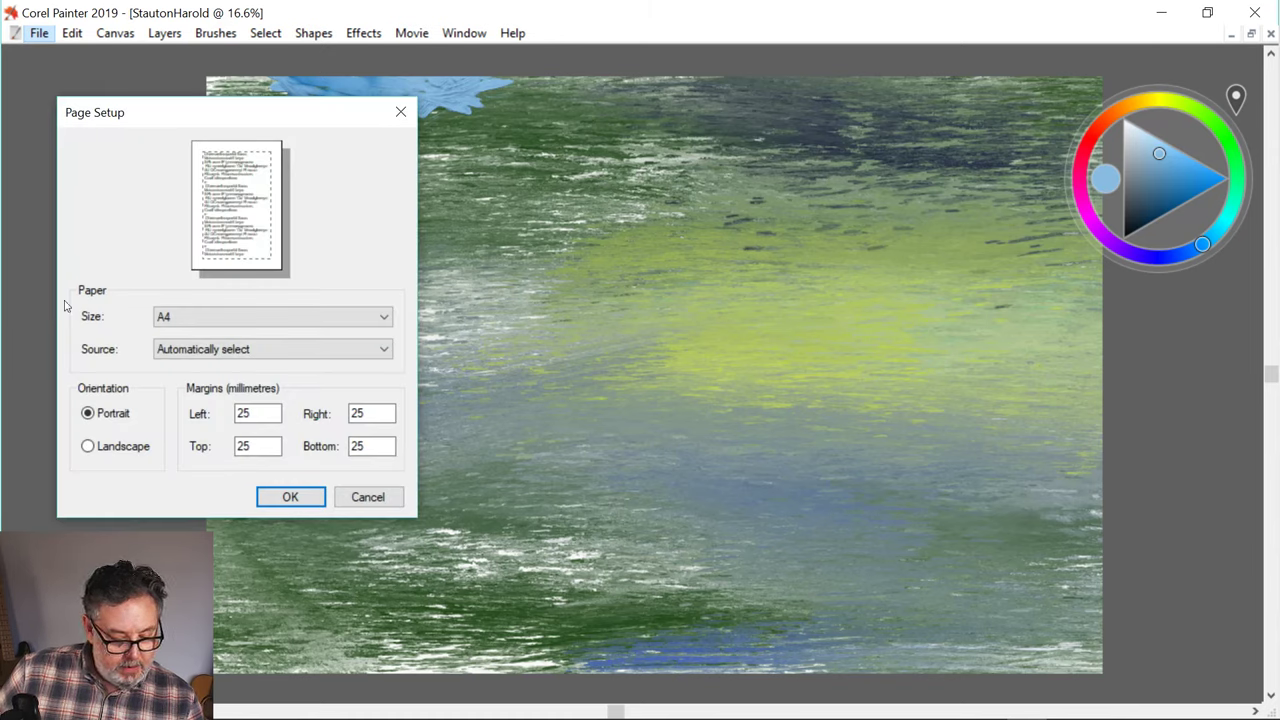
key("Return")
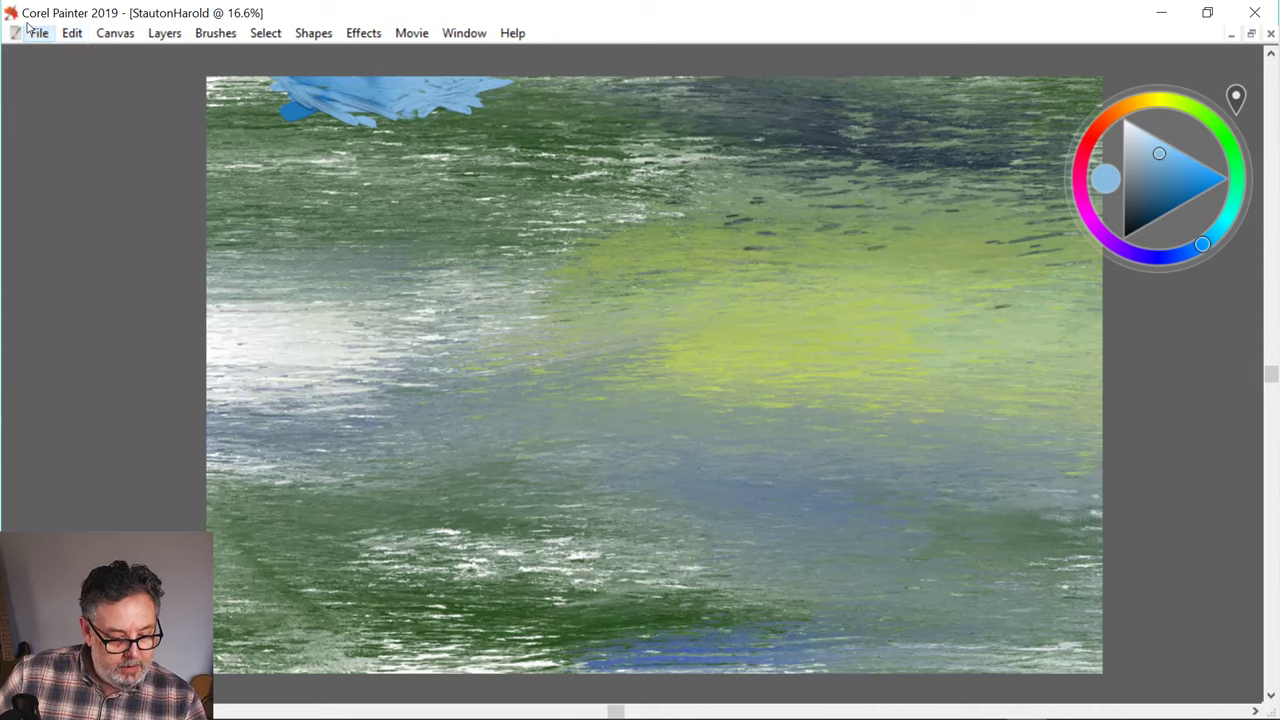
left_click(30, 27)
key("Down")
key("Down")
key("Down")
key("Down")
key("Down")
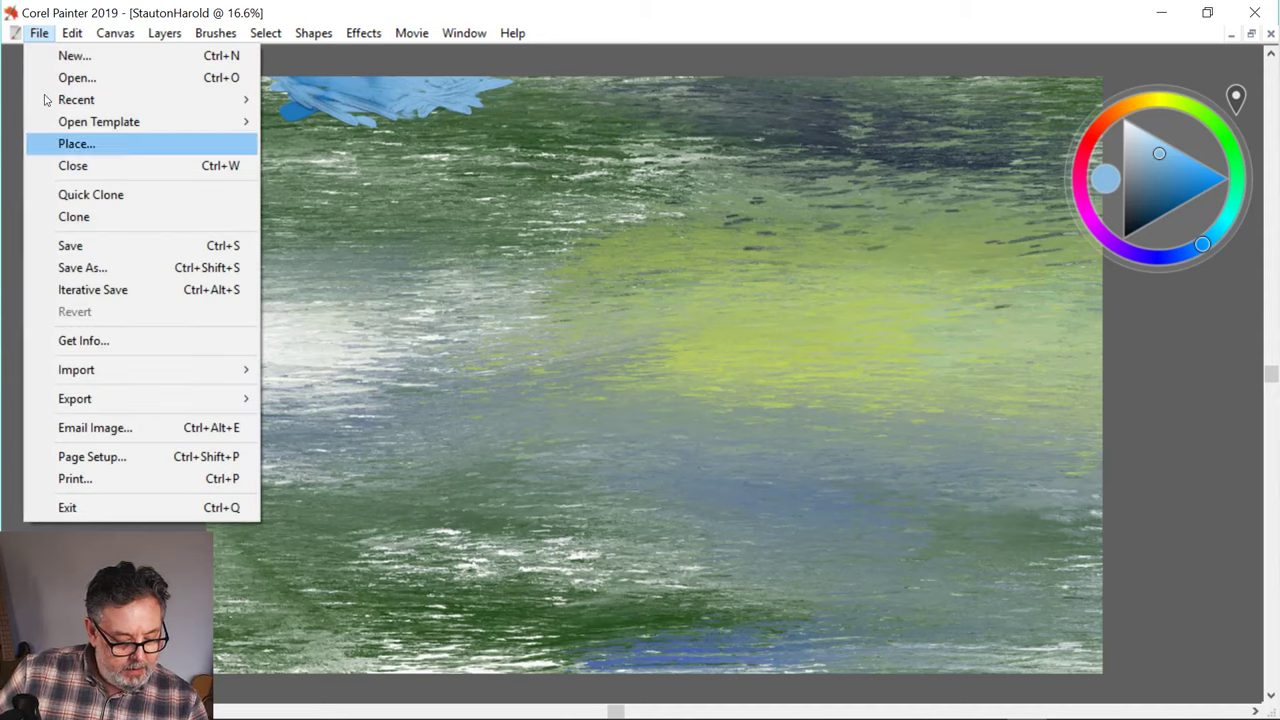
key("Down")
key("Right")
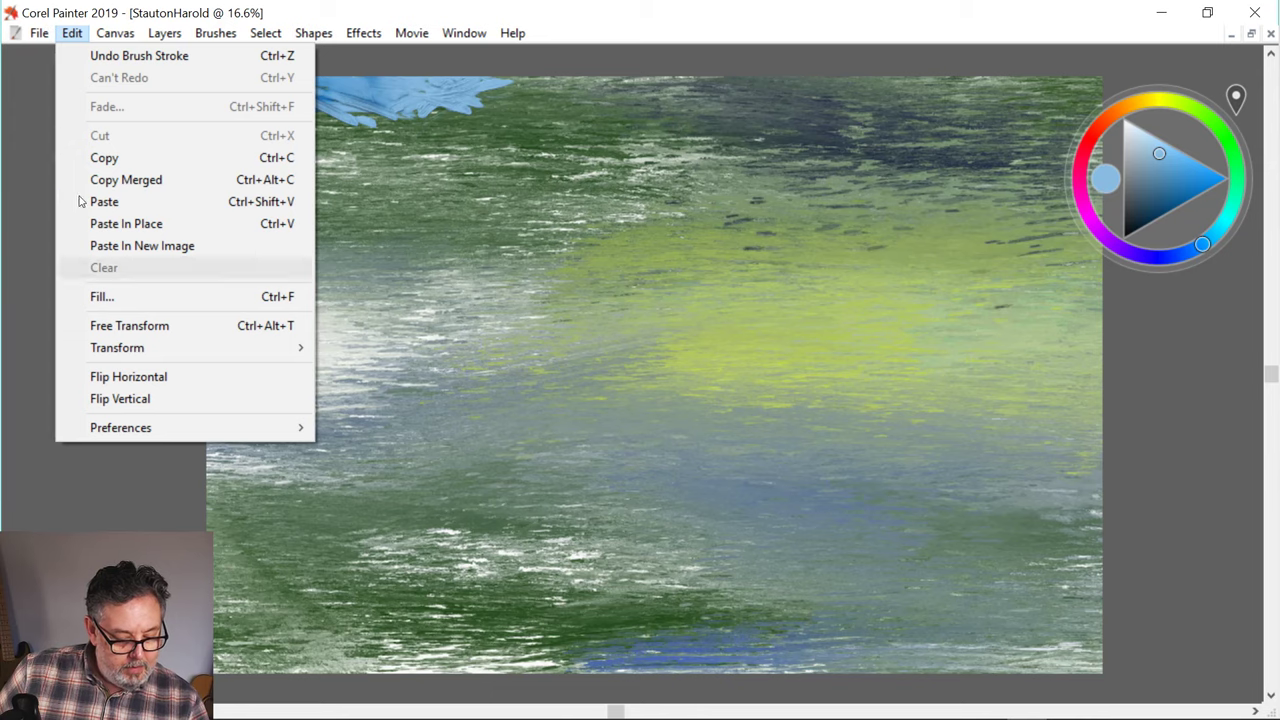
mouse_move(121, 428)
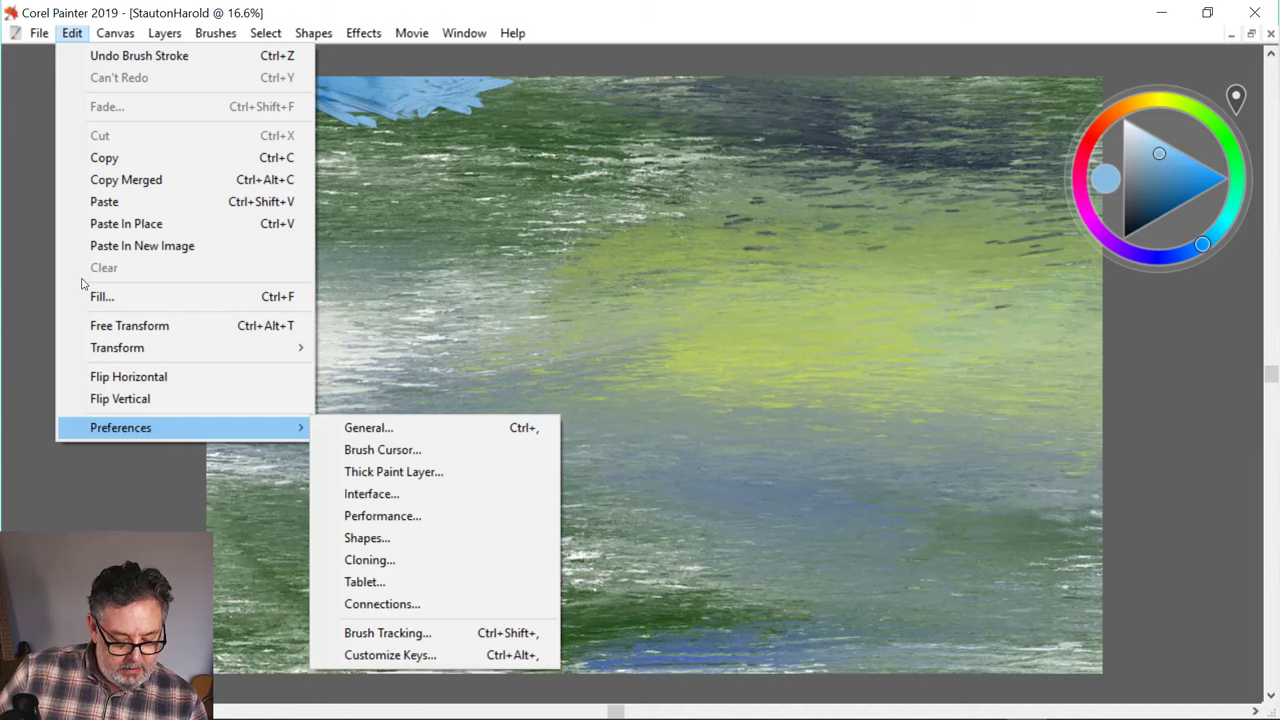
key("Up")
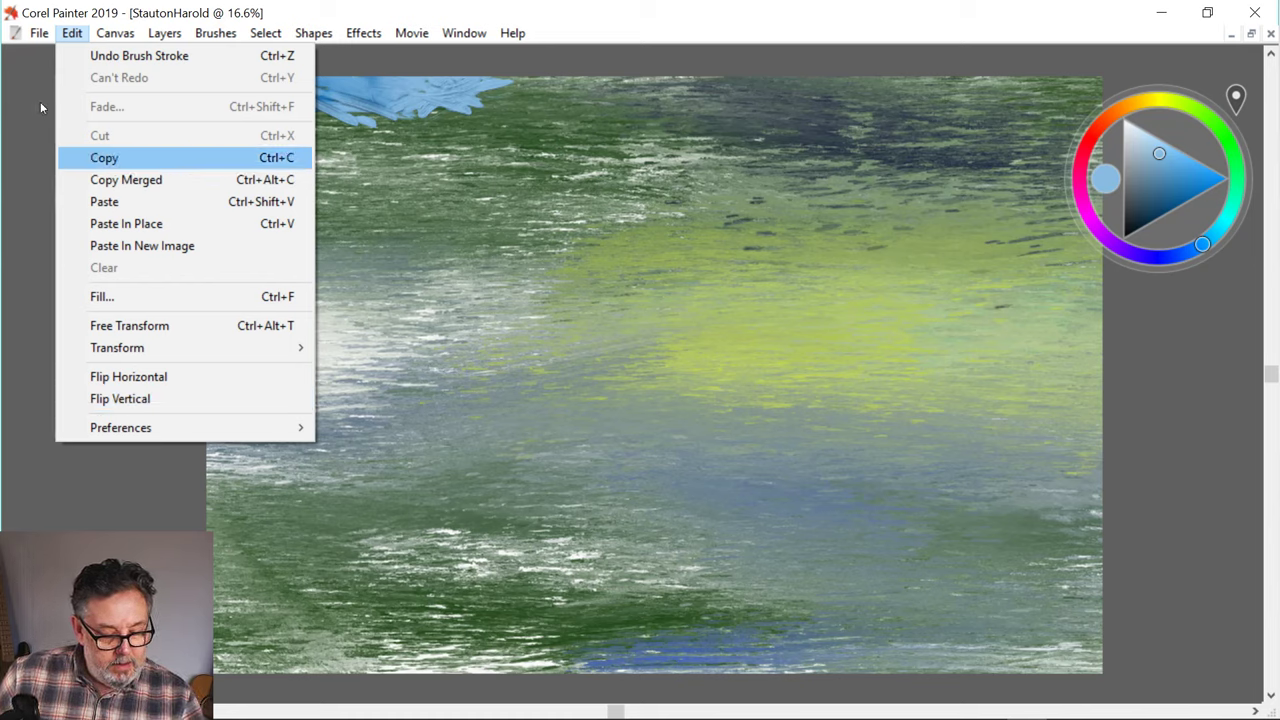
left_click(362, 105)
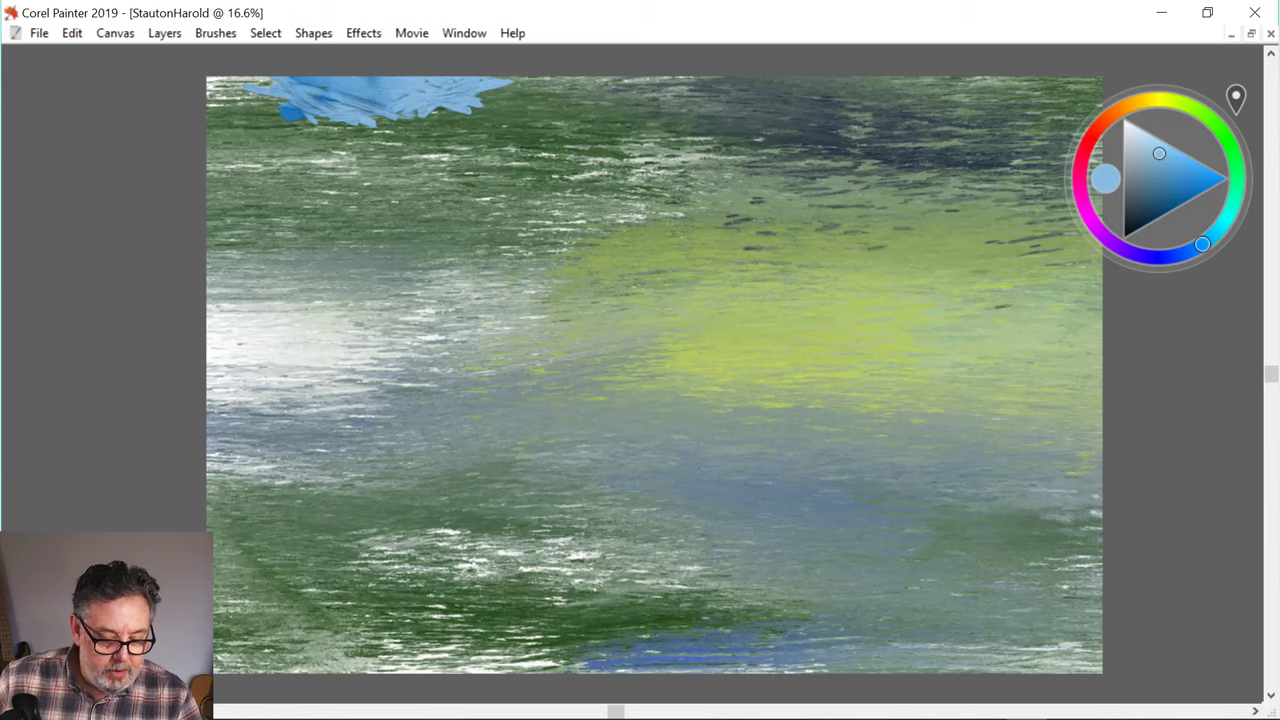
- Extend the light-blue thick paint along the upper edge from the left corner to the dark blue patch with short slanted strokes
mouse_move(289, 113)
left_mouse_down()
mouse_move(262, 88)
mouse_move(210, 88)
mouse_move(252, 86)
mouse_move(250, 98)
mouse_move(278, 108)
mouse_move(292, 96)
mouse_move(238, 116)
mouse_move(298, 126)
mouse_move(216, 102)
mouse_move(318, 138)
mouse_move(300, 140)
mouse_move(385, 110)
mouse_move(365, 140)
mouse_move(518, 108)
left_mouse_up()
mouse_move(486, 96)
left_mouse_down()
mouse_move(545, 82)
mouse_move(592, 110)
mouse_move(600, 88)
mouse_move(636, 80)
mouse_move(645, 114)
mouse_move(600, 88)
mouse_move(646, 129)
left_mouse_up()
mouse_move(576, 102)
left_mouse_down()
mouse_move(630, 126)
mouse_move(586, 119)
mouse_move(606, 132)
mouse_move(594, 93)
mouse_move(462, 86)
mouse_move(602, 143)
mouse_move(572, 106)
left_mouse_up()
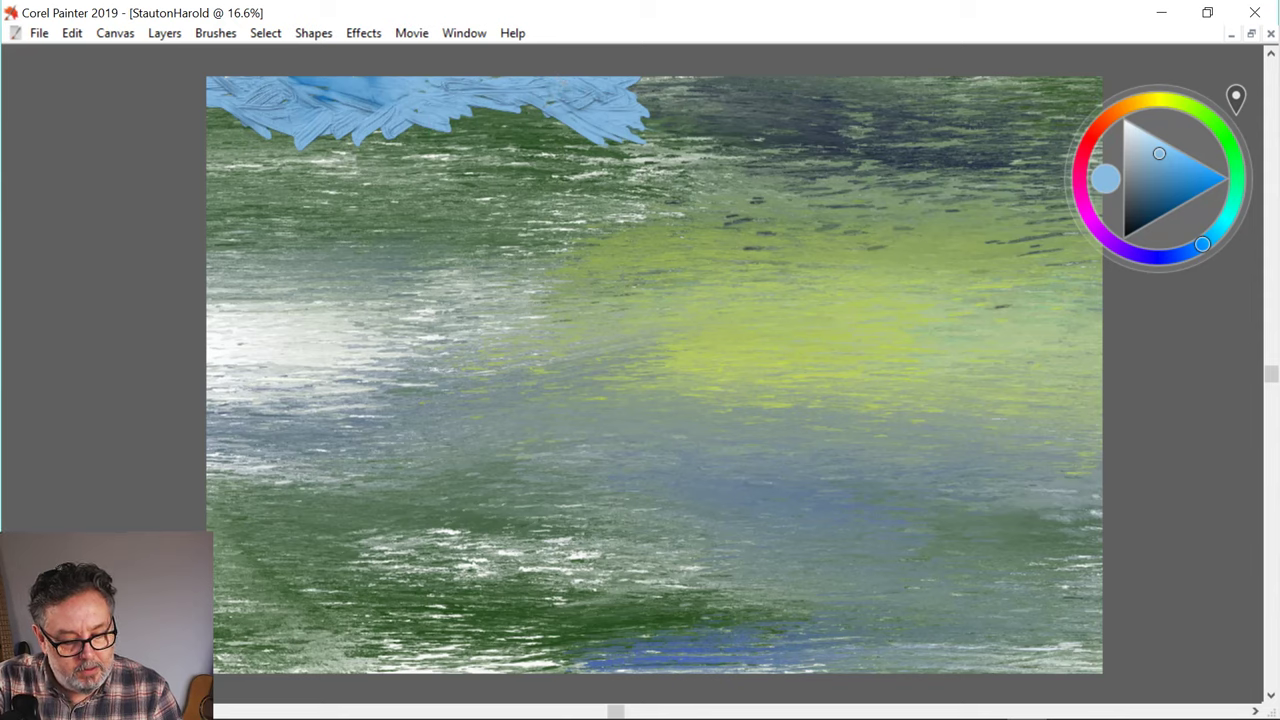
left_click_drag(640, 84, 692, 82)
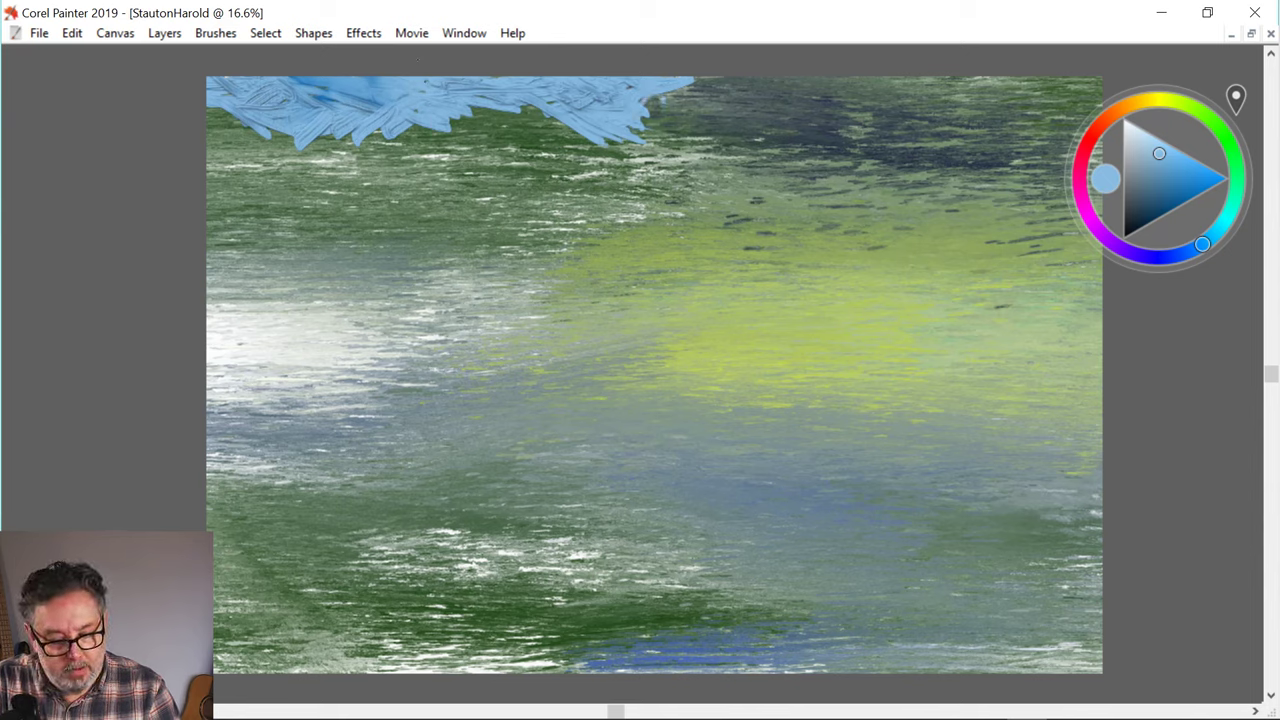
mouse_move(675, 95)
left_mouse_down()
mouse_move(640, 127)
mouse_move(705, 150)
mouse_move(660, 125)
mouse_move(675, 100)
mouse_move(750, 82)
mouse_move(680, 118)
mouse_move(648, 118)
left_mouse_up()
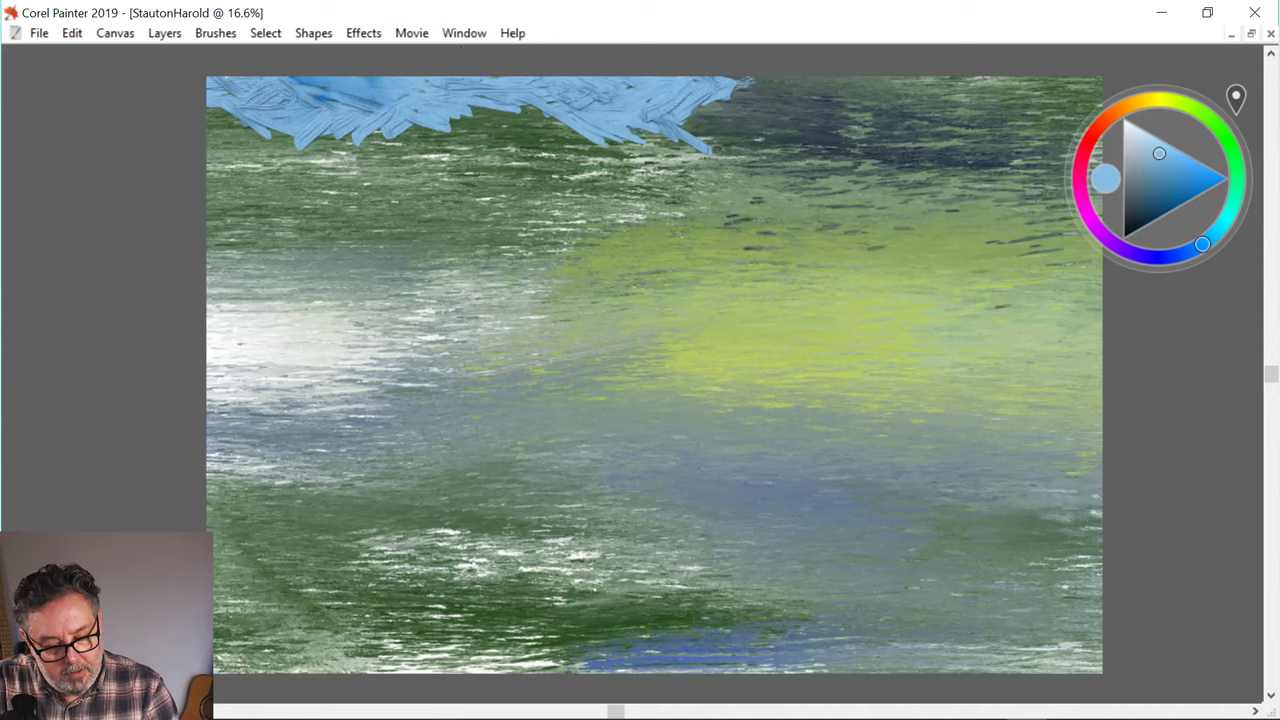
mouse_move(730, 85)
left_mouse_down()
mouse_move(682, 136)
mouse_move(728, 150)
mouse_move(700, 112)
mouse_move(730, 154)
mouse_move(712, 108)
left_mouse_up()
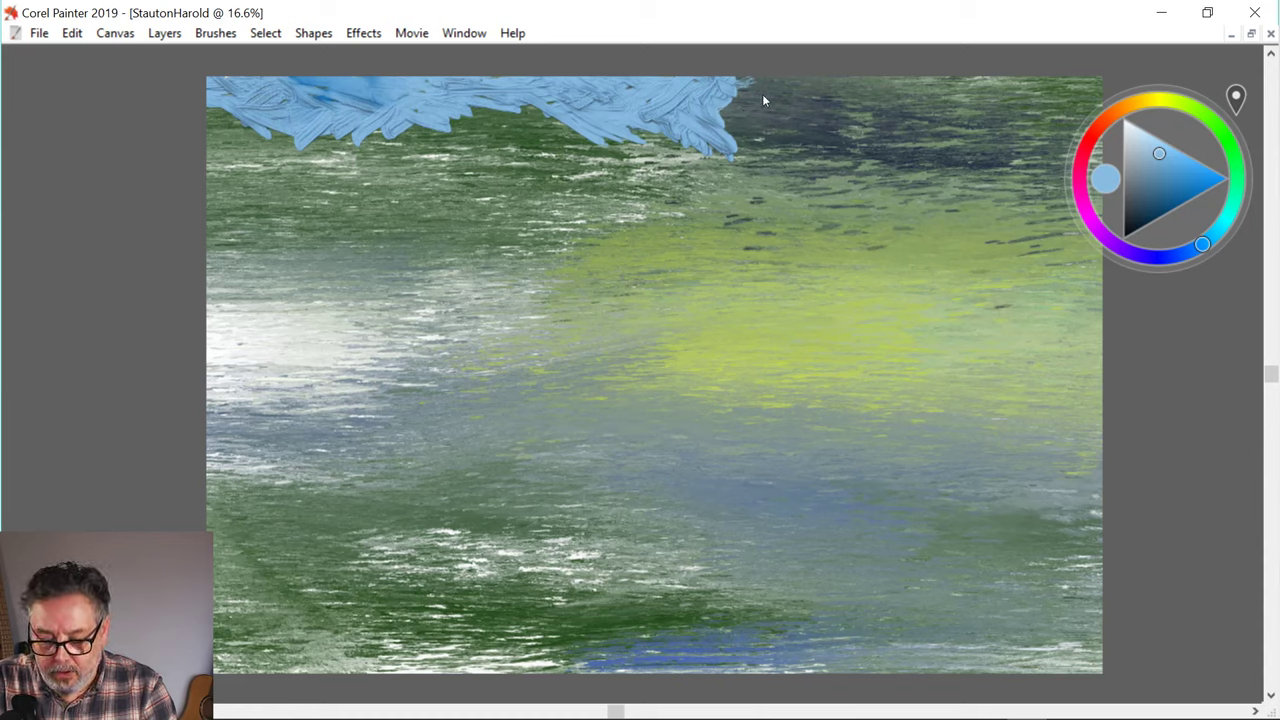
- Choose a paler blue, continue the thick strokes over the dark patch at the upper edge, and blend them back into the light blue
mouse_move(730, 96)
left_mouse_down()
mouse_move(760, 136)
mouse_move(728, 120)
mouse_move(780, 116)
mouse_move(784, 100)
mouse_move(805, 138)
left_mouse_up()
mouse_move(772, 88)
left_mouse_down()
mouse_move(812, 112)
mouse_move(832, 100)
mouse_move(824, 92)
mouse_move(744, 148)
left_mouse_up()
mouse_move(788, 108)
left_mouse_down()
mouse_move(756, 98)
mouse_move(820, 104)
mouse_move(842, 127)
left_mouse_up()
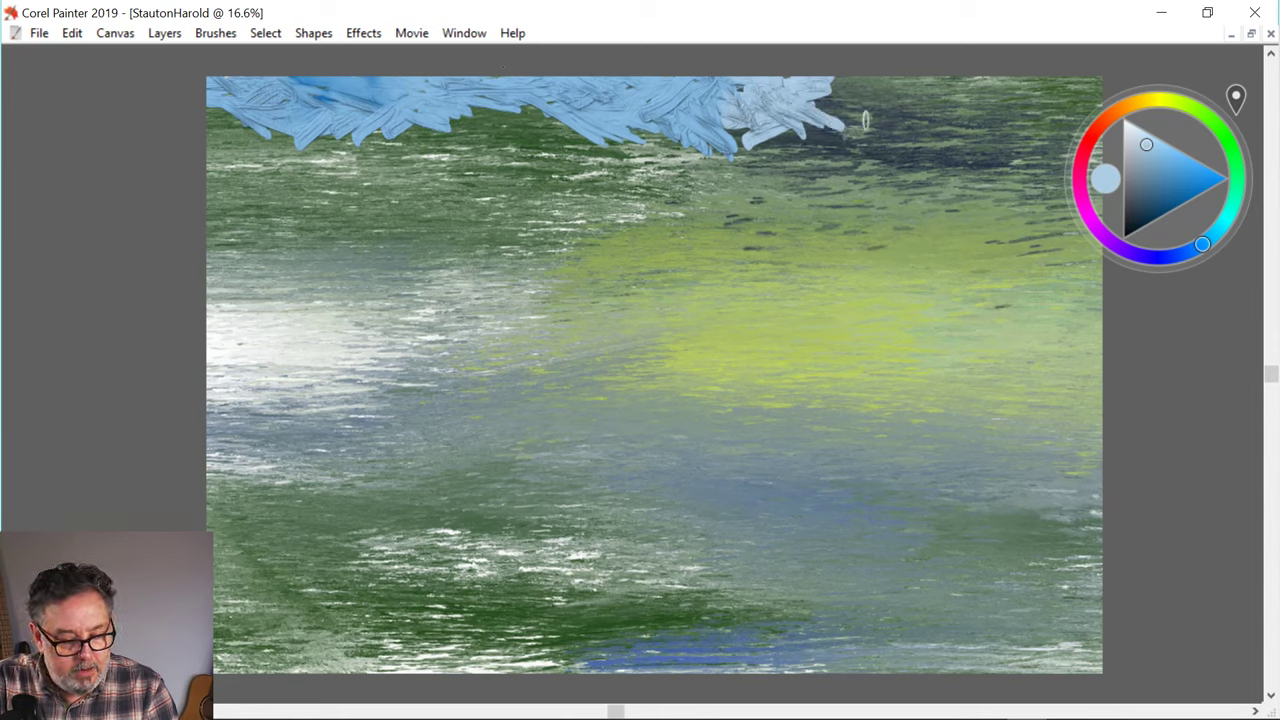
left_click_drag(772, 90, 884, 80)
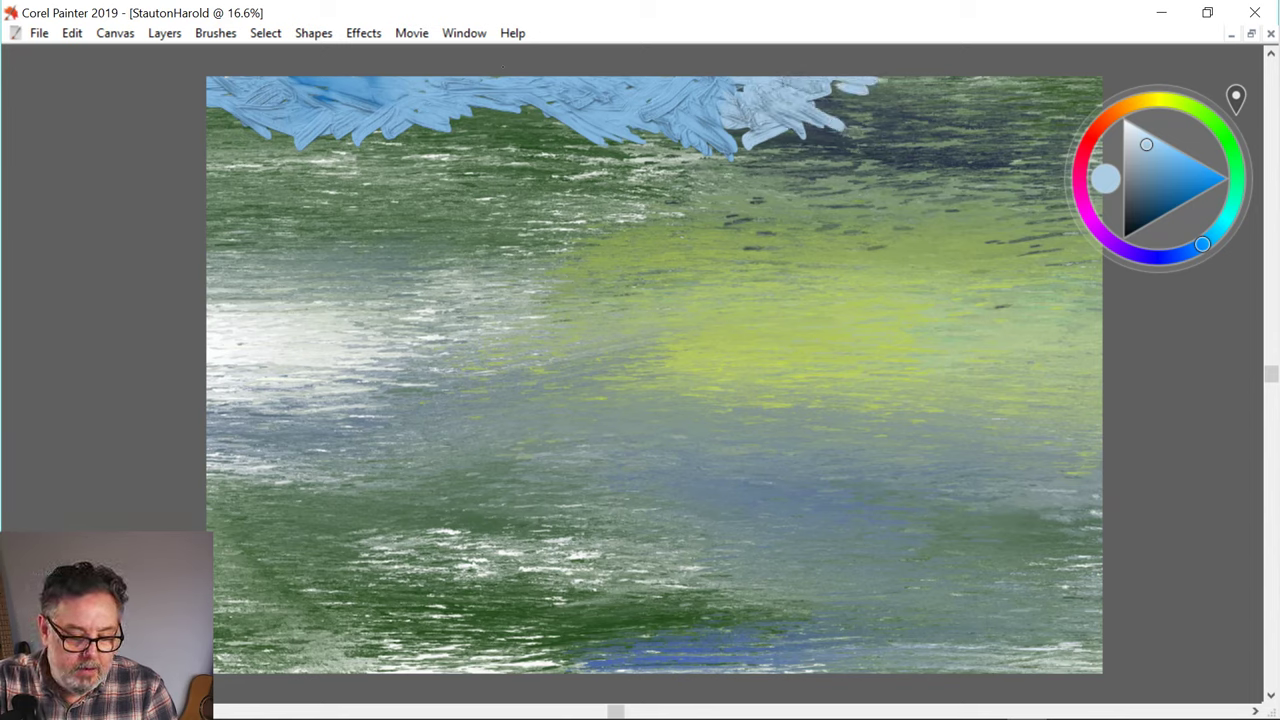
mouse_move(750, 86)
left_mouse_down()
mouse_move(730, 100)
mouse_move(712, 90)
left_mouse_up()
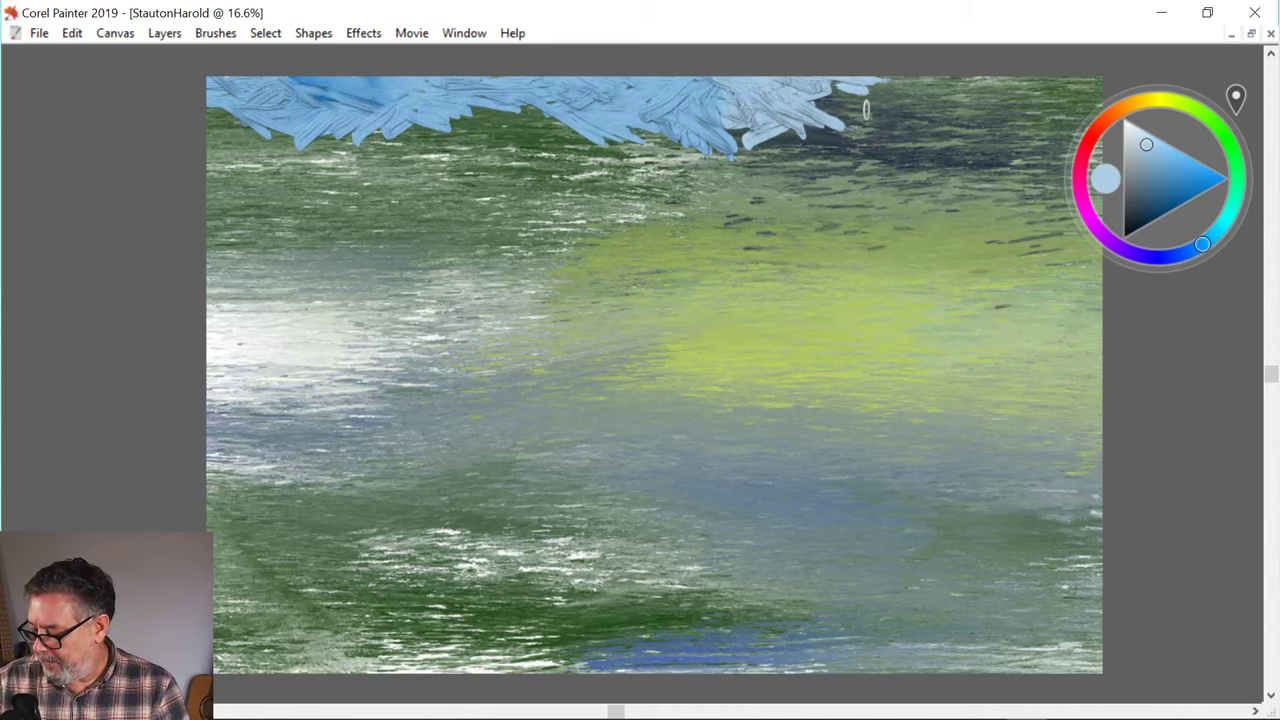
- Delete Thick Paint Layer 1 and Layer 2, keeping the locked Layer 1 underneath
key("Tab")
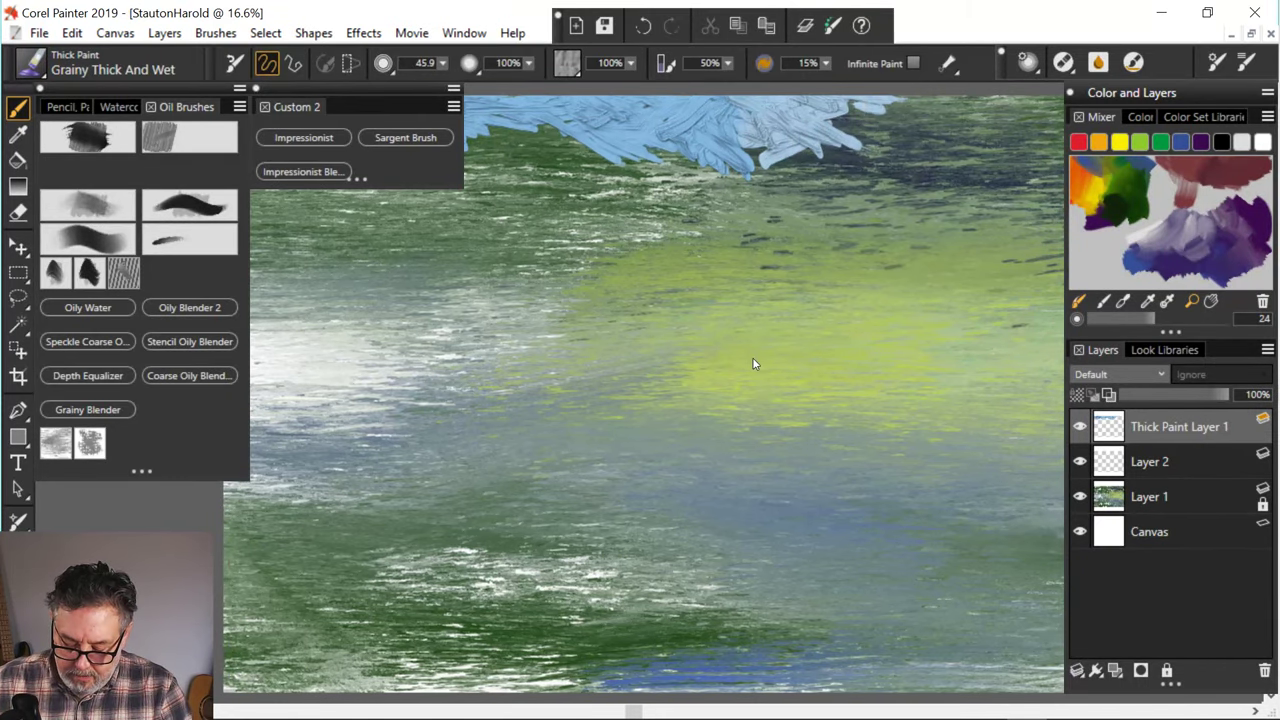
left_click(1161, 461)
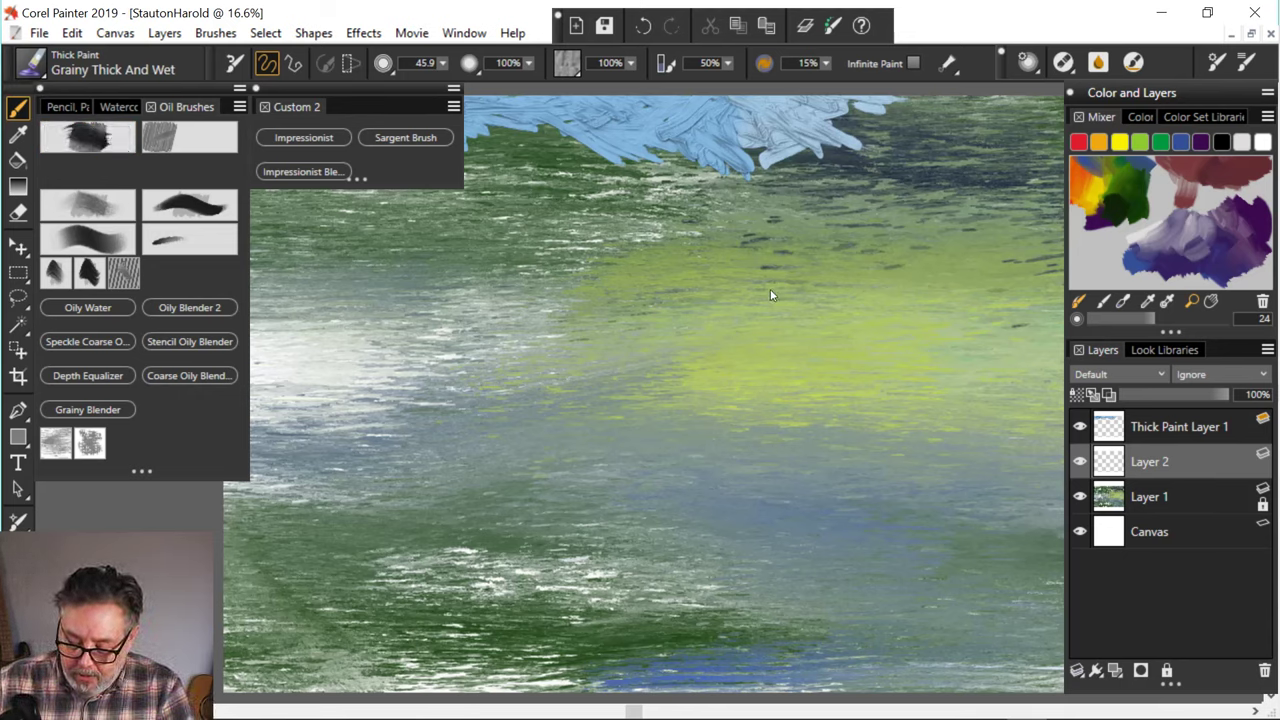
left_click_drag(775, 284, 729, 303)
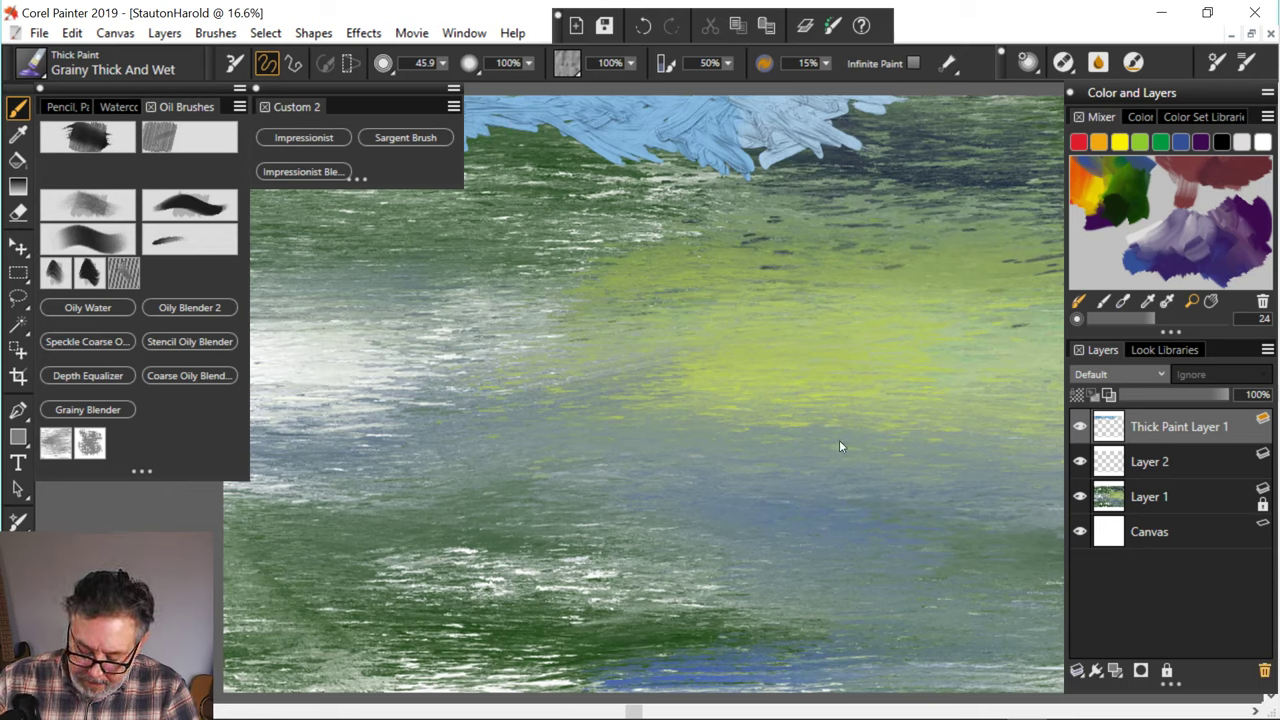
key("Delete")
key("Delete")
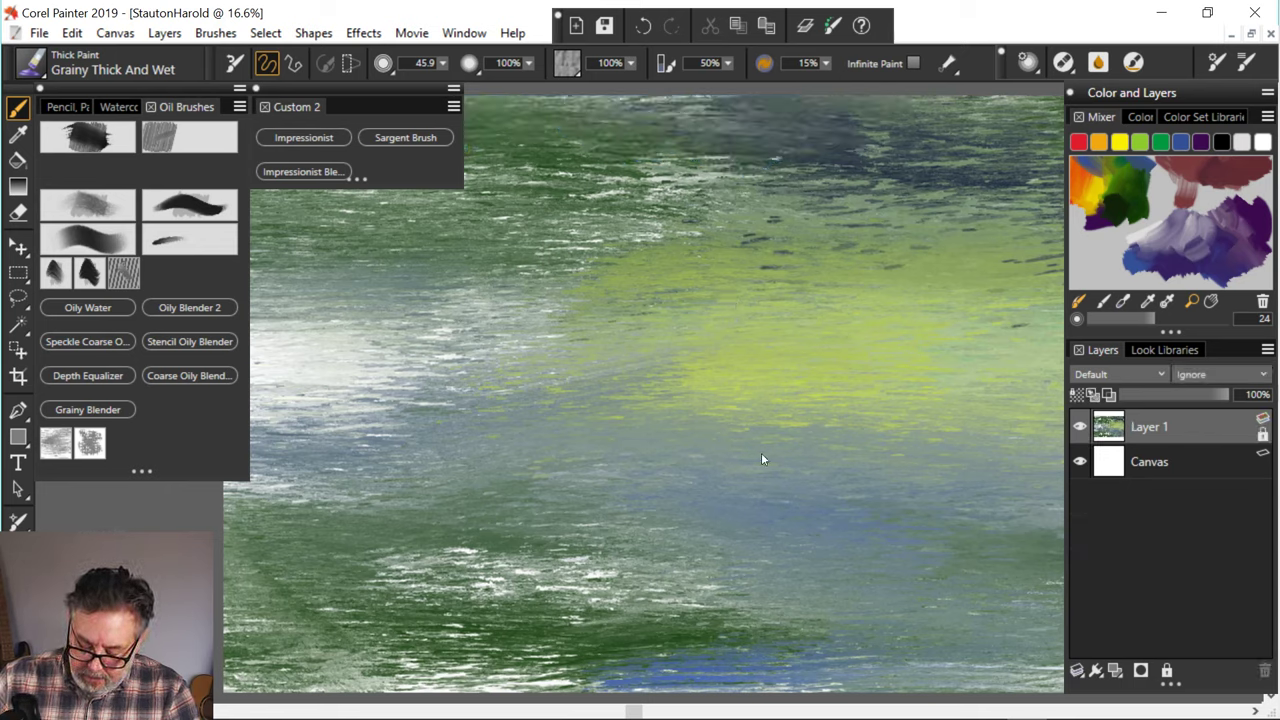
- Add a new layer and paint light-blue strokes along the picture's upper edge with the Sargent Real Bristle Soft brush at size 115
key("ctrl+shift+n")
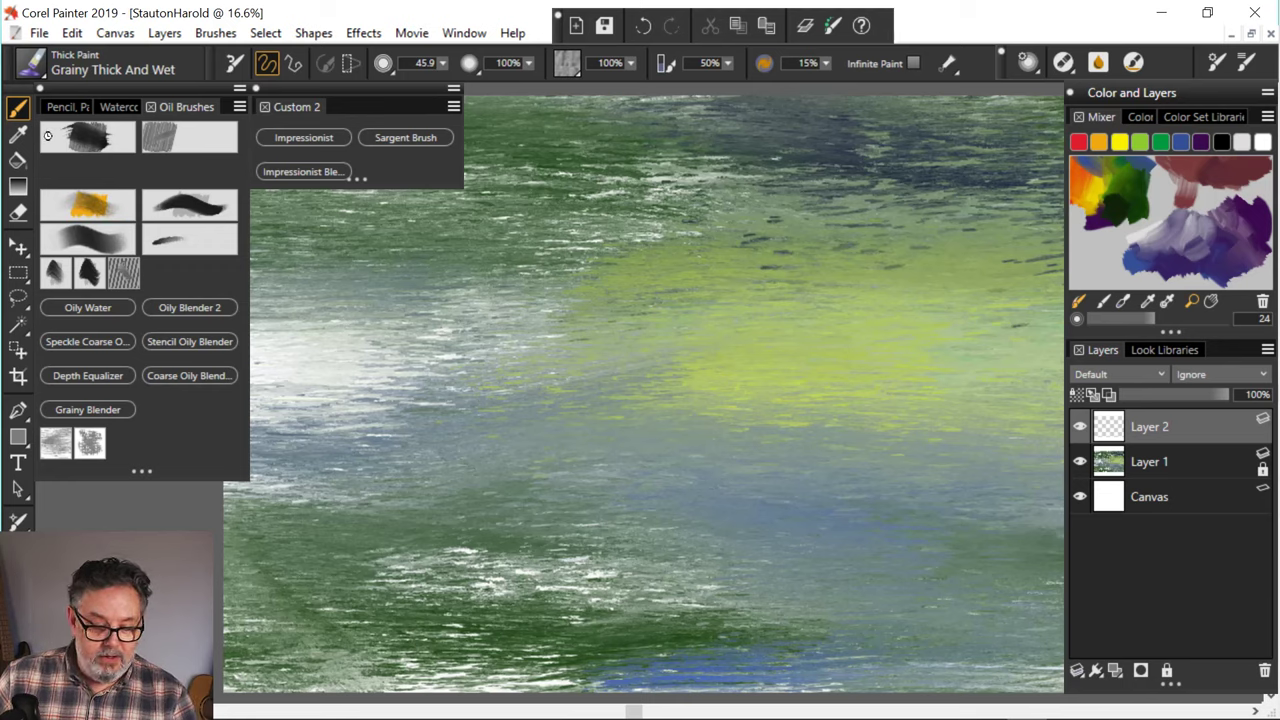
left_click(54, 124)
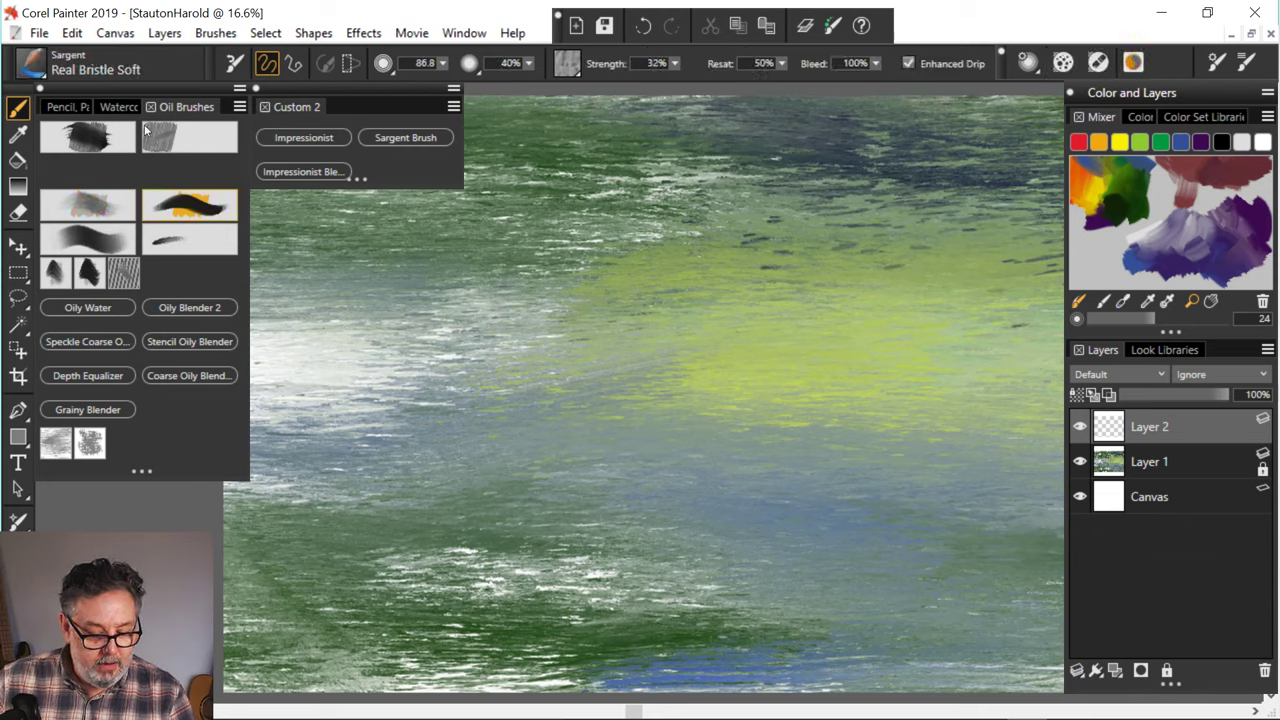
right_click(516, 140)
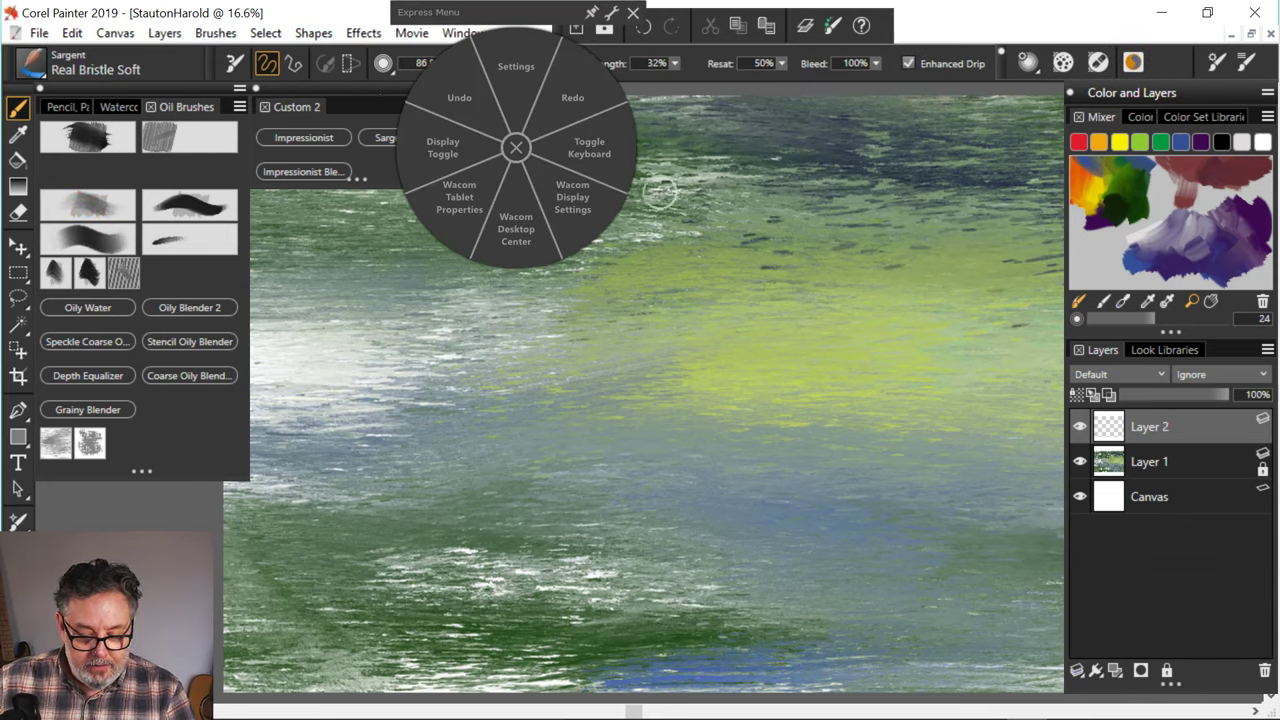
left_click(633, 13)
mouse_move(630, 141)
left_mouse_down()
mouse_move(568, 110)
mouse_move(628, 124)
mouse_move(514, 126)
mouse_move(570, 104)
mouse_move(768, 106)
mouse_move(632, 134)
mouse_move(596, 124)
left_mouse_up()
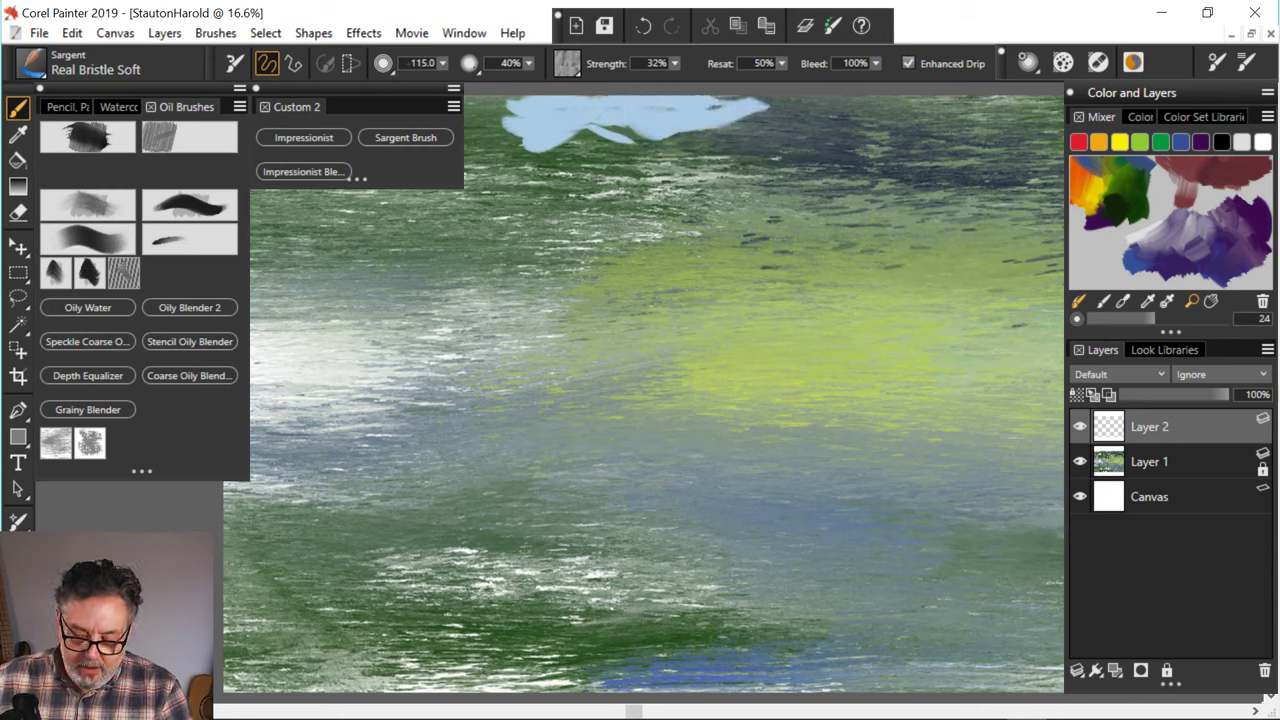
- Unlock Layer 1 and paint slanted light-blue strokes directly on it at the upper edge
left_click(1150, 462)
left_click(494, 86)
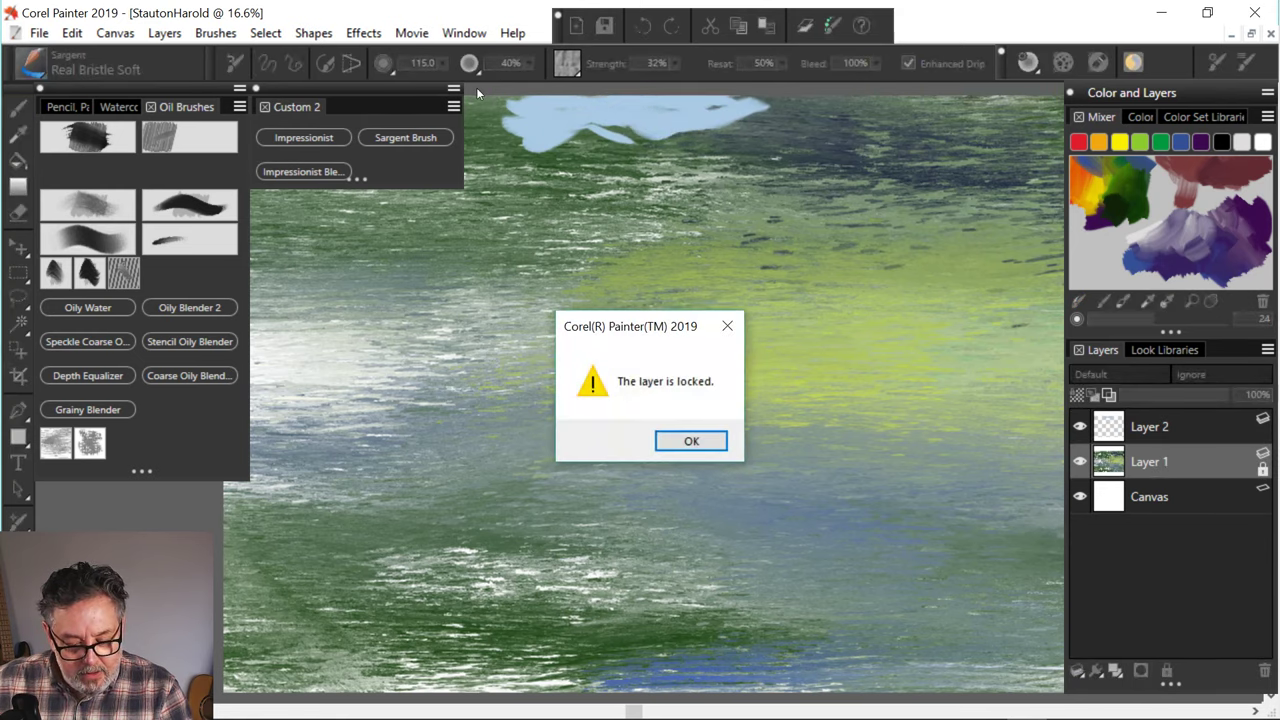
key("Return")
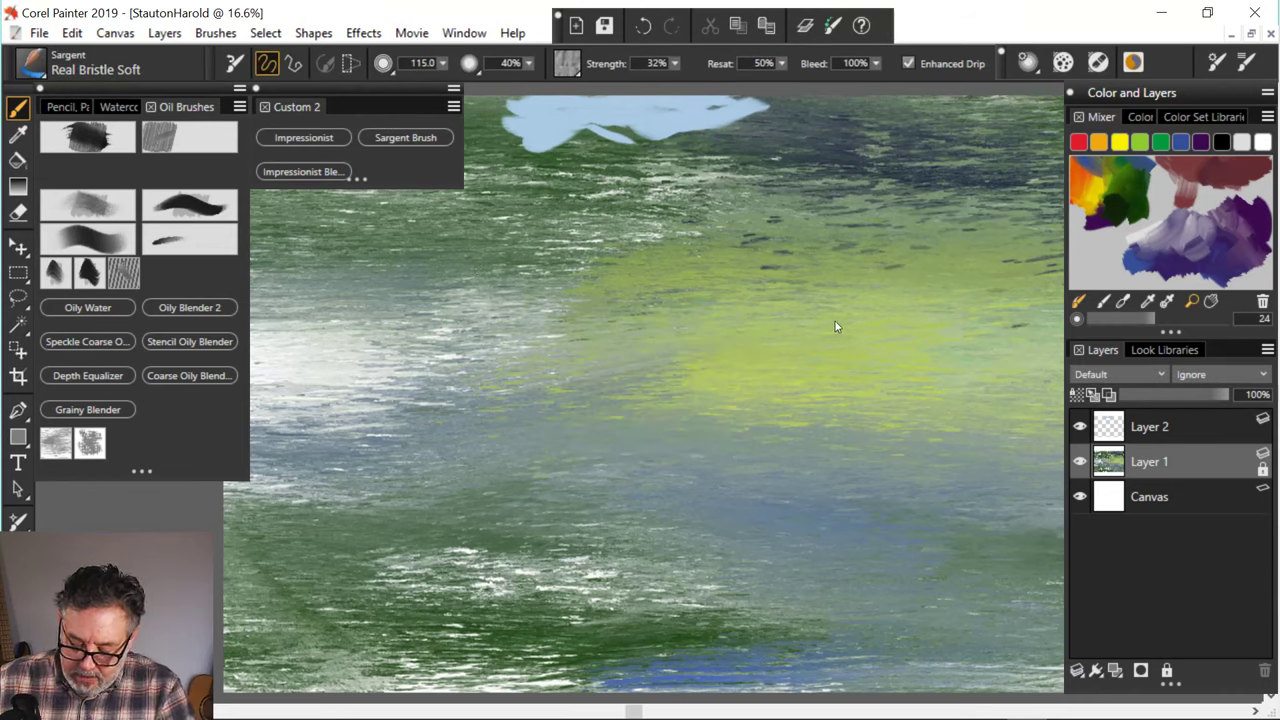
left_click(1166, 671)
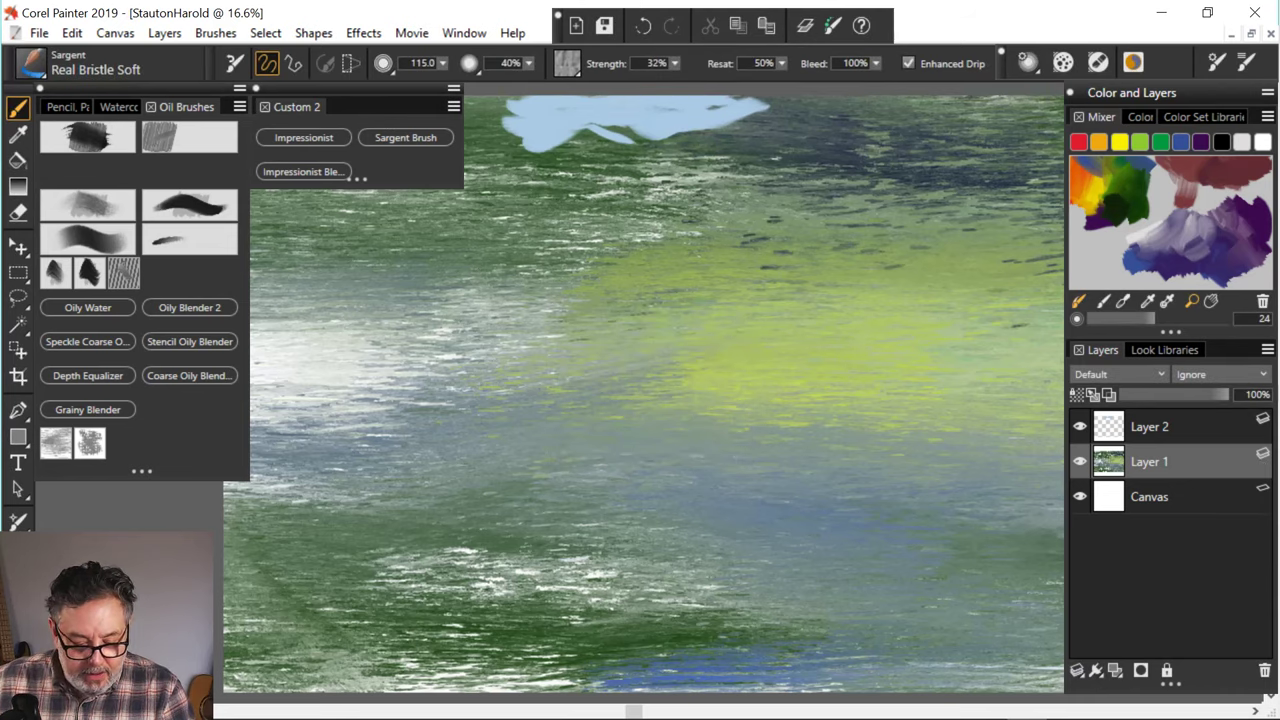
mouse_move(680, 144)
left_mouse_down()
mouse_move(647, 150)
mouse_move(717, 175)
mouse_move(800, 118)
left_mouse_up()
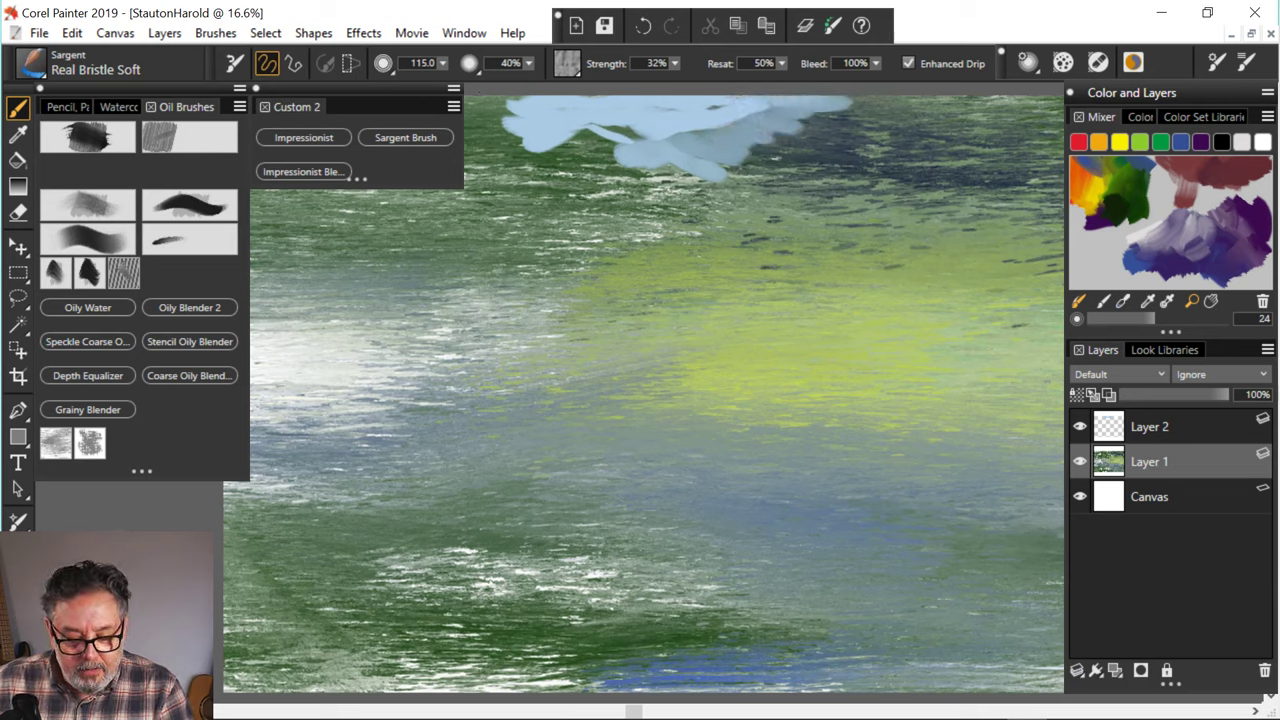
- Delete Layer 2 and spread the light-blue strokes on Layer 1 over the dark blue patch, with picking up underlying color turned on
left_click(1163, 427)
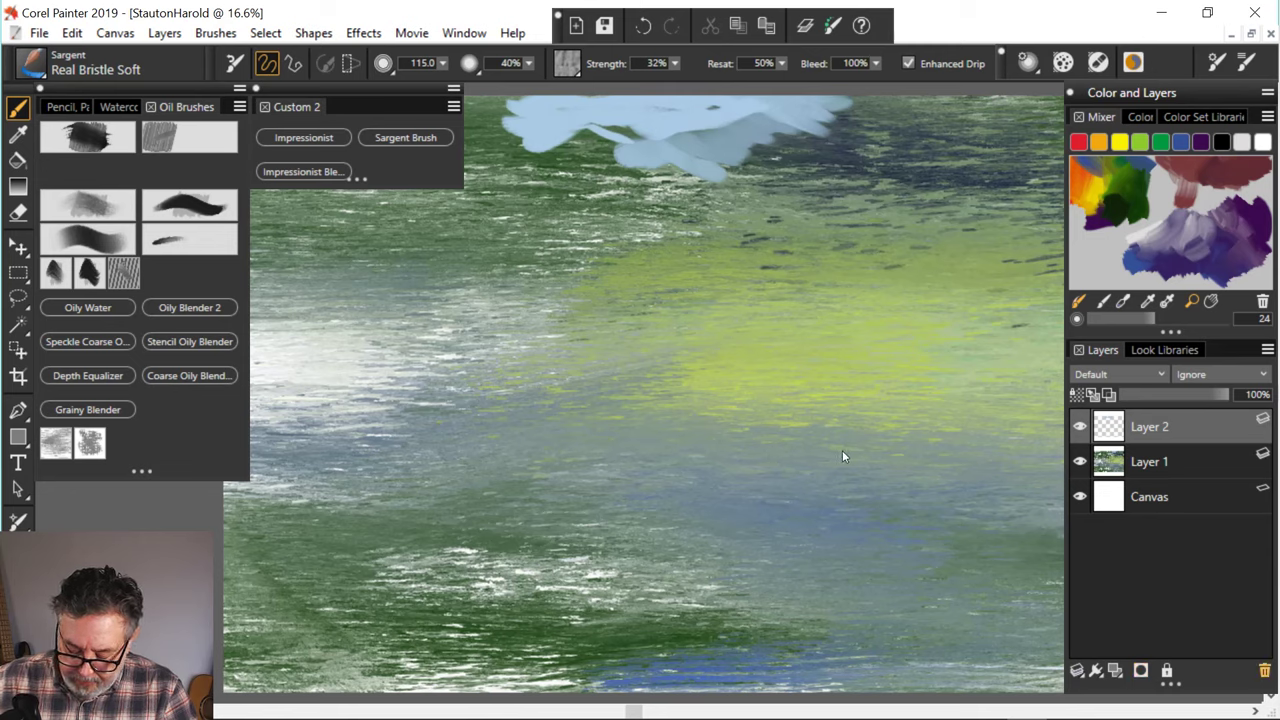
key("Delete")
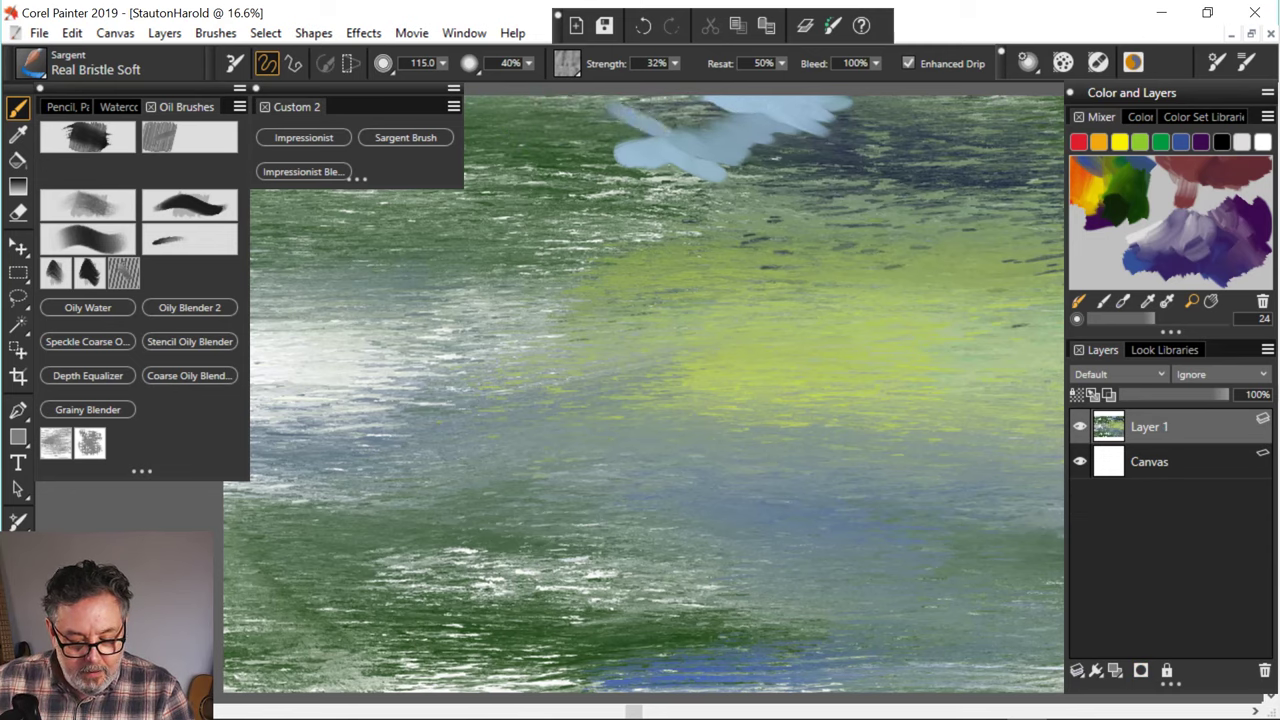
mouse_move(650, 112)
left_mouse_down()
mouse_move(710, 112)
mouse_move(598, 101)
mouse_move(845, 89)
mouse_move(706, 111)
mouse_move(831, 151)
left_mouse_up()
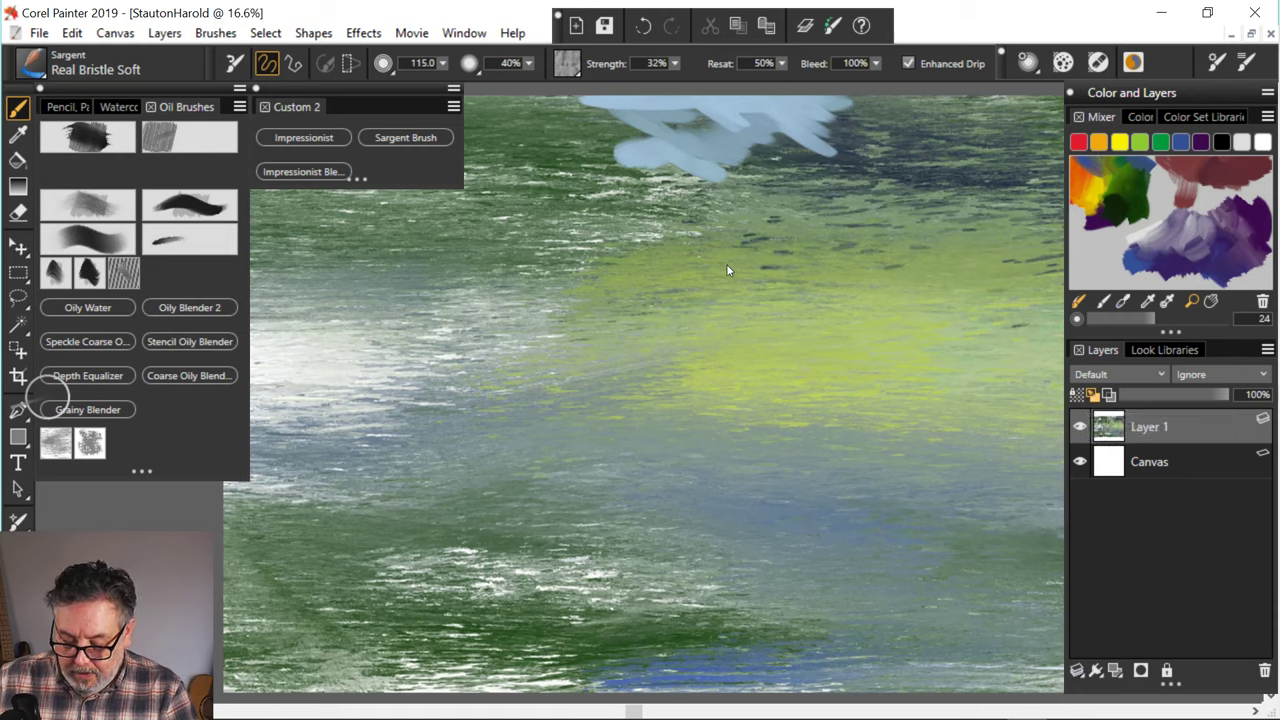
mouse_move(835, 132)
left_mouse_down()
mouse_move(874, 125)
mouse_move(845, 118)
mouse_move(894, 126)
mouse_move(880, 104)
mouse_move(946, 100)
mouse_move(872, 133)
mouse_move(868, 160)
mouse_move(818, 164)
mouse_move(782, 142)
mouse_move(827, 184)
left_mouse_up()
mouse_move(794, 145)
left_mouse_down()
mouse_move(834, 168)
mouse_move(754, 154)
mouse_move(732, 170)
mouse_move(824, 198)
mouse_move(843, 187)
mouse_move(715, 190)
left_mouse_up()
left_click_drag(758, 122, 690, 124)
mouse_move(922, 114)
left_mouse_down()
mouse_move(1034, 102)
mouse_move(986, 111)
mouse_move(914, 158)
mouse_move(904, 140)
mouse_move(886, 146)
left_mouse_up()
left_click_drag(988, 142, 878, 157)
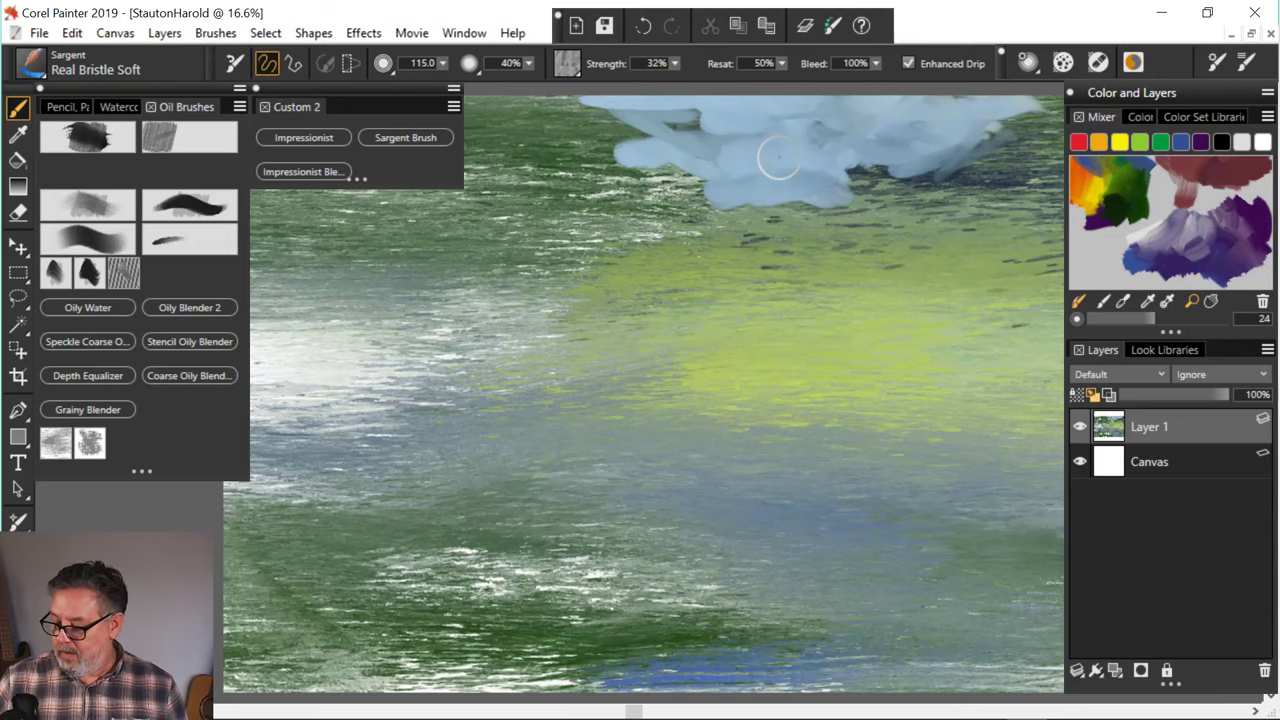
- Hide the panels, keep only the color wheel on screen, and extend the light-blue patch at its lower edge
key("Tab")
key("ctrl+alt+1")
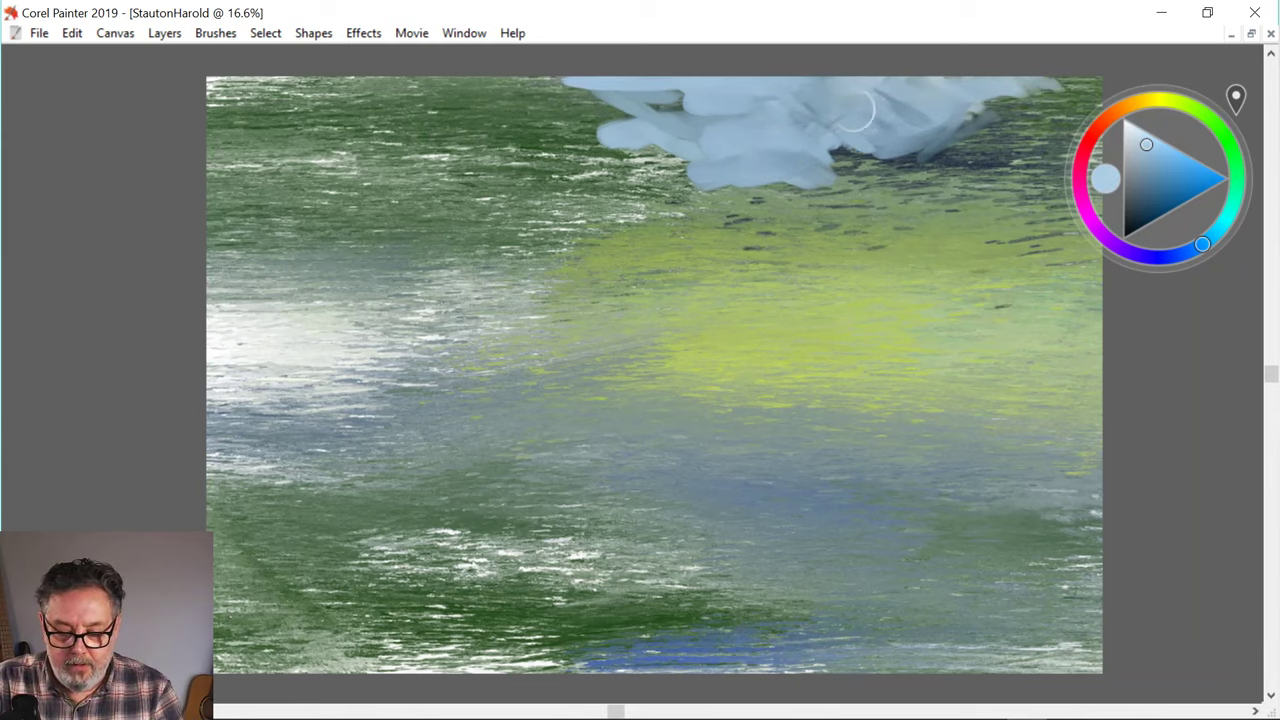
mouse_move(862, 154)
left_mouse_down()
mouse_move(832, 180)
mouse_move(847, 184)
mouse_move(832, 136)
left_mouse_up()
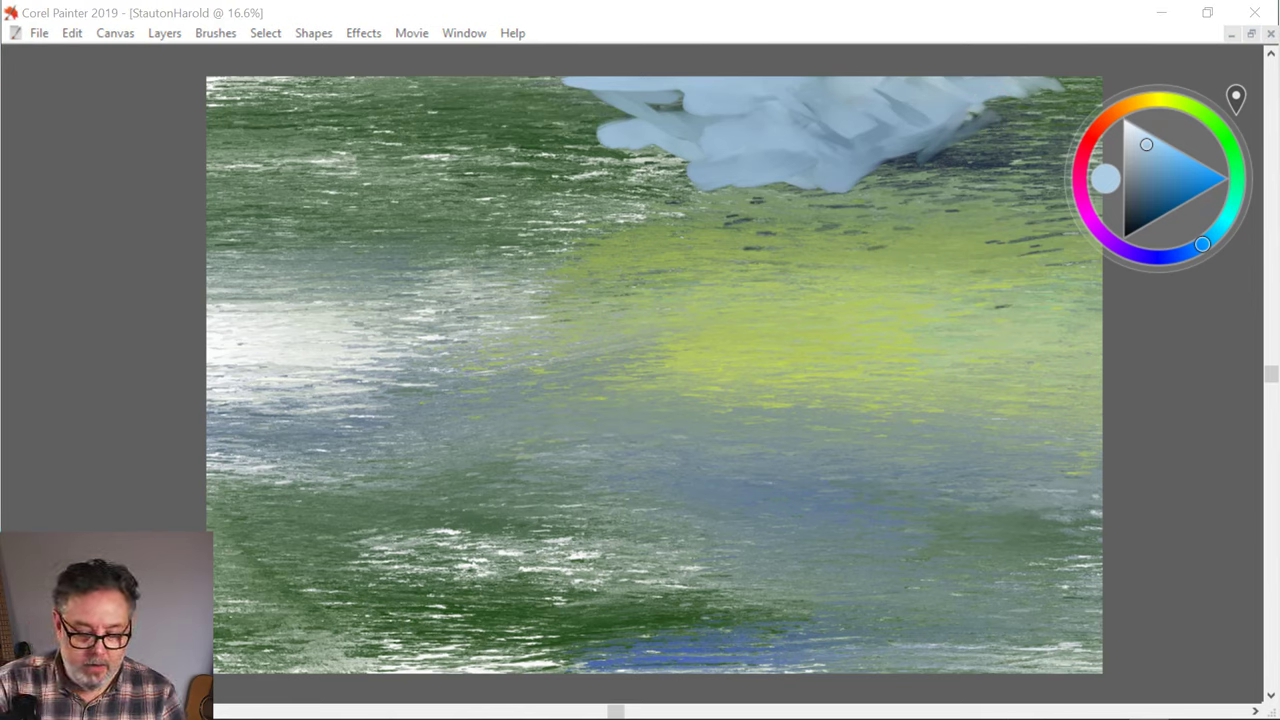
left_click(787, 117)
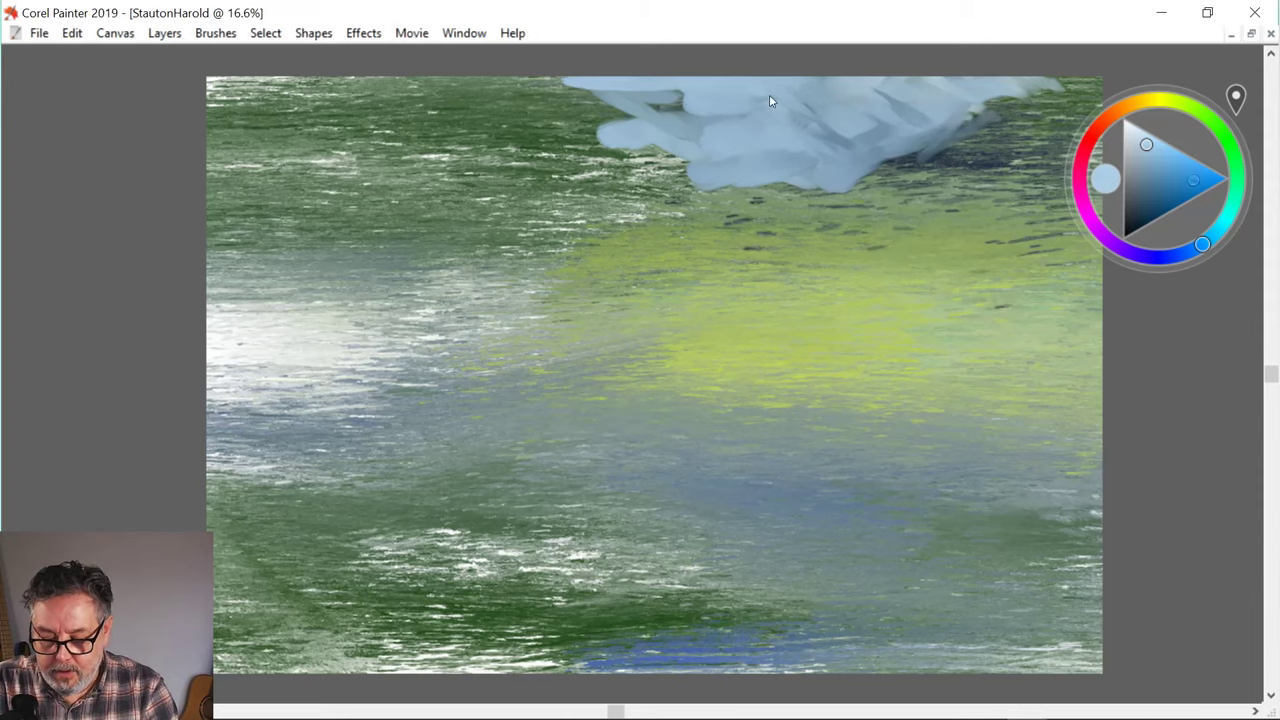
- Choose a medium blue and paint short strokes along the upper edge, outward from the light-blue patch's left side
left_click(1195, 180)
mouse_move(550, 82)
left_mouse_down()
mouse_move(615, 122)
mouse_move(625, 95)
mouse_move(693, 95)
mouse_move(600, 130)
mouse_move(640, 115)
mouse_move(630, 140)
mouse_move(725, 85)
left_mouse_up()
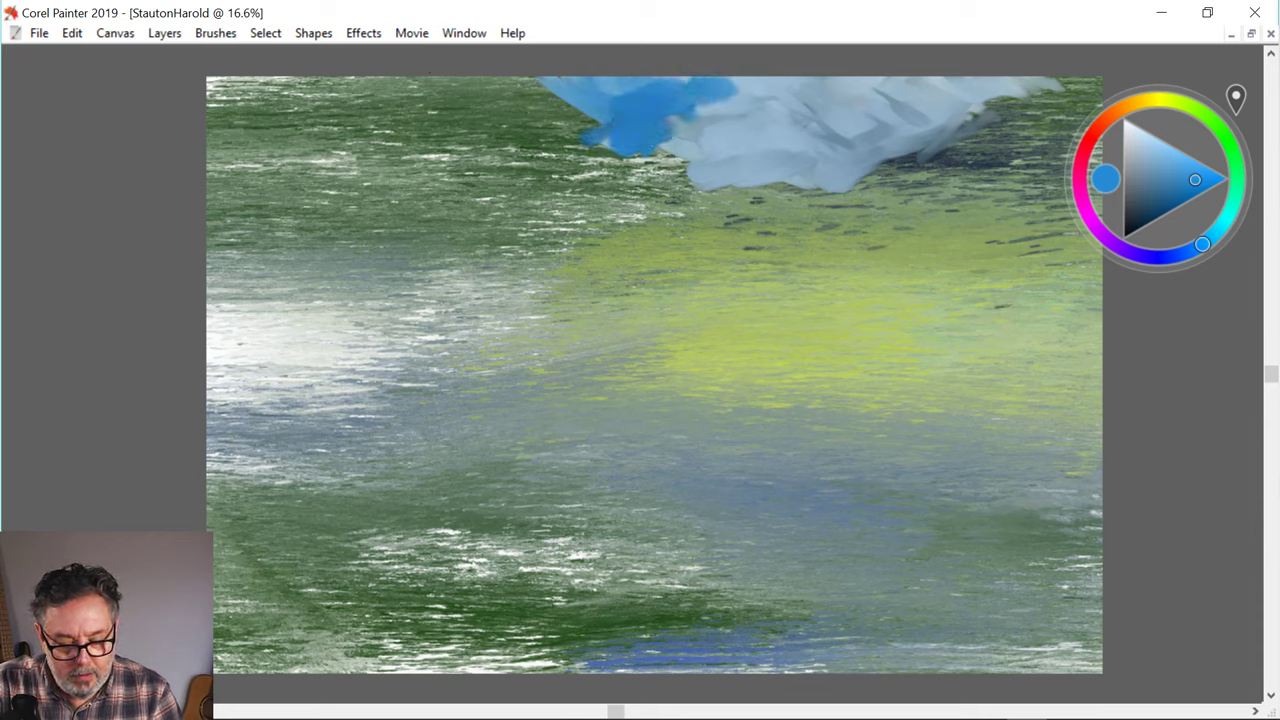
left_click_drag(580, 95, 490, 118)
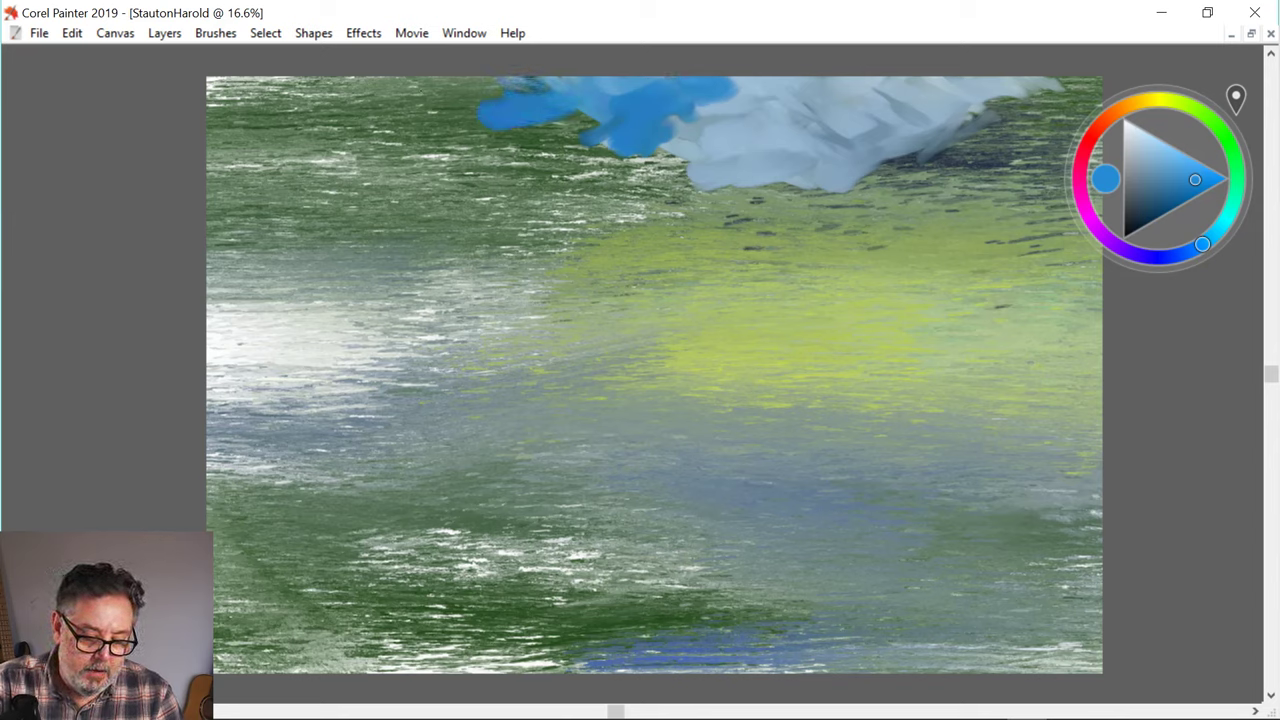
left_click_drag(518, 83, 570, 80)
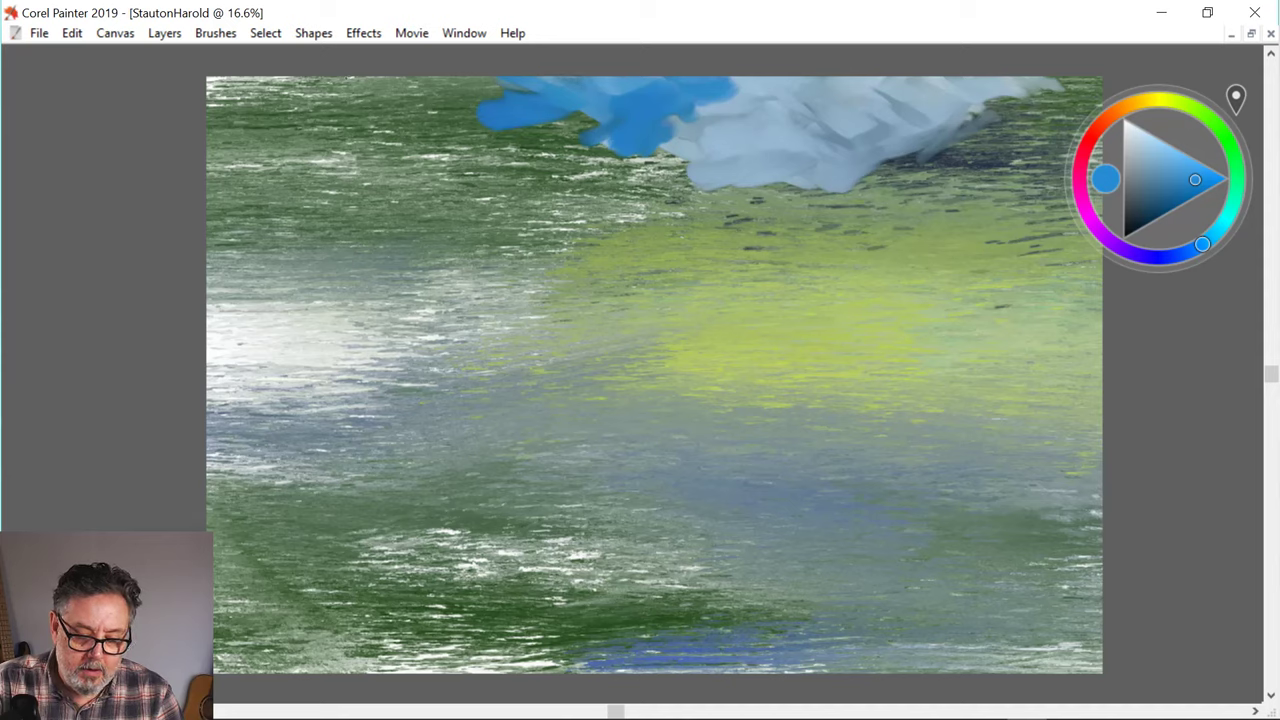
mouse_move(520, 126)
left_mouse_down()
mouse_move(572, 138)
mouse_move(588, 117)
mouse_move(500, 152)
left_mouse_up()
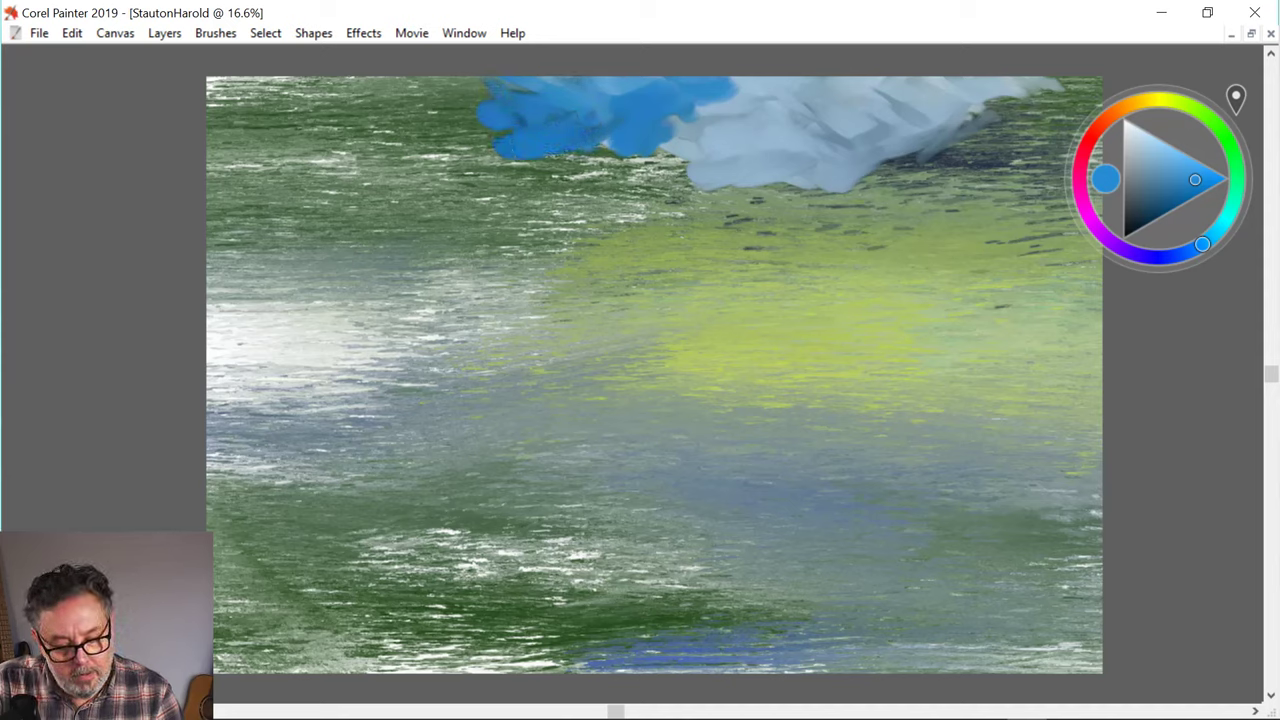
left_click_drag(622, 134, 604, 142)
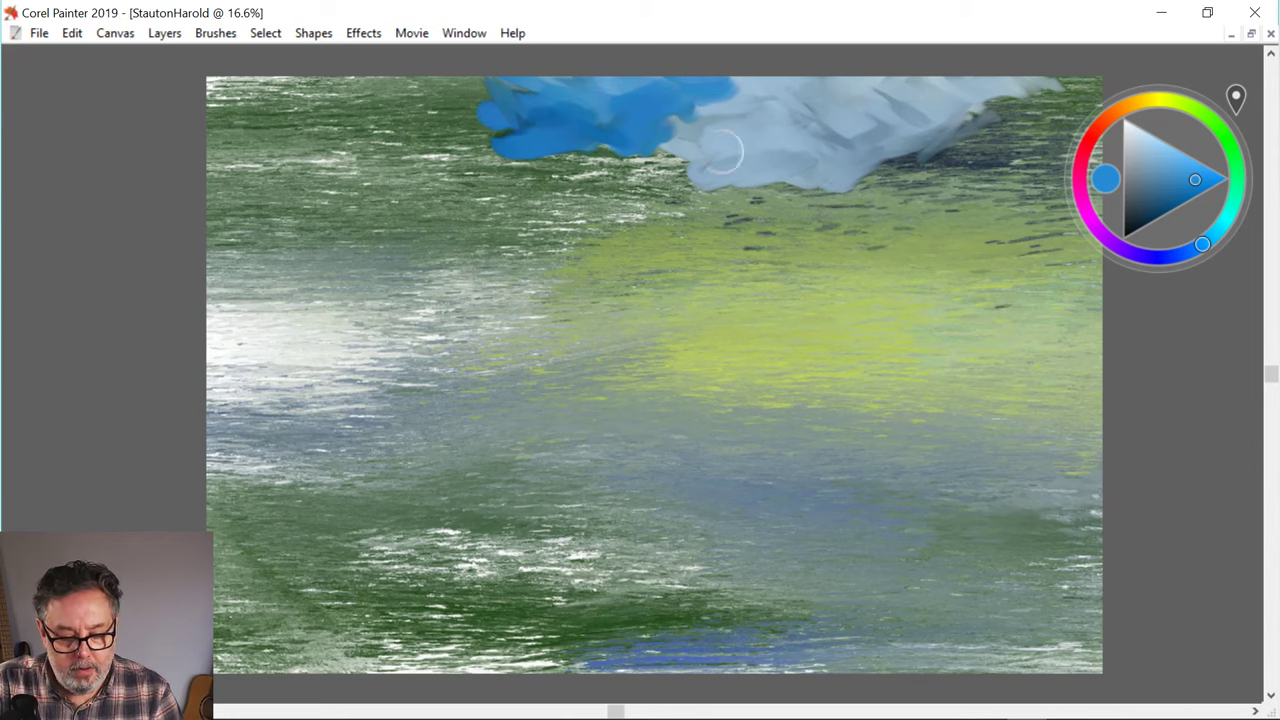
- Work the medium blue over the left part of the light-blue patch so the two colors blend
left_click_drag(678, 122, 735, 161)
mouse_move(696, 153)
left_mouse_down()
mouse_move(676, 144)
mouse_move(720, 130)
mouse_move(705, 90)
left_mouse_up()
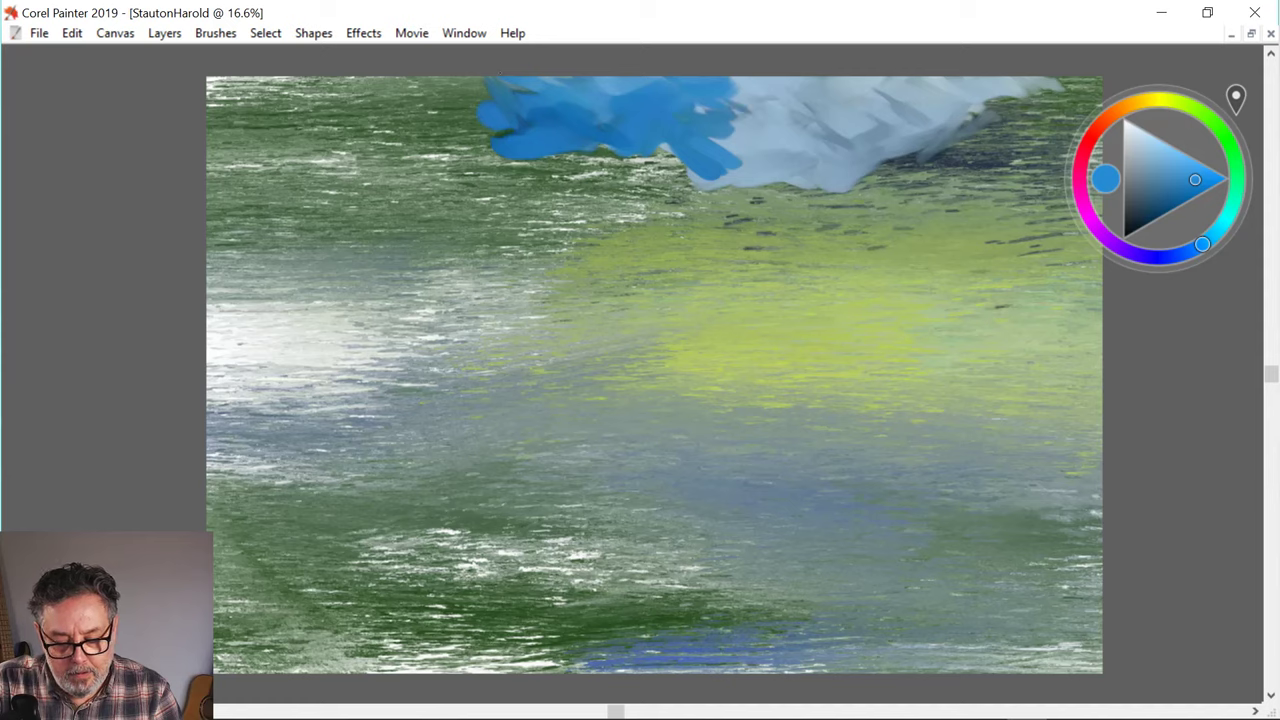
mouse_move(745, 128)
left_mouse_down()
mouse_move(722, 141)
mouse_move(742, 145)
left_mouse_up()
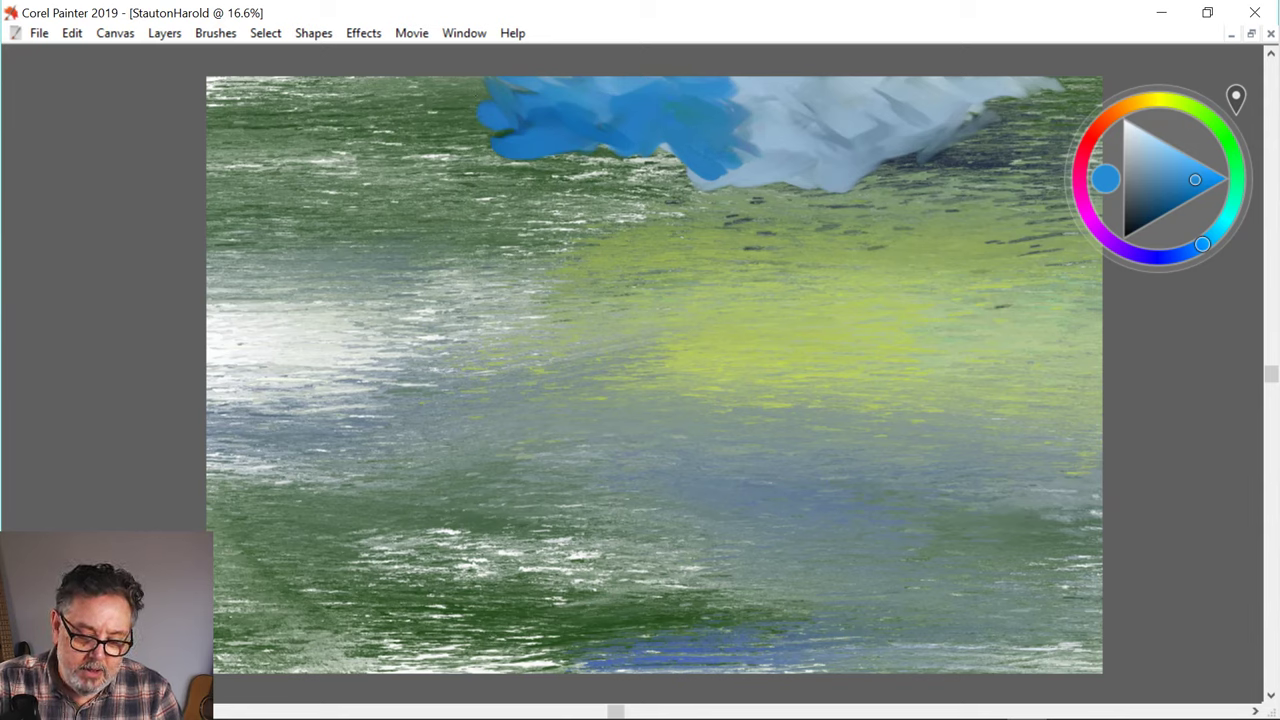
left_click_drag(692, 172, 660, 152)
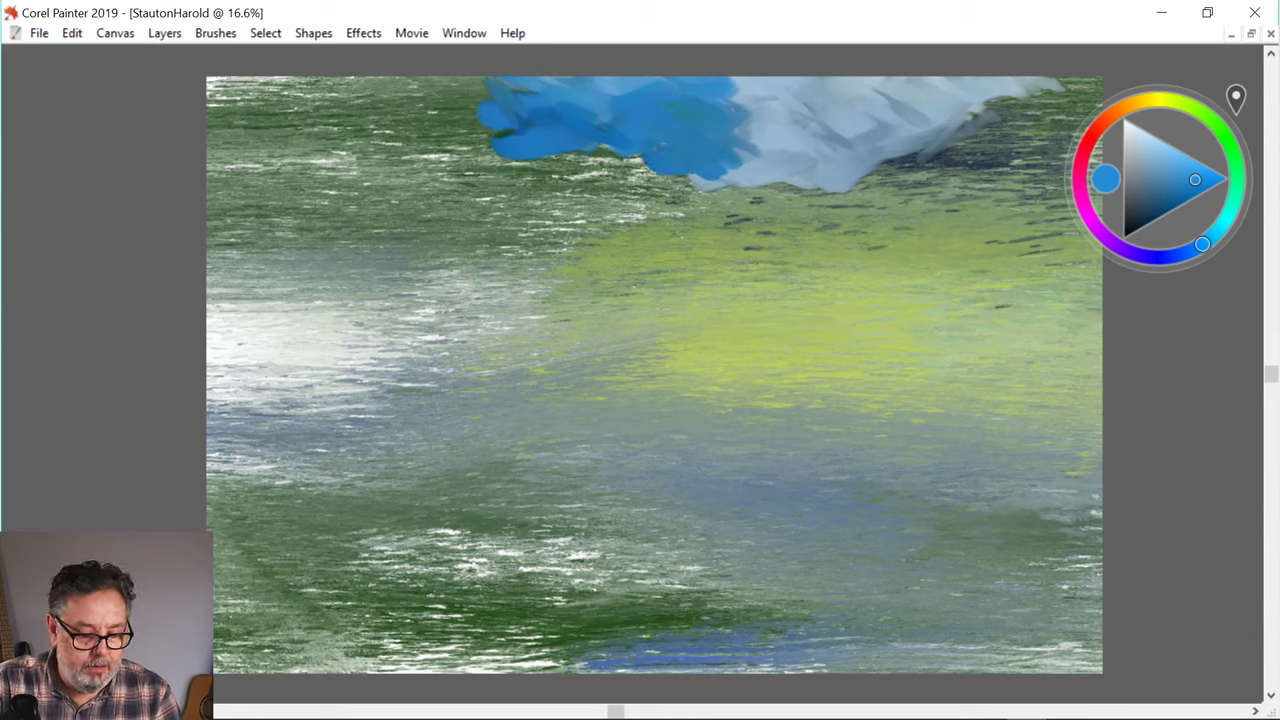
- Extend the medium blue along the upper edge to the picture's left corner and add strokes near its right corner
left_click_drag(476, 91, 455, 81)
left_click_drag(348, 92, 438, 96)
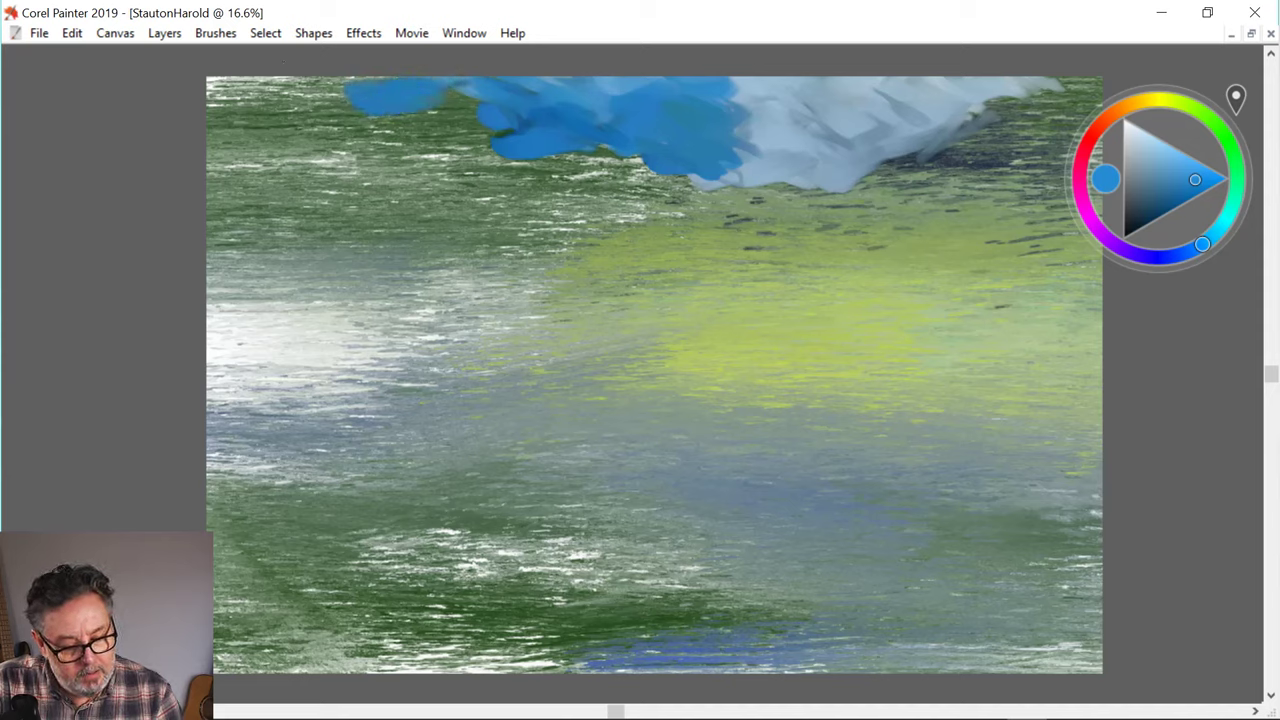
mouse_move(493, 135)
left_mouse_down()
mouse_move(460, 102)
mouse_move(385, 113)
mouse_move(272, 74)
mouse_move(350, 82)
left_mouse_up()
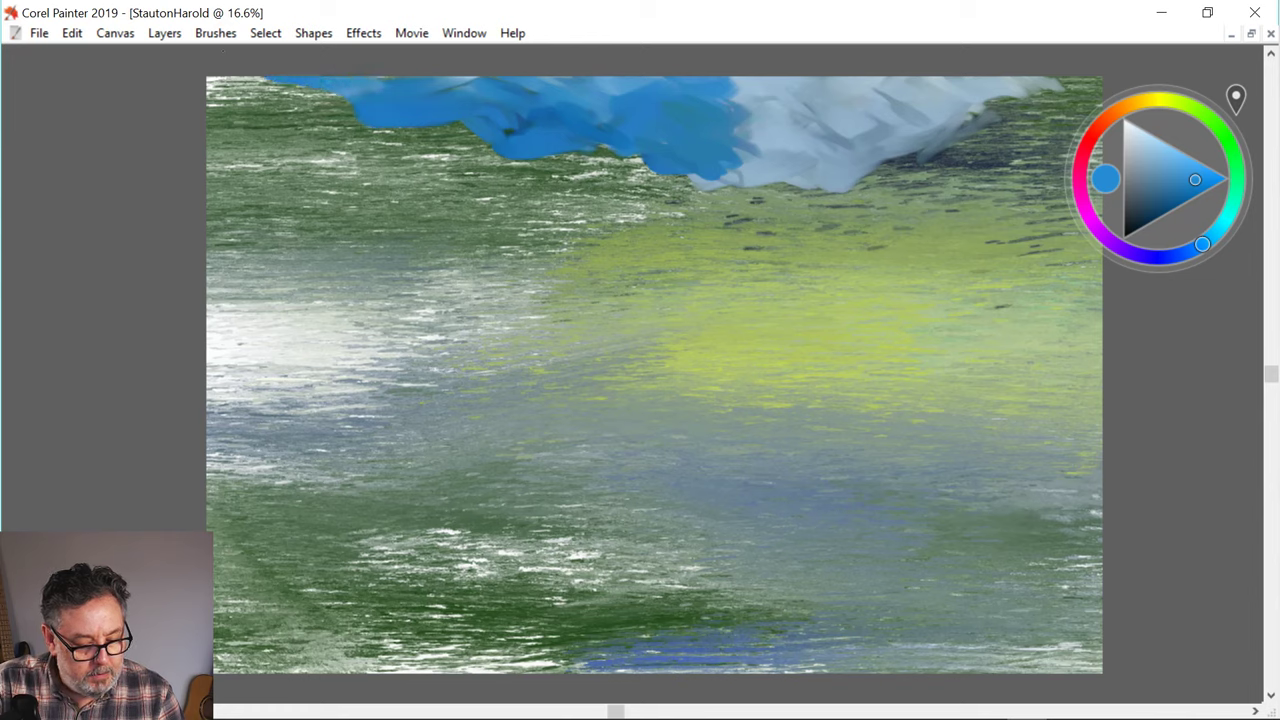
mouse_move(252, 79)
left_mouse_down()
mouse_move(316, 112)
mouse_move(304, 94)
mouse_move(325, 118)
mouse_move(240, 110)
mouse_move(218, 82)
mouse_move(246, 104)
mouse_move(220, 85)
mouse_move(209, 100)
left_mouse_up()
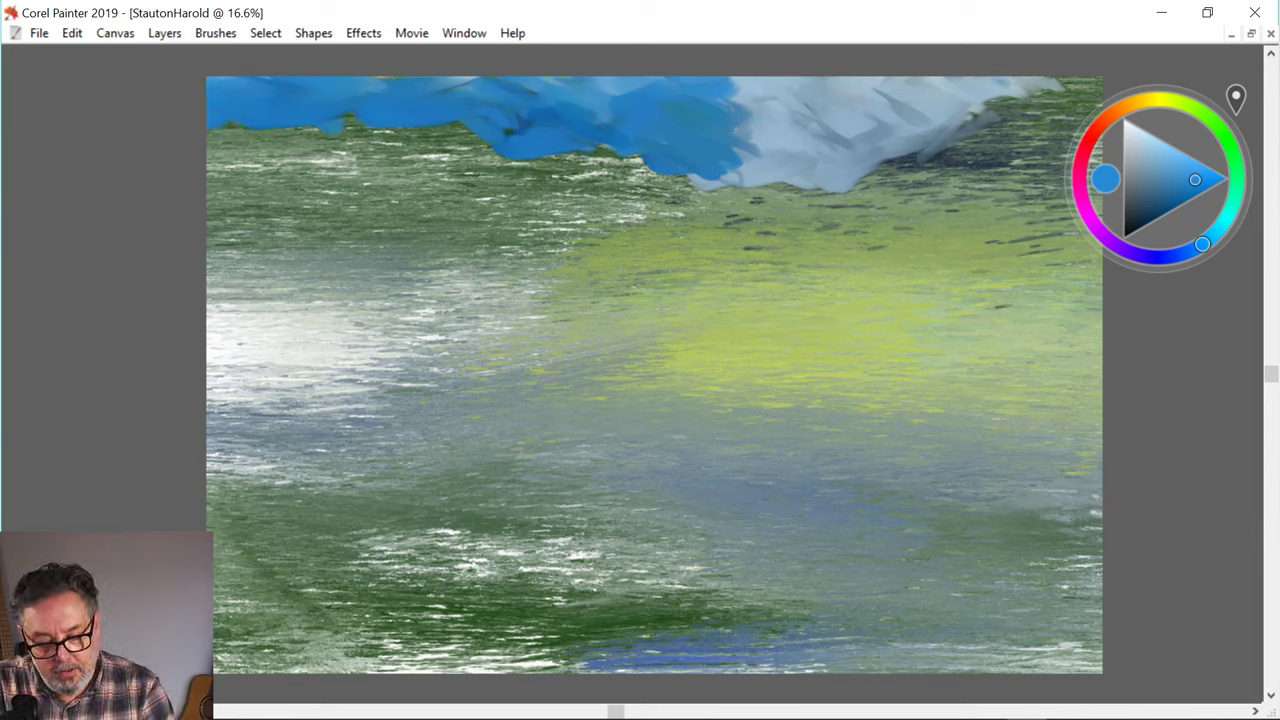
mouse_move(1006, 84)
left_mouse_down()
mouse_move(1072, 84)
mouse_move(1002, 120)
mouse_move(1014, 86)
mouse_move(966, 123)
left_mouse_up()
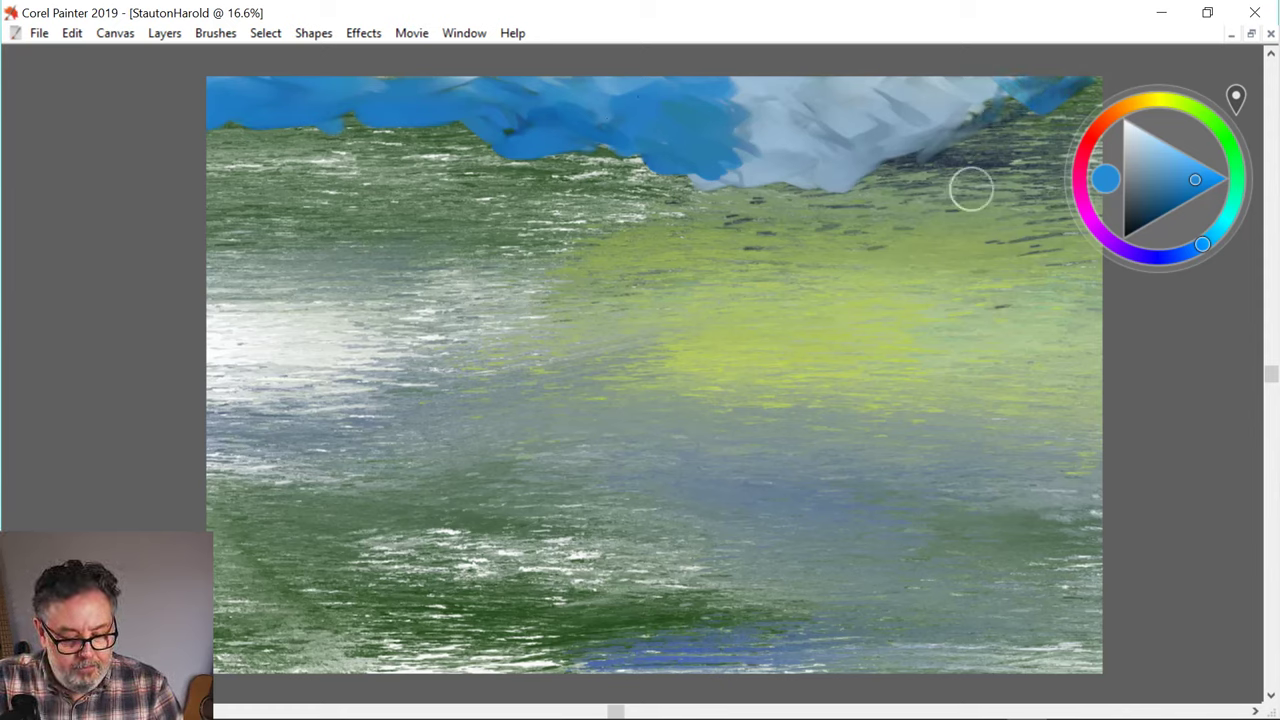
- Show the panels again, bring the whole picture into view, and switch to the Sargent Speckle Grainy Hard Drip brush
key("Tab")
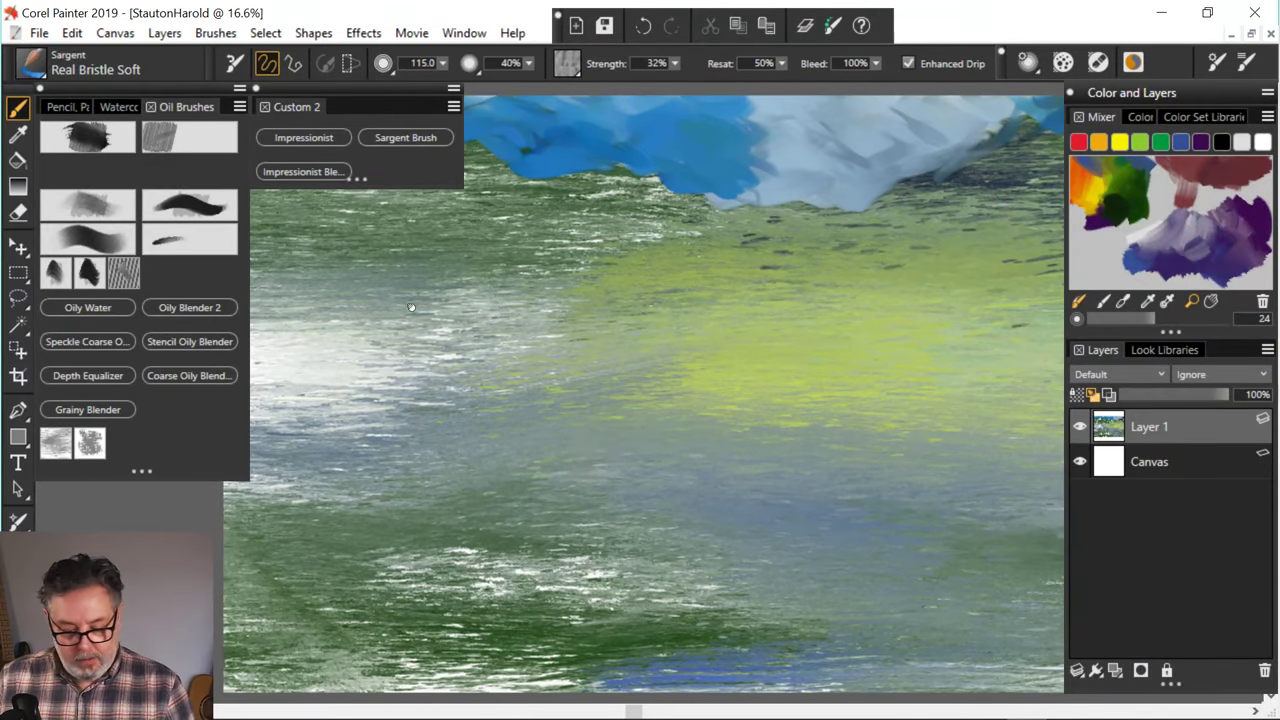
mouse_move(417, 292)
left_mouse_down()
mouse_move(314, 343)
mouse_move(371, 345)
mouse_move(366, 309)
left_mouse_up()
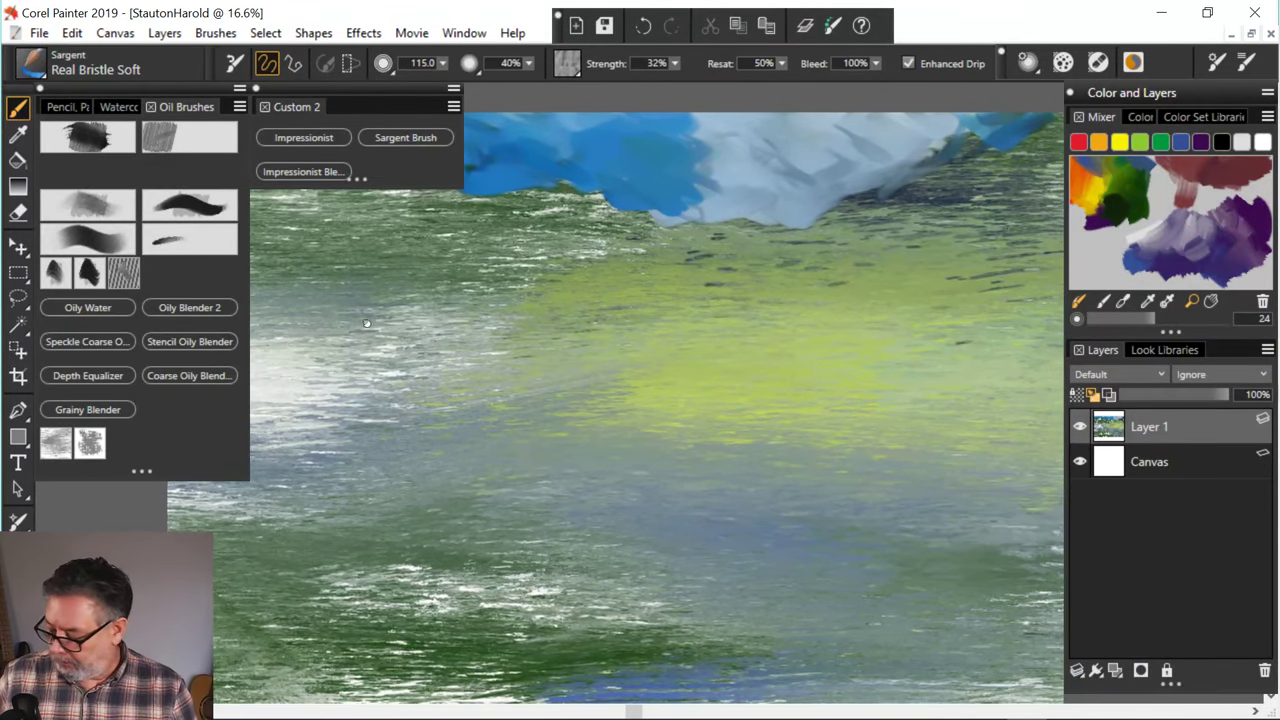
scroll(380, 324, "down", 1)
scroll(379, 323, "down", 4)
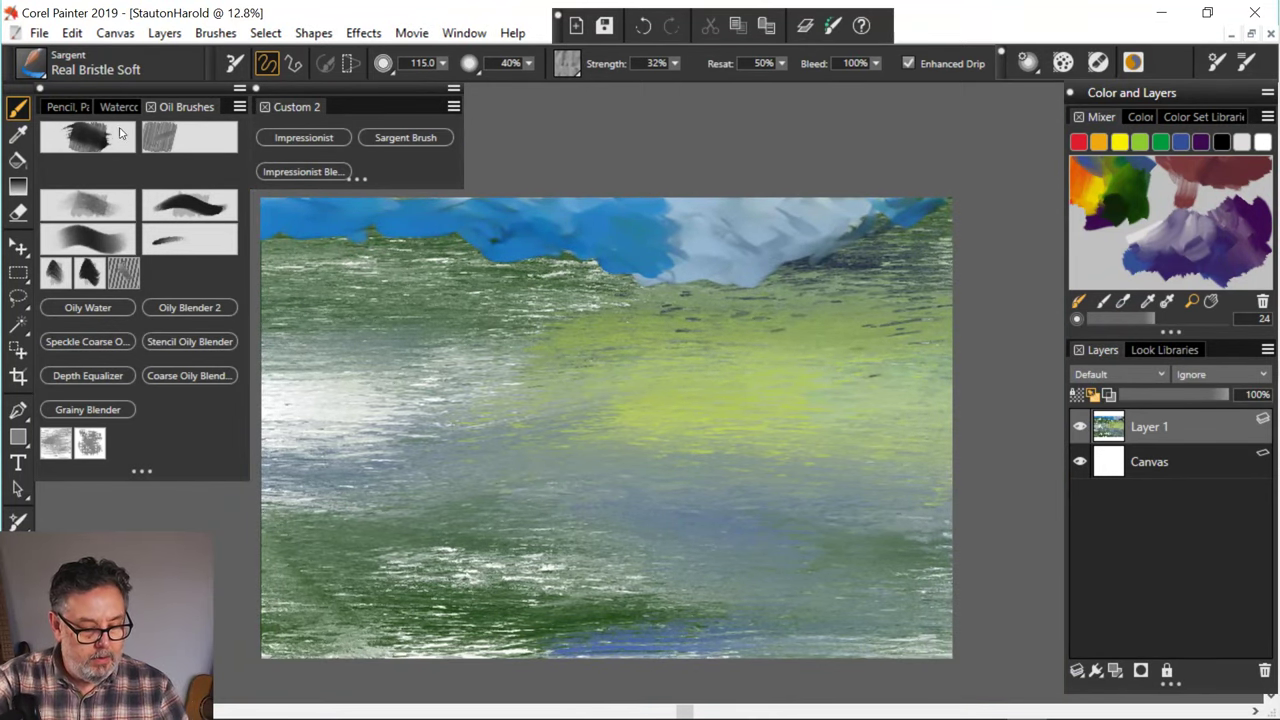
left_click(189, 205)
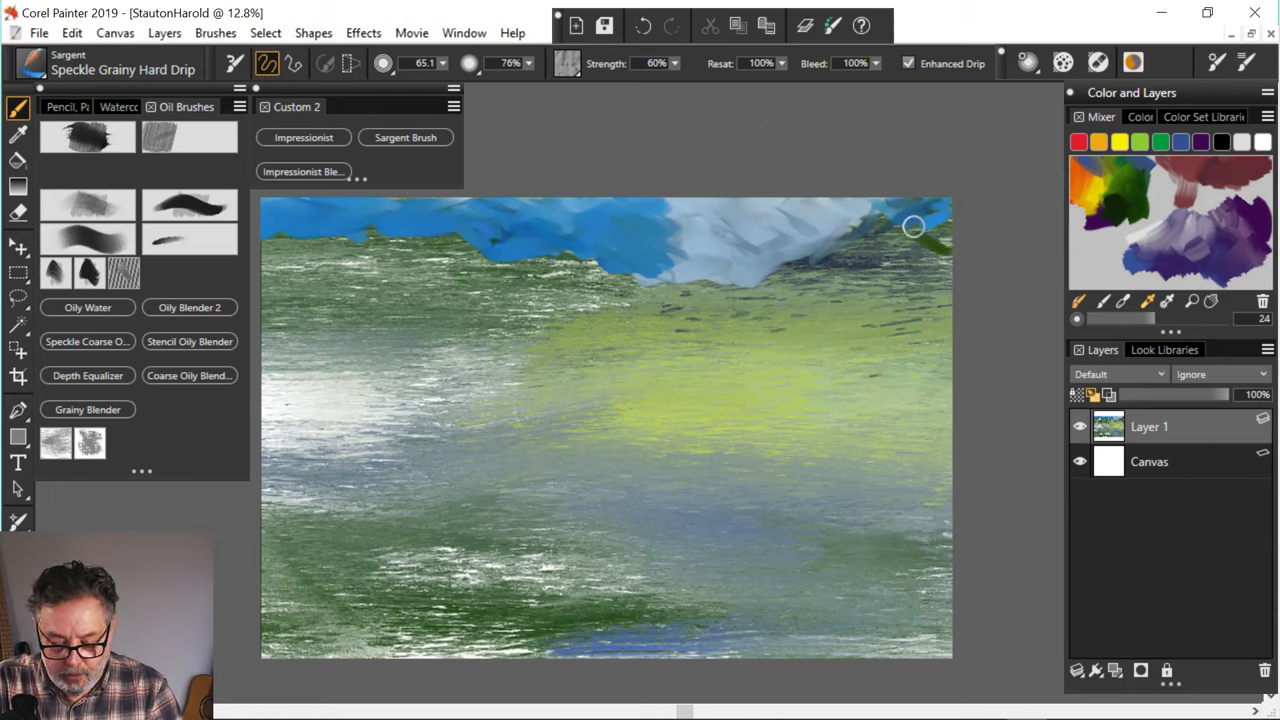
- Enlarge the brush to 229.5 and paint a dark green tree mass from the picture's upper right corner, tapering leftward beneath the light-blue sky
mouse_move(911, 217)
left_mouse_down()
mouse_move(938, 232)
mouse_move(886, 226)
mouse_move(910, 203)
mouse_move(882, 212)
mouse_move(904, 246)
mouse_move(930, 247)
left_mouse_up()
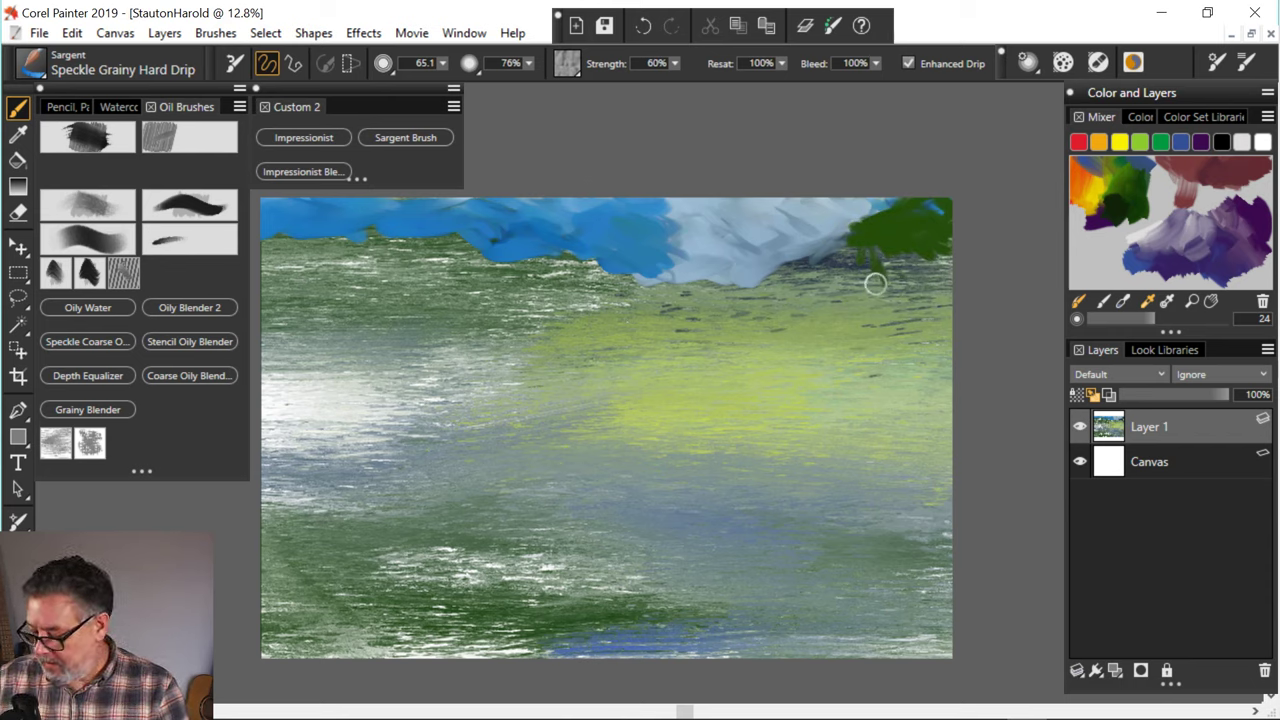
mouse_move(853, 267)
left_mouse_down()
mouse_move(884, 267)
mouse_move(891, 249)
mouse_move(873, 279)
left_mouse_up()
left_click(860, 255, "ctrl+alt")
mouse_move(860, 262)
left_mouse_down()
mouse_move(838, 265)
mouse_move(930, 274)
mouse_move(944, 232)
left_mouse_up()
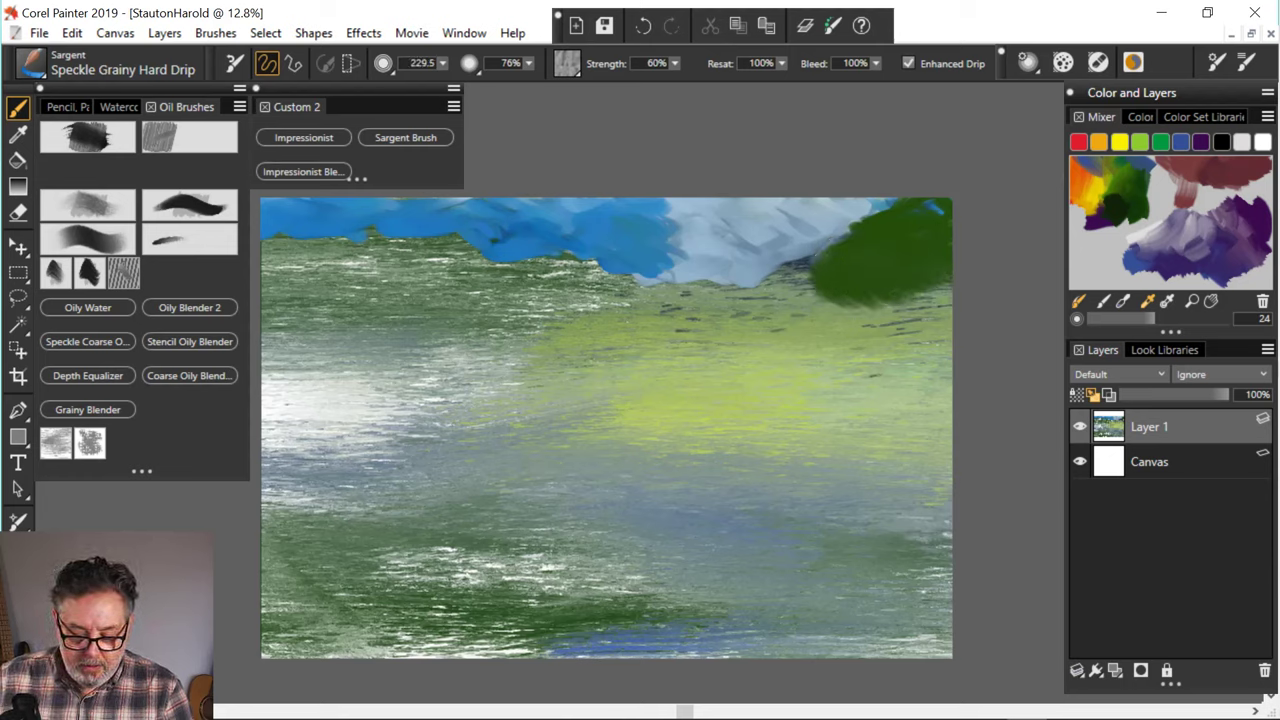
left_click_drag(801, 295, 880, 231)
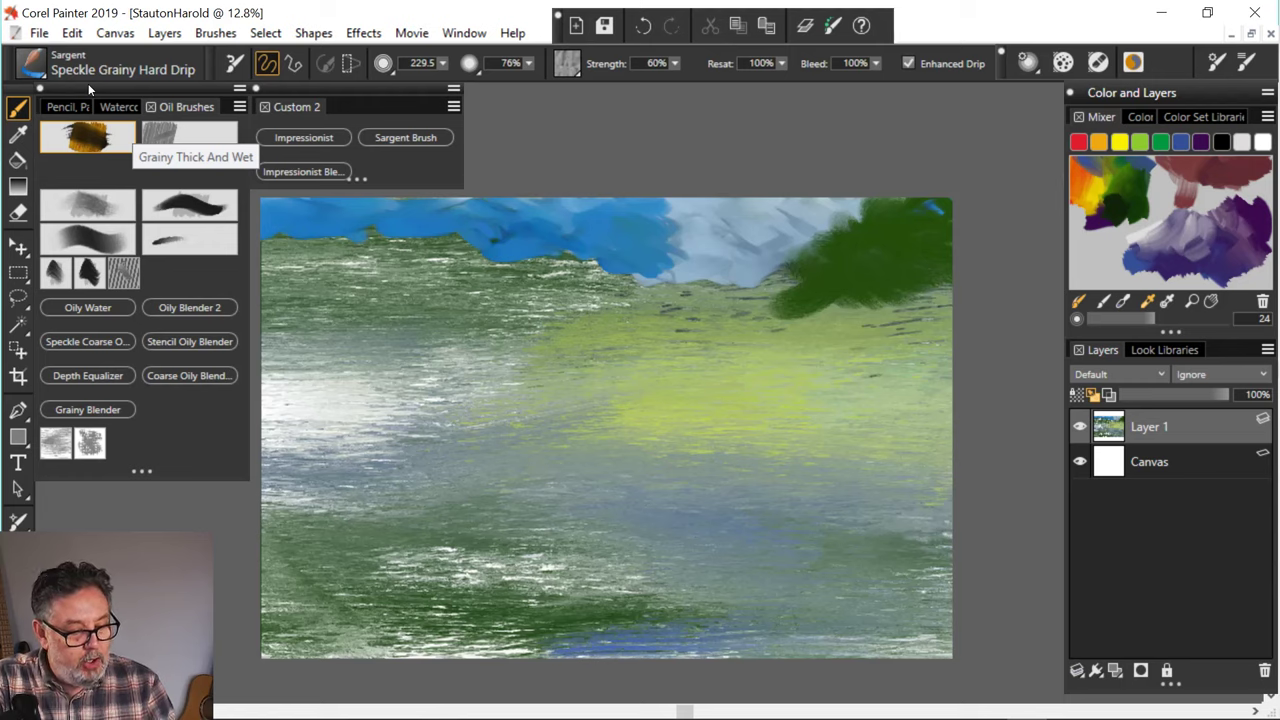
mouse_move(775, 312)
left_mouse_down()
mouse_move(778, 272)
mouse_move(751, 303)
mouse_move(716, 286)
mouse_move(714, 310)
mouse_move(763, 317)
left_mouse_up()
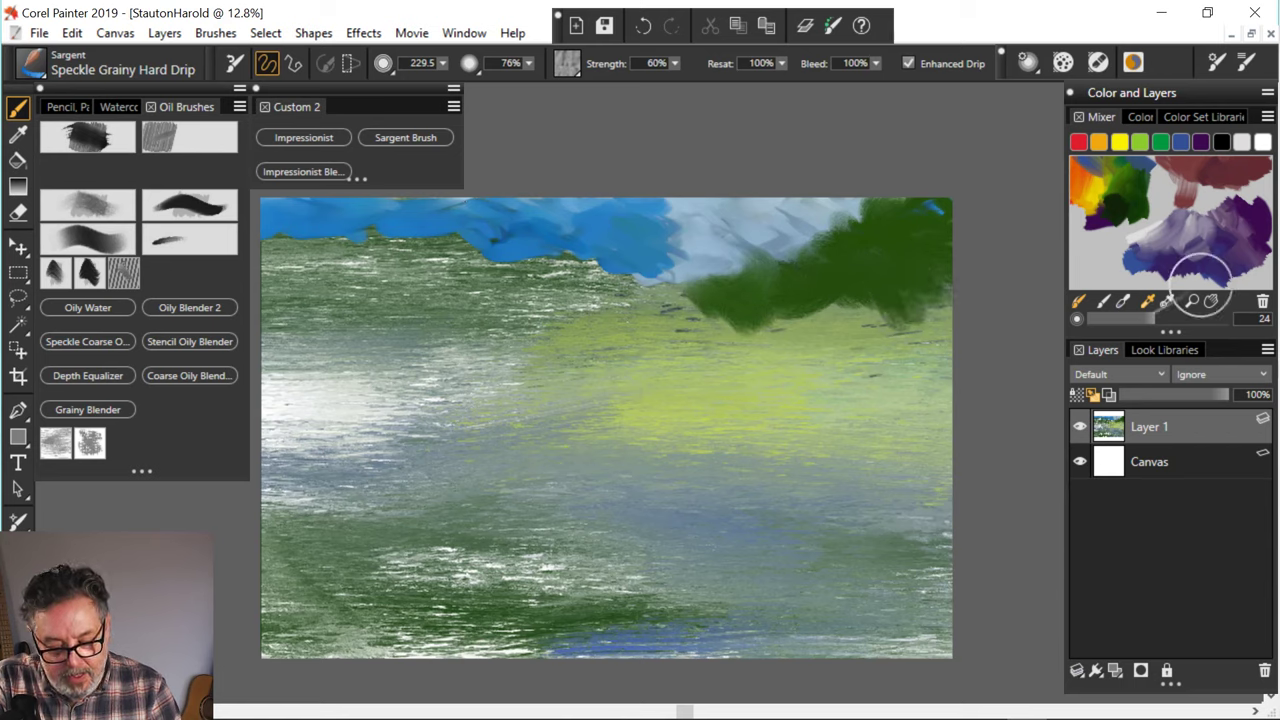
mouse_move(674, 305)
left_mouse_down()
mouse_move(659, 328)
mouse_move(645, 297)
mouse_move(630, 306)
mouse_move(708, 275)
left_mouse_up()
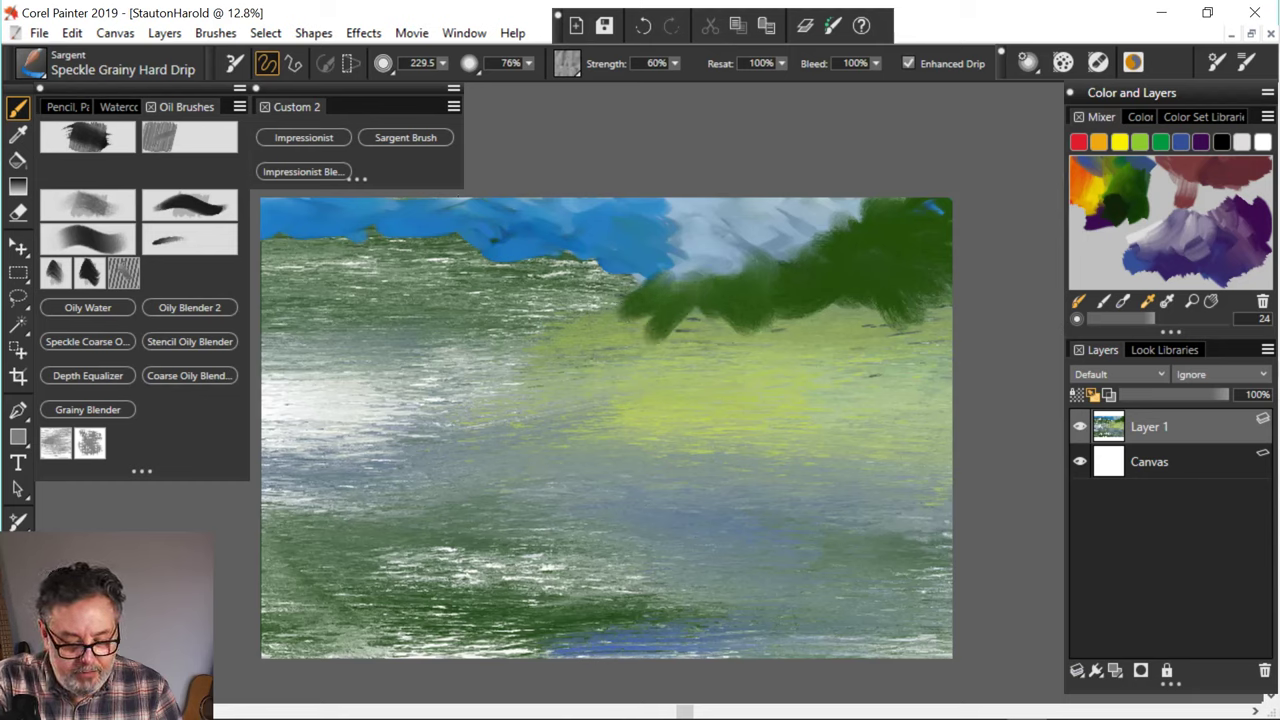
left_click_drag(635, 302, 606, 323)
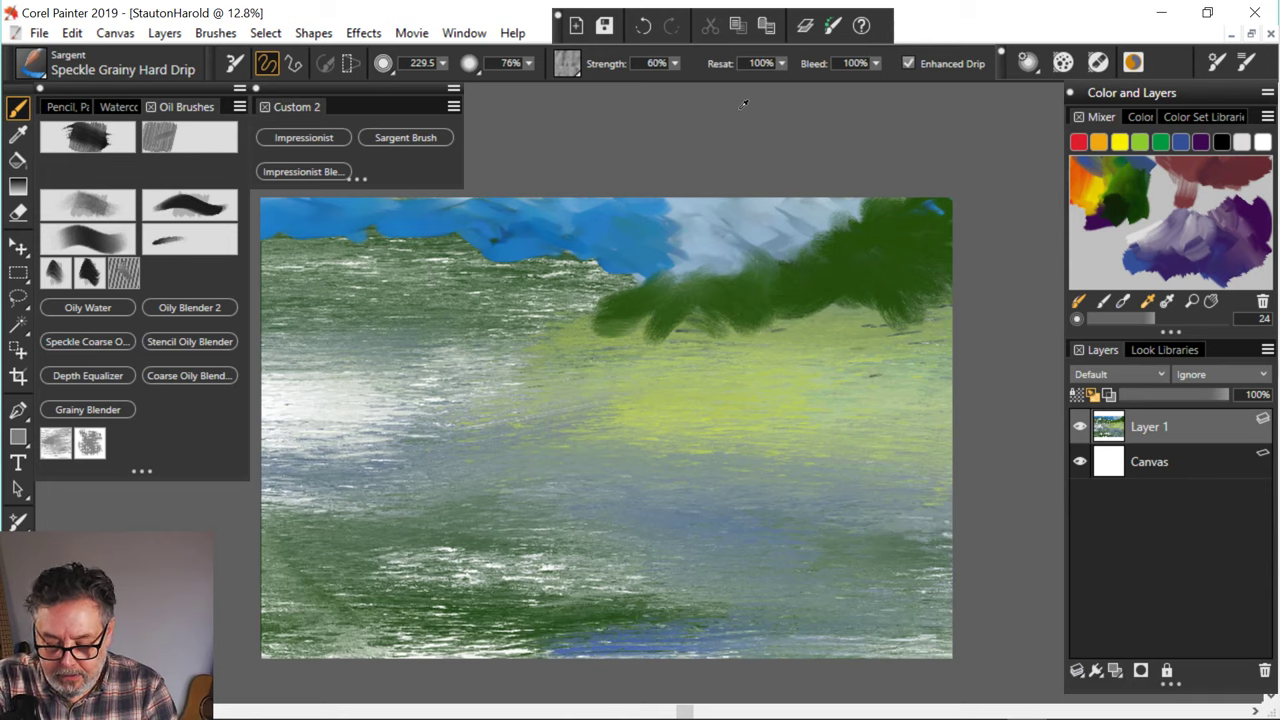
- Paint olive green foliage strokes below the dark tree mass and extend them leftward past its tip, overlapping its upper edge
mouse_move(743, 297)
left_mouse_down()
mouse_move(770, 330)
mouse_move(730, 345)
mouse_move(795, 362)
mouse_move(722, 375)
mouse_move(733, 371)
mouse_move(674, 346)
left_mouse_up()
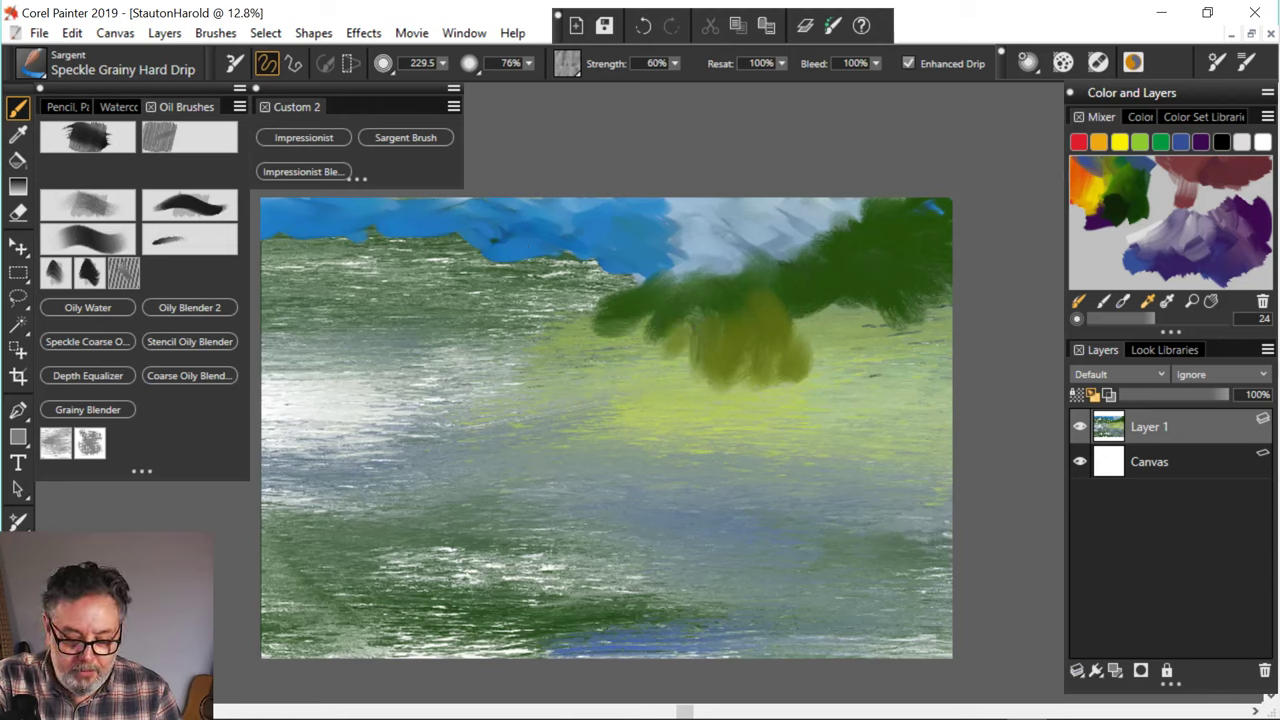
mouse_move(864, 304)
left_mouse_down()
mouse_move(877, 343)
mouse_move(829, 314)
mouse_move(805, 345)
mouse_move(848, 376)
mouse_move(888, 360)
left_mouse_up()
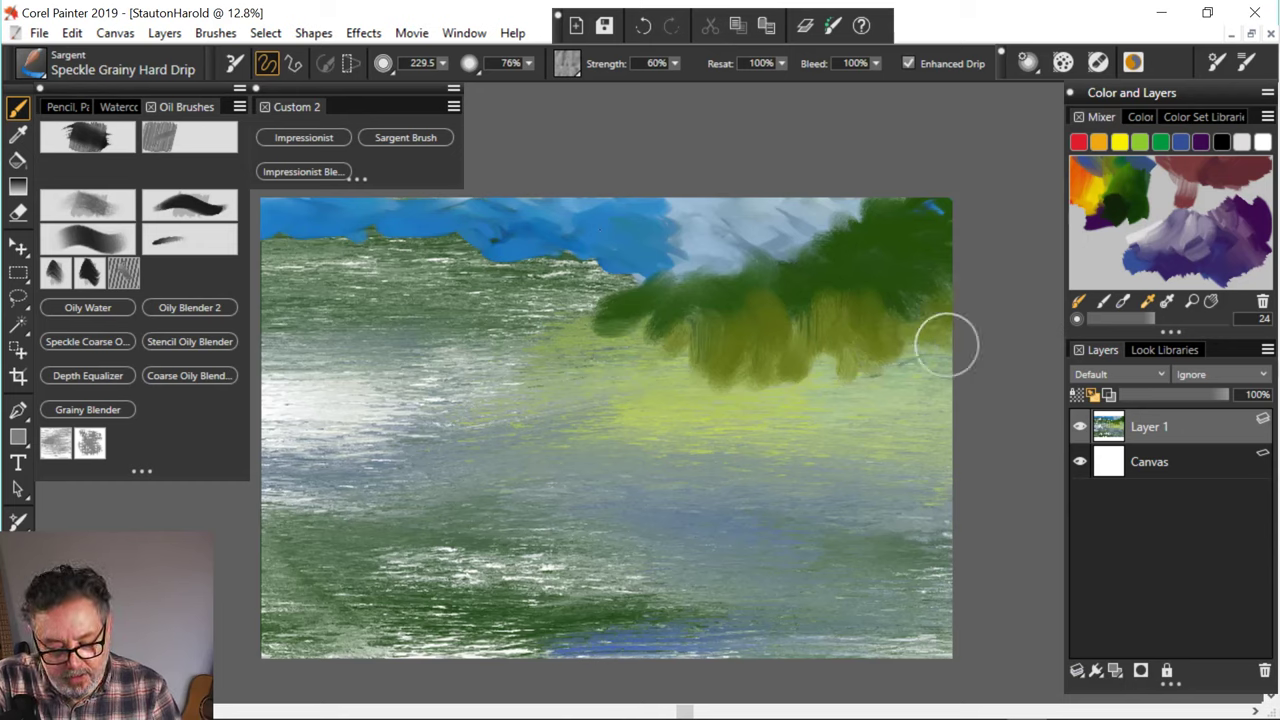
mouse_move(945, 345)
left_mouse_down()
mouse_move(940, 385)
mouse_move(938, 350)
left_mouse_up()
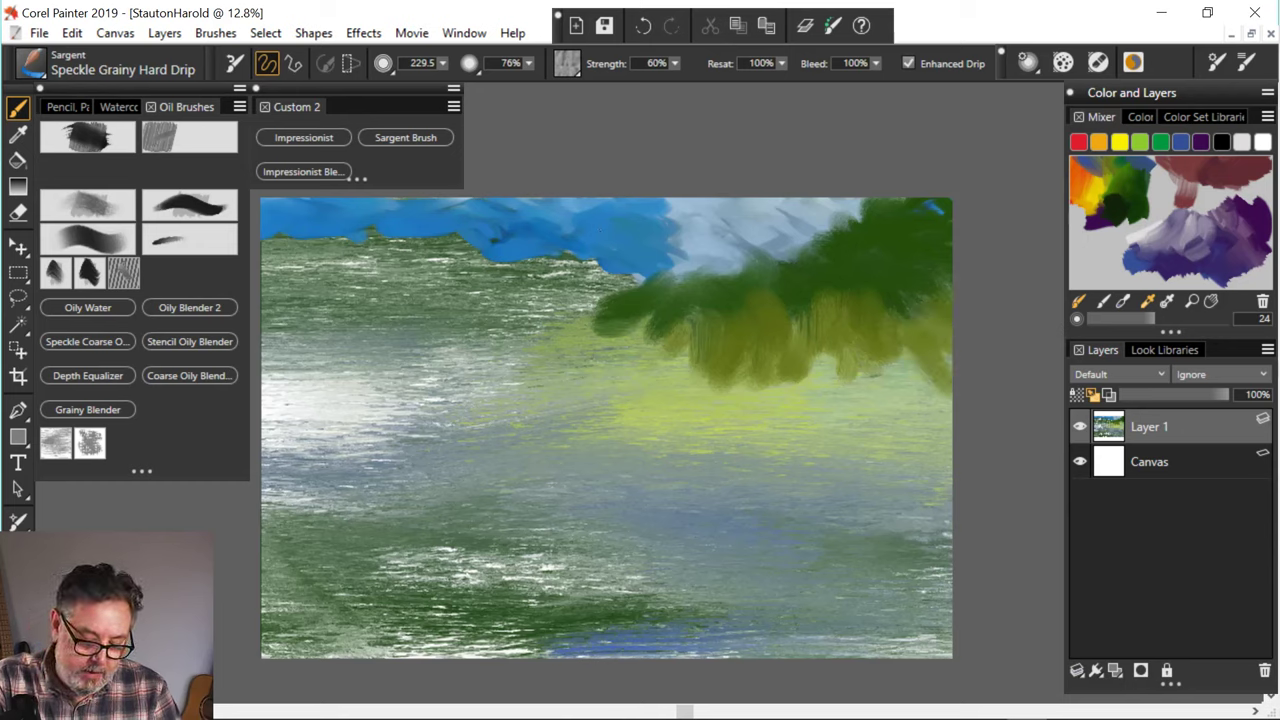
left_click_drag(609, 294, 632, 290)
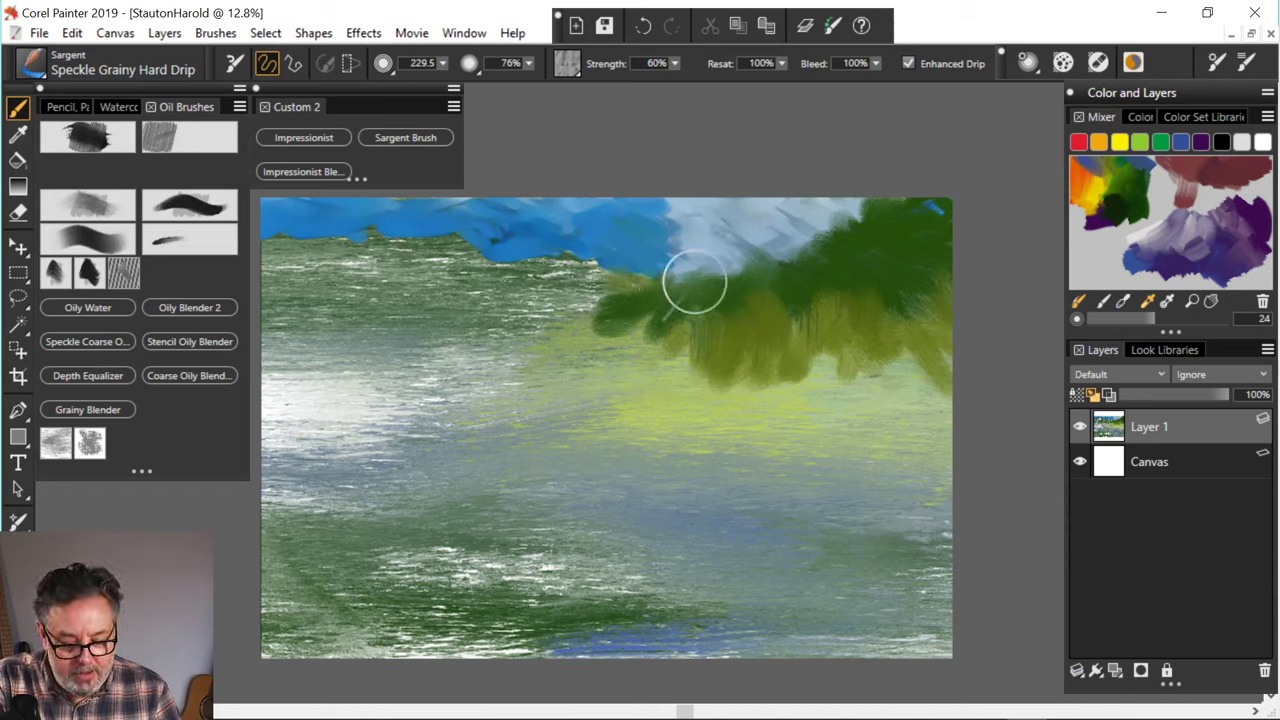
mouse_move(791, 251)
left_mouse_down()
mouse_move(633, 313)
mouse_move(675, 306)
mouse_move(575, 300)
mouse_move(540, 263)
mouse_move(606, 268)
mouse_move(542, 324)
mouse_move(548, 290)
mouse_move(600, 289)
mouse_move(606, 360)
mouse_move(560, 345)
mouse_move(520, 368)
left_mouse_up()
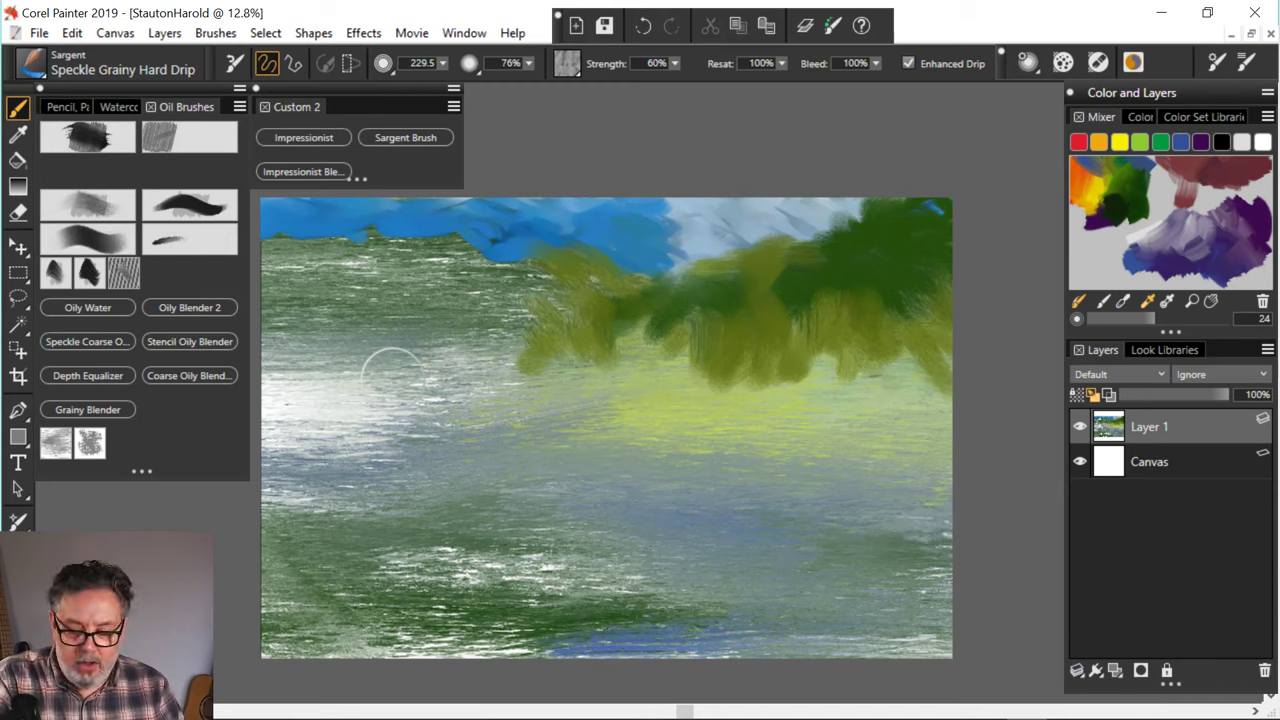
mouse_move(638, 338)
left_mouse_down()
mouse_move(664, 372)
mouse_move(681, 370)
left_mouse_up()
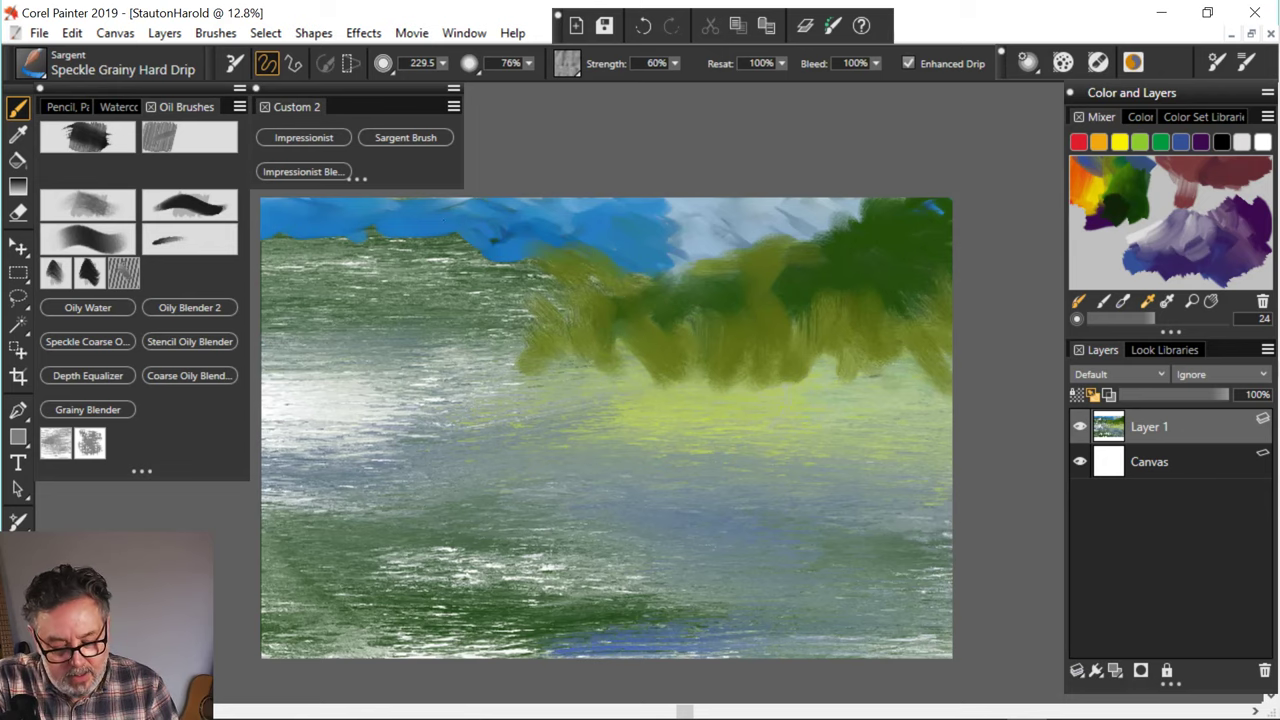
- Sweep an olive bank beneath the foliage, sloping from the picture's right side down to the middle of the water
left_click_drag(790, 390, 655, 405)
left_click_drag(786, 380, 520, 437)
mouse_move(895, 375)
left_mouse_down()
mouse_move(620, 425)
mouse_move(590, 375)
mouse_move(655, 378)
left_mouse_up()
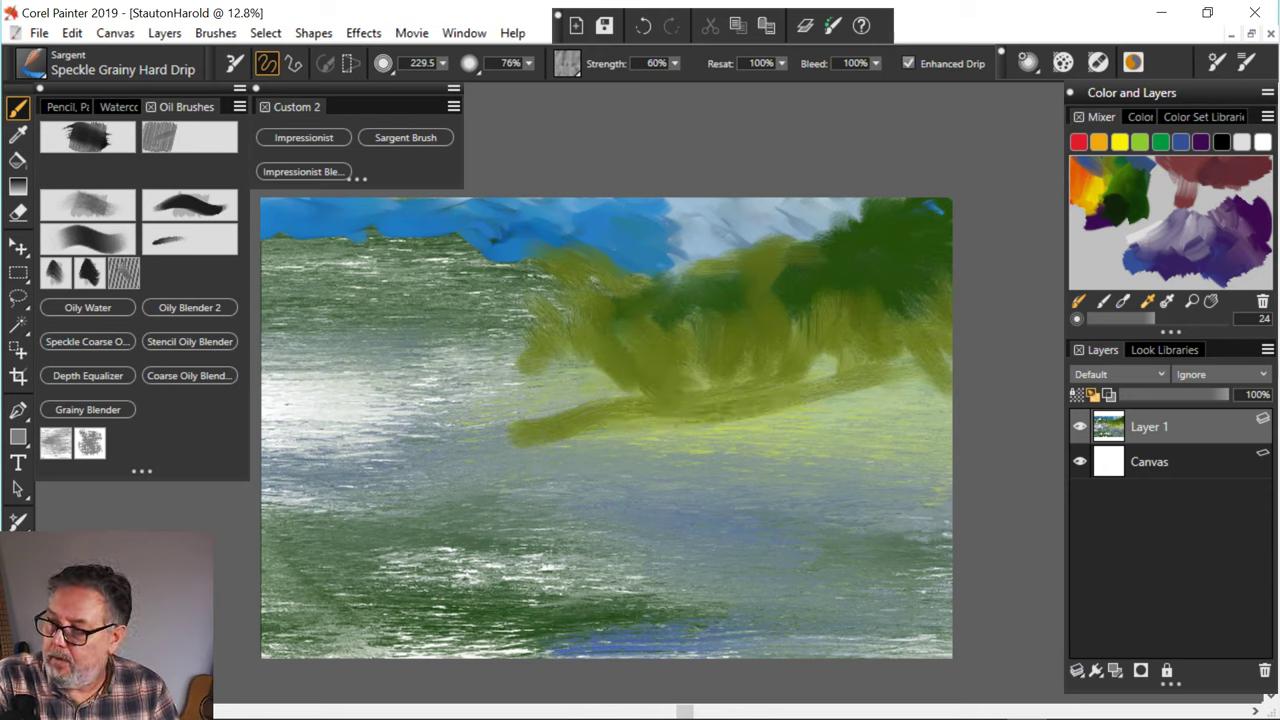
- Sample dark green from the right-hand trees and add shadow strokes along the top of the bank and up into the foliage
left_click(883, 280, "alt")
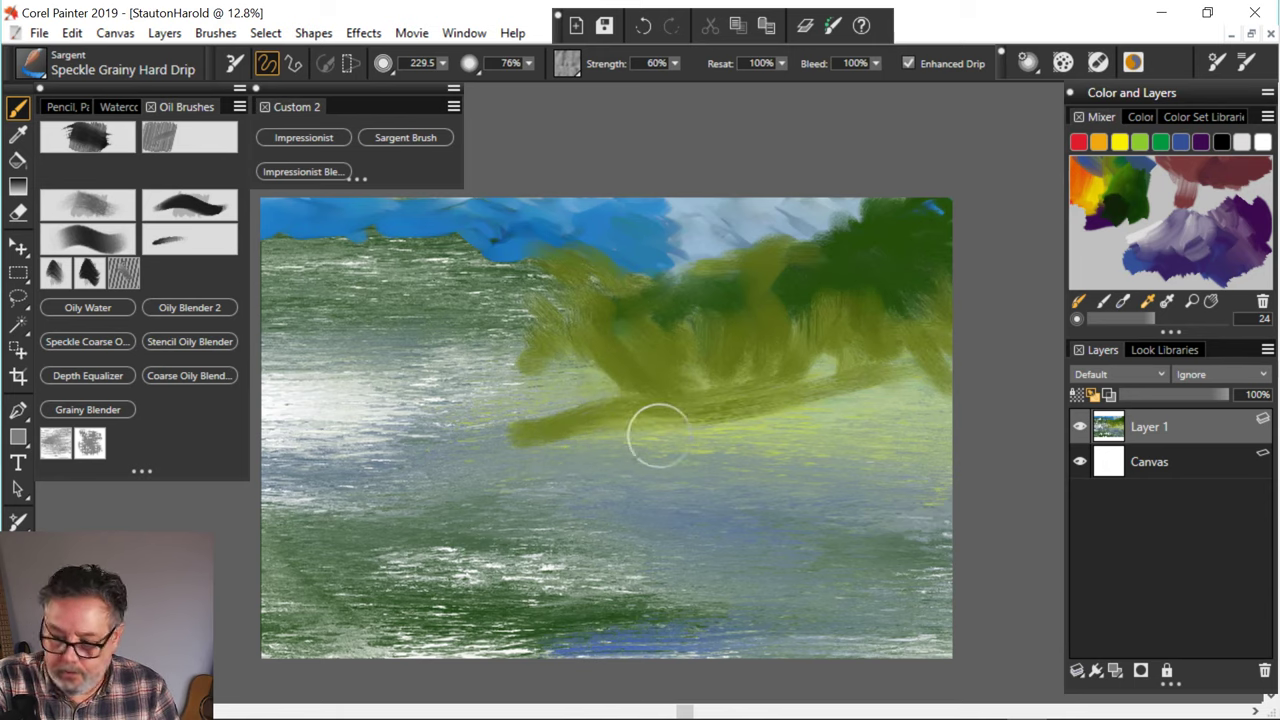
mouse_move(640, 407)
left_mouse_down()
mouse_move(733, 394)
mouse_move(568, 415)
left_mouse_up()
left_click_drag(650, 405, 853, 358)
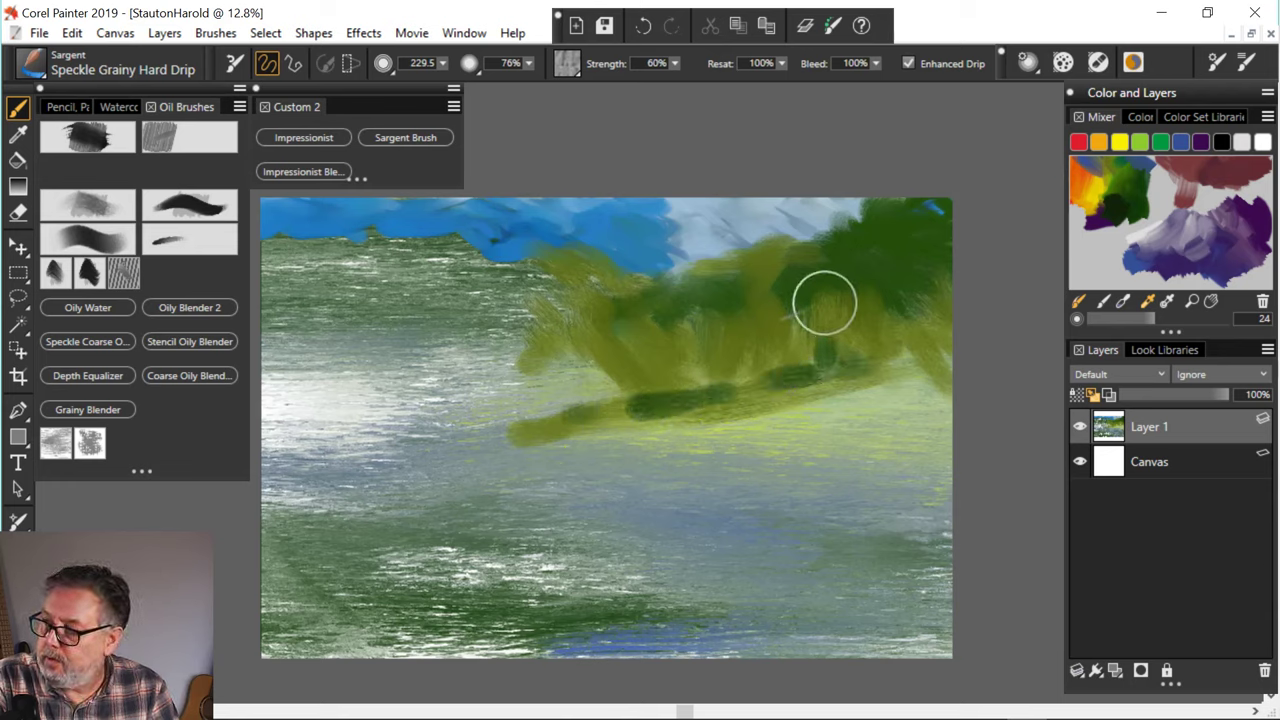
mouse_move(868, 296)
left_mouse_down()
mouse_move(884, 340)
mouse_move(902, 349)
mouse_move(874, 372)
mouse_move(856, 362)
left_mouse_up()
left_click_drag(932, 347, 870, 363)
- Paint a row of dark green trees from the bank's left end across to the picture's left edge, overlapping the blue sky
left_click_drag(512, 436, 486, 435)
mouse_move(465, 315)
left_mouse_down()
mouse_move(457, 263)
mouse_move(530, 270)
mouse_move(545, 288)
mouse_move(505, 335)
mouse_move(520, 300)
mouse_move(580, 285)
mouse_move(505, 355)
left_mouse_up()
mouse_move(525, 280)
left_mouse_down()
mouse_move(575, 360)
mouse_move(510, 375)
mouse_move(552, 380)
mouse_move(535, 405)
left_mouse_up()
mouse_move(445, 292)
left_mouse_down()
mouse_move(380, 240)
mouse_move(420, 255)
mouse_move(490, 230)
left_mouse_up()
mouse_move(390, 225)
left_mouse_down()
mouse_move(420, 294)
mouse_move(465, 300)
mouse_move(485, 335)
mouse_move(424, 366)
mouse_move(466, 370)
left_mouse_up()
left_click_drag(378, 255, 385, 340)
mouse_move(398, 278)
left_mouse_down()
mouse_move(402, 312)
mouse_move(345, 305)
left_mouse_up()
mouse_move(314, 250)
left_mouse_down()
mouse_move(320, 300)
mouse_move(325, 285)
mouse_move(292, 270)
mouse_move(336, 297)
mouse_move(285, 322)
mouse_move(276, 350)
mouse_move(330, 338)
mouse_move(347, 265)
left_mouse_up()
left_click_drag(345, 318, 347, 333)
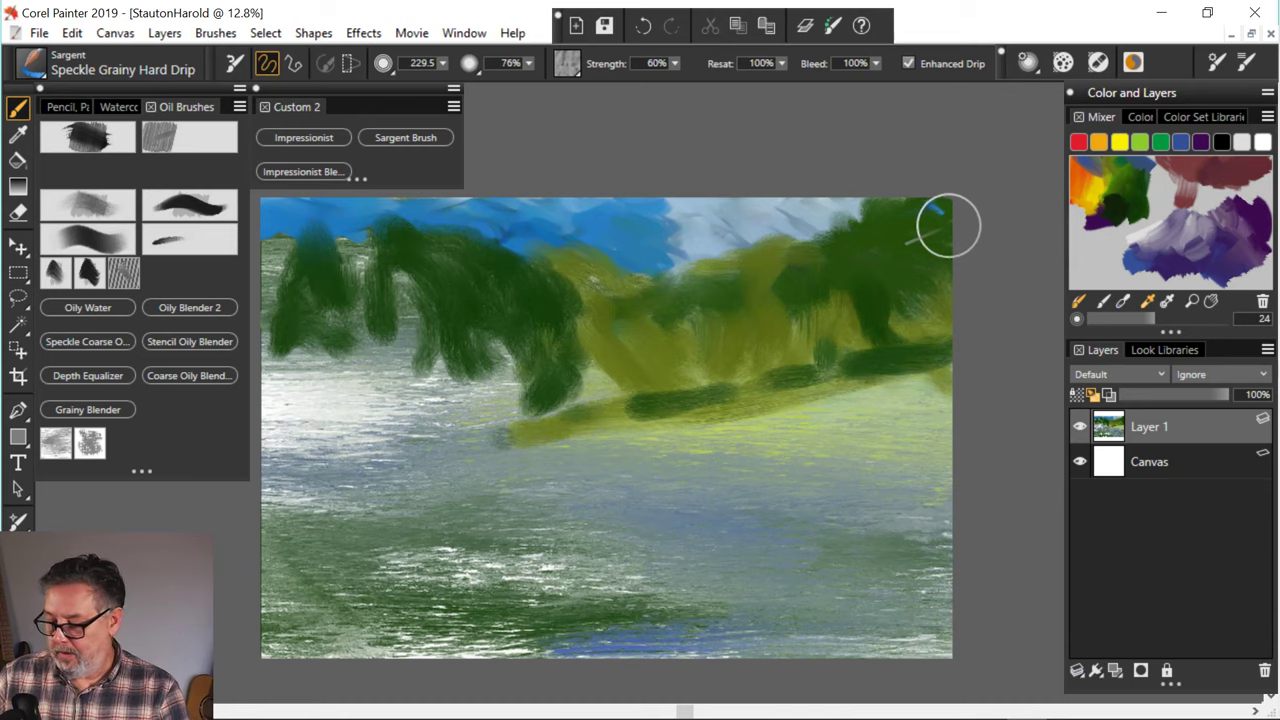
- Bring up the floating color wheel, choose a light sky blue, and blend it across the middle of the sky down to the treetops
key("Tab")
key("ctrl+alt+1")
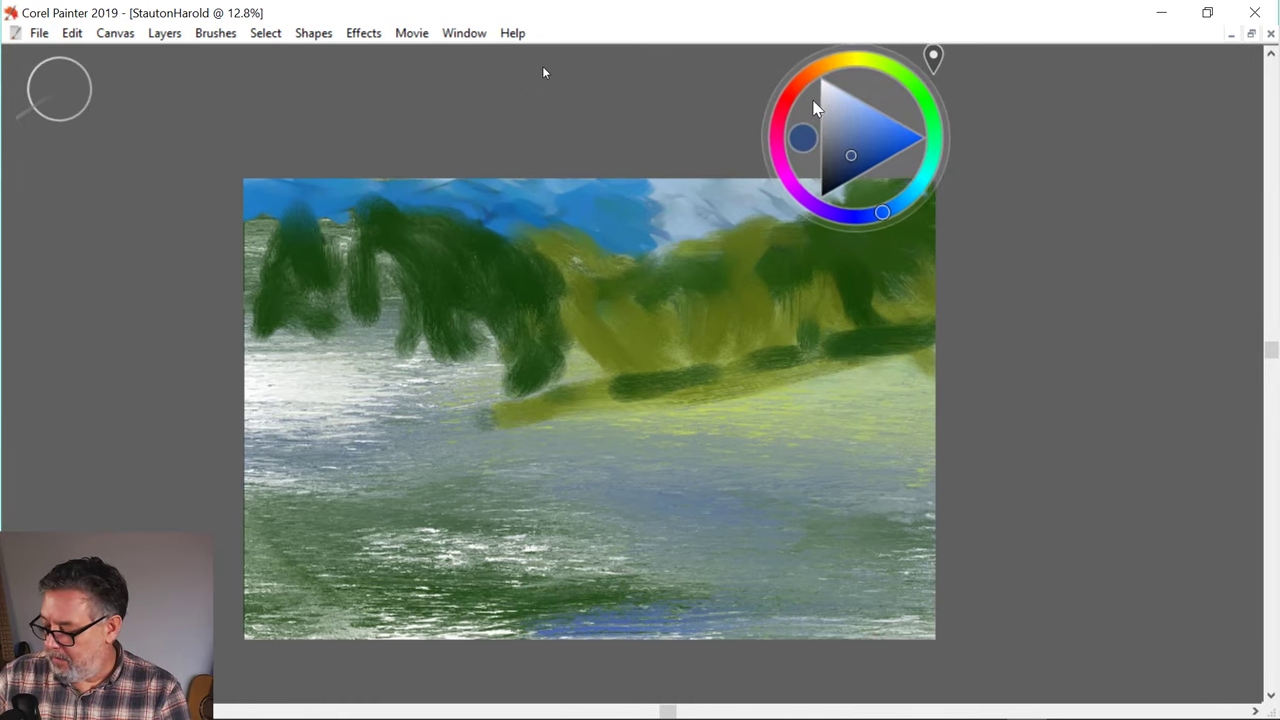
key("Tab")
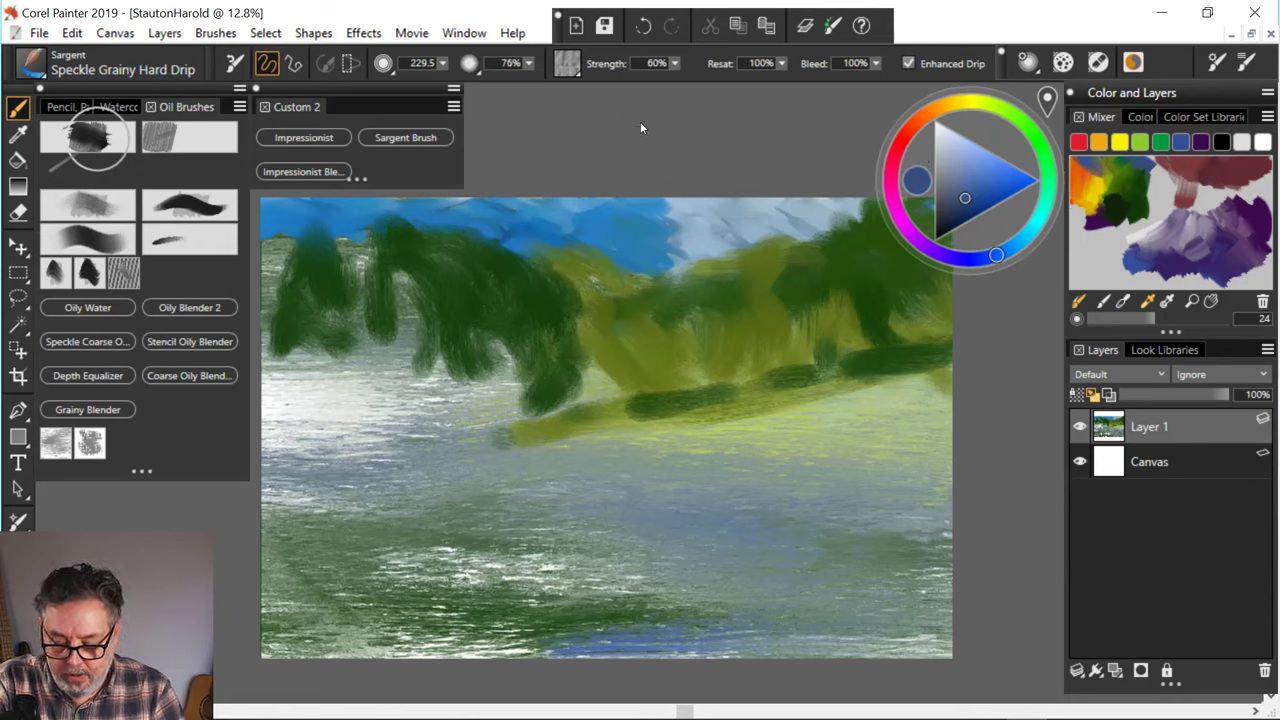
left_click_drag(1011, 246, 1017, 243)
left_click_drag(969, 184, 976, 156)
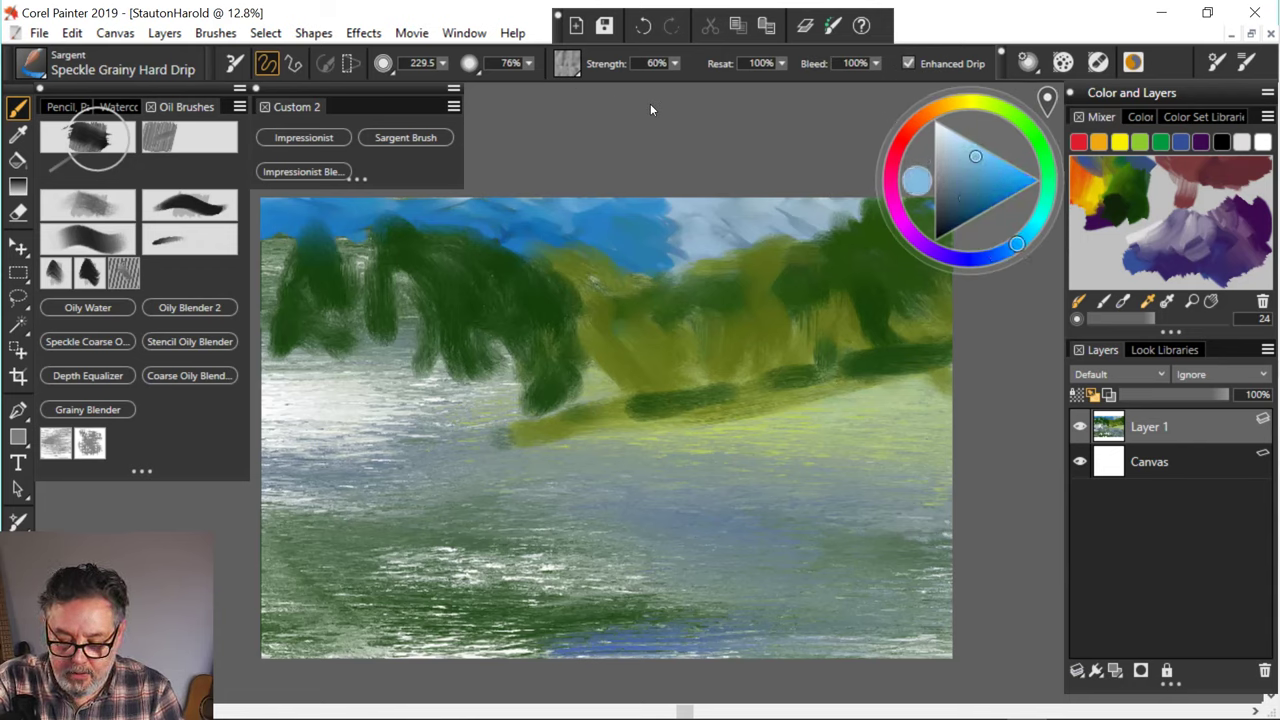
mouse_move(658, 226)
left_mouse_down()
mouse_move(670, 228)
mouse_move(667, 214)
mouse_move(651, 238)
mouse_move(674, 252)
mouse_move(774, 234)
left_mouse_up()
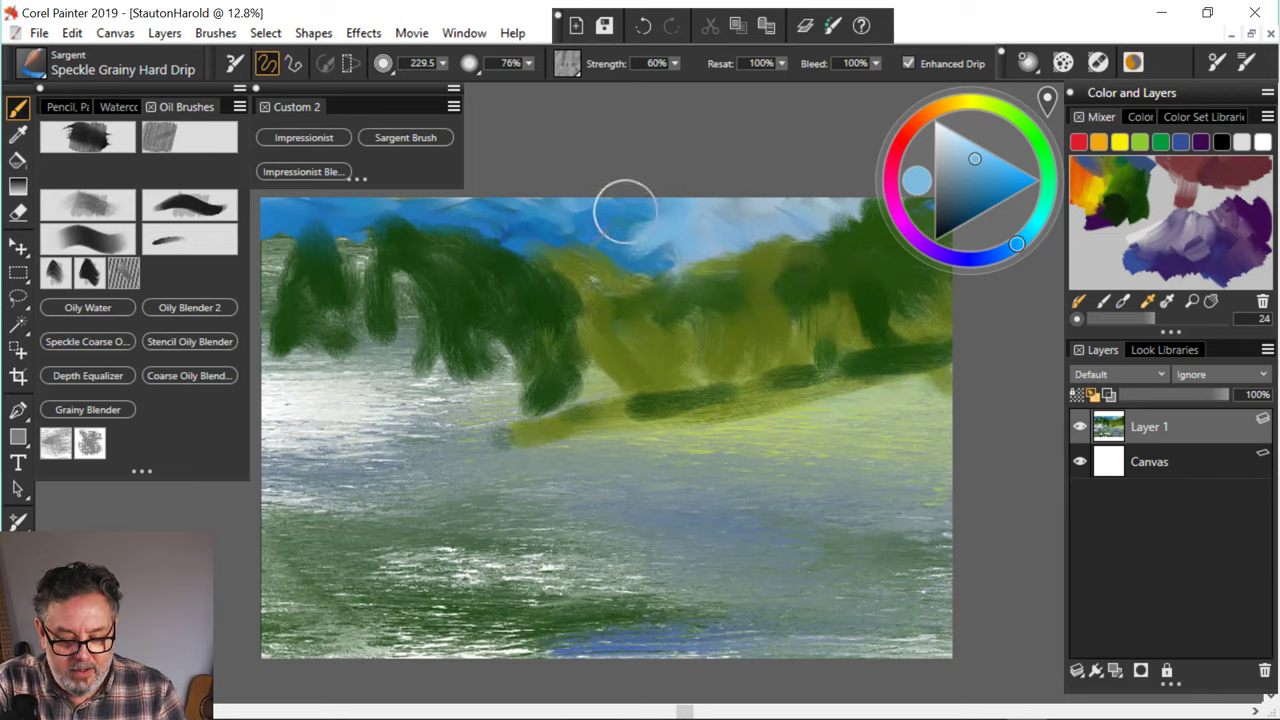
left_click_drag(642, 253, 662, 266)
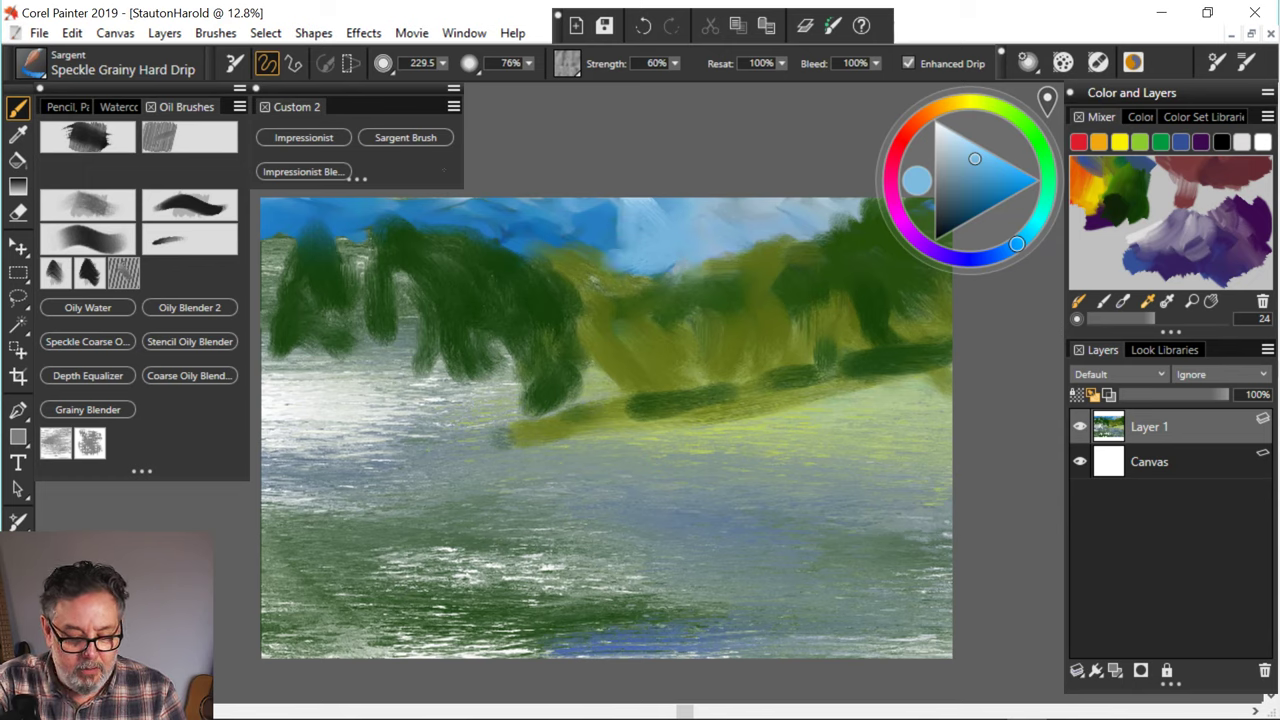
mouse_move(608, 216)
left_mouse_down()
mouse_move(586, 249)
mouse_move(572, 226)
mouse_move(598, 246)
mouse_move(541, 253)
mouse_move(503, 240)
mouse_move(553, 207)
mouse_move(600, 208)
left_mouse_up()
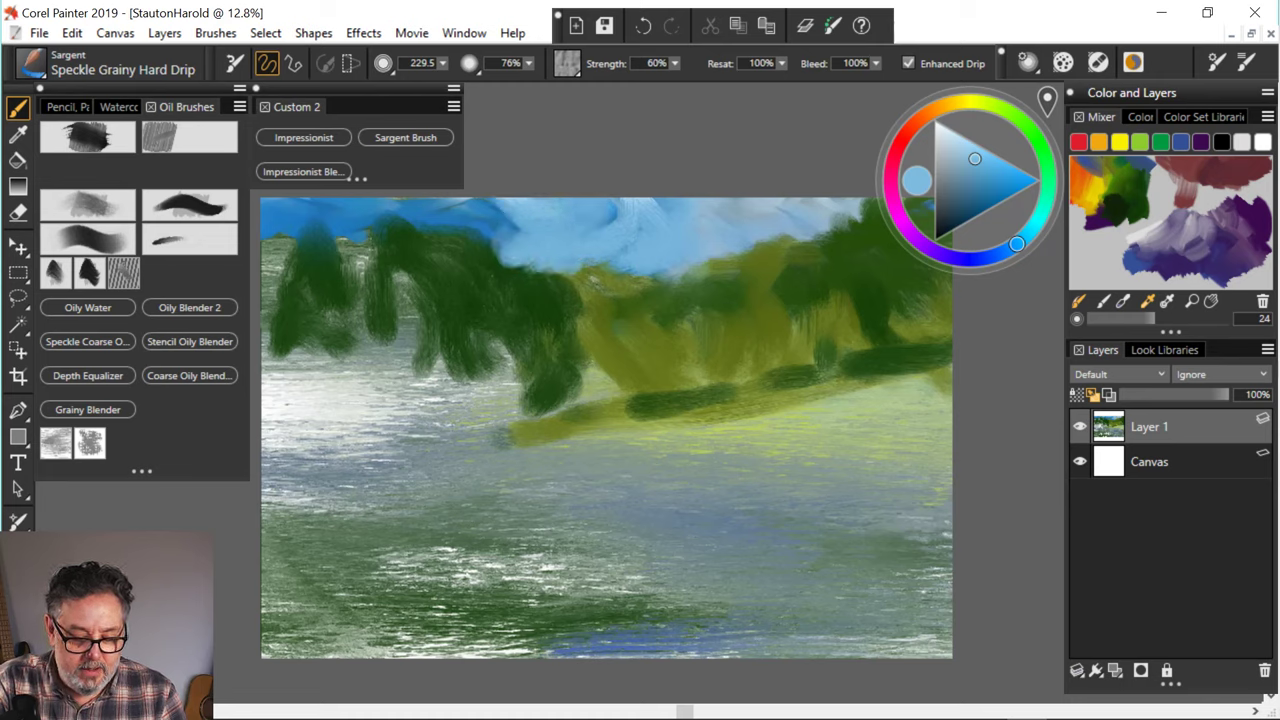
left_click_drag(540, 262, 512, 232)
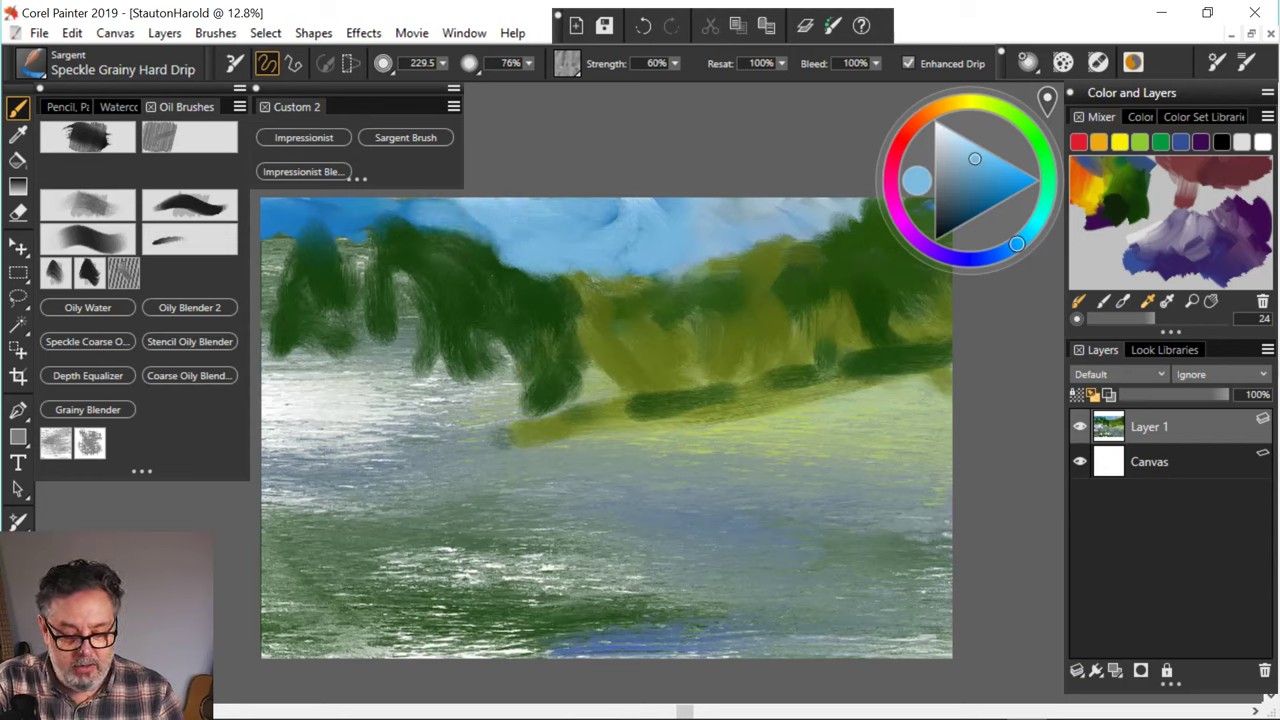
- Choose a near-white blue and paint a cloud above the left trees, reducing the brush to 79.6 to fill the gap between them
left_click(945, 133)
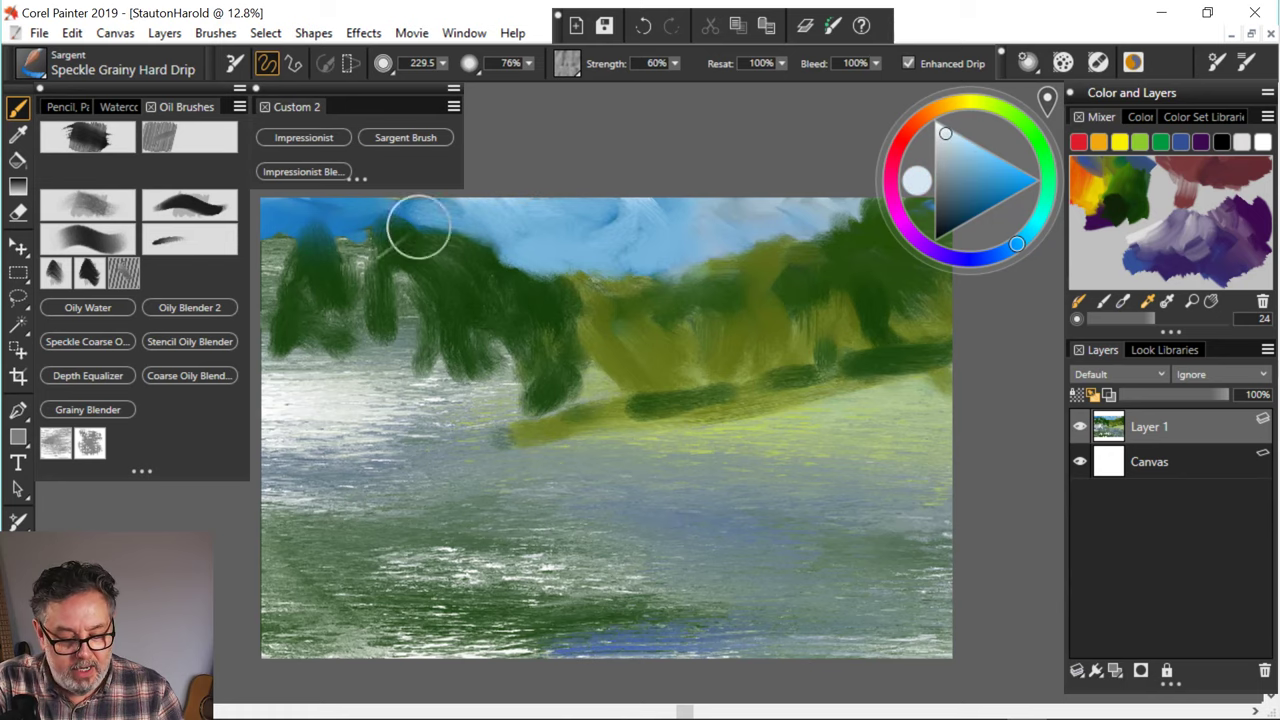
mouse_move(419, 227)
left_mouse_down()
mouse_move(350, 215)
mouse_move(410, 240)
mouse_move(440, 222)
mouse_move(440, 235)
mouse_move(271, 240)
mouse_move(286, 264)
left_mouse_up()
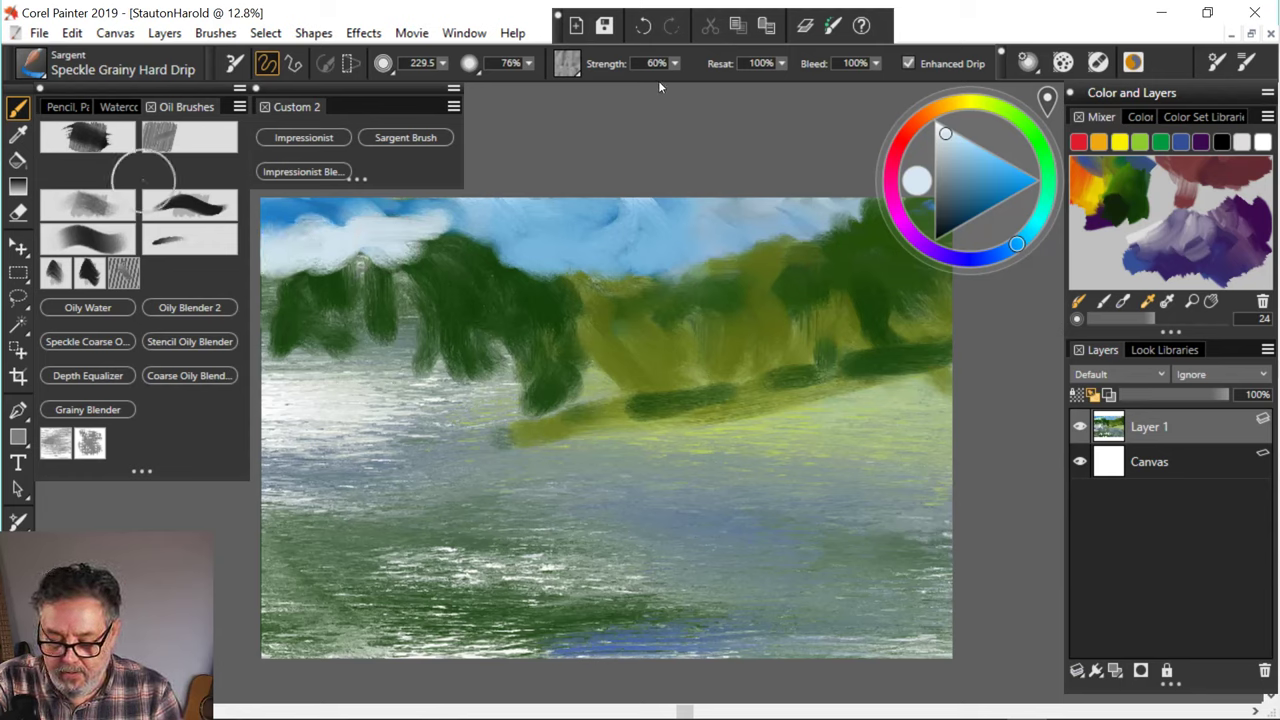
mouse_move(988, 125)
left_mouse_down()
mouse_move(1019, 147)
mouse_move(967, 136)
mouse_move(969, 152)
mouse_move(948, 134)
mouse_move(957, 122)
mouse_move(989, 142)
mouse_move(972, 120)
mouse_move(997, 153)
mouse_move(987, 133)
left_mouse_up()
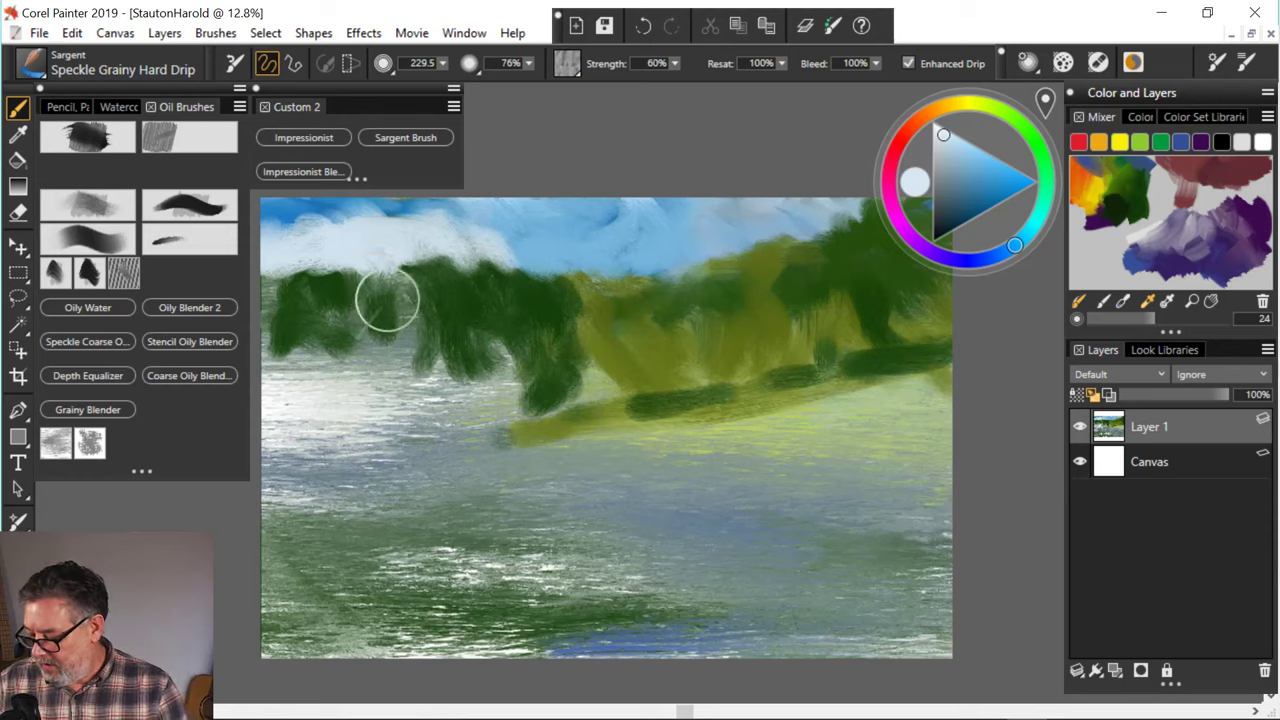
mouse_move(384, 278)
left_mouse_down()
mouse_move(395, 278)
mouse_move(383, 277)
left_mouse_up()
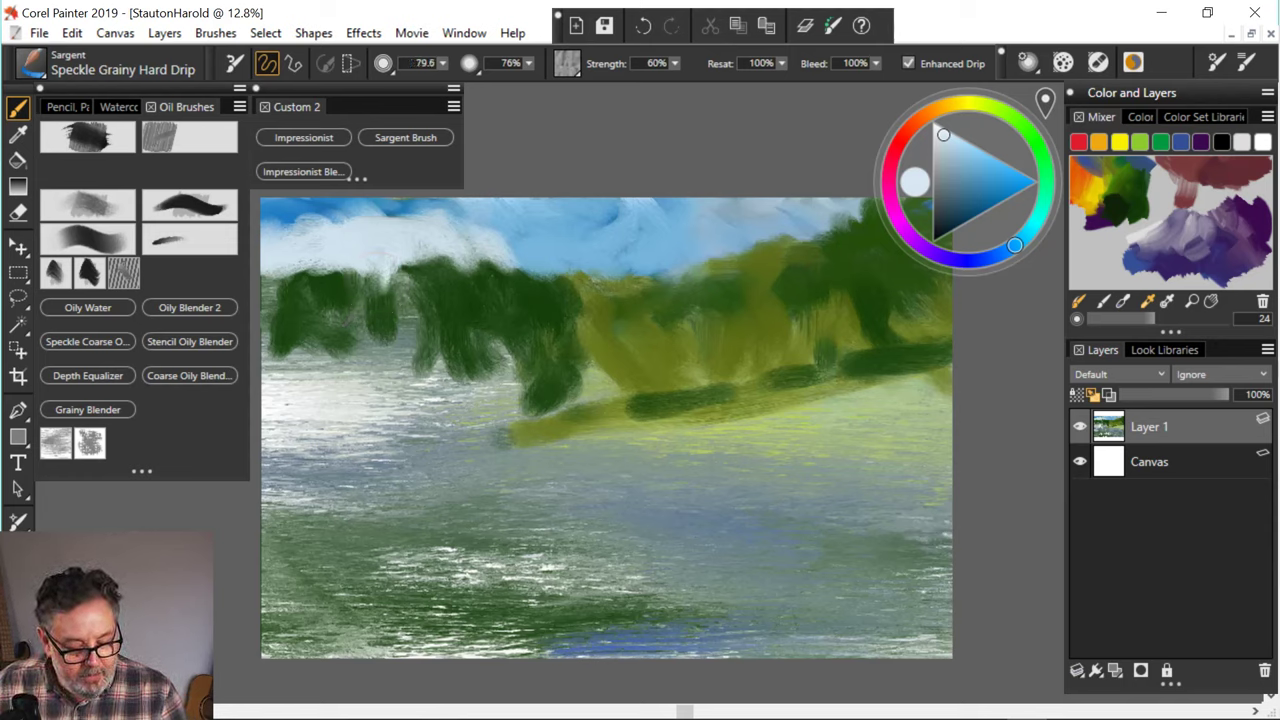
right_click(385, 284)
left_click(380, 282)
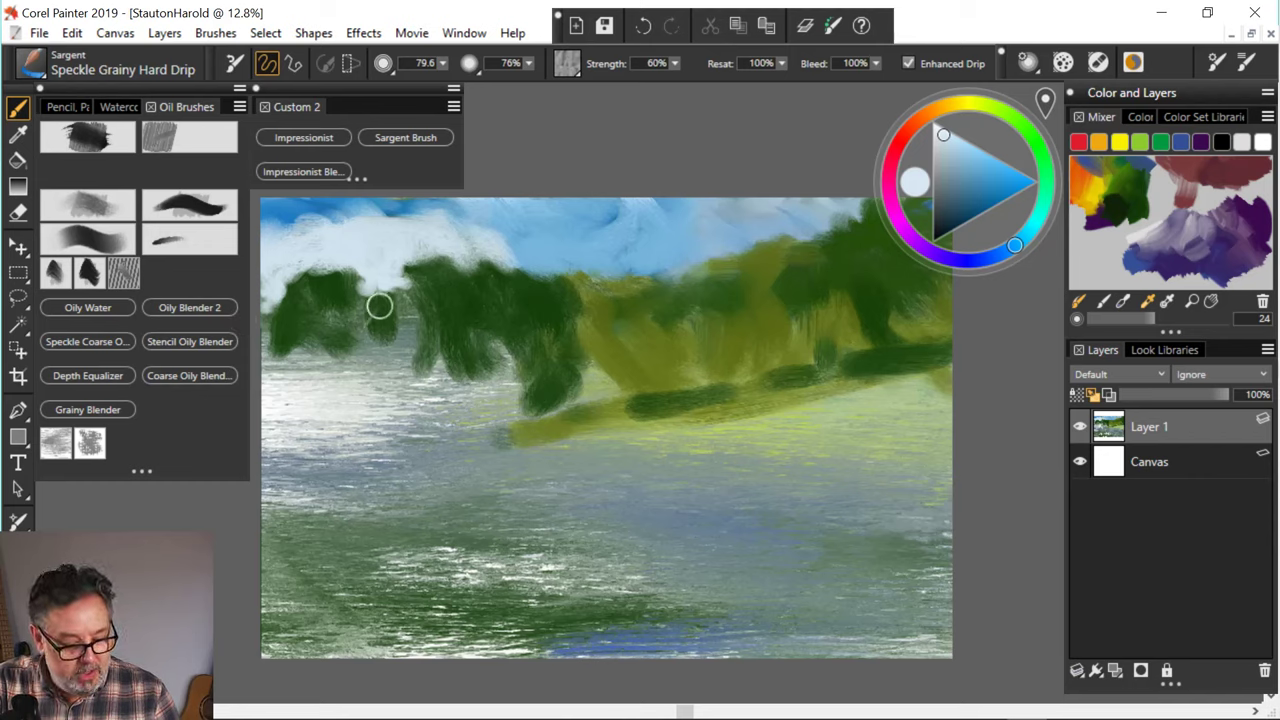
- Choose a muted gray-blue, shade the cloud's base in the gap between the left trees, and enlarge the brush to 127.0
left_click(947, 163)
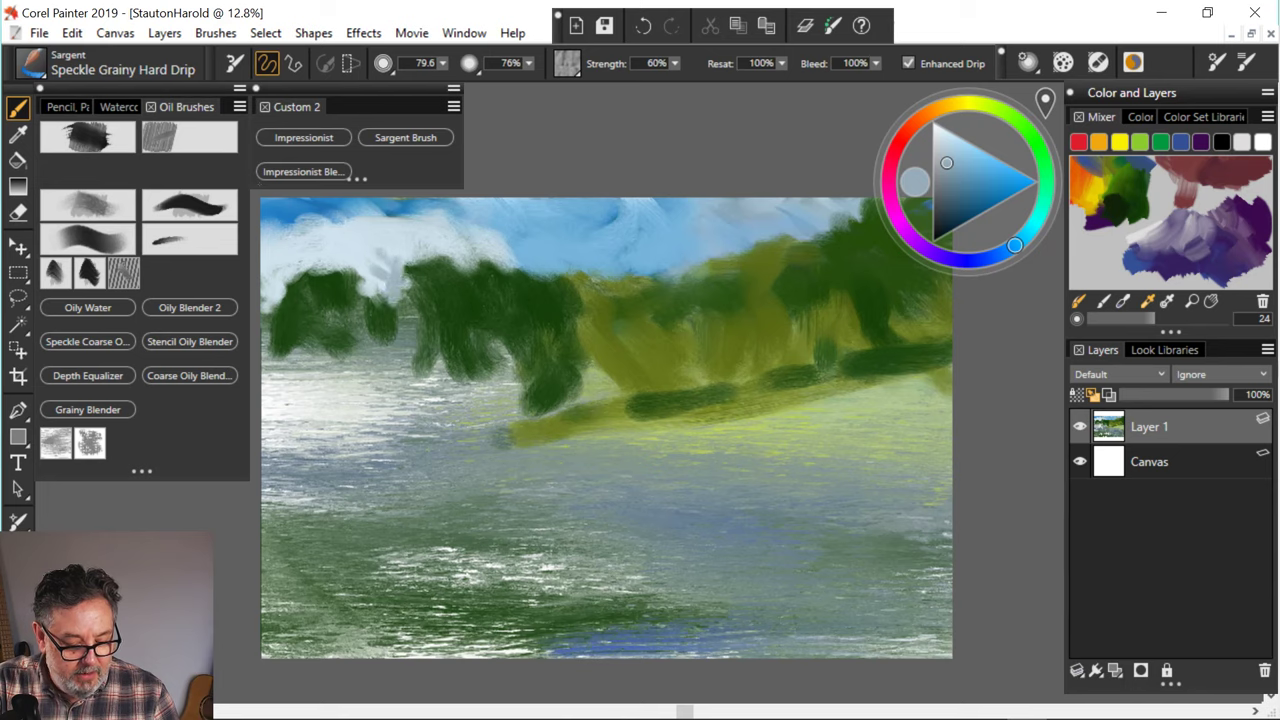
mouse_move(390, 298)
left_mouse_down()
mouse_move(372, 308)
mouse_move(366, 276)
mouse_move(411, 270)
left_mouse_up()
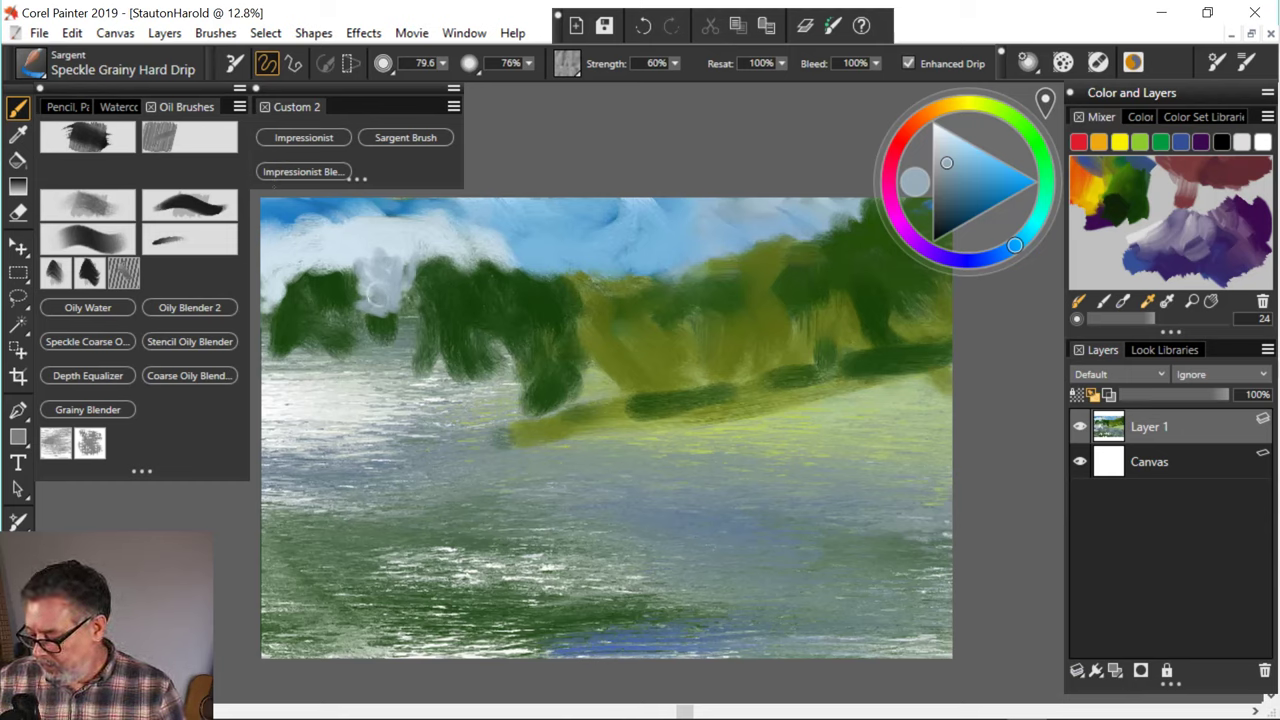
left_click_drag(375, 284, 372, 268)
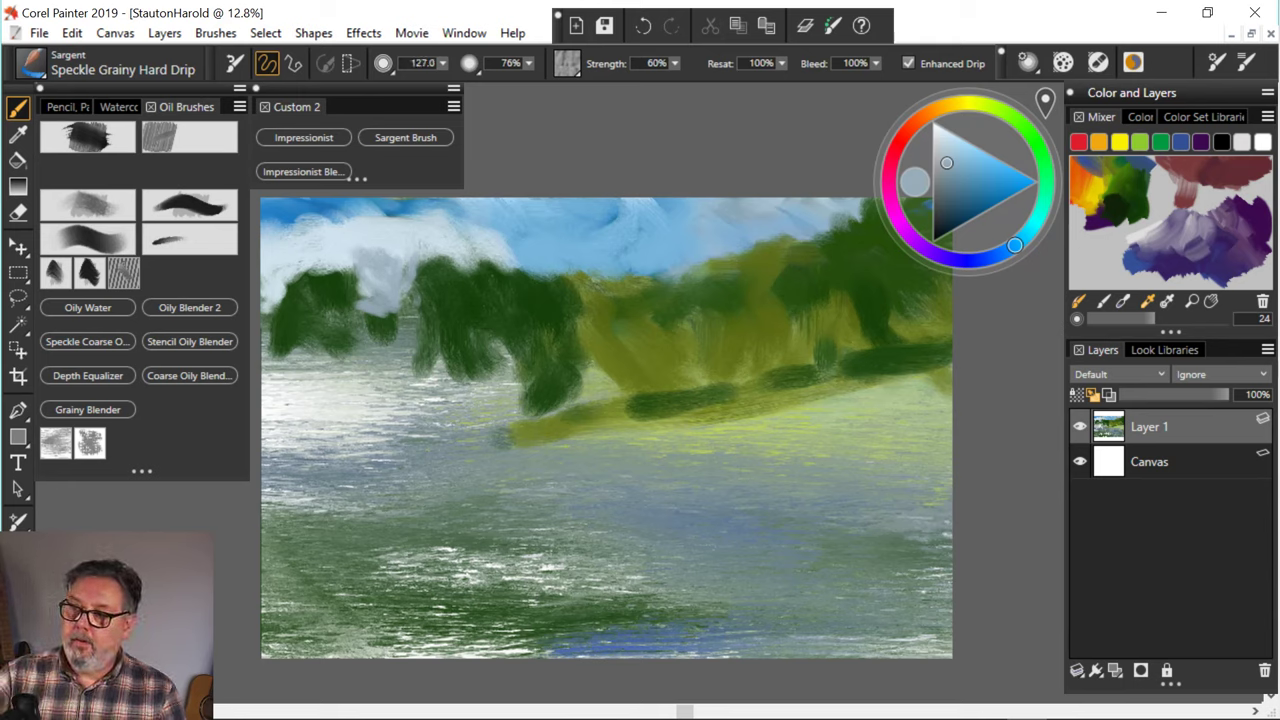
- Sample olive from the middle foliage and paint strokes in the gap between the left trees and along their lower edge
left_click(603, 340, "alt")
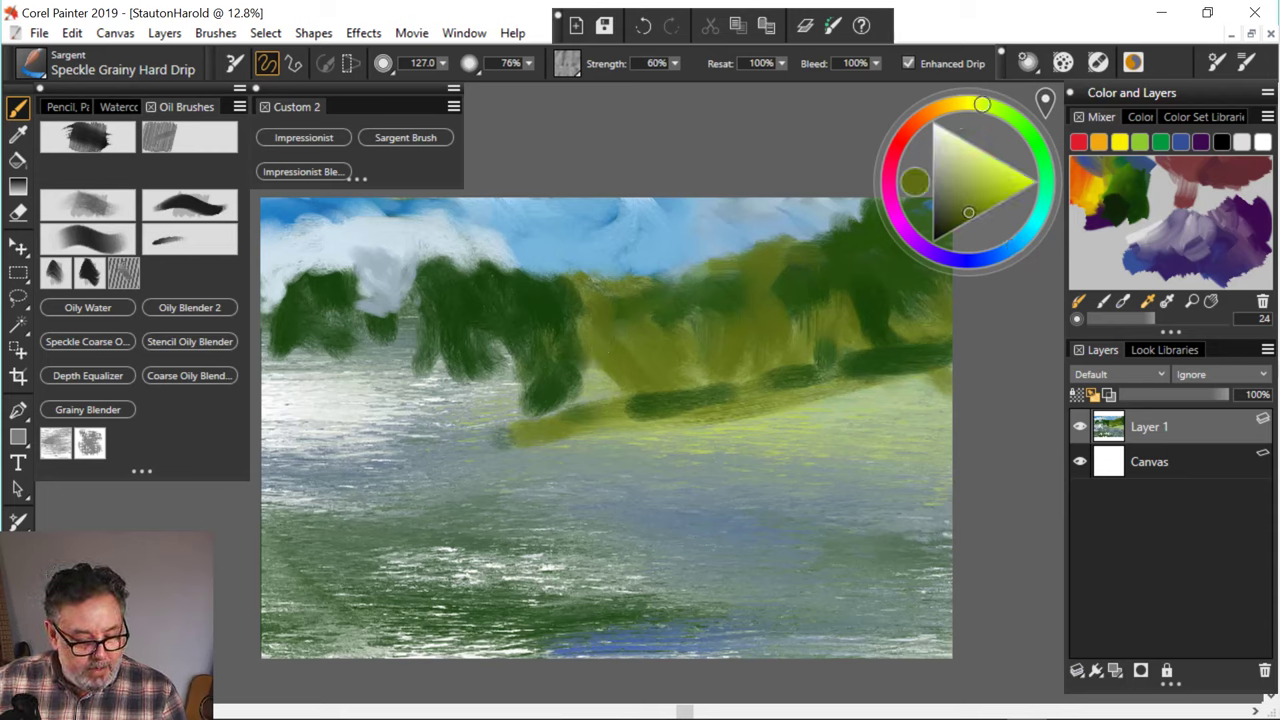
mouse_move(374, 303)
left_mouse_down()
mouse_move(357, 284)
mouse_move(374, 330)
mouse_move(405, 355)
mouse_move(387, 330)
left_mouse_up()
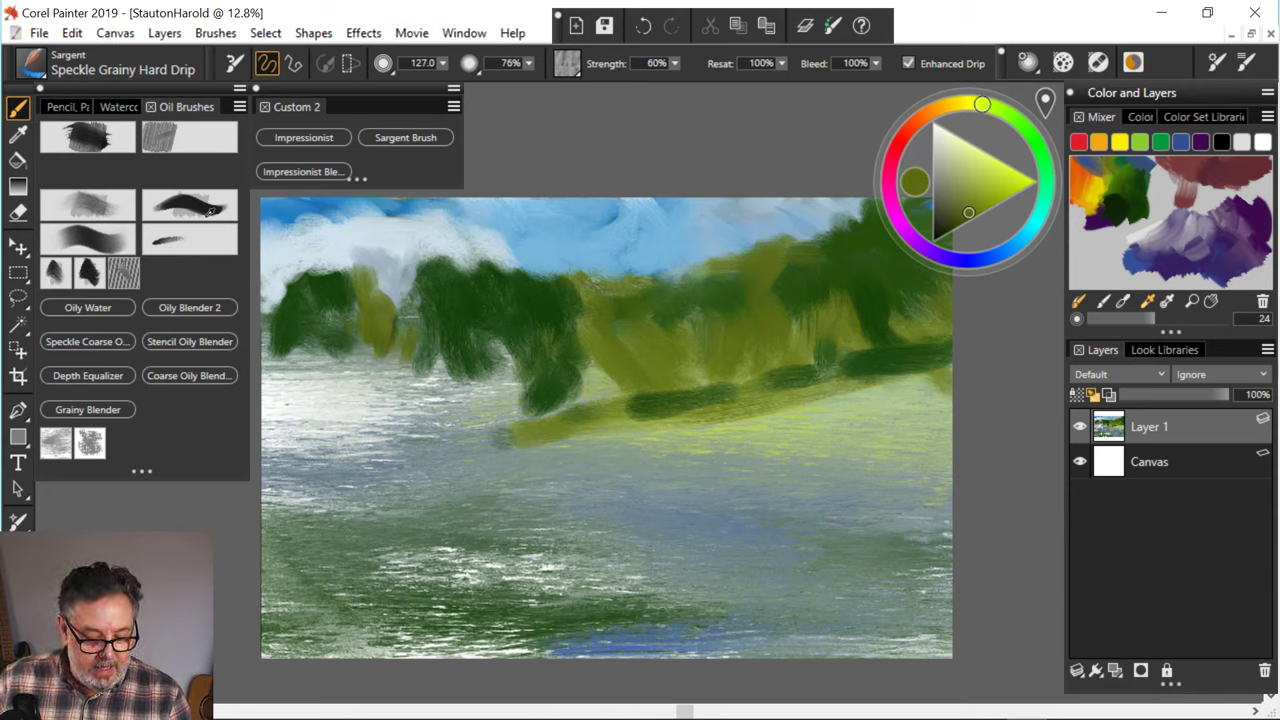
left_click(300, 360, "alt")
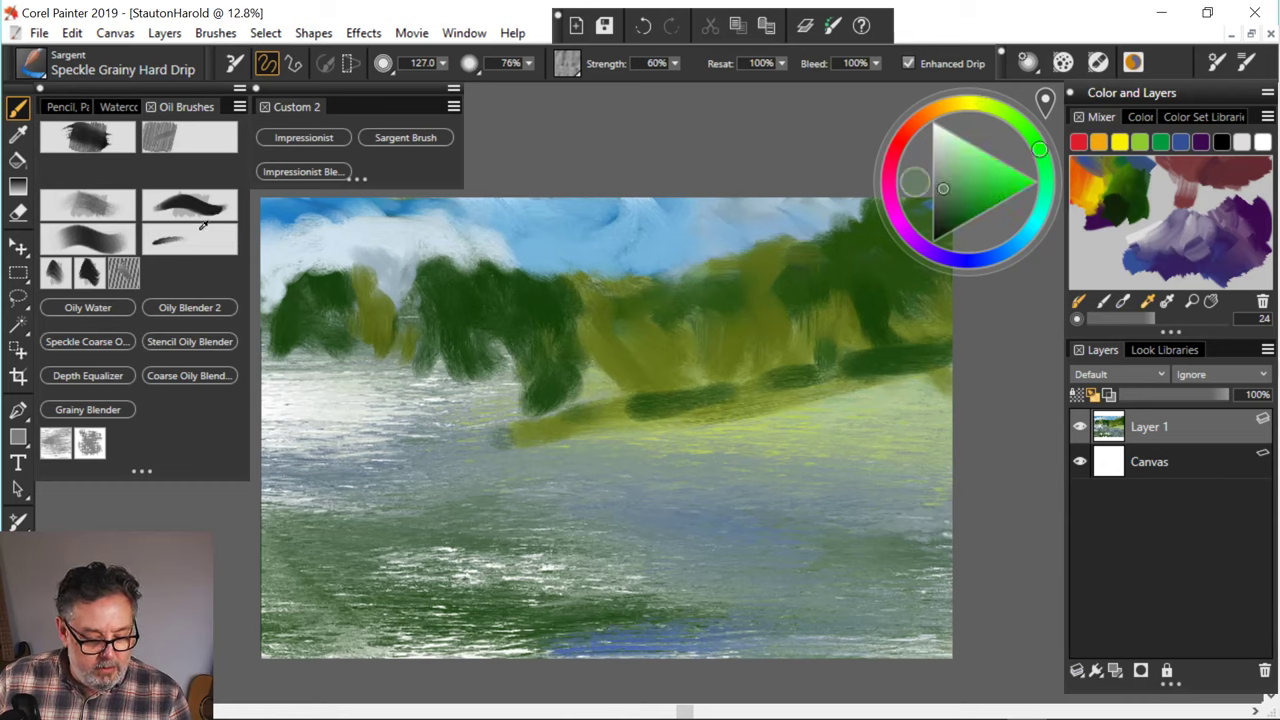
mouse_move(303, 343)
left_mouse_down()
mouse_move(323, 364)
mouse_move(286, 378)
mouse_move(332, 396)
mouse_move(434, 386)
mouse_move(374, 394)
left_mouse_up()
left_click(375, 325, "alt")
- Sample dark green from the left trees and add downward strokes beneath the olive patch, onto the water
left_click(445, 343, "alt")
left_click_drag(362, 346, 368, 402)
mouse_move(406, 362)
left_mouse_down()
mouse_move(370, 394)
mouse_move(348, 394)
mouse_move(350, 406)
left_mouse_up()
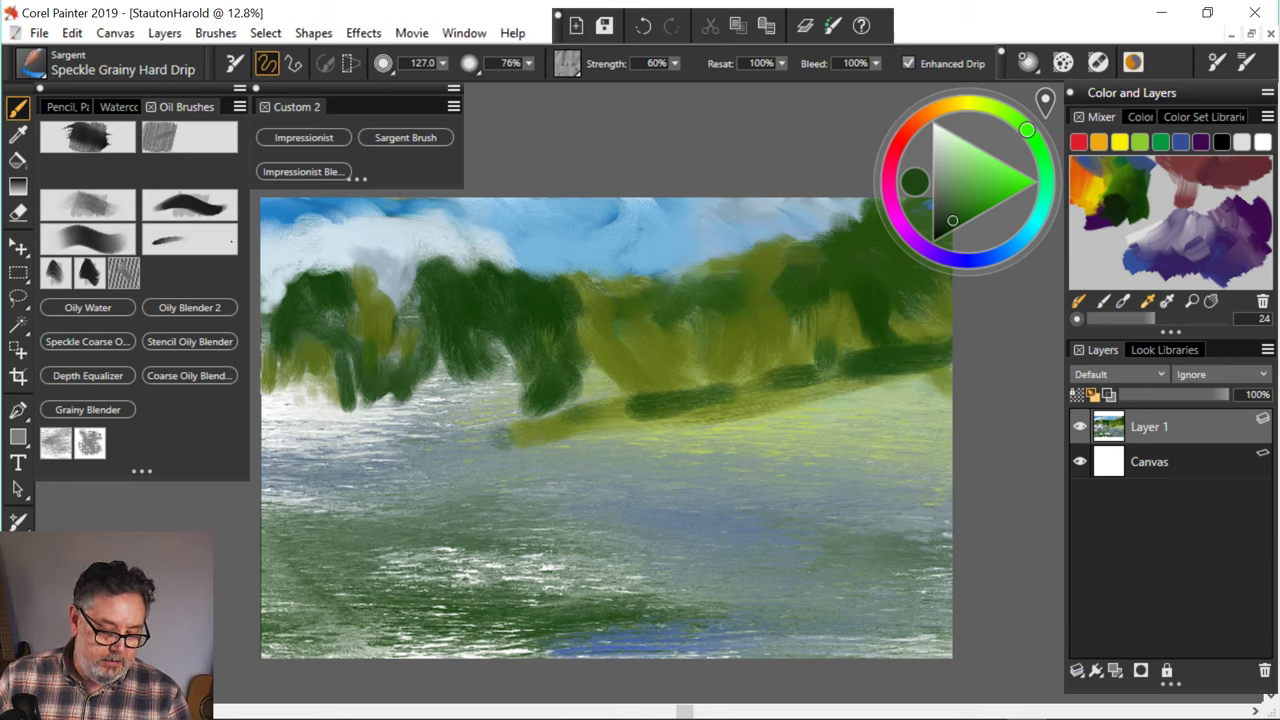
- Extend the dark green beneath the left trees, and sample olive to paint downward strokes from the tall central-left trees to the bank
mouse_move(356, 352)
left_mouse_down()
mouse_move(360, 402)
mouse_move(397, 405)
left_mouse_up()
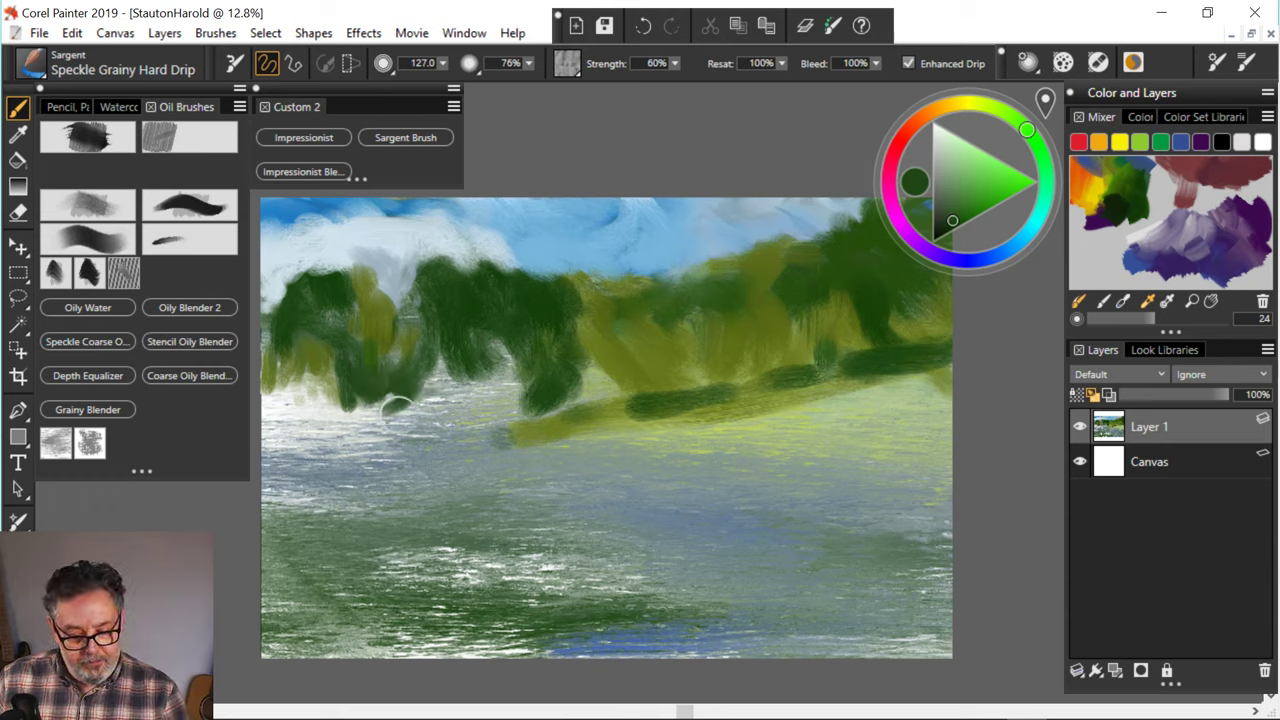
left_click_drag(430, 355, 420, 400)
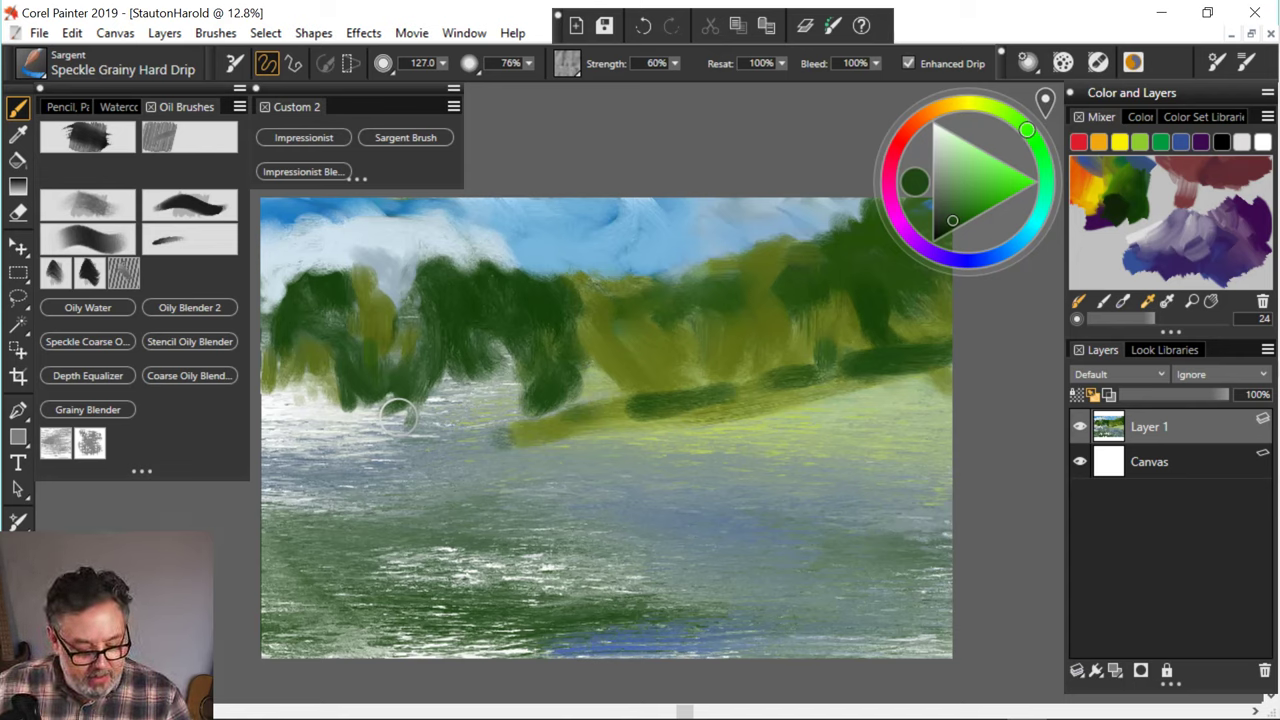
left_click(374, 292, "alt")
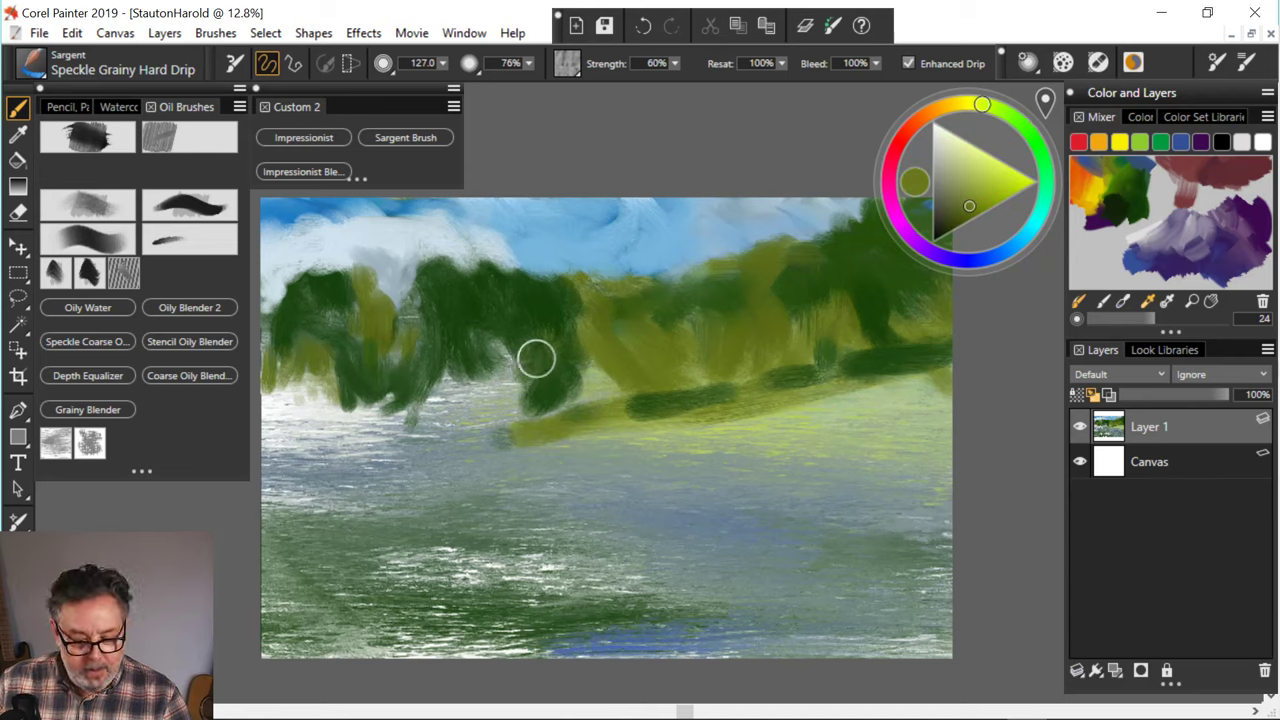
left_click_drag(532, 340, 540, 422)
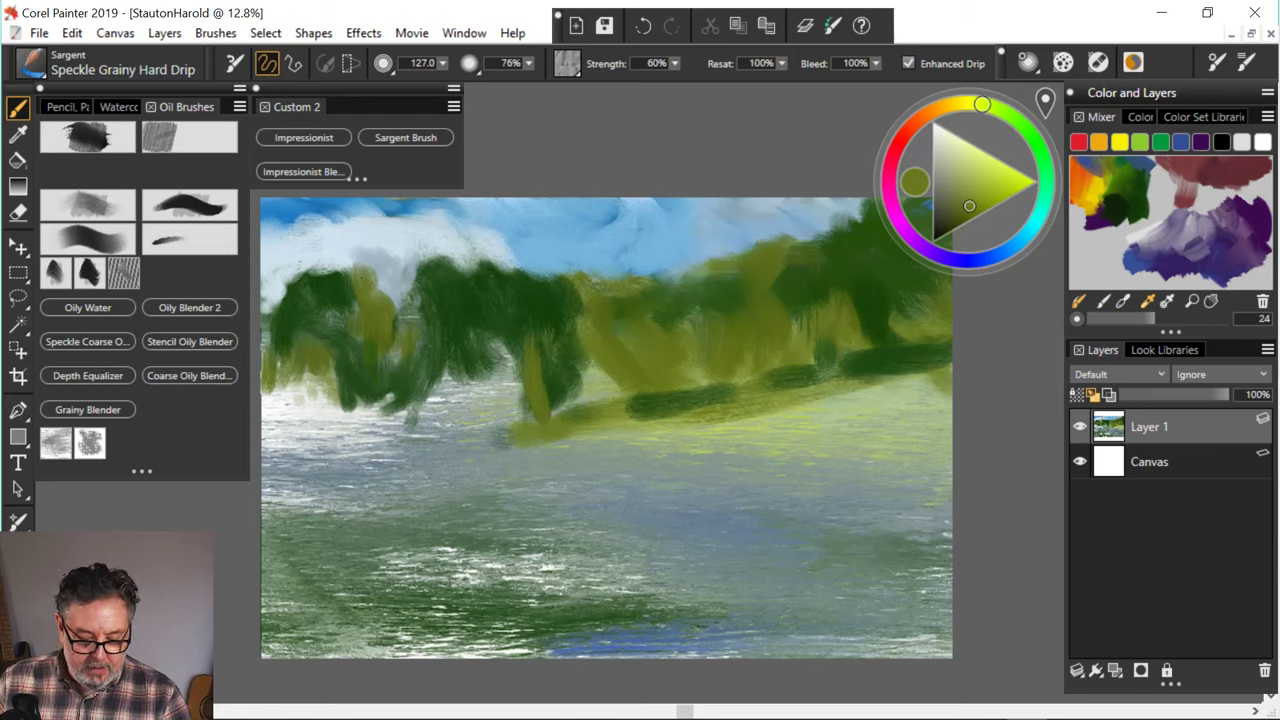
mouse_move(488, 340)
left_mouse_down()
mouse_move(495, 398)
mouse_move(514, 424)
left_mouse_up()
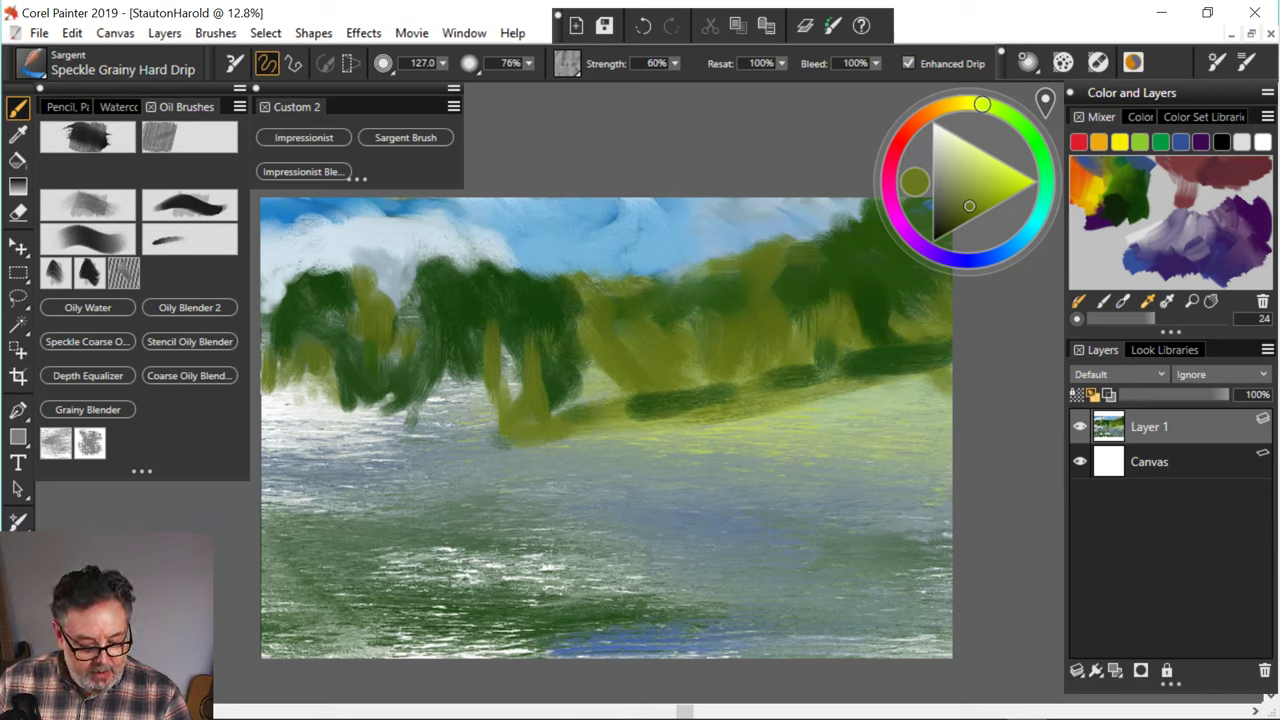
mouse_move(510, 368)
left_mouse_down()
mouse_move(511, 400)
mouse_move(470, 392)
mouse_move(488, 418)
mouse_move(475, 413)
left_mouse_up()
mouse_move(449, 318)
left_mouse_down()
mouse_move(437, 411)
mouse_move(462, 424)
mouse_move(432, 436)
mouse_move(424, 426)
mouse_move(470, 438)
mouse_move(494, 425)
left_mouse_up()
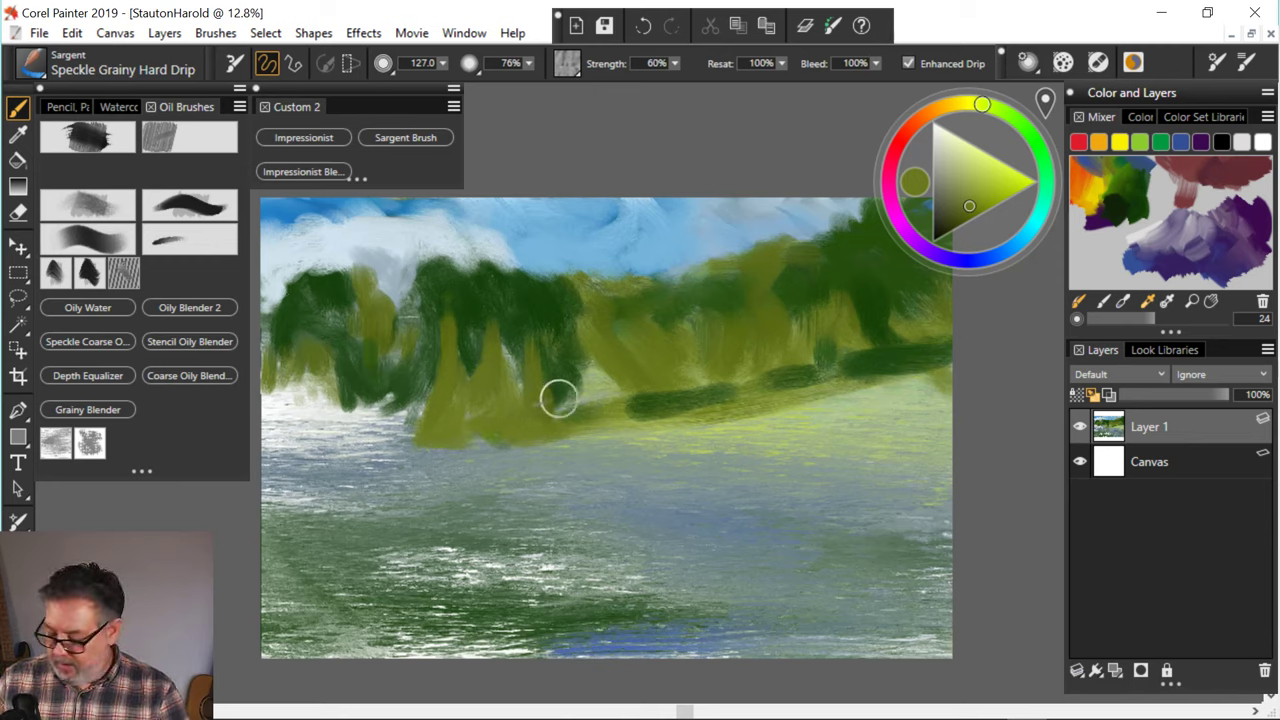
- Sample dark green from the left trees and add short downward shadows among the olive strokes at their base
left_click(420, 285, "alt")
mouse_move(496, 350)
left_mouse_down()
mouse_move(511, 426)
mouse_move(546, 403)
mouse_move(546, 432)
left_mouse_up()
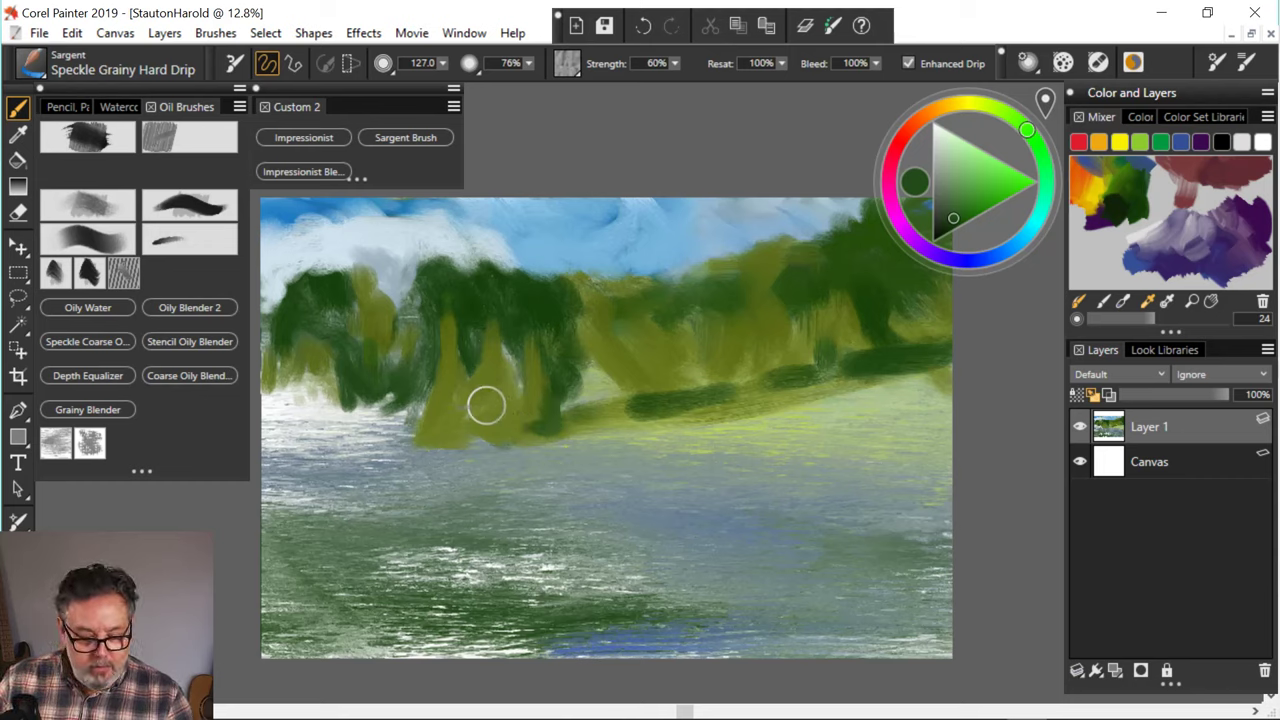
left_click_drag(504, 388, 512, 430)
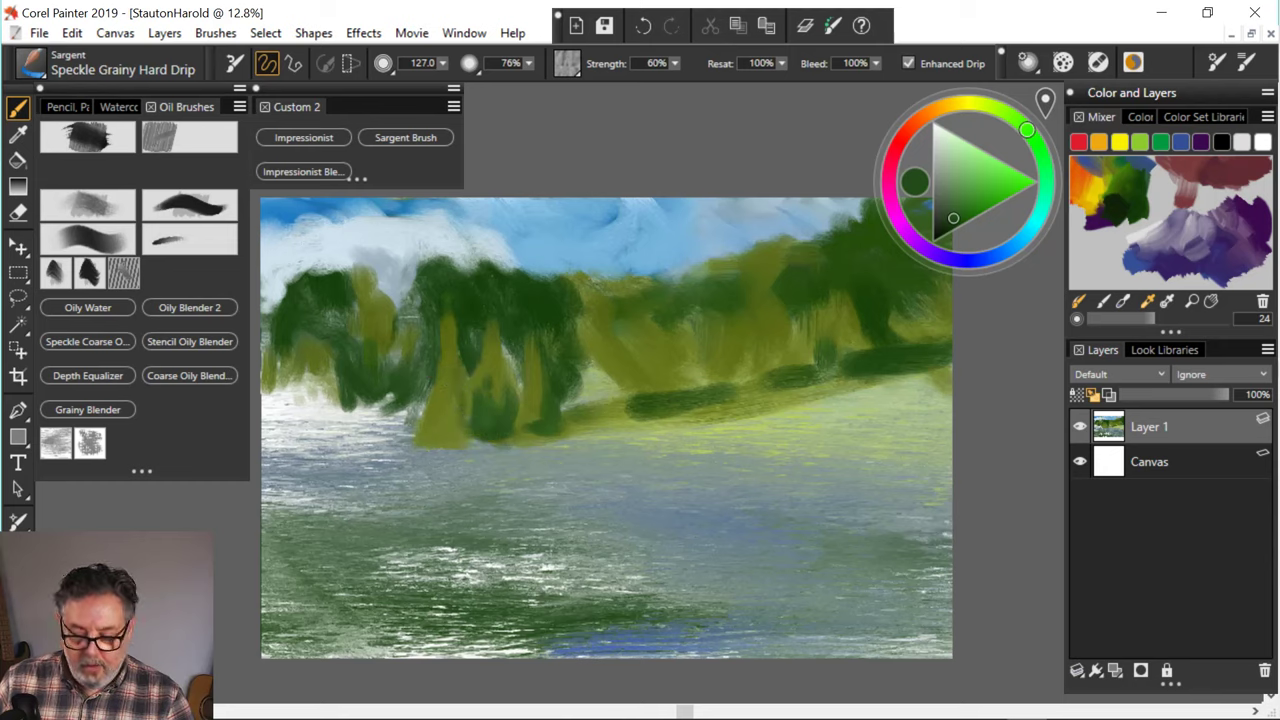
- Choose a bright yellow-green and paint a grassy band beneath the trees, from the right edge across to the far left
left_click(476, 290, "alt")
mouse_move(582, 442)
left_mouse_down()
mouse_move(412, 456)
mouse_move(648, 436)
left_mouse_up()
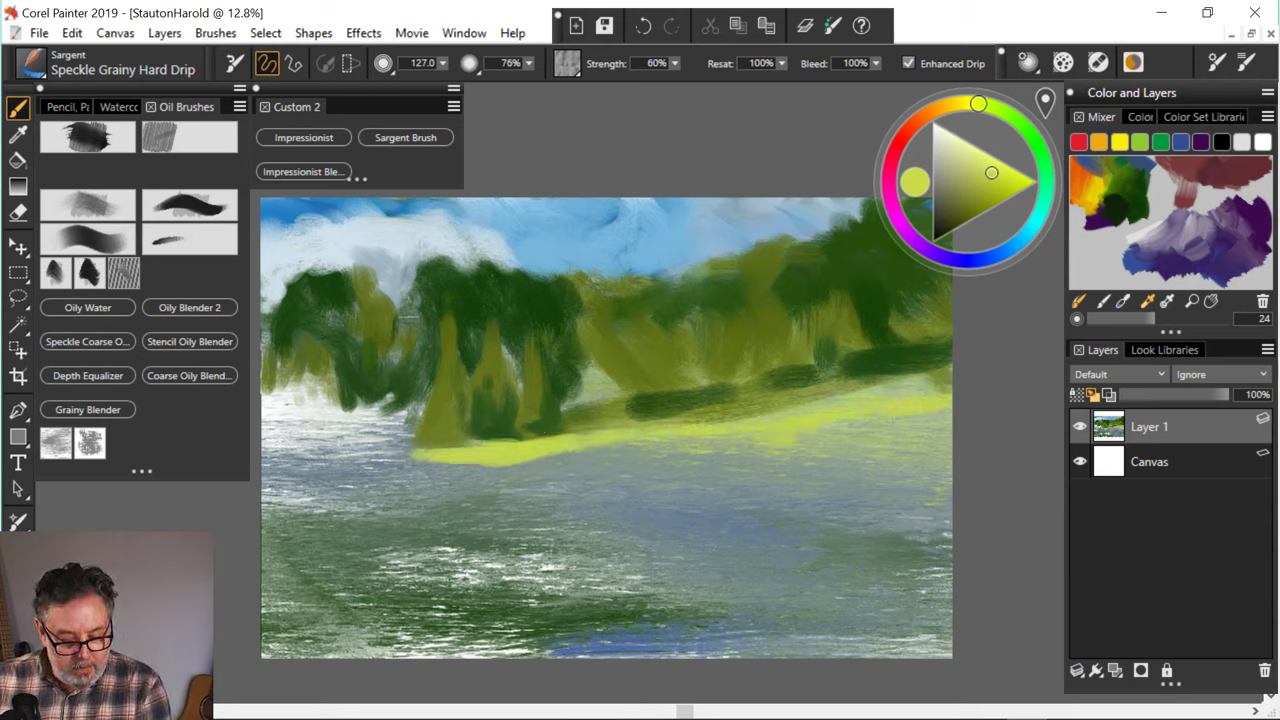
left_click_drag(796, 438, 948, 433)
left_click_drag(790, 450, 586, 463)
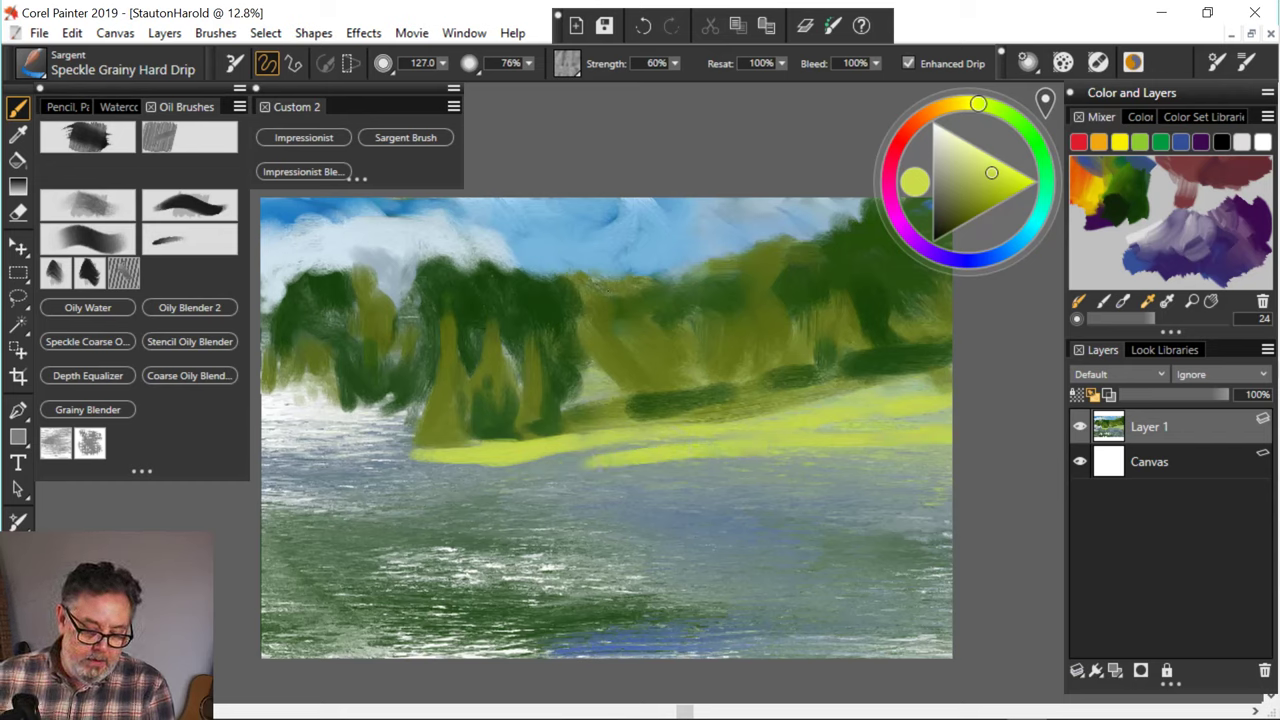
mouse_move(730, 446)
left_mouse_down()
mouse_move(532, 473)
mouse_move(305, 460)
left_mouse_up()
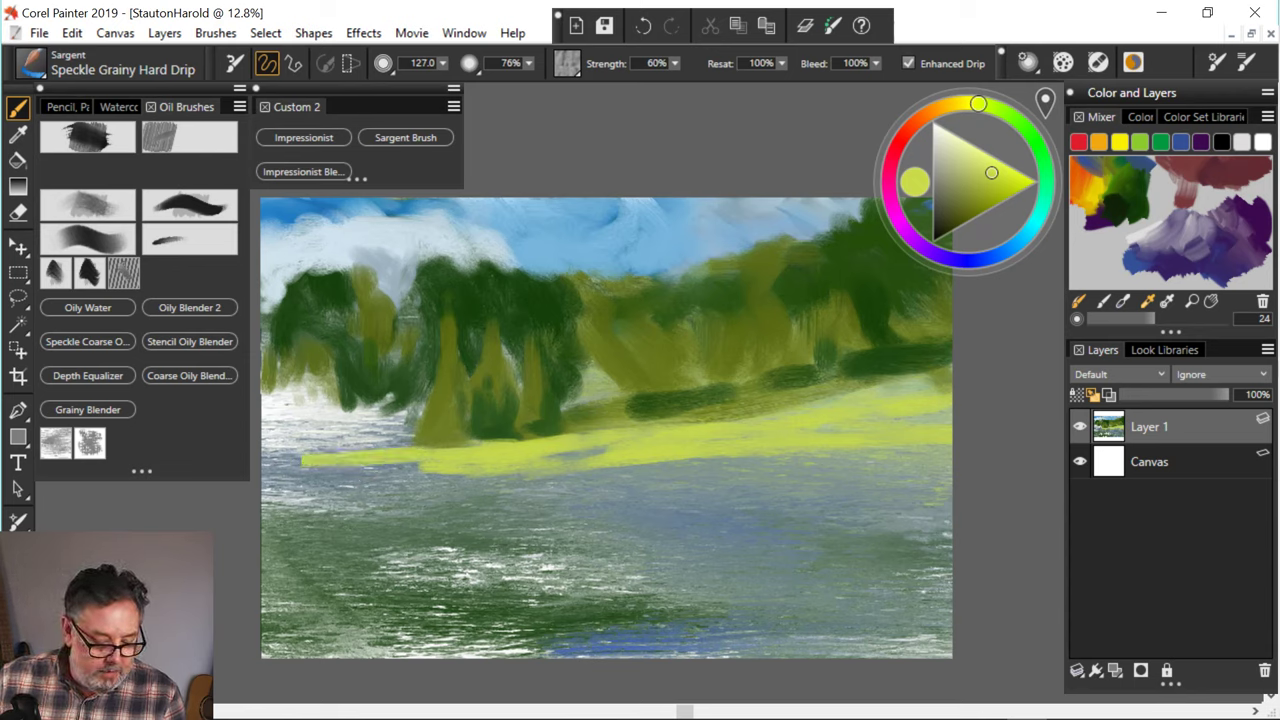
- Fill in the left end of the yellow-green bank and thicken its lower edge with more horizontal strokes
left_click_drag(396, 436, 318, 430)
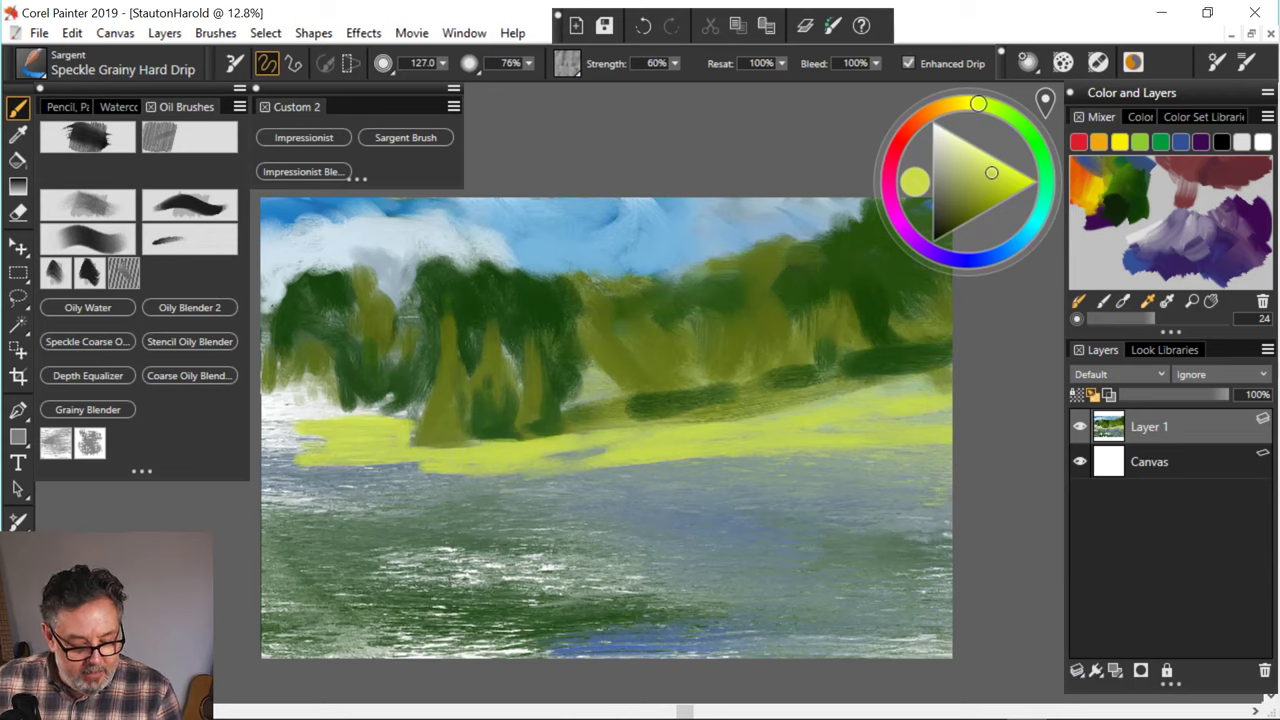
left_click_drag(410, 463, 285, 468)
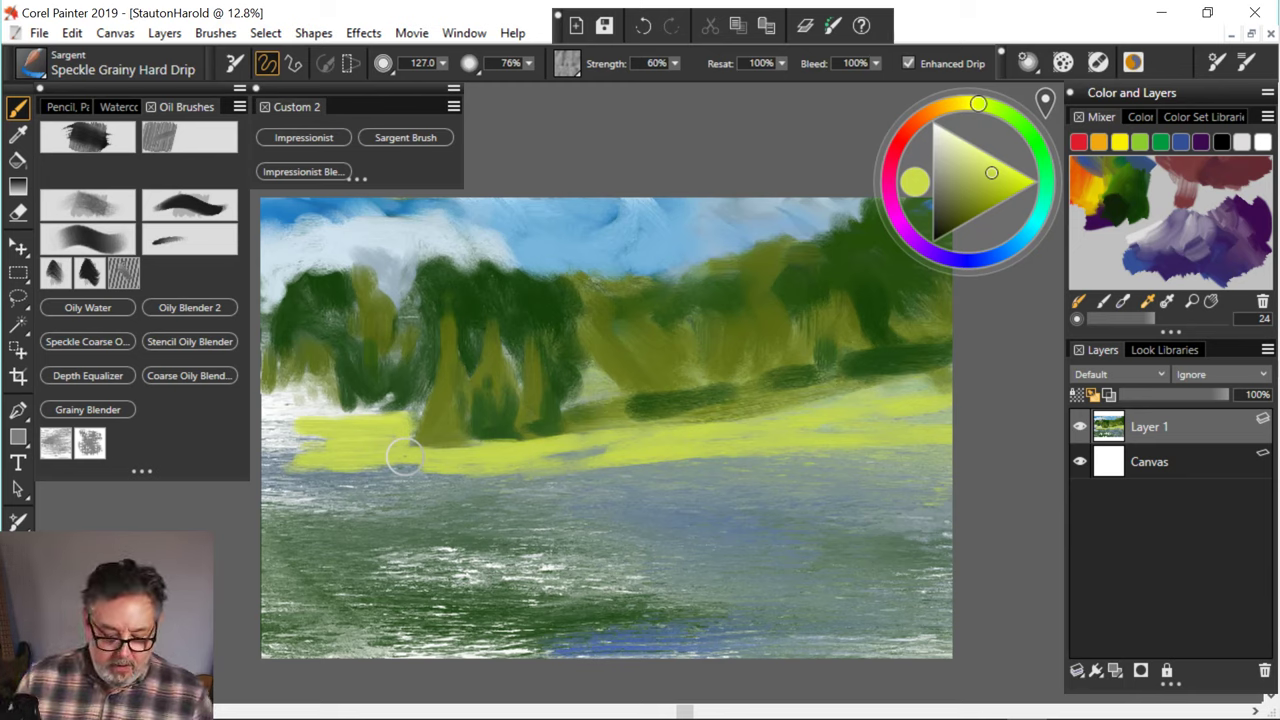
mouse_move(580, 466)
left_mouse_down()
mouse_move(686, 470)
mouse_move(540, 481)
mouse_move(574, 469)
left_mouse_up()
left_click_drag(656, 460, 880, 466)
mouse_move(704, 462)
left_mouse_down()
mouse_move(528, 478)
mouse_move(416, 462)
left_mouse_up()
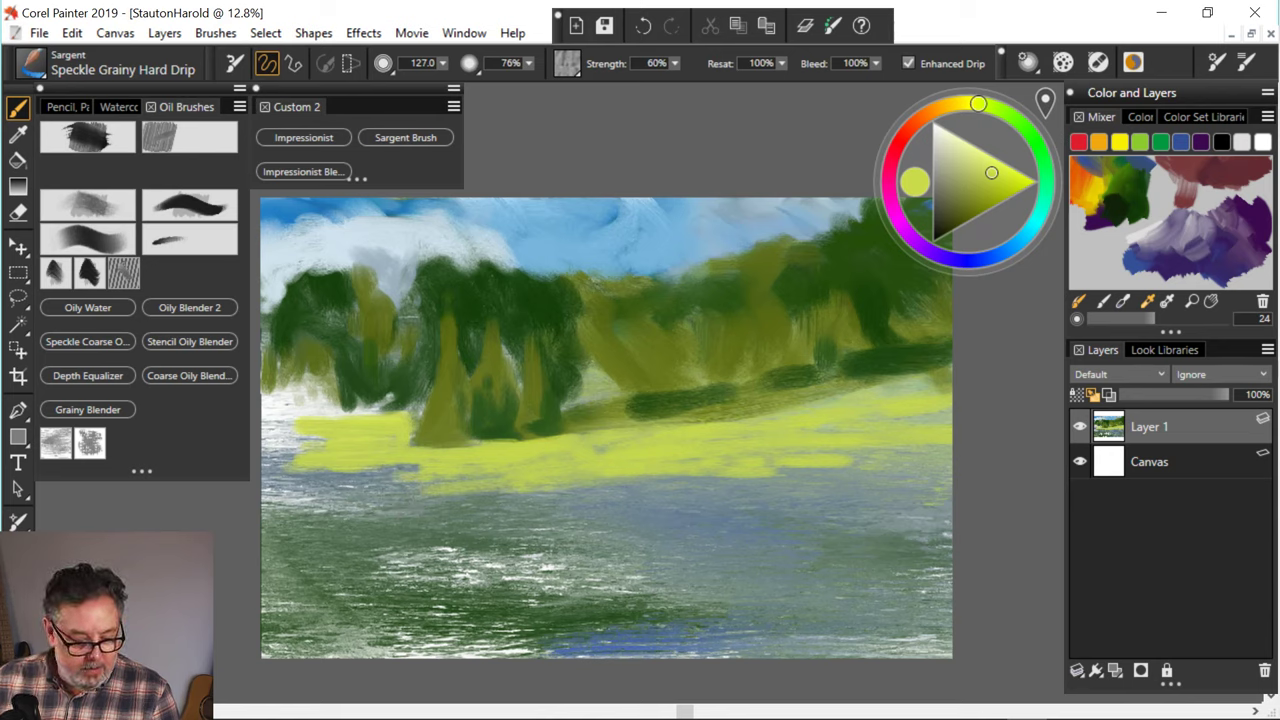
mouse_move(415, 485)
left_mouse_down()
mouse_move(328, 488)
mouse_move(405, 468)
left_mouse_up()
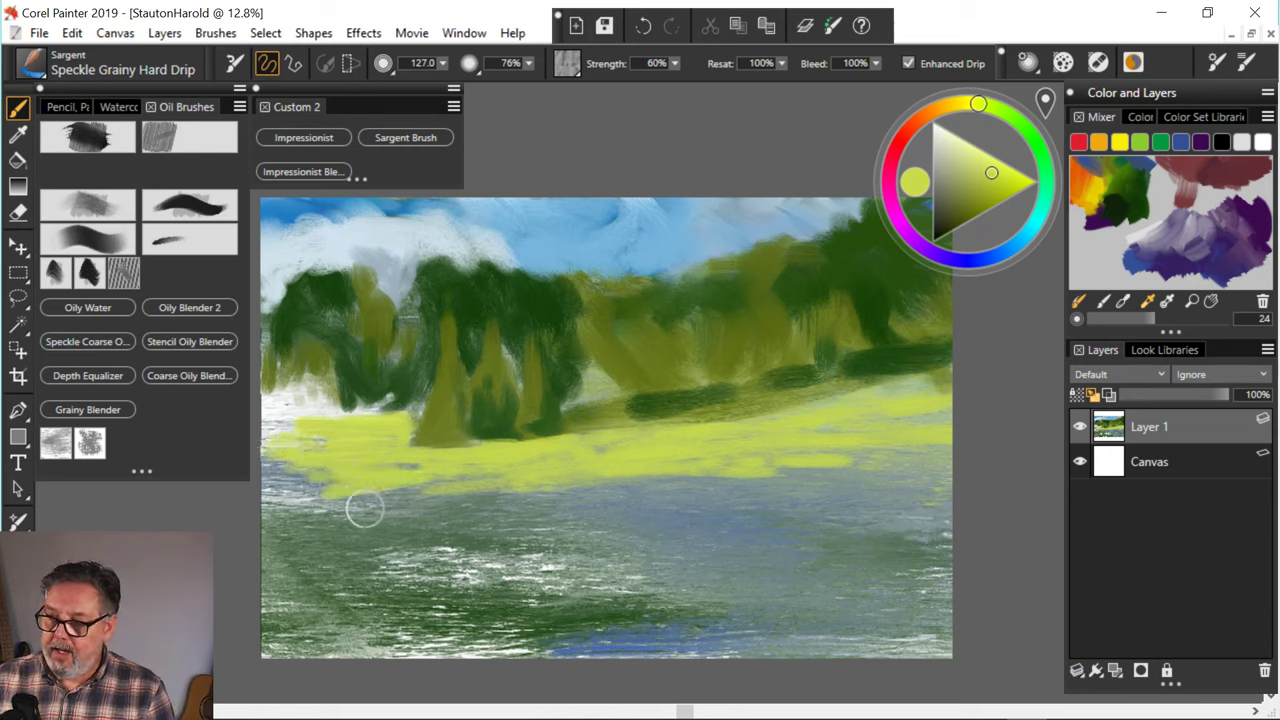
- Sample dark green from the left trees and paint a bushy waterline along the entire lower edge of the yellow-green bank
left_click(439, 262, "alt")
left_click_drag(650, 470, 800, 486)
left_click_drag(700, 478, 614, 484)
left_click_drag(770, 470, 812, 468)
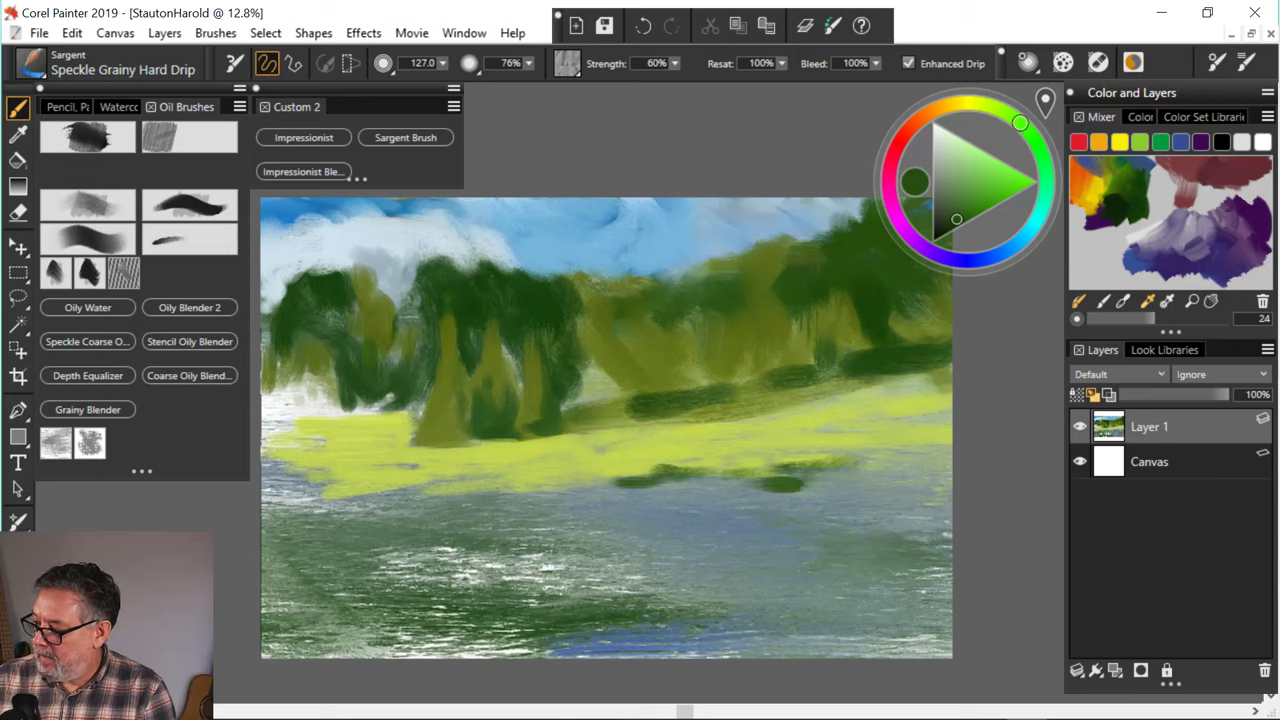
mouse_move(865, 470)
left_mouse_down()
mouse_move(925, 466)
mouse_move(948, 481)
mouse_move(936, 459)
mouse_move(948, 460)
mouse_move(937, 496)
left_mouse_up()
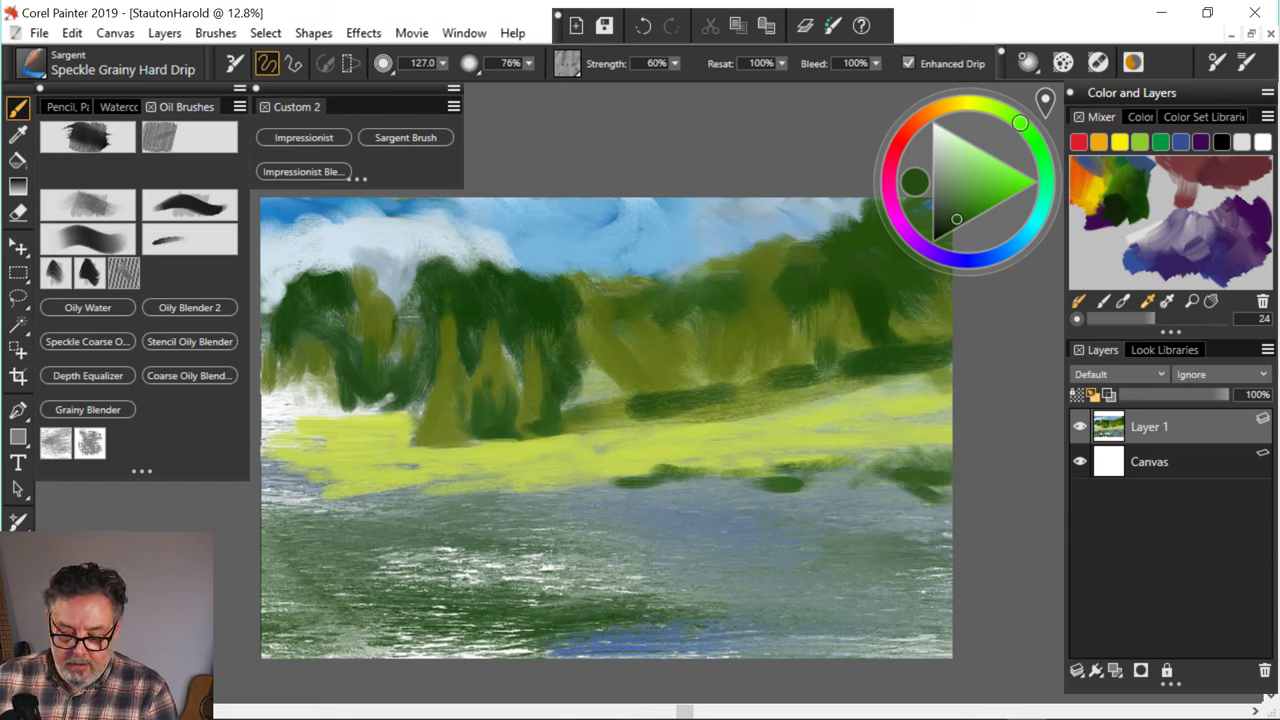
mouse_move(836, 478)
left_mouse_down()
mouse_move(892, 490)
mouse_move(870, 472)
mouse_move(743, 491)
mouse_move(571, 482)
mouse_move(583, 482)
mouse_move(368, 500)
mouse_move(296, 476)
mouse_move(277, 486)
mouse_move(338, 485)
left_mouse_up()
left_click_drag(450, 496, 508, 491)
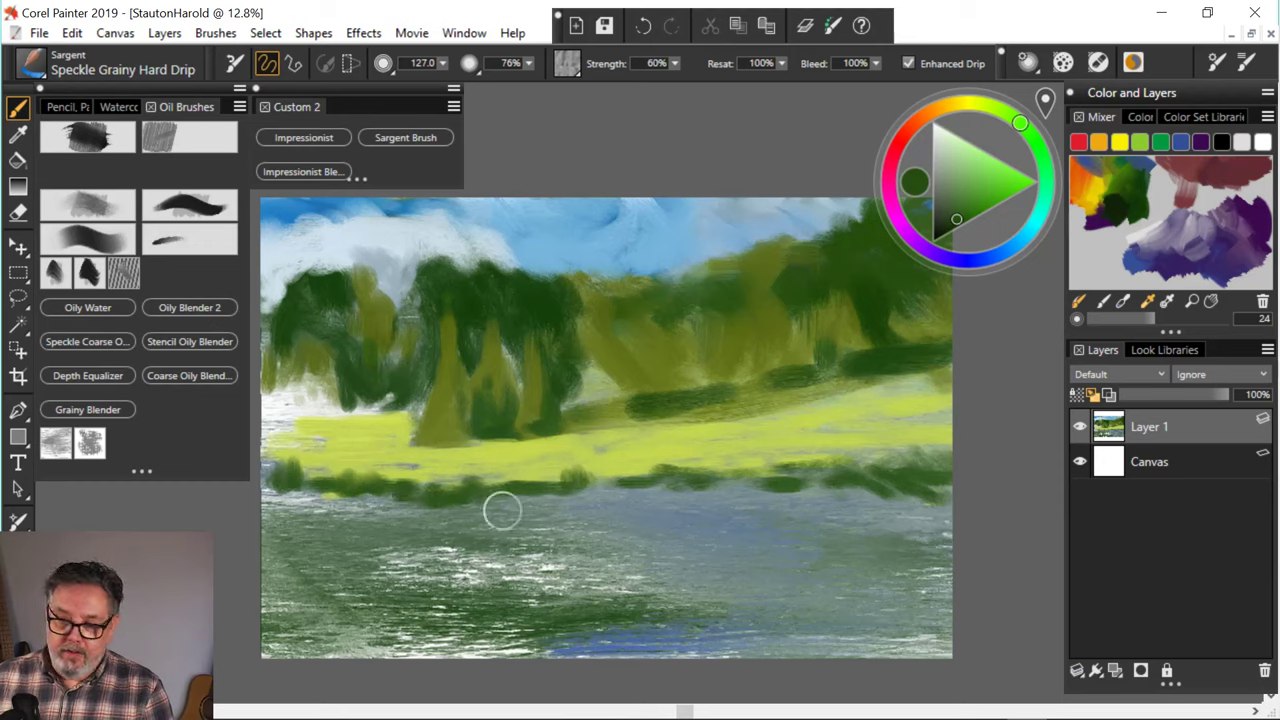
left_click_drag(648, 495, 900, 502)
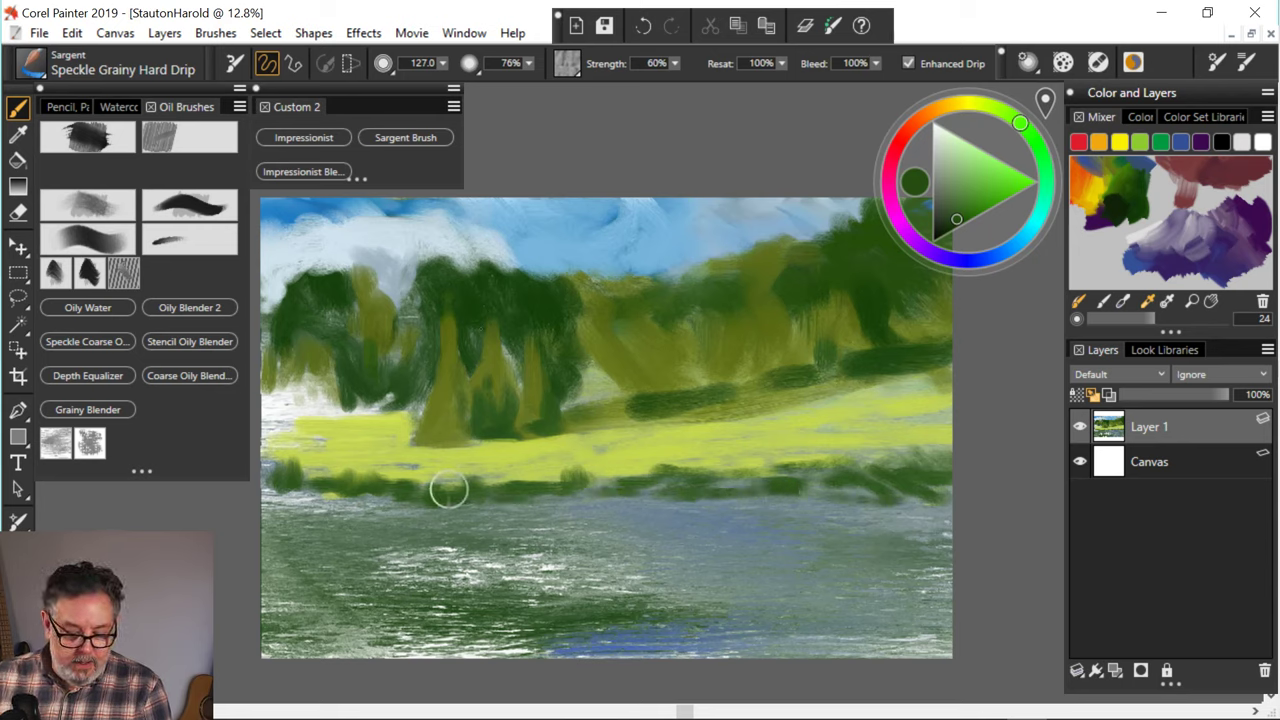
- Sample yellow-green from the bank and streak reflections on the water just below the dark waterline, left of centre
left_click(522, 472, "alt")
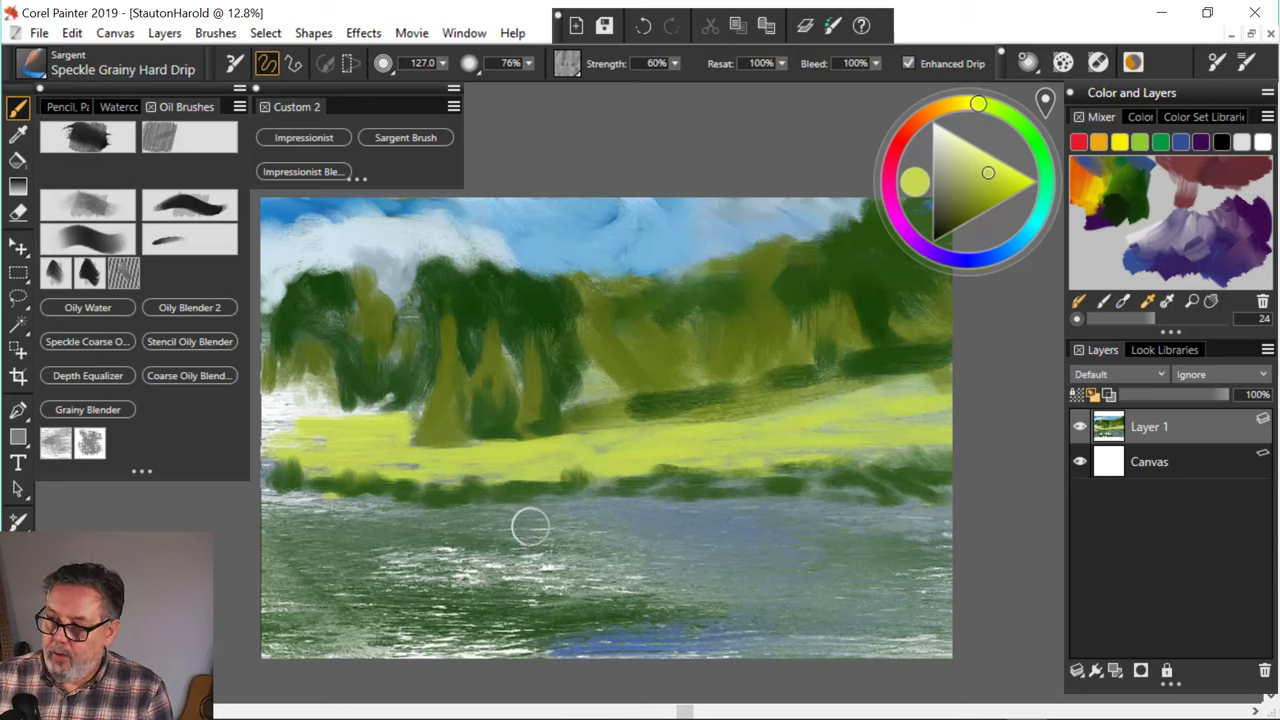
mouse_move(434, 506)
left_mouse_down()
mouse_move(540, 510)
mouse_move(432, 506)
left_mouse_up()
left_click_drag(552, 512, 630, 505)
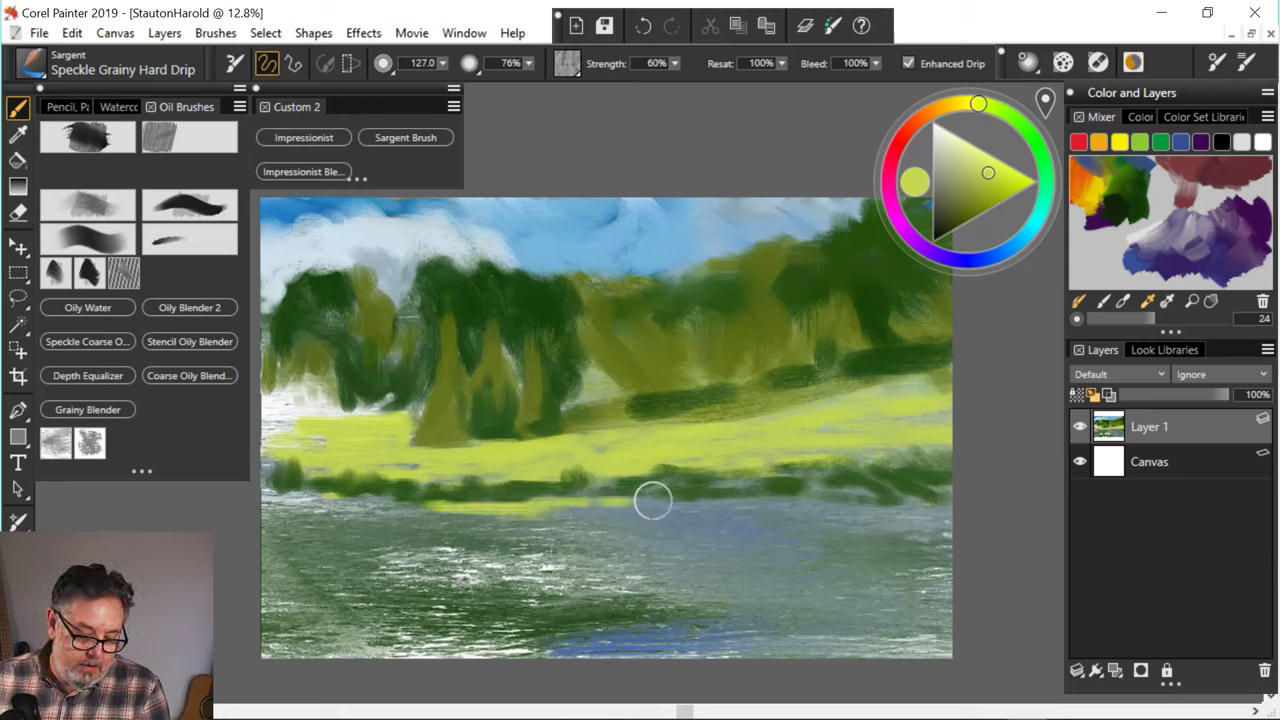
- Choose a paler yellow-green and paint horizontal reflections on the water below the waterline, from left of centre toward the right
left_click(960, 153)
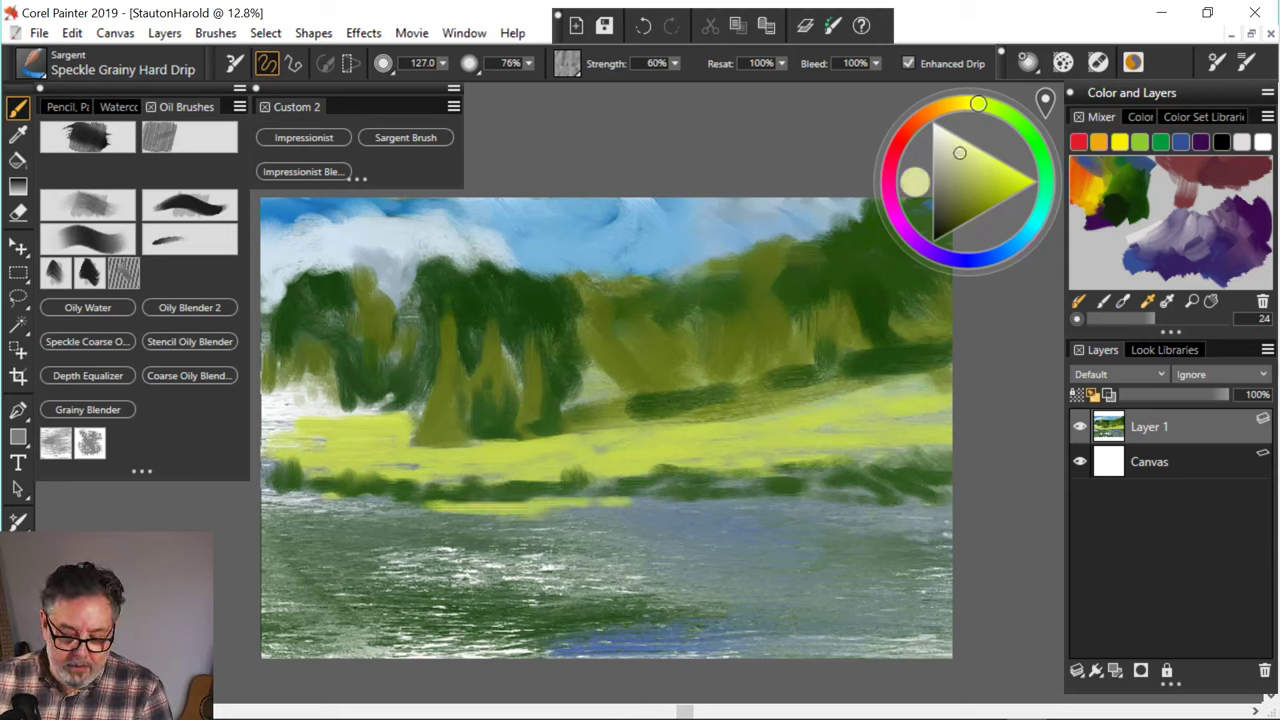
left_click_drag(464, 522, 770, 519)
left_click_drag(660, 525, 782, 527)
left_click_drag(822, 521, 832, 521)
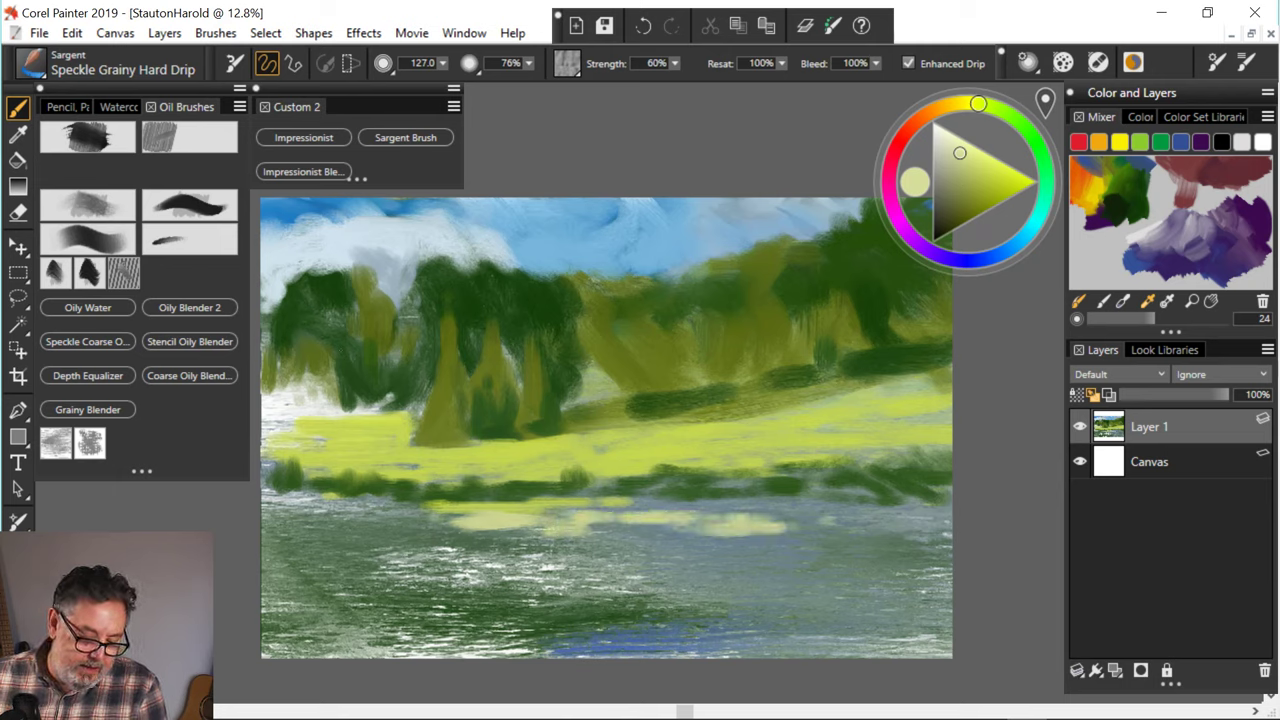
left_click_drag(700, 520, 824, 523)
mouse_move(648, 512)
left_mouse_down()
mouse_move(592, 512)
mouse_move(705, 535)
left_mouse_up()
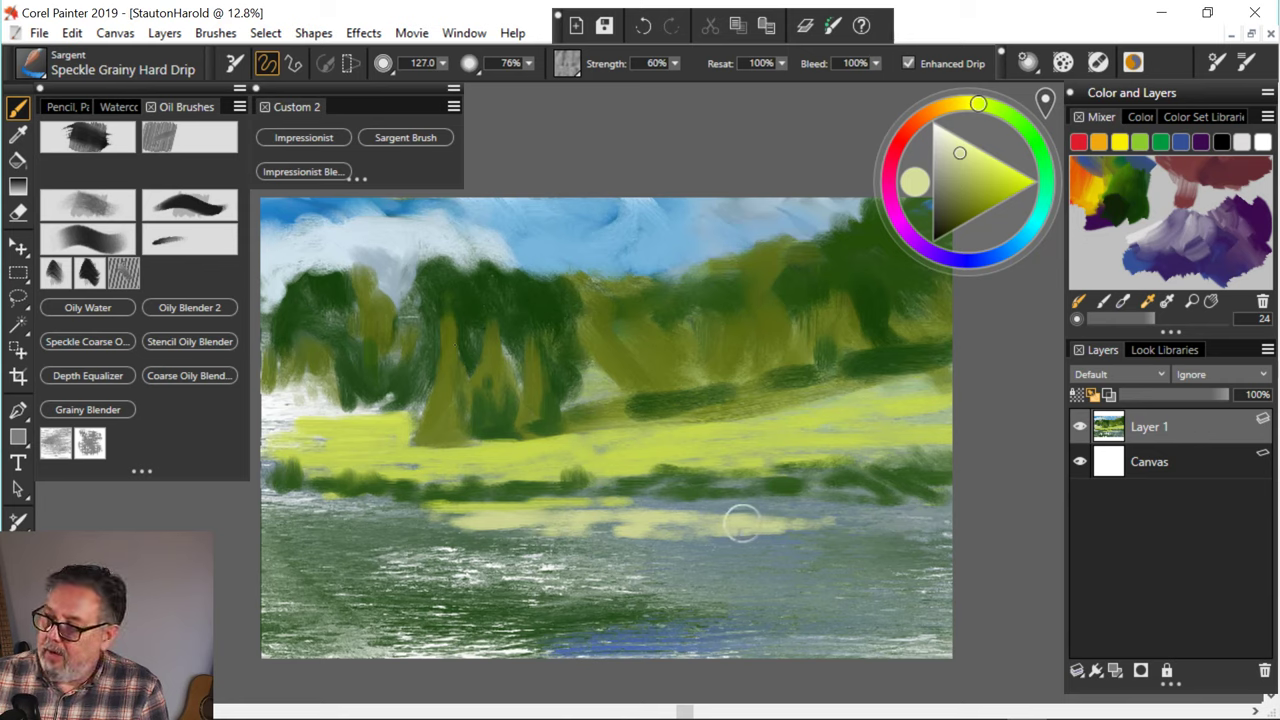
left_click_drag(654, 503, 797, 507)
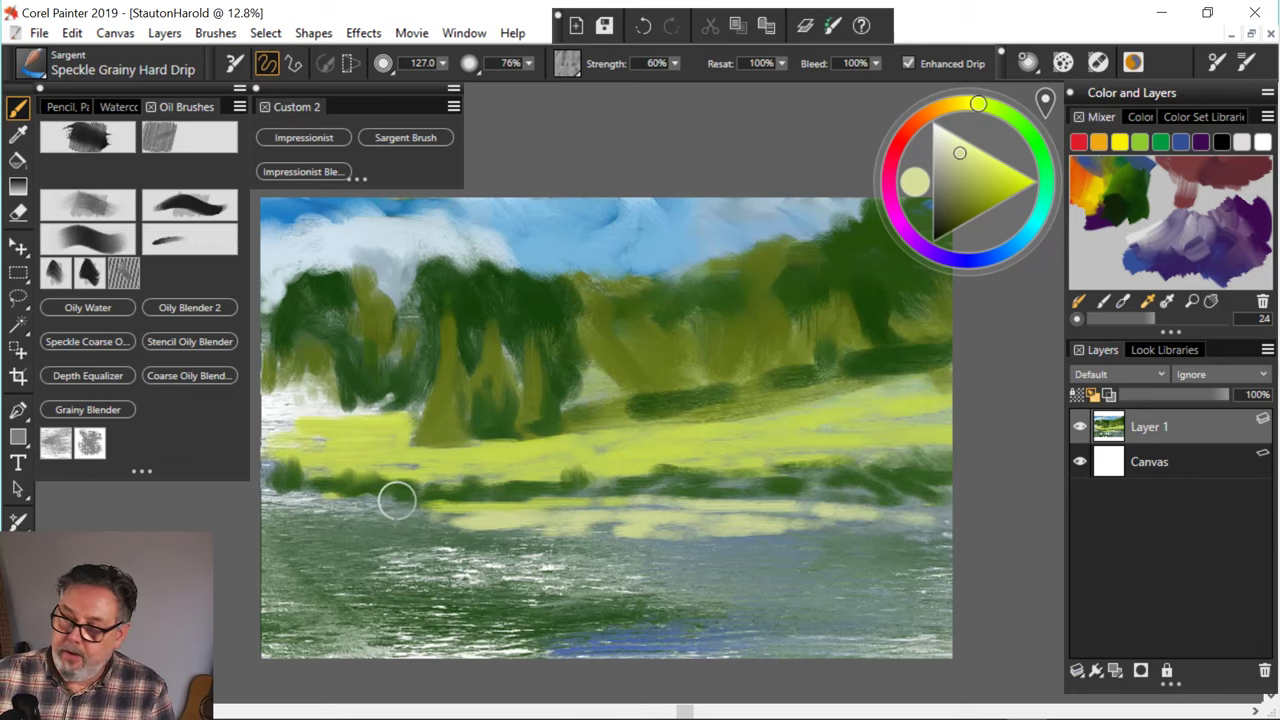
- Extend the pale yellow-green reflections to the left and lower down into the water with horizontal strokes
mouse_move(423, 535)
left_mouse_down()
mouse_move(443, 509)
mouse_move(434, 520)
mouse_move(470, 533)
mouse_move(410, 537)
left_mouse_up()
left_click_drag(489, 542, 528, 540)
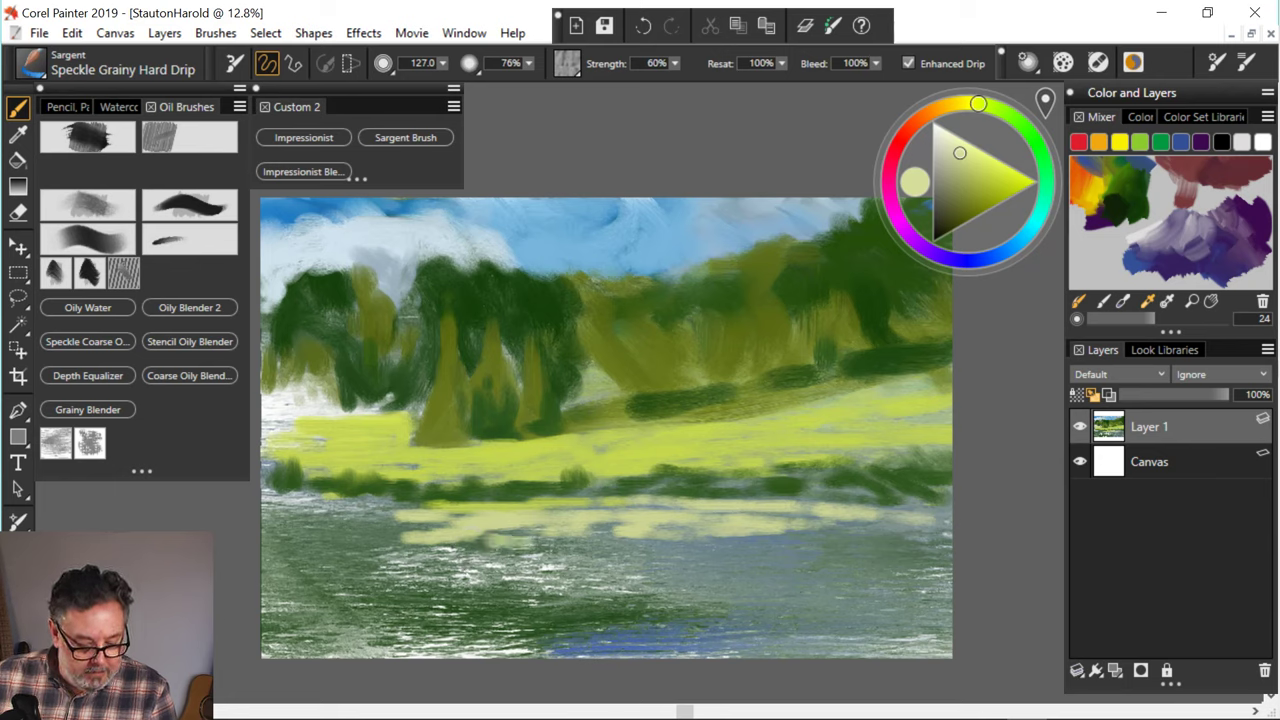
mouse_move(448, 543)
left_mouse_down()
mouse_move(489, 542)
mouse_move(423, 557)
mouse_move(502, 562)
left_mouse_up()
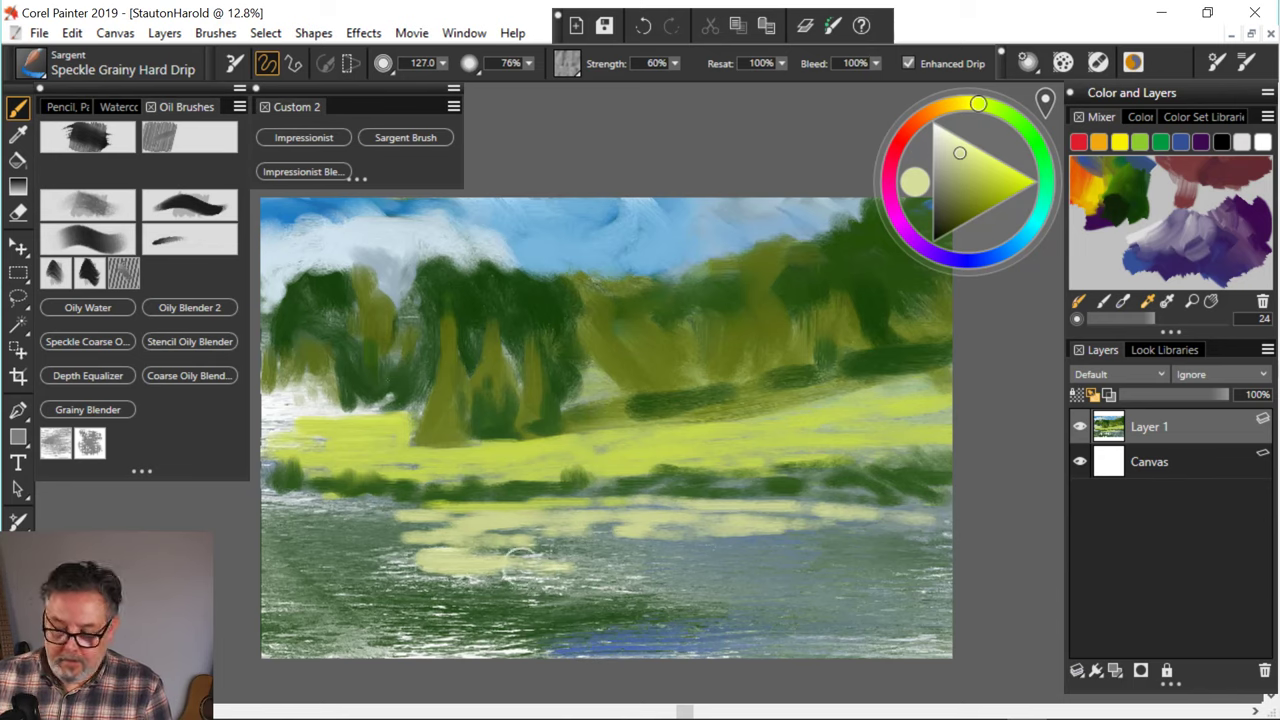
left_click_drag(540, 568, 640, 575)
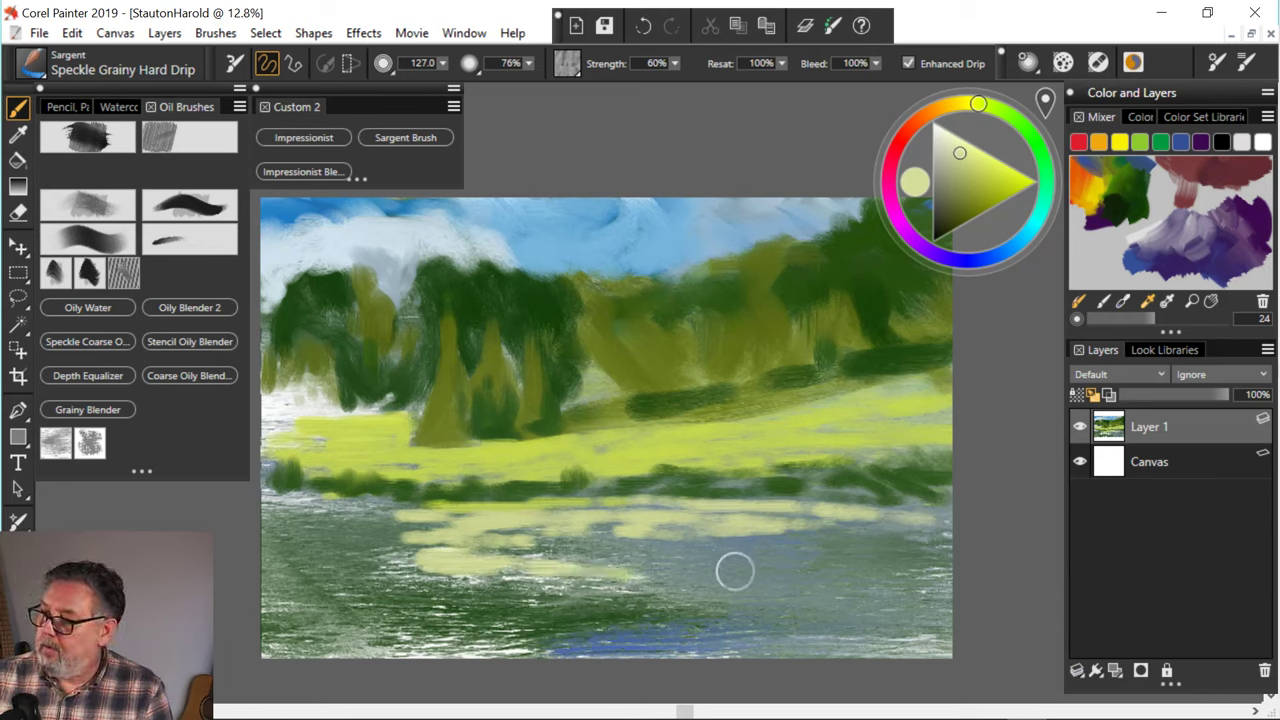
- Sample dark green and olive from the left trees and paint stacked tree reflections in the water right of centre
left_click(316, 284, "alt")
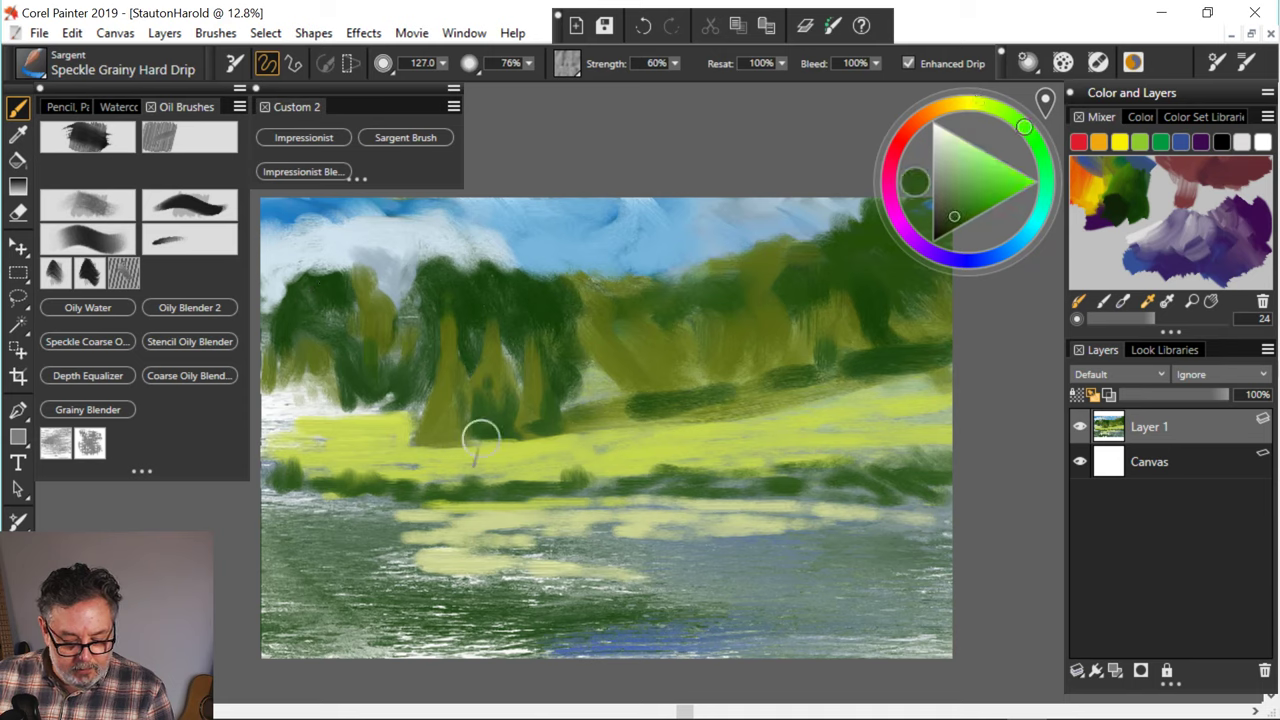
mouse_move(722, 557)
left_mouse_down()
mouse_move(715, 540)
mouse_move(825, 542)
mouse_move(728, 558)
mouse_move(796, 560)
mouse_move(712, 562)
mouse_move(798, 562)
mouse_move(820, 551)
mouse_move(692, 574)
left_mouse_up()
left_click(436, 245, "alt")
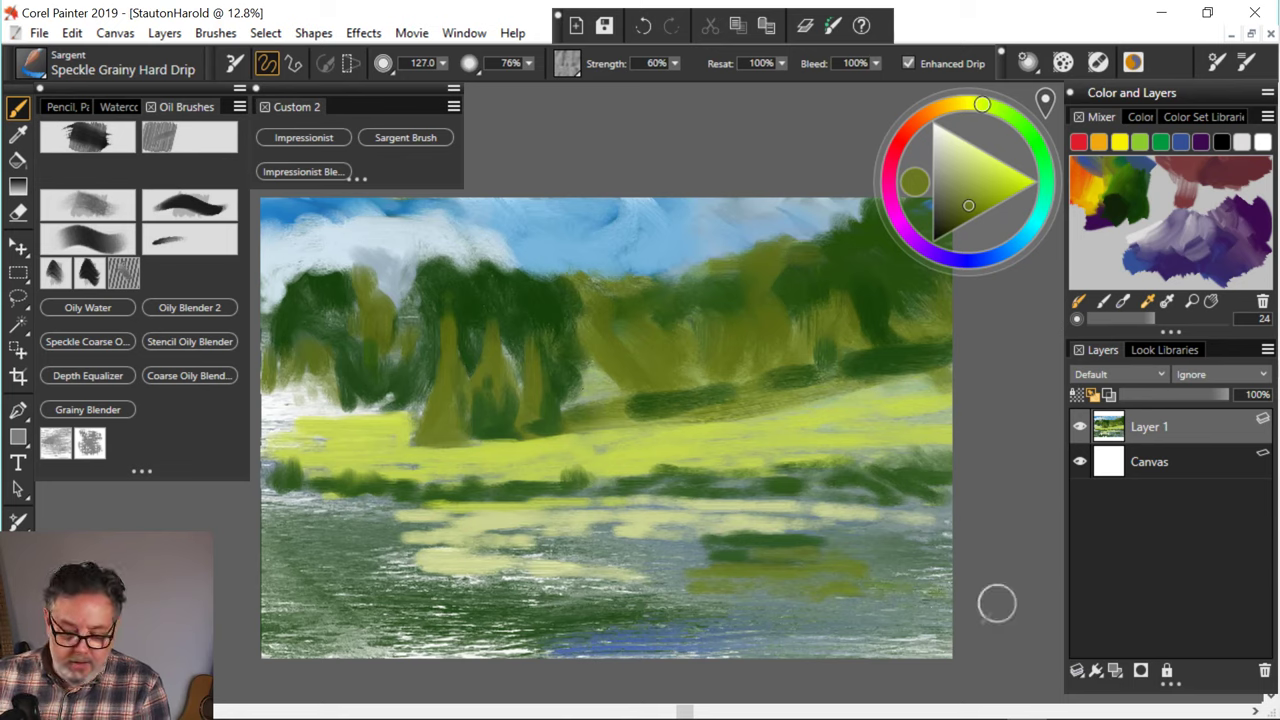
- Pick a pale grayish yellow-green and paint reflections beside the olive patch and along the water's edge beneath the dark waterline
left_click(795, 552, "alt")
mouse_move(855, 568)
left_mouse_down()
mouse_move(944, 582)
mouse_move(938, 556)
mouse_move(801, 537)
mouse_move(935, 535)
mouse_move(870, 522)
left_mouse_up()
left_click_drag(948, 508, 842, 504)
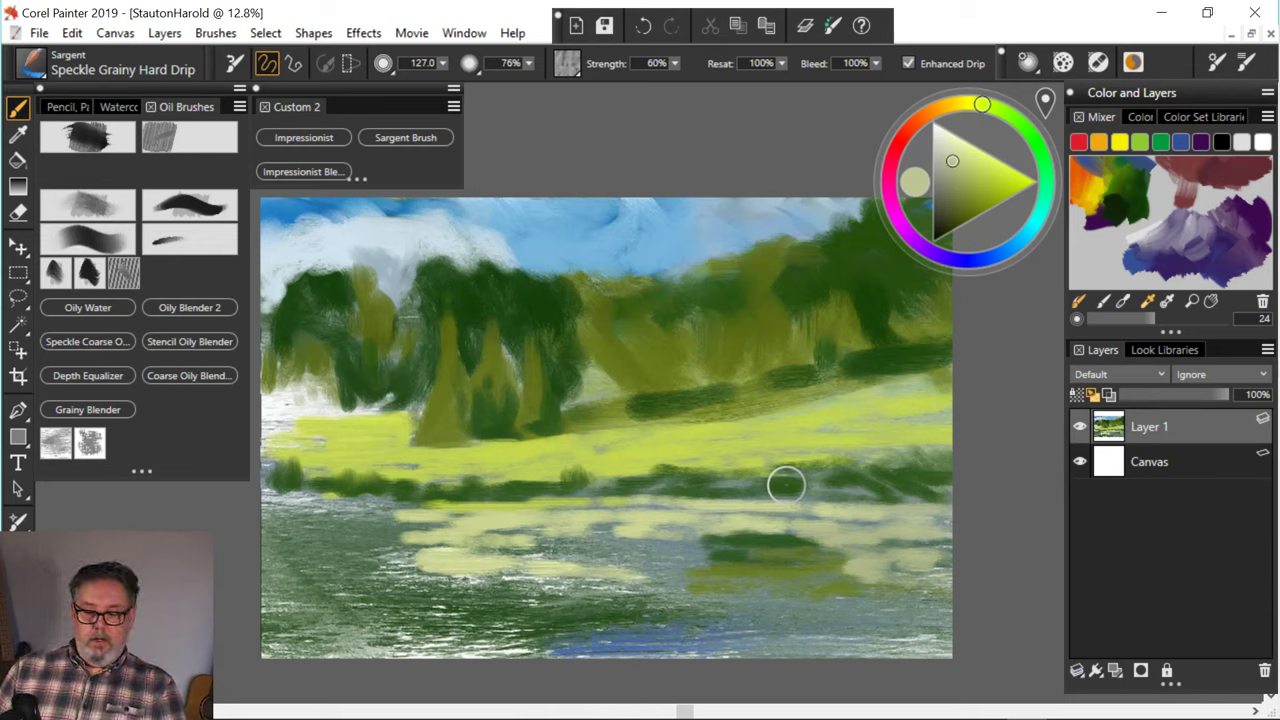
left_click_drag(936, 499, 754, 501)
left_click_drag(603, 496, 673, 495)
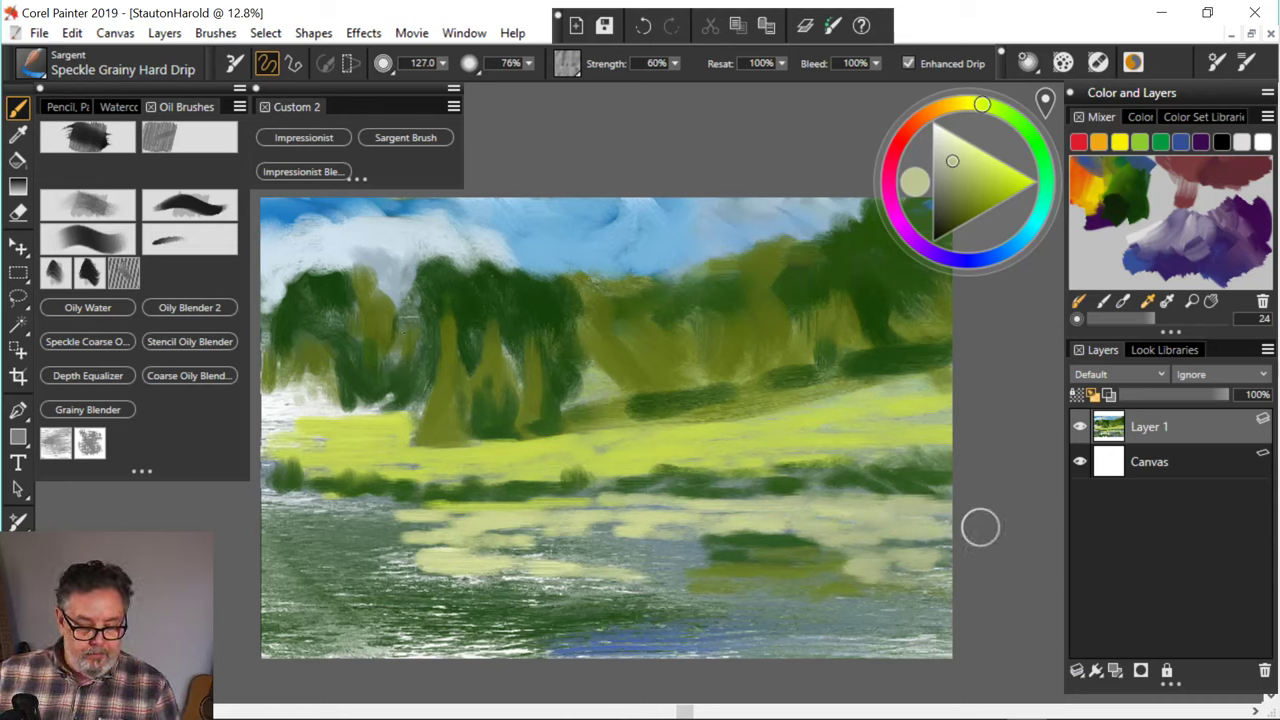
left_click_drag(434, 508, 343, 499)
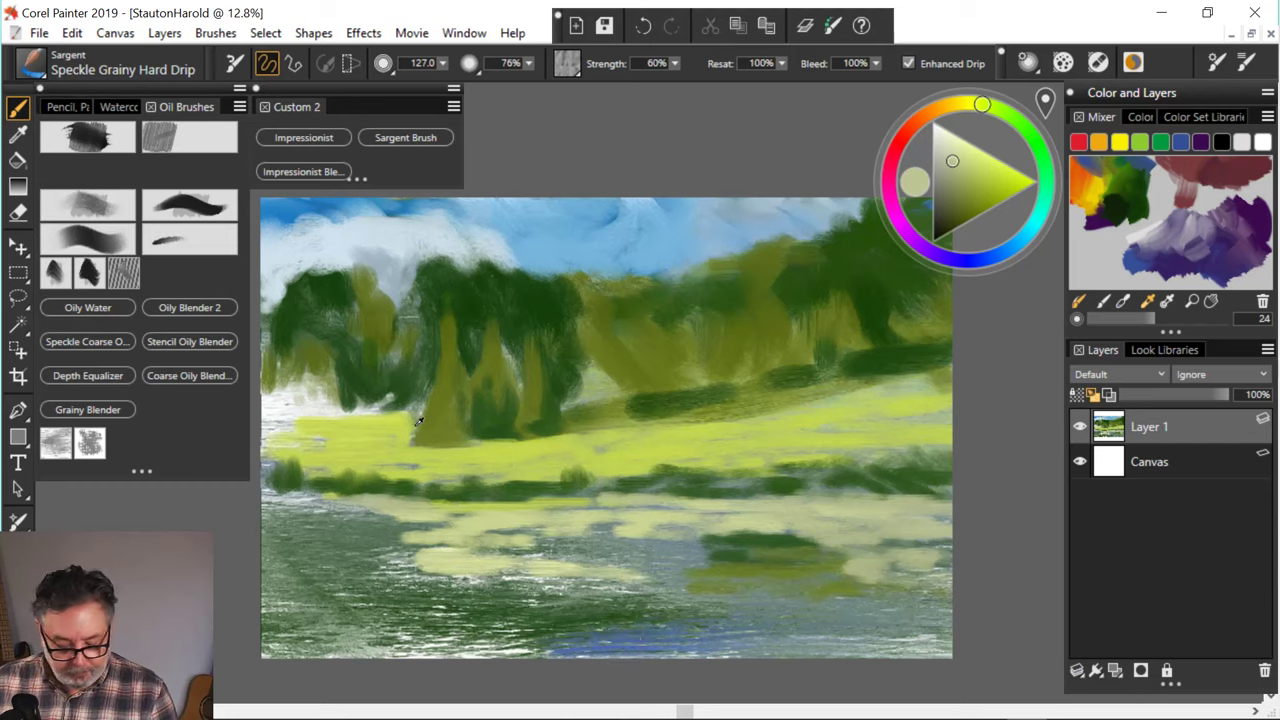
- Sample a muted gray-blue from the water and paint horizontal patches over the lower left water down to the corner
left_click(620, 632, "alt")
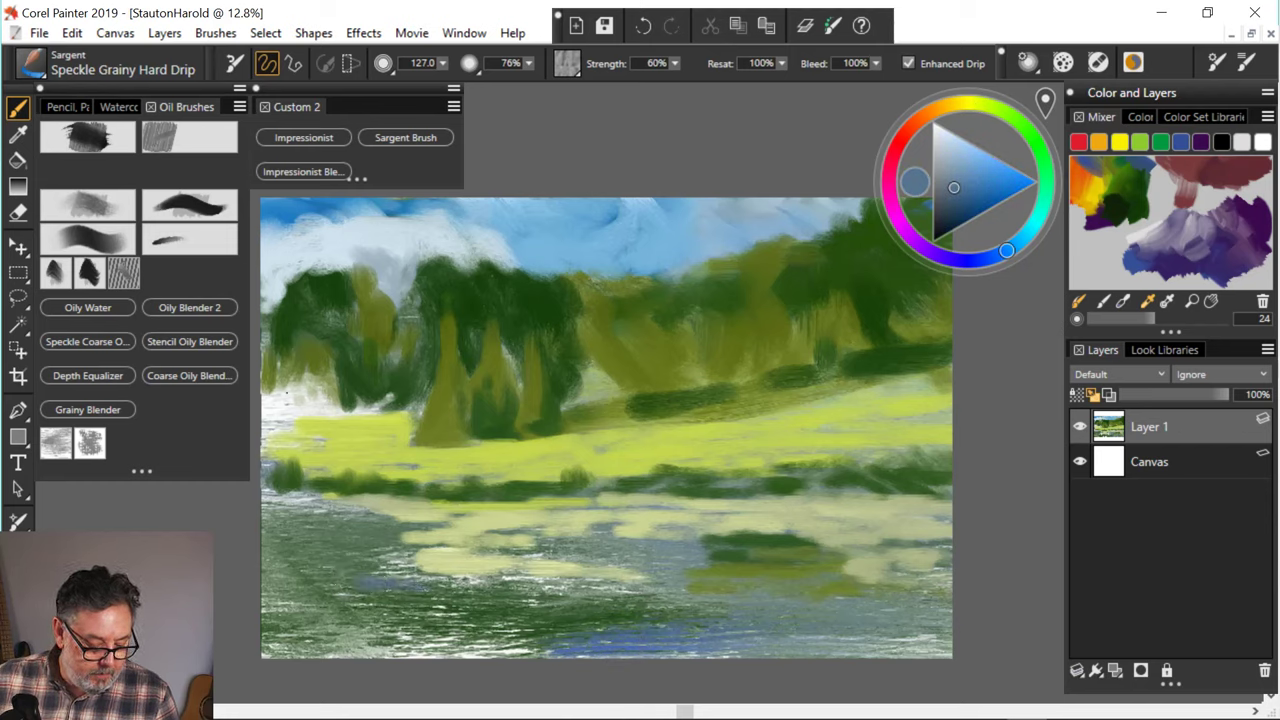
left_click_drag(434, 591, 380, 598)
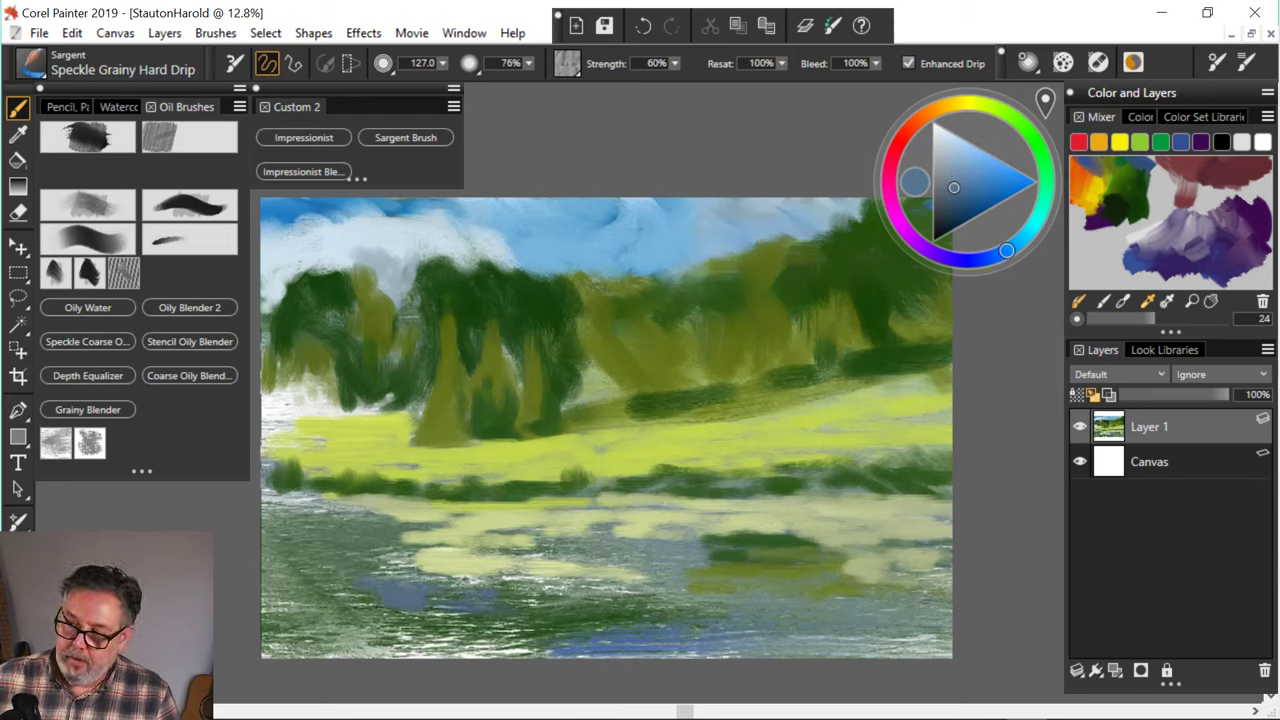
left_click_drag(440, 560, 380, 566)
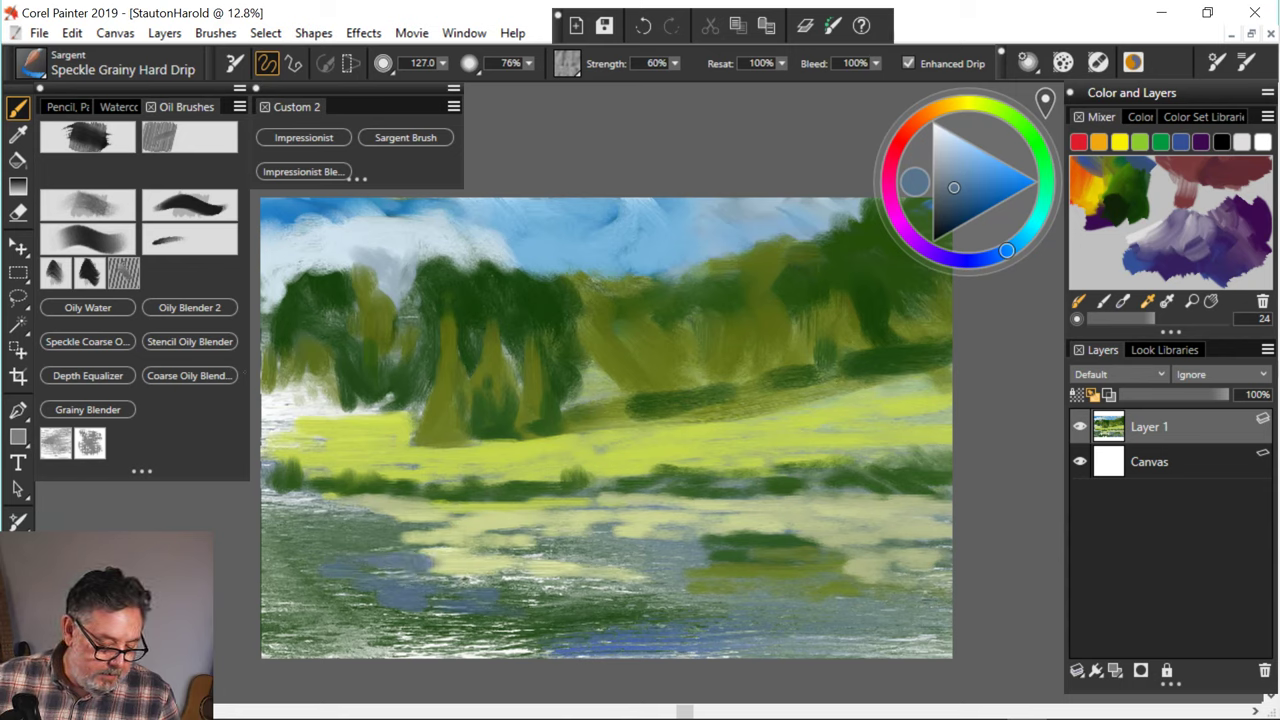
mouse_move(280, 576)
left_mouse_down()
mouse_move(345, 590)
mouse_move(300, 609)
mouse_move(330, 624)
mouse_move(440, 632)
left_mouse_up()
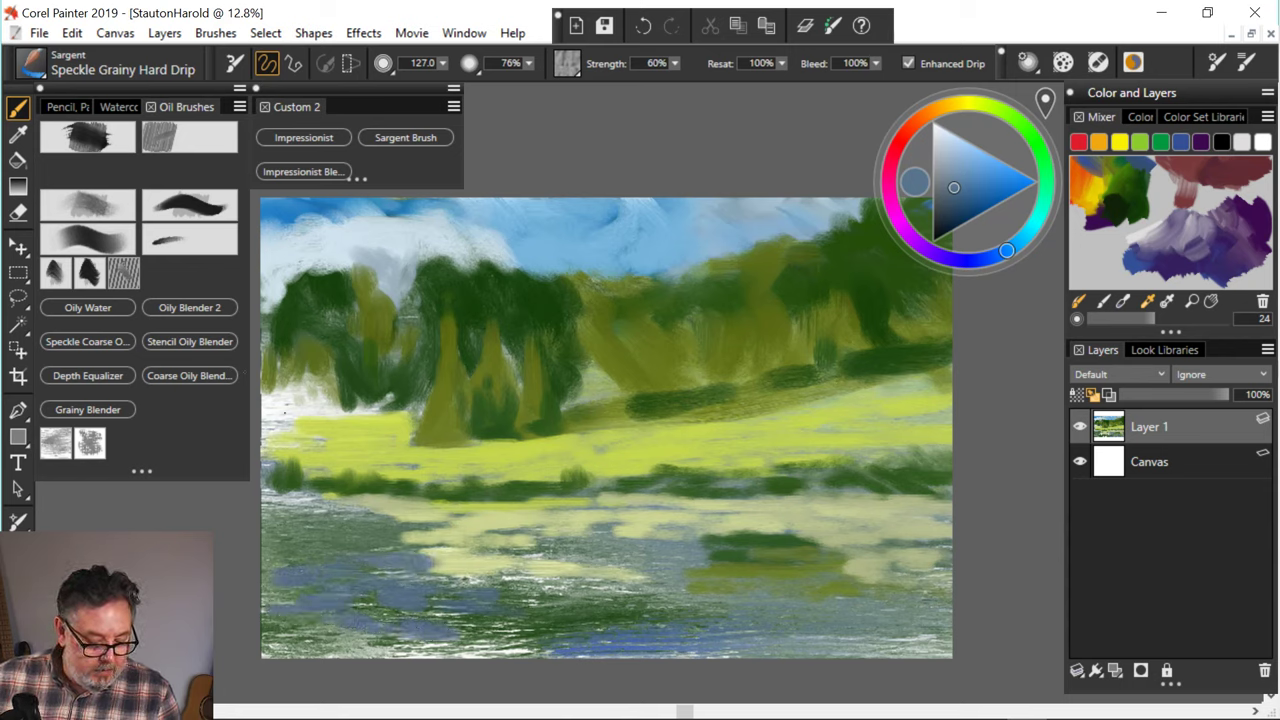
mouse_move(265, 630)
left_mouse_down()
mouse_move(490, 655)
mouse_move(284, 652)
left_mouse_up()
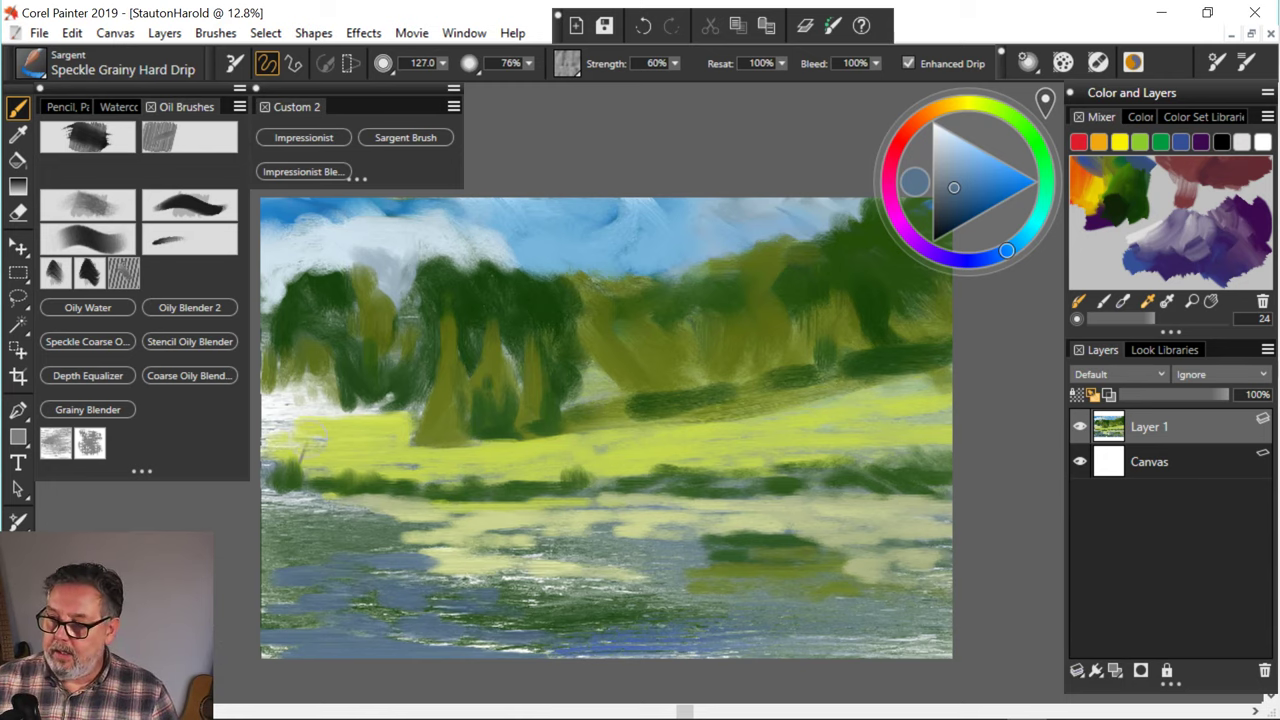
- Sample the bright yellow-green of the grassy bank and paint a grassy patch over the left water below the dark waterline
left_click(316, 460, "alt")
mouse_move(288, 518)
left_mouse_down()
mouse_move(294, 530)
mouse_move(300, 516)
mouse_move(440, 538)
left_mouse_up()
left_click_drag(338, 532, 446, 549)
mouse_move(324, 530)
left_mouse_down()
mouse_move(304, 562)
mouse_move(280, 564)
mouse_move(264, 540)
mouse_move(374, 550)
mouse_move(284, 545)
mouse_move(276, 566)
left_mouse_up()
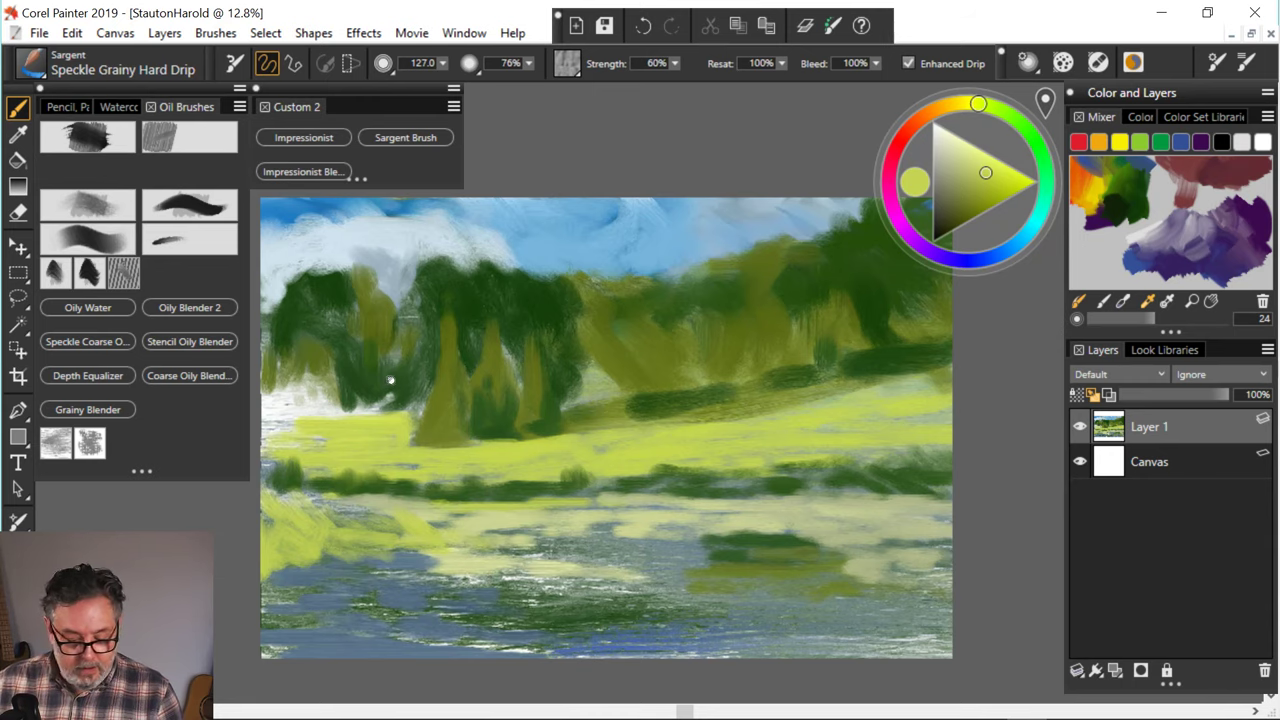
- Hide the interface panels and move the color wheel off the painting into the empty workspace
mouse_move(391, 380)
left_mouse_down("ctrl")
mouse_move(355, 358)
mouse_move(367, 379)
left_mouse_up("ctrl")
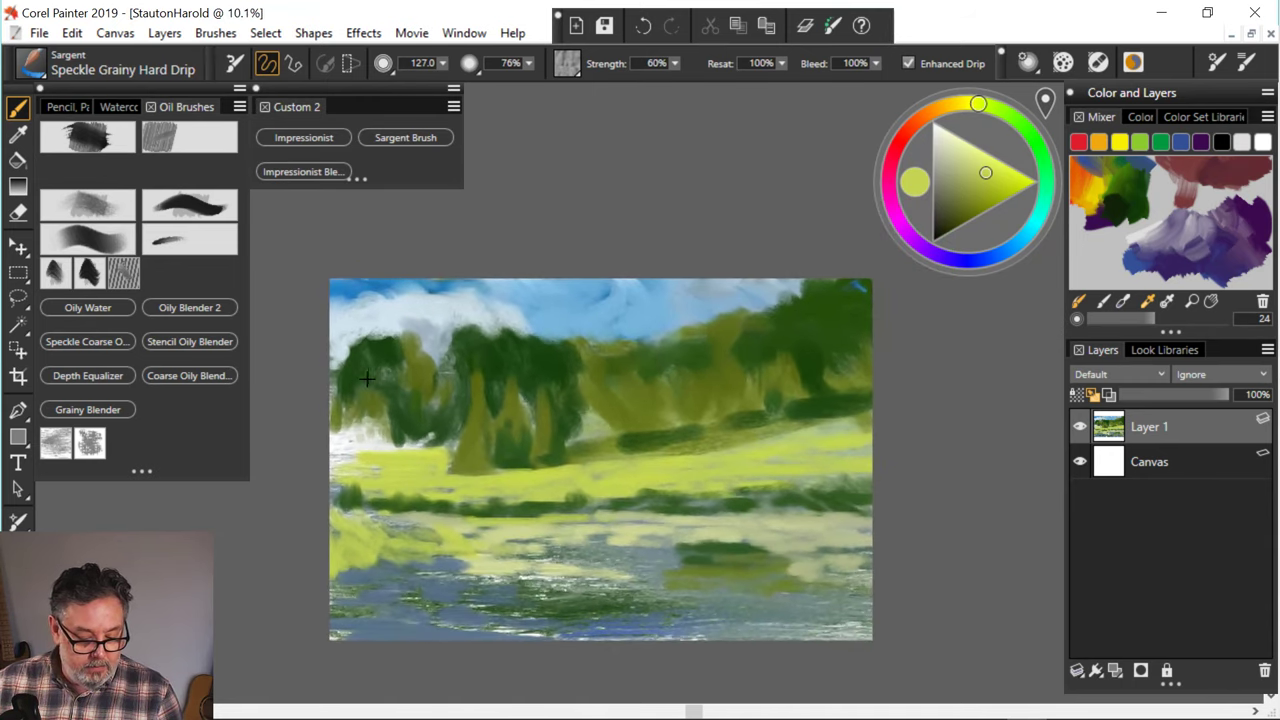
scroll(368, 375, "up", 2)
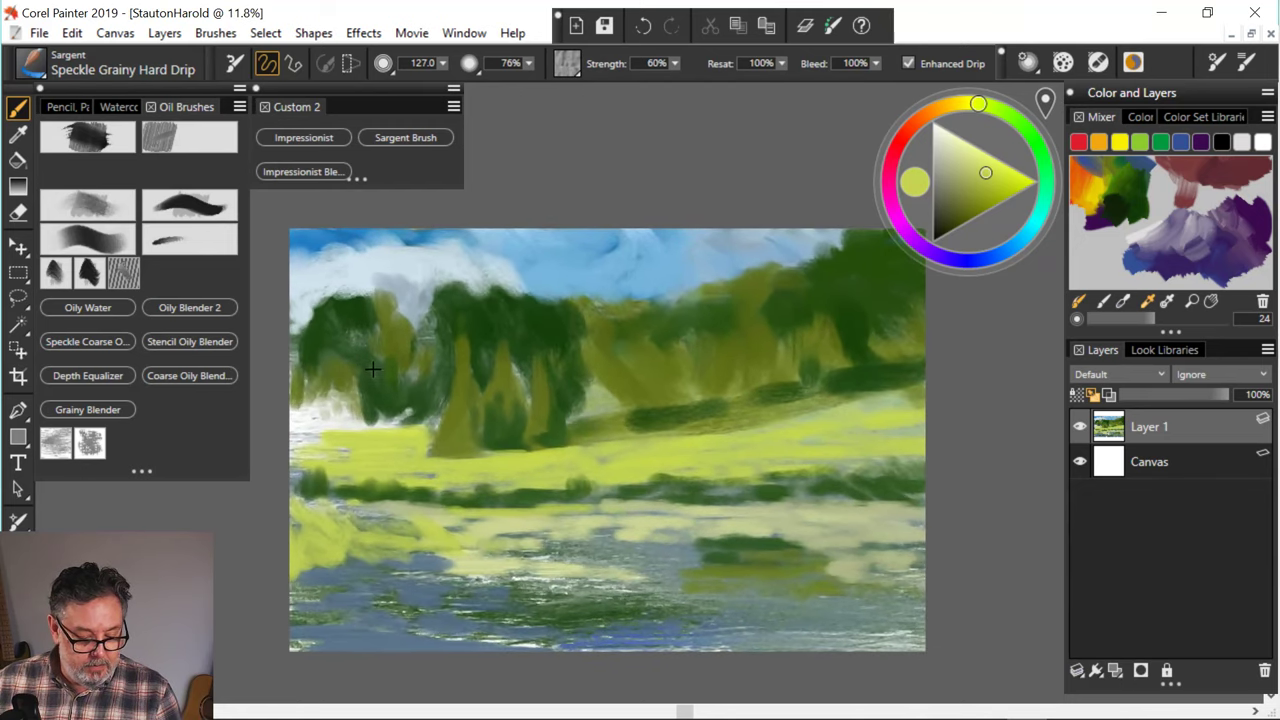
scroll(372, 369, "up", 1)
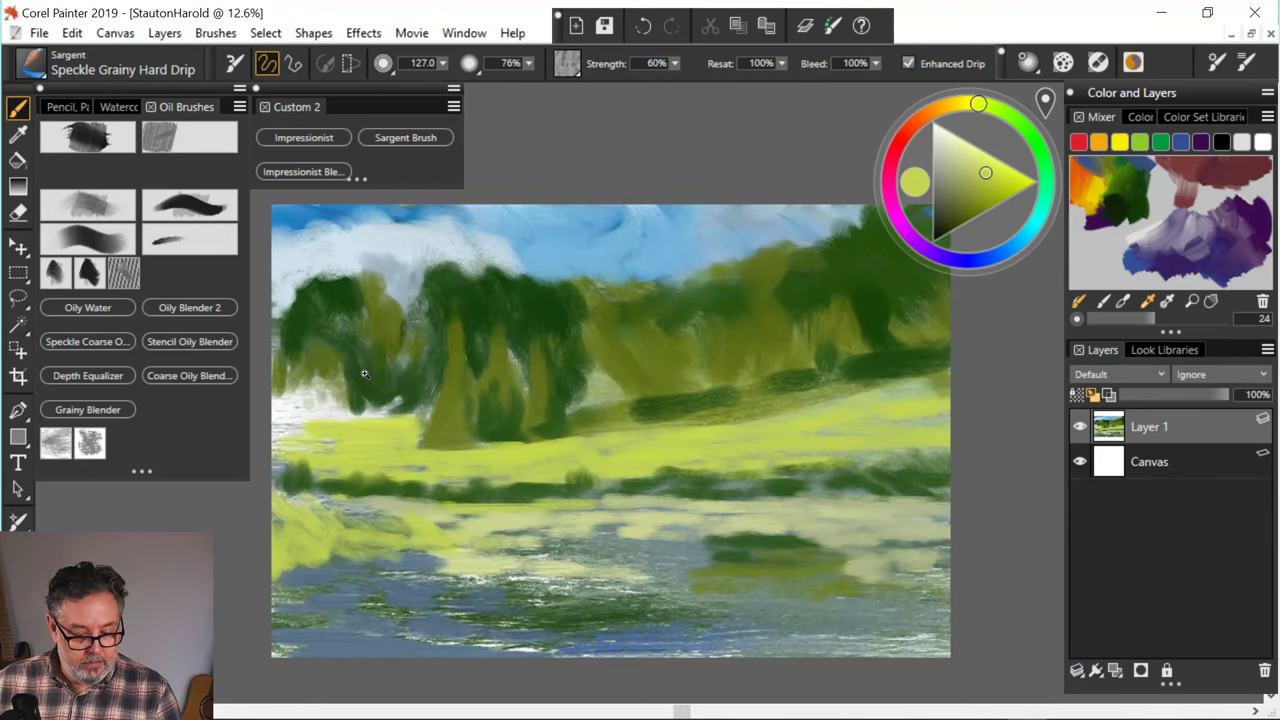
scroll(365, 373, "up", 2)
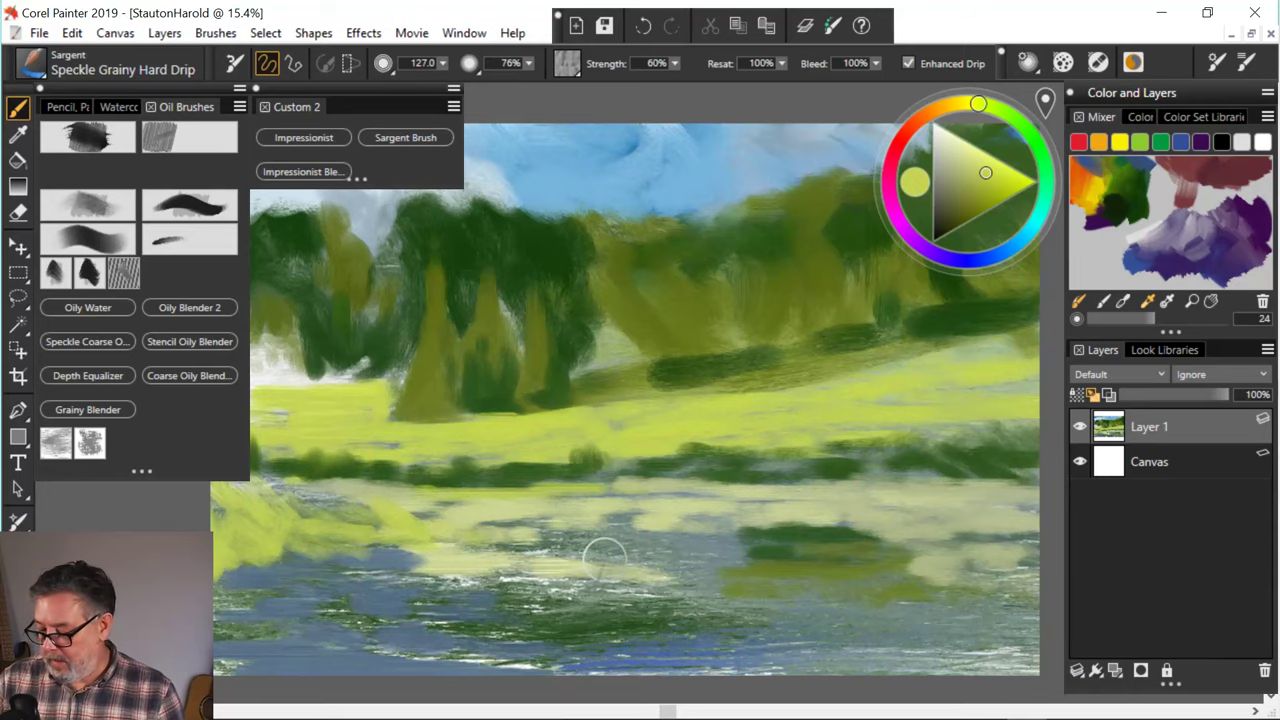
key("Tab")
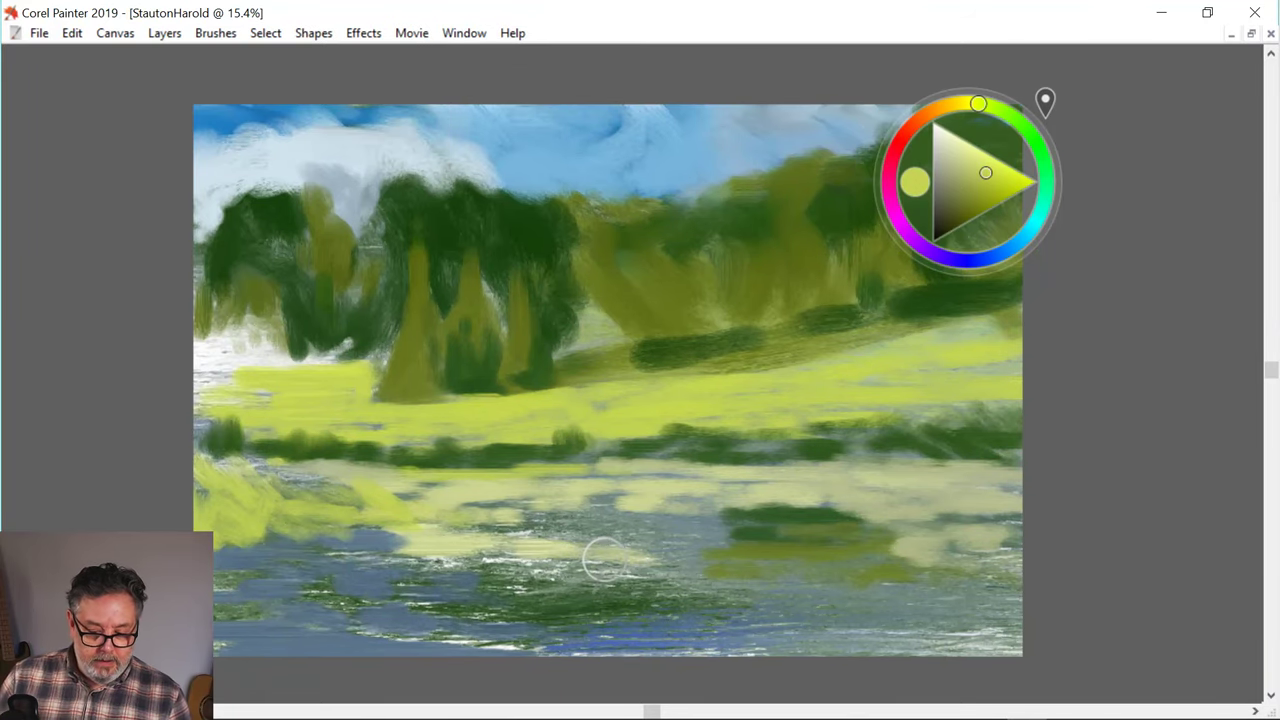
mouse_move(1002, 132)
left_mouse_down()
mouse_move(1095, 148)
mouse_move(1166, 132)
left_mouse_up()
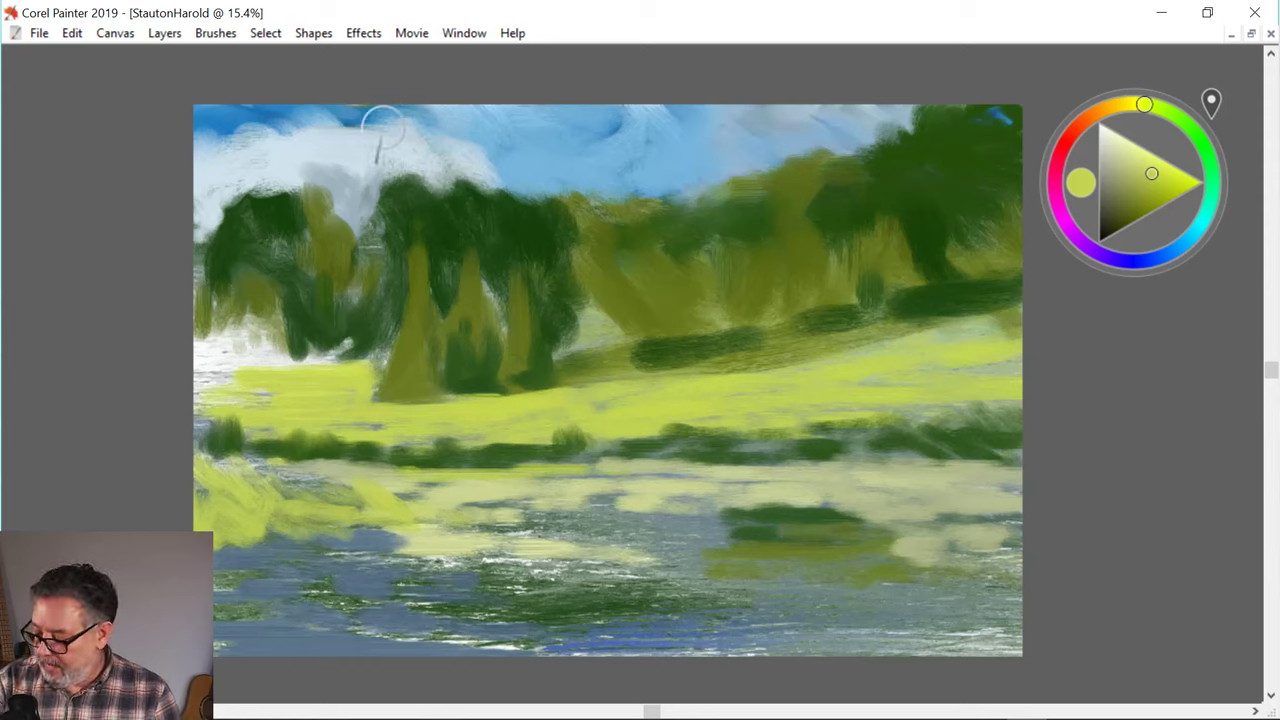
- Sample pale cloud white and paint a new cloud into the dip of the tree line, just right of centre
left_click(548, 170, "alt")
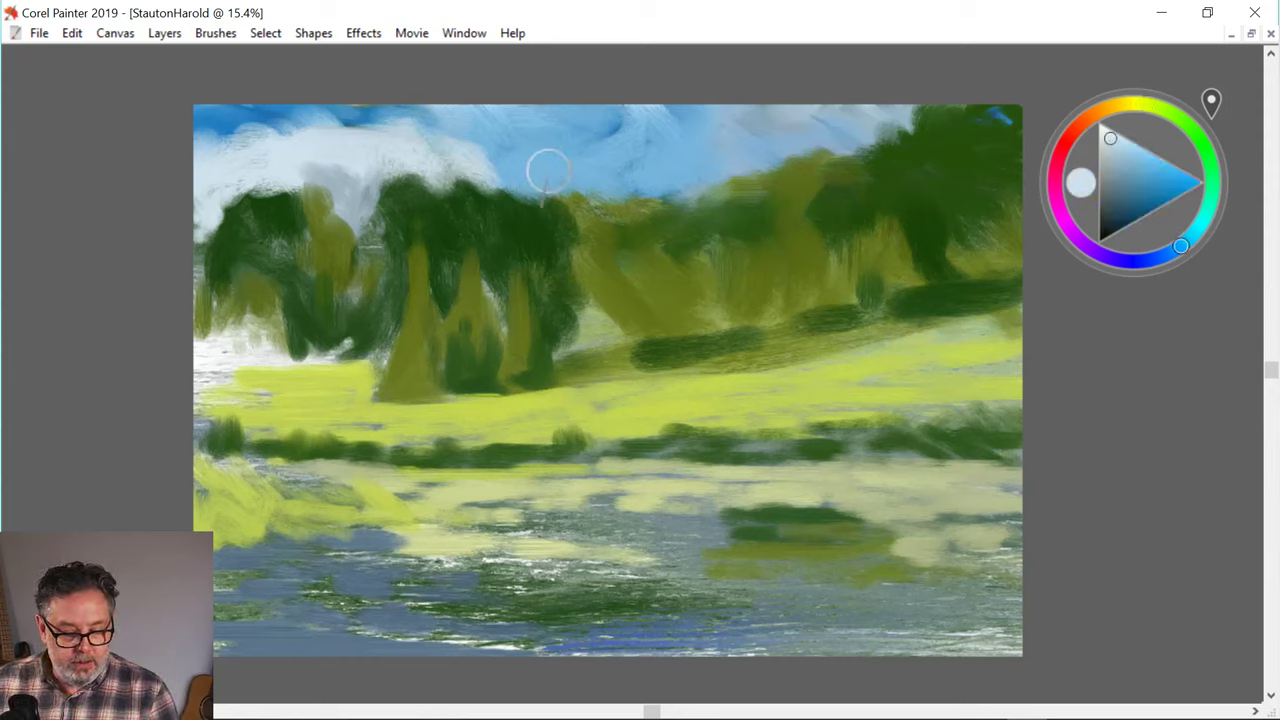
mouse_move(592, 183)
left_mouse_down()
mouse_move(652, 180)
mouse_move(585, 186)
mouse_move(625, 205)
mouse_move(595, 200)
mouse_move(628, 240)
mouse_move(650, 198)
mouse_move(690, 203)
mouse_move(650, 234)
mouse_move(648, 205)
mouse_move(654, 218)
mouse_move(703, 186)
left_mouse_up()
left_click(464, 118, "alt")
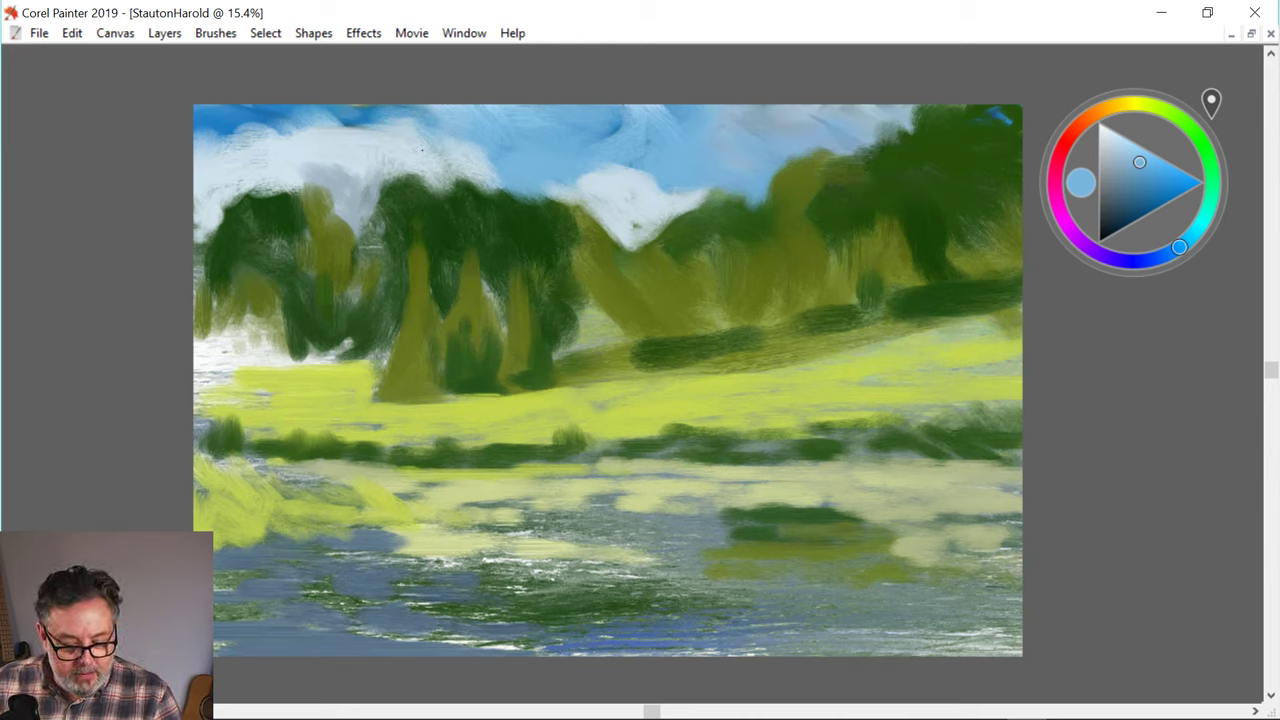
left_click_drag(631, 218, 639, 226)
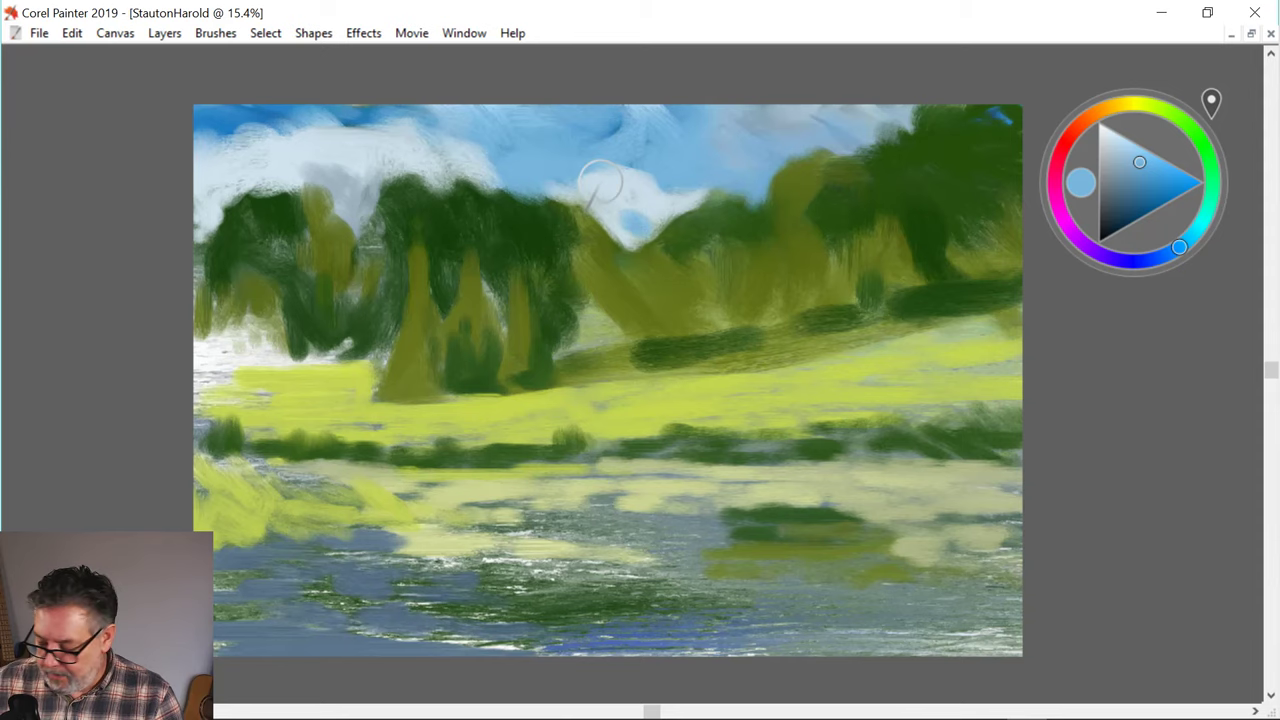
left_click(407, 120, "alt")
key("ctrl+z")
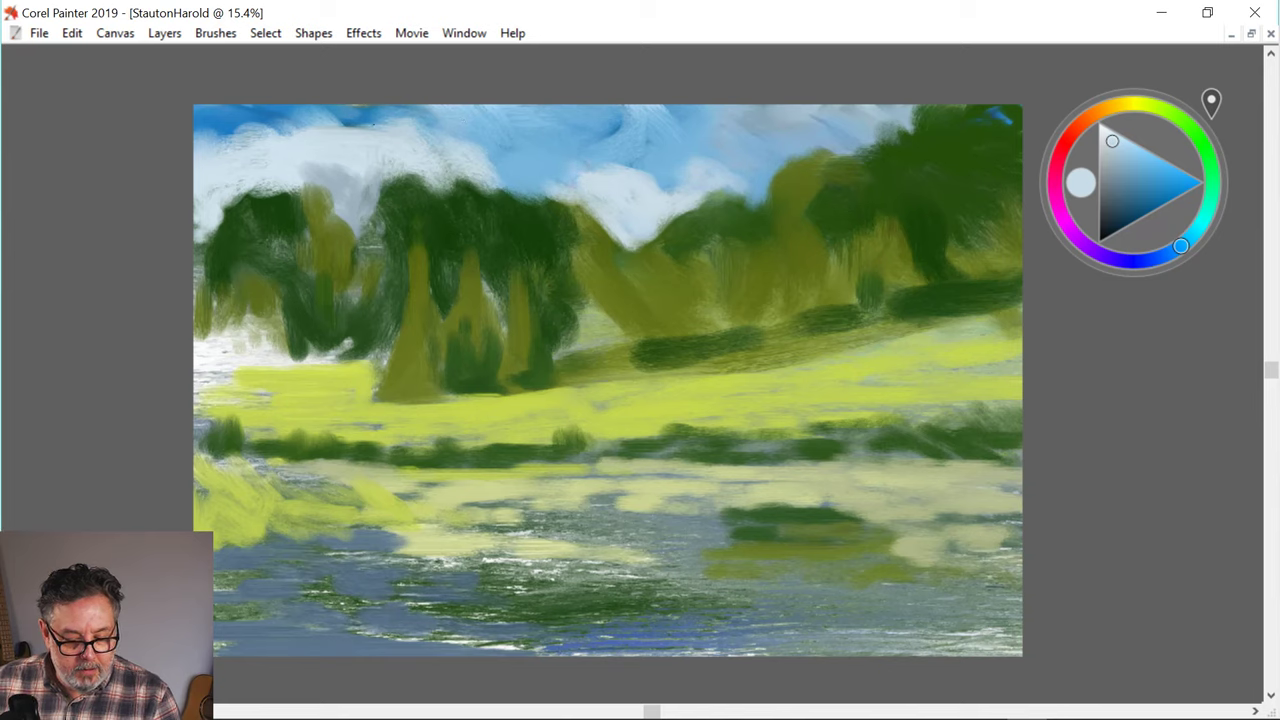
- Blend and shade the new cloud's base with sampled sky and cloud grays, and fill the tree-line dip with olive
left_click(550, 195, "alt")
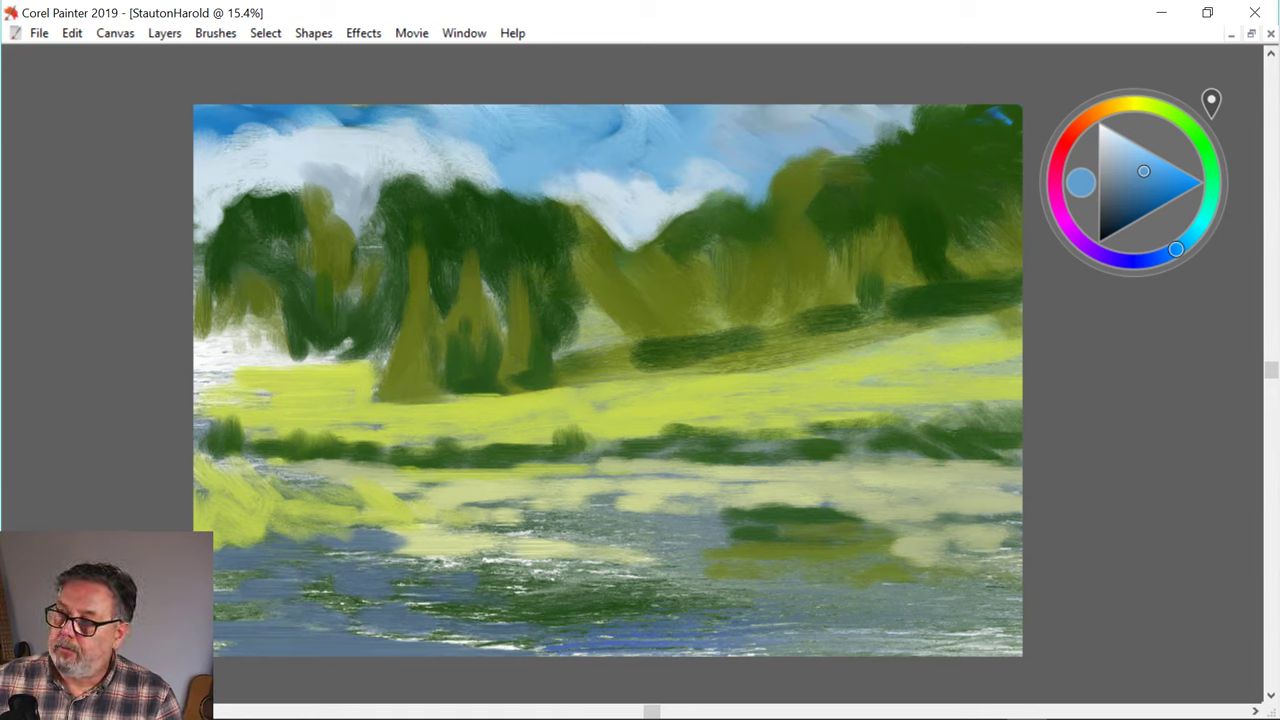
left_click(488, 165, "alt")
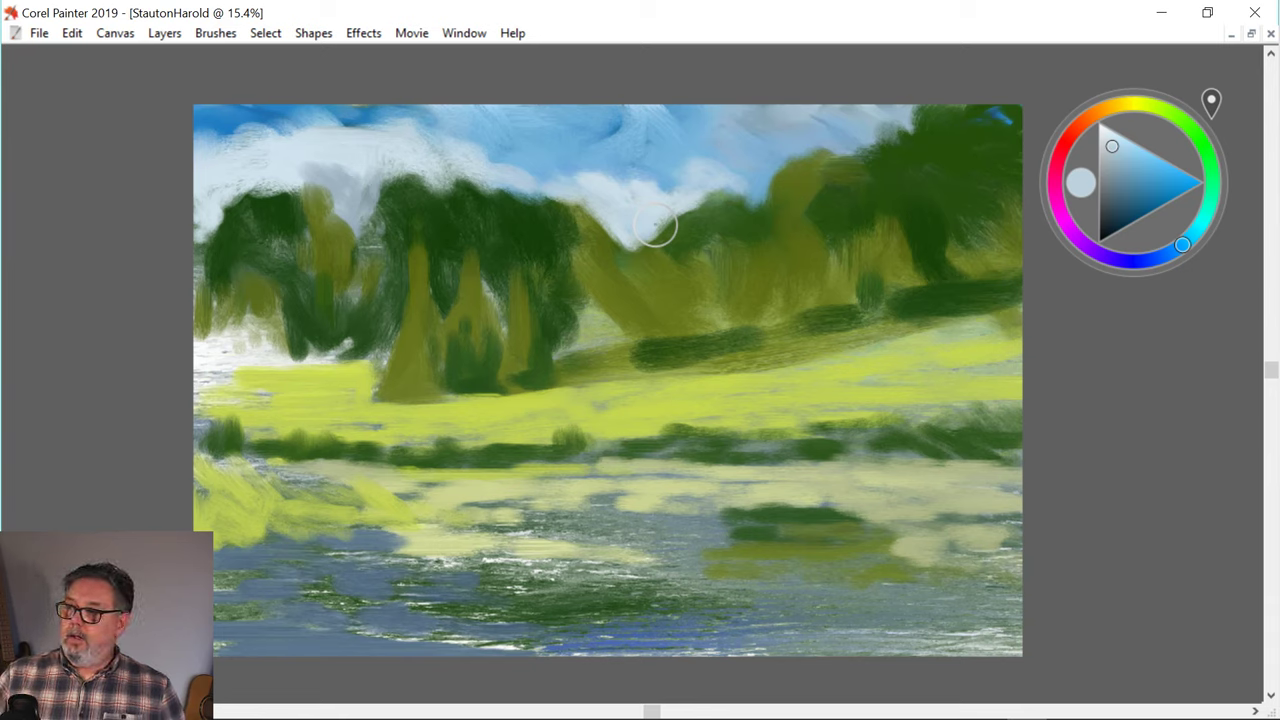
left_click(243, 131, "alt")
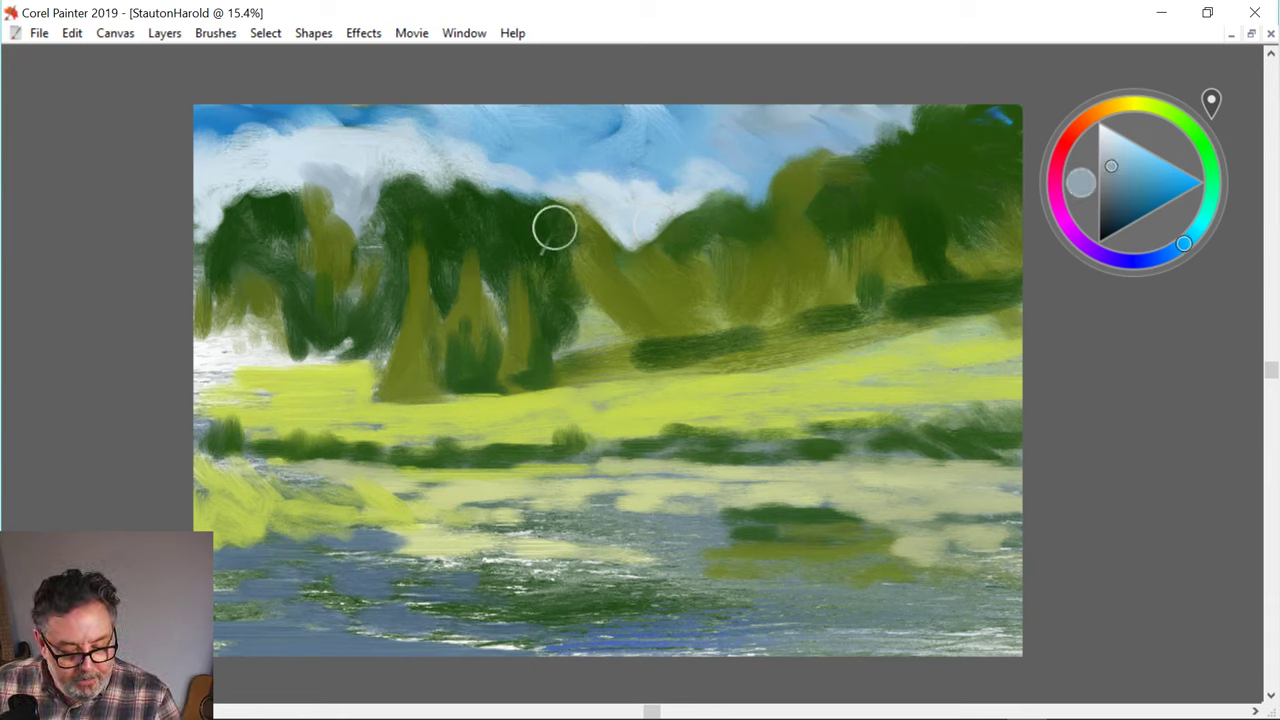
left_click_drag(640, 222, 657, 215)
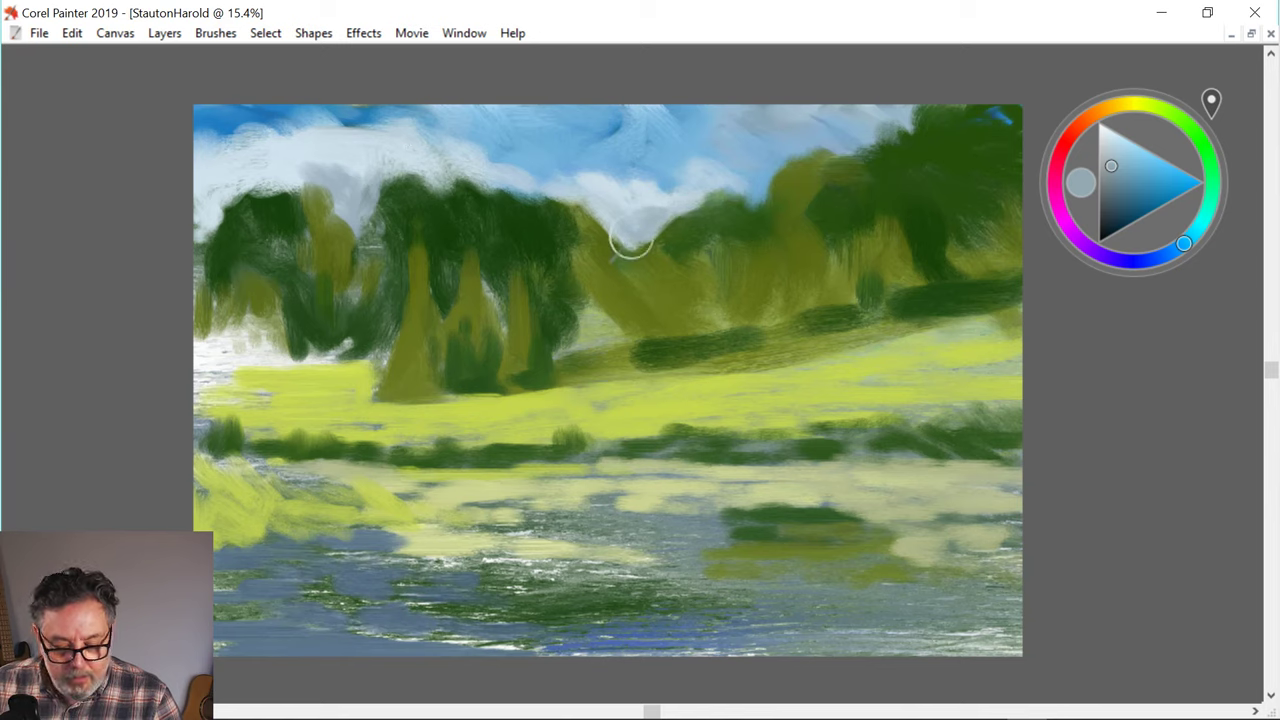
left_click(439, 177, "alt")
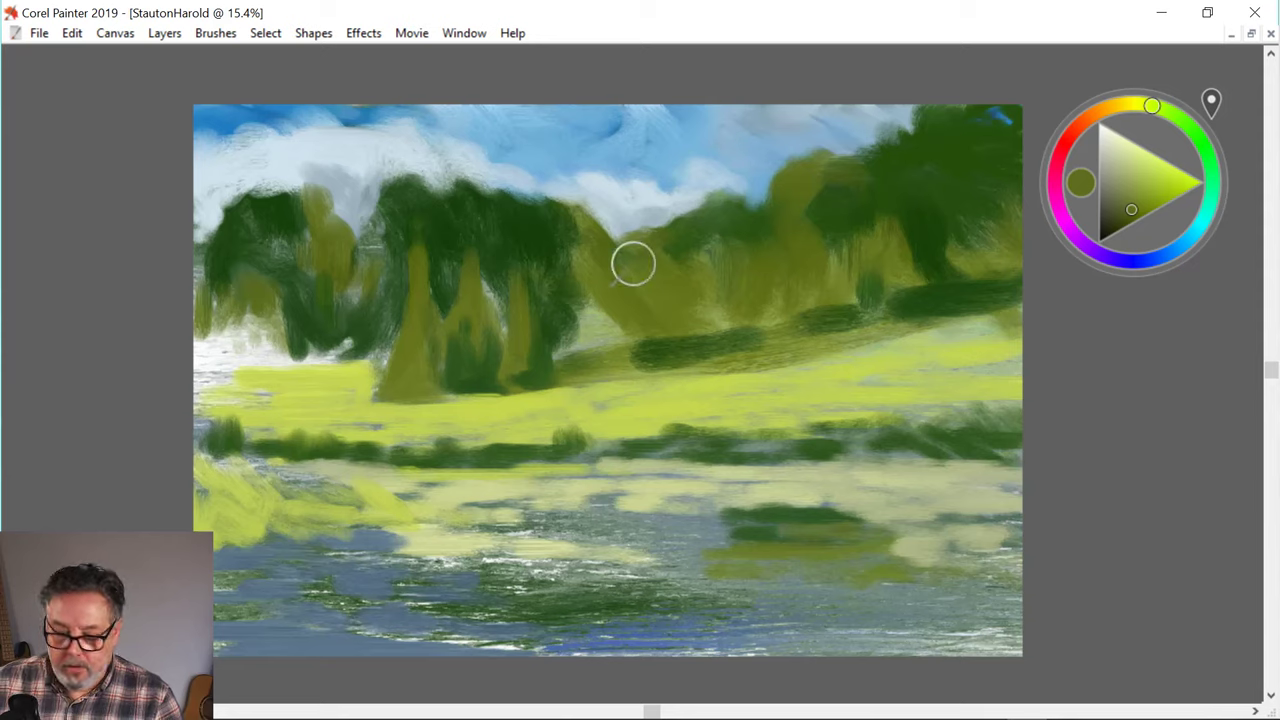
- Pick a pale grayish yellow-green and paint a light vertical foliage patch among the olive trees right of centre
left_click(758, 107, "alt")
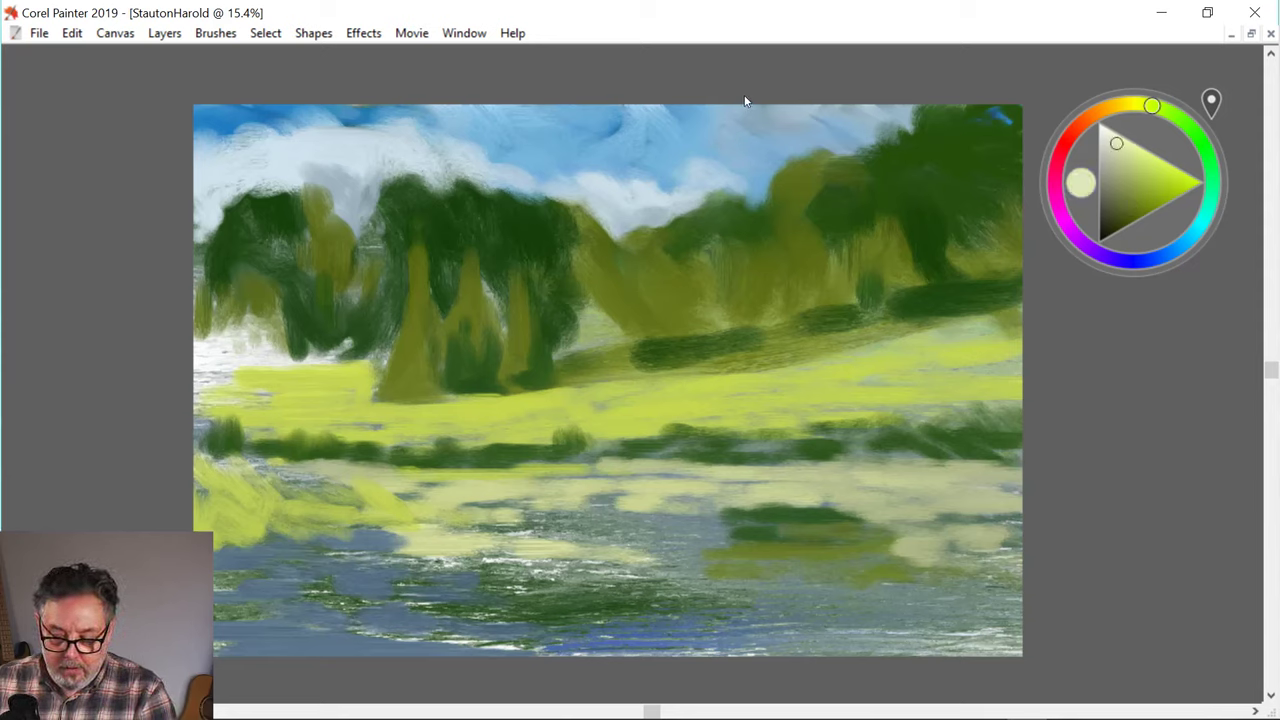
left_click(737, 102, "alt")
mouse_move(640, 230)
left_mouse_down()
mouse_move(649, 251)
mouse_move(671, 229)
mouse_move(658, 265)
mouse_move(672, 275)
mouse_move(655, 300)
mouse_move(667, 234)
mouse_move(648, 276)
mouse_move(648, 256)
mouse_move(648, 310)
mouse_move(668, 298)
mouse_move(656, 333)
mouse_move(660, 300)
mouse_move(672, 290)
mouse_move(676, 315)
mouse_move(684, 285)
left_mouse_up()
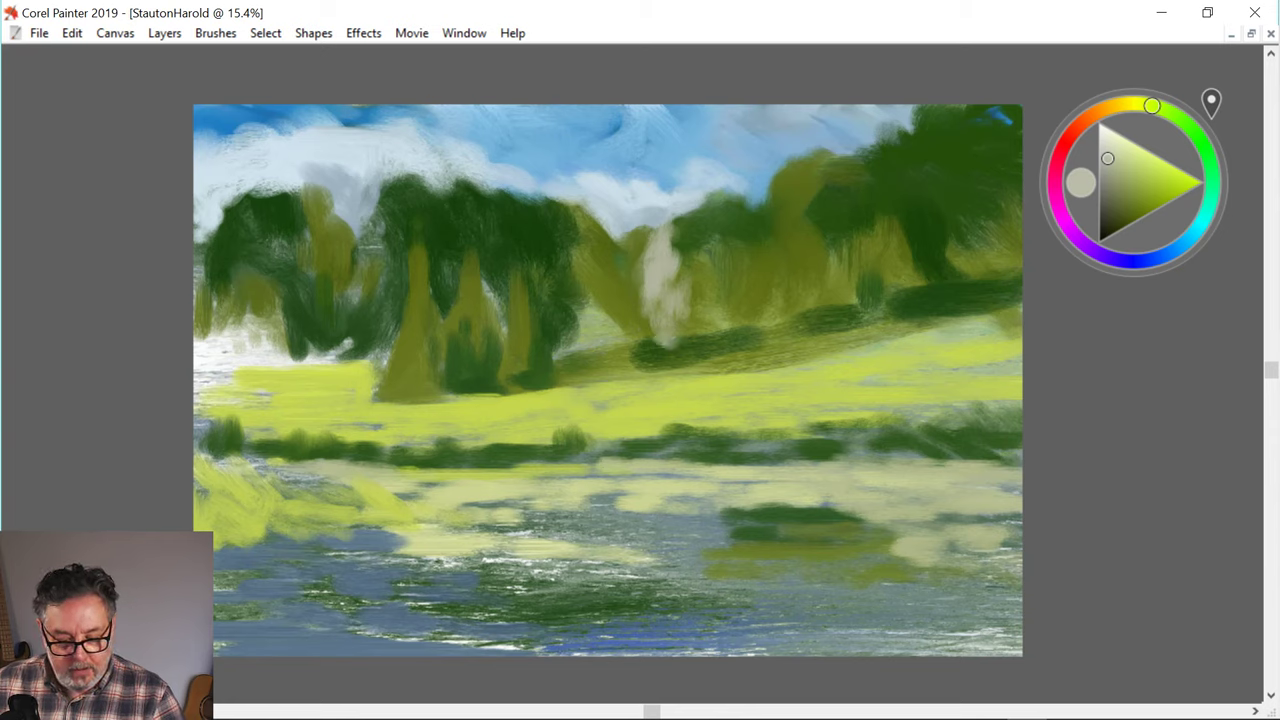
left_click_drag(686, 262, 686, 288)
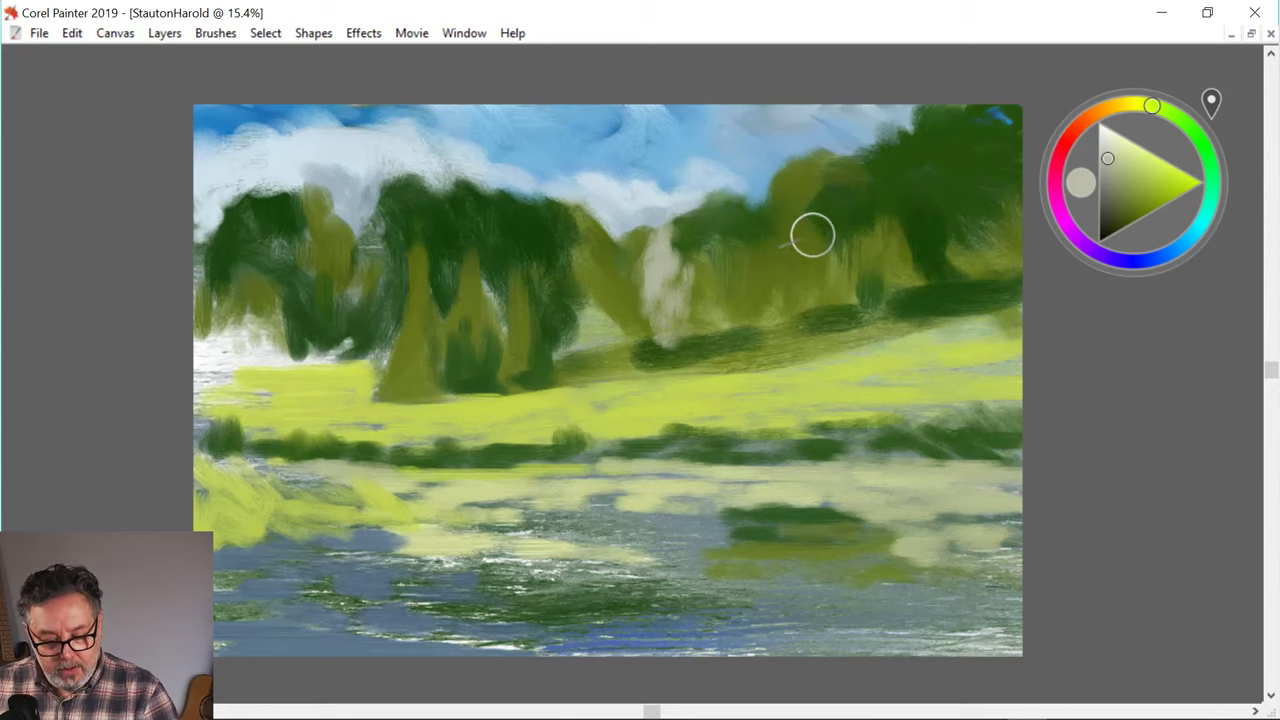
- Paint two more pale gray-green foliage patches with short vertical strokes farther right among the olive trees
mouse_move(811, 228)
left_mouse_down()
mouse_move(806, 256)
mouse_move(784, 258)
mouse_move(804, 264)
left_mouse_up()
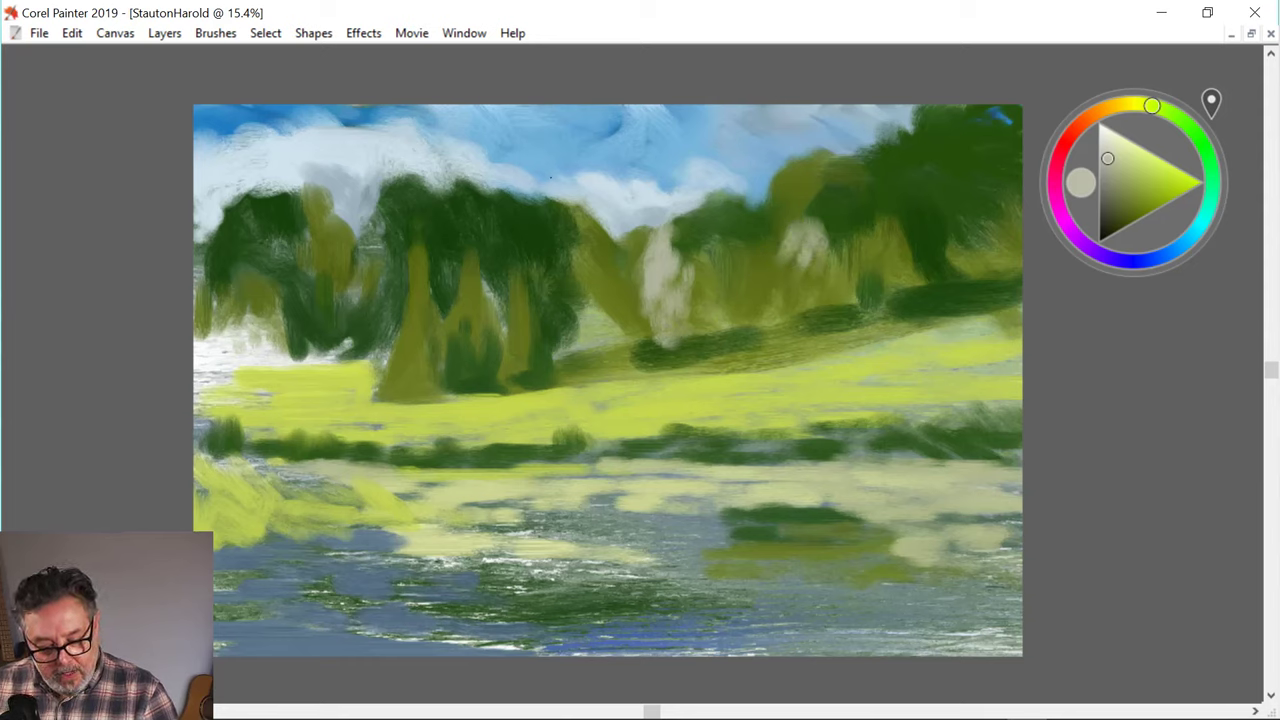
mouse_move(808, 254)
left_mouse_down()
mouse_move(815, 274)
mouse_move(781, 284)
left_mouse_up()
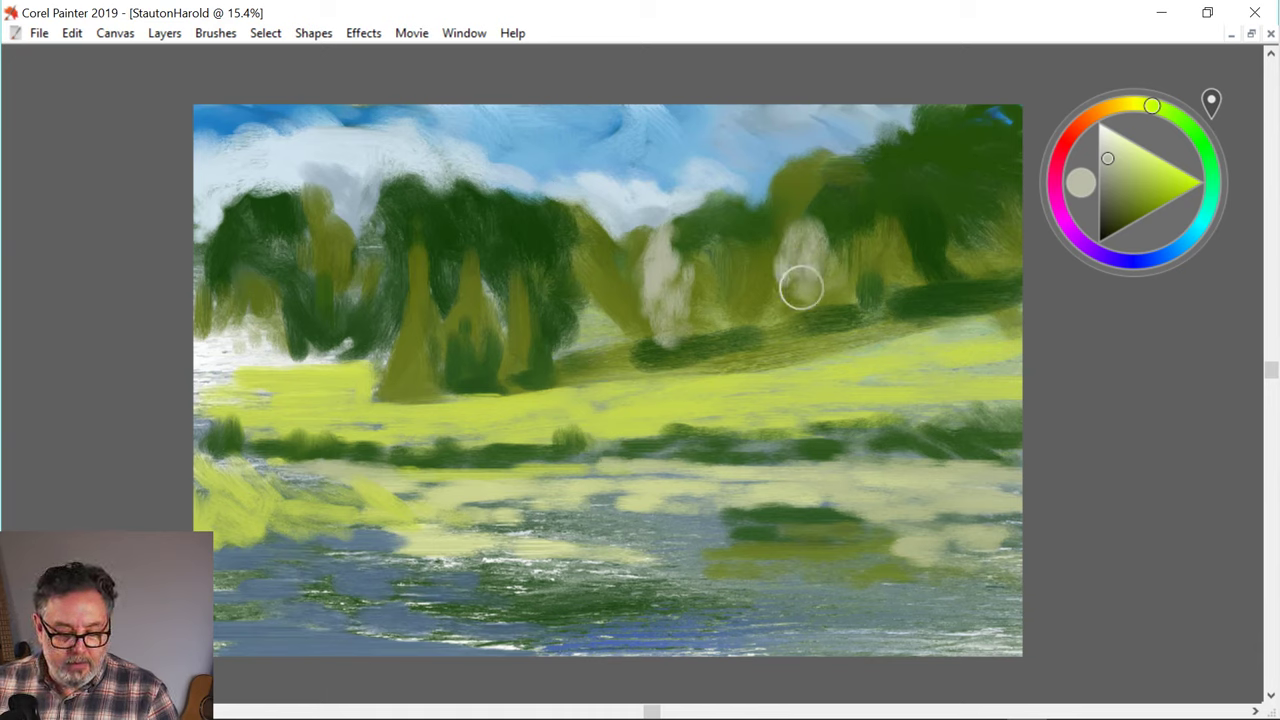
left_click_drag(791, 221, 786, 235)
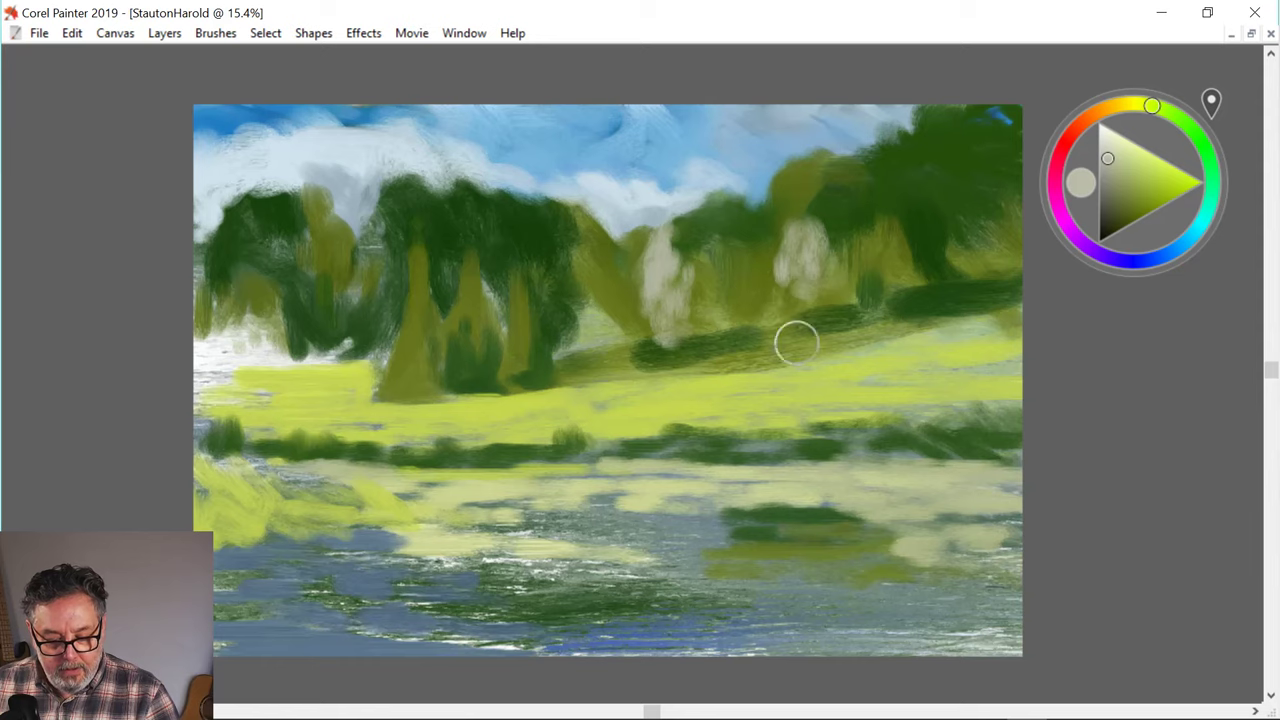
mouse_move(753, 236)
left_mouse_down()
mouse_move(768, 260)
mouse_move(748, 240)
mouse_move(735, 280)
mouse_move(772, 288)
left_mouse_up()
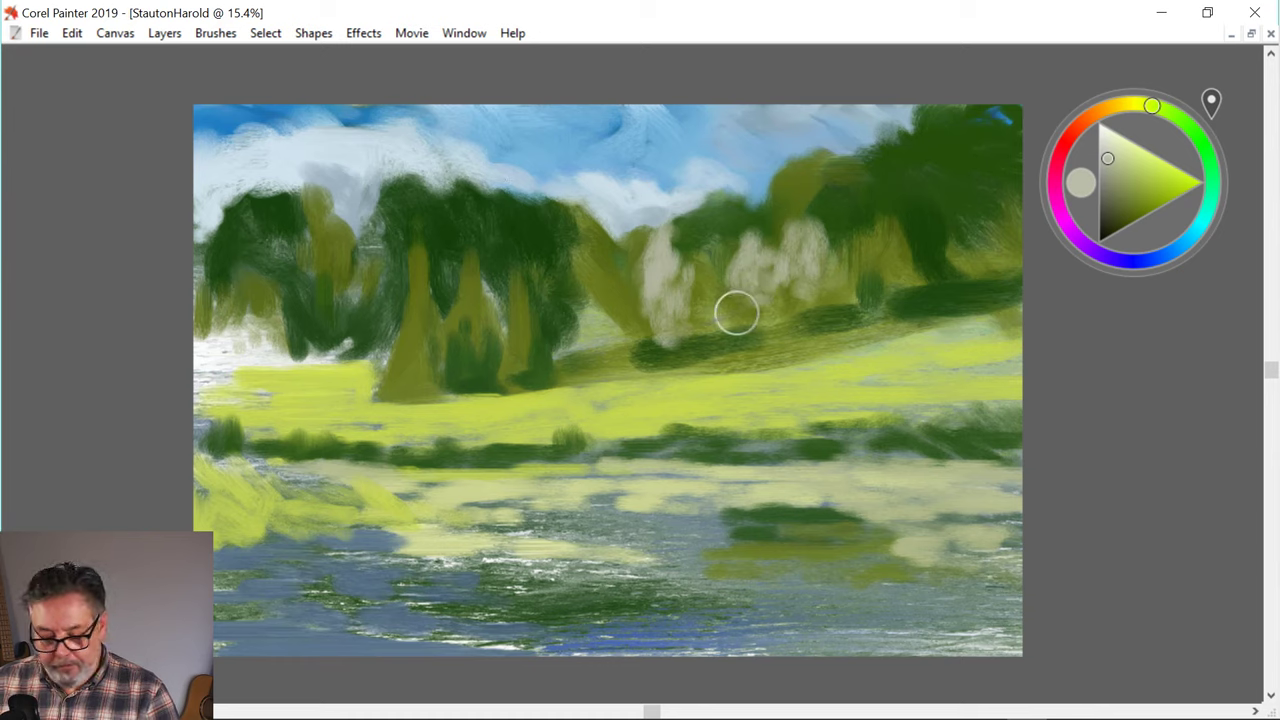
mouse_move(744, 301)
left_mouse_down()
mouse_move(749, 274)
mouse_move(774, 284)
mouse_move(769, 275)
mouse_move(784, 304)
mouse_move(741, 306)
left_mouse_up()
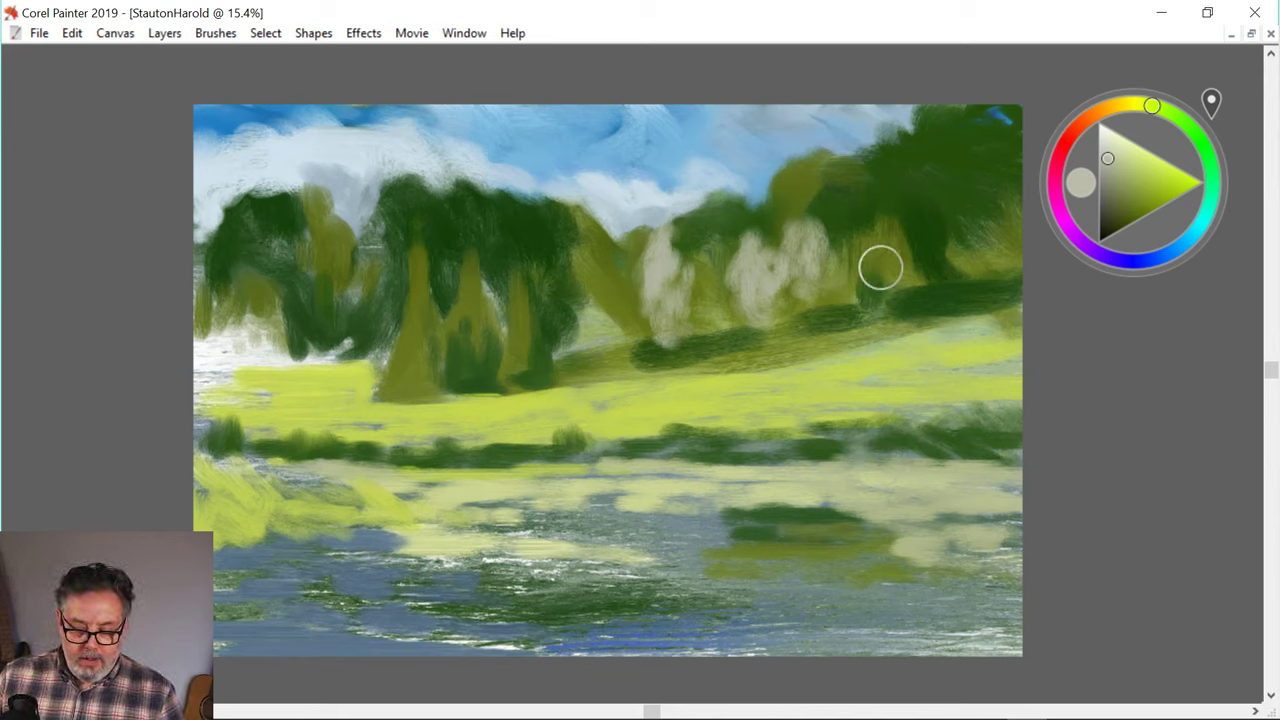
- Add a new empty layer above Layer 1 and return to the view without panels
key("Tab")
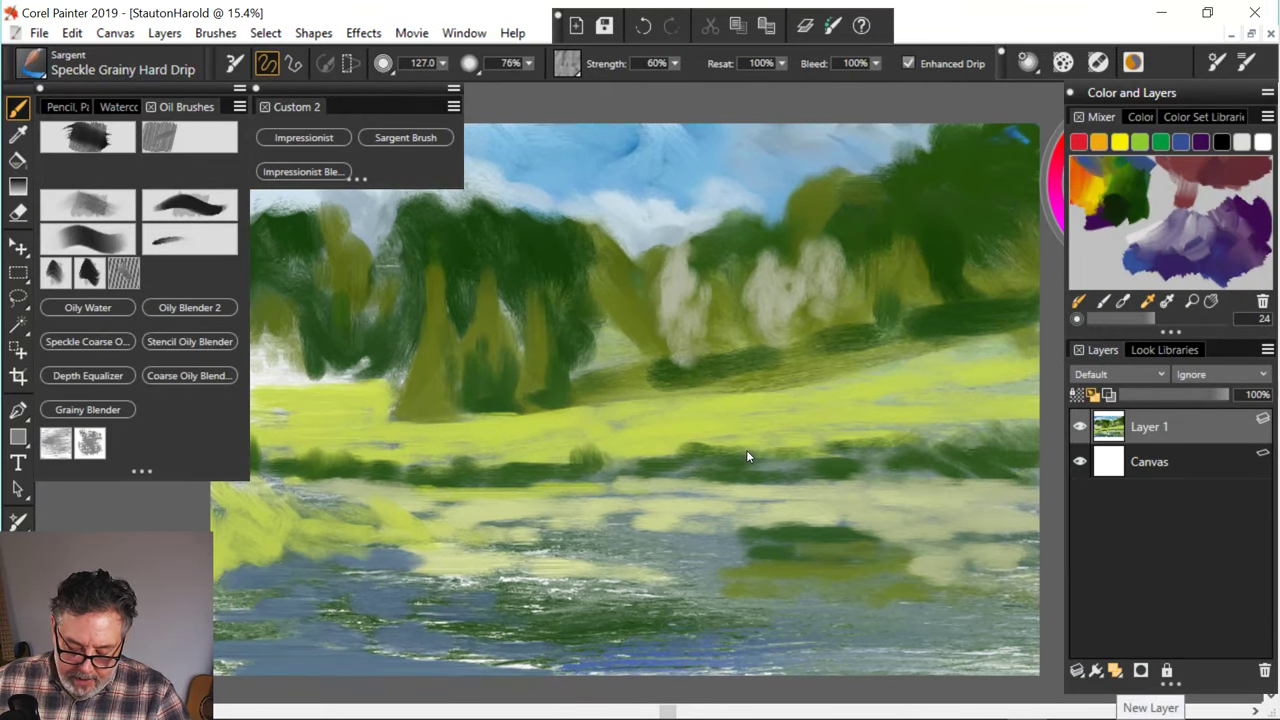
key("ctrl+shift+n")
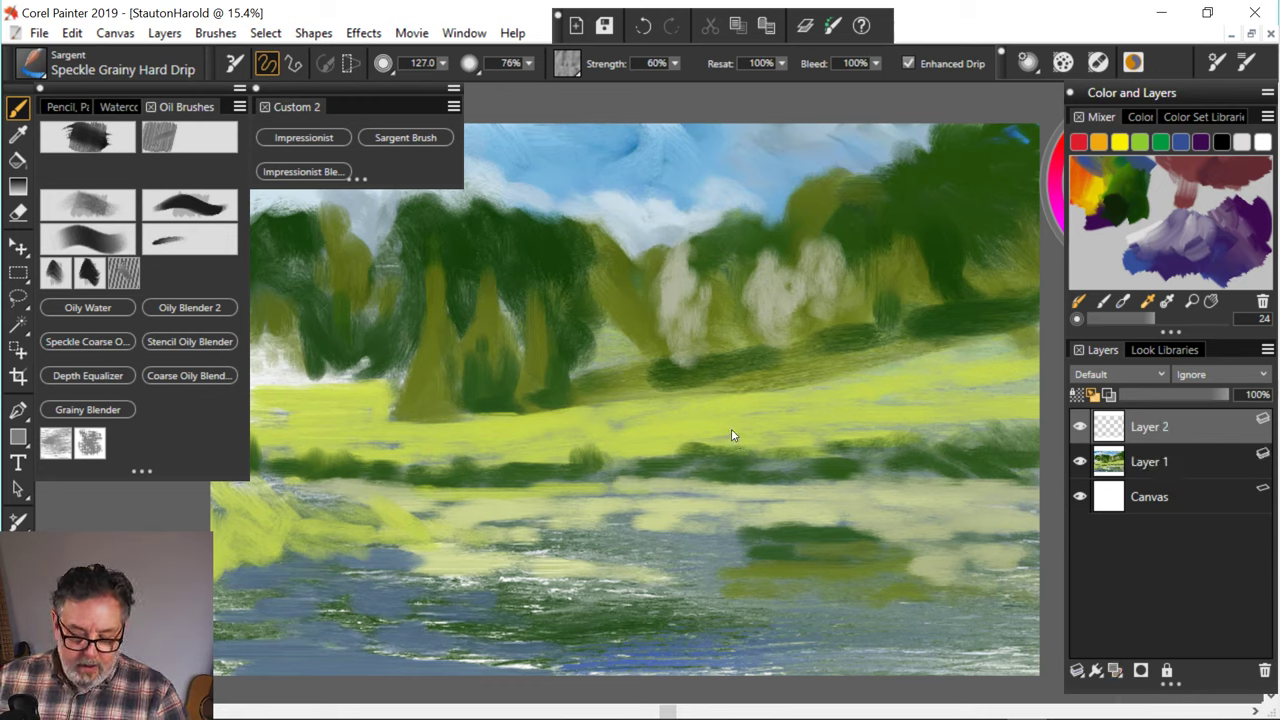
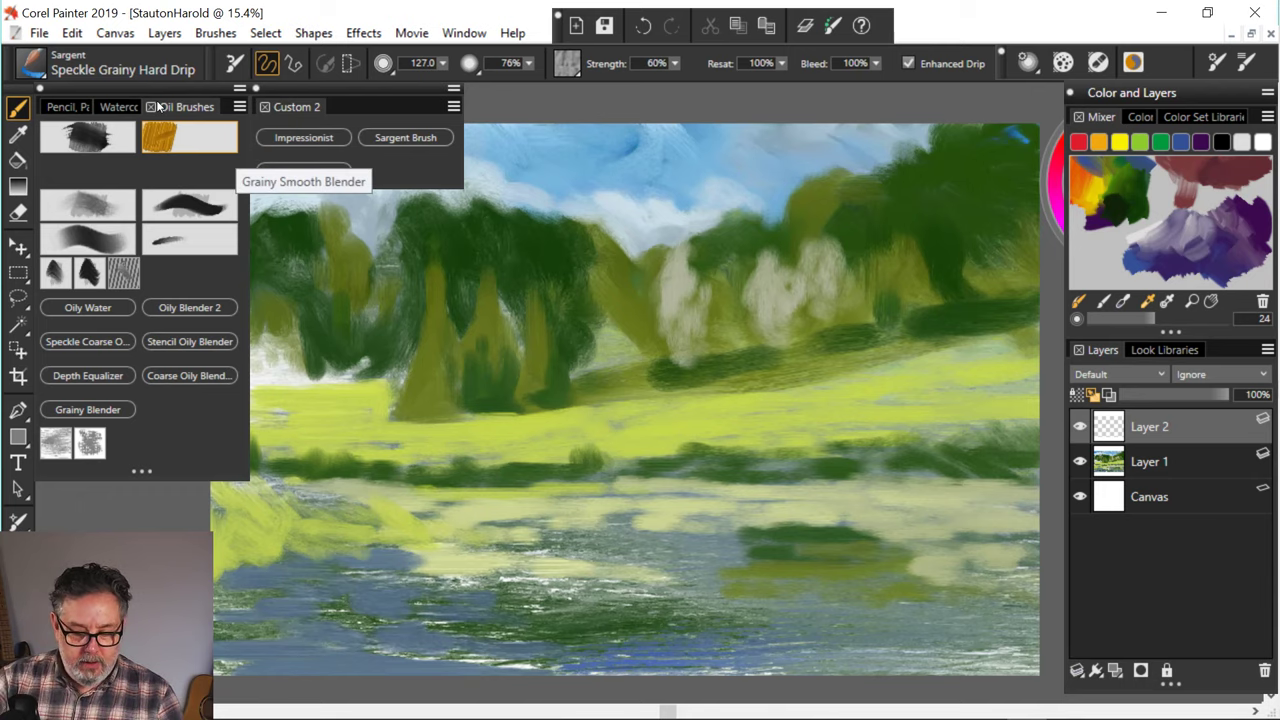
key("Tab")
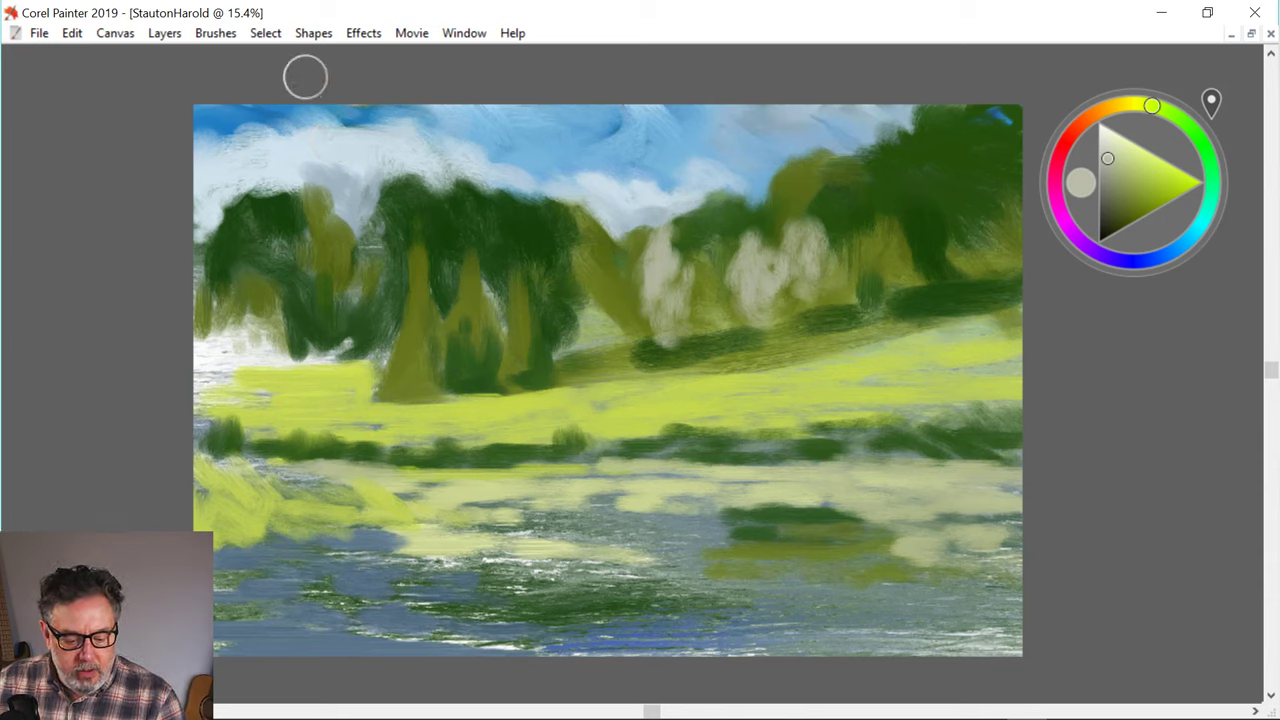
- Sample the dark green of the central trees and paint foliage along the right edge of that tree group
mouse_move(338, 163)
left_mouse_down()
mouse_move(453, 163)
mouse_move(348, 163)
mouse_move(491, 200)
mouse_move(351, 164)
left_mouse_up()
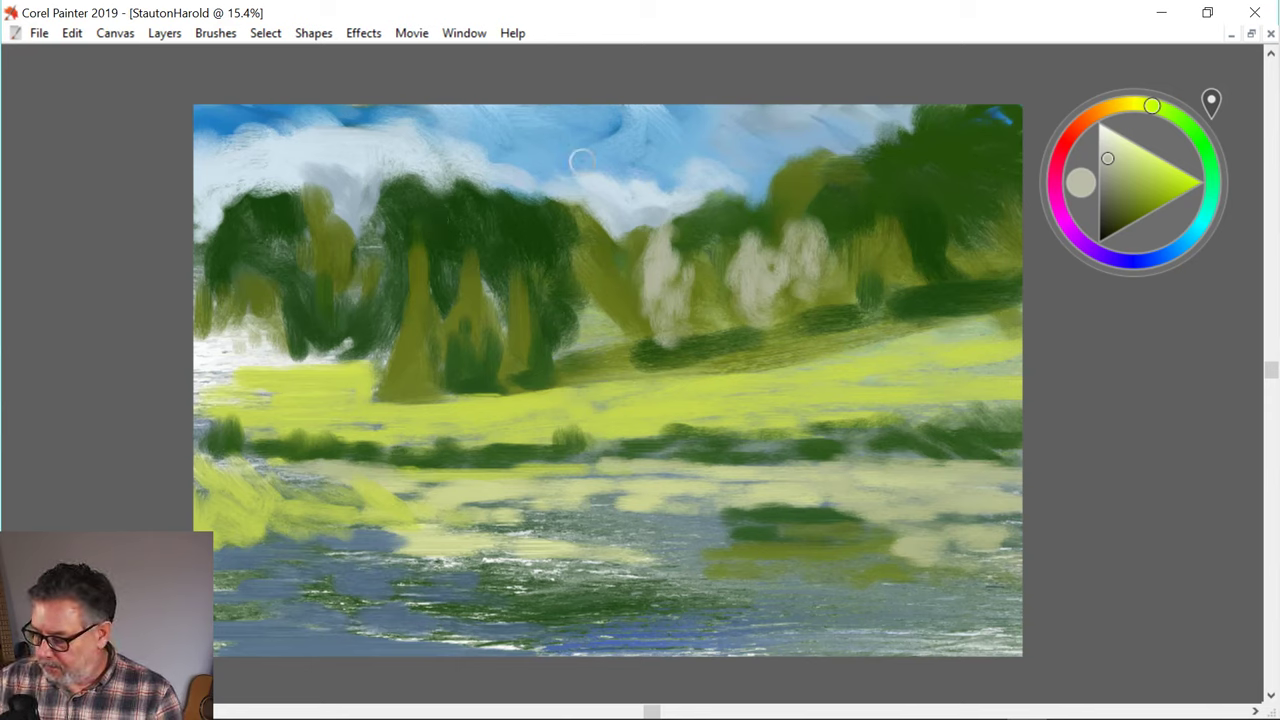
left_click(460, 217, "alt")
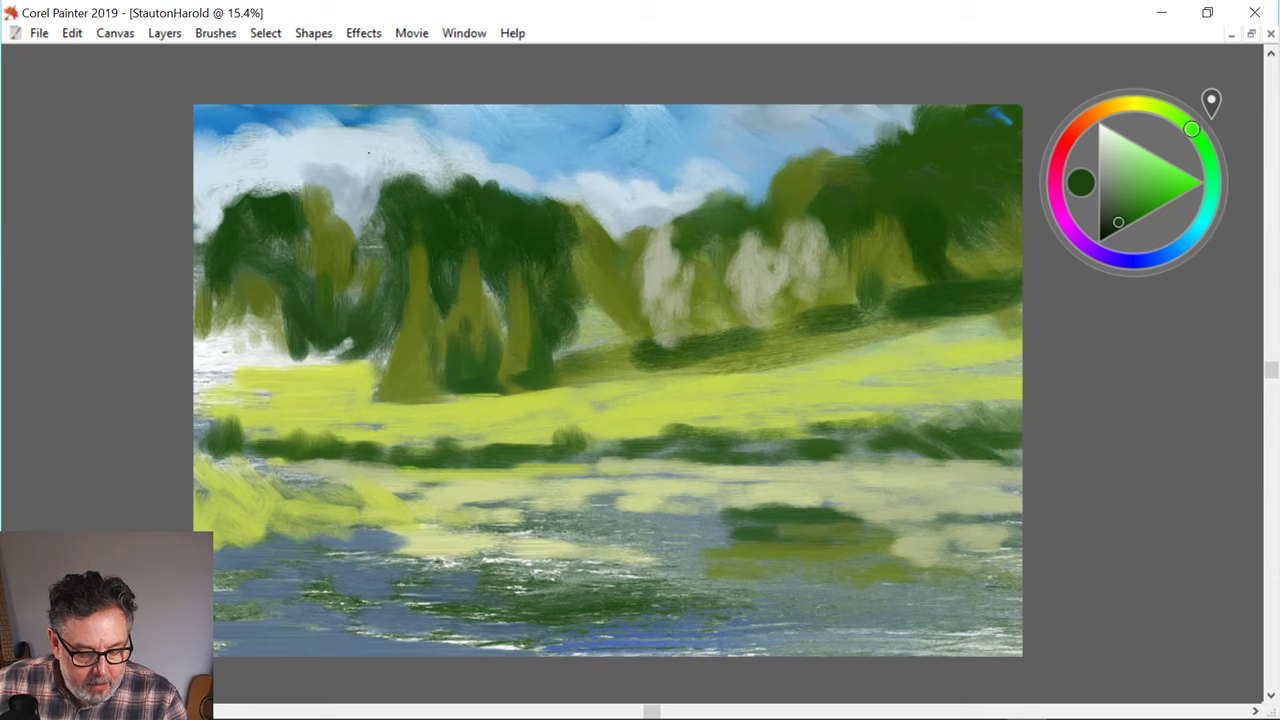
mouse_move(573, 248)
left_mouse_down()
mouse_move(584, 270)
mouse_move(572, 256)
left_mouse_up()
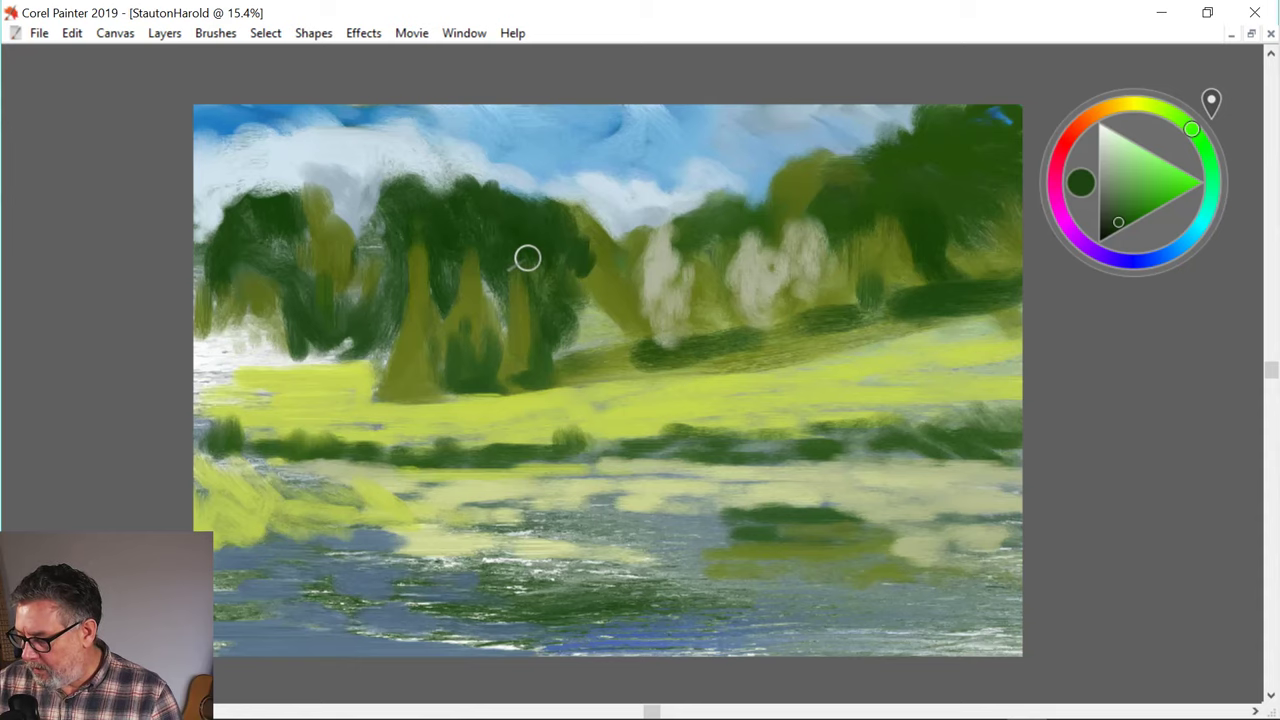
- Switch to the Impressionist brush and return to the uncluttered canvas view
key("Tab")
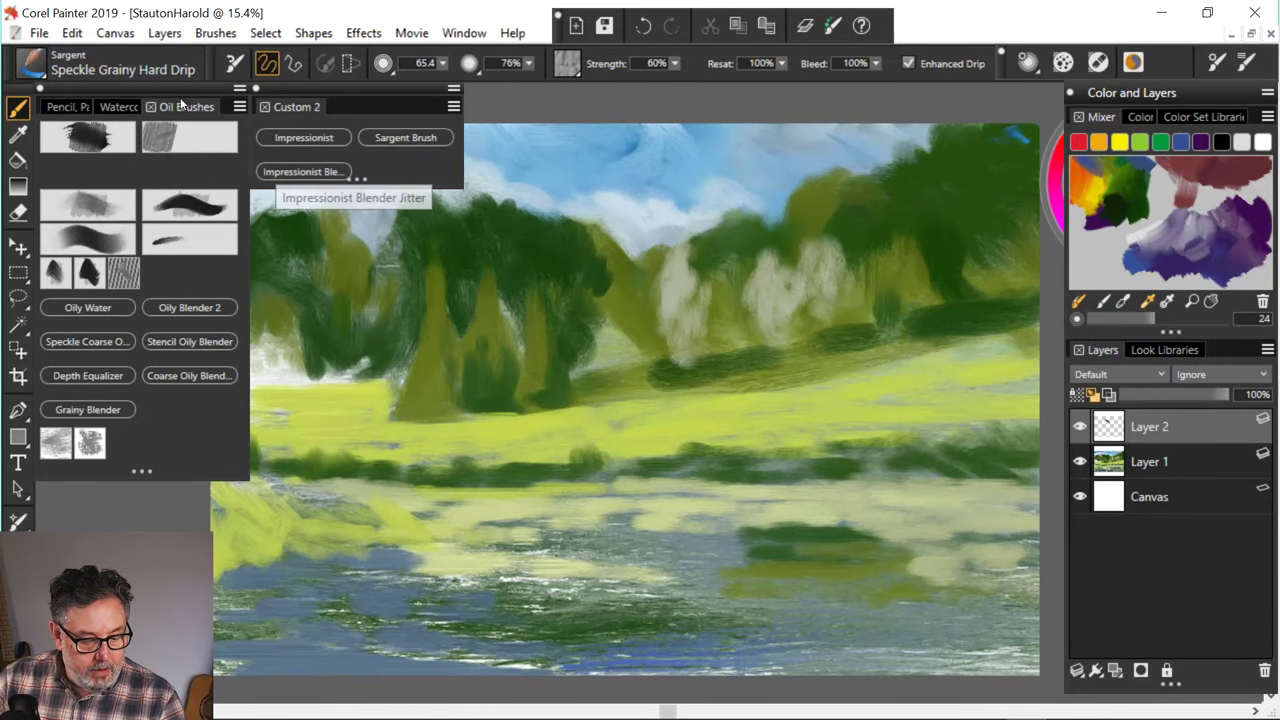
left_click(303, 137)
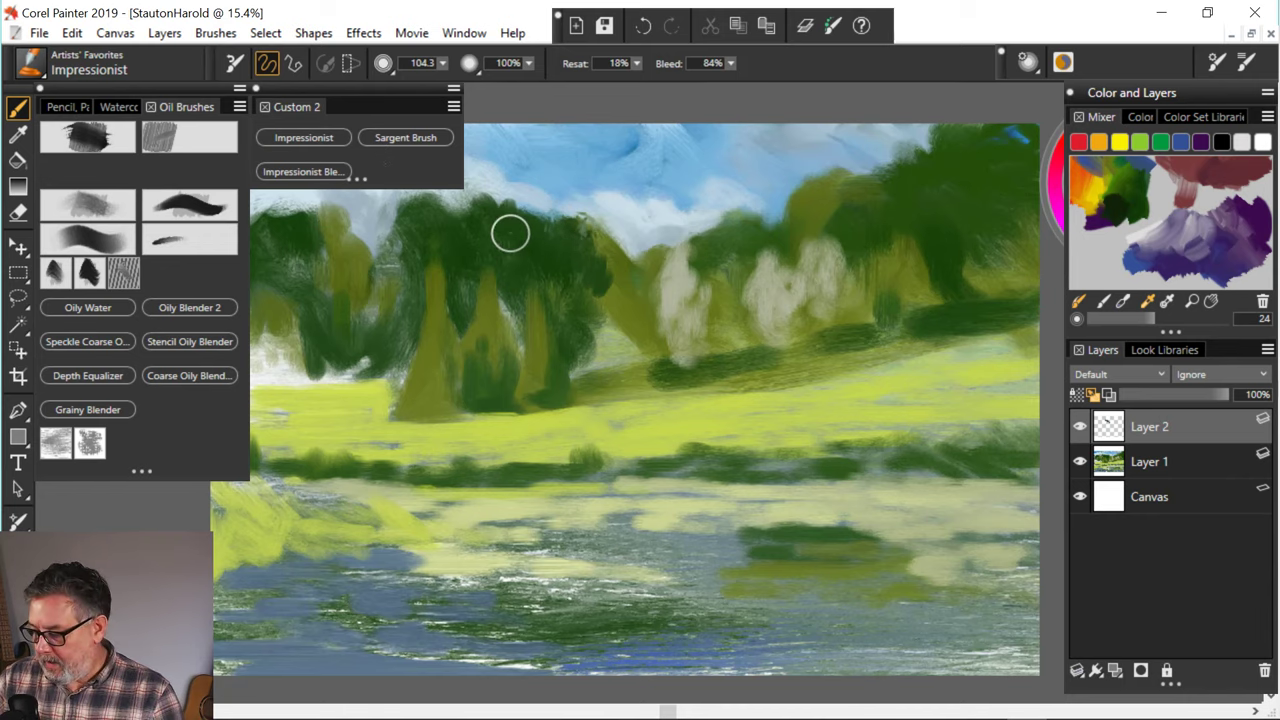
key("Tab")
key("ctrl+alt+1")
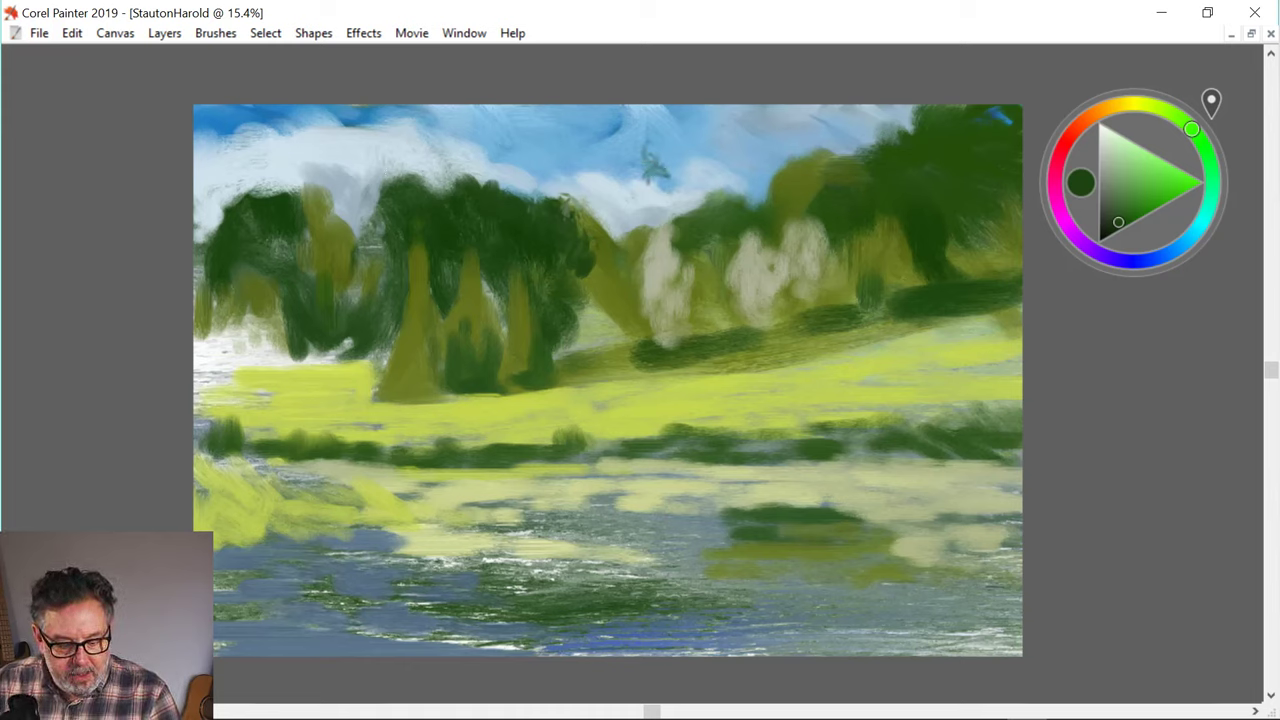
- Test the Impressionist brush with a dark green foliage dab in the sky, and undo the test strokes
mouse_move(652, 168)
left_mouse_down()
mouse_move(678, 152)
mouse_move(668, 138)
mouse_move(684, 172)
mouse_move(680, 150)
mouse_move(636, 172)
mouse_move(652, 175)
left_mouse_up()
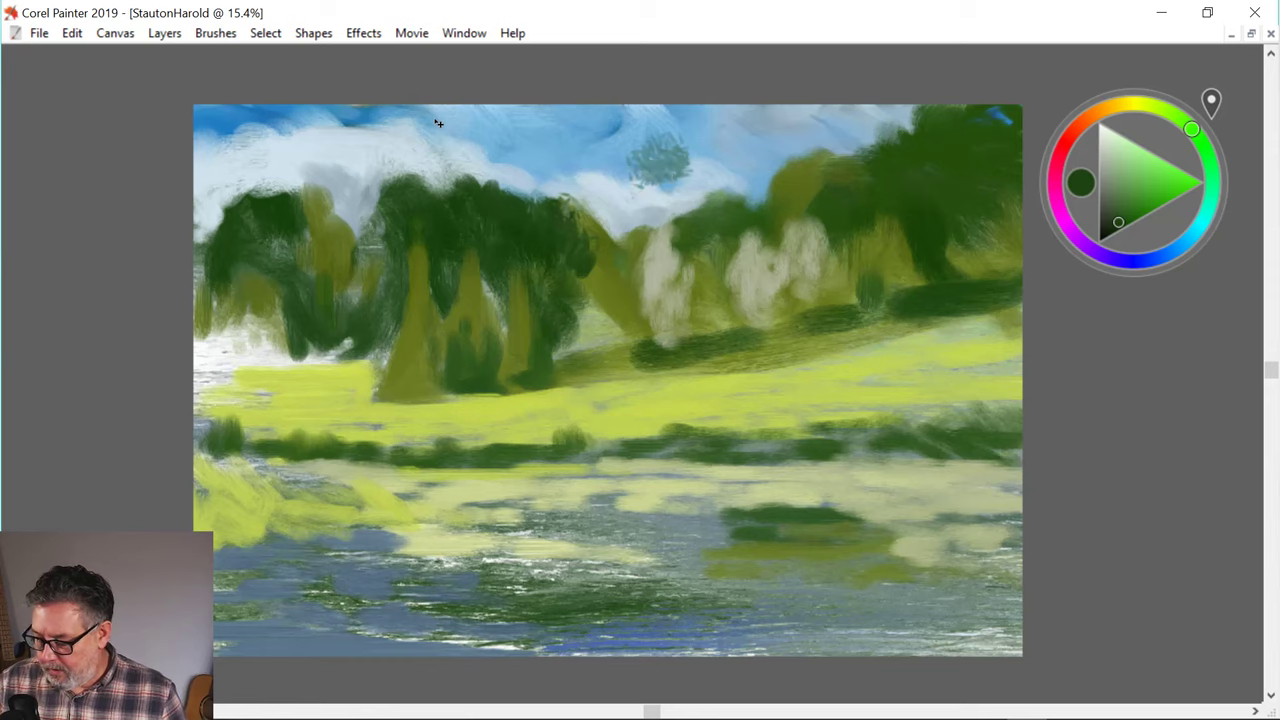
key("ctrl+z")
key("ctrl+z")
key("ctrl+z")
key("ctrl+z")
key("ctrl+z")
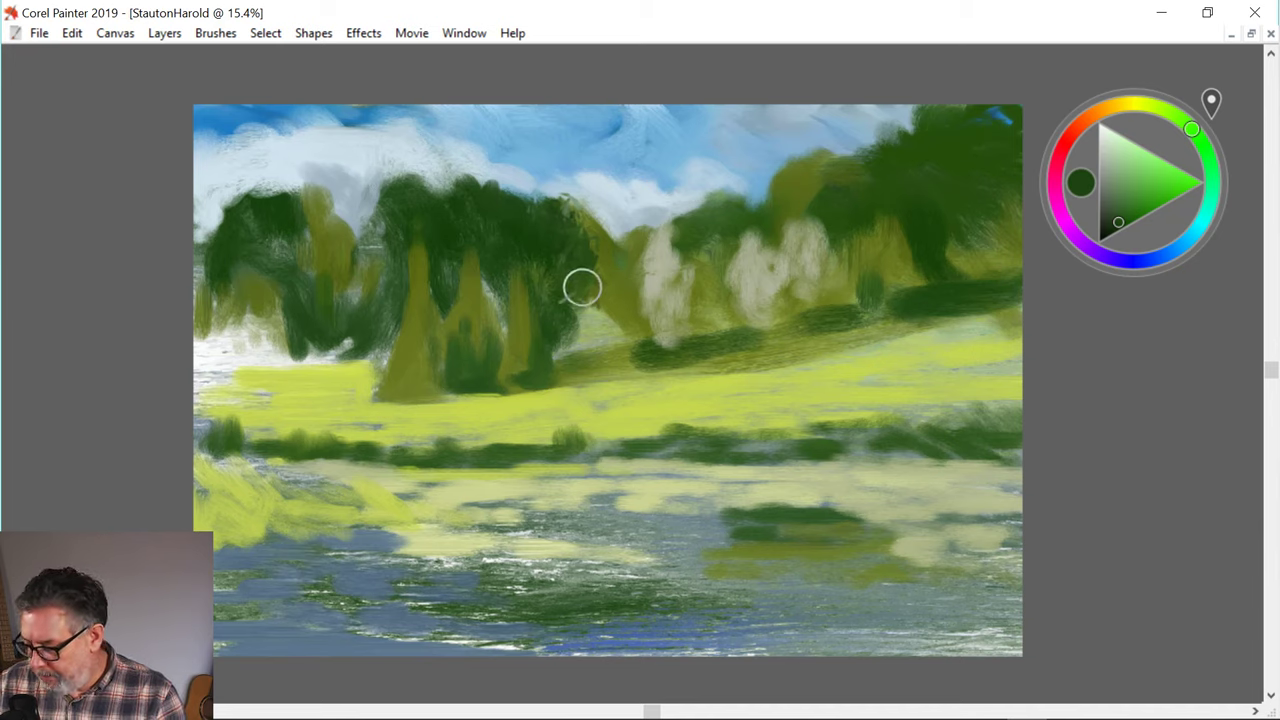
- Paint dark green leaf texture down the right side and lower edge of the central tree group
mouse_move(578, 289)
left_mouse_down()
mouse_move(609, 320)
mouse_move(593, 312)
left_mouse_up()
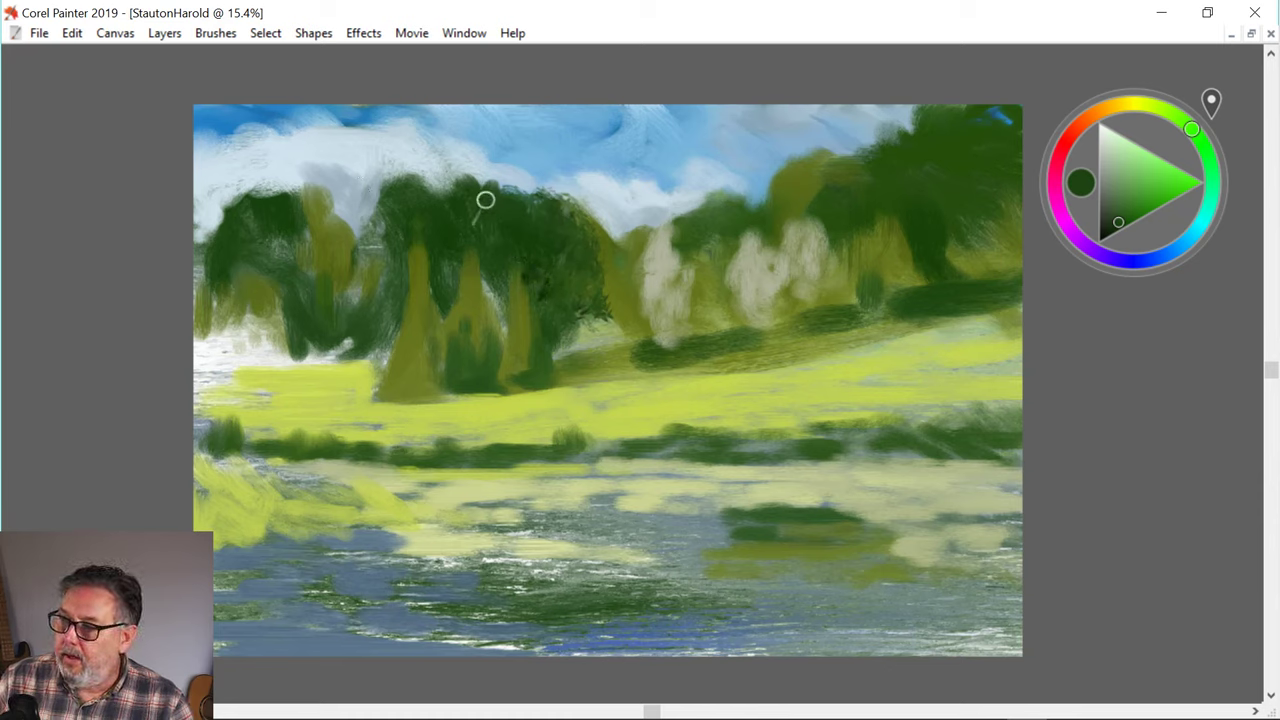
mouse_move(530, 298)
left_mouse_down()
mouse_move(544, 283)
mouse_move(526, 276)
mouse_move(553, 272)
mouse_move(532, 298)
mouse_move(548, 312)
mouse_move(567, 305)
mouse_move(562, 291)
mouse_move(577, 325)
left_mouse_up()
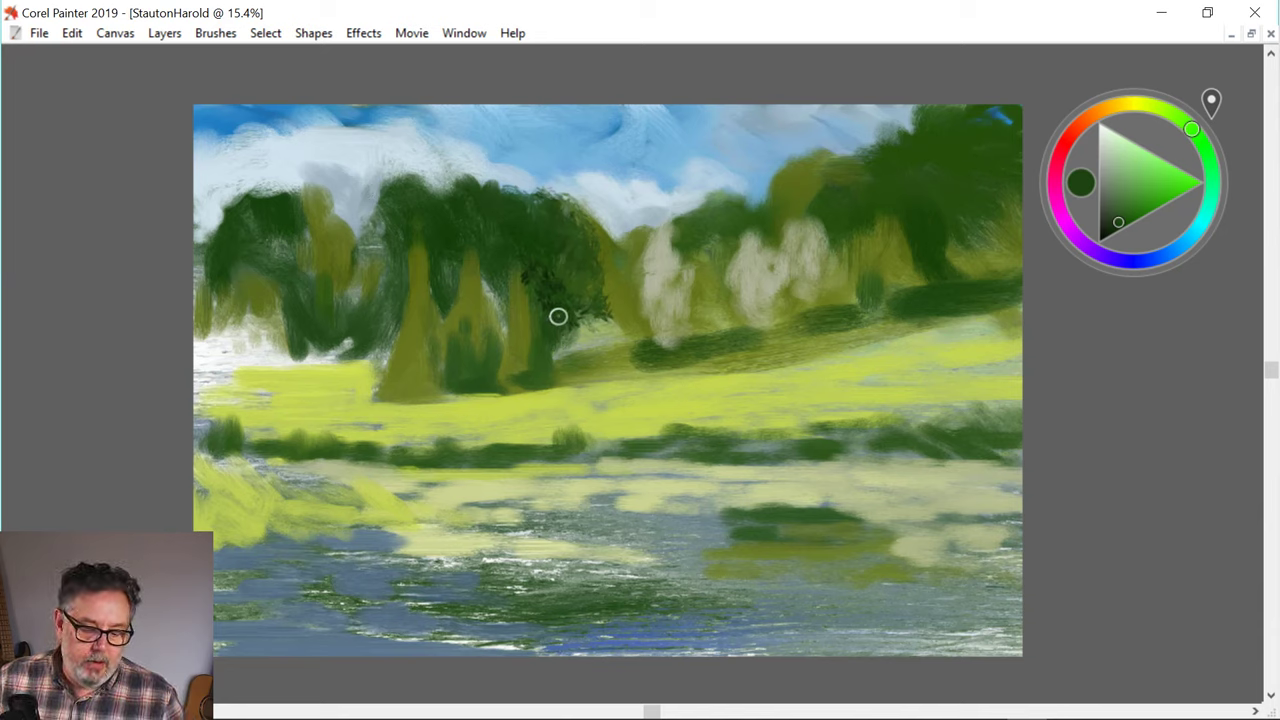
left_click_drag(531, 282, 580, 282)
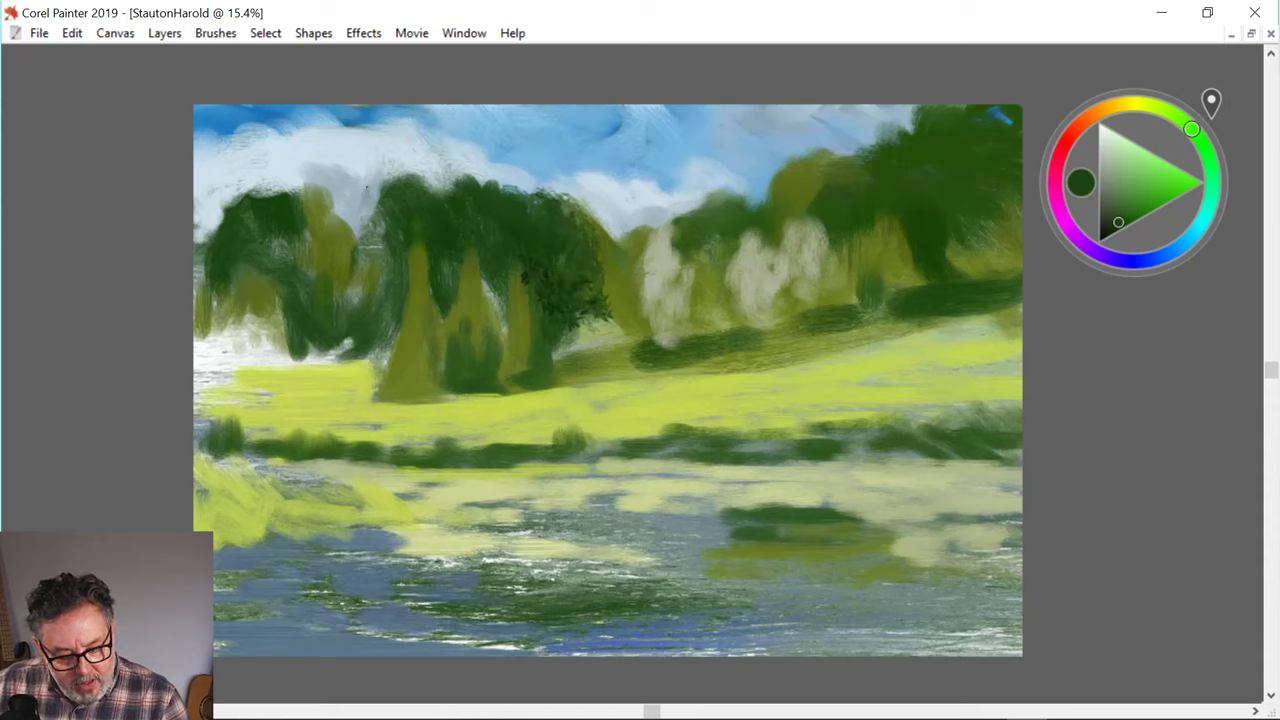
right_click(576, 324)
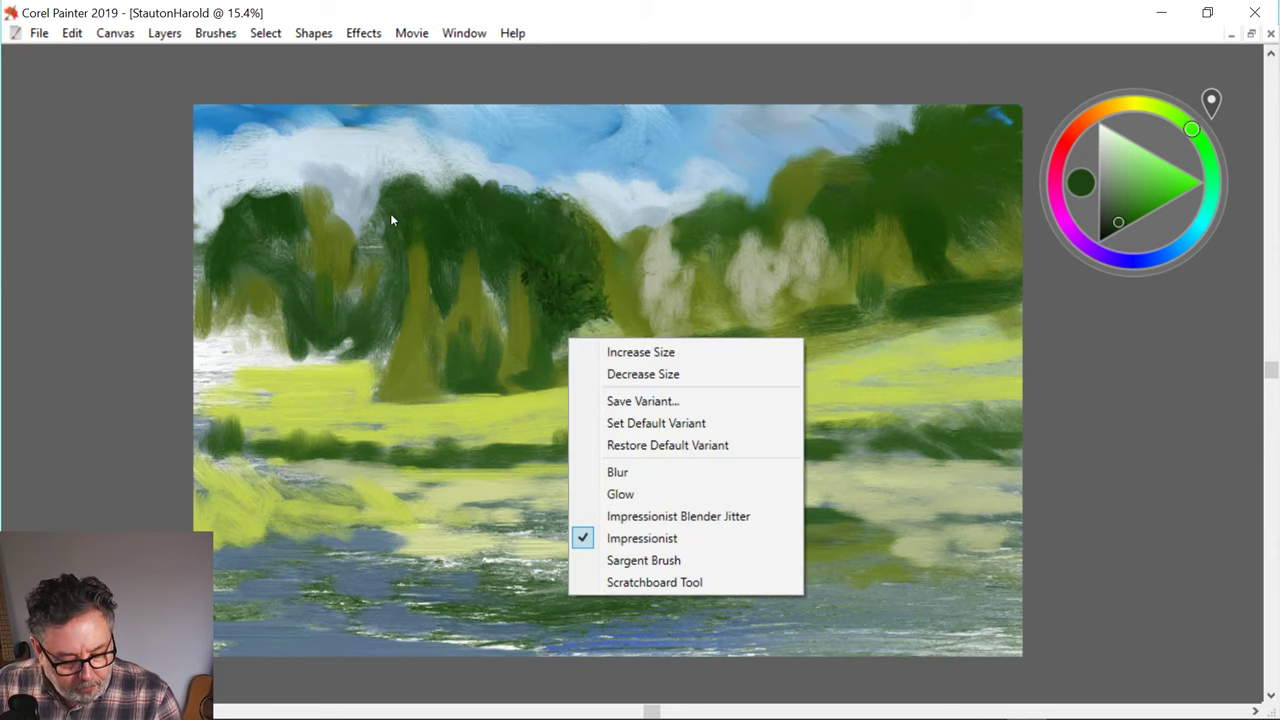
left_click(584, 331)
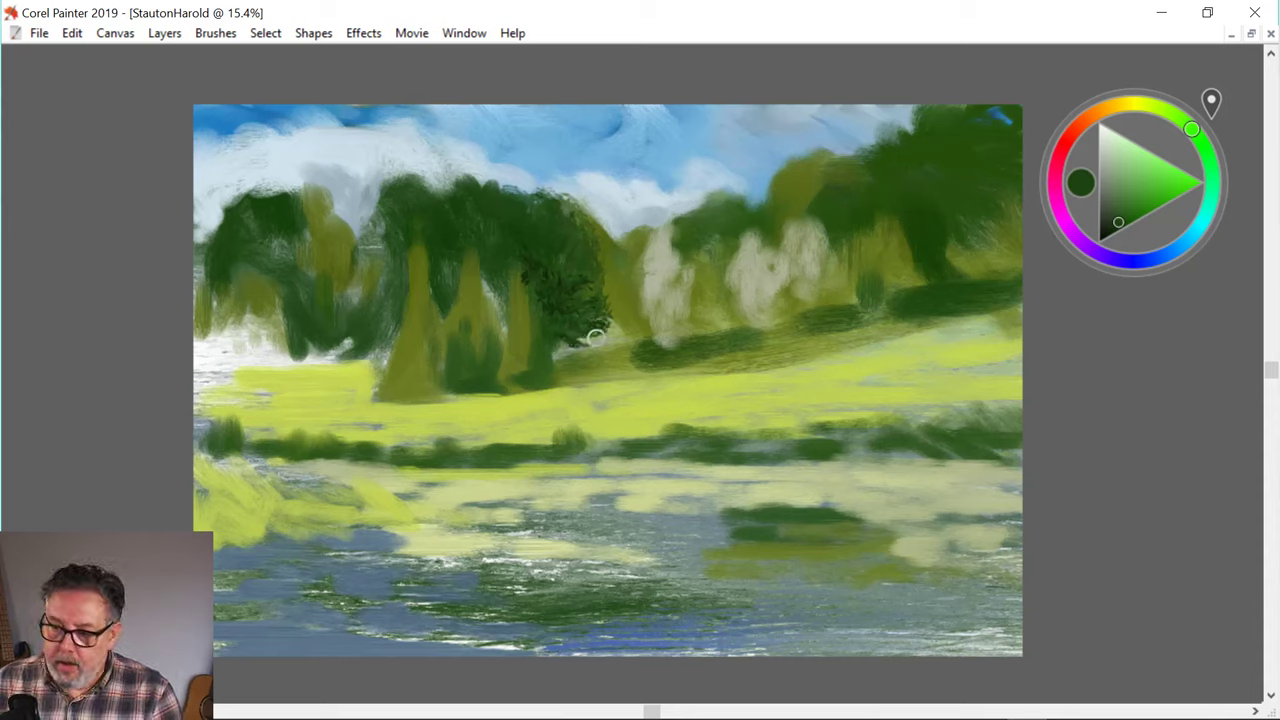
mouse_move(599, 339)
left_mouse_down()
mouse_move(561, 351)
mouse_move(587, 359)
mouse_move(564, 382)
mouse_move(590, 316)
mouse_move(591, 353)
mouse_move(615, 328)
left_mouse_up()
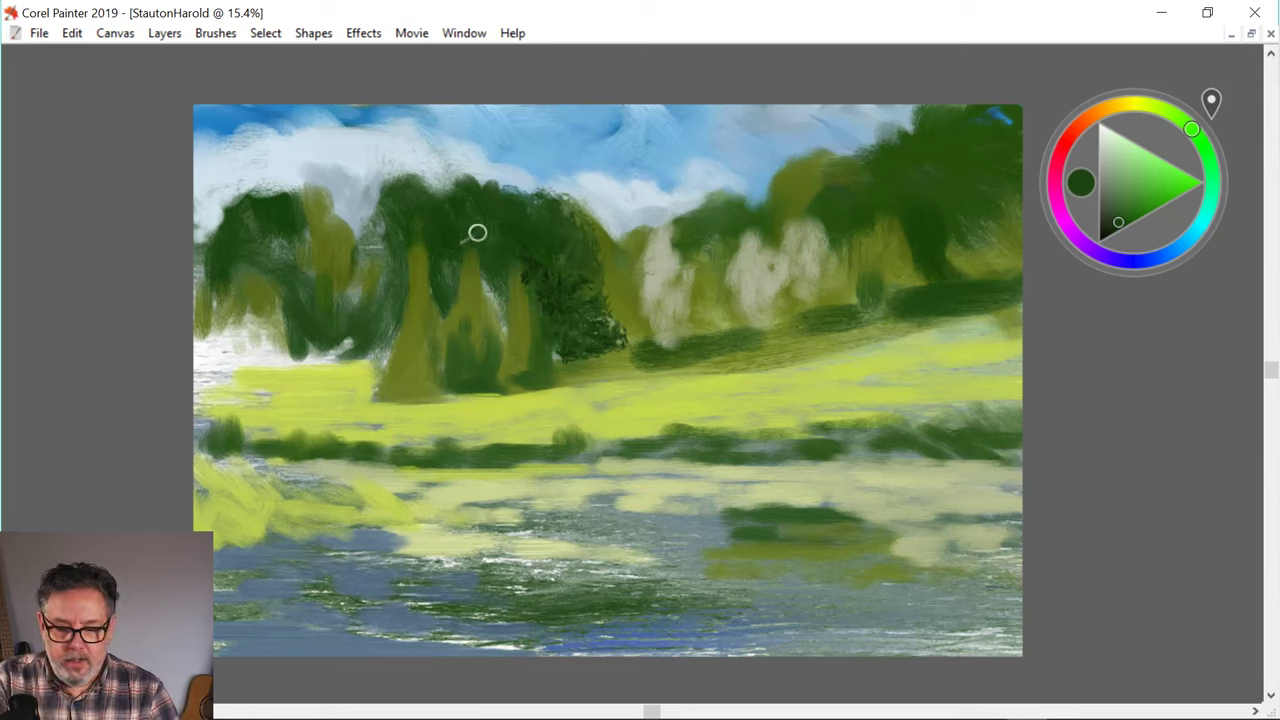
- Paint dark green foliage hanging between the olive trunk shapes of the central trees
mouse_move(504, 286)
left_mouse_down()
mouse_move(507, 260)
mouse_move(506, 316)
mouse_move(491, 281)
mouse_move(503, 328)
mouse_move(500, 304)
left_mouse_up()
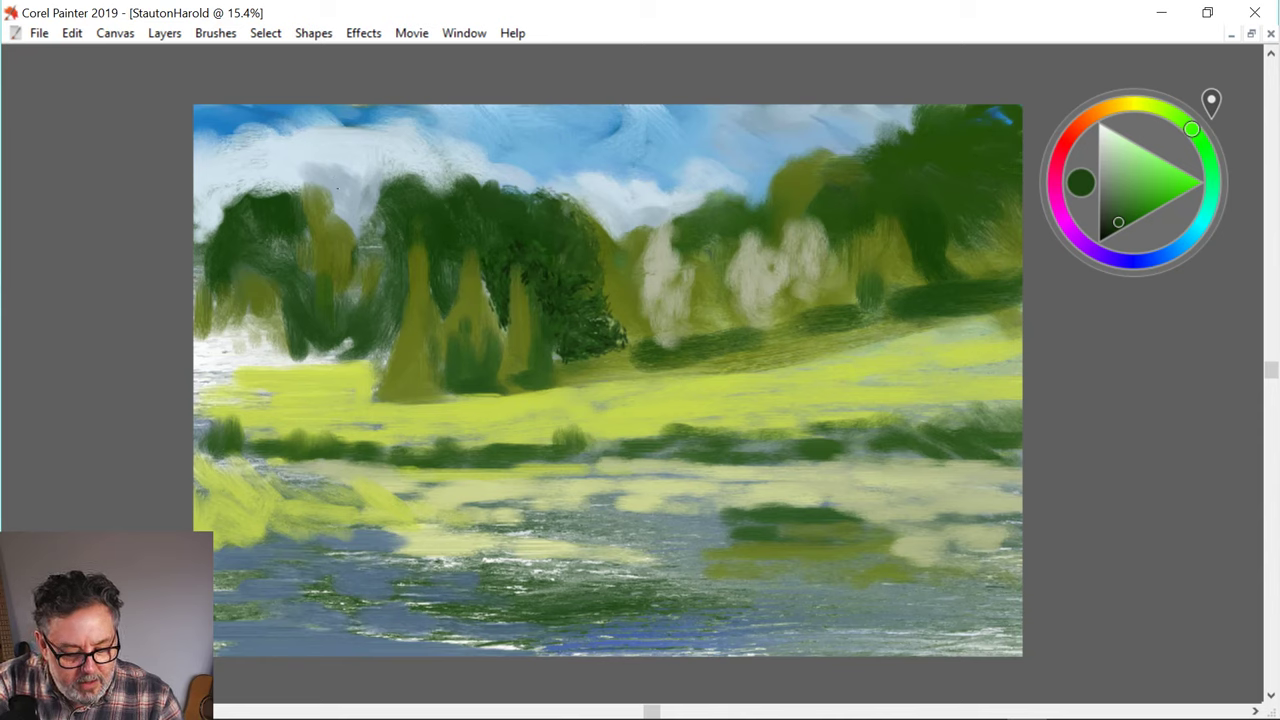
mouse_move(507, 276)
left_mouse_down()
mouse_move(514, 300)
mouse_move(499, 332)
left_mouse_up()
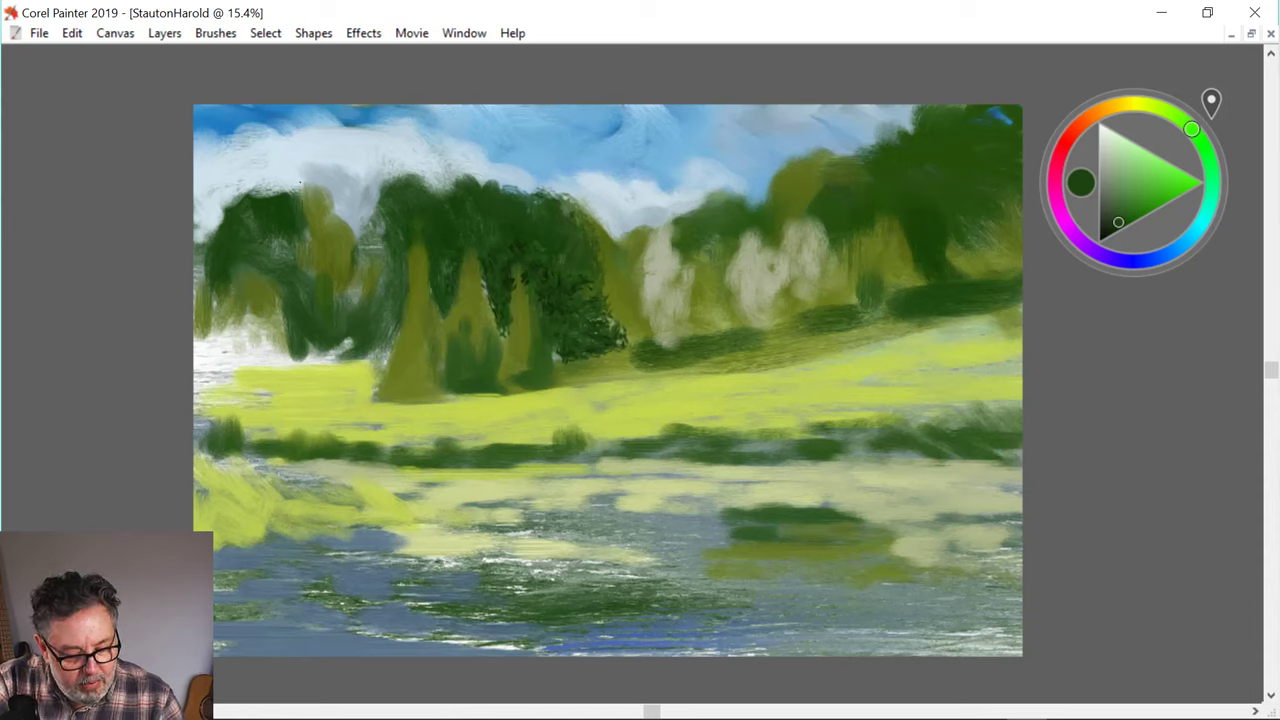
left_click_drag(440, 273, 446, 327)
left_click_drag(431, 265, 432, 285)
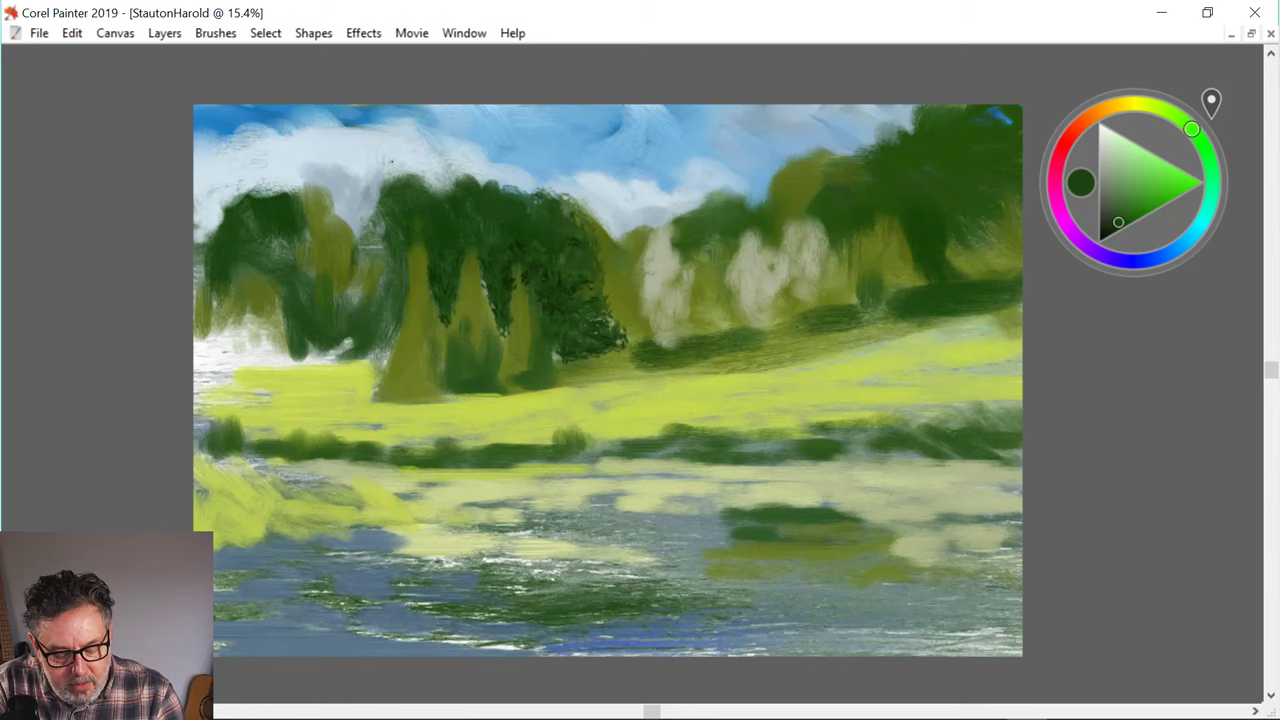
- Choose a pale yellow-green and dab leaf highlights over the crown and right side of the rightmost central tree
left_click(518, 315, "alt")
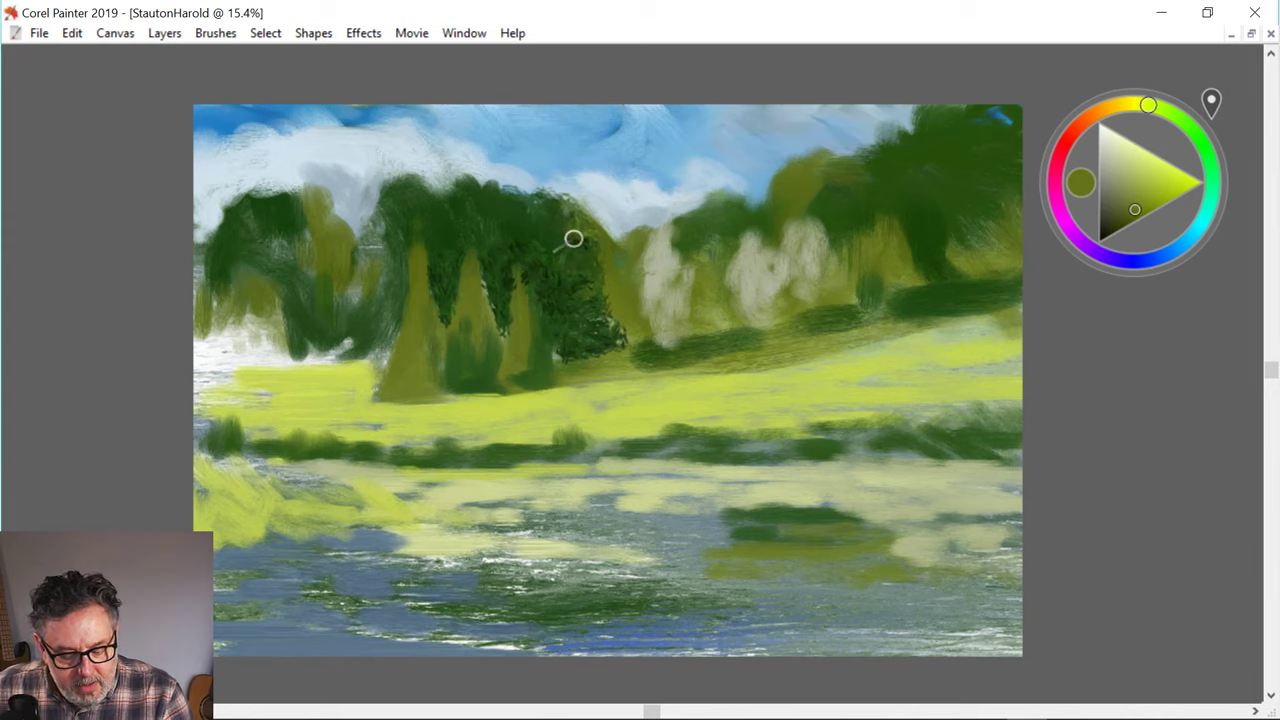
left_click(796, 223, "alt")
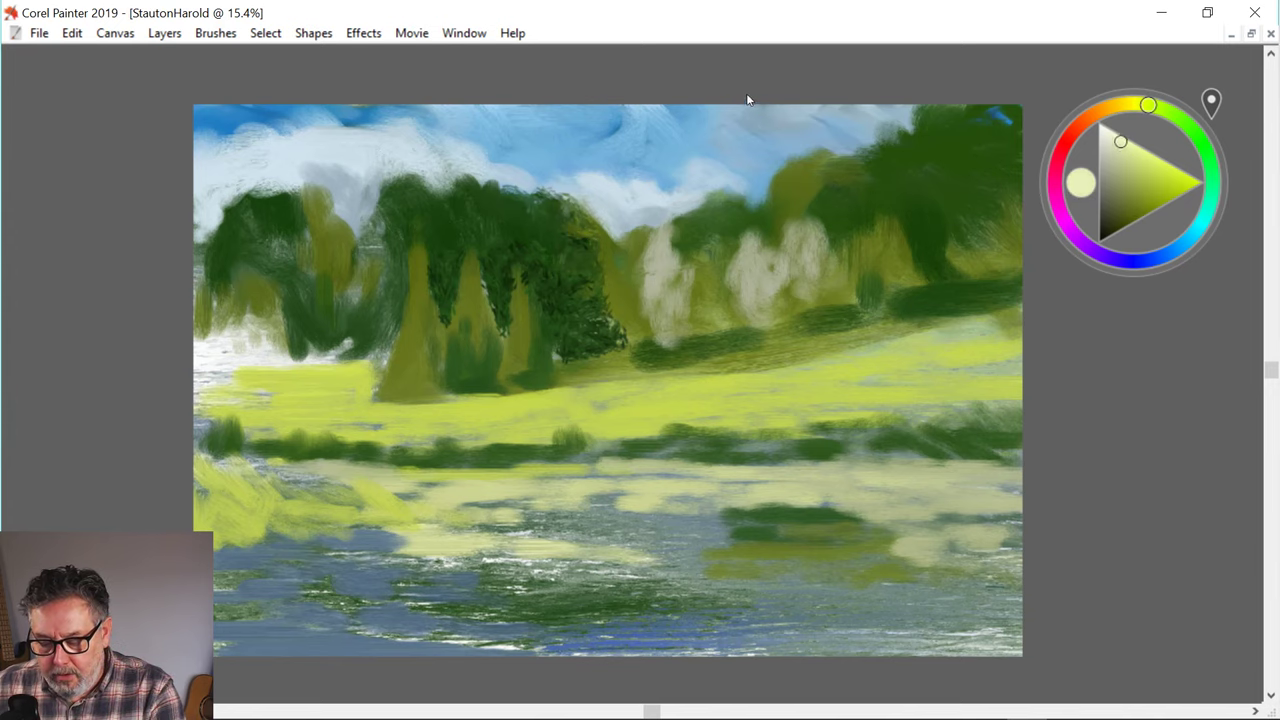
mouse_move(579, 227)
left_mouse_down()
mouse_move(591, 236)
mouse_move(580, 230)
left_mouse_up()
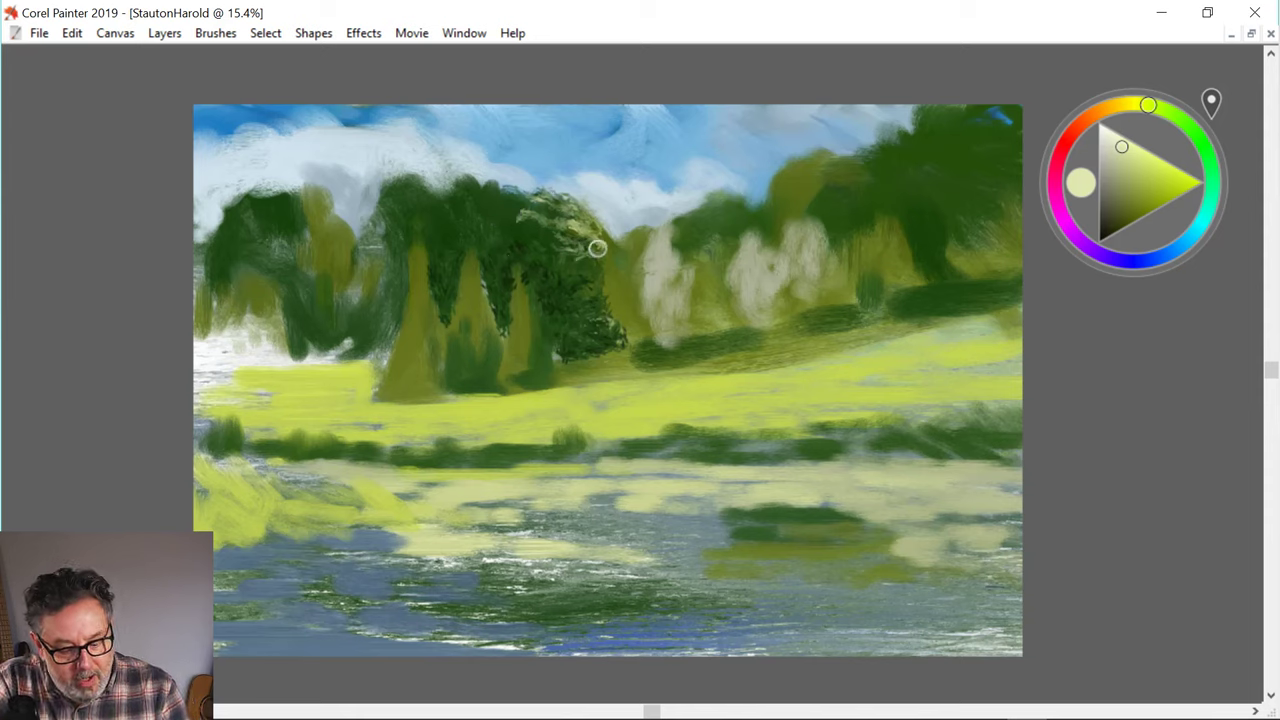
mouse_move(598, 248)
left_mouse_down()
mouse_move(614, 264)
mouse_move(602, 278)
mouse_move(614, 242)
left_mouse_up()
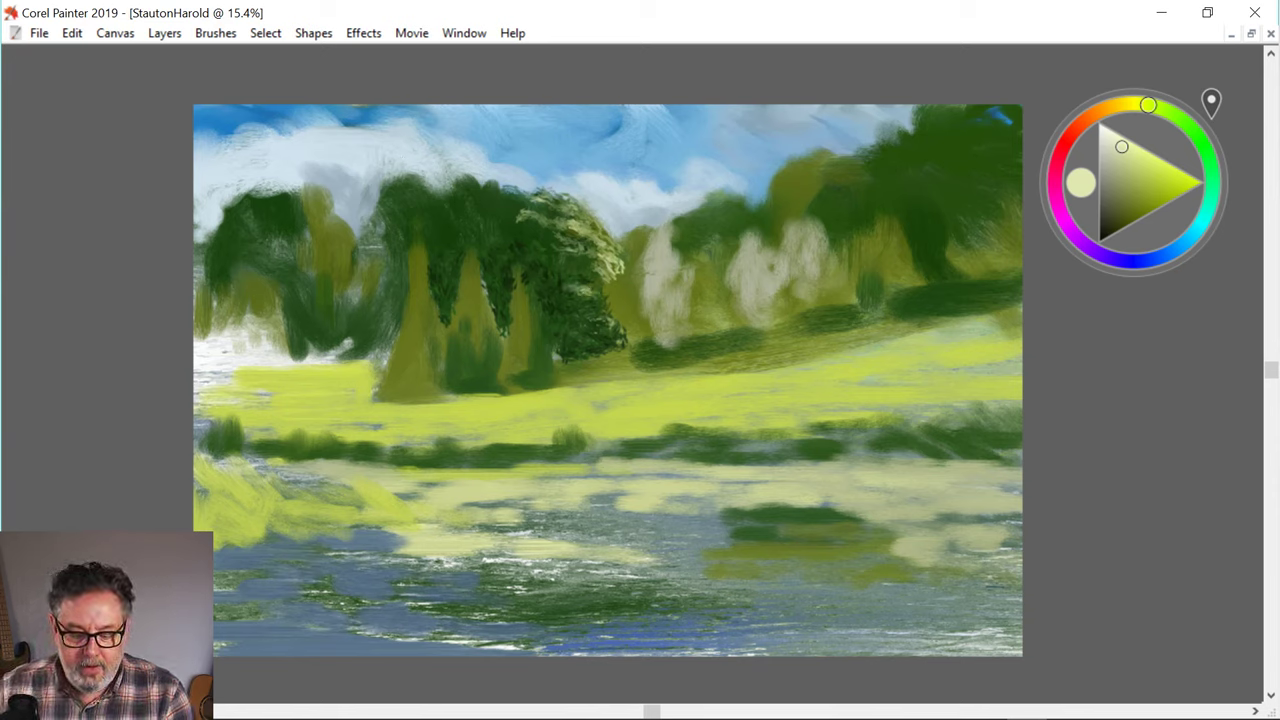
left_click_drag(594, 314, 628, 322)
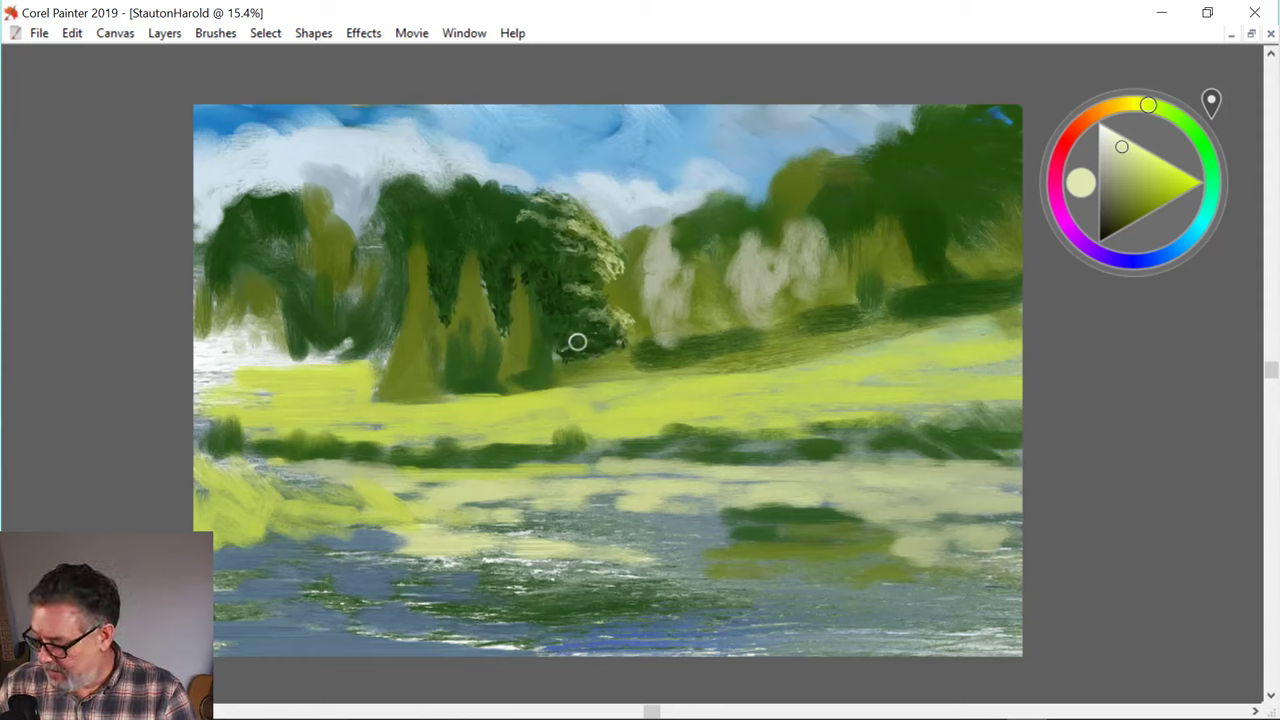
- Sample the dark green again and paint leaves around the lower right edge and base of the highlighted tree
left_click(482, 228, "alt")
mouse_move(619, 302)
left_mouse_down()
mouse_move(612, 288)
mouse_move(606, 317)
mouse_move(636, 290)
mouse_move(648, 341)
mouse_move(627, 319)
left_mouse_up()
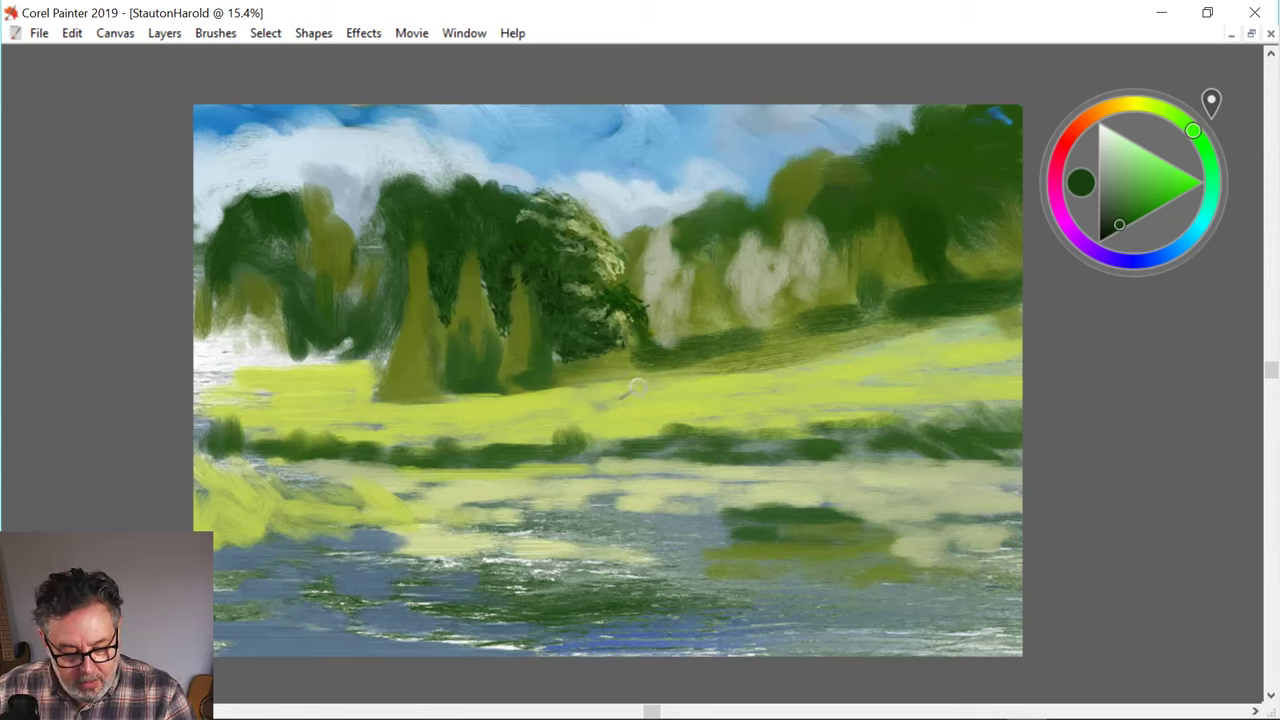
left_click_drag(616, 340, 637, 346)
mouse_move(620, 348)
left_mouse_down()
mouse_move(640, 352)
mouse_move(607, 358)
left_mouse_up()
left_click_drag(620, 346, 608, 350)
left_click_drag(597, 355, 552, 364)
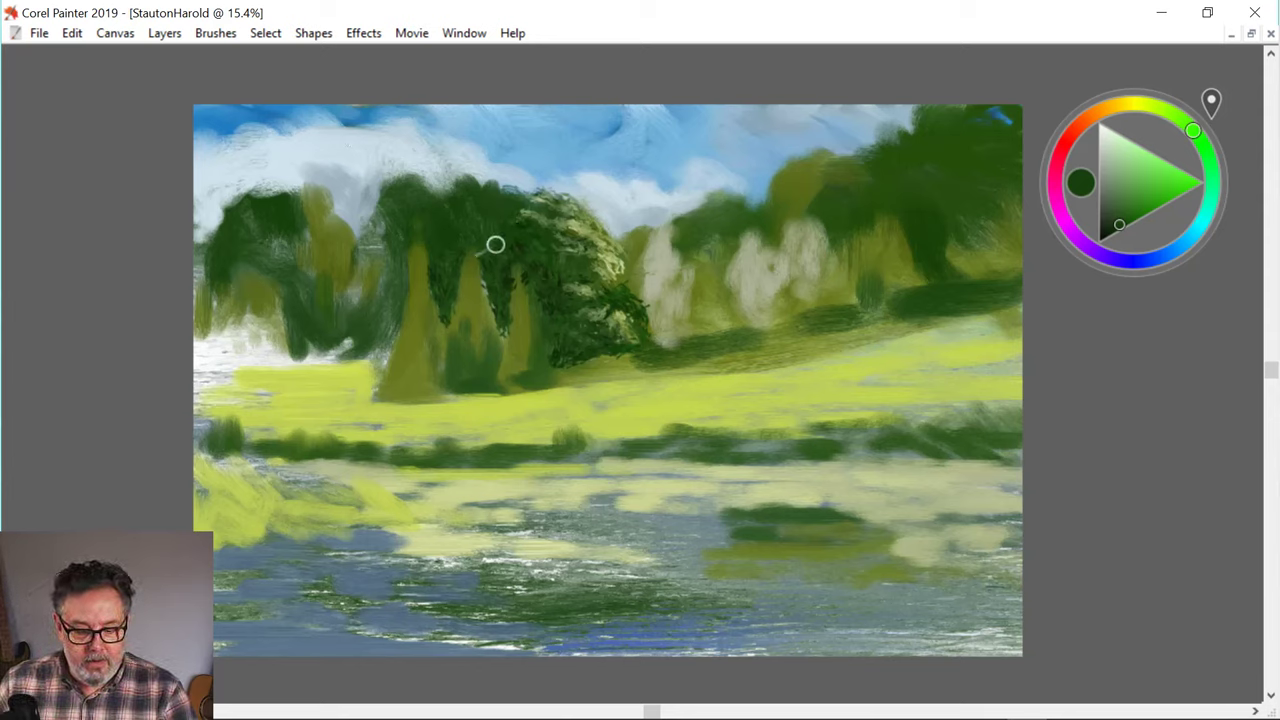
- Mix an olive yellow and dab foliage highlights across the tops of the central trees
left_click(1134, 104)
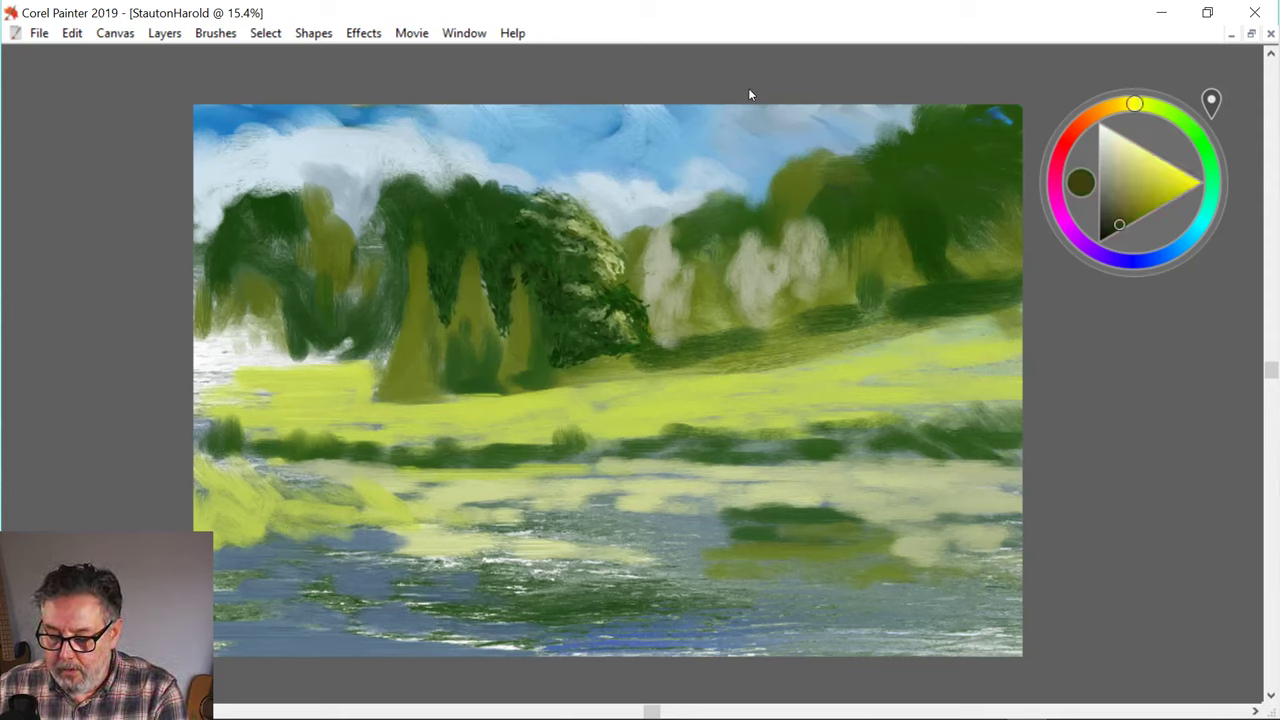
left_click_drag(1135, 191, 1140, 200)
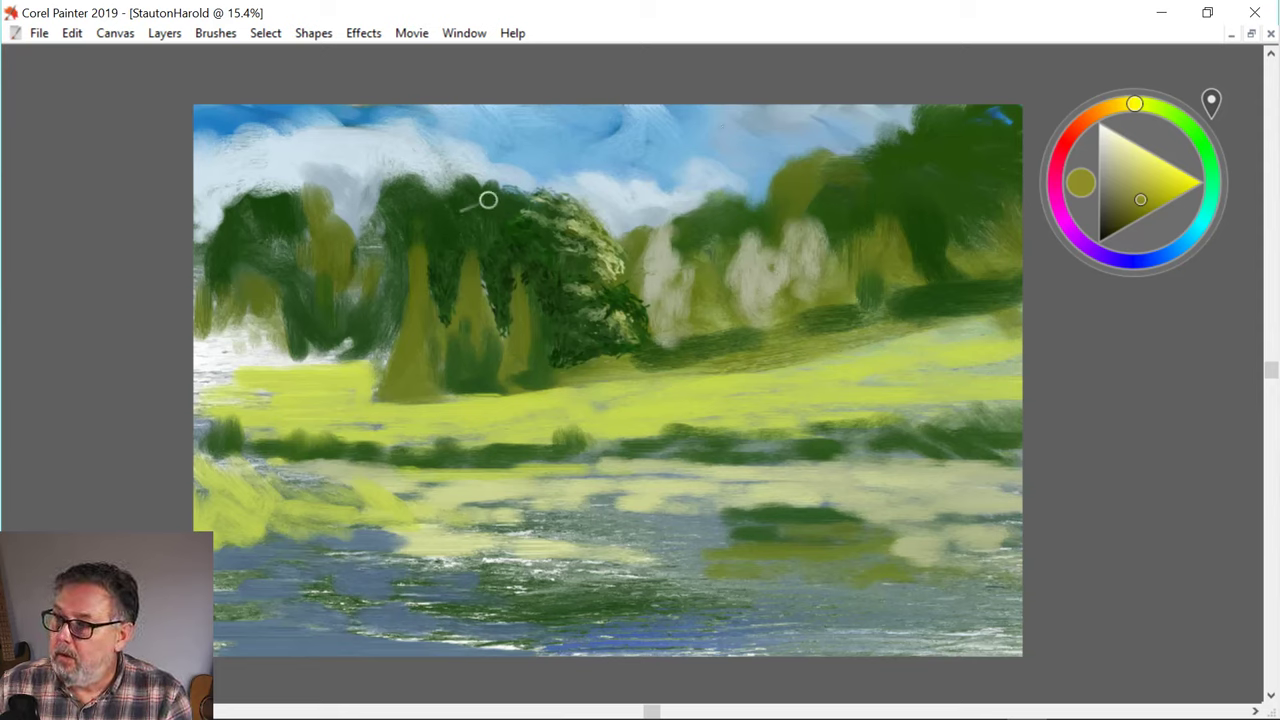
left_click_drag(496, 198, 519, 200)
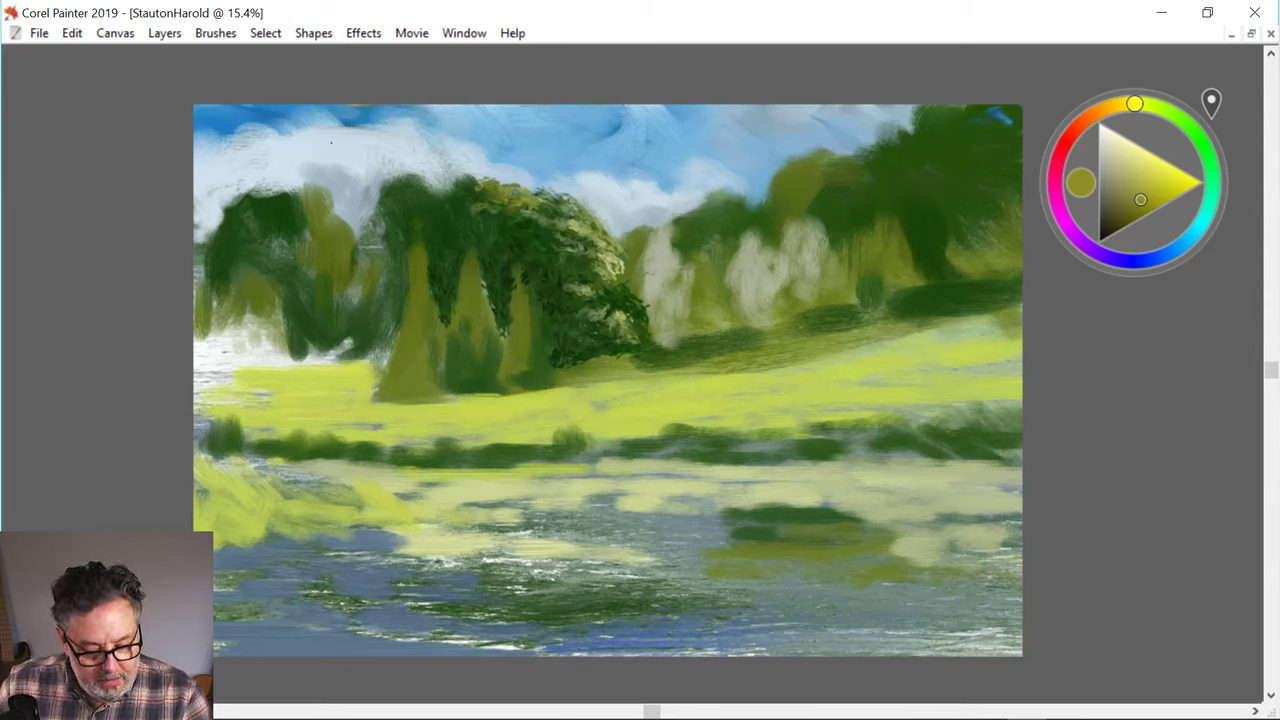
mouse_move(484, 204)
left_mouse_down()
mouse_move(456, 201)
mouse_move(471, 186)
mouse_move(480, 214)
mouse_move(533, 228)
left_mouse_up()
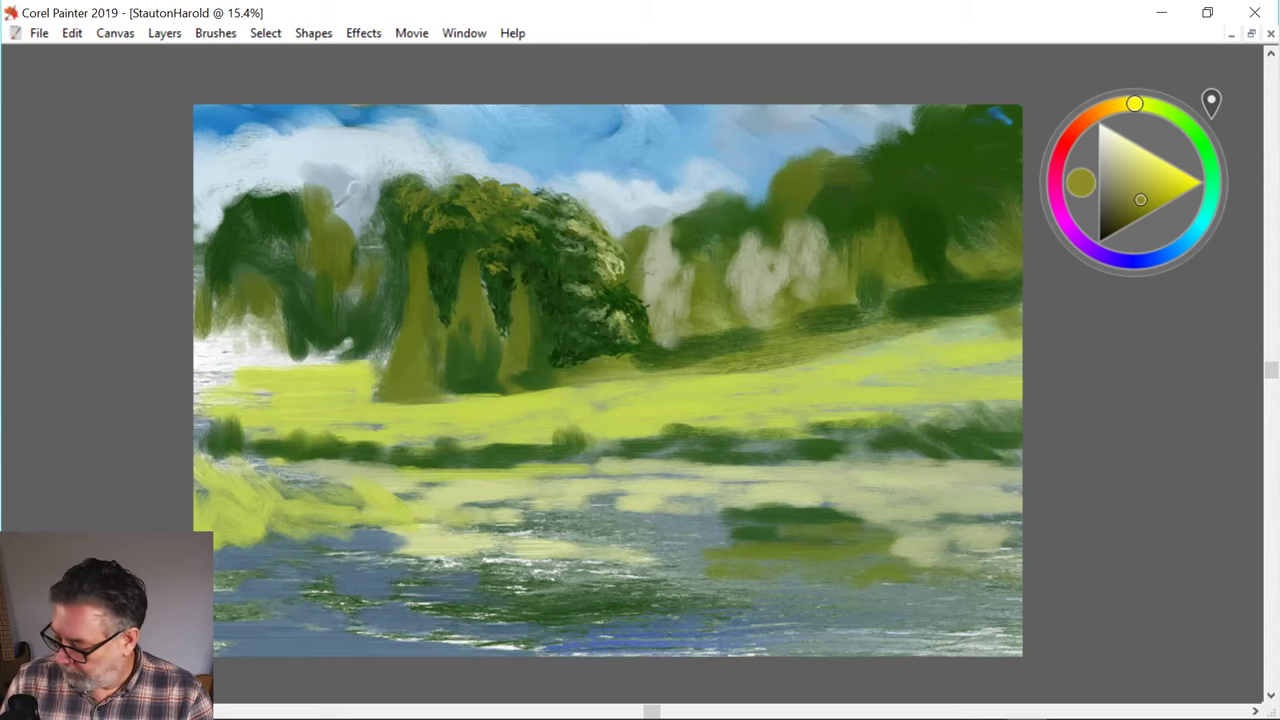
- Sample a pale blue from the sky and dab light patches into the left crown of the central trees
left_click(249, 111, "alt")
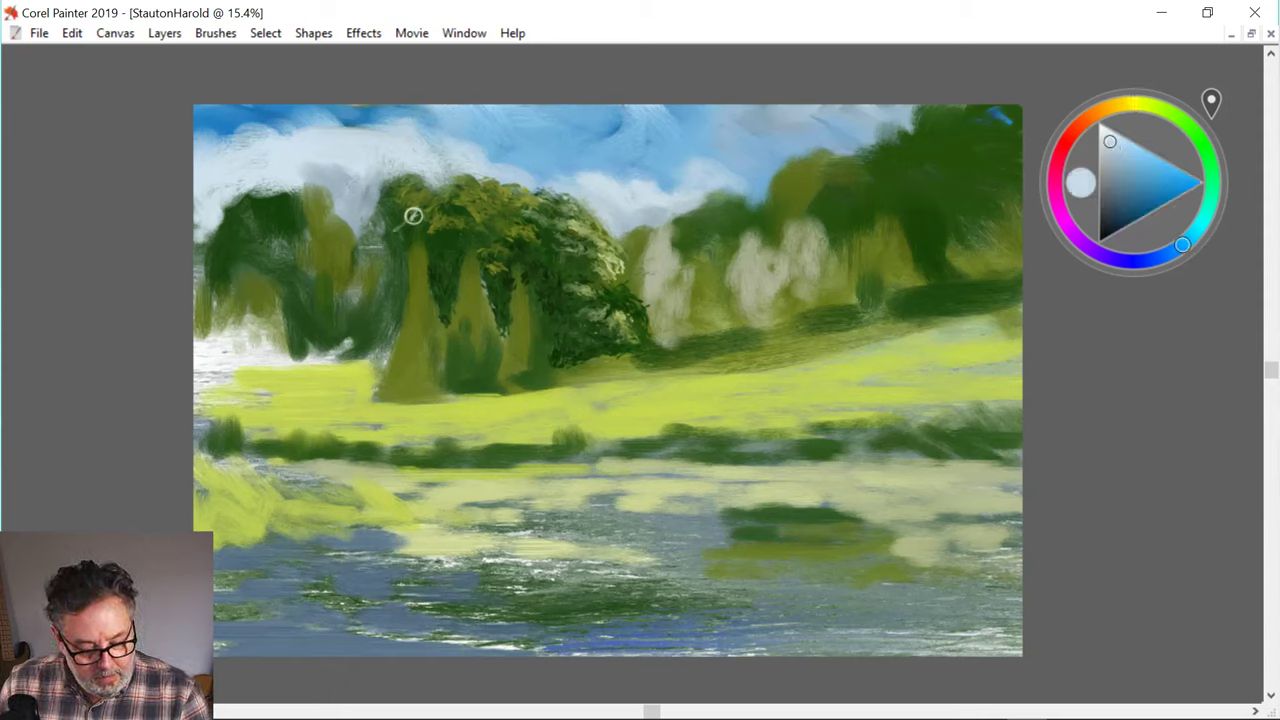
left_click(412, 217)
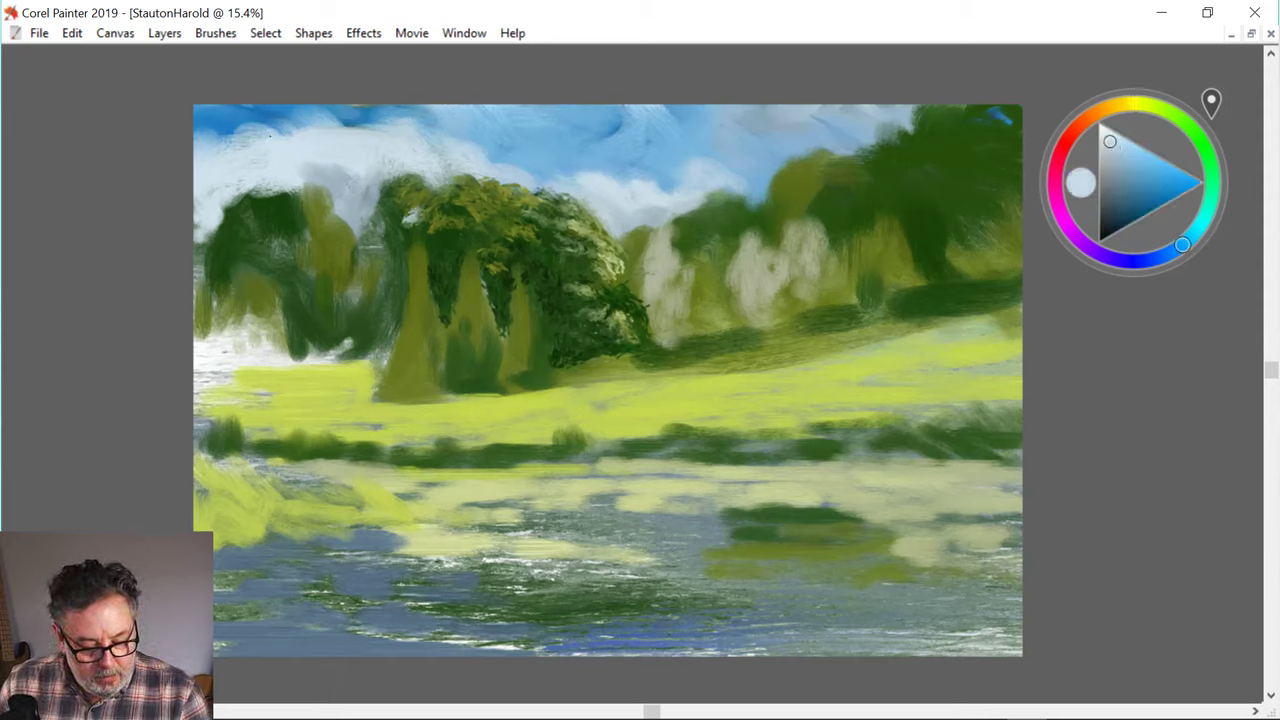
left_click_drag(398, 215, 409, 196)
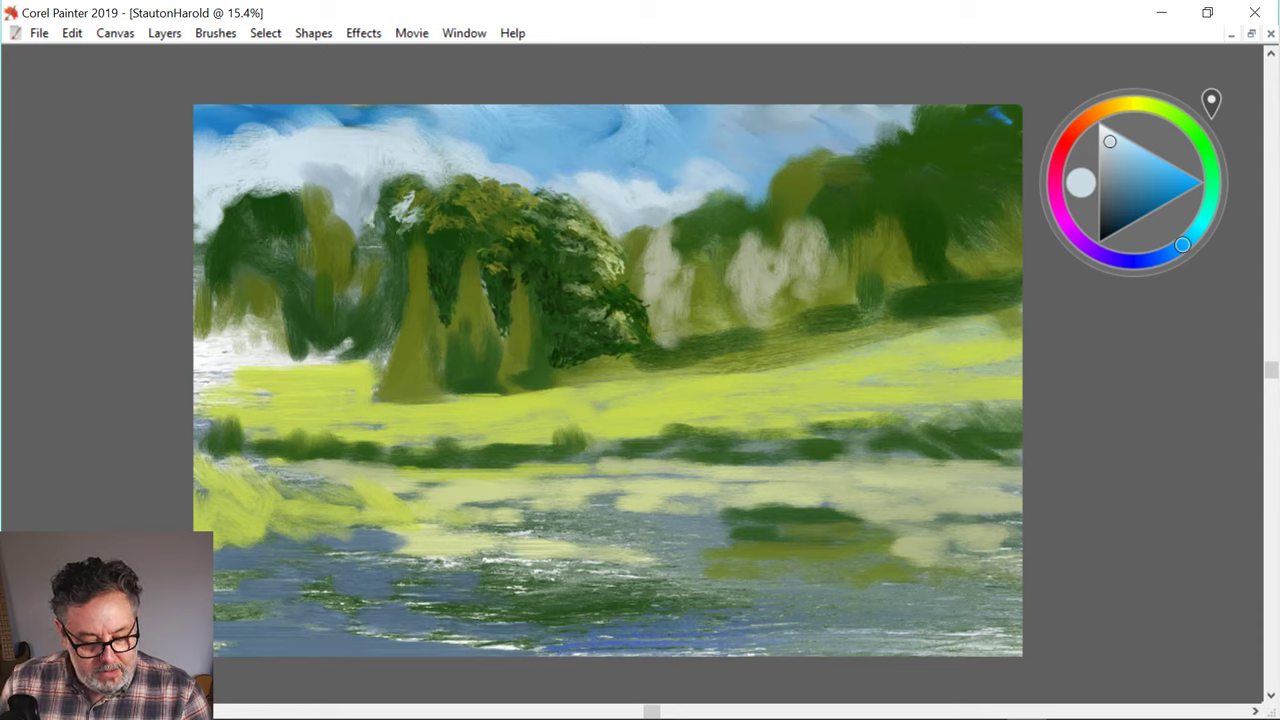
- Sample a dark green from the foliage and dab leaves over the pale patches in the left crown of the central trees
left_click(376, 214, "alt")
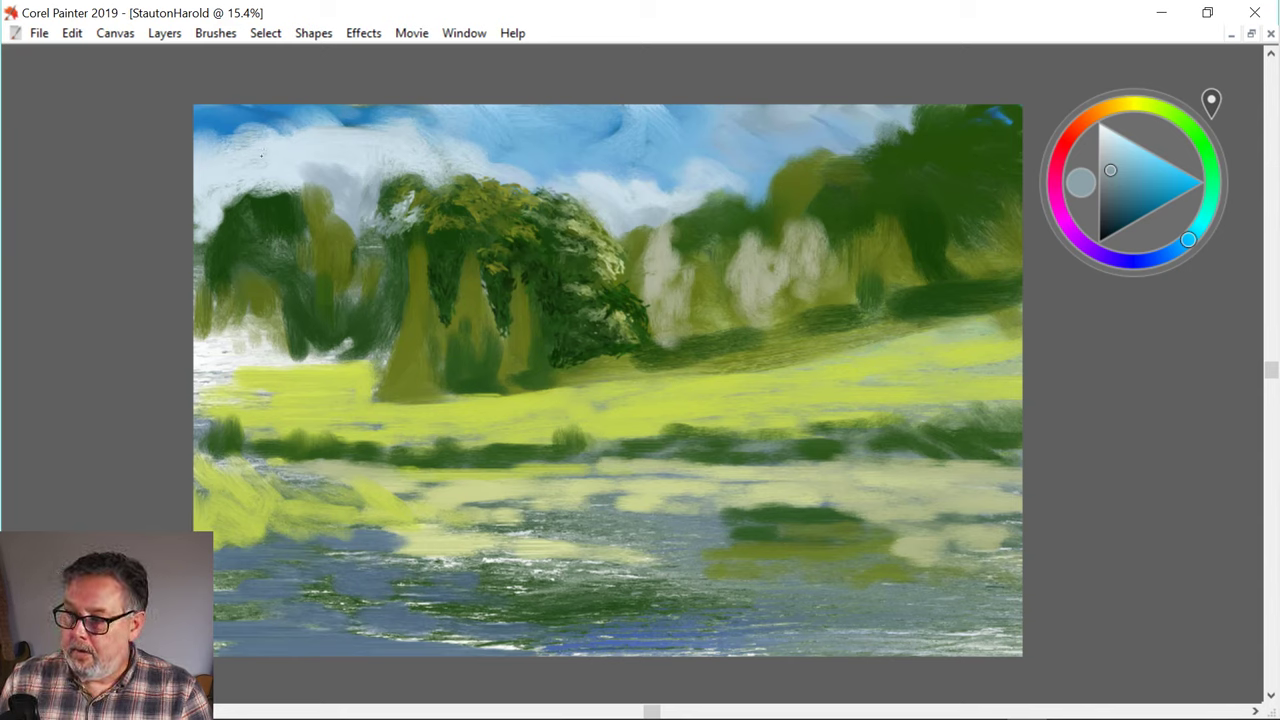
left_click(403, 222, "alt")
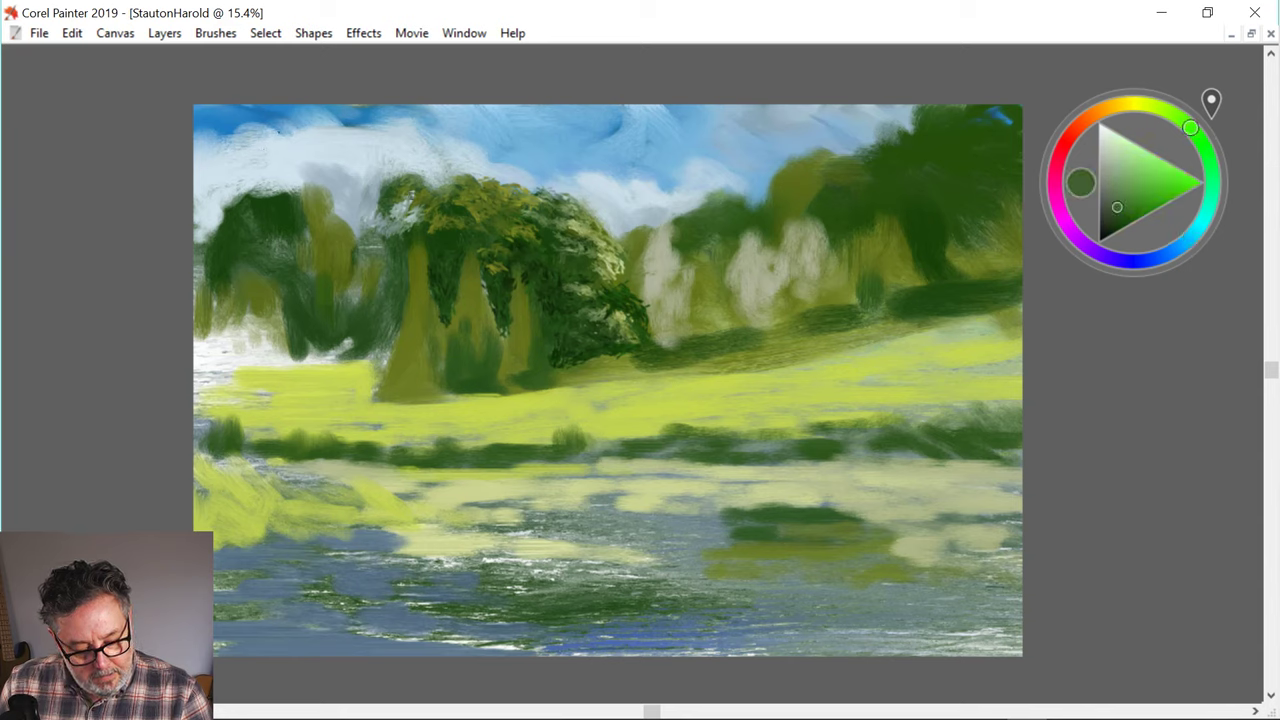
left_click_drag(409, 197, 376, 222)
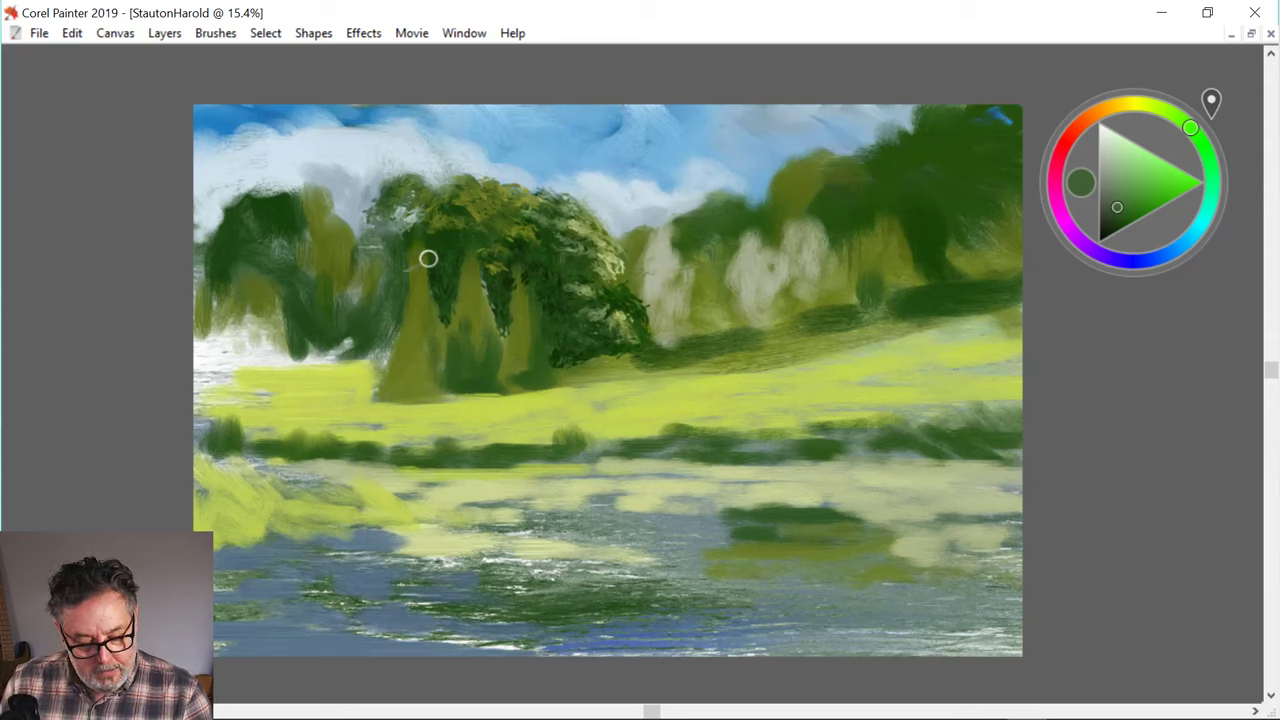
- Mix pale grey-green and light yellow-green tones and dab leaf highlights down both edges of the leftmost conifer
left_click(254, 168, "alt")
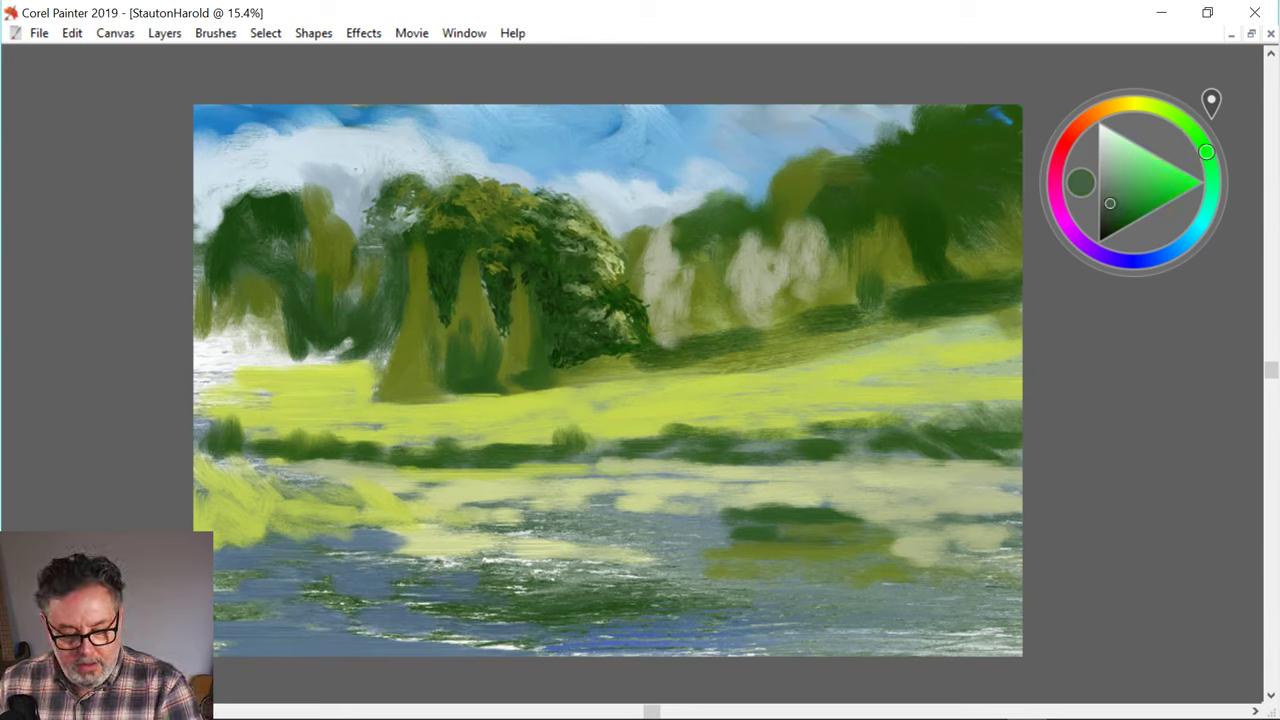
left_click(1112, 164)
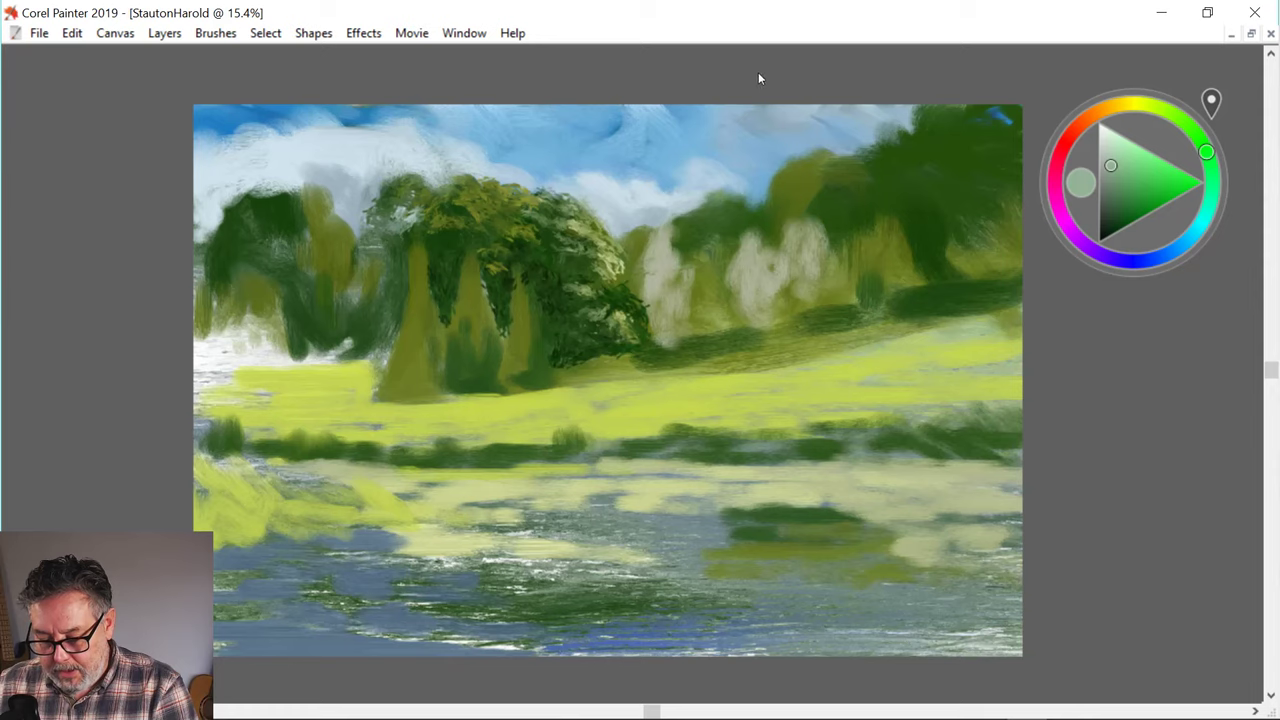
left_click(1159, 107)
left_click_drag(1110, 165, 1112, 165)
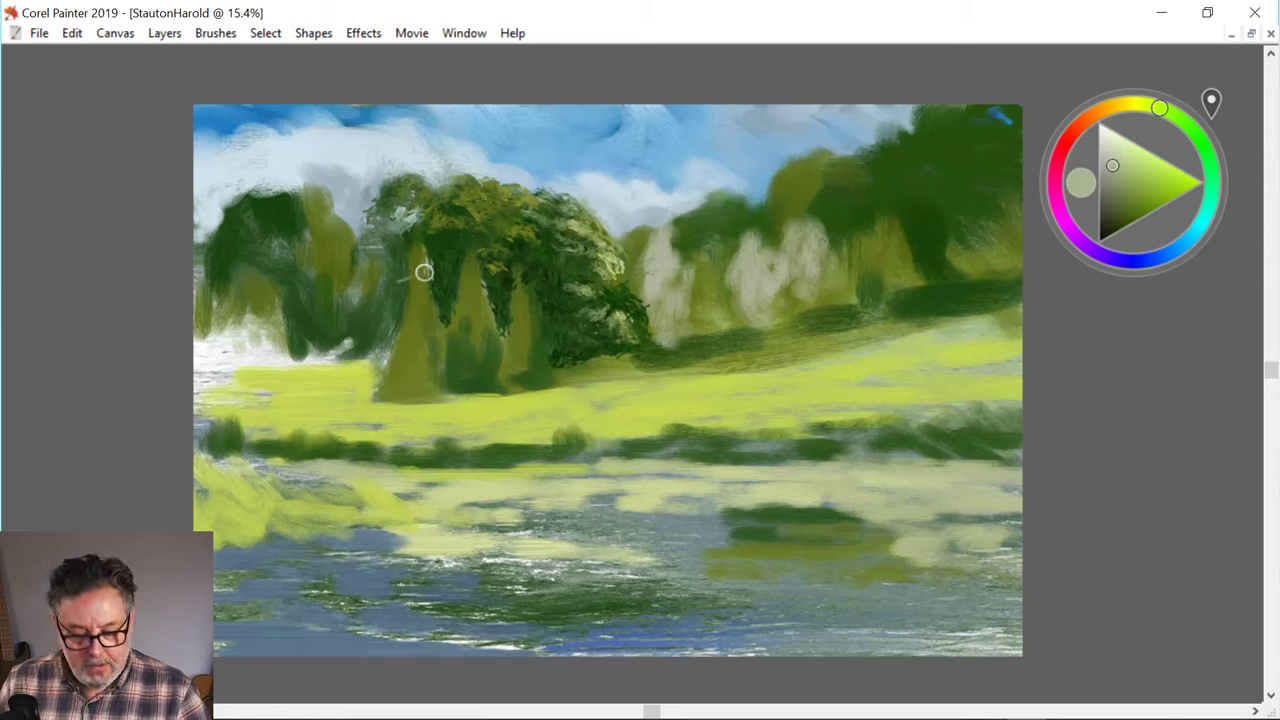
left_click_drag(427, 260, 452, 372)
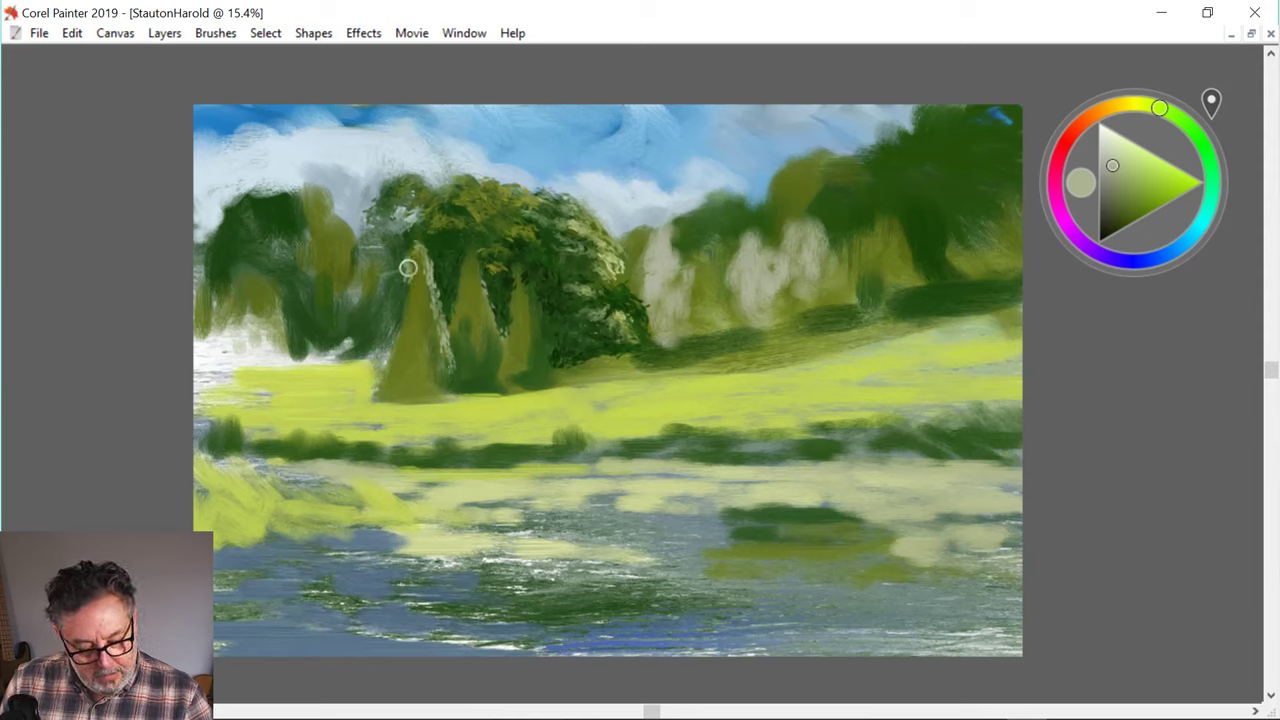
mouse_move(415, 248)
left_mouse_down()
mouse_move(400, 333)
mouse_move(390, 320)
left_mouse_up()
left_click(1135, 148)
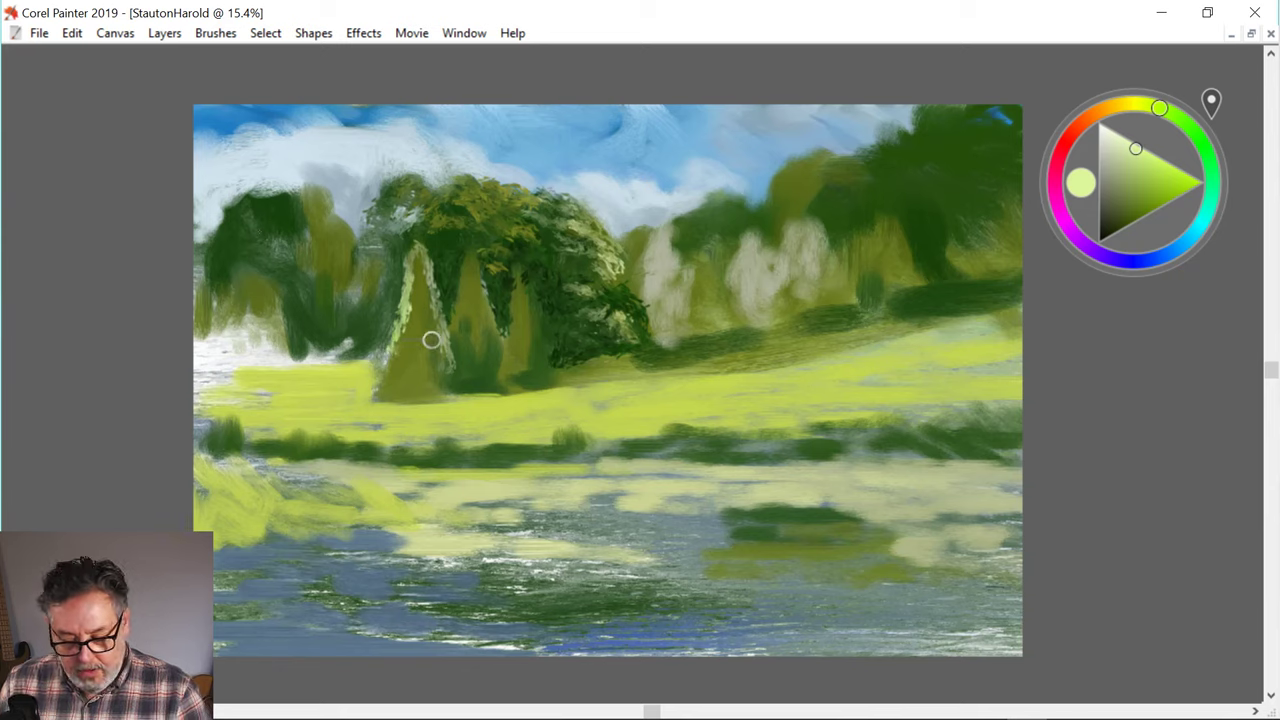
- Mix a stronger yellow-green and dab foliage down both sides of the leftmost conifer towards its base
left_click(1138, 104)
left_click_drag(1135, 148, 1144, 163)
left_click(1154, 106)
left_click_drag(1154, 106, 1152, 105)
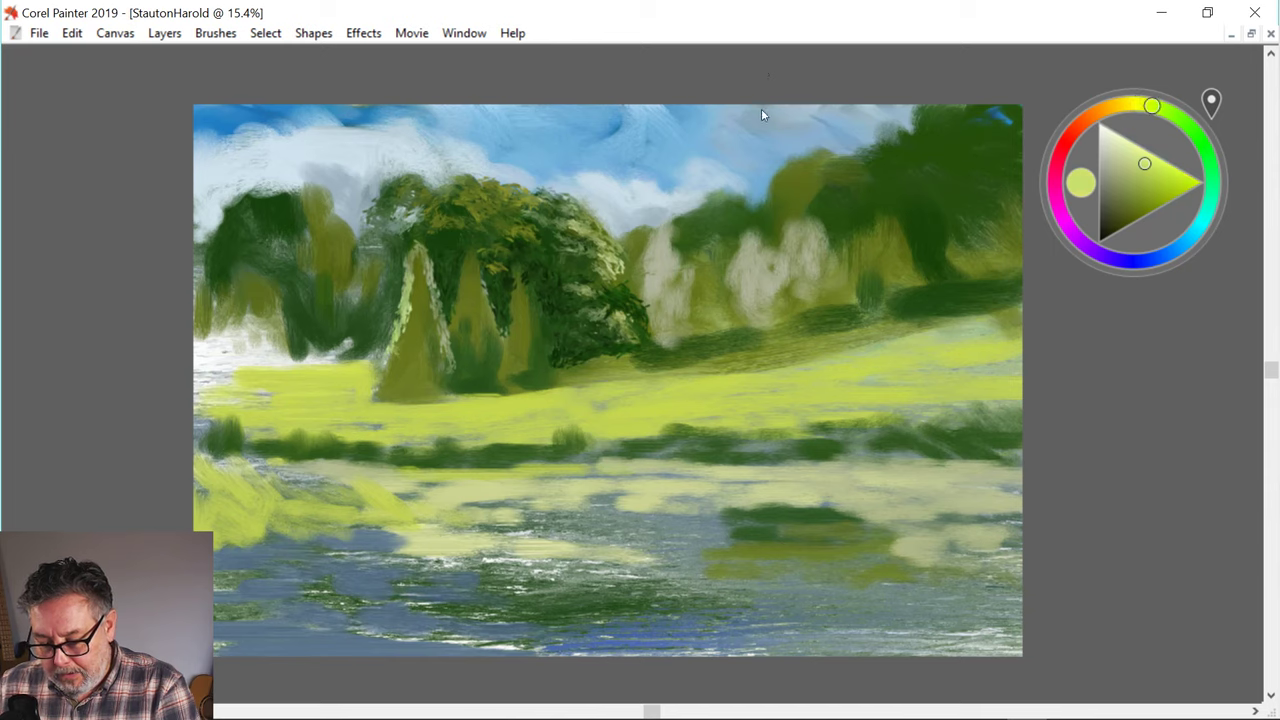
left_click_drag(1144, 163, 1148, 172)
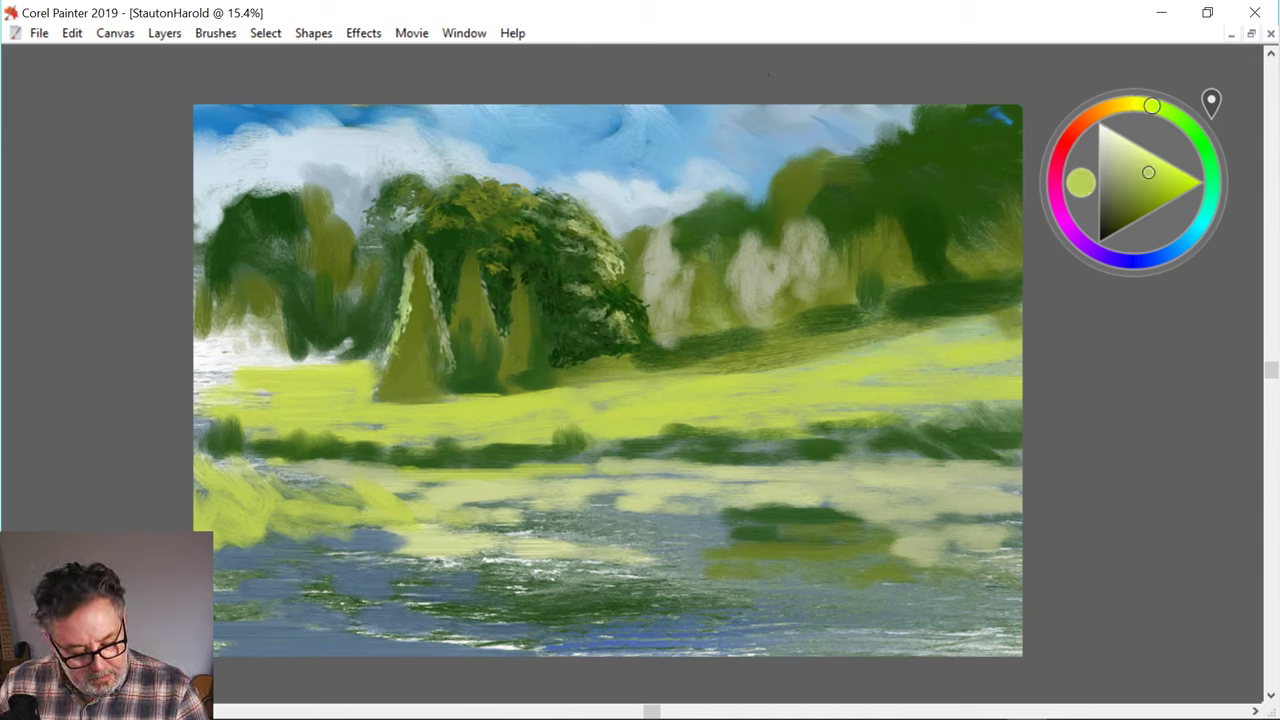
left_click_drag(393, 329, 392, 383)
left_click_drag(434, 296, 451, 365)
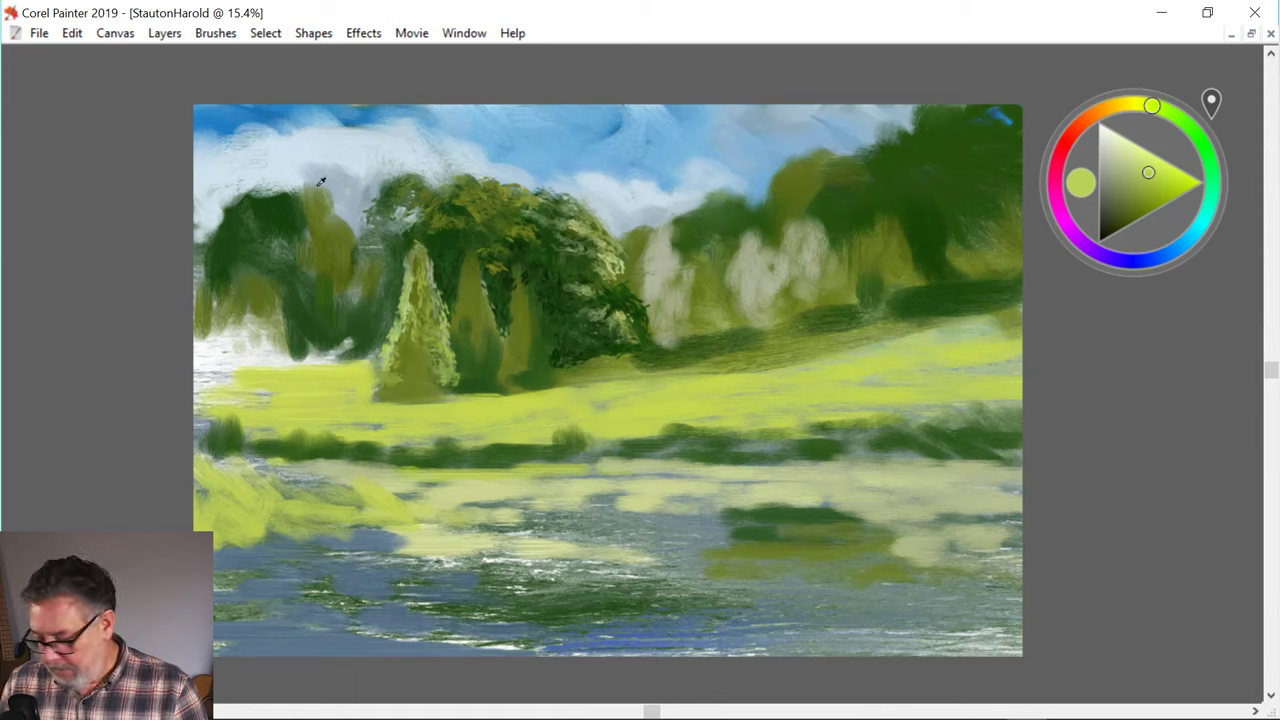
- Paint yellow-green foliage from the tips down the sides of the middle and right conifers
left_click_drag(472, 288, 479, 274)
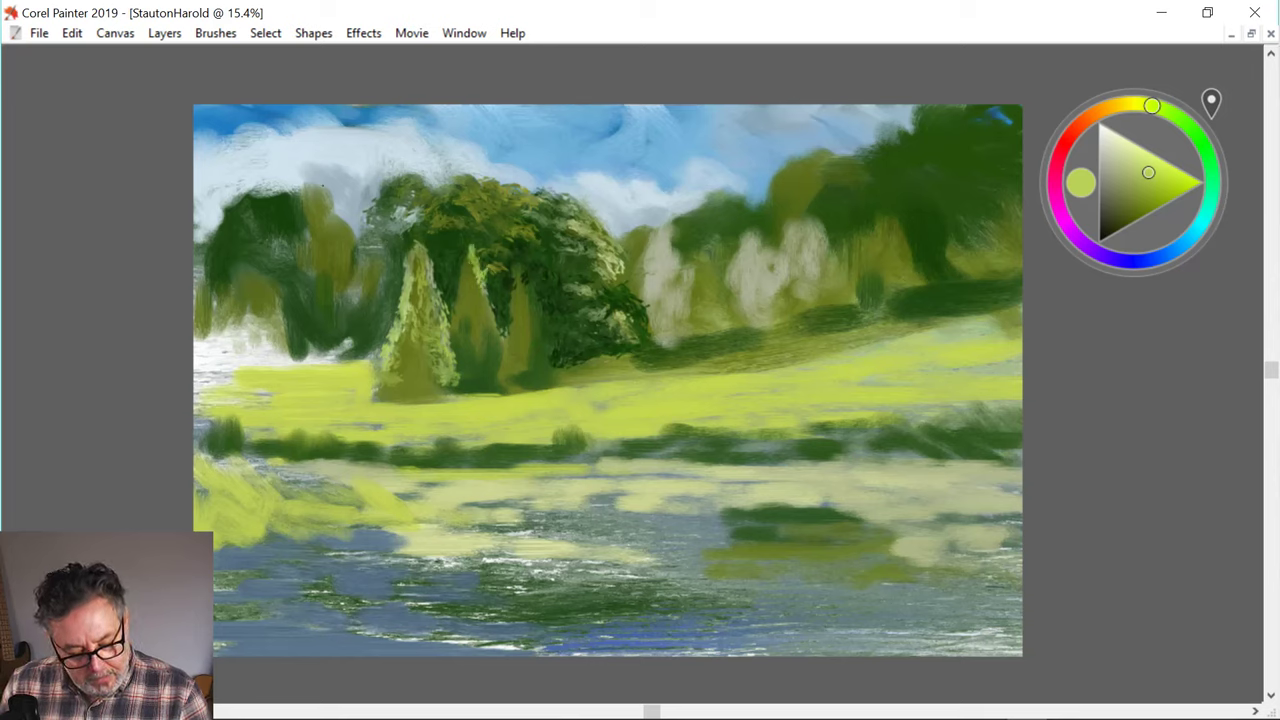
left_click_drag(488, 298, 495, 333)
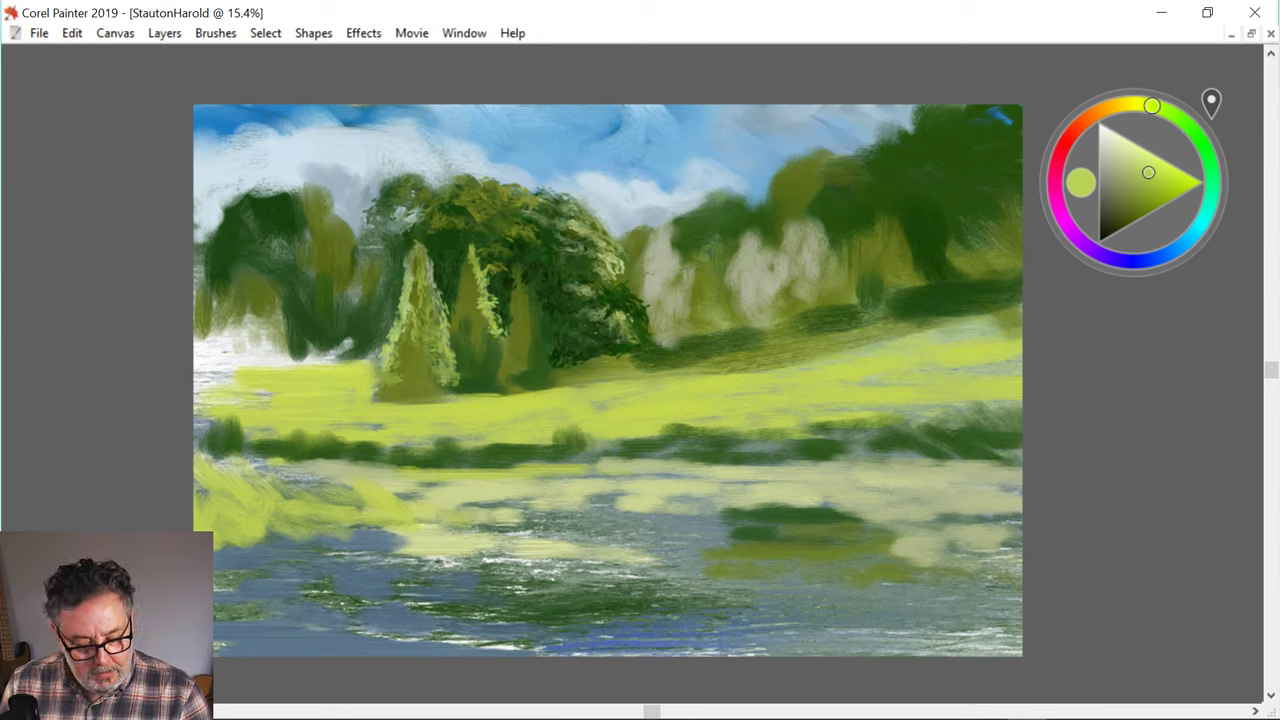
left_click_drag(469, 260, 466, 290)
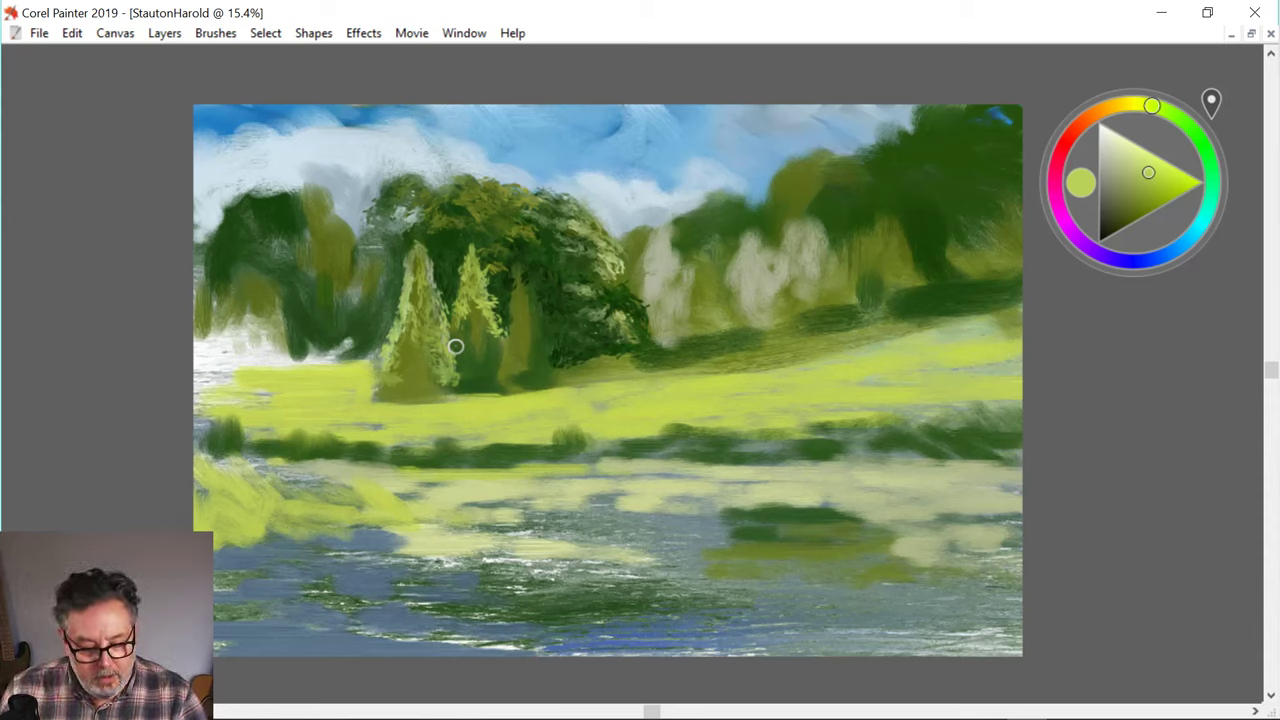
mouse_move(521, 263)
left_mouse_down()
mouse_move(536, 304)
mouse_move(516, 289)
mouse_move(508, 360)
left_mouse_up()
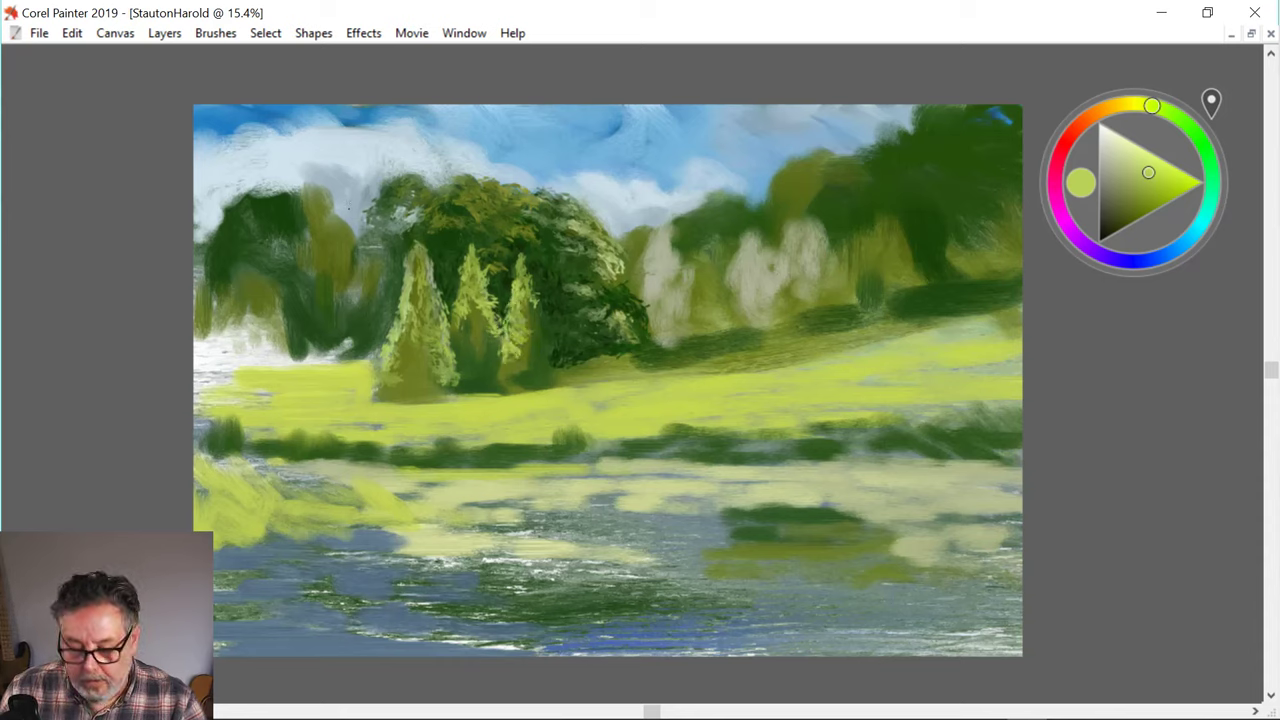
mouse_move(530, 308)
left_mouse_down()
mouse_move(544, 336)
mouse_move(528, 312)
left_mouse_up()
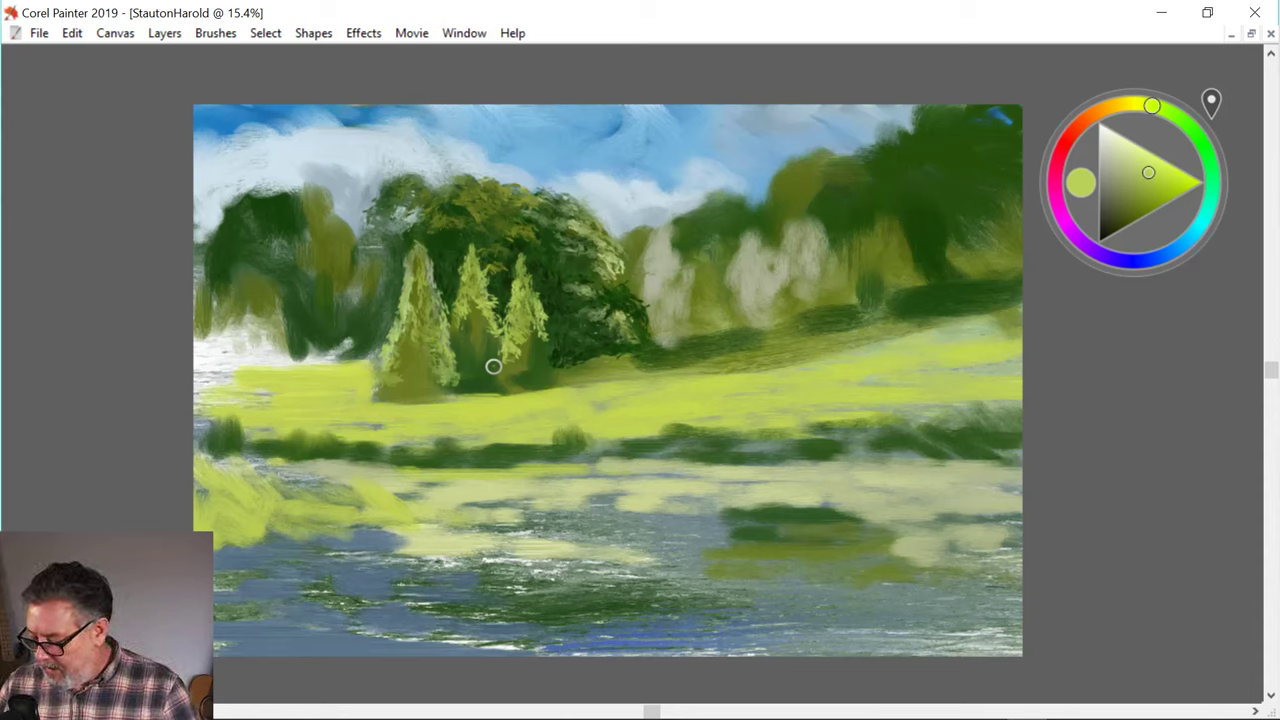
- Sample a very dark green, dab shadow leaves into the inner and lower parts of the three conifers, and undo the last stroke
left_click(370, 180, "alt")
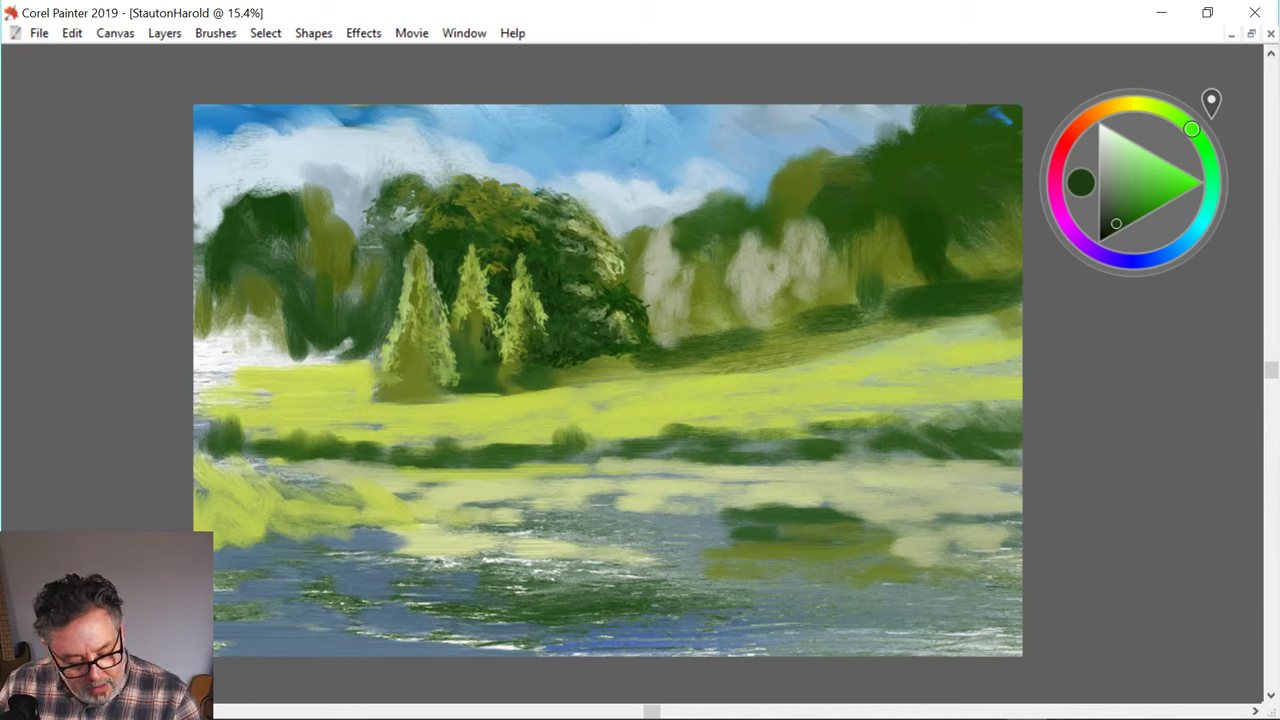
left_click_drag(476, 333, 480, 368)
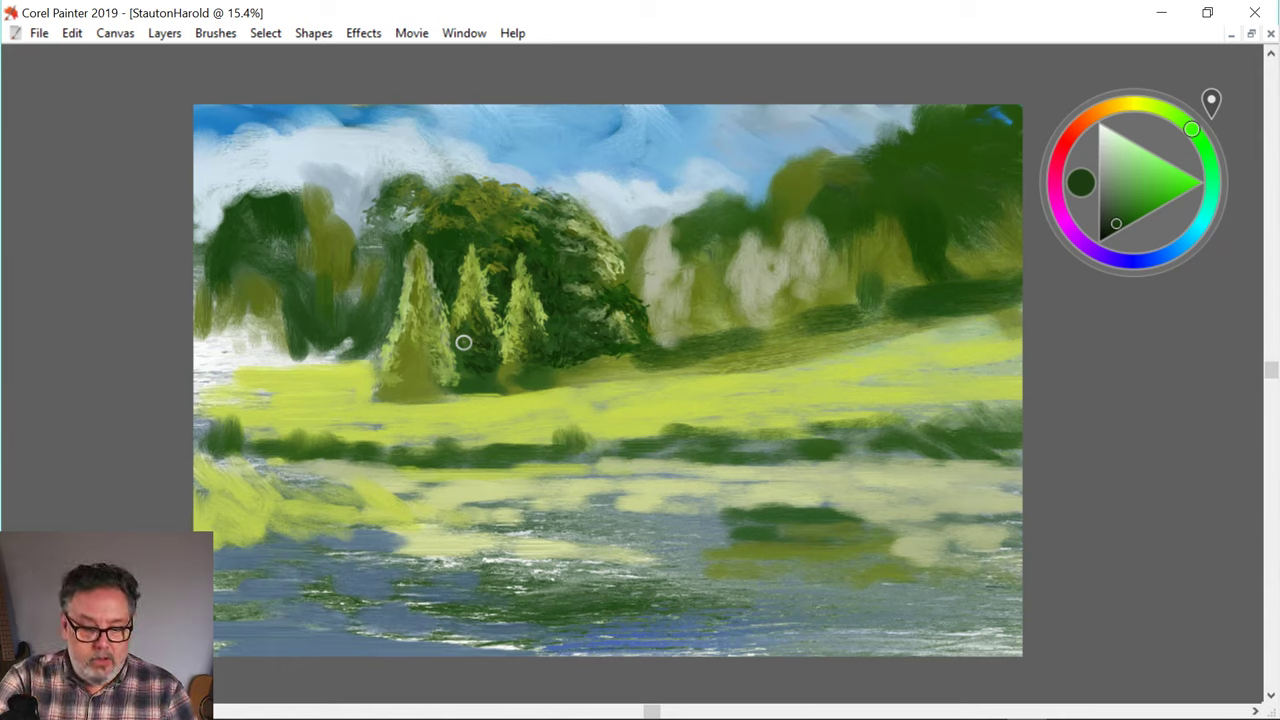
mouse_move(478, 284)
left_mouse_down()
mouse_move(492, 320)
mouse_move(474, 308)
mouse_move(459, 322)
mouse_move(514, 335)
mouse_move(511, 364)
left_mouse_up()
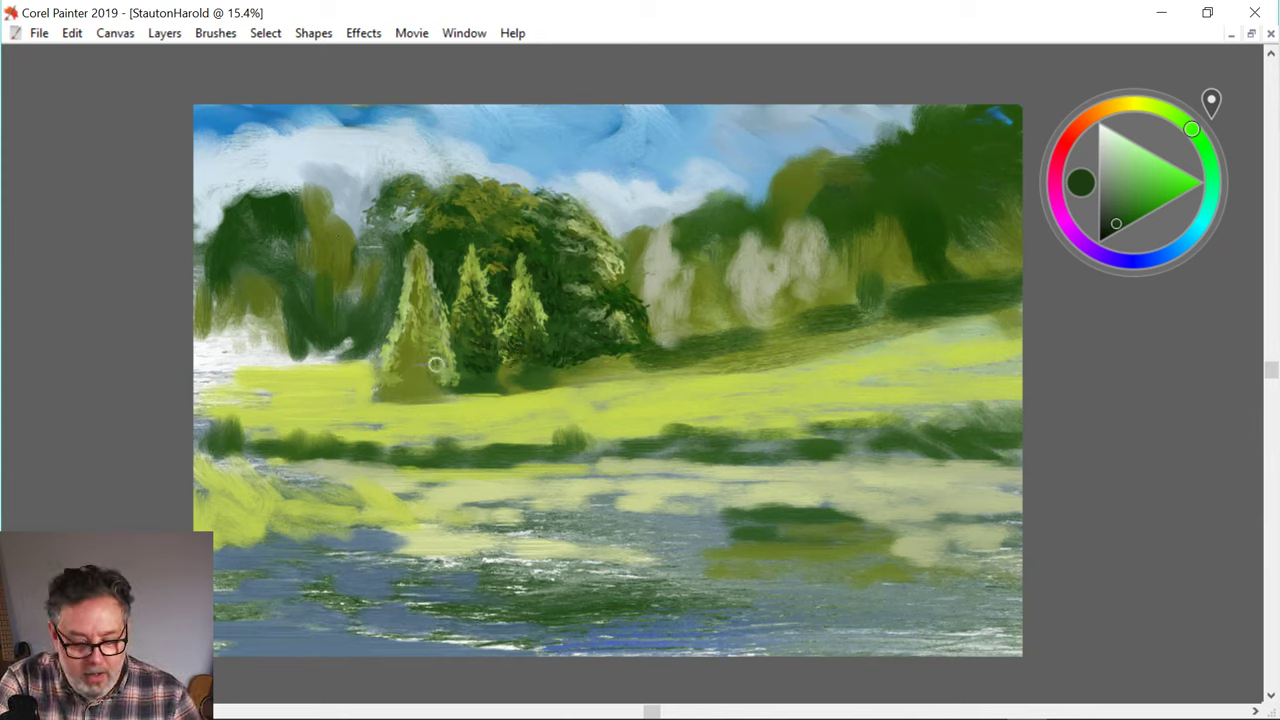
mouse_move(437, 363)
left_mouse_down()
mouse_move(426, 332)
mouse_move(428, 356)
mouse_move(448, 366)
mouse_move(422, 364)
mouse_move(454, 378)
left_mouse_up()
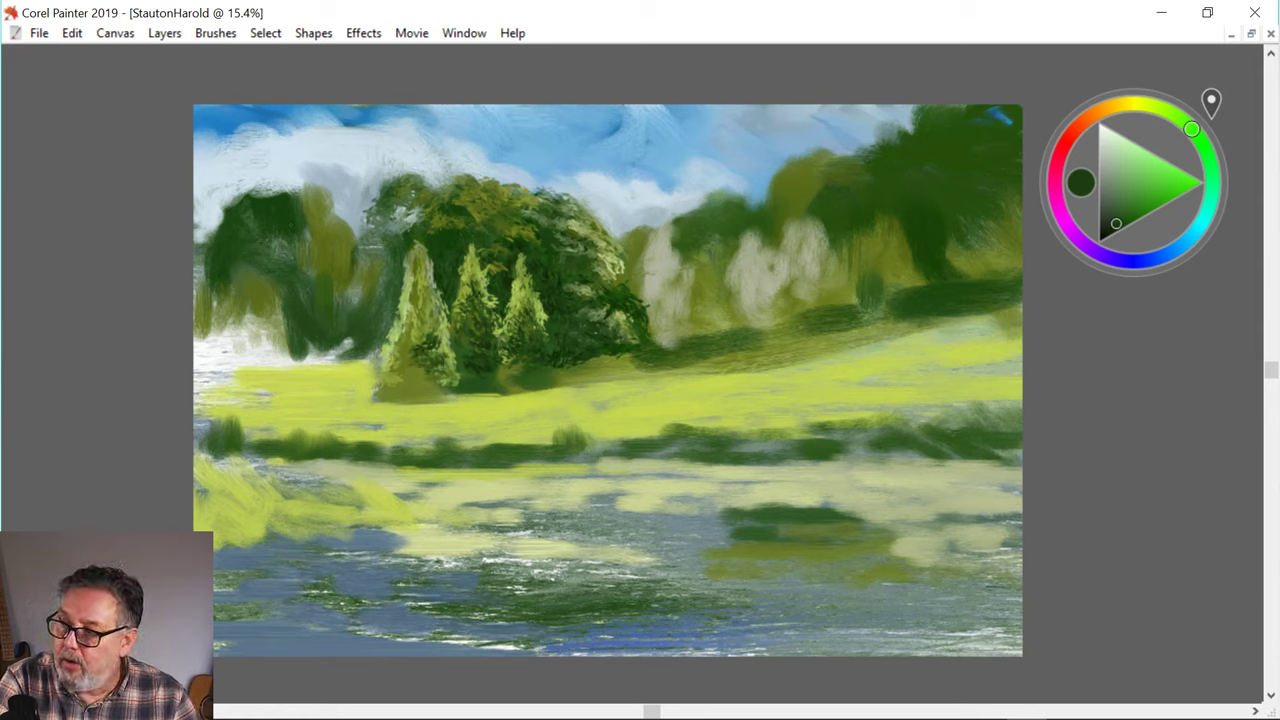
mouse_move(416, 332)
left_mouse_down()
mouse_move(392, 355)
mouse_move(420, 374)
mouse_move(390, 372)
mouse_move(416, 378)
left_mouse_up()
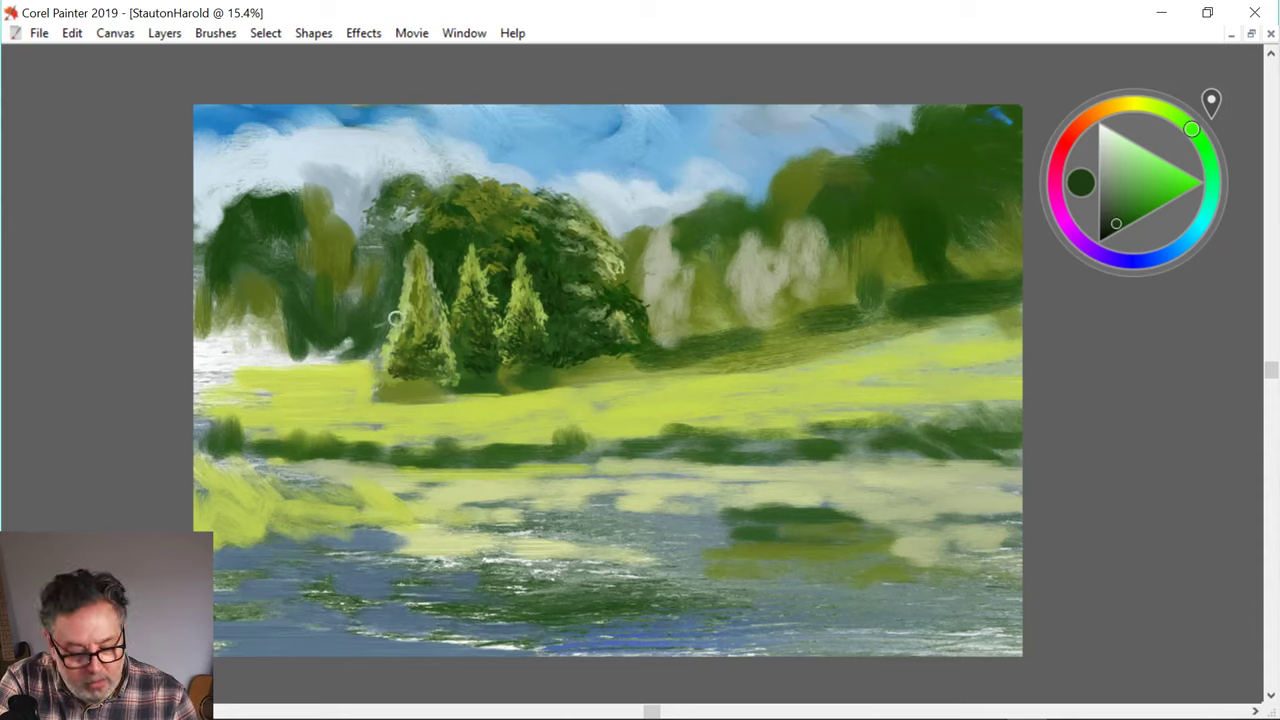
mouse_move(413, 308)
left_mouse_down()
mouse_move(380, 372)
mouse_move(418, 386)
left_mouse_up()
key("ctrl+z")
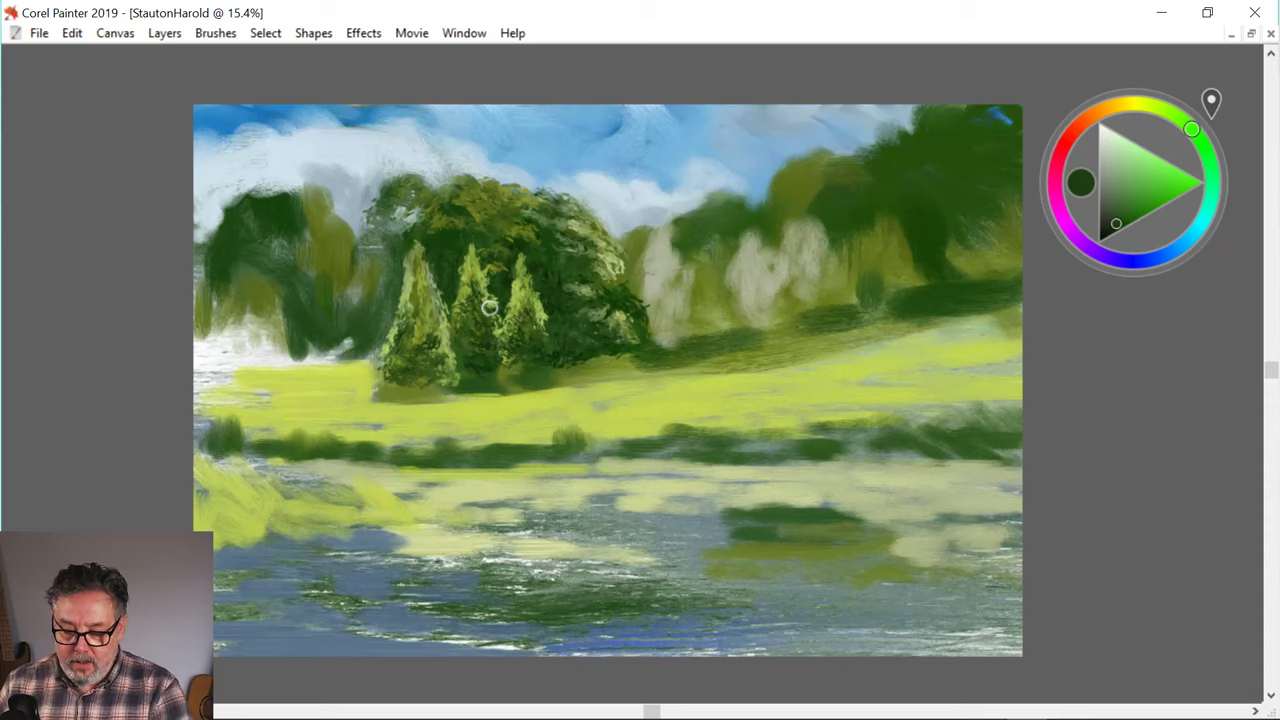
- Mix a dark blue-violet, paint shadows into the large tree behind the conifers, and add short trunks beneath the three conifers
left_click_drag(1116, 224, 1110, 217)
left_click(1124, 261)
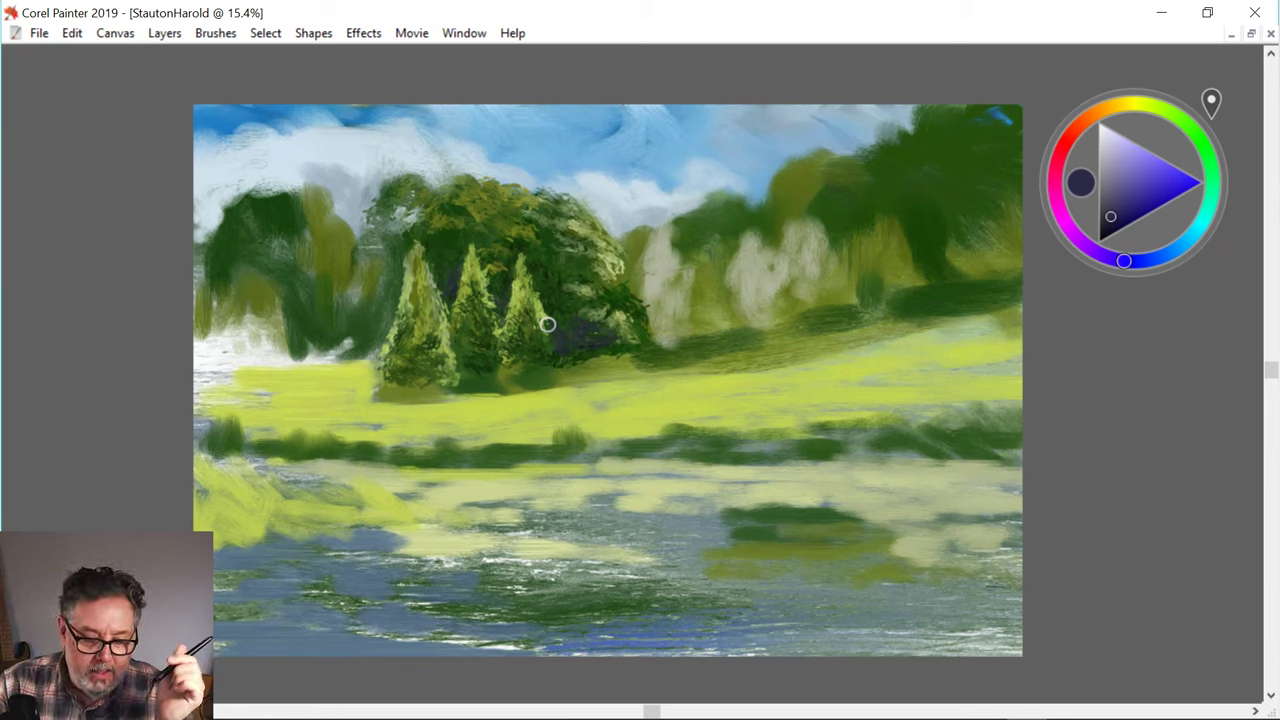
right_click(502, 282)
left_click(490, 264)
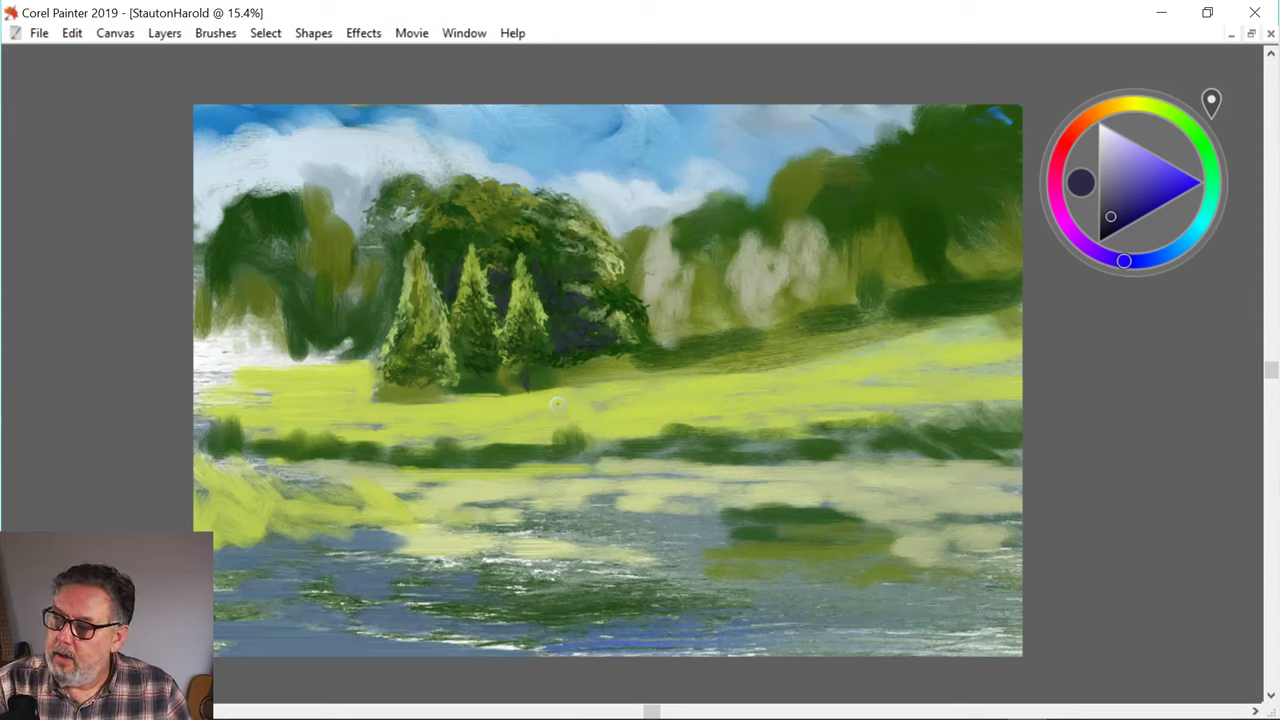
mouse_move(523, 391)
left_mouse_down()
mouse_move(527, 408)
mouse_move(478, 395)
left_mouse_up()
mouse_move(400, 414)
left_mouse_down()
mouse_move(417, 404)
mouse_move(417, 416)
left_mouse_up()
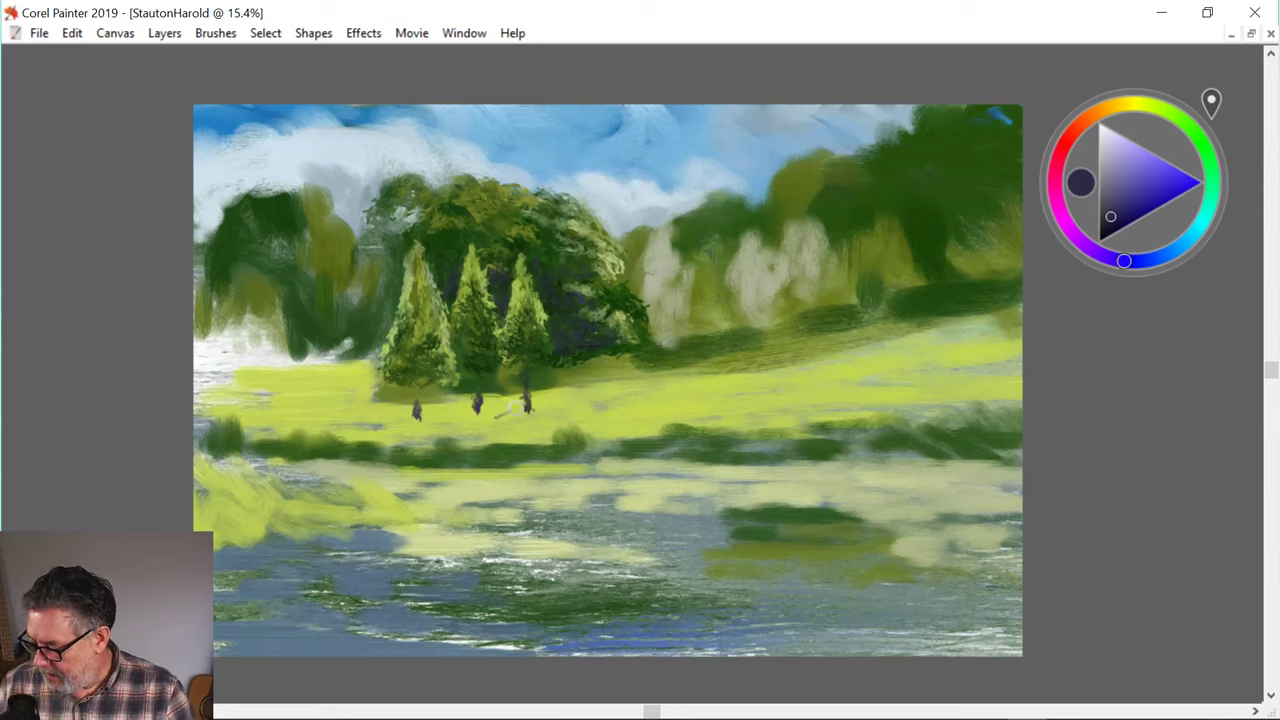
- Widen the right conifer's lower right side with sampled dark shadow strokes and pale yellow-green leaf highlights
left_click(366, 216, "alt")
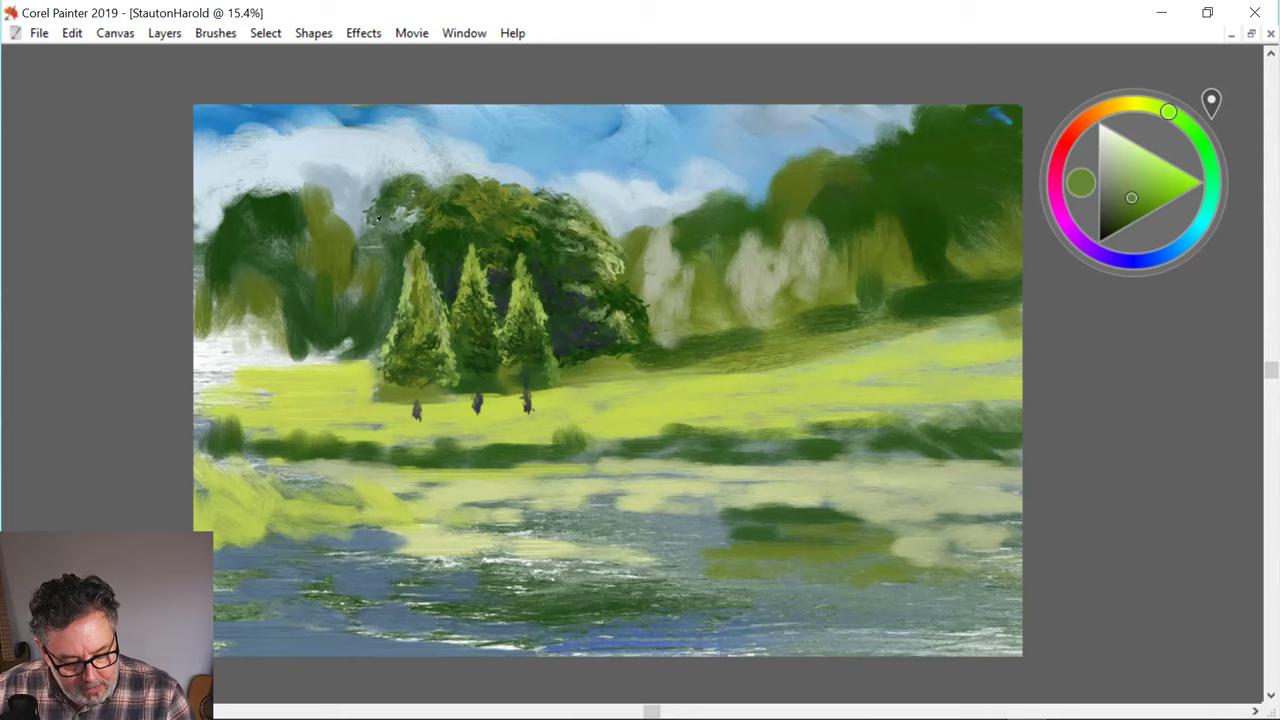
left_click(549, 374, "alt")
left_click_drag(550, 378, 556, 356)
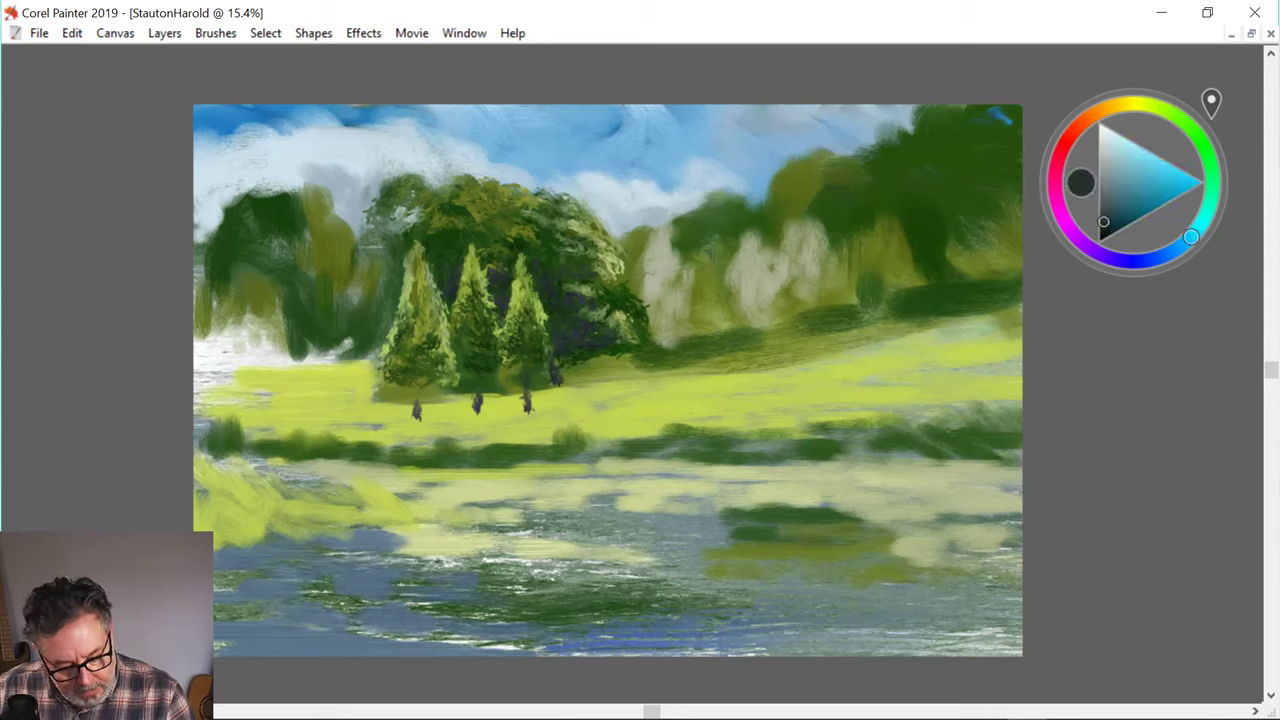
left_click(538, 343, "alt")
mouse_move(552, 339)
left_mouse_down()
mouse_move(553, 380)
mouse_move(547, 340)
left_mouse_up()
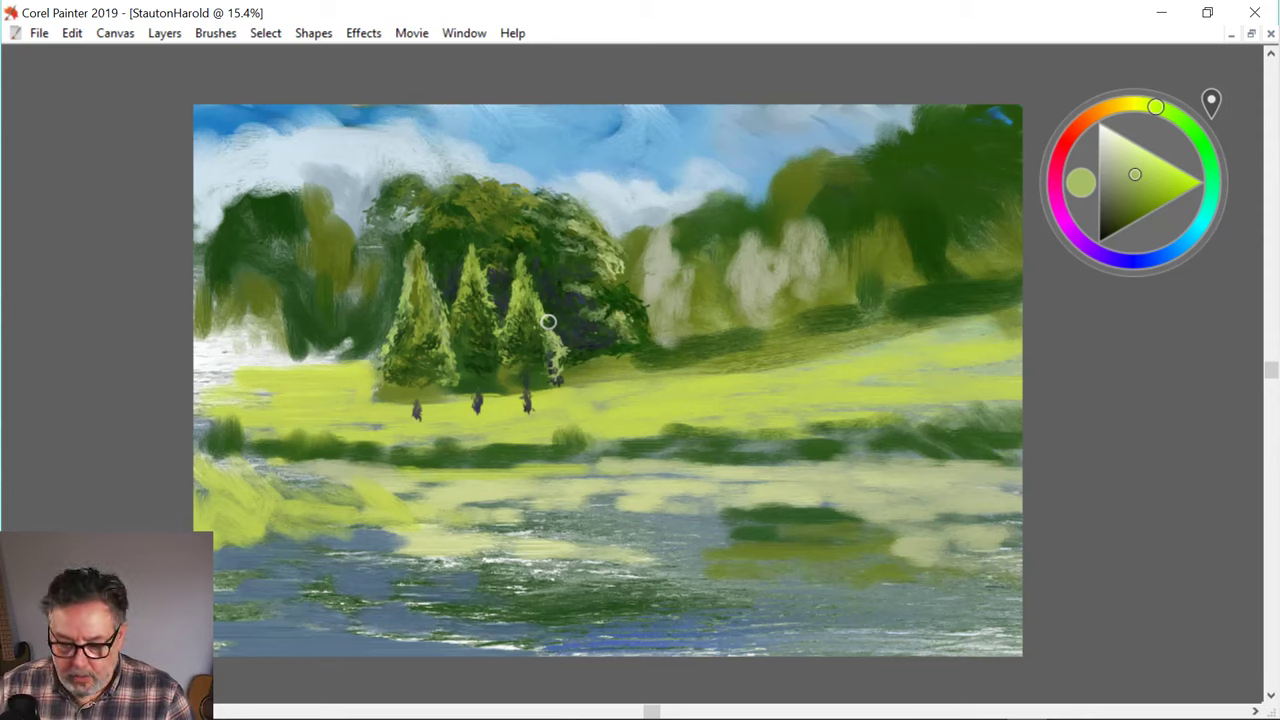
- Fill out the base of the right conifer with sampled dark green leaves and yellow-green highlights on its lower left edge
left_click(360, 240, "alt")
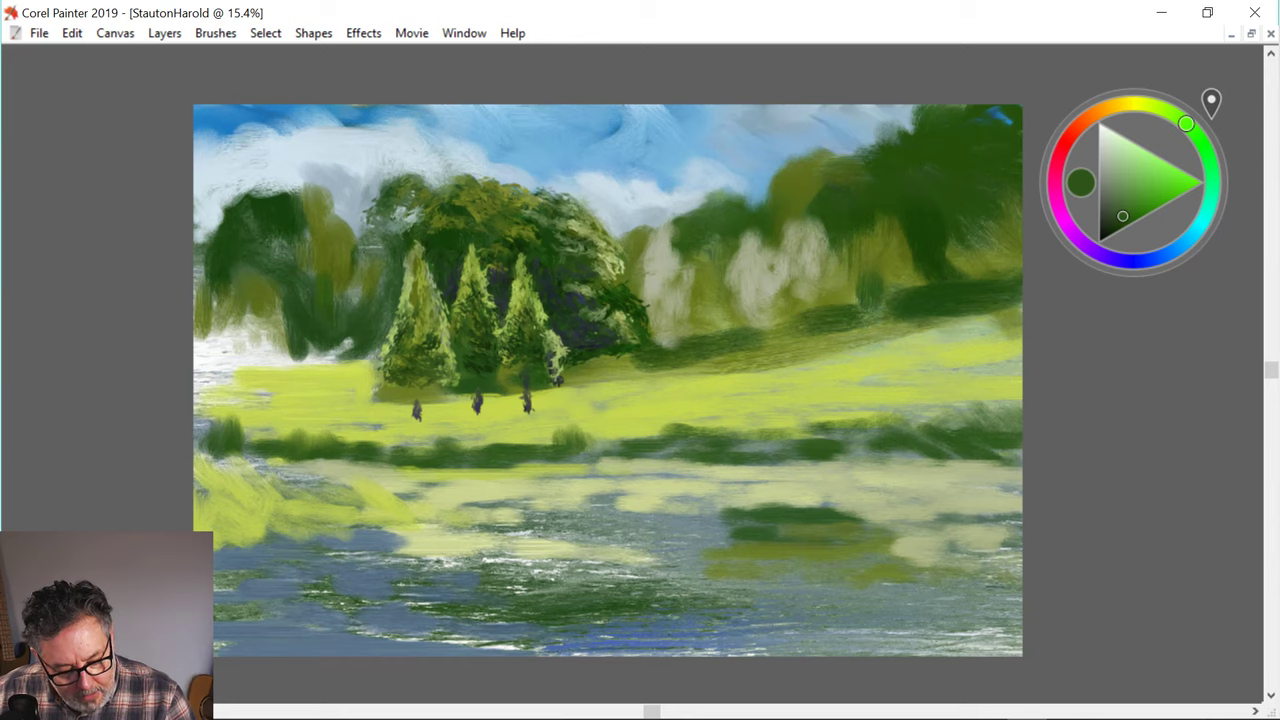
left_click_drag(536, 389, 551, 387)
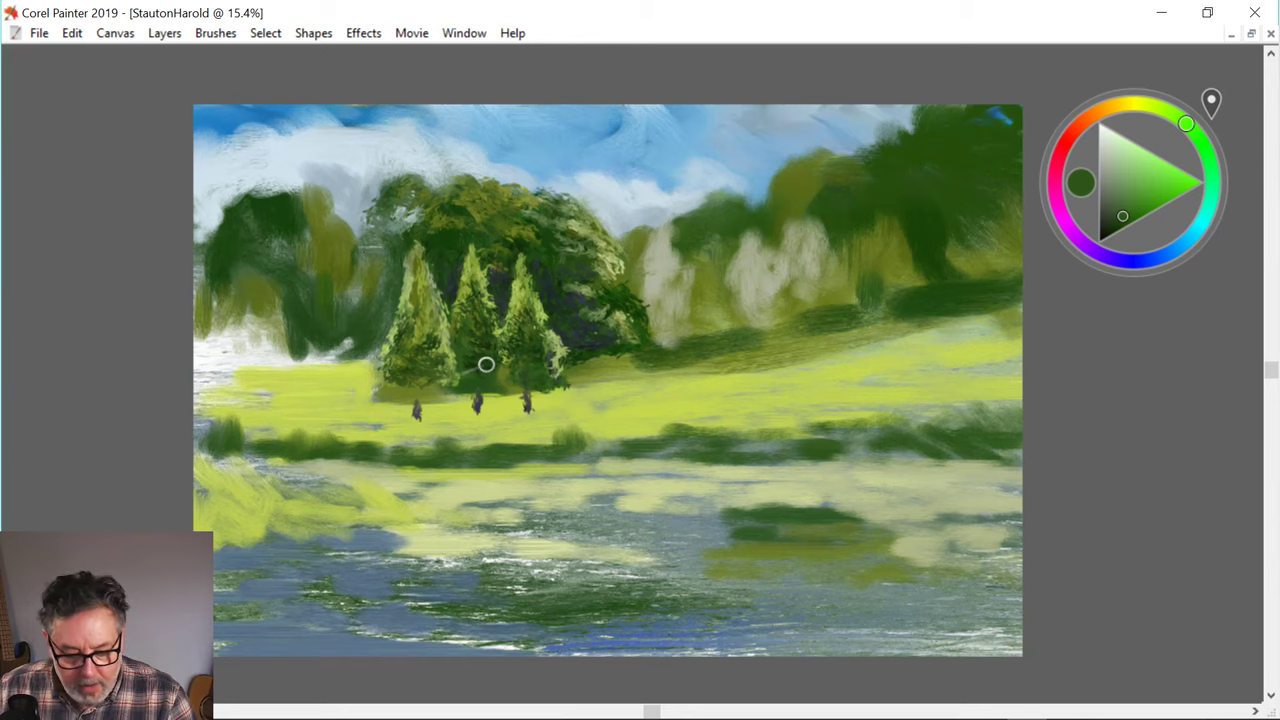
left_click(345, 200, "alt")
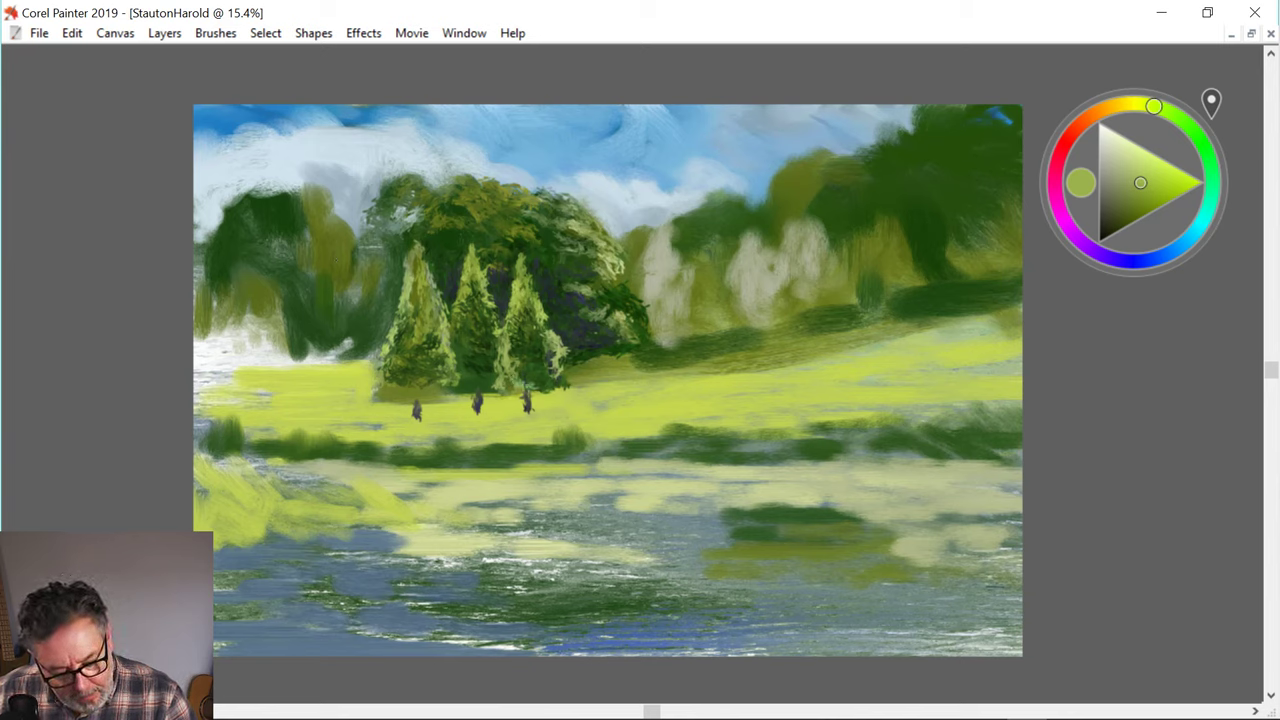
left_click(510, 380, "alt")
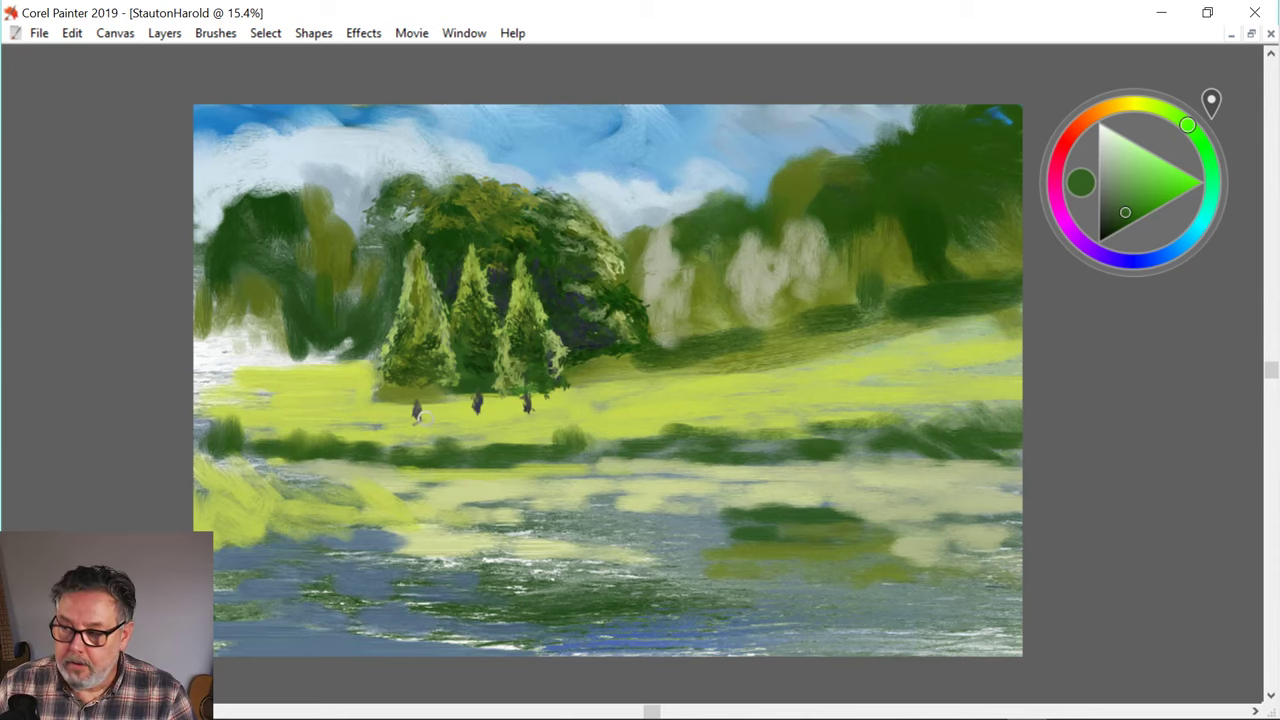
- Sample a dark blue-grey and paint shadow across the base of the middle conifer, just above its trunk
left_click(325, 235, "alt")
left_click(328, 237, "alt")
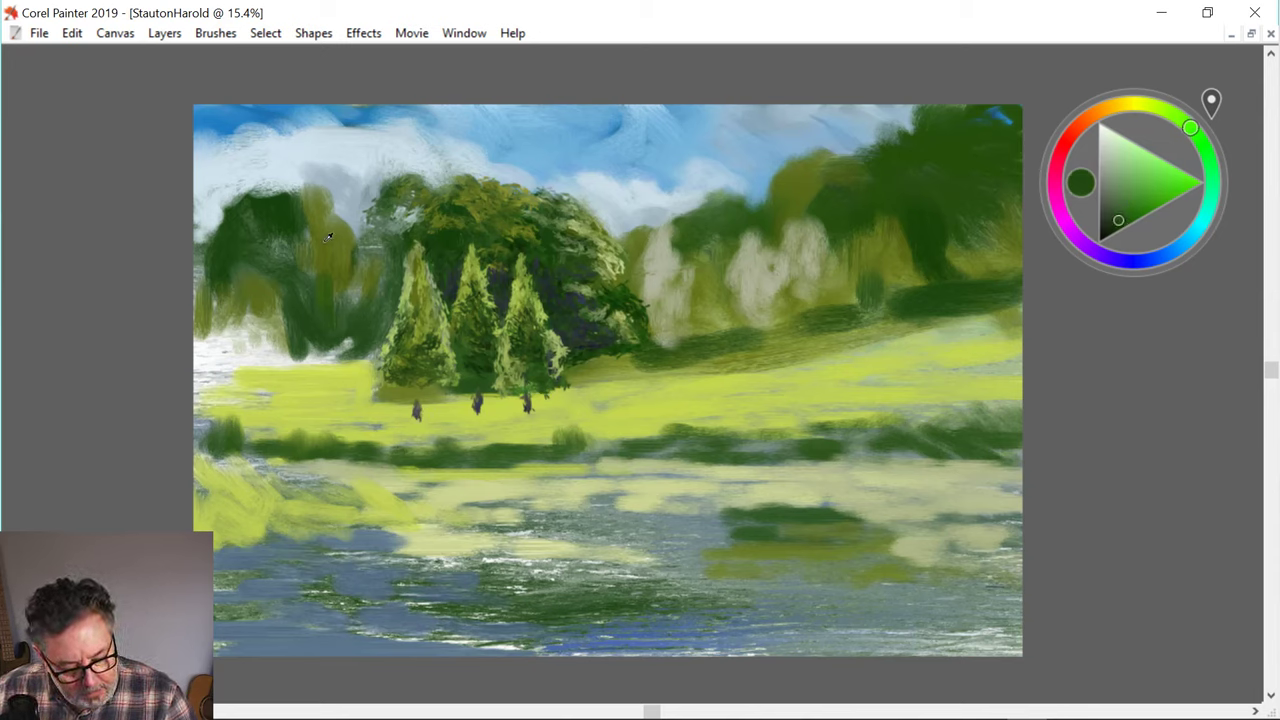
left_click(386, 219, "alt")
left_click(389, 217, "alt")
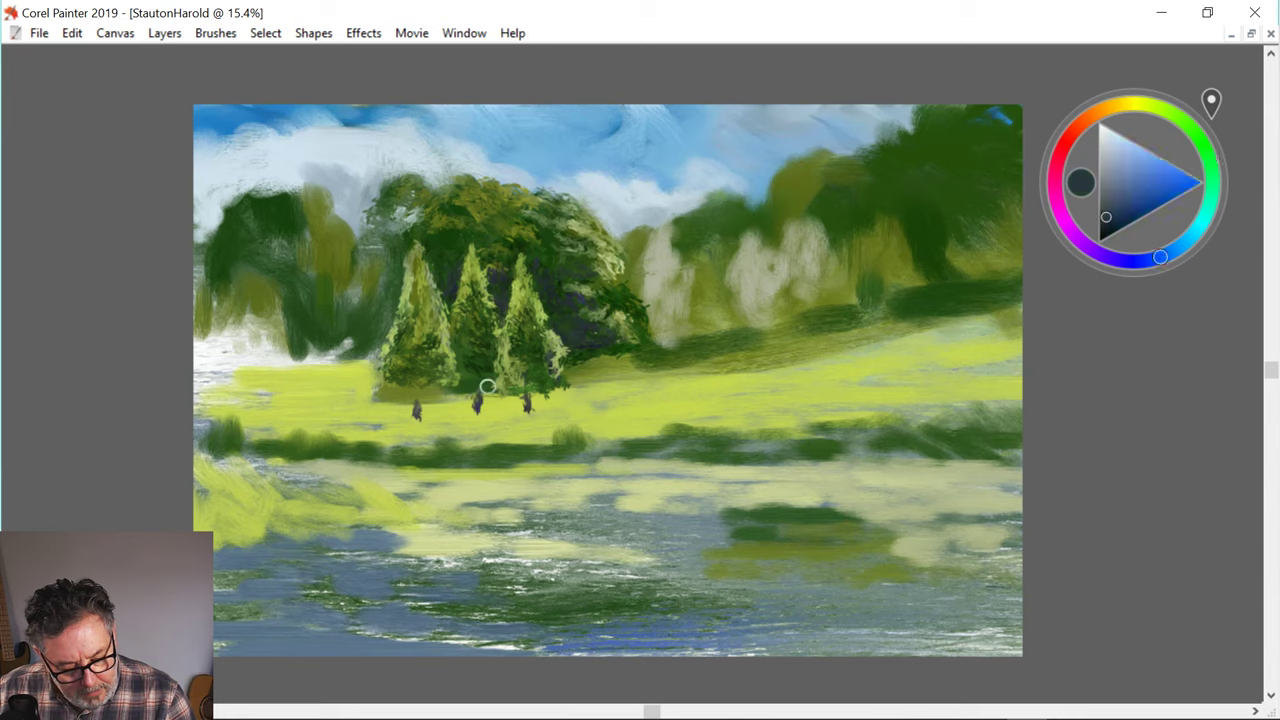
mouse_move(459, 387)
left_mouse_down()
mouse_move(496, 386)
mouse_move(482, 392)
left_mouse_up()
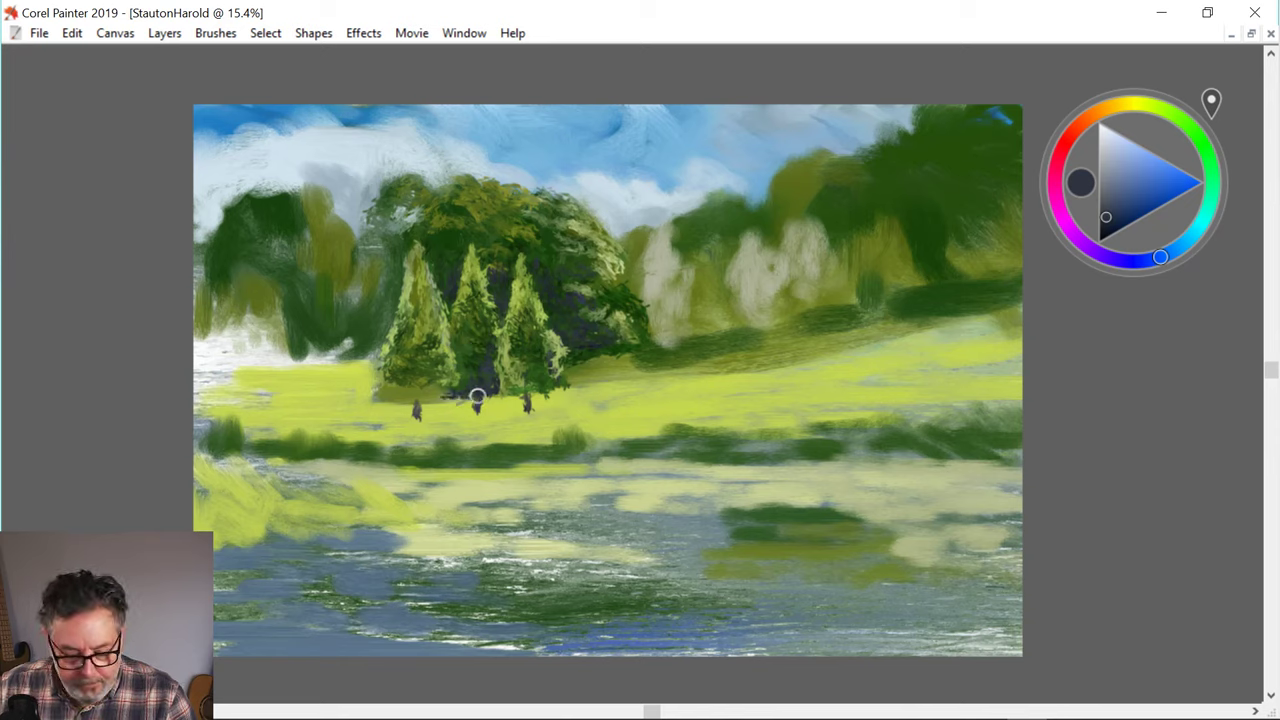
- Fill out the left conifer's lower half and base with sampled yellow-green, dark grey-green and dark green leaf strokes
left_click(480, 358, "alt")
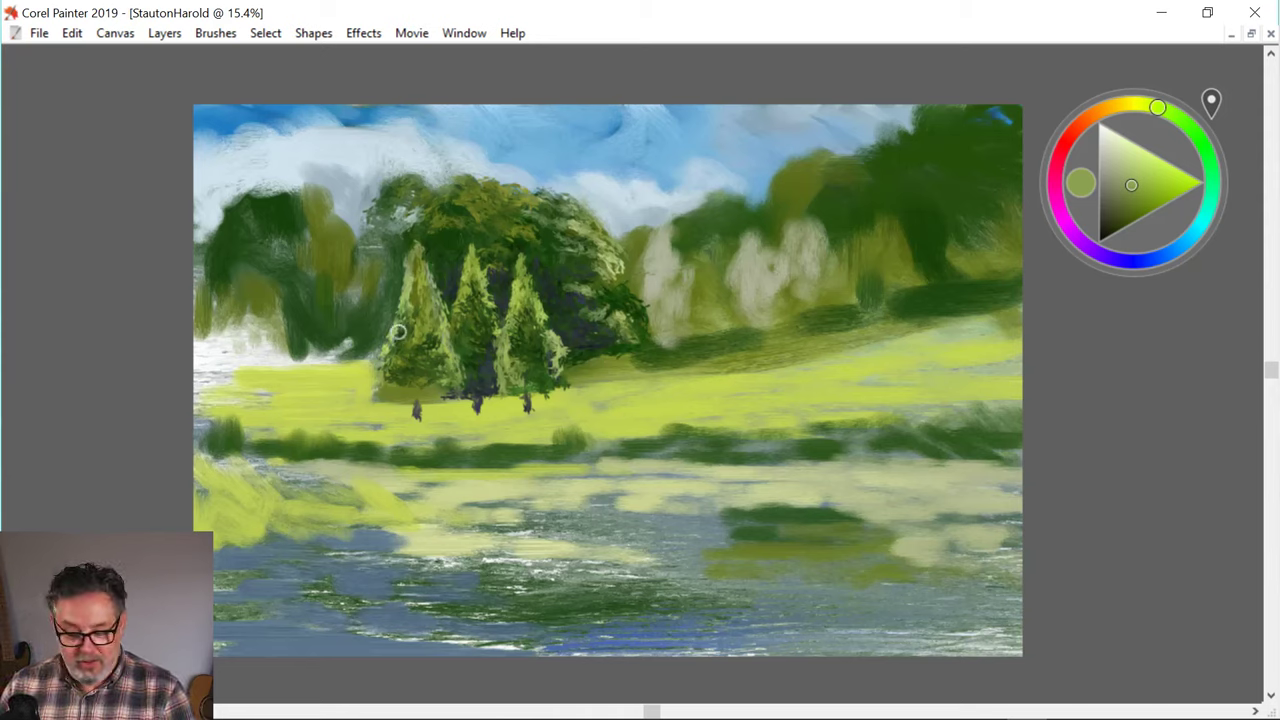
left_click(474, 384, "alt")
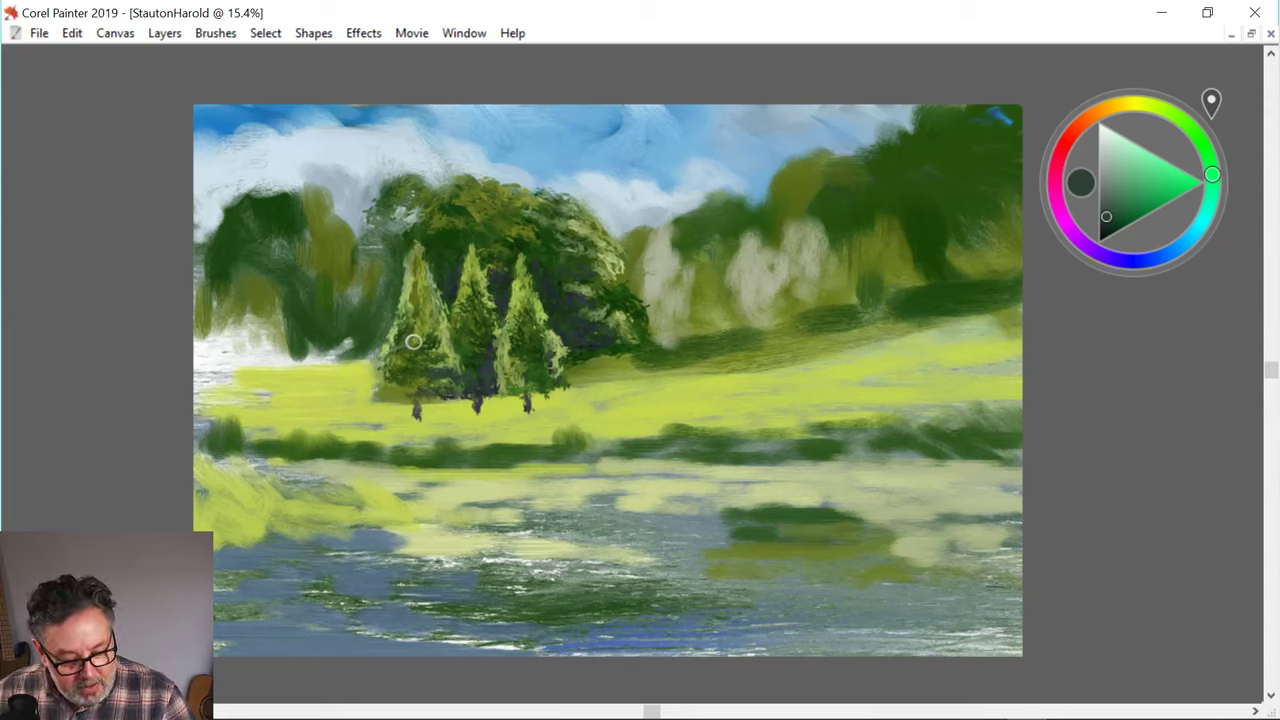
left_click_drag(422, 340, 395, 363)
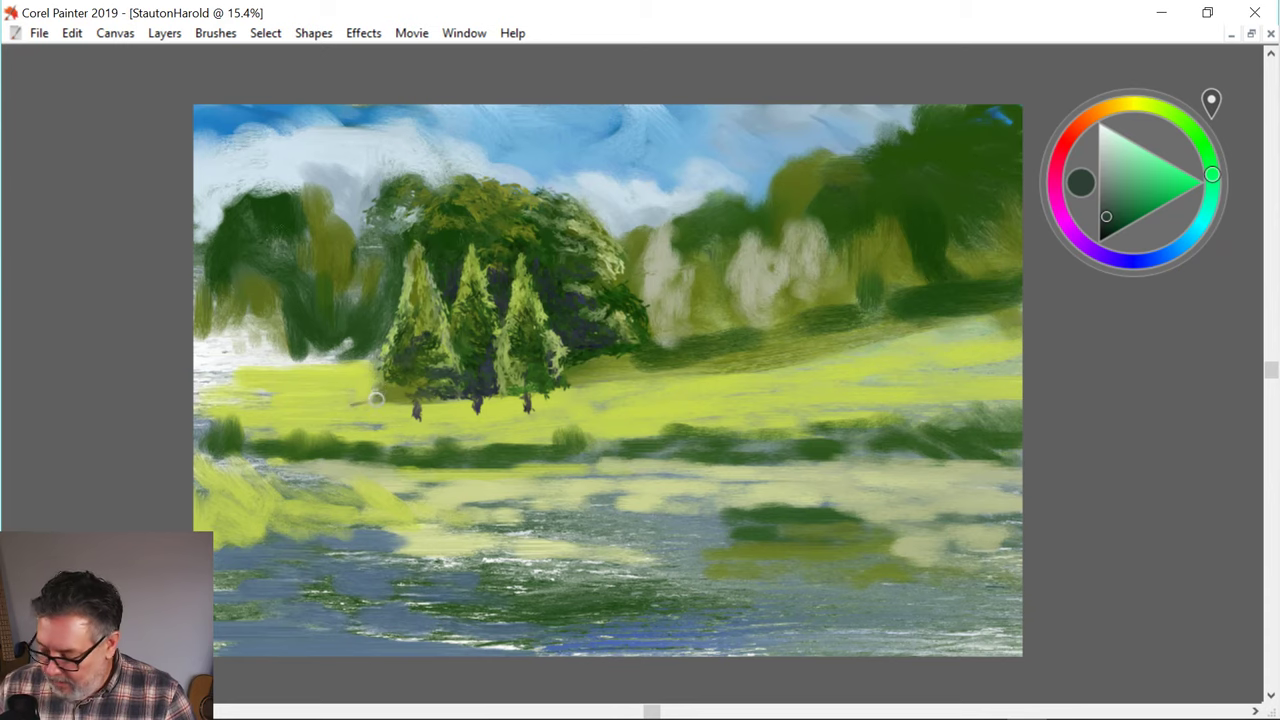
left_click(260, 250, "alt")
mouse_move(401, 372)
left_mouse_down()
mouse_move(418, 386)
mouse_move(380, 400)
mouse_move(438, 403)
mouse_move(402, 394)
left_mouse_up()
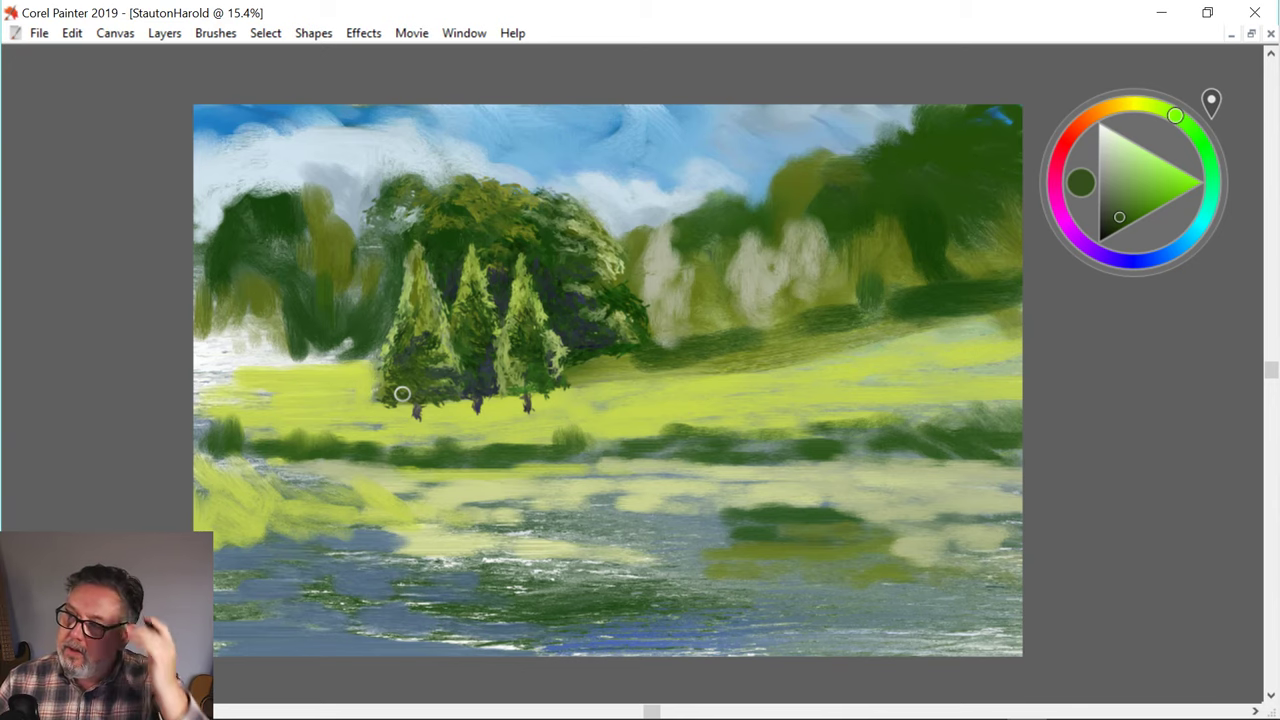
- Broaden the left conifer's tip and left edge with sampled olive and pale grey-green leaf strokes
left_click(411, 265, "alt")
left_click(413, 256, "alt")
left_click_drag(427, 260, 425, 252)
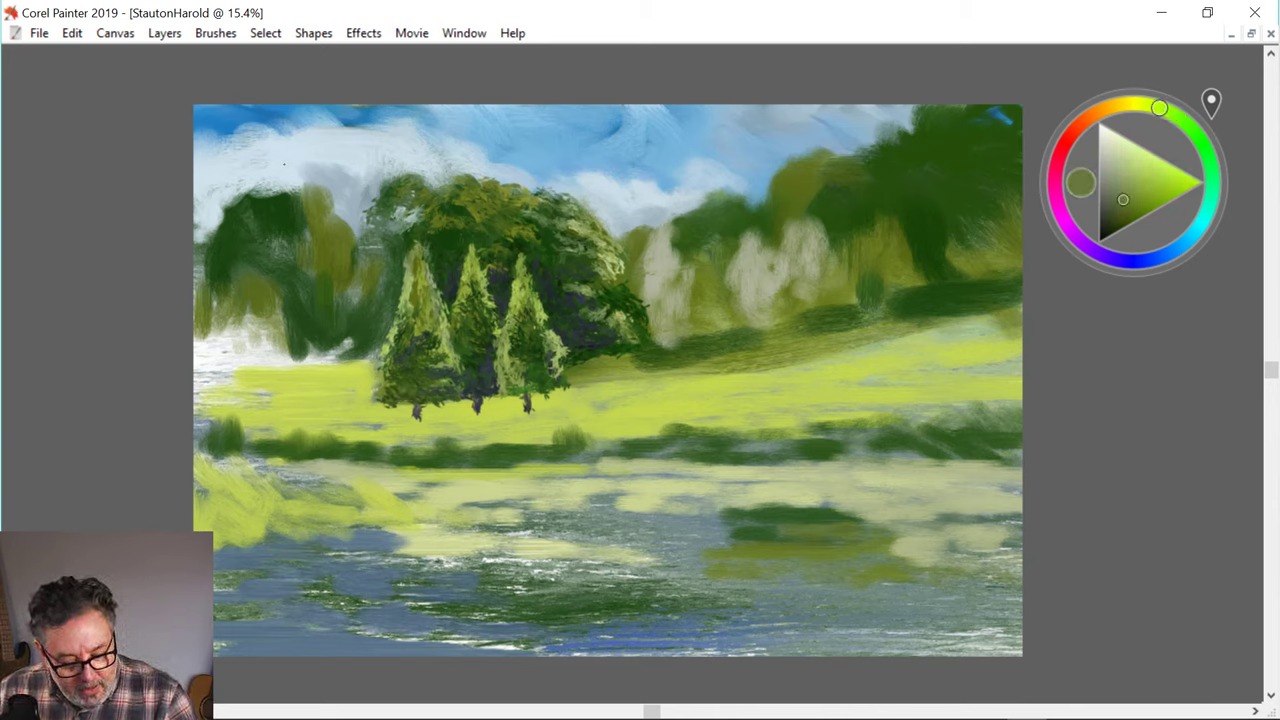
left_click(278, 176, "alt")
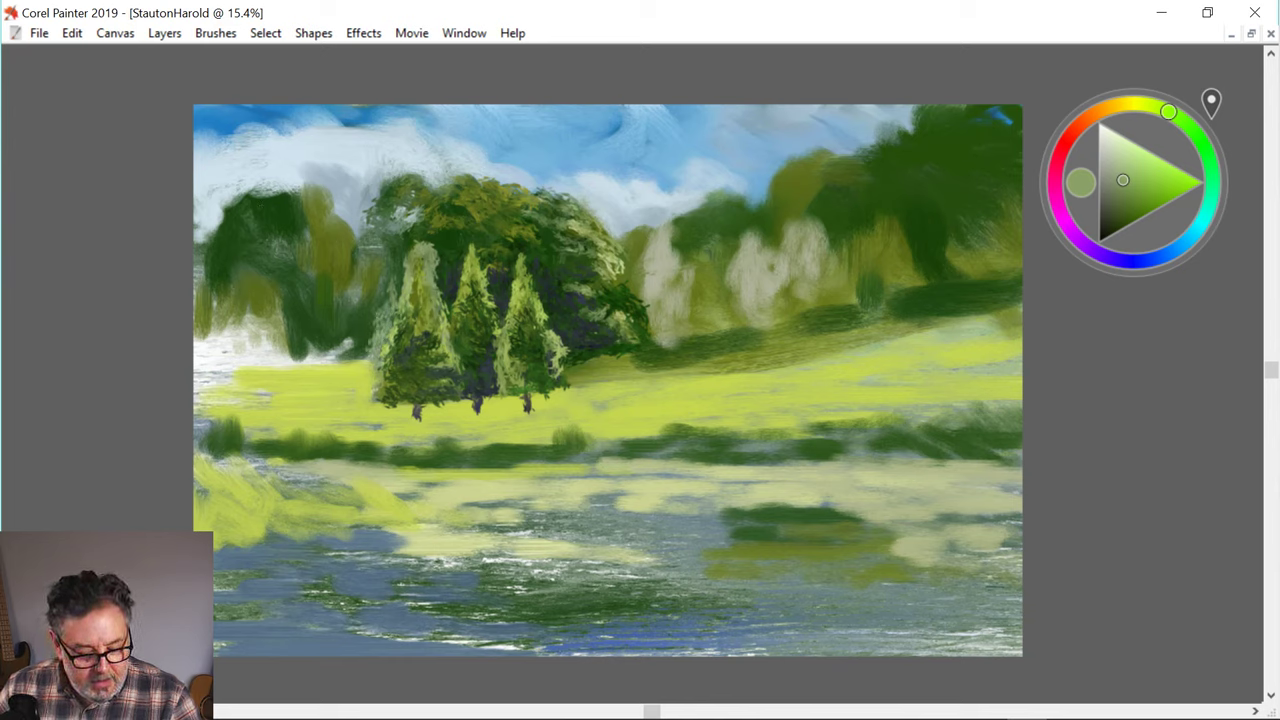
right_click(368, 358)
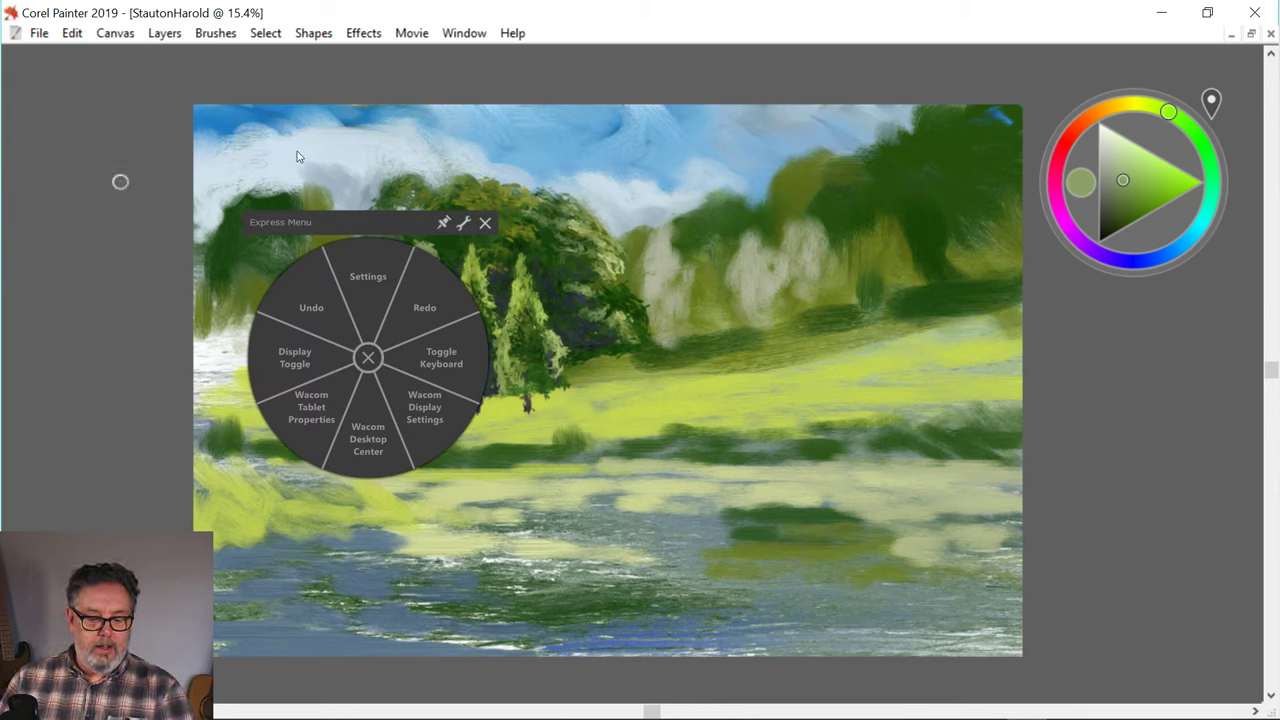
left_click(485, 222)
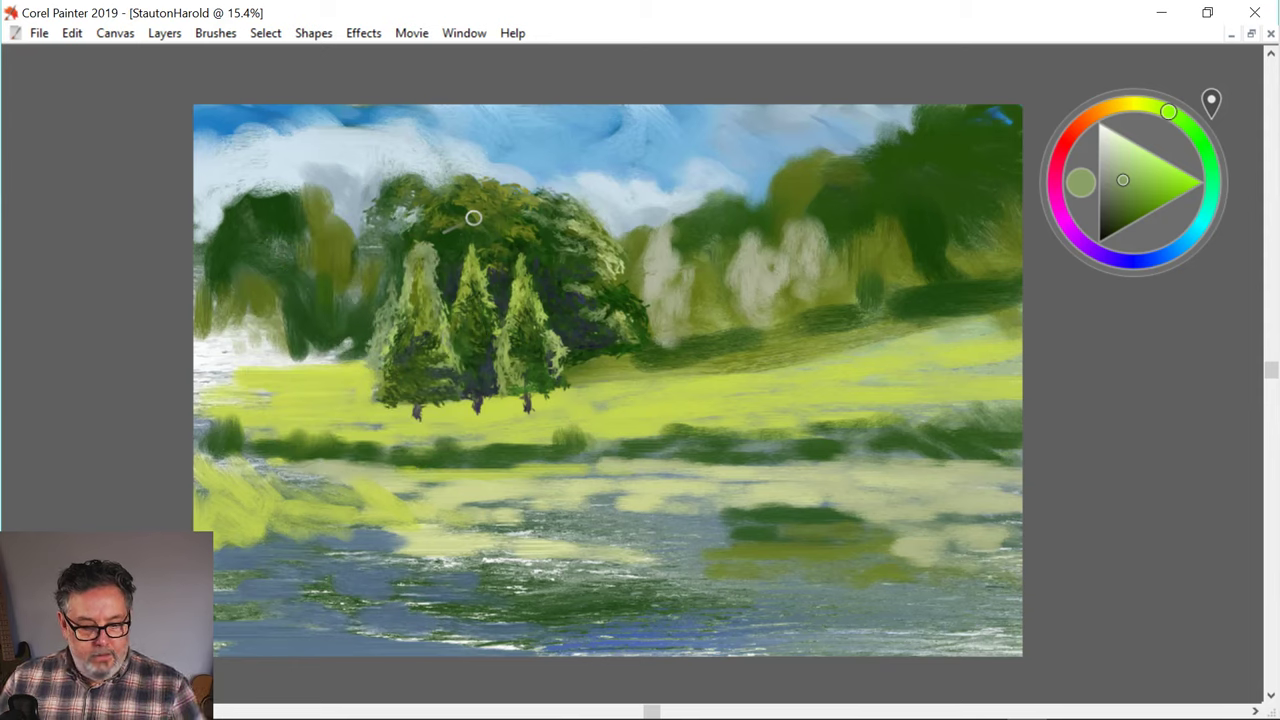
- Sample a very dark green and paint leafy shadows through the tree left of the conifers and along its base
left_click(337, 190, "alt")
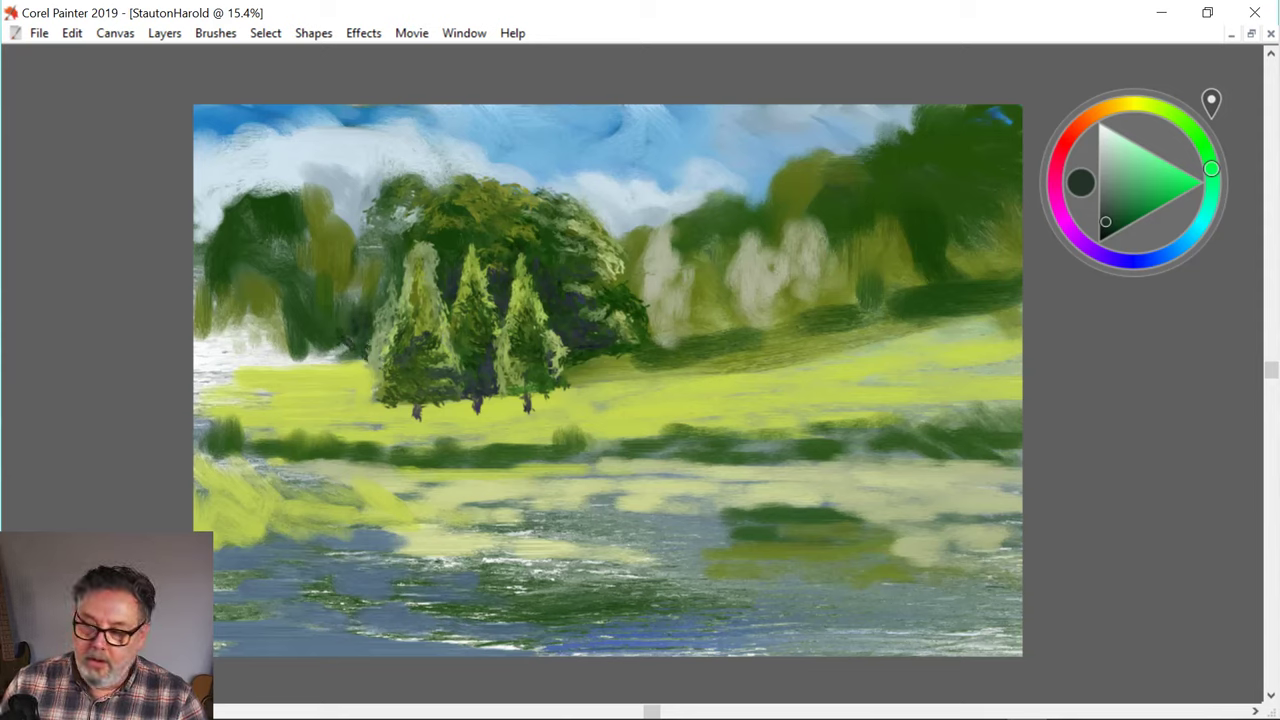
mouse_move(345, 350)
left_mouse_down()
mouse_move(332, 357)
mouse_move(364, 367)
mouse_move(331, 368)
left_mouse_up()
left_click_drag(337, 294, 346, 326)
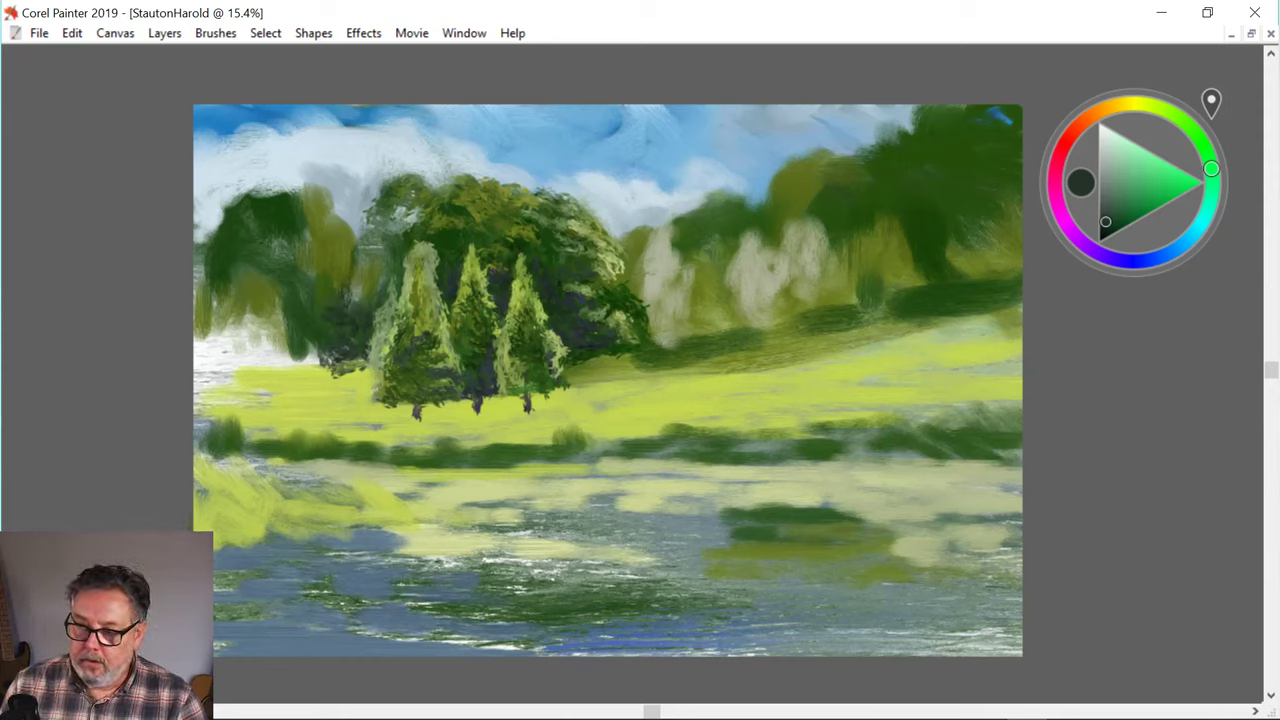
mouse_move(303, 206)
left_mouse_down()
mouse_move(322, 204)
mouse_move(327, 233)
mouse_move(352, 230)
left_mouse_up()
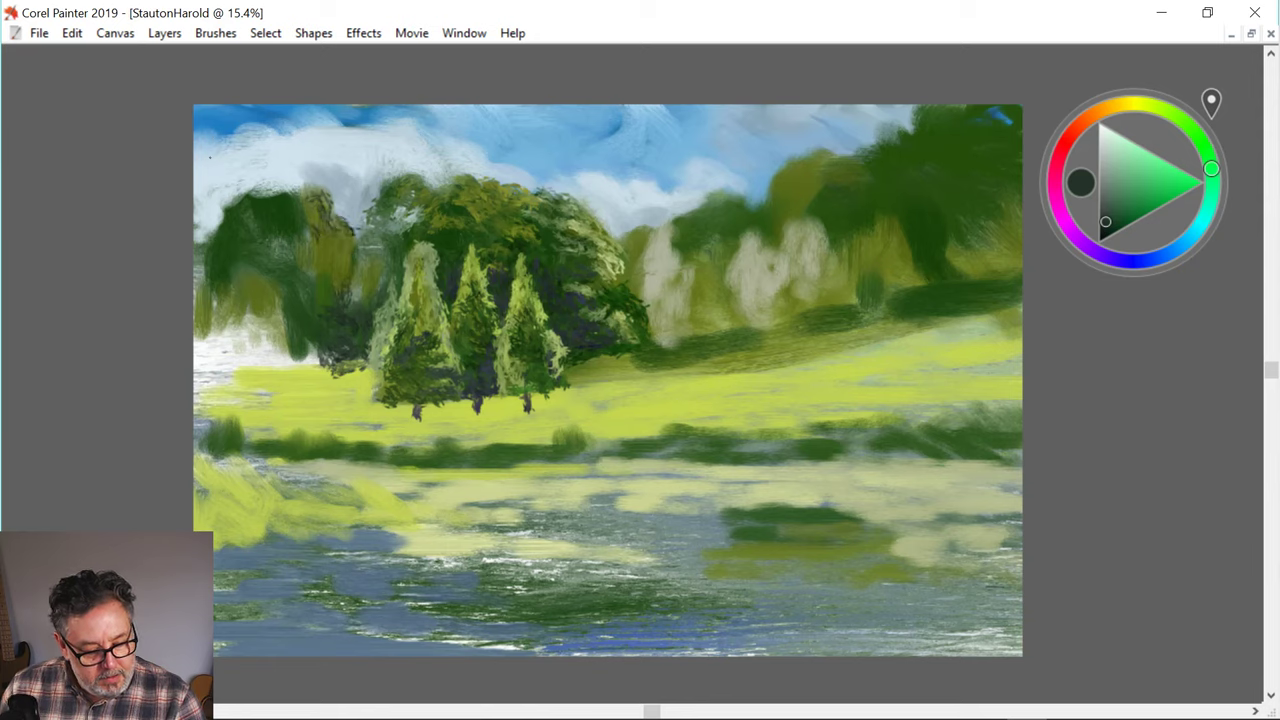
left_click_drag(339, 250, 339, 238)
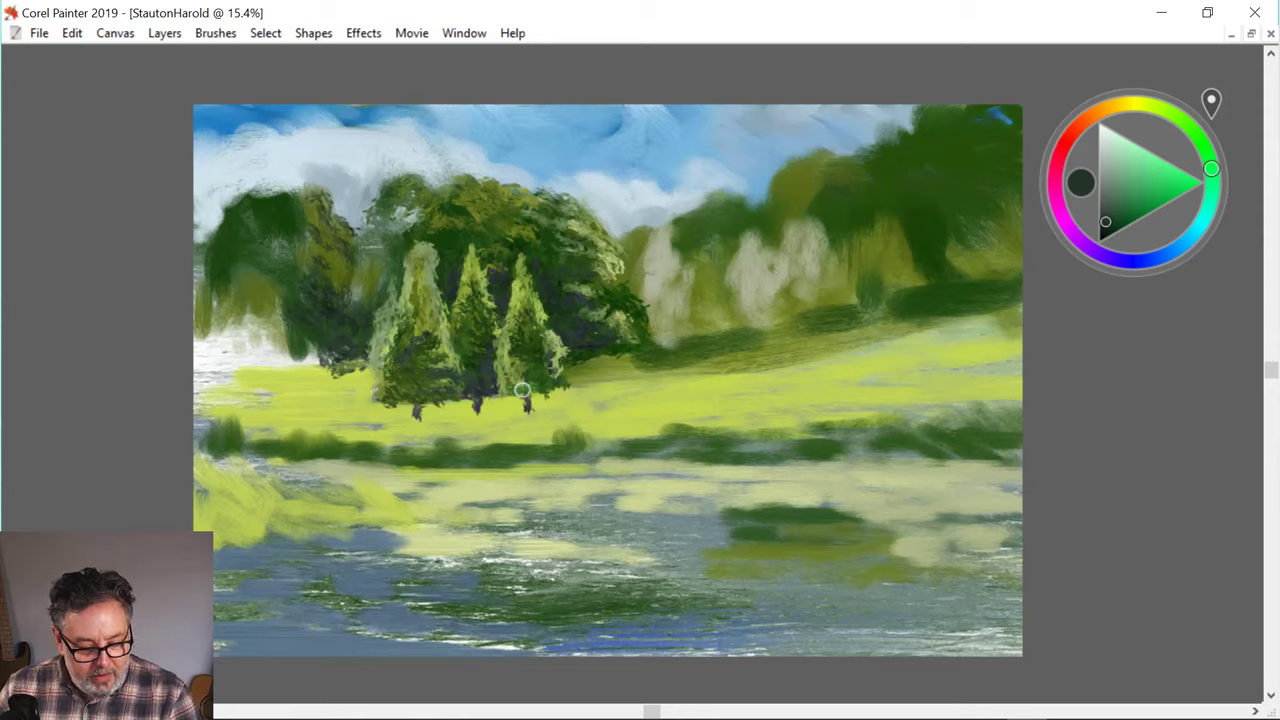
mouse_move(297, 347)
left_mouse_down()
mouse_move(328, 375)
mouse_move(305, 374)
mouse_move(352, 356)
mouse_move(368, 367)
left_mouse_up()
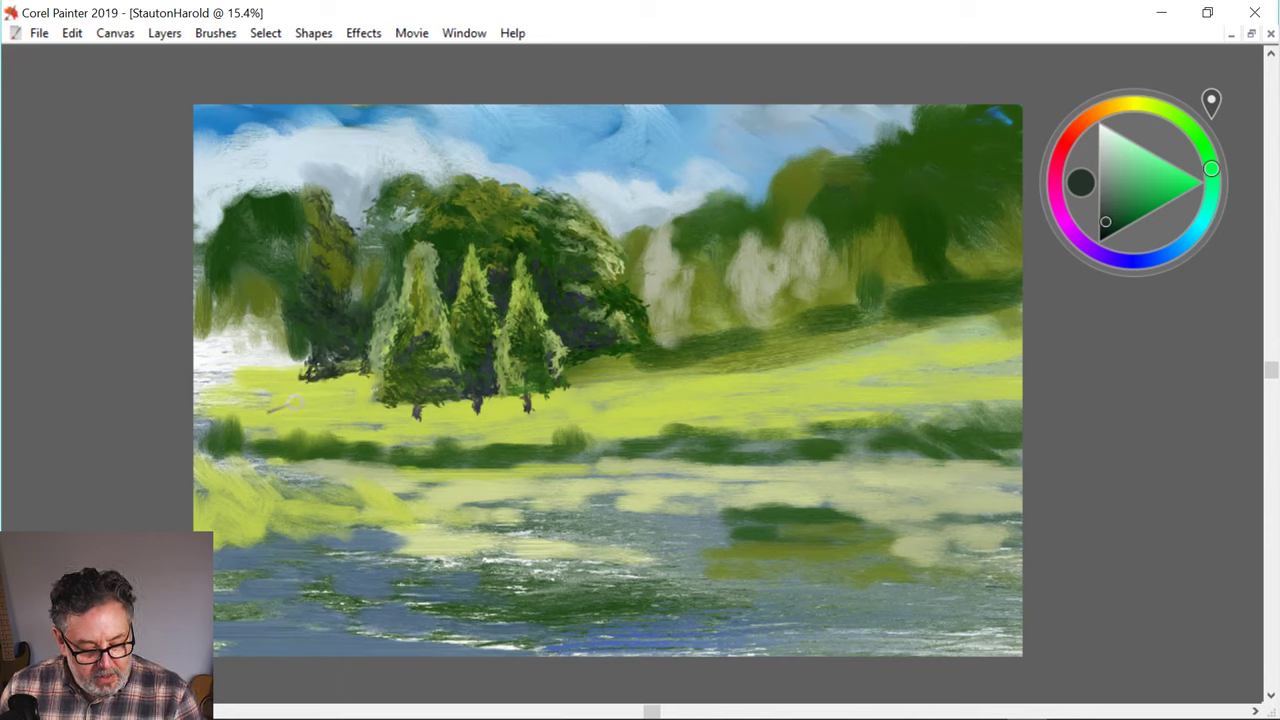
- Sample the lawn's yellow-green and paint a small bright bush against the lower left of the shadowed tree
left_click(274, 397, "alt")
left_click_drag(277, 309, 298, 338)
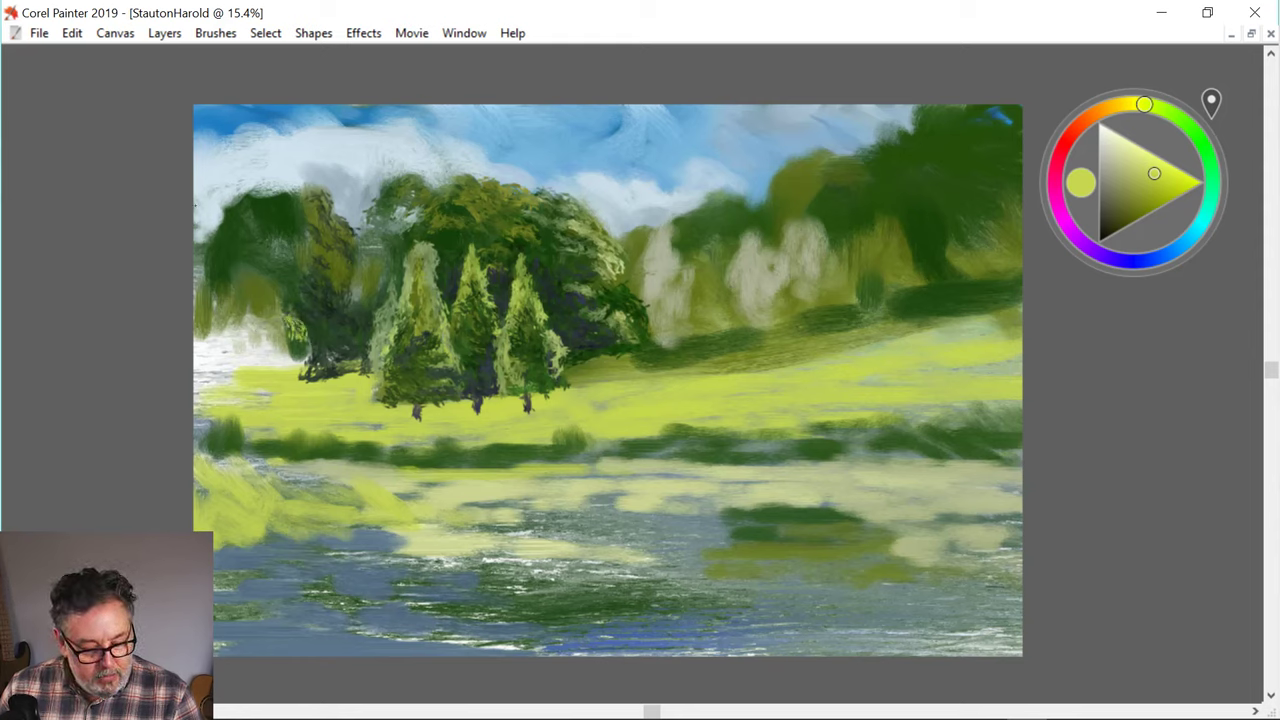
left_click_drag(298, 340, 290, 357)
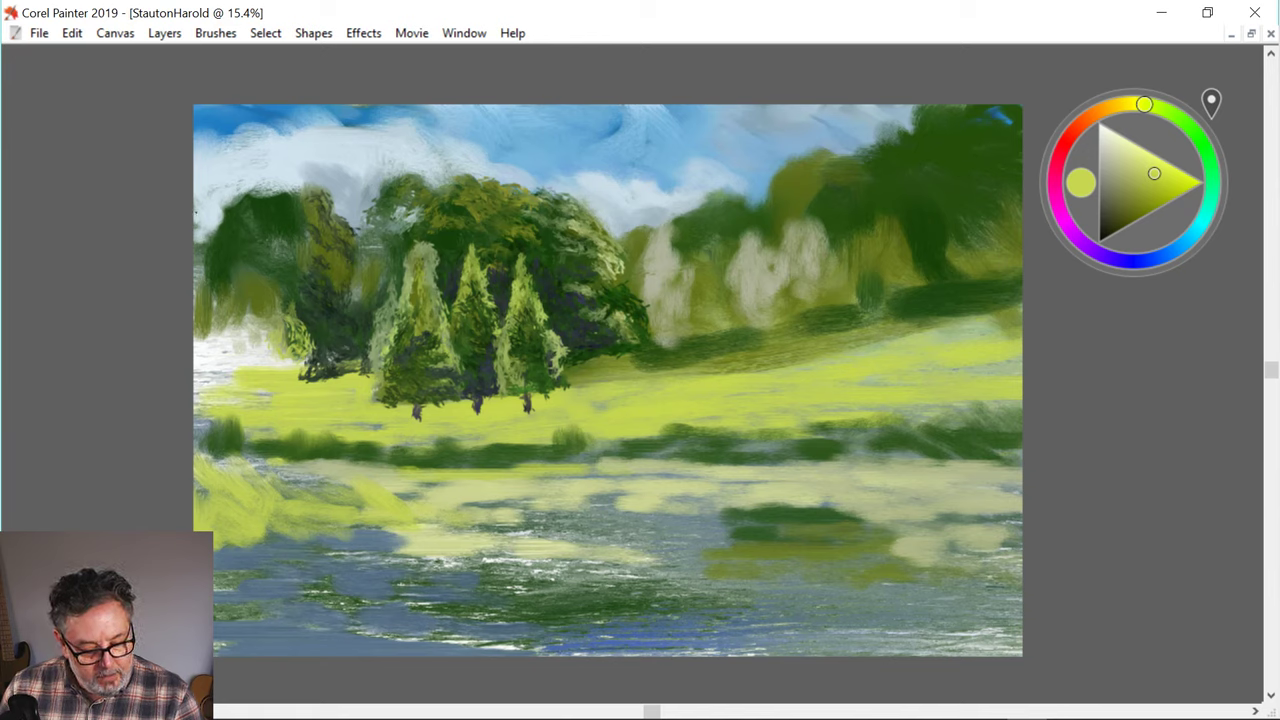
left_click_drag(287, 307, 292, 317)
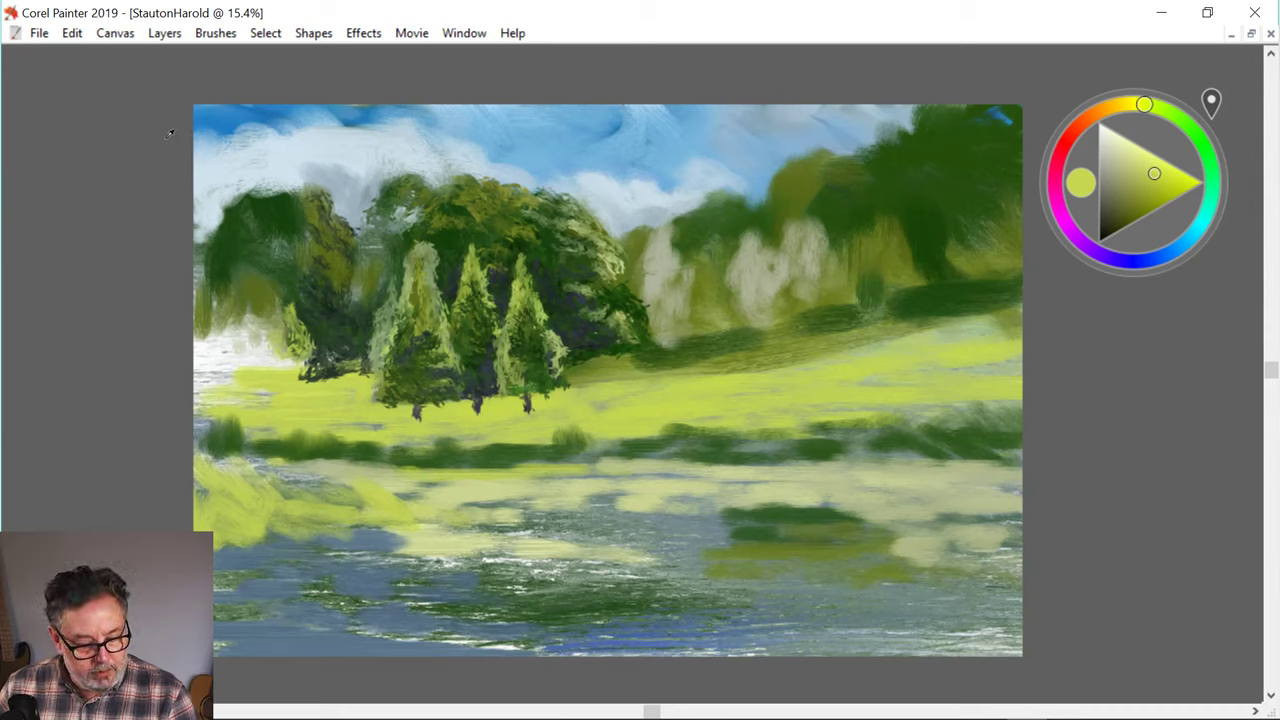
- Add sampled olive-green leaves to the far-left tree's crown and pale blue-grey foliage to it and the gap beside the conifers
left_click(289, 314, "alt")
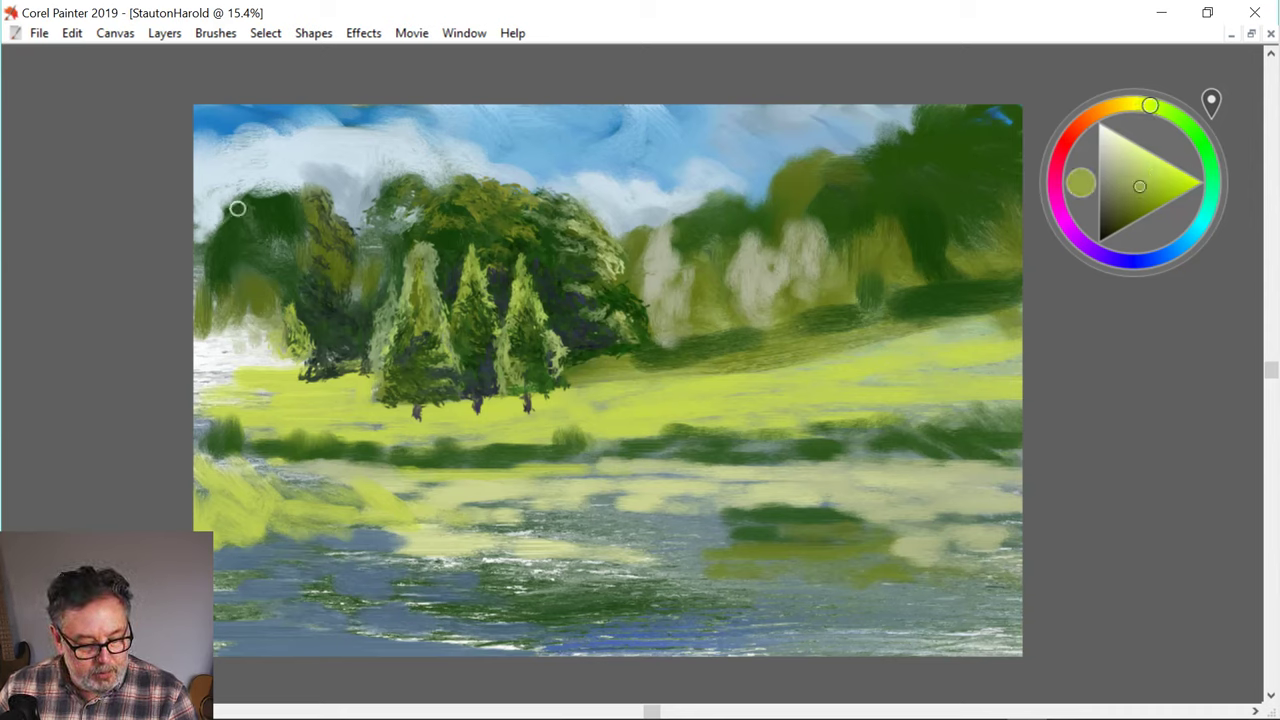
mouse_move(237, 208)
left_mouse_down()
mouse_move(224, 221)
mouse_move(265, 204)
left_mouse_up()
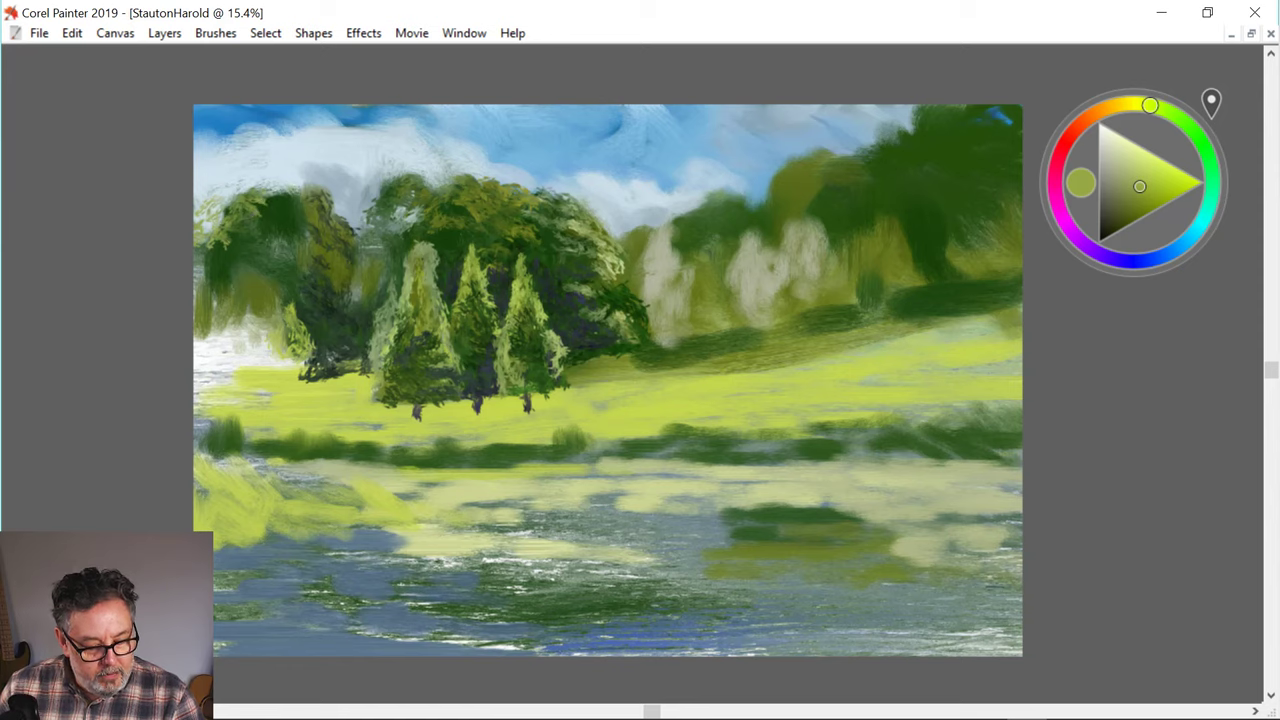
left_click(232, 118, "alt")
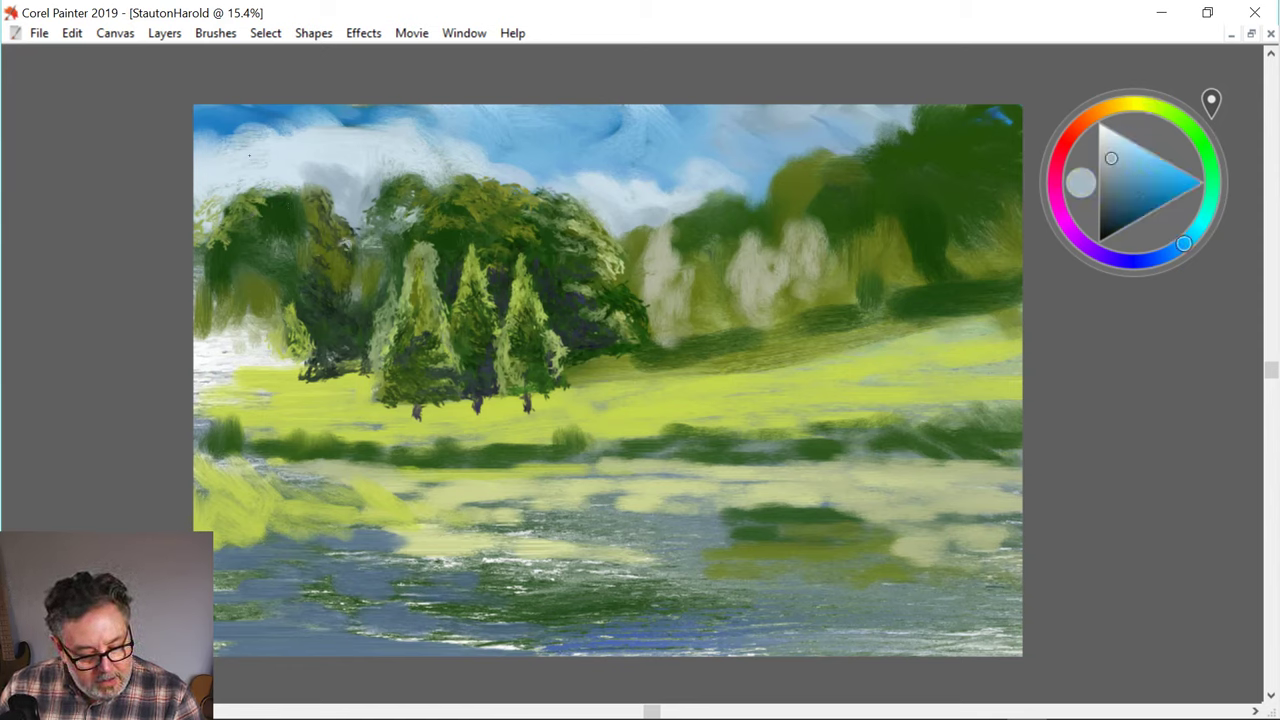
left_click_drag(368, 232, 384, 246)
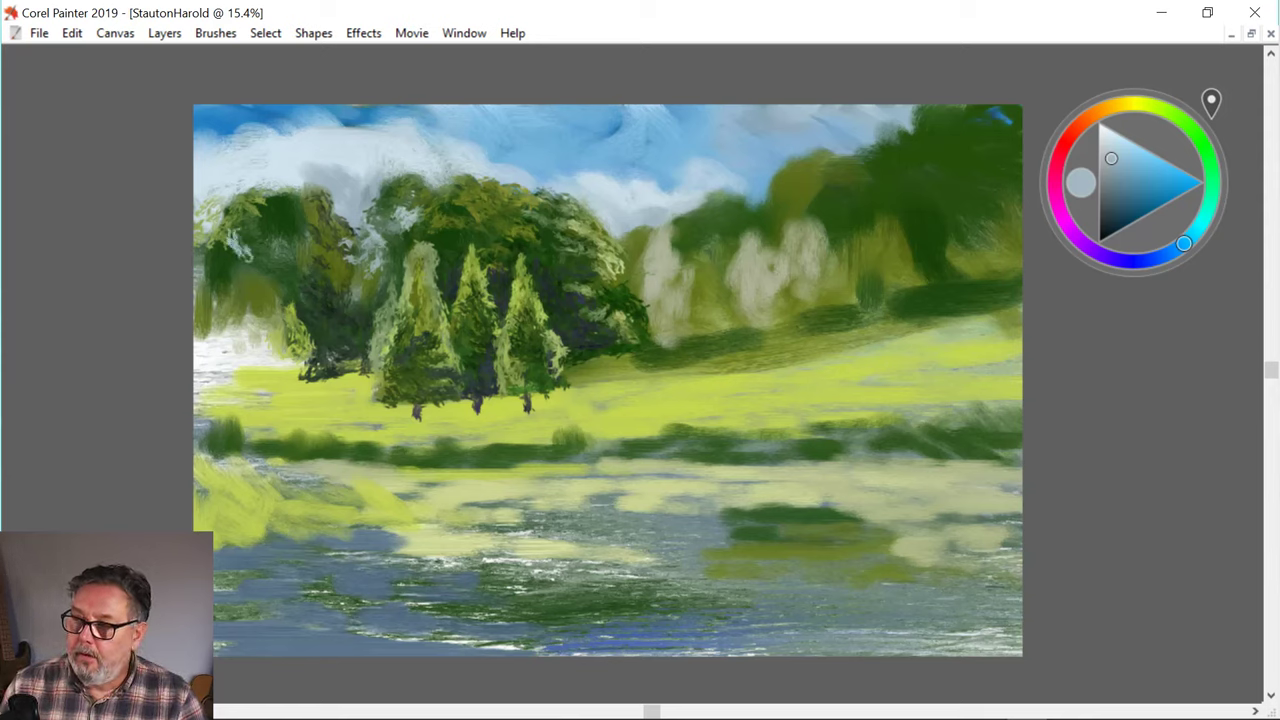
mouse_move(248, 250)
left_mouse_down()
mouse_move(226, 266)
mouse_move(222, 282)
mouse_move(254, 290)
mouse_move(226, 291)
mouse_move(236, 298)
left_mouse_up()
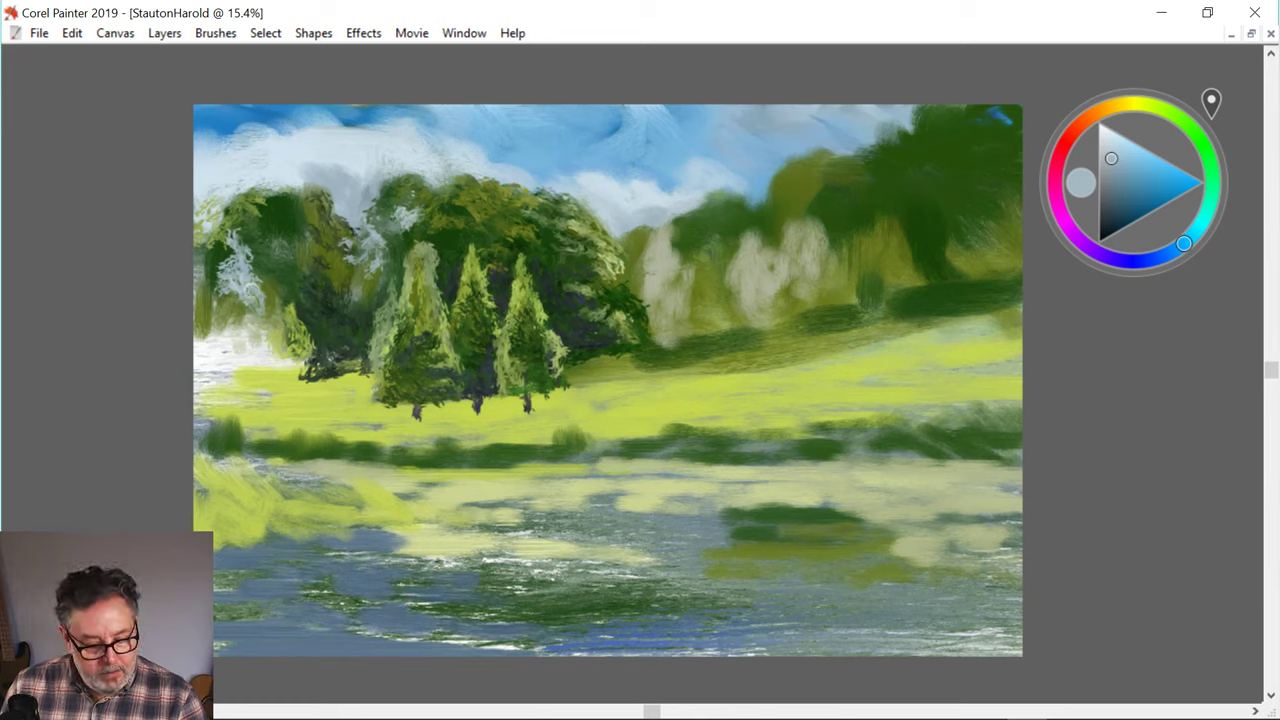
- Paint leaf texture on the small tree right of the large tree, using sampled olive and mixed bright, muted and mid greens
left_click(251, 262, "alt")
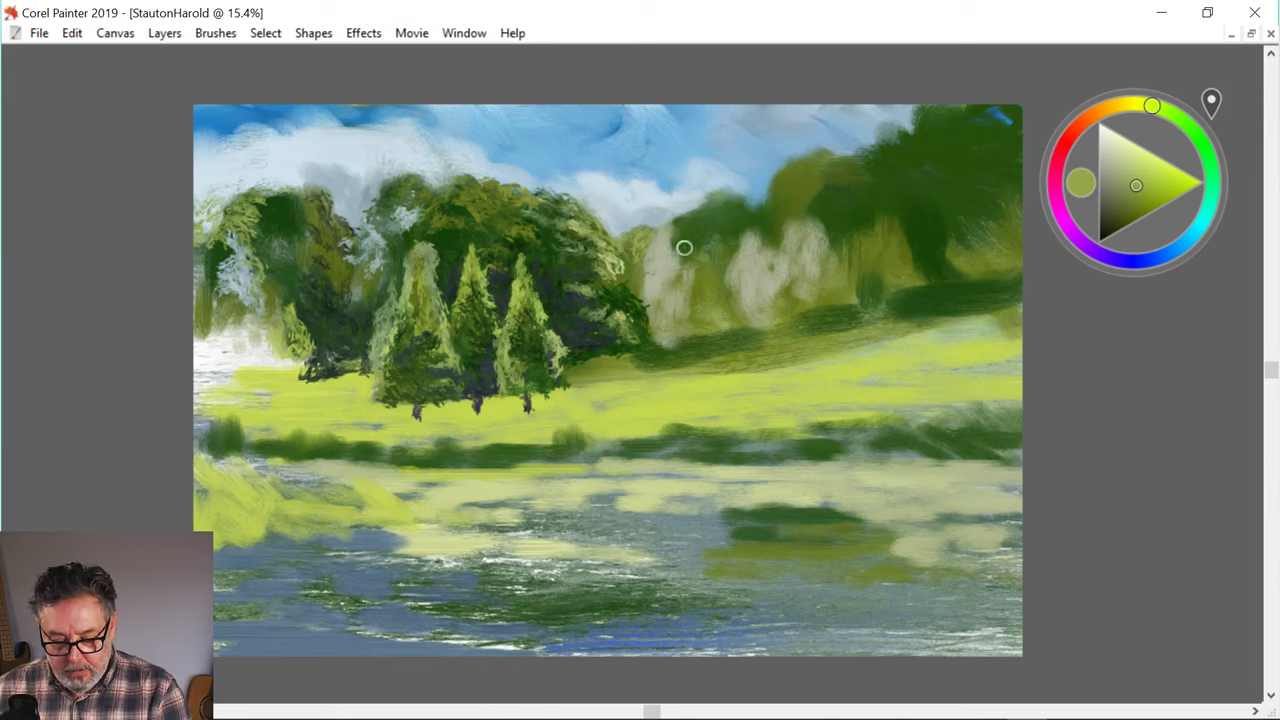
left_click(1159, 190)
left_click(1175, 116)
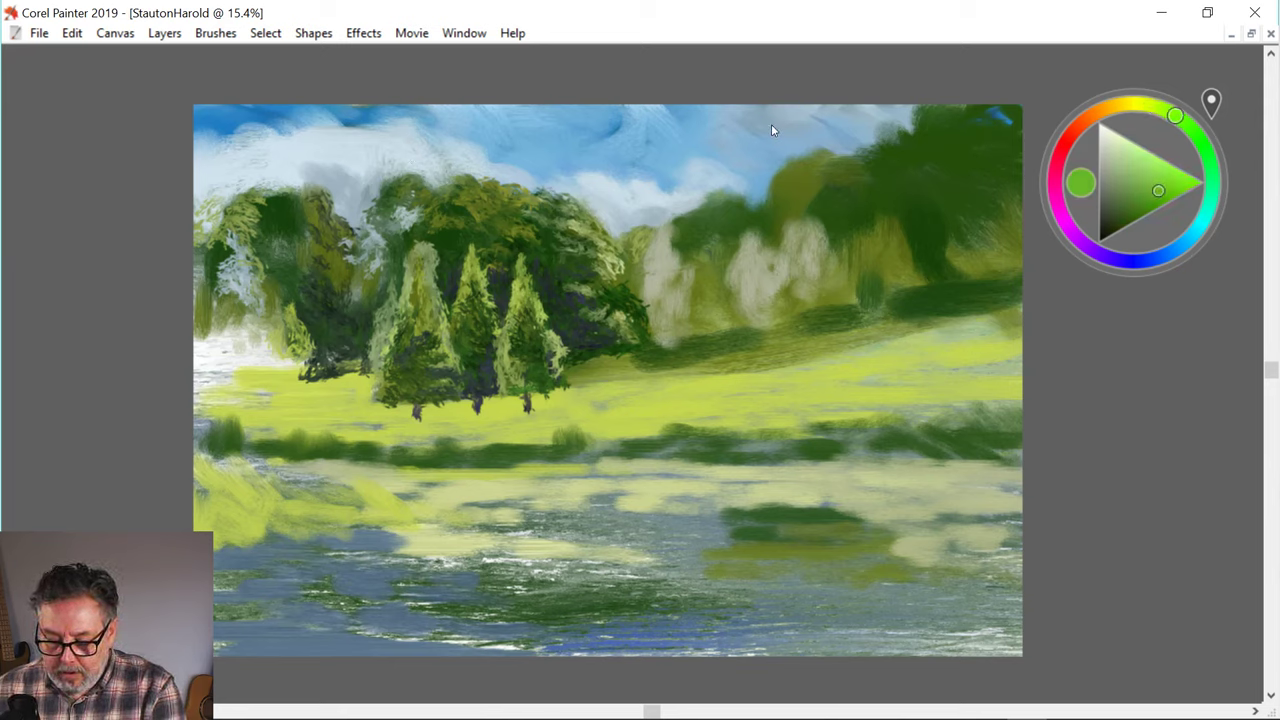
left_click_drag(1158, 190, 1152, 194)
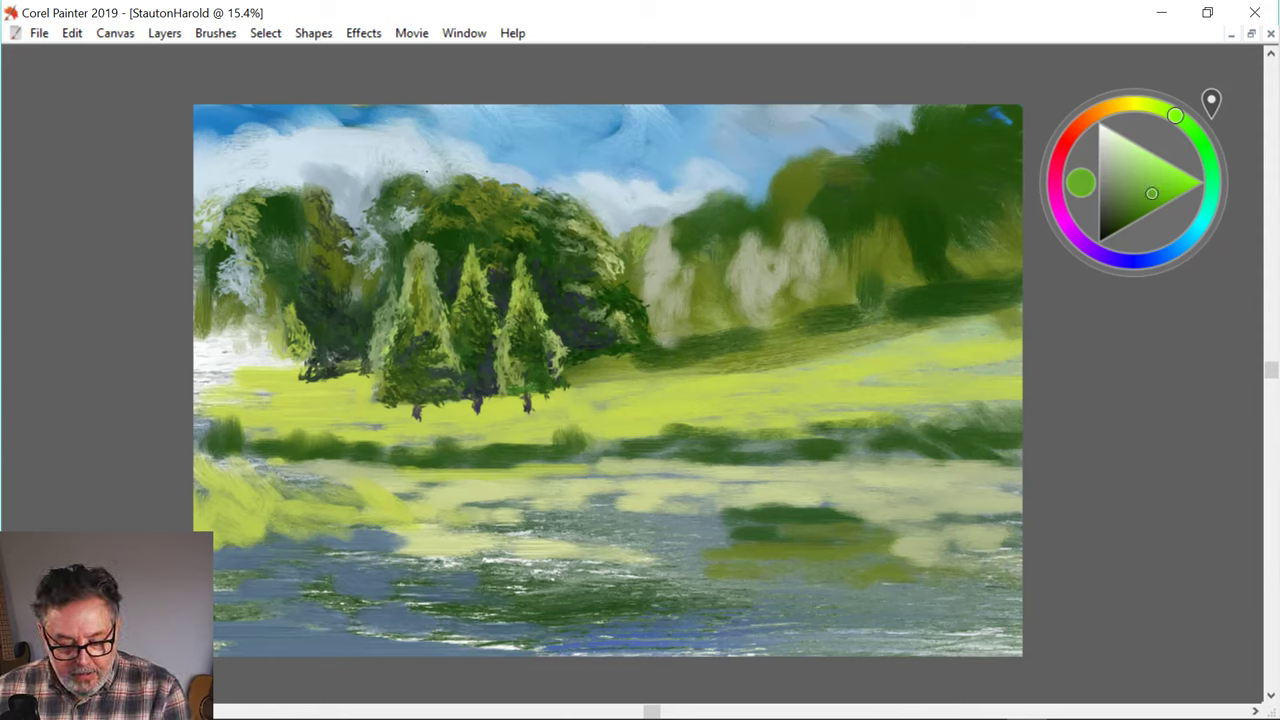
left_click_drag(1134, 194, 1122, 202)
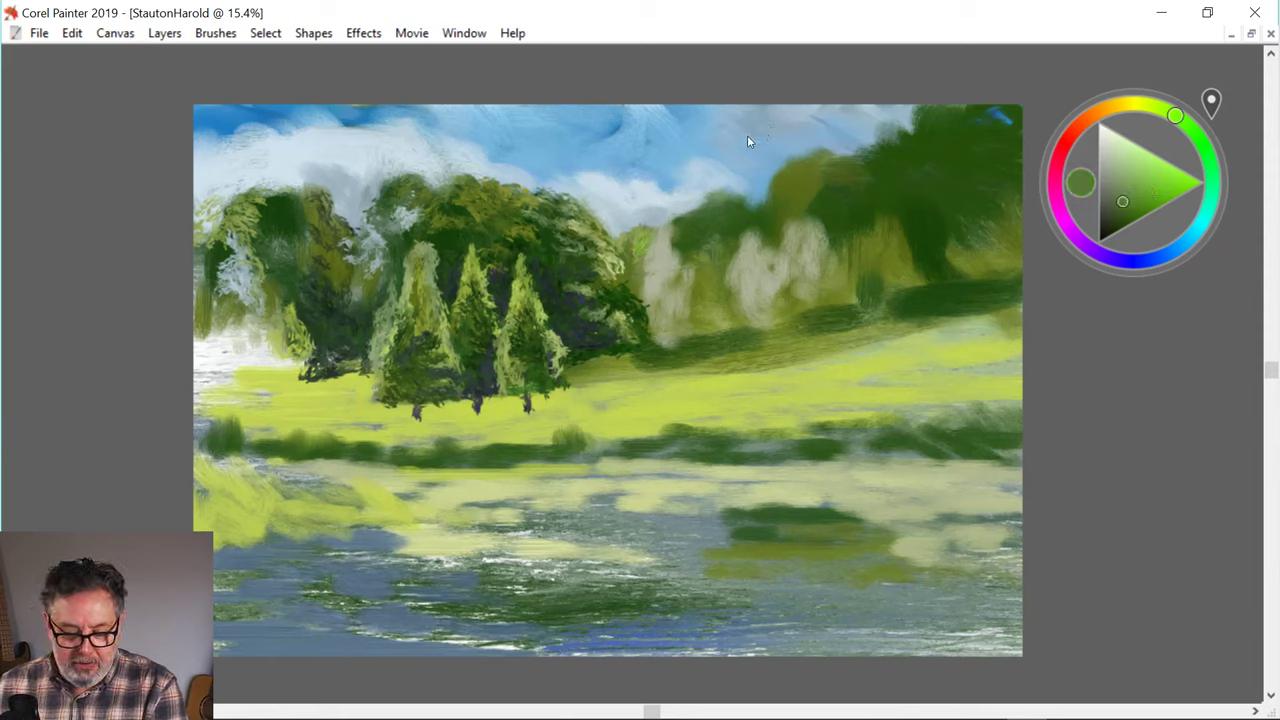
mouse_move(647, 237)
left_mouse_down()
mouse_move(641, 257)
mouse_move(637, 240)
mouse_move(629, 252)
left_mouse_up()
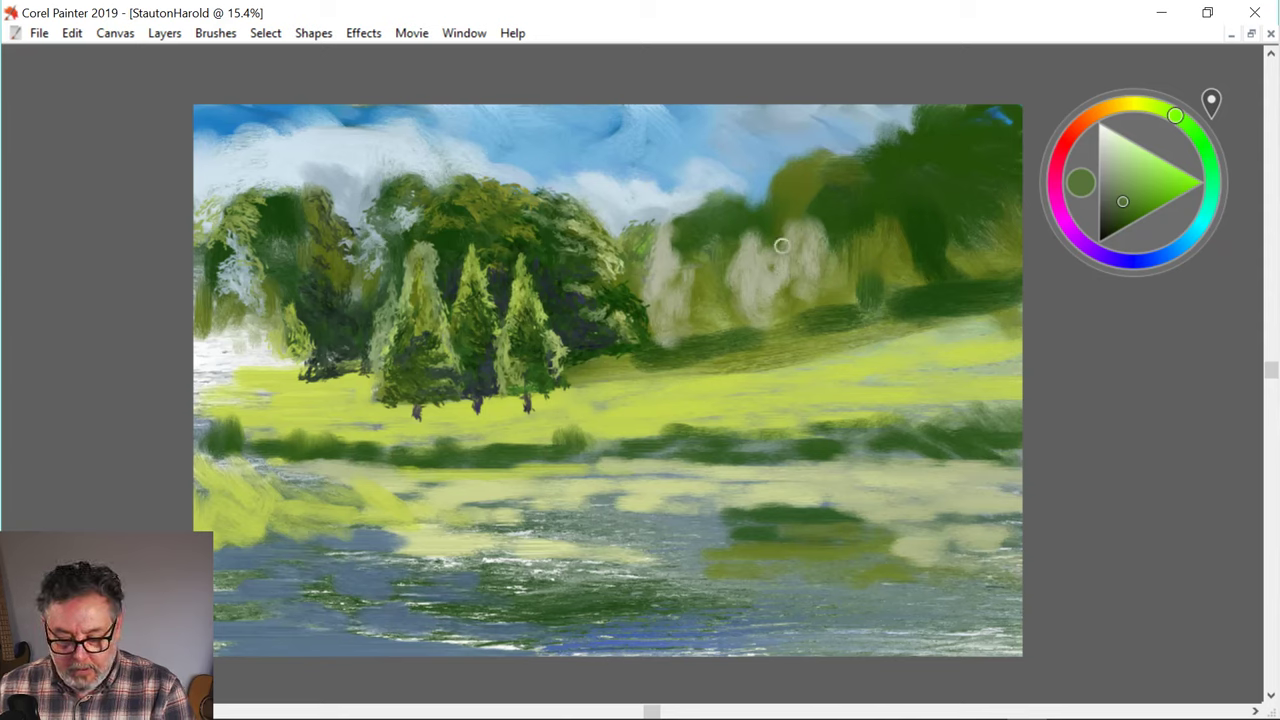
left_click(1147, 202)
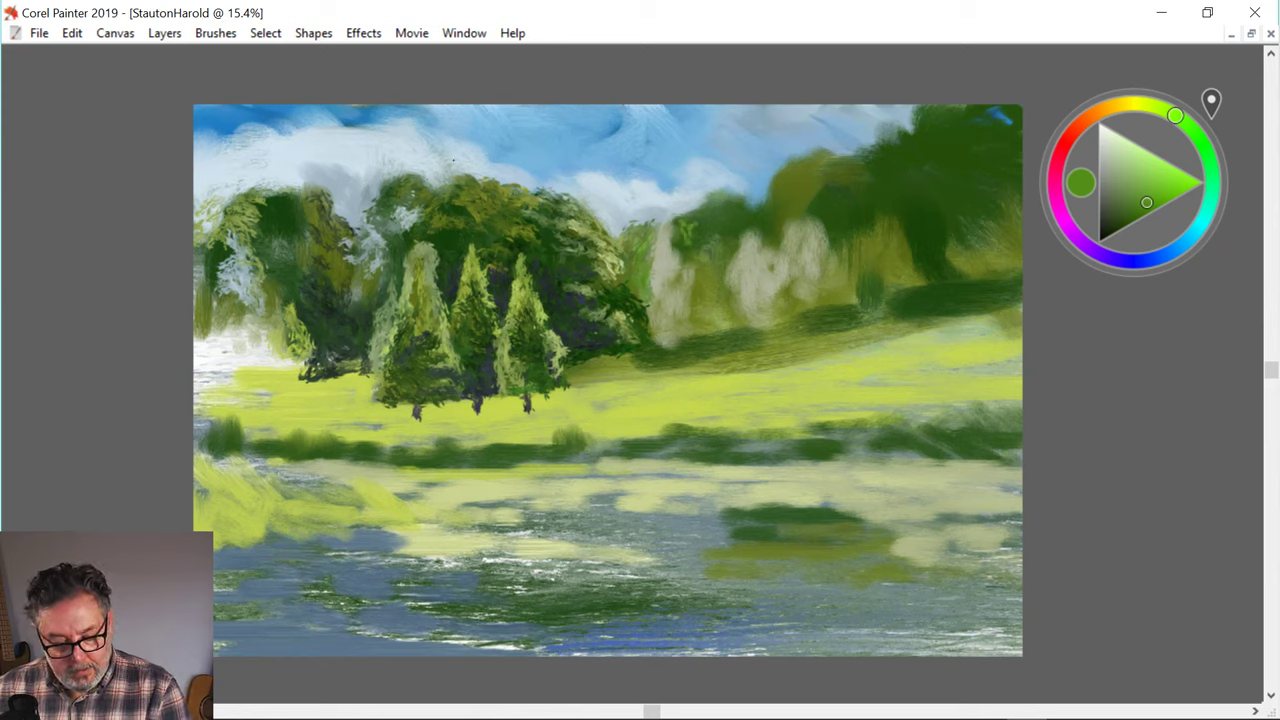
- Sample the pale grey-green and stipple leafy foliage over the first pale tree, from its crown to its base
left_click(663, 238, "alt")
left_click_drag(677, 230, 668, 242)
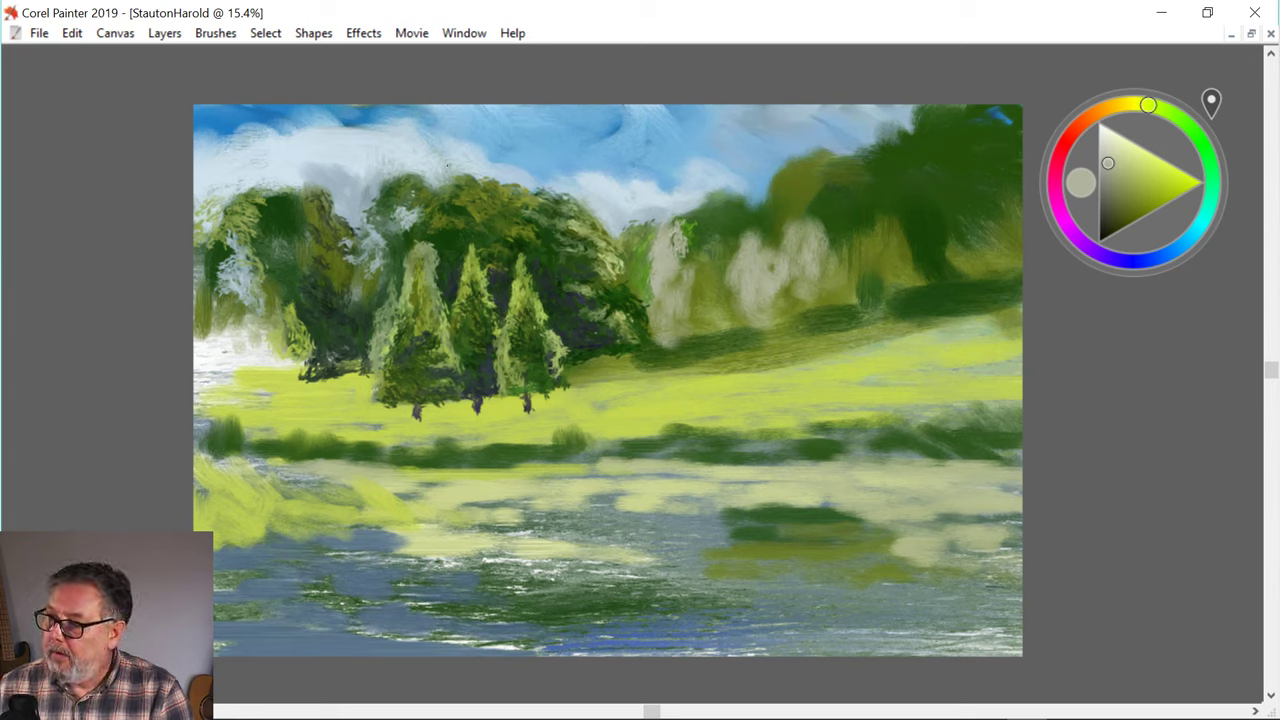
left_click_drag(670, 275, 661, 312)
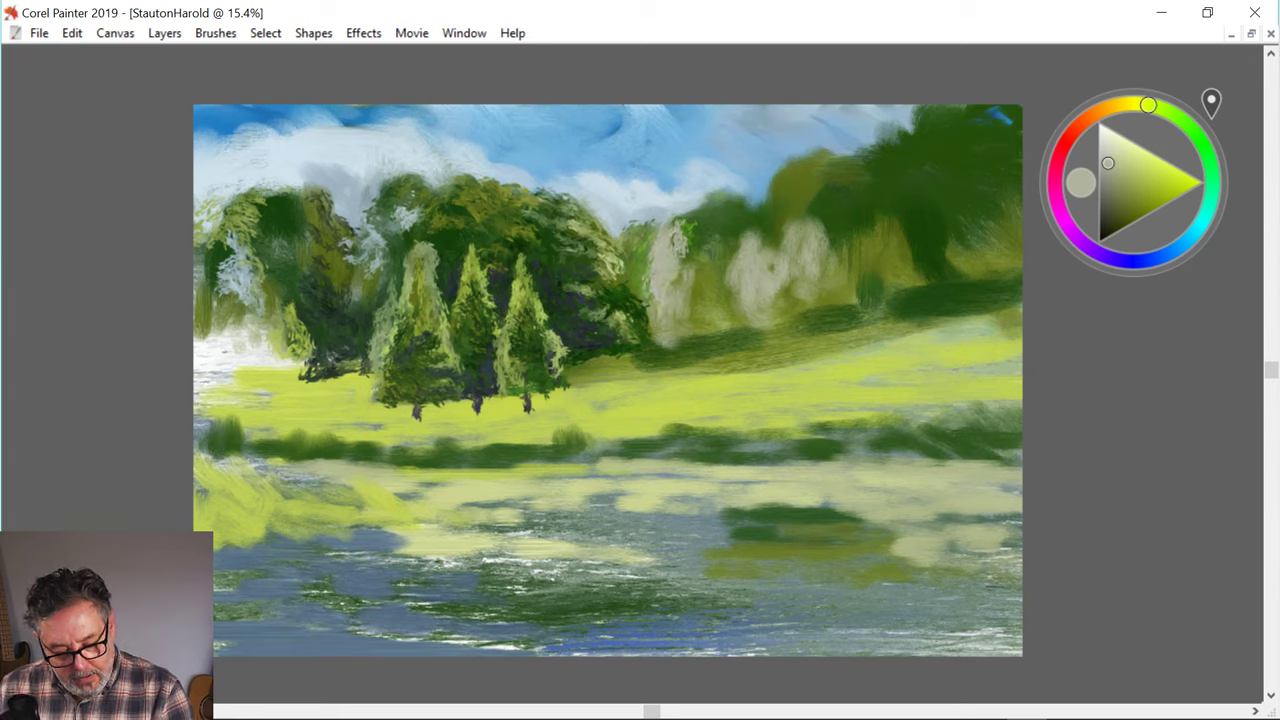
mouse_move(688, 258)
left_mouse_down()
mouse_move(688, 219)
mouse_move(710, 265)
mouse_move(699, 289)
mouse_move(677, 289)
mouse_move(708, 277)
mouse_move(718, 294)
mouse_move(696, 315)
mouse_move(710, 324)
left_mouse_up()
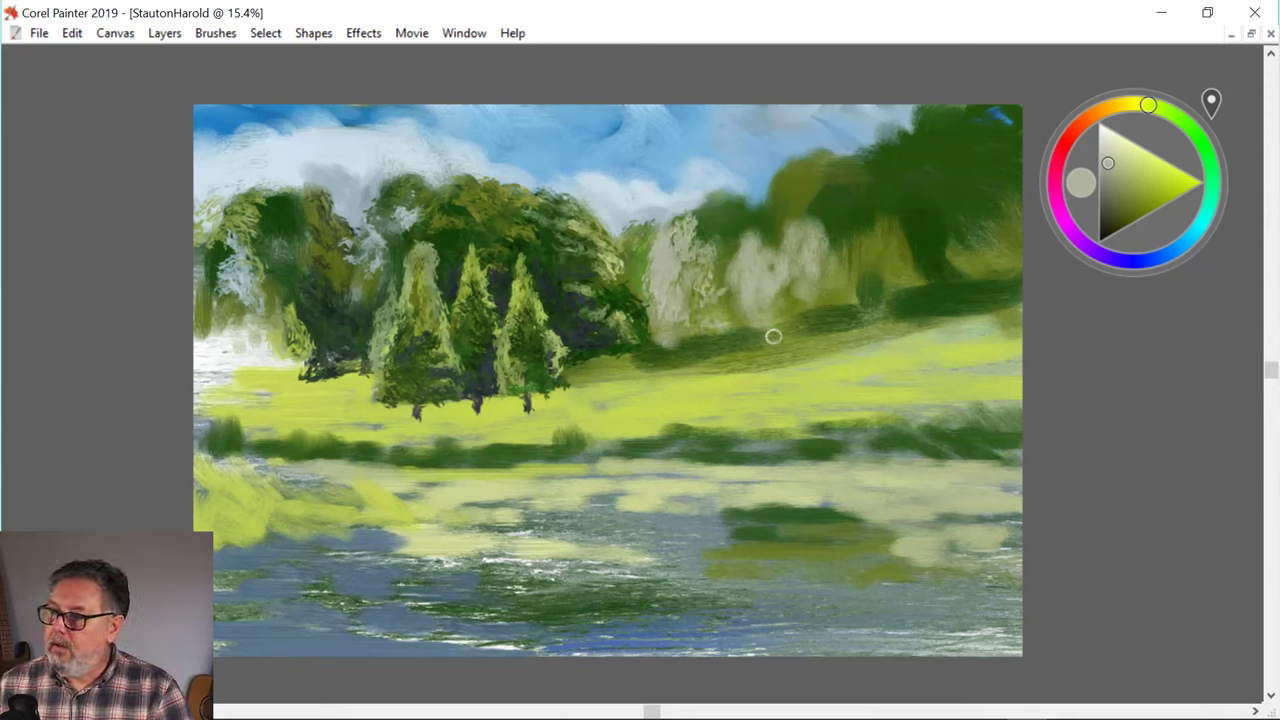
left_click_drag(684, 321, 683, 337)
mouse_move(692, 313)
left_mouse_down()
mouse_move(697, 335)
mouse_move(660, 339)
left_mouse_up()
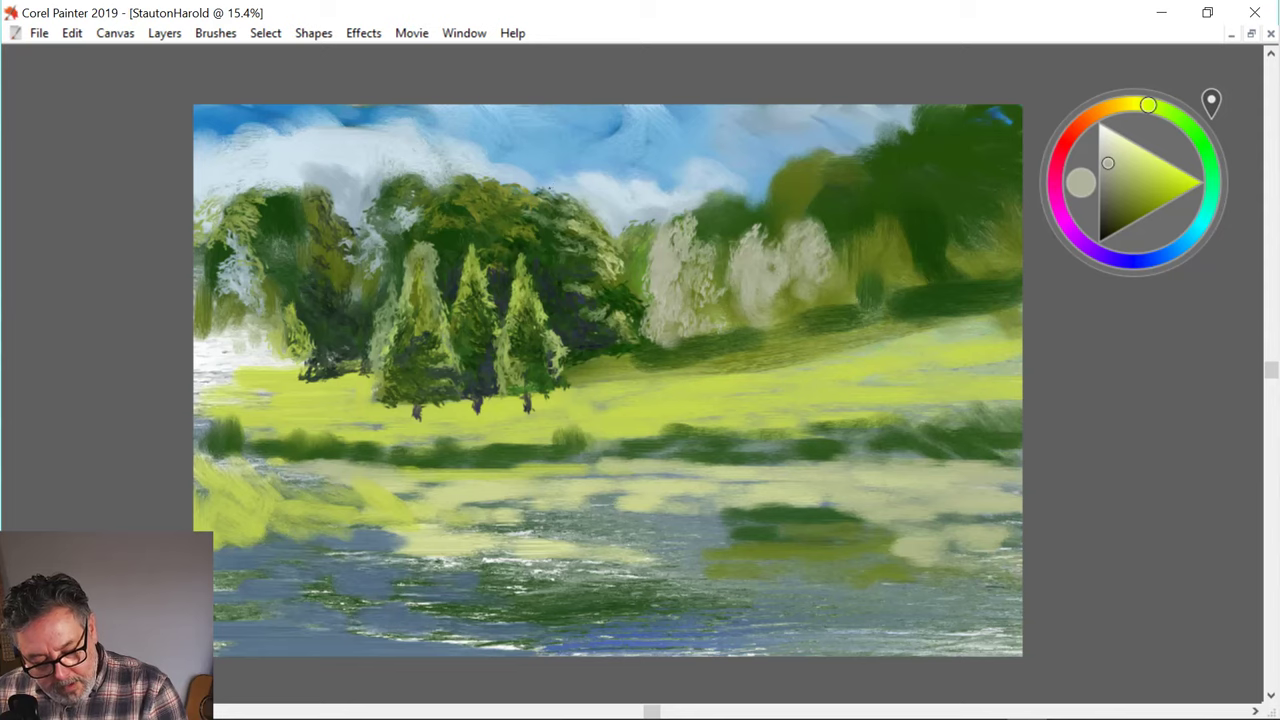
- Break up the second pale tree group with sampled dark green shadows and pale grey-green leaf highlights along its crown
left_click(557, 208, "alt")
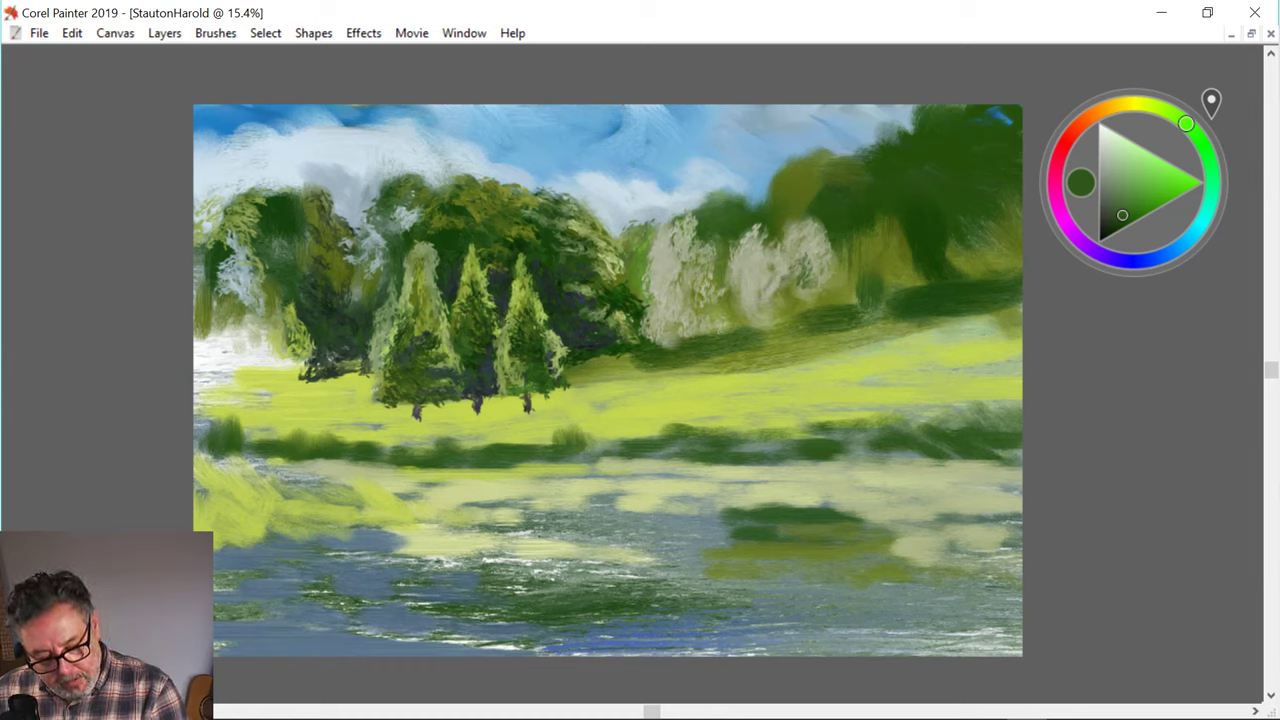
left_click_drag(776, 292, 745, 289)
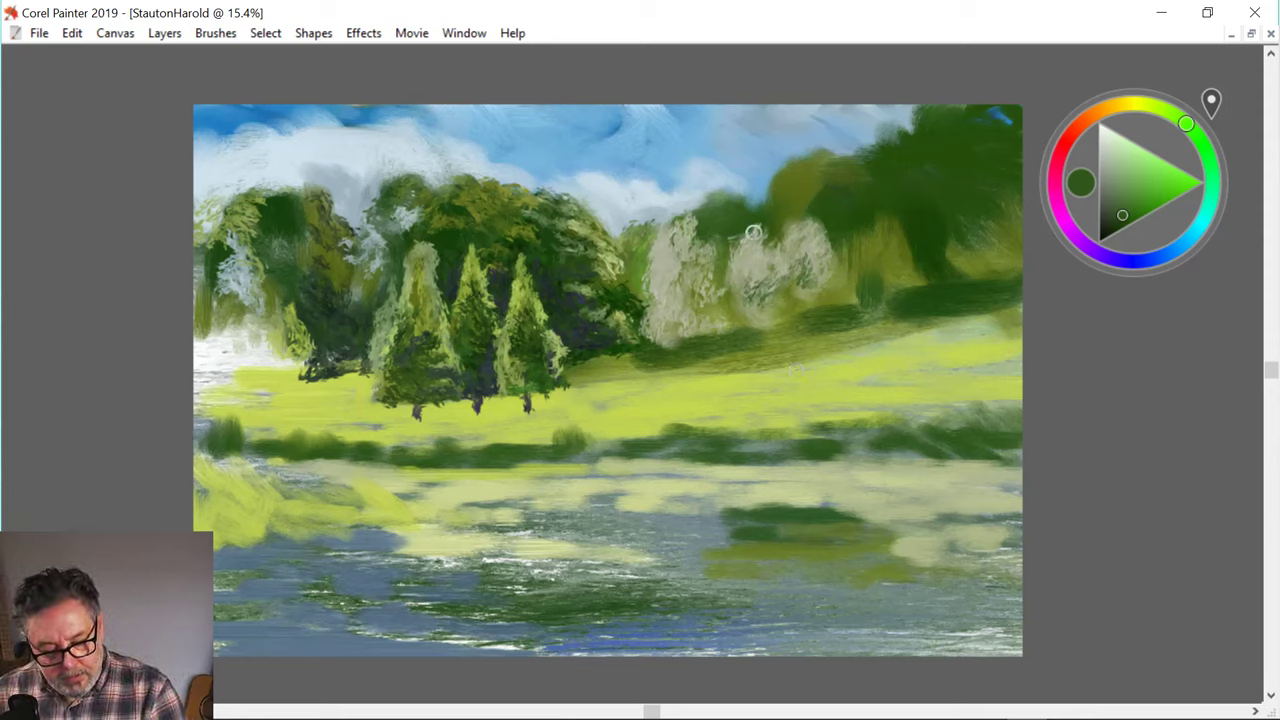
left_click(507, 152, "alt")
left_click(510, 148, "alt")
left_click_drag(763, 219, 743, 238)
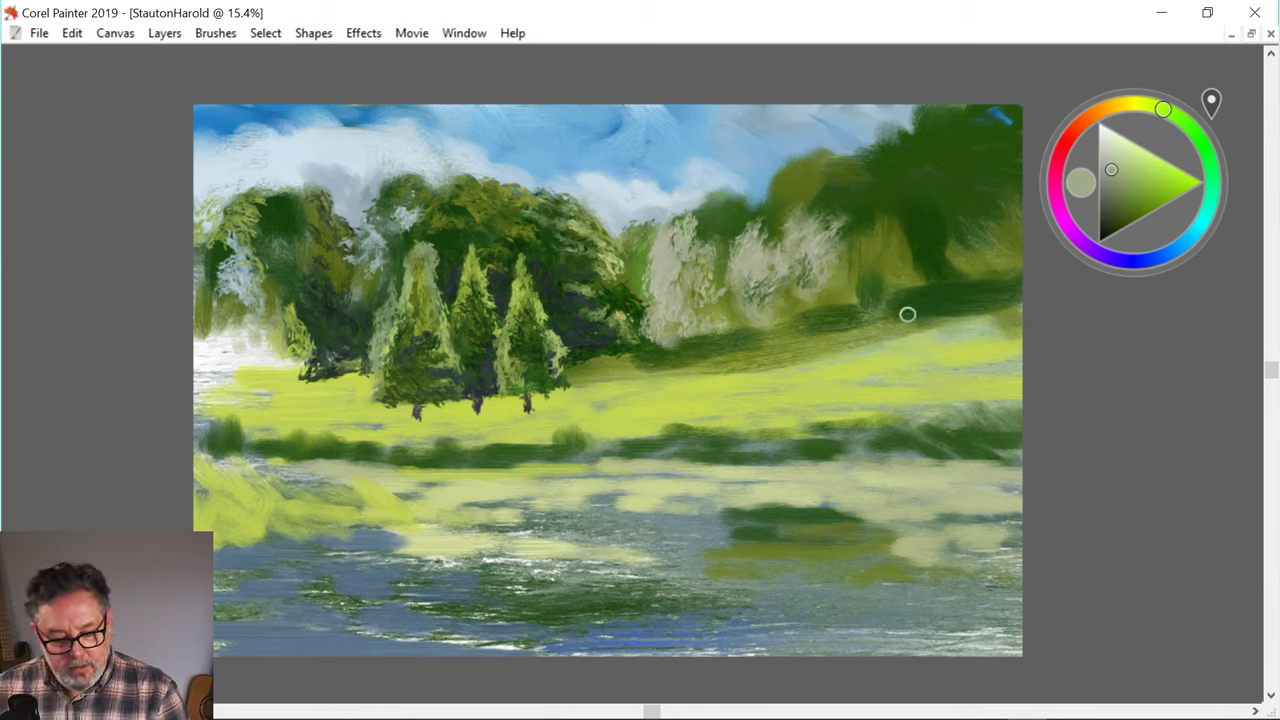
- Sample an olive green and paint leafy texture into the foliage just right of the second pale tree group
left_click(847, 257, "alt")
left_click_drag(846, 228, 836, 247)
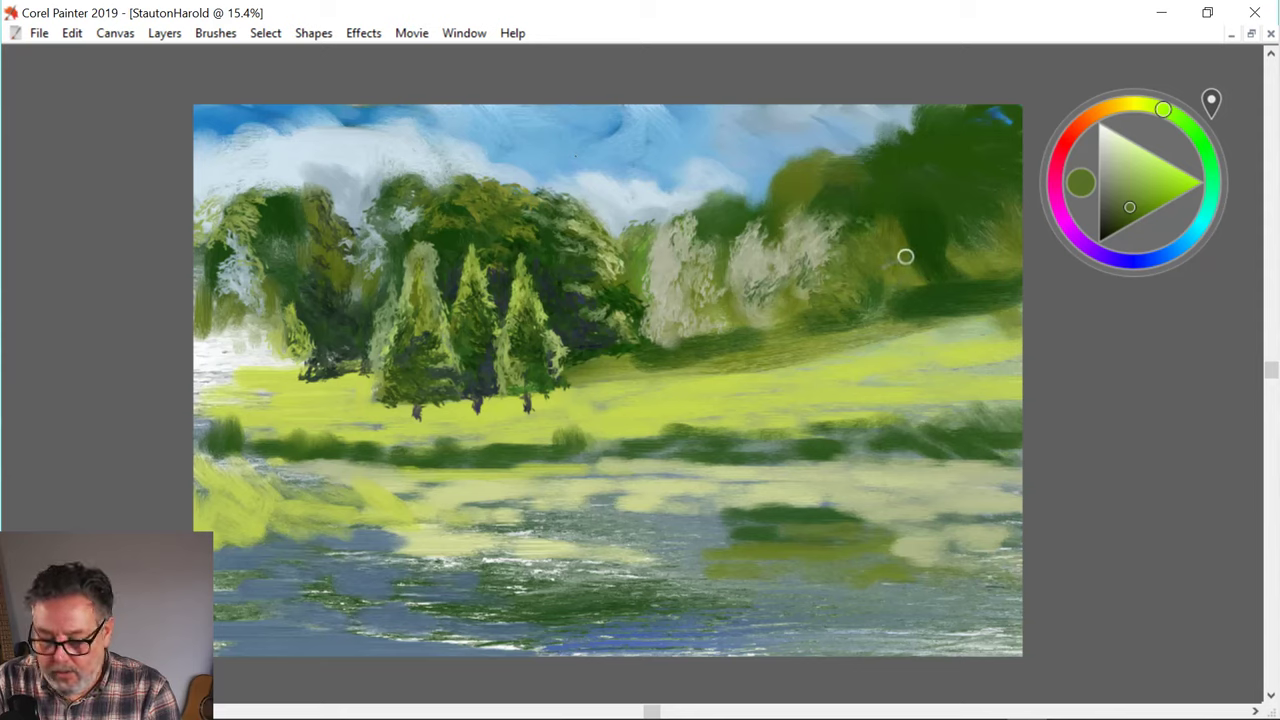
- Paint olive leaf texture into the large dark green tree on the hillside and the olive tree crown beside it
mouse_move(936, 236)
left_mouse_down()
mouse_move(929, 254)
mouse_move(926, 230)
mouse_move(918, 246)
mouse_move(910, 232)
mouse_move(940, 248)
mouse_move(930, 264)
mouse_move(956, 283)
mouse_move(929, 290)
mouse_move(966, 298)
left_mouse_up()
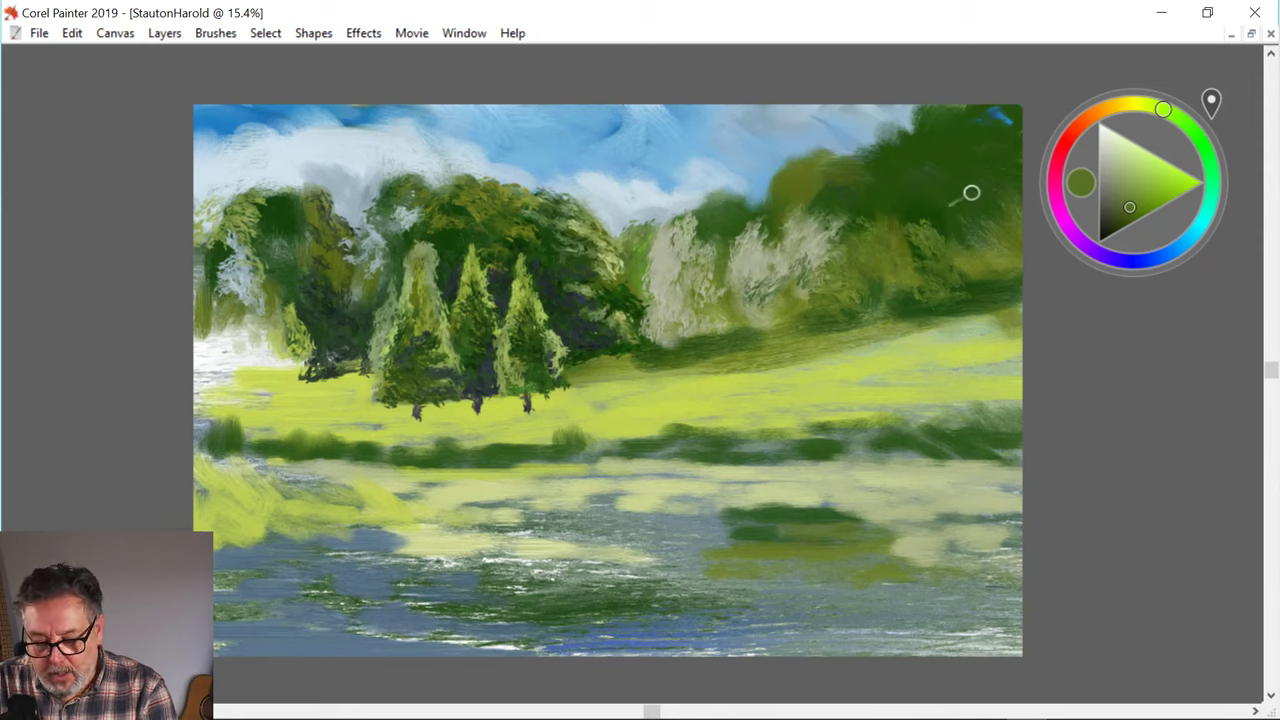
mouse_move(990, 189)
left_mouse_down()
mouse_move(980, 197)
mouse_move(1004, 198)
mouse_move(988, 211)
left_mouse_up()
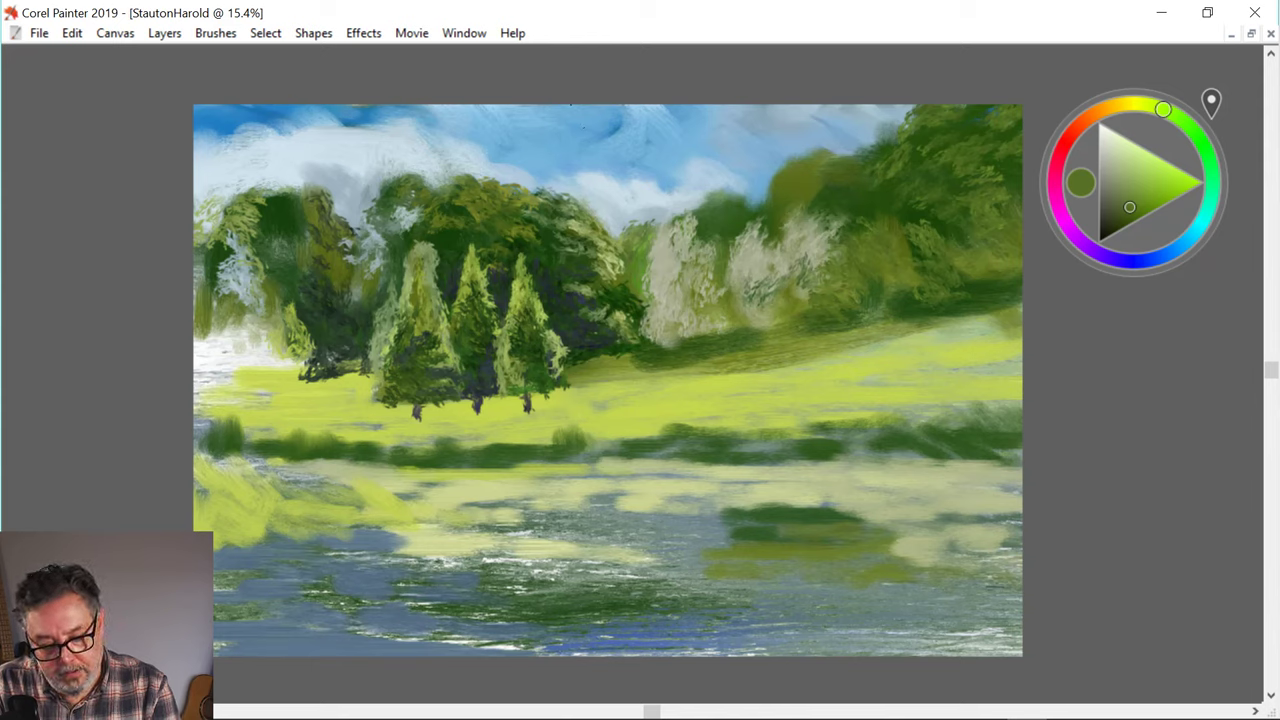
left_click(793, 180, "alt")
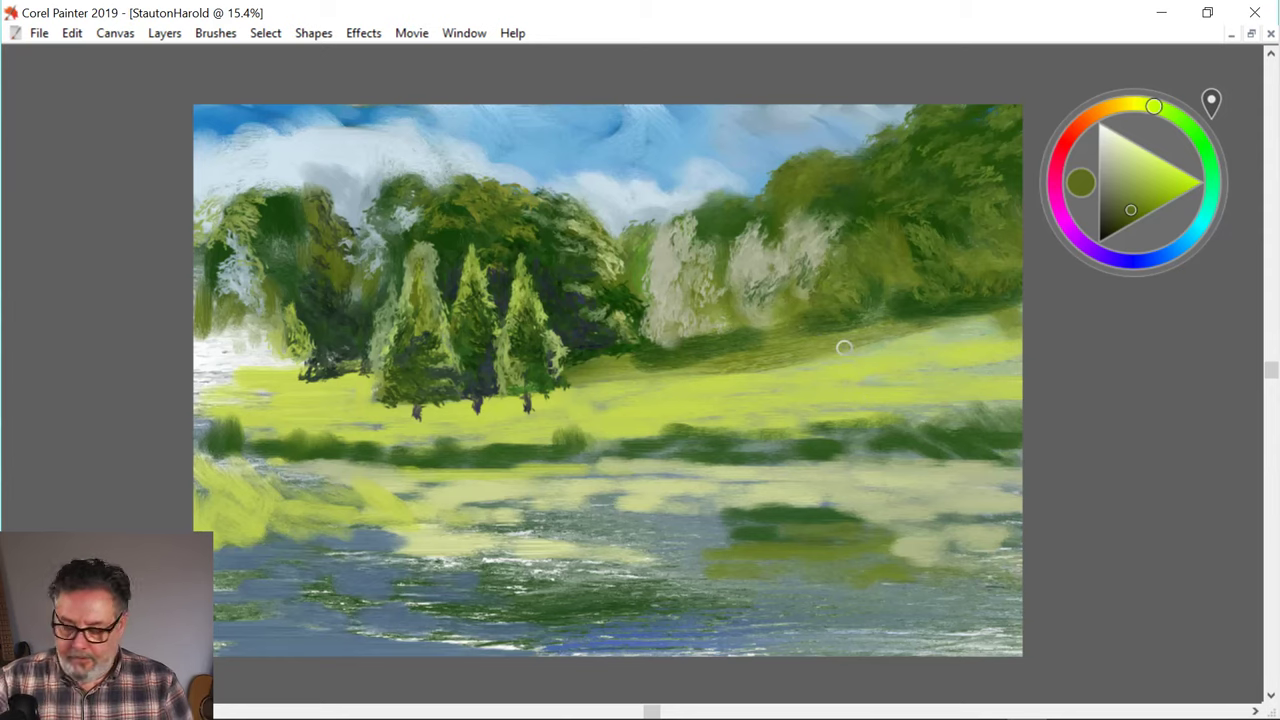
- Sample a dark green and paint a broken shadow line along the hillside tree bases, plus shadows in the large tree above
left_click(552, 376, "alt")
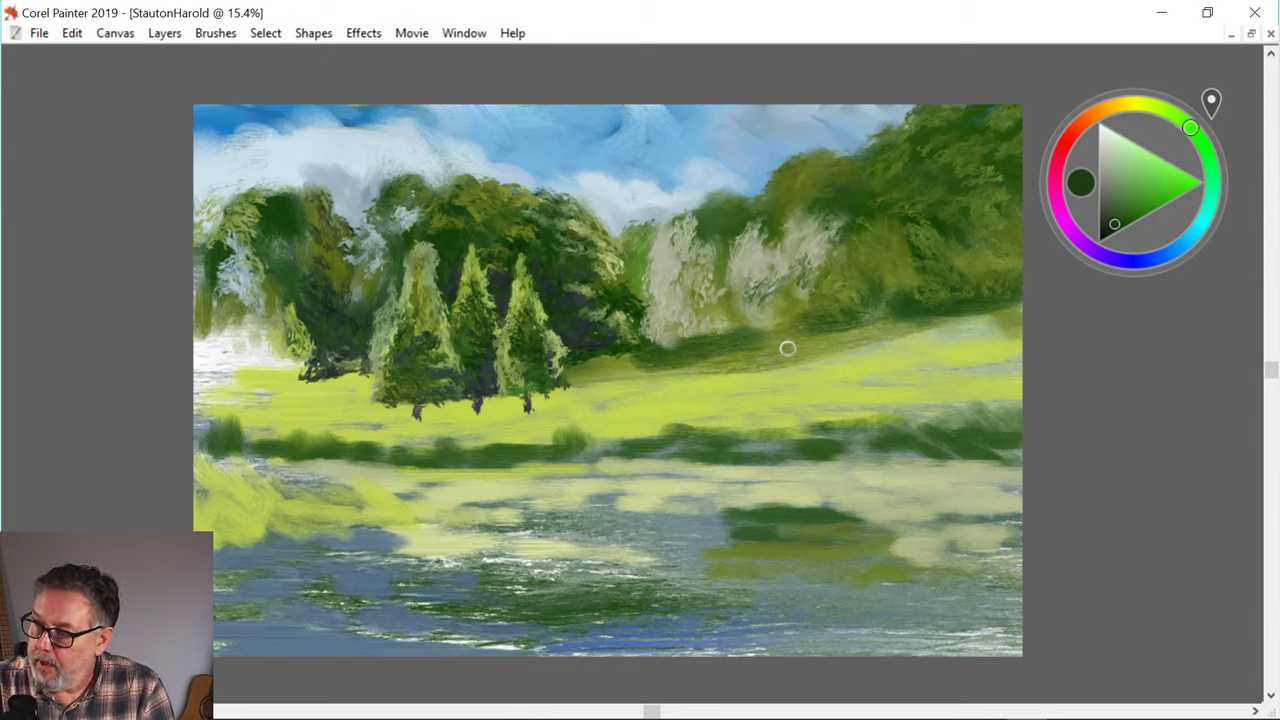
mouse_move(787, 348)
left_mouse_down()
mouse_move(824, 340)
mouse_move(569, 381)
left_mouse_up()
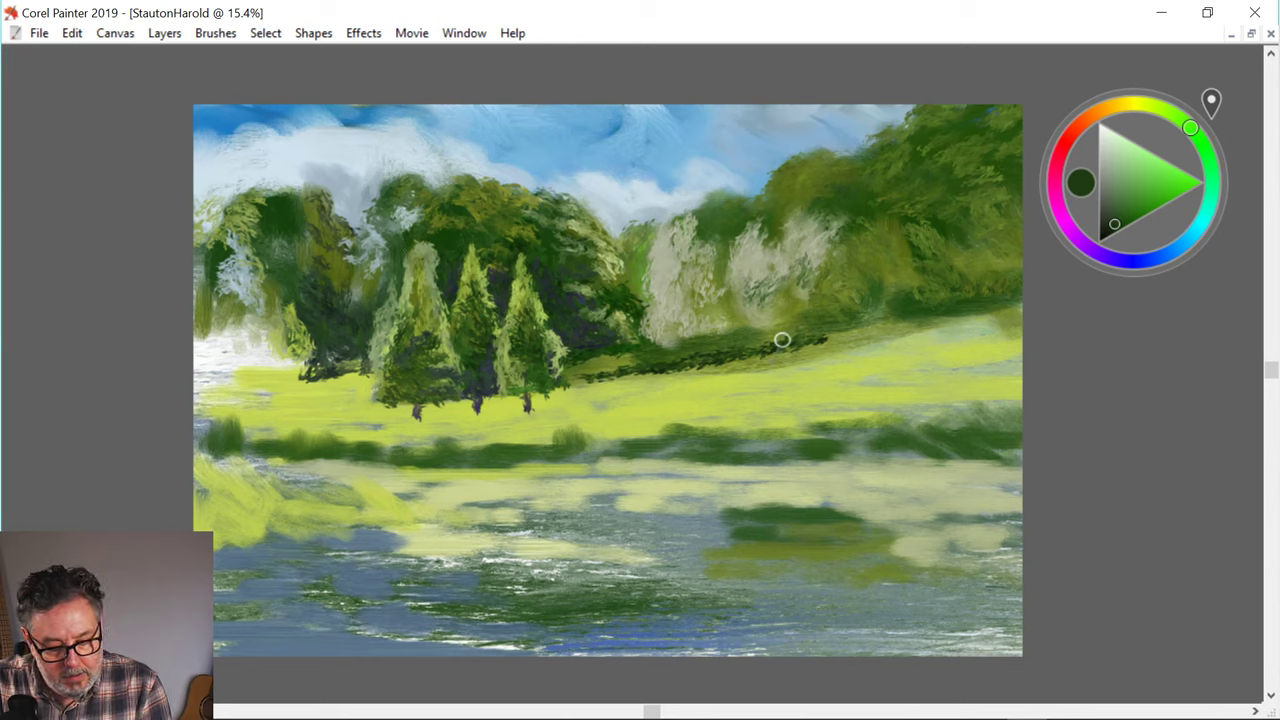
mouse_move(816, 337)
left_mouse_down()
mouse_move(980, 294)
mouse_move(914, 303)
mouse_move(1003, 300)
left_mouse_up()
left_click_drag(918, 320, 878, 324)
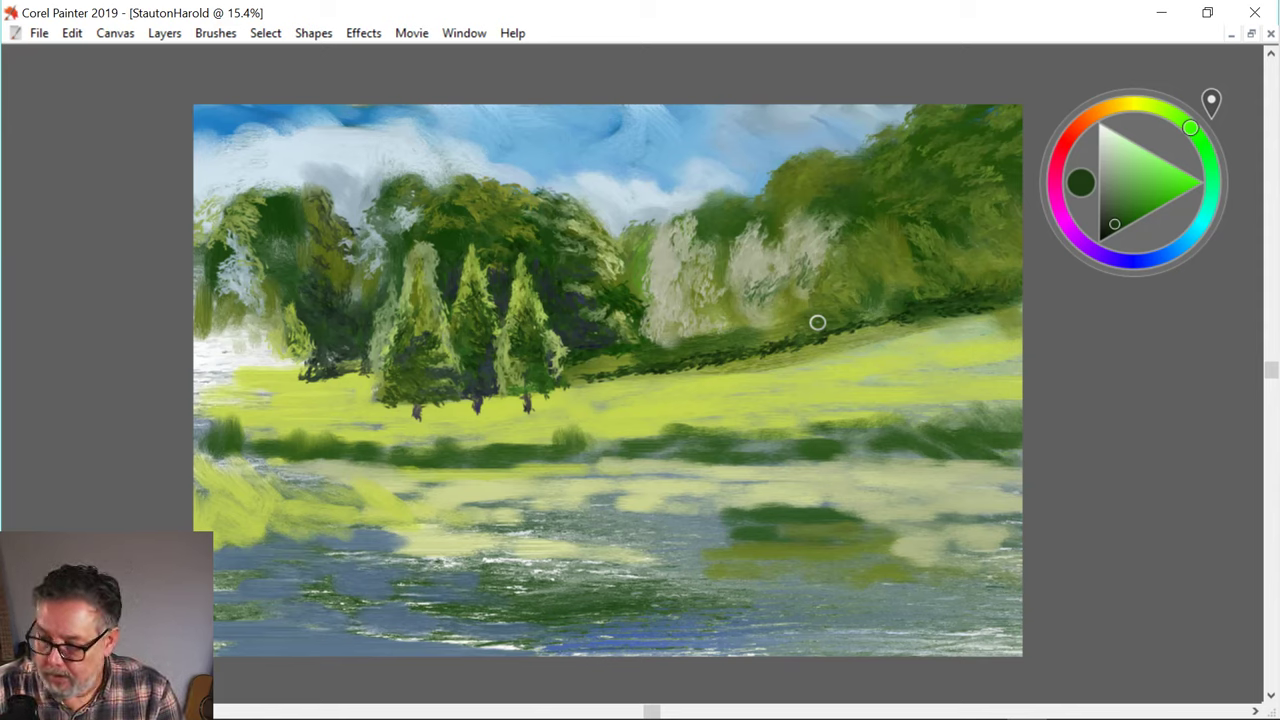
left_click_drag(906, 320, 864, 331)
left_click_drag(957, 319, 976, 317)
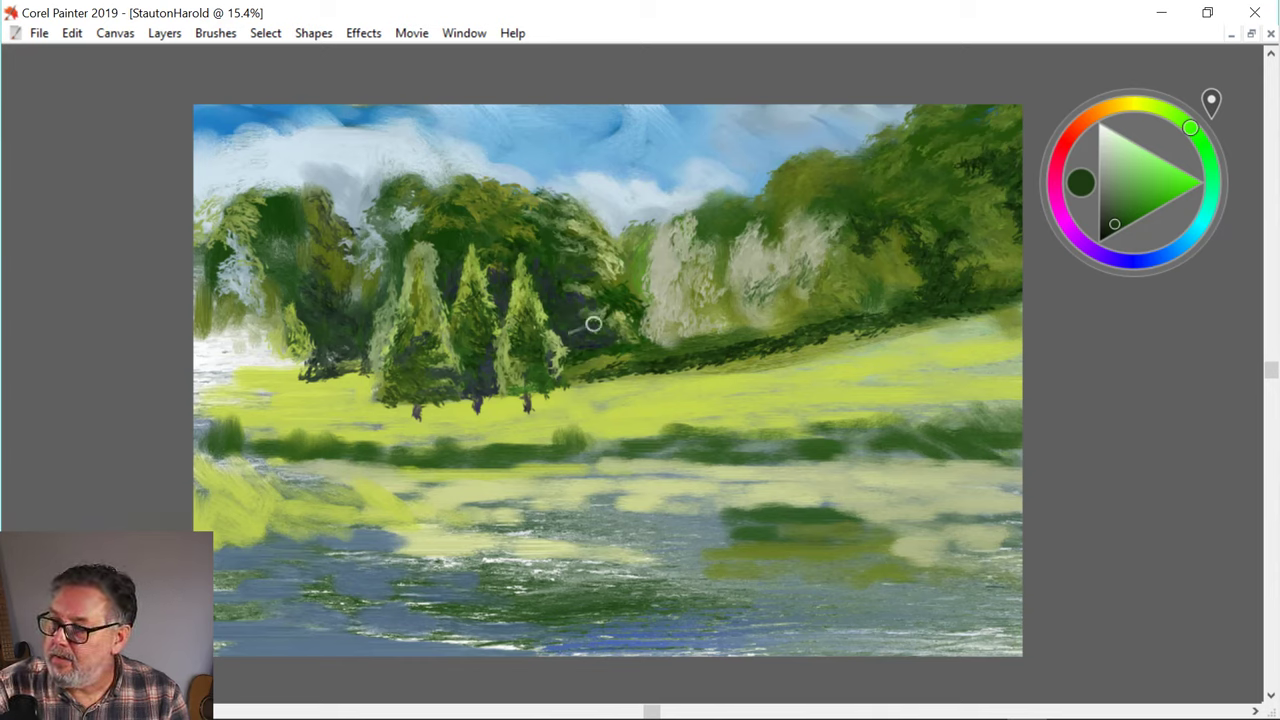
- Paint a small bright green tree beside the first pale tree, adding sampled dark blue-grey gaps and a trunk
left_click(424, 182, "alt")
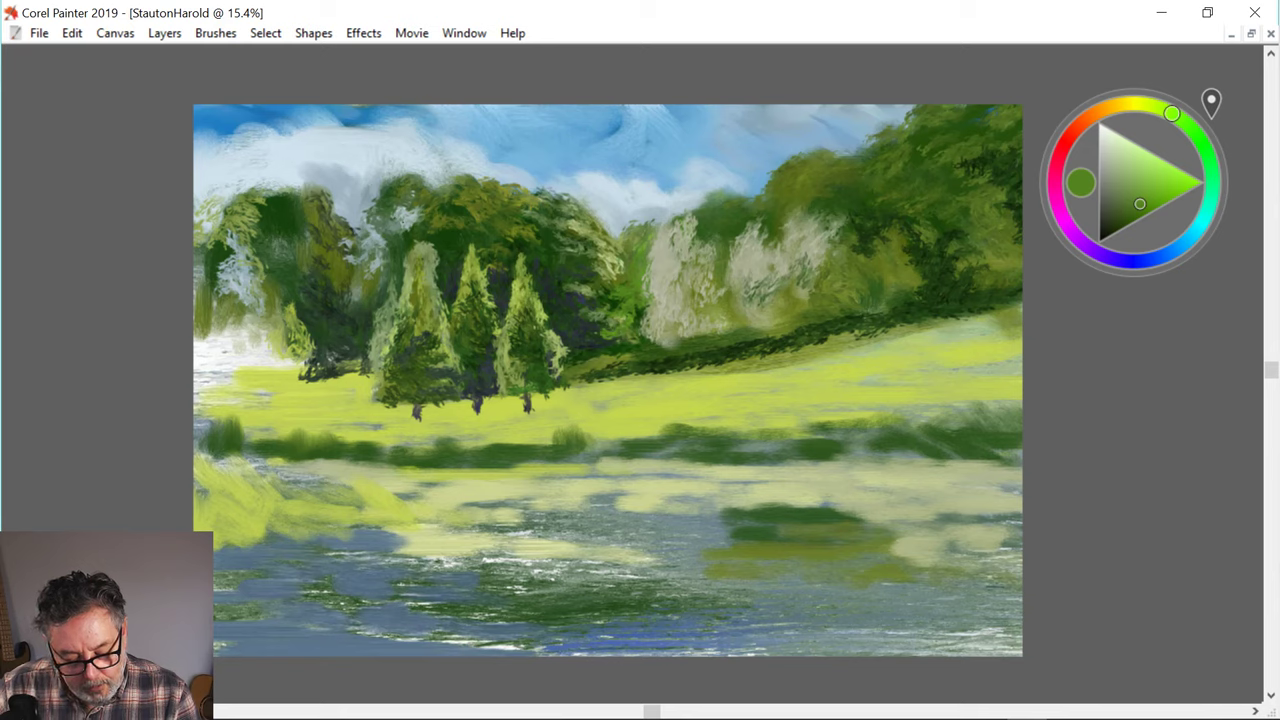
right_click(634, 329)
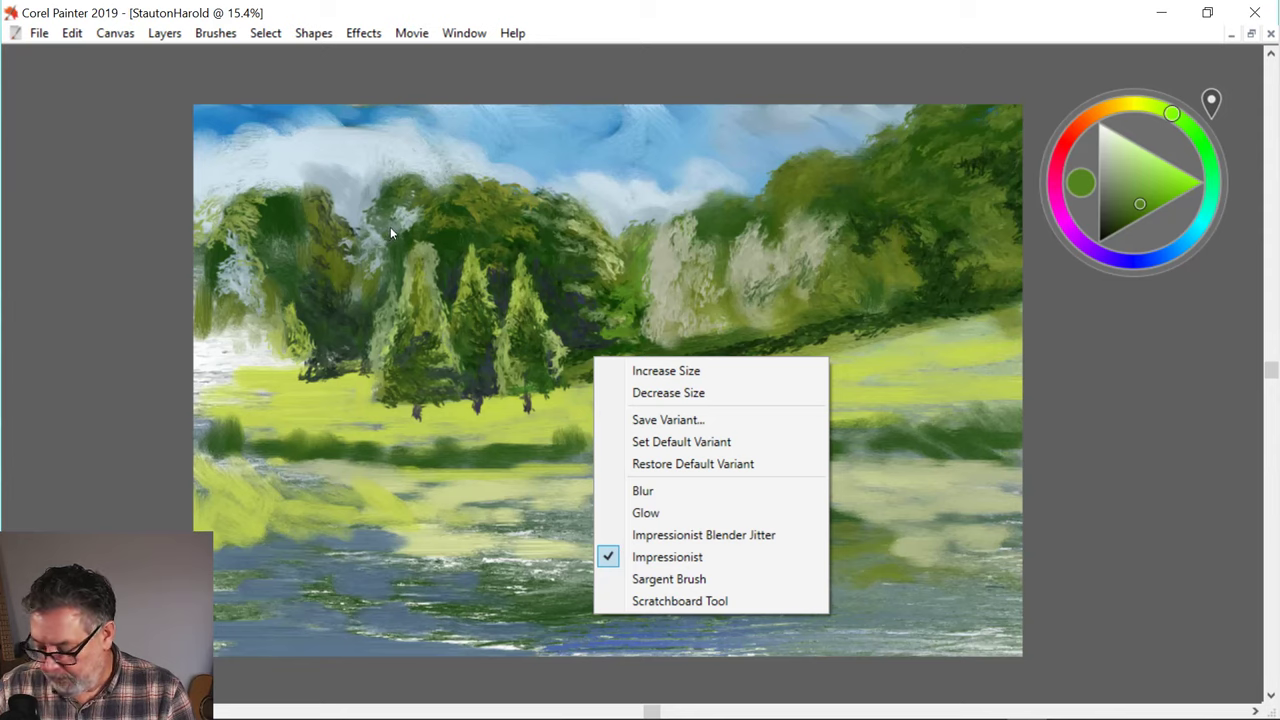
left_click(386, 220)
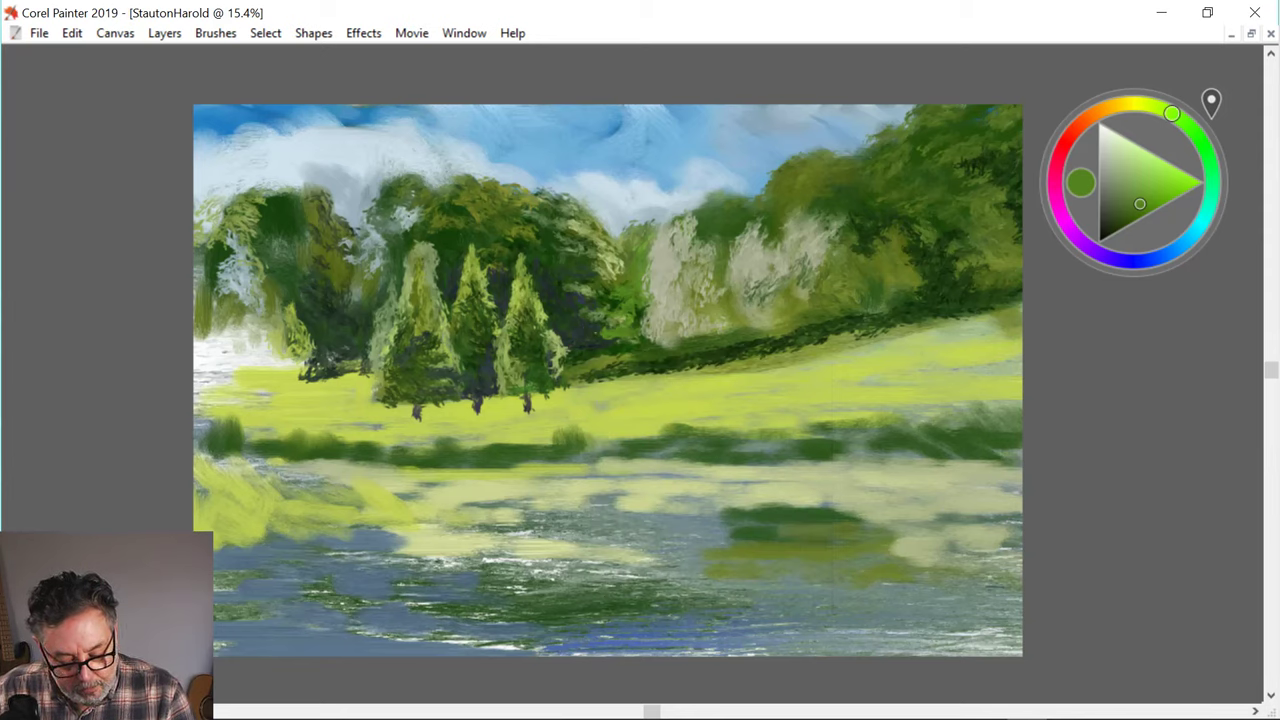
left_click(595, 322, "alt")
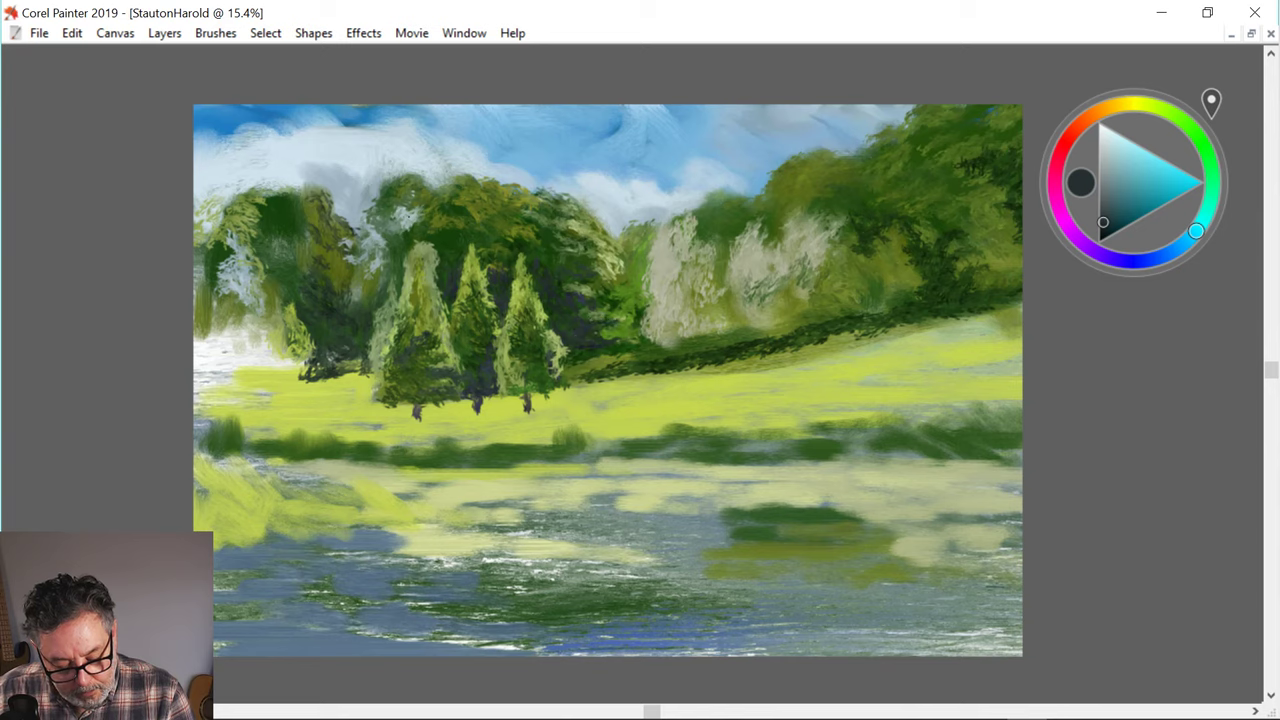
left_click_drag(598, 326, 616, 328)
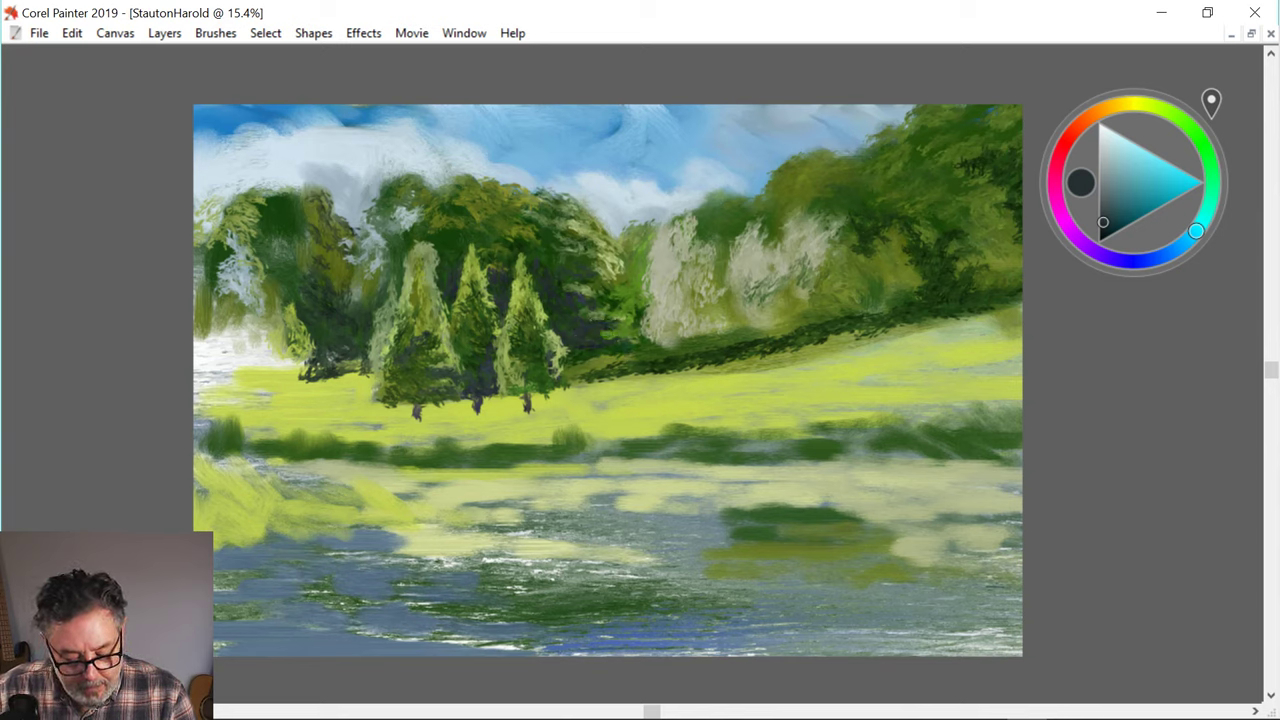
left_click_drag(629, 359, 636, 356)
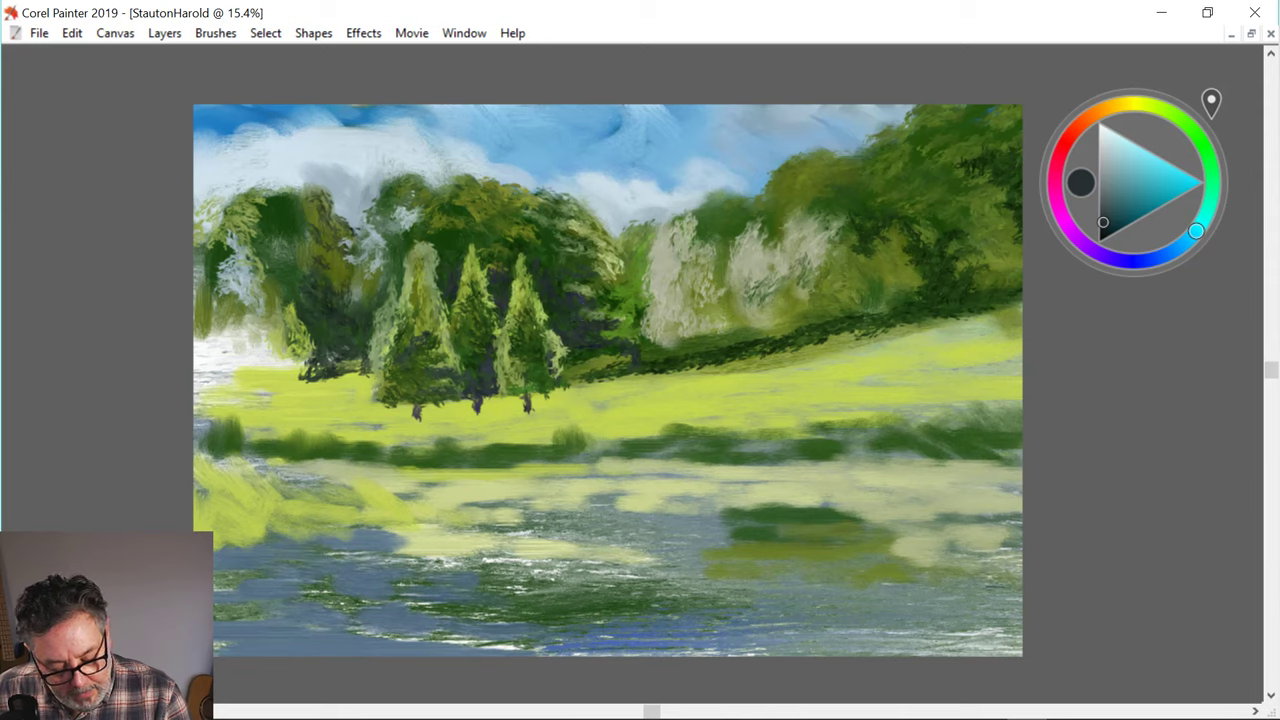
- Add dark blue-grey shadows along the edge of the large tree behind the conifers, then undo the last stroke and sample a dark green
mouse_move(606, 277)
left_mouse_down()
mouse_move(612, 256)
mouse_move(589, 286)
mouse_move(604, 284)
mouse_move(584, 290)
mouse_move(617, 286)
mouse_move(603, 269)
left_mouse_up()
left_click(601, 283)
left_click(418, 187, "alt")
key("ctrl+z")
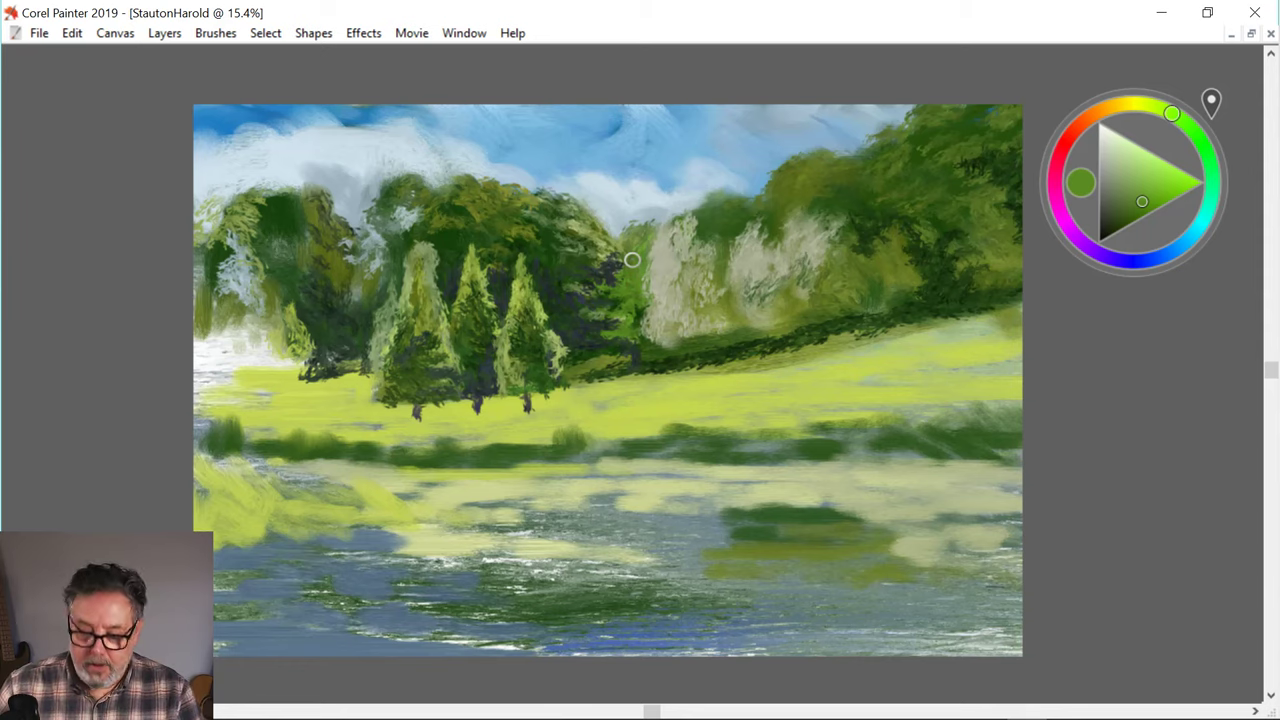
left_click(388, 192, "alt")
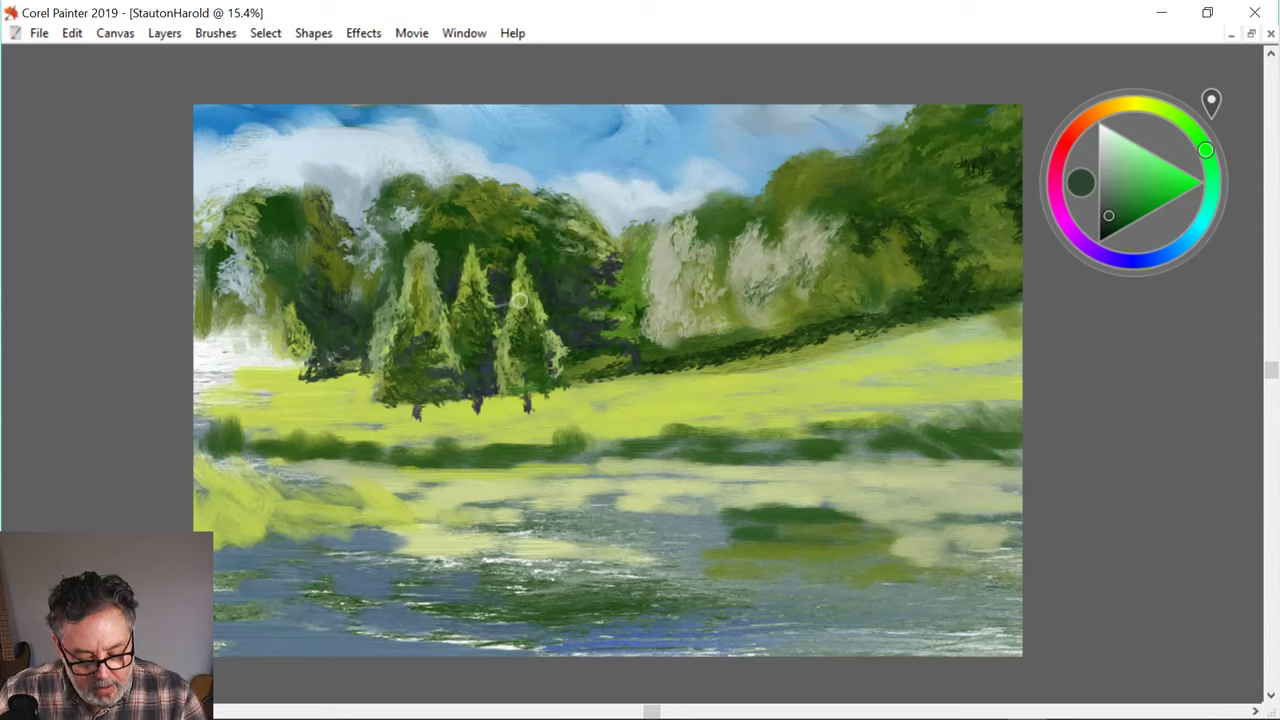
- Retexture the three conifers with sampled olive and grey-green foliage and dark grey and dark green shadows
left_click(352, 198, "alt")
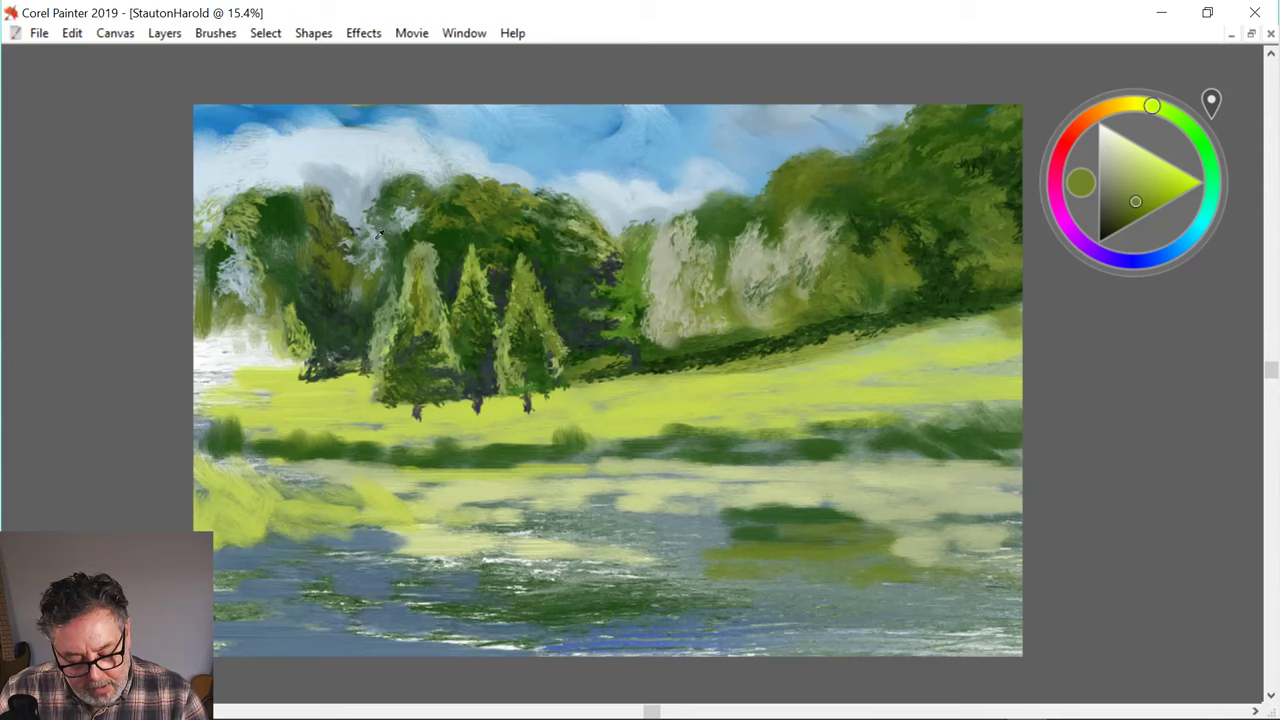
left_click(555, 360, "alt")
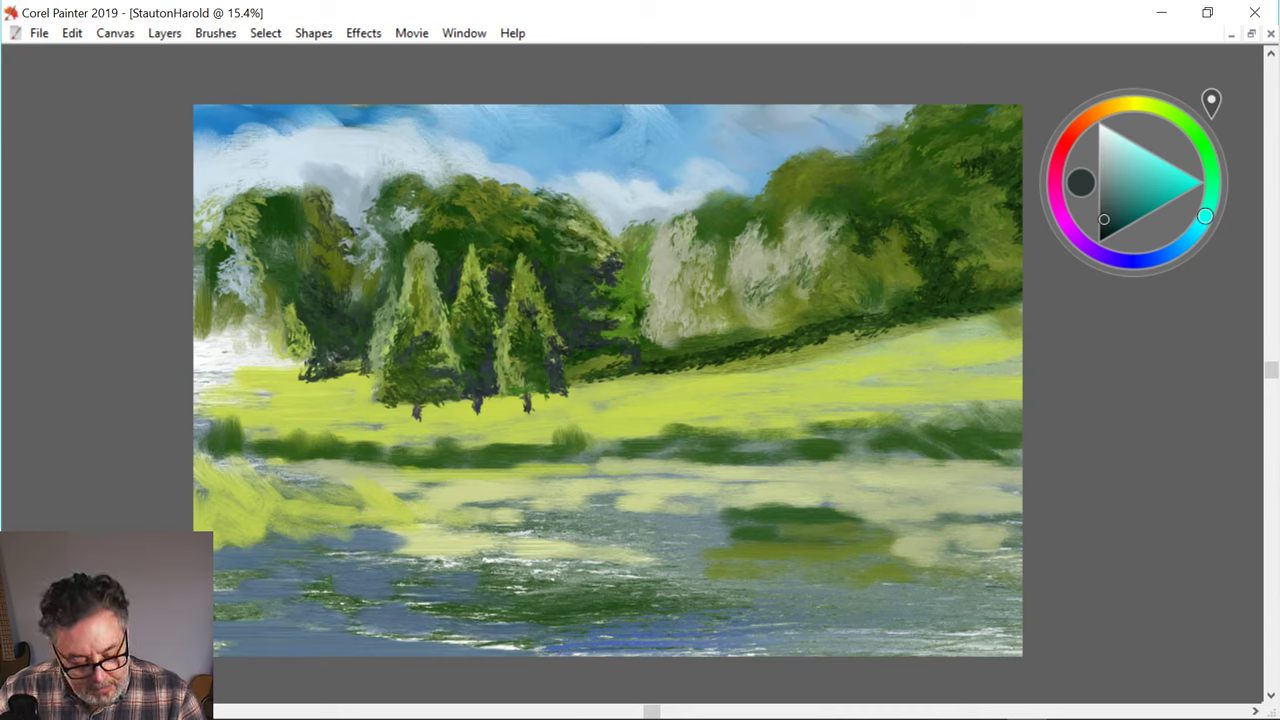
left_click(286, 212, "alt")
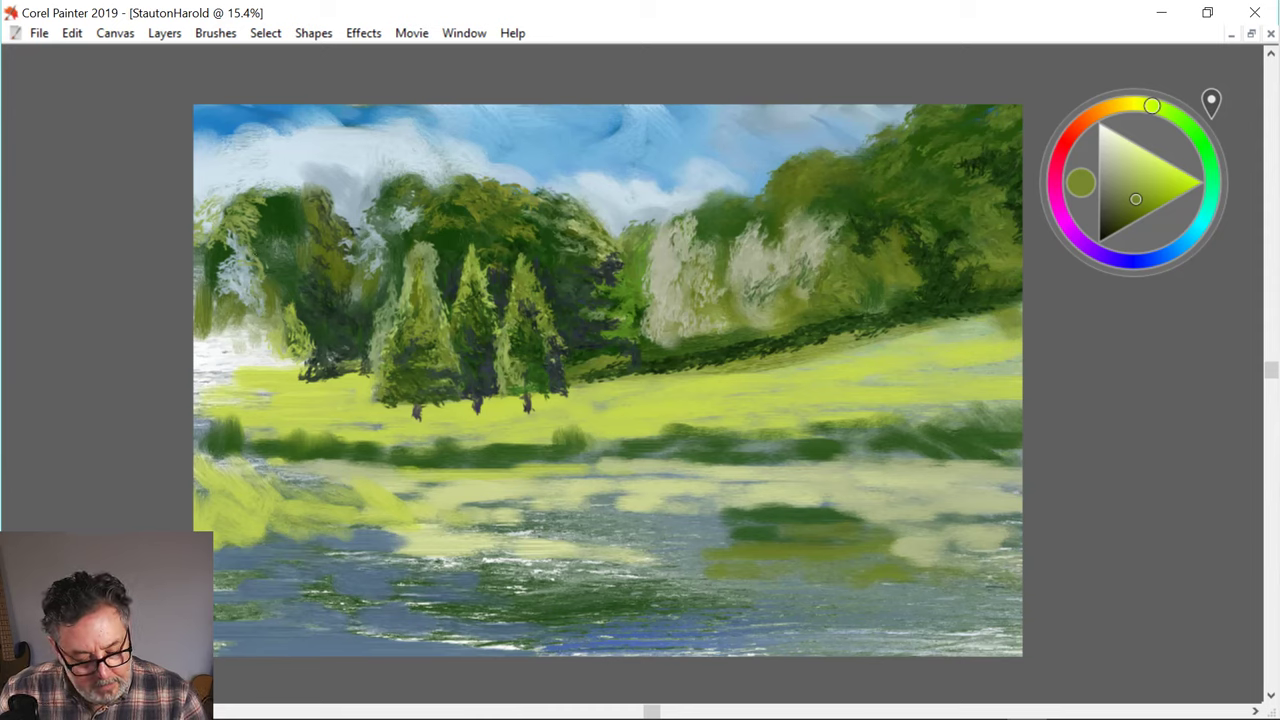
left_click(427, 258, "alt")
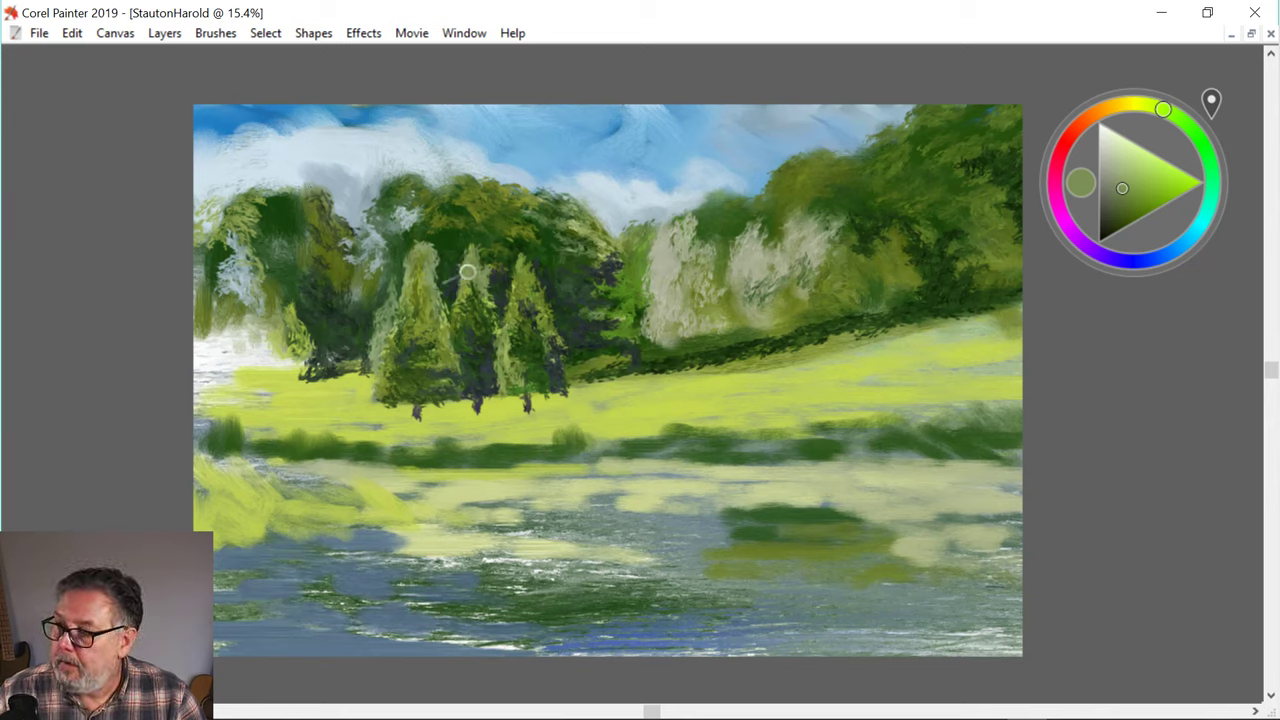
left_click(316, 185, "alt")
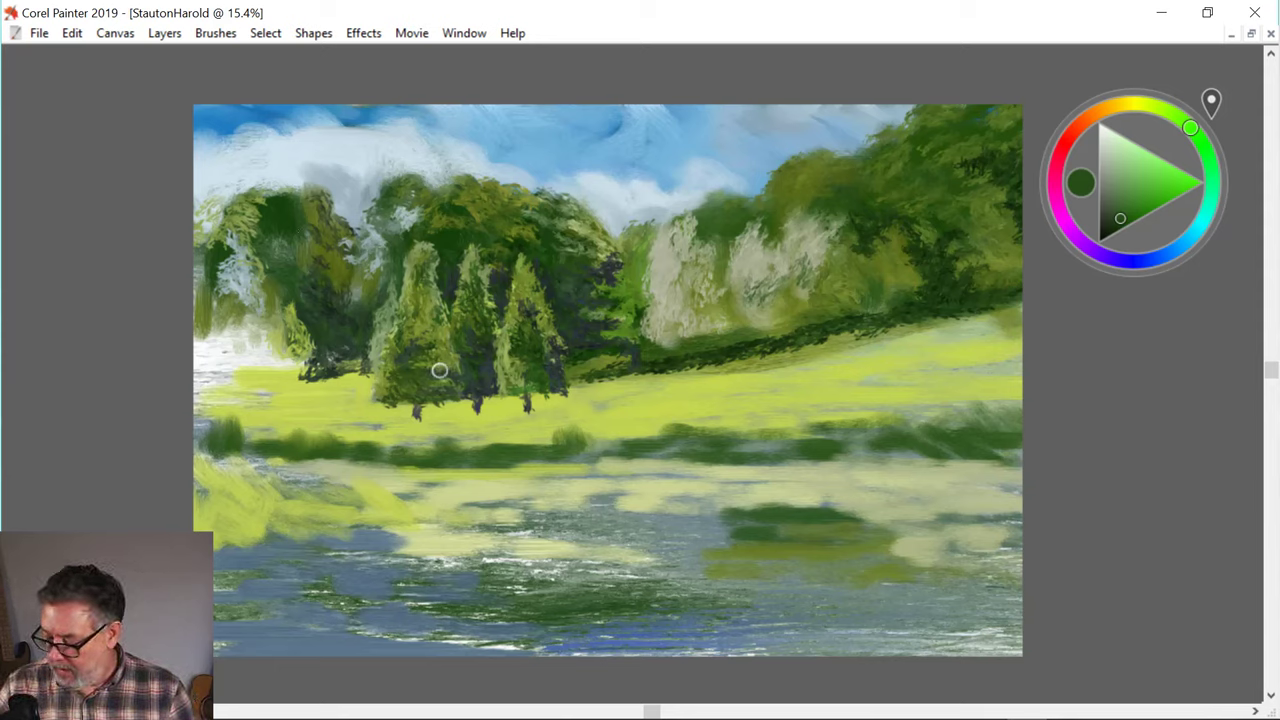
- Sample the dark purple-grey of the conifer trunks and strengthen the middle and right conifers' trunks
scroll(357, 366, "up", 3)
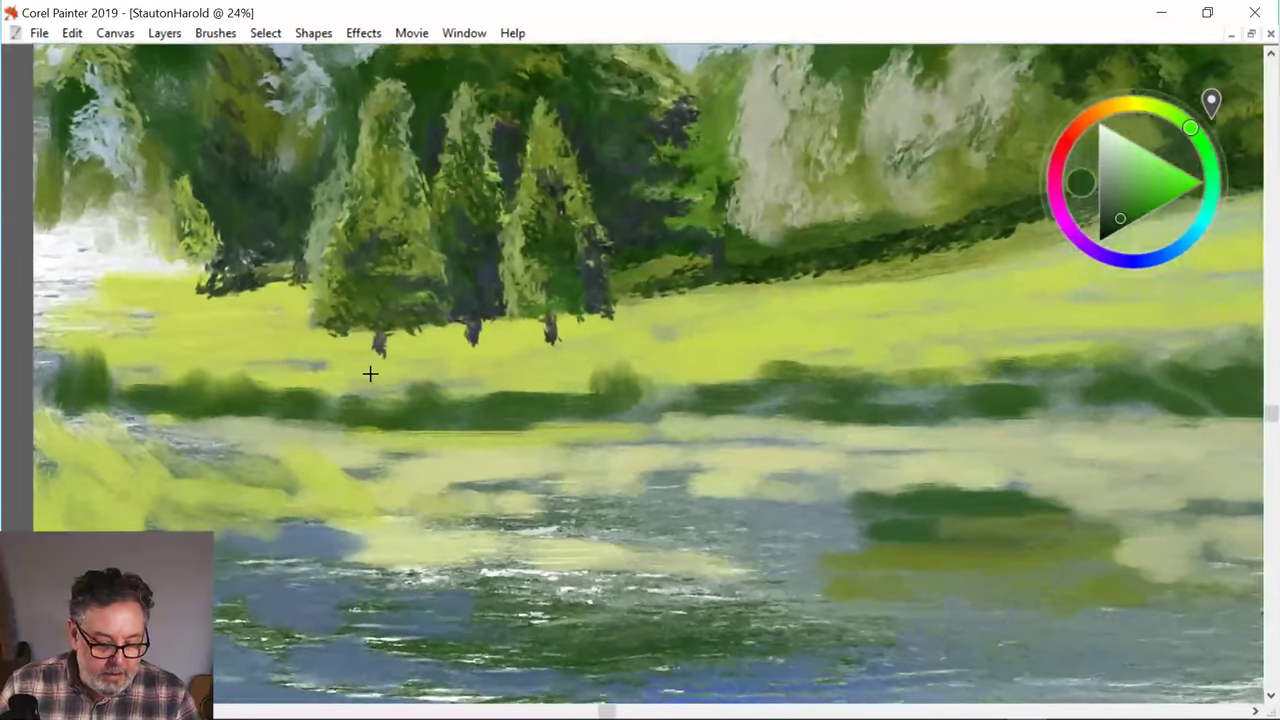
scroll(352, 352, "down", 2)
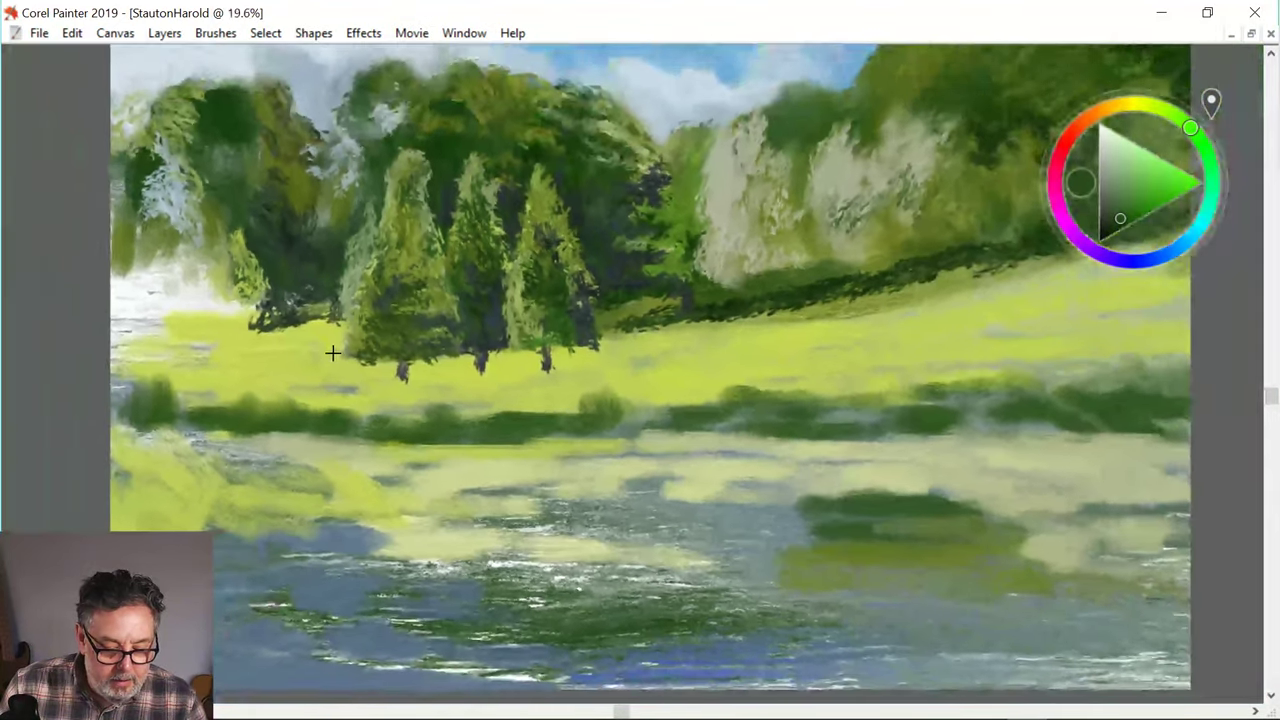
scroll(335, 354, "down", 1)
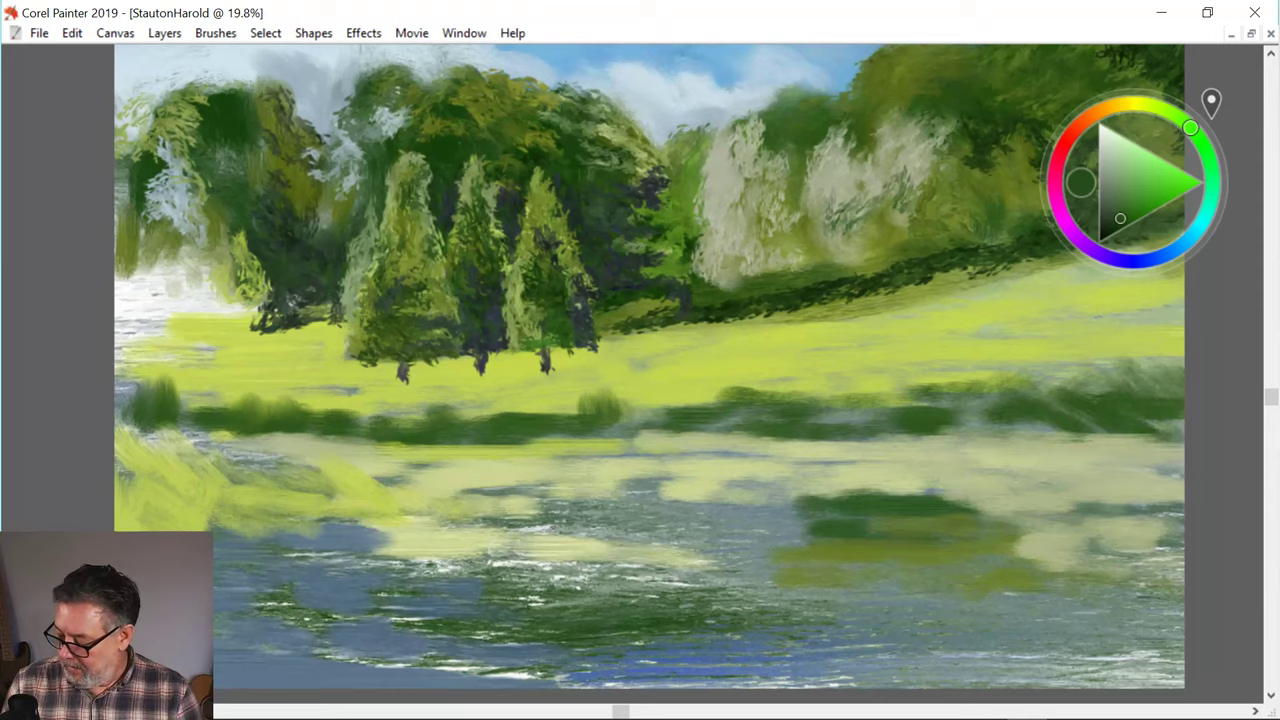
left_click_drag(336, 350, 312, 382)
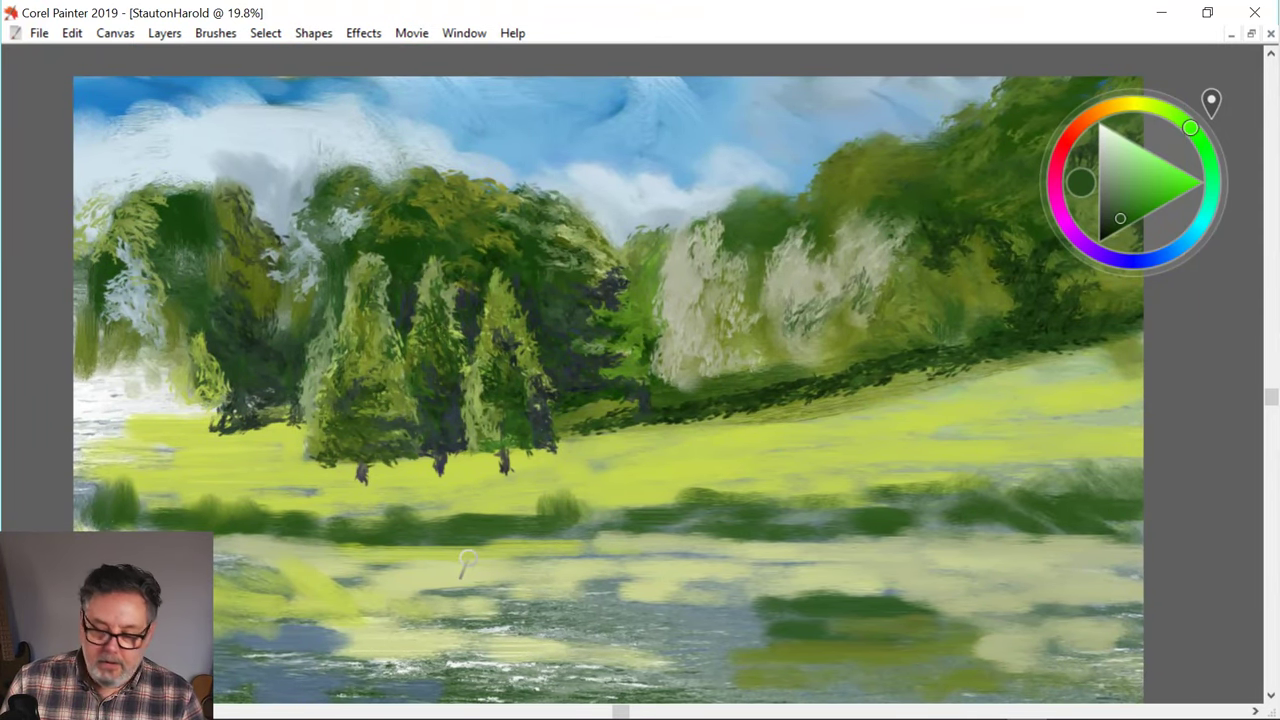
right_click(372, 416)
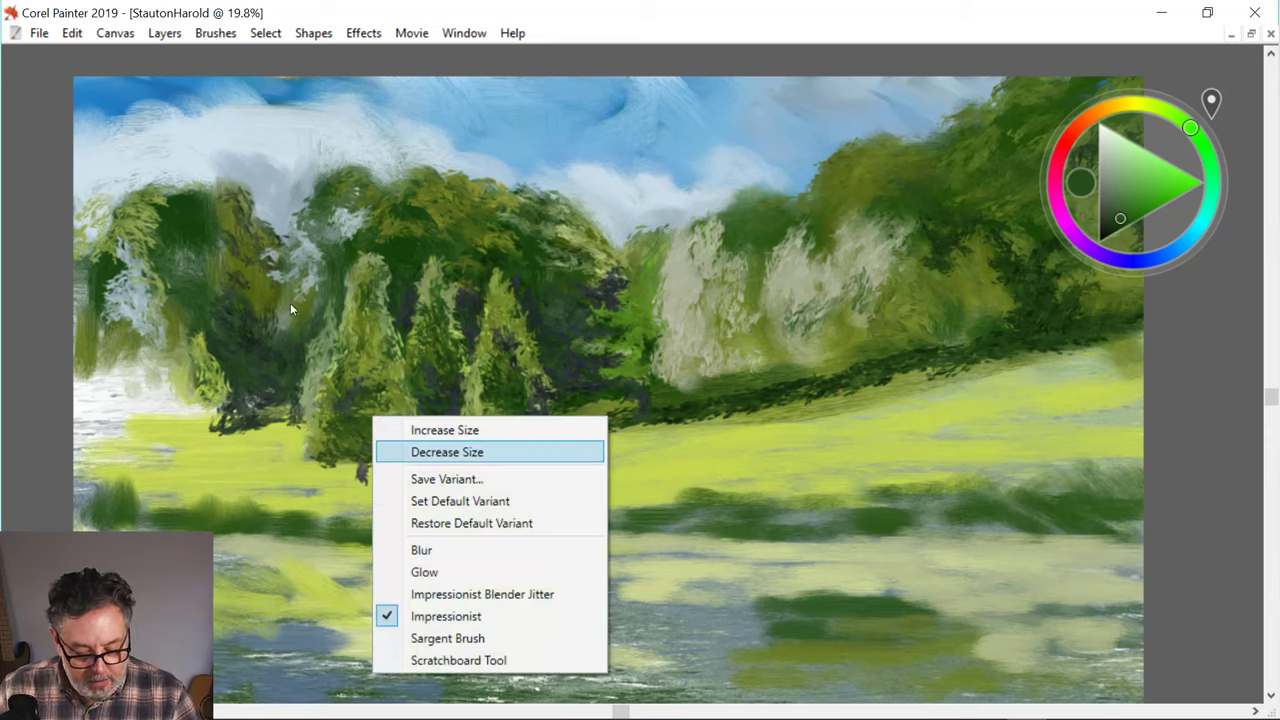
left_click(302, 526)
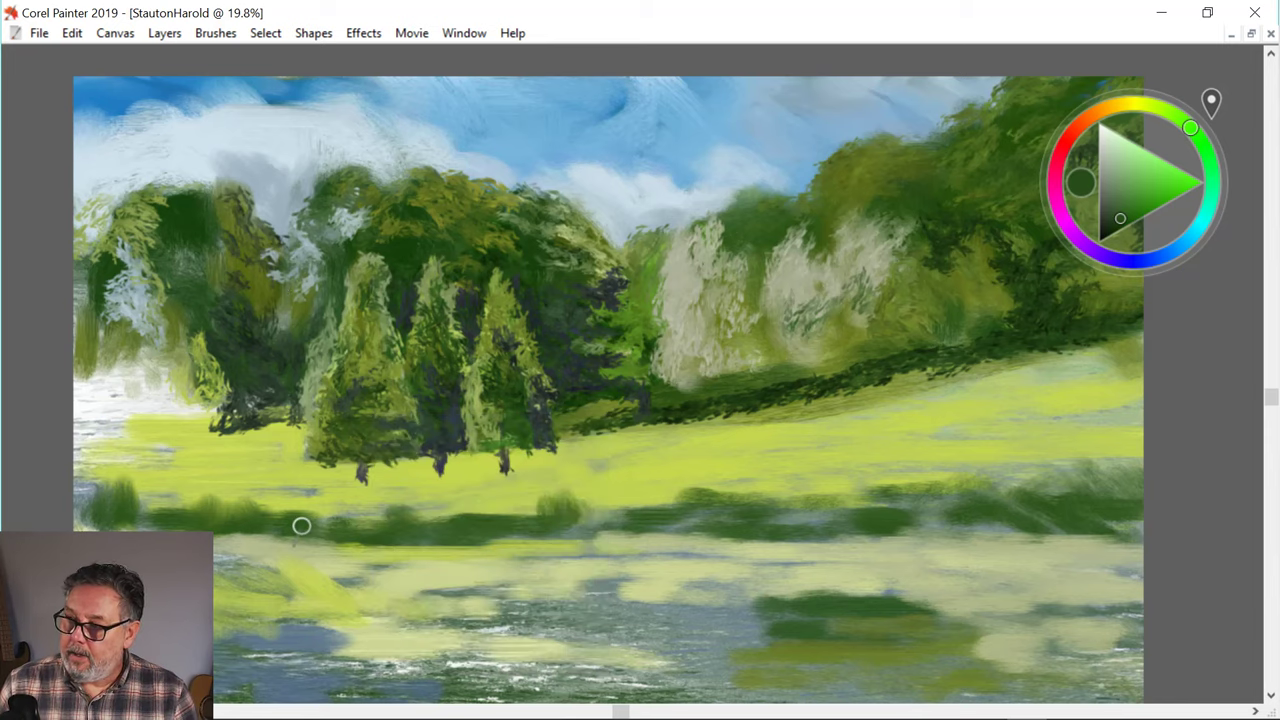
left_click(439, 463, "alt")
left_click_drag(439, 460, 441, 476)
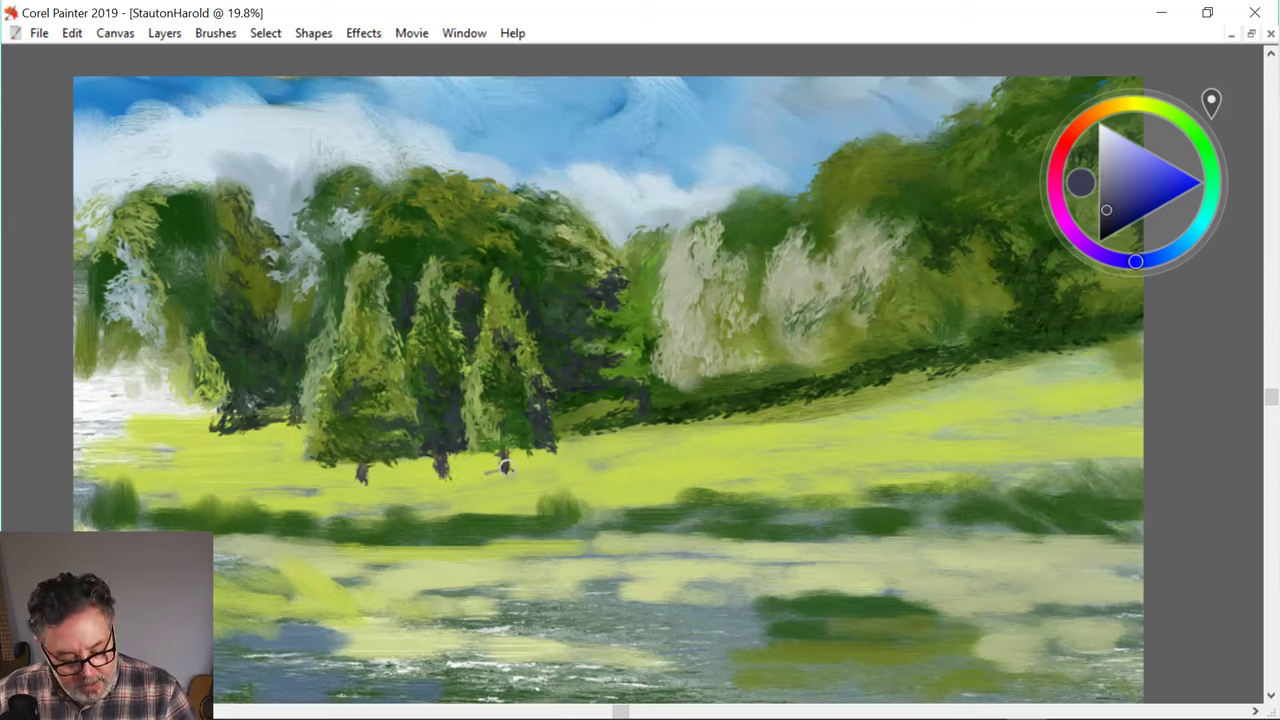
left_click_drag(511, 452, 513, 473)
- Thicken the left conifer's trunk and paint purple-grey cast shadows on the grass beneath the three conifers
mouse_move(367, 464)
left_mouse_down()
mouse_move(368, 488)
mouse_move(308, 488)
mouse_move(432, 479)
mouse_move(421, 480)
left_mouse_up()
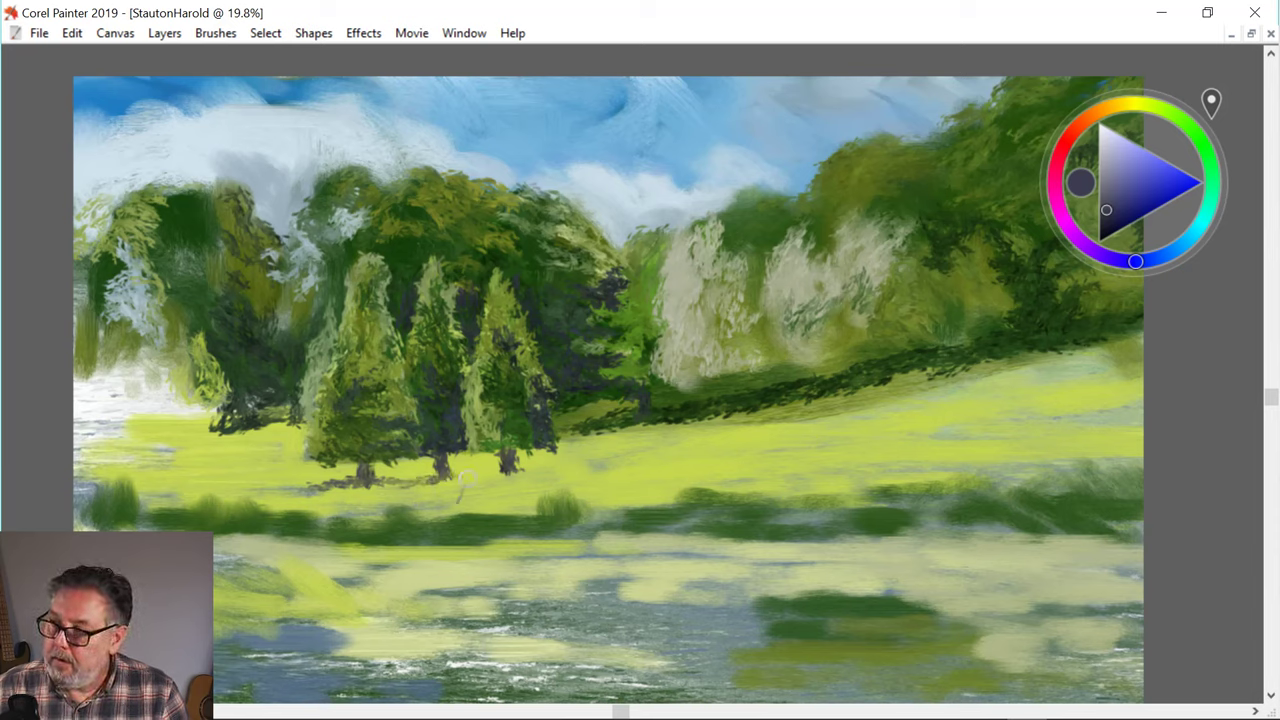
mouse_move(448, 478)
left_mouse_down()
mouse_move(624, 452)
mouse_move(410, 484)
left_mouse_up()
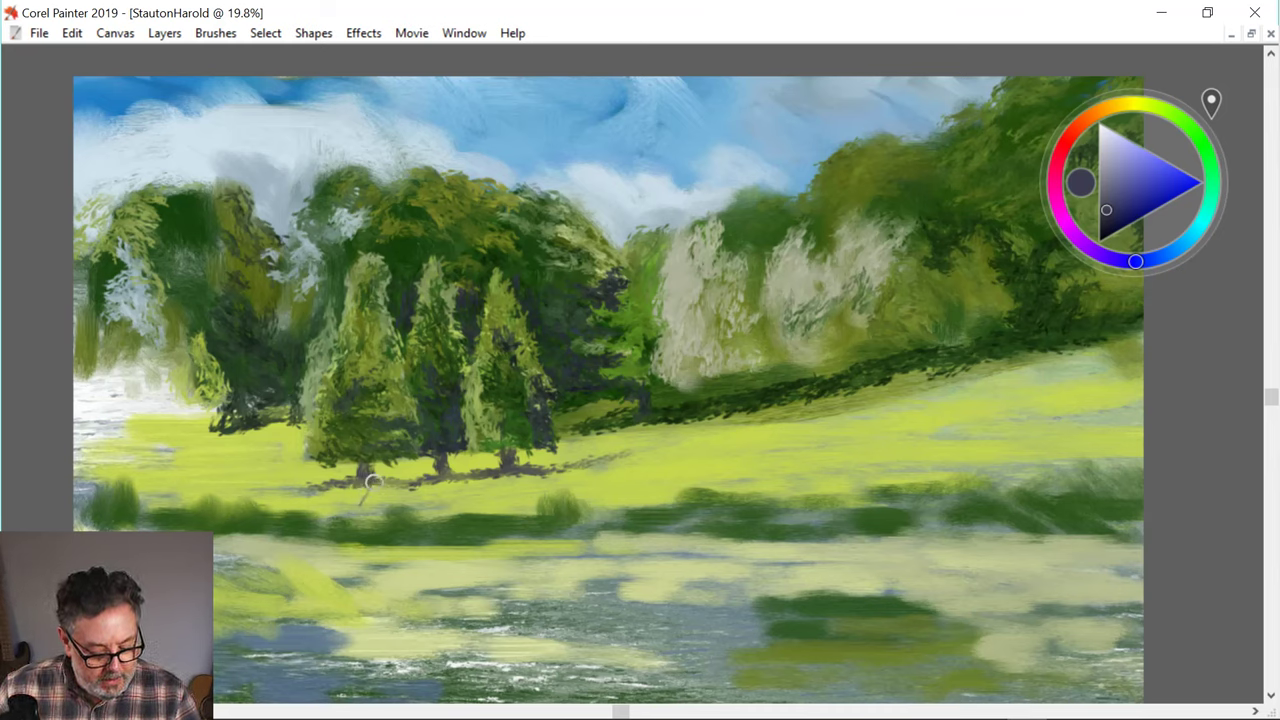
mouse_move(362, 486)
left_mouse_down()
mouse_move(330, 486)
mouse_move(404, 488)
left_mouse_up()
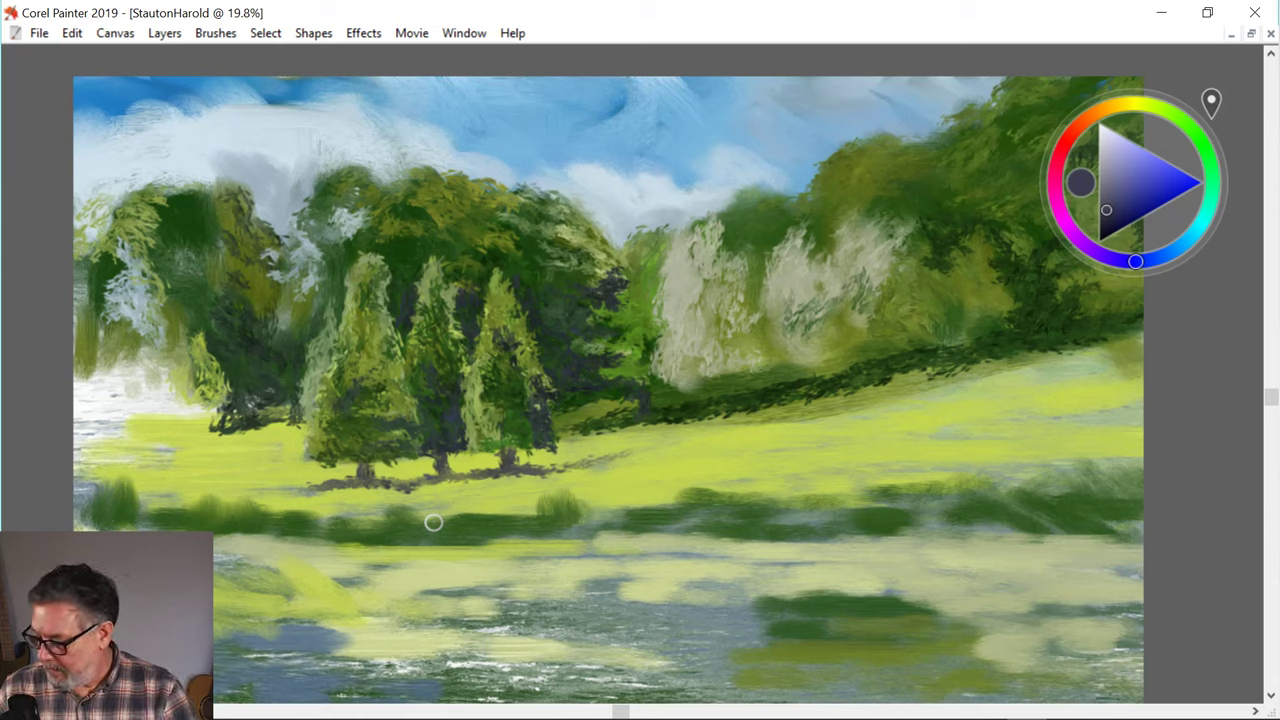
- Sample a muted olive green, switch to the Sargent Speckle Grainy Hard Drip brush and try strokes on the leftmost pale tree
left_click(485, 188, "alt")
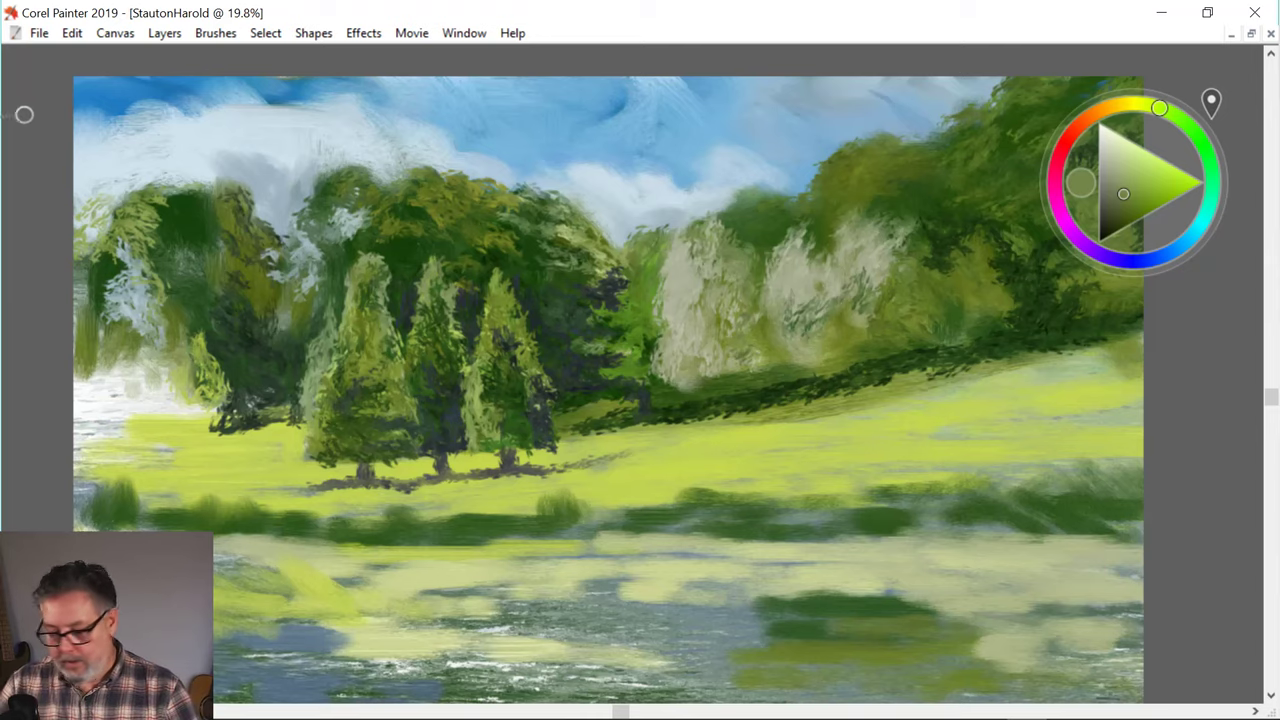
key("Tab")
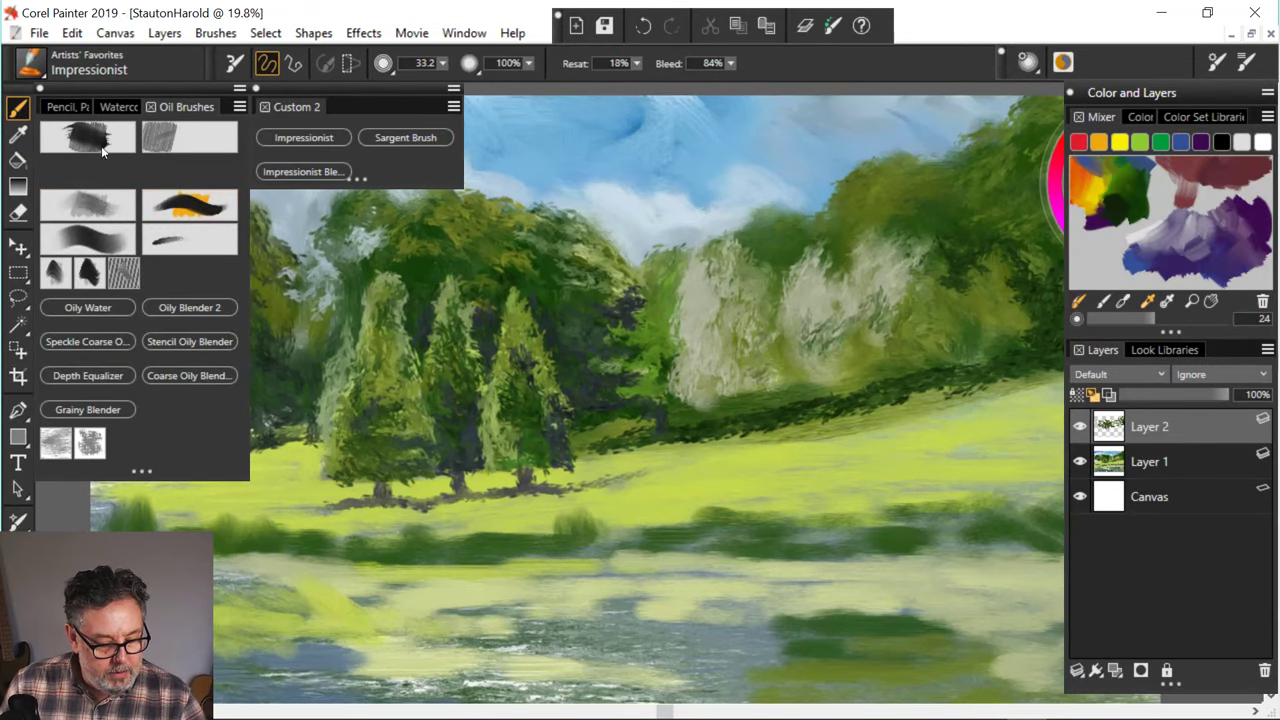
left_click(188, 207)
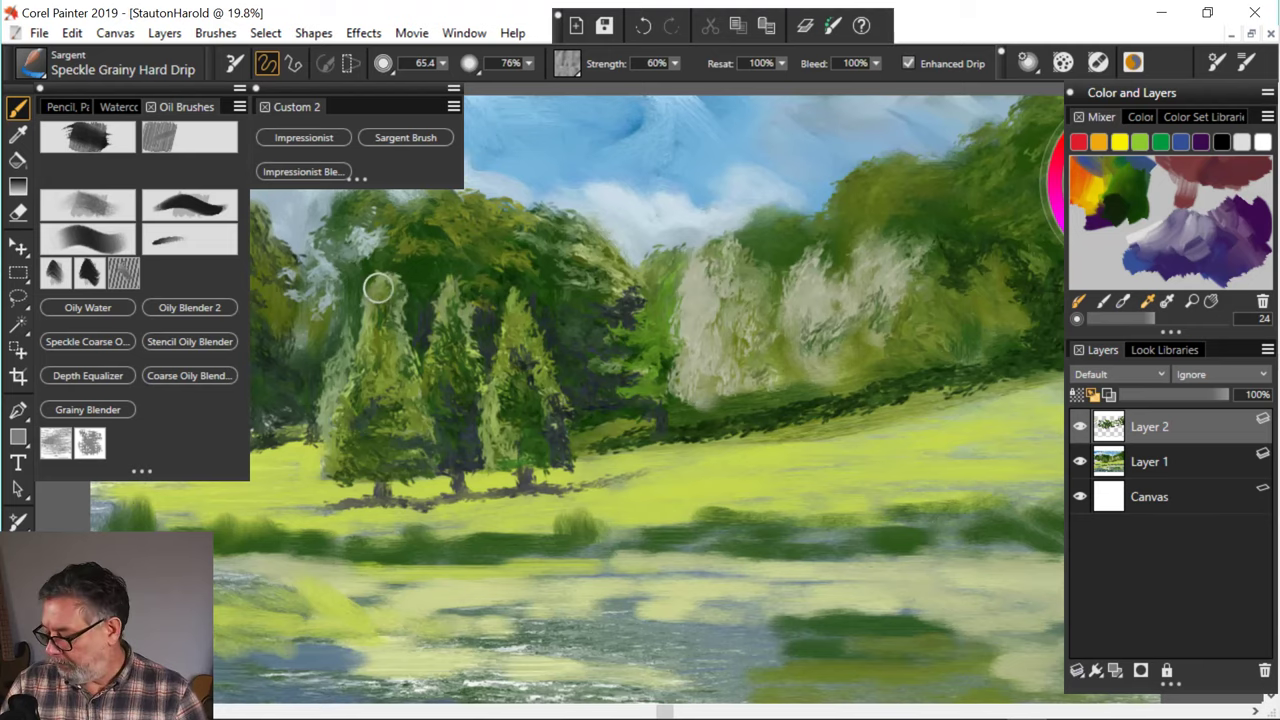
key("Tab")
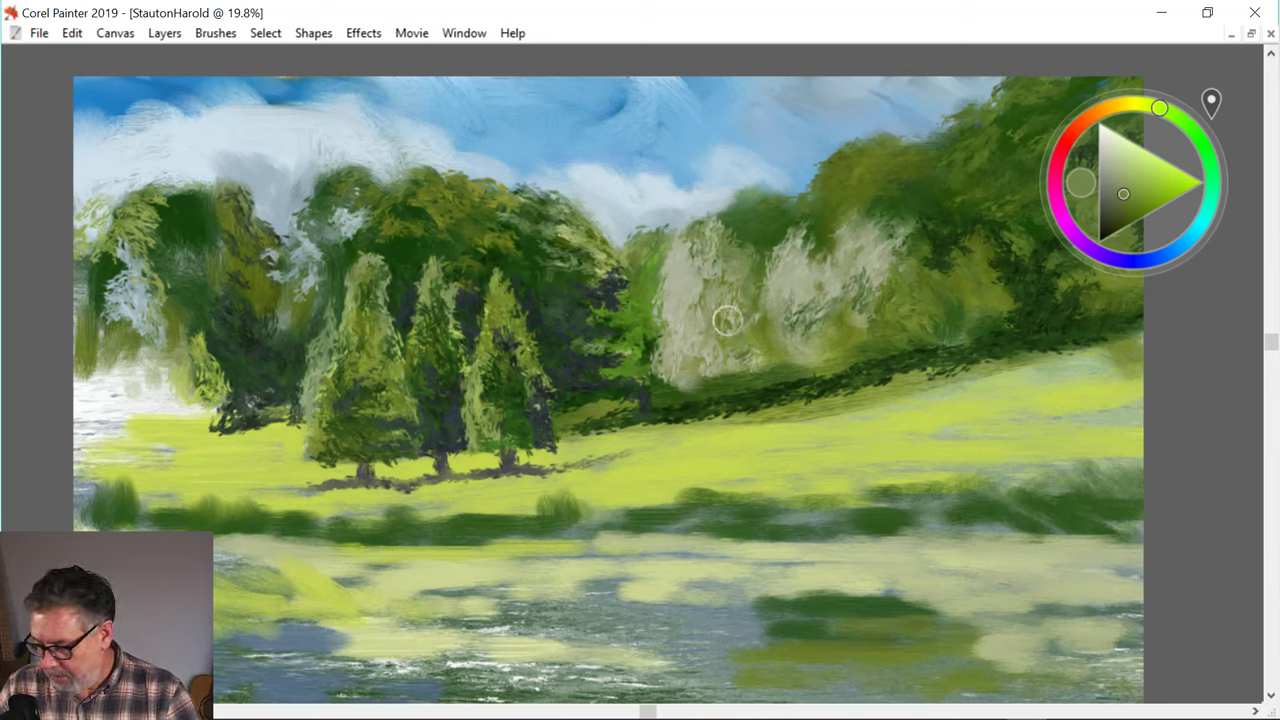
left_click_drag(708, 329, 717, 329)
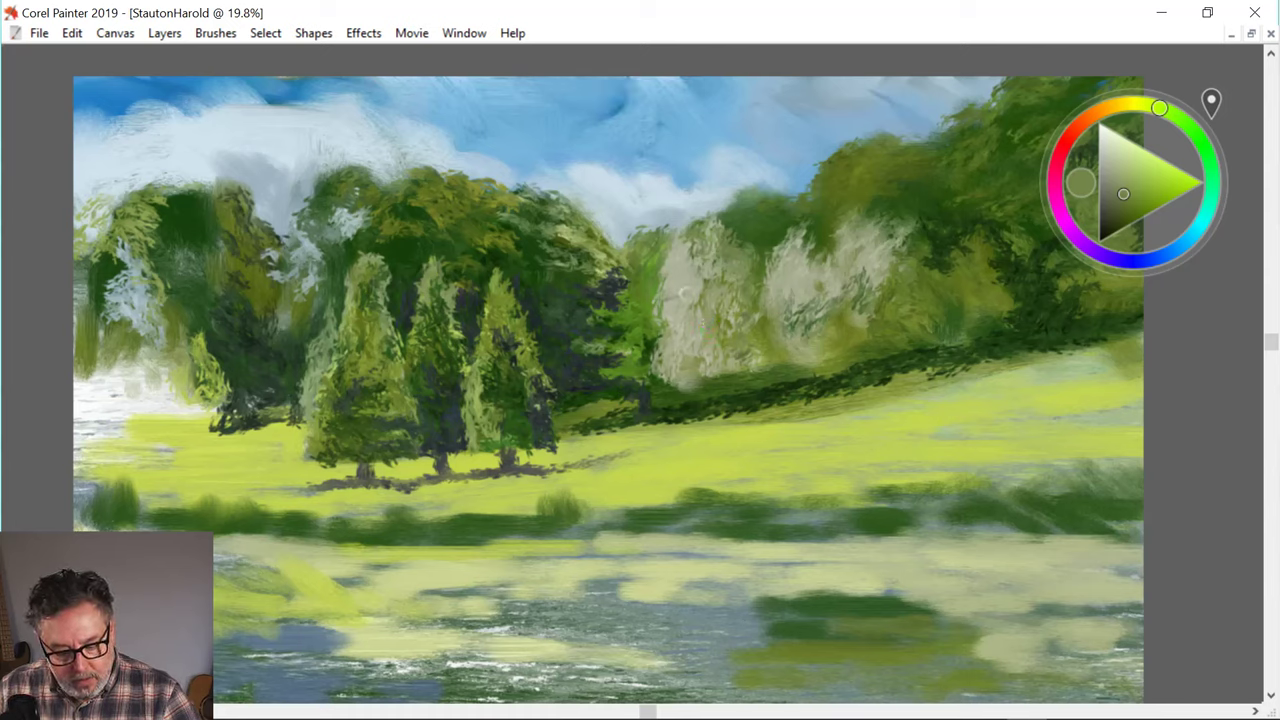
left_click_drag(689, 288, 690, 339)
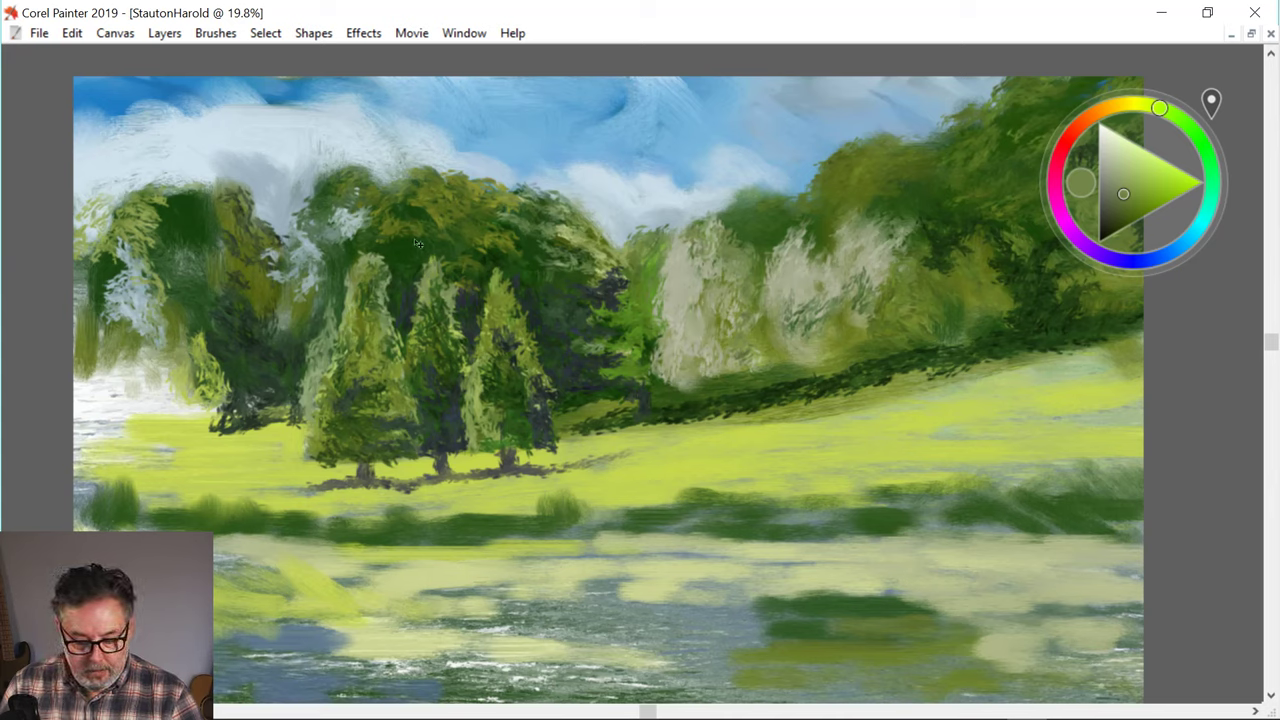
- Choose a pale cream colour and paint slender vertical trunks beneath the pale trees at the edge of the wood
left_click(1113, 148)
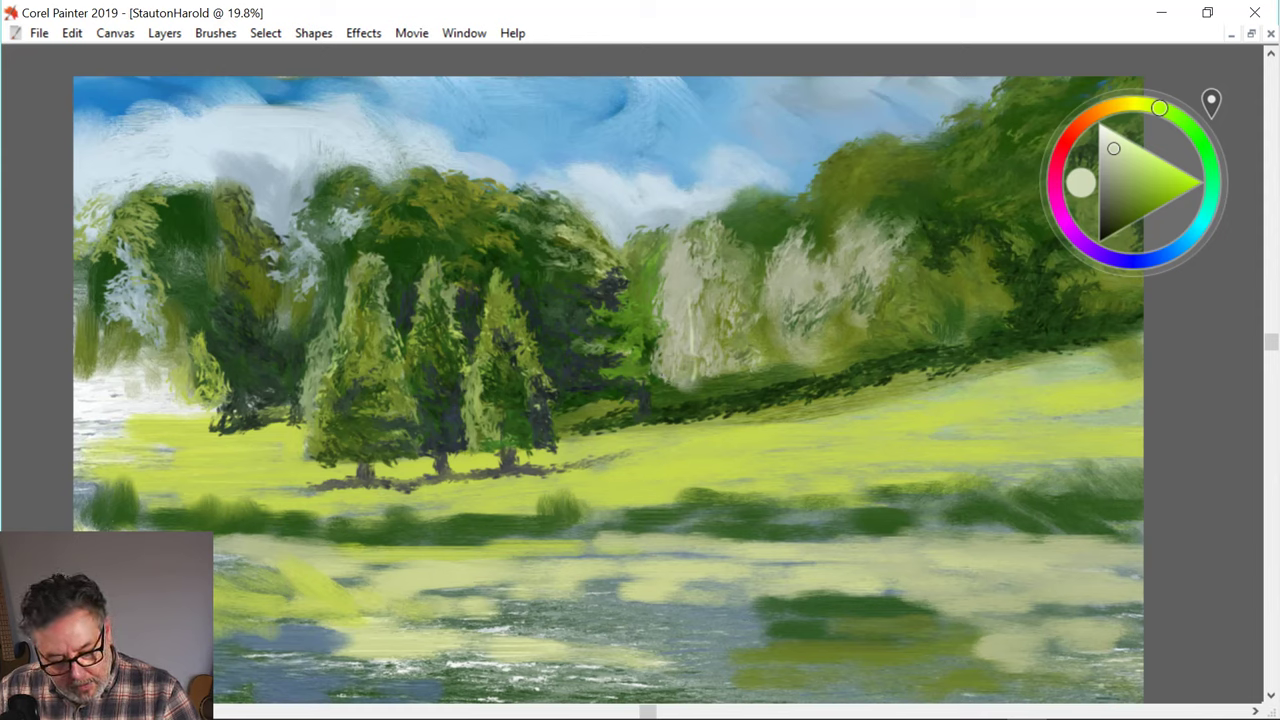
left_click_drag(692, 360, 692, 405)
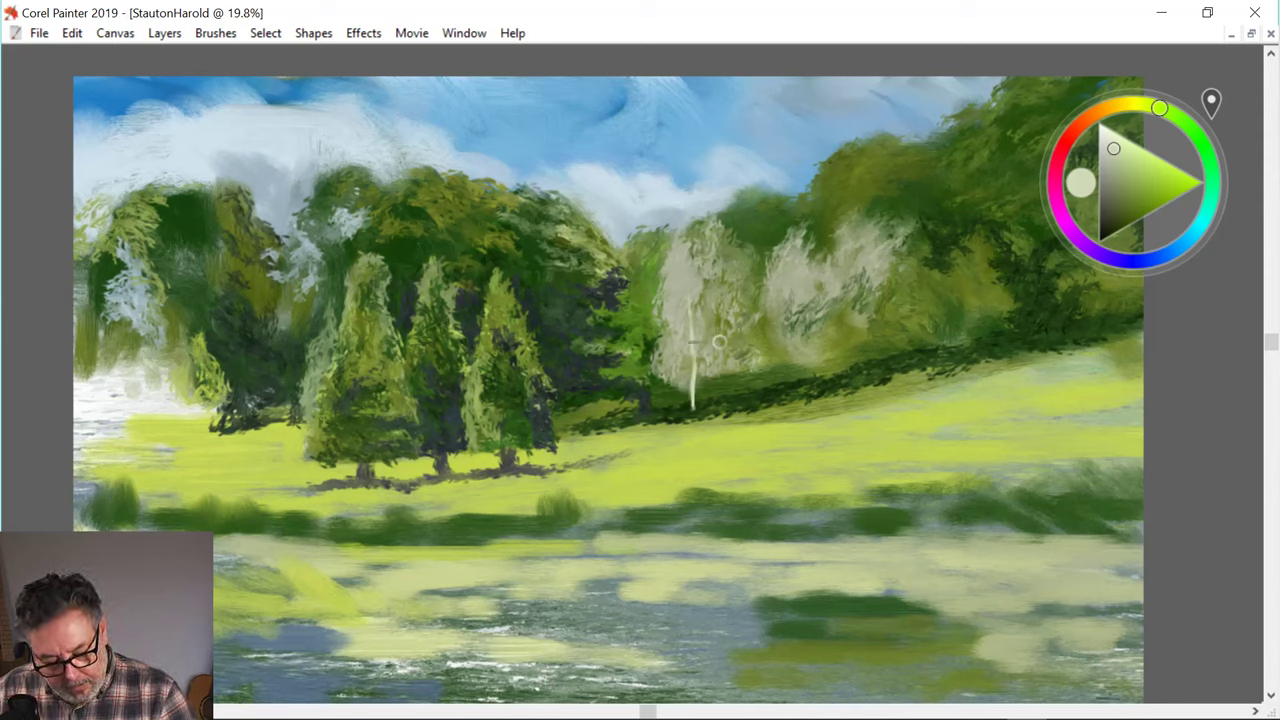
left_click_drag(720, 352, 719, 398)
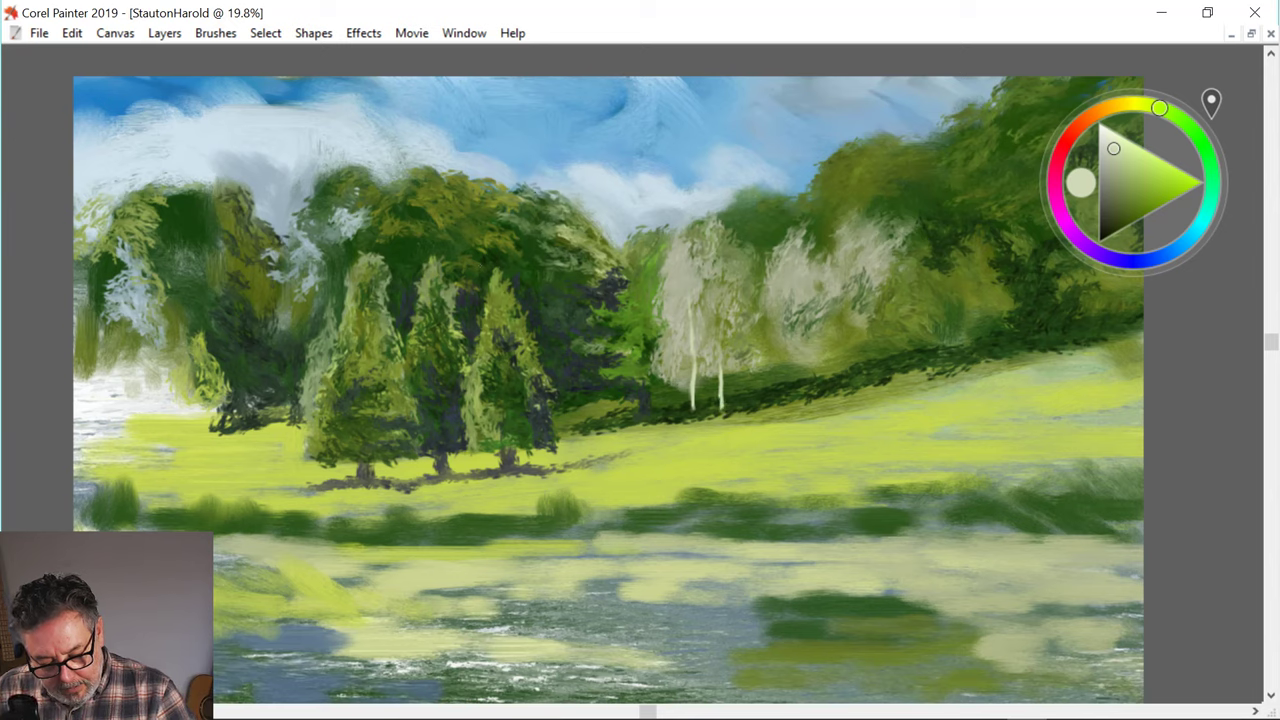
left_click_drag(803, 306, 799, 376)
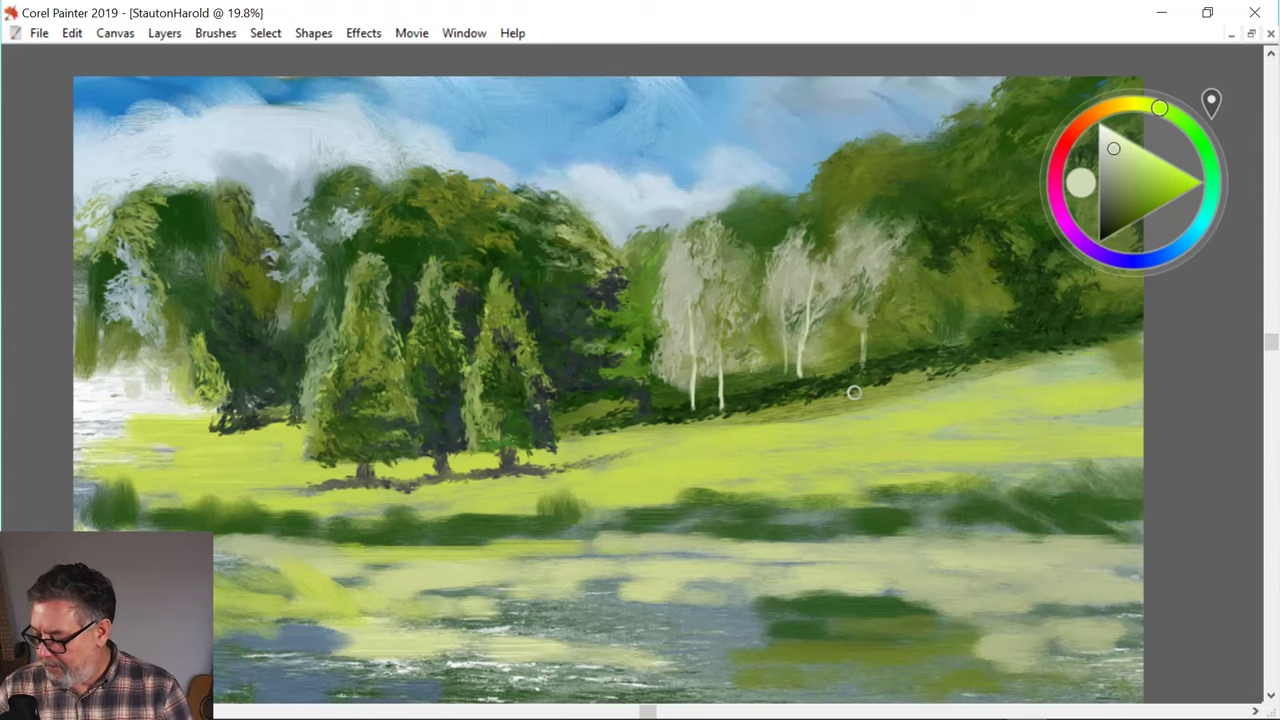
- Review the whole painting from a distance to judge how the pale trunks sit in the composition
scroll(410, 338, "down", 10)
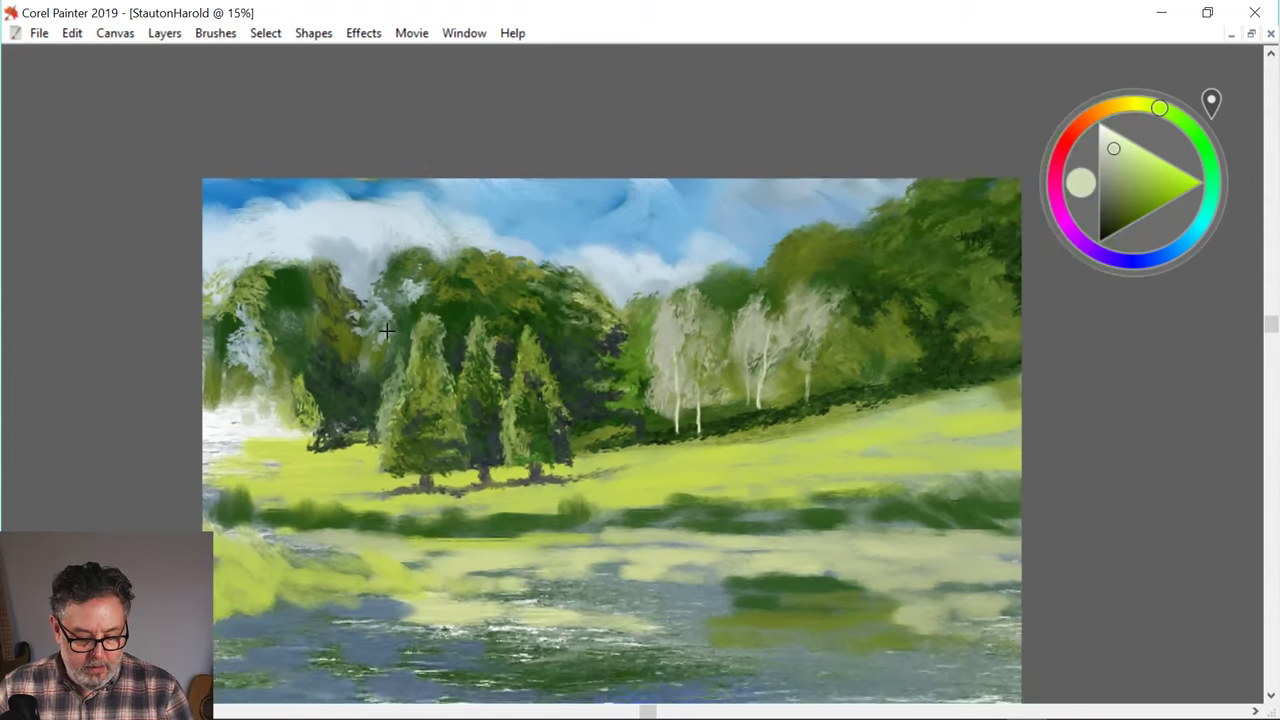
scroll(367, 323, "up", 1)
scroll(370, 318, "up", 1)
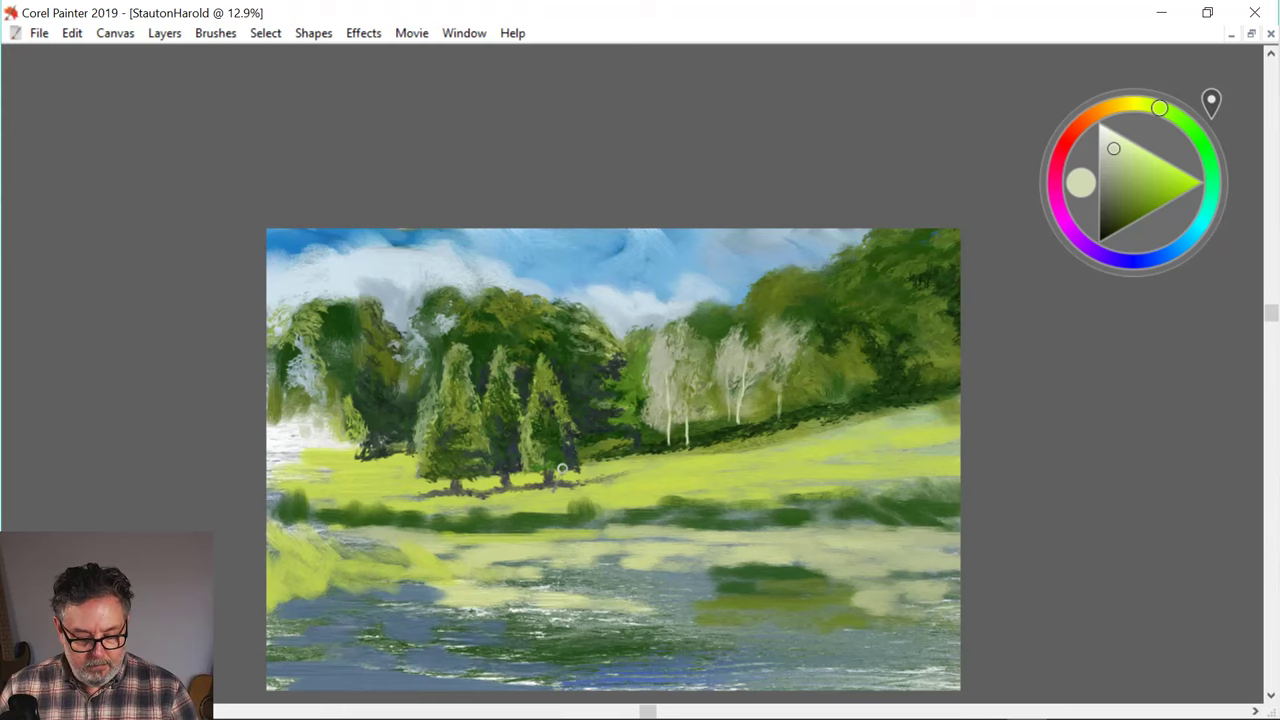
mouse_move(336, 362)
left_mouse_down()
mouse_move(330, 274)
mouse_move(340, 277)
left_mouse_up()
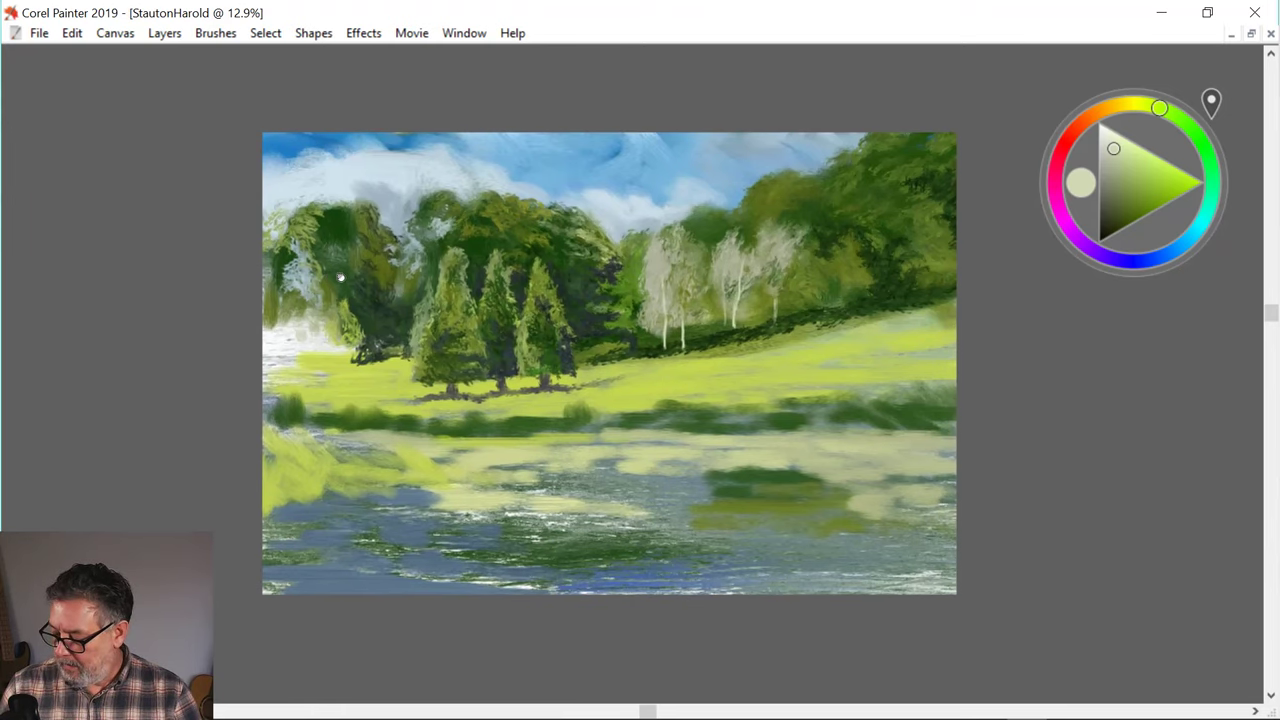
scroll(340, 285, "up", 3)
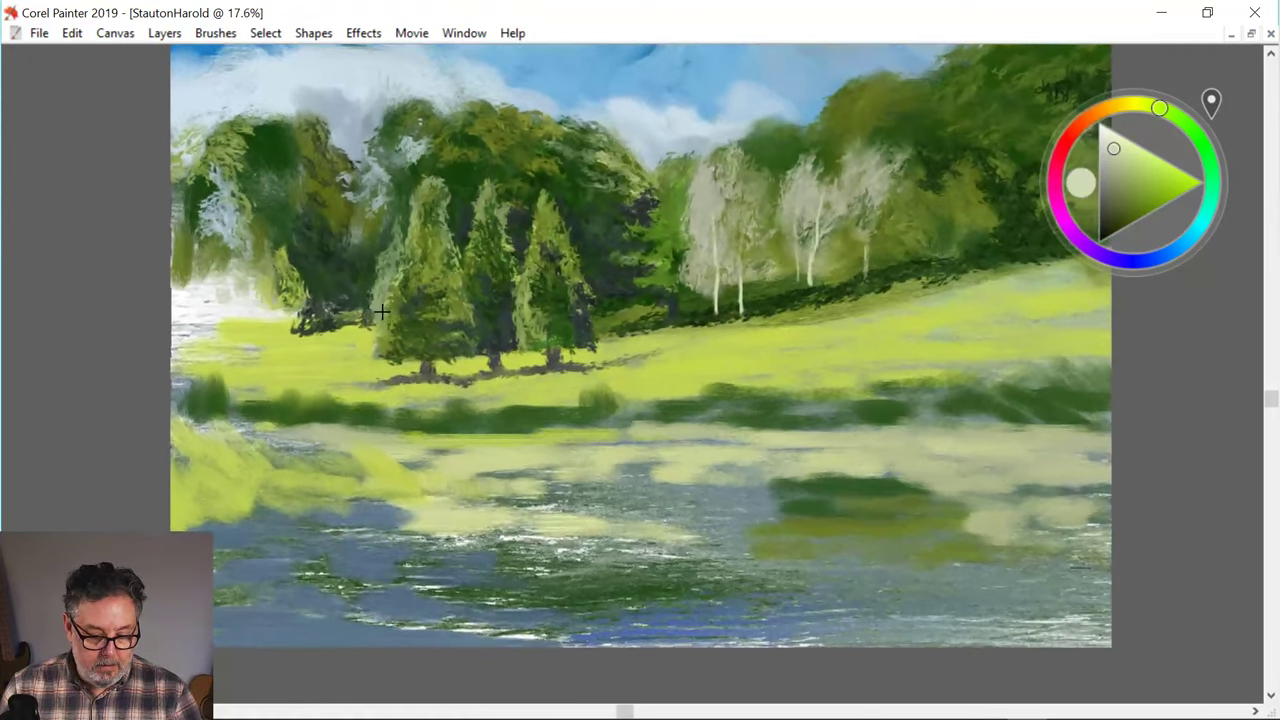
scroll(381, 312, "down", 3)
scroll(375, 310, "up", 3)
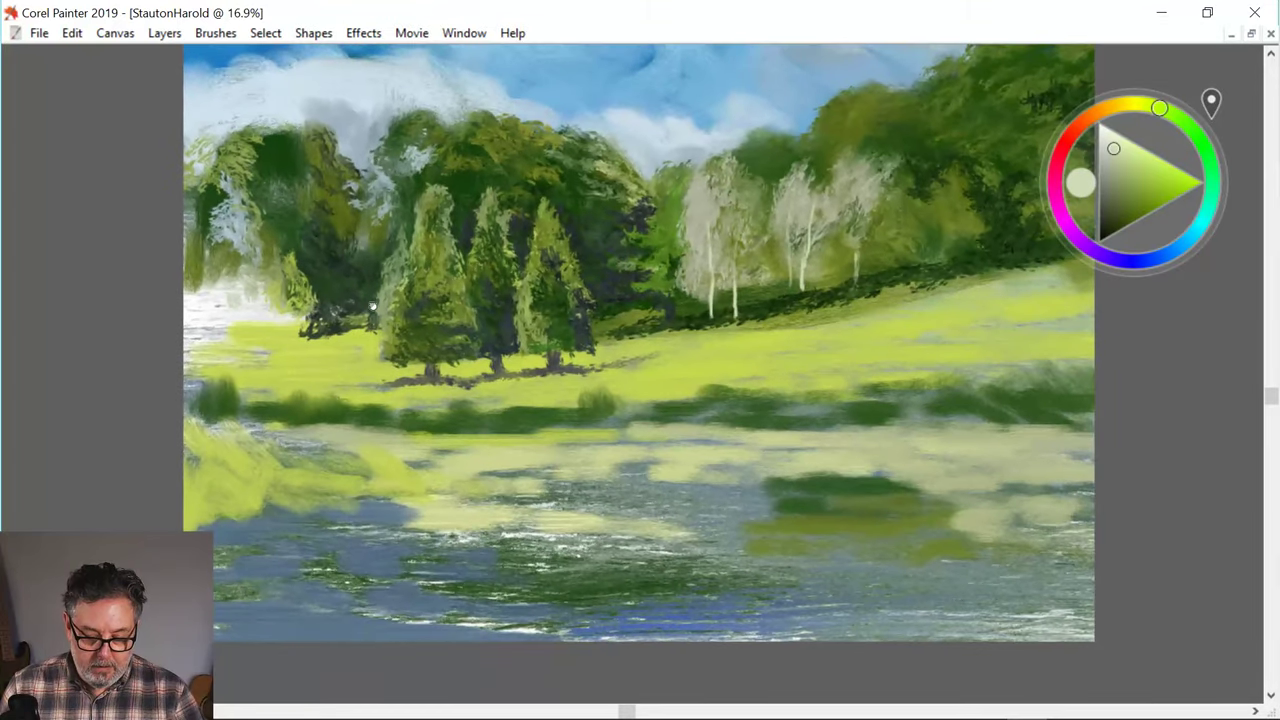
mouse_move(372, 308)
left_mouse_down()
mouse_move(366, 344)
mouse_move(335, 339)
left_mouse_up()
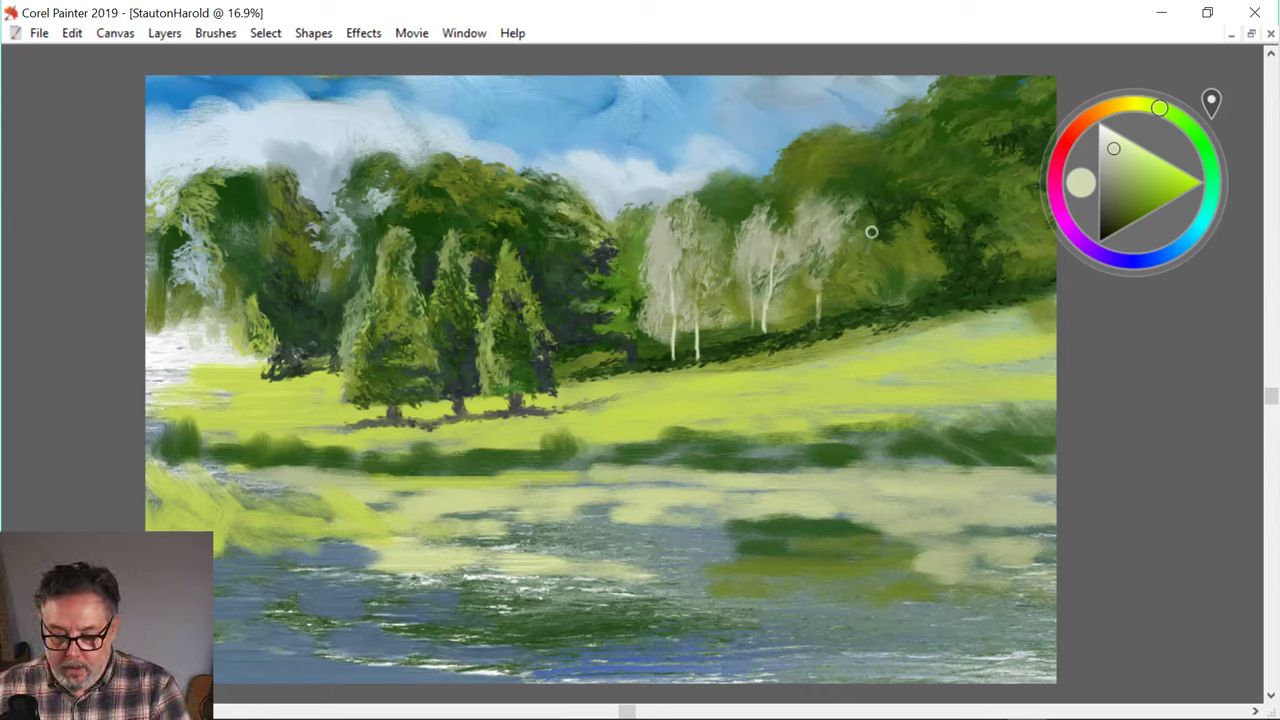
- Choose a light orange-tan and dab warm leaf texture over the crowns of the pale trees with the Impressionist brush
left_click(1101, 111)
left_click_drag(1120, 149, 1129, 163)
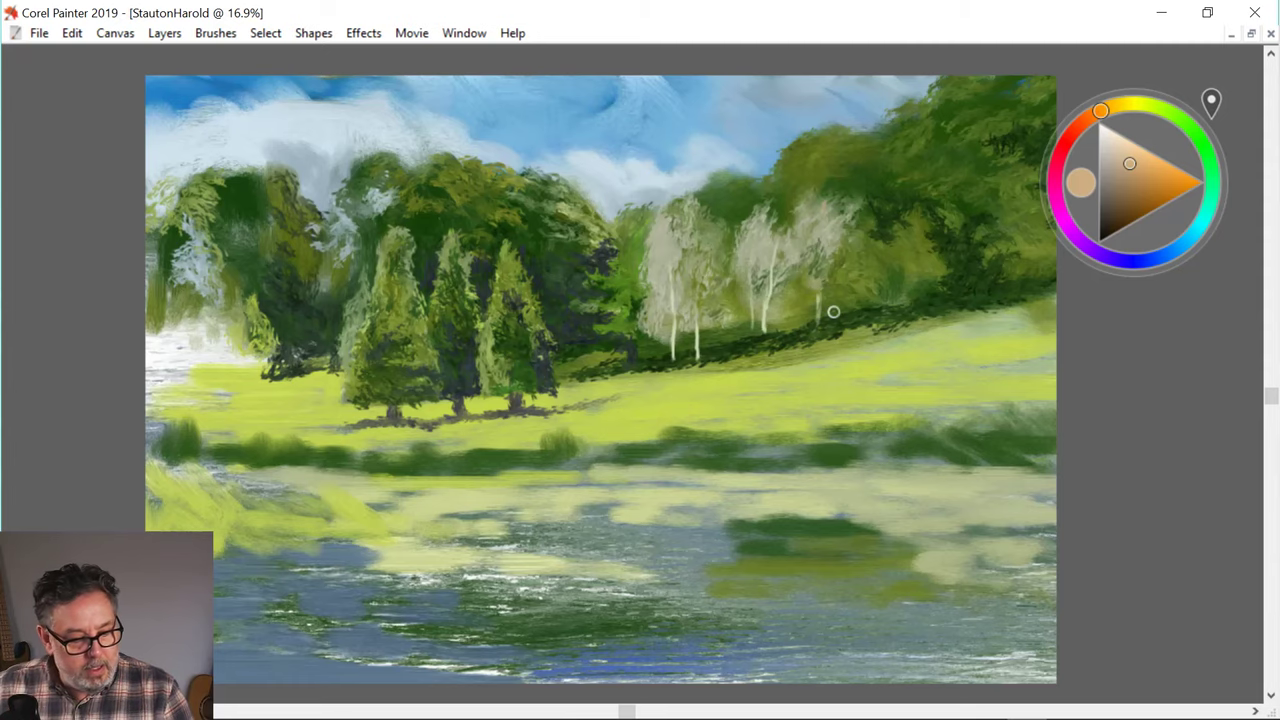
key("Tab")
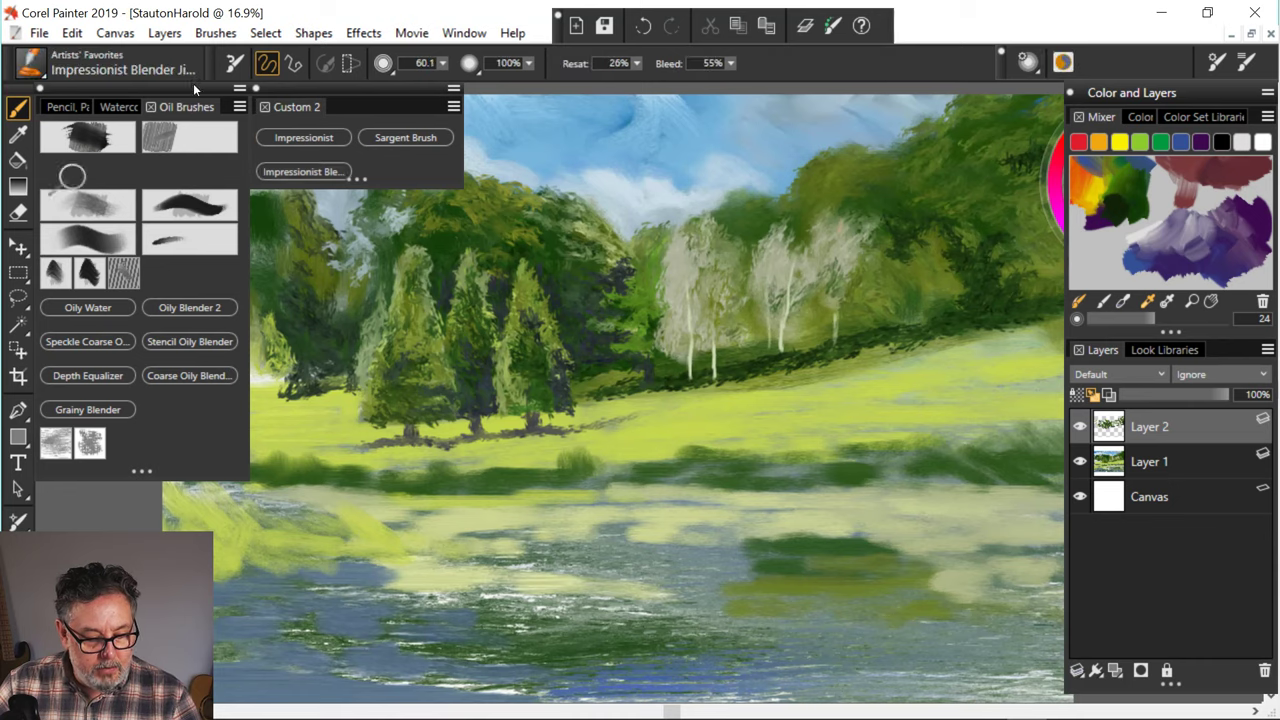
left_click(300, 137)
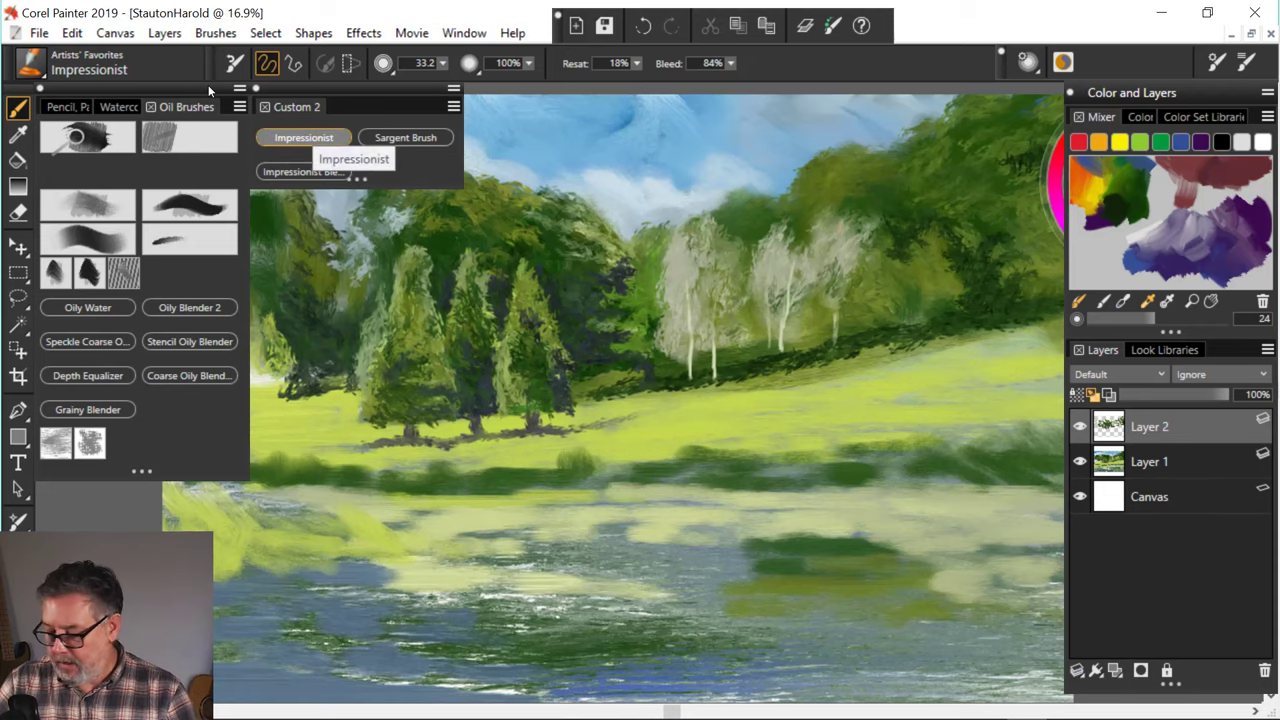
key("Tab")
key("ctrl+alt+1")
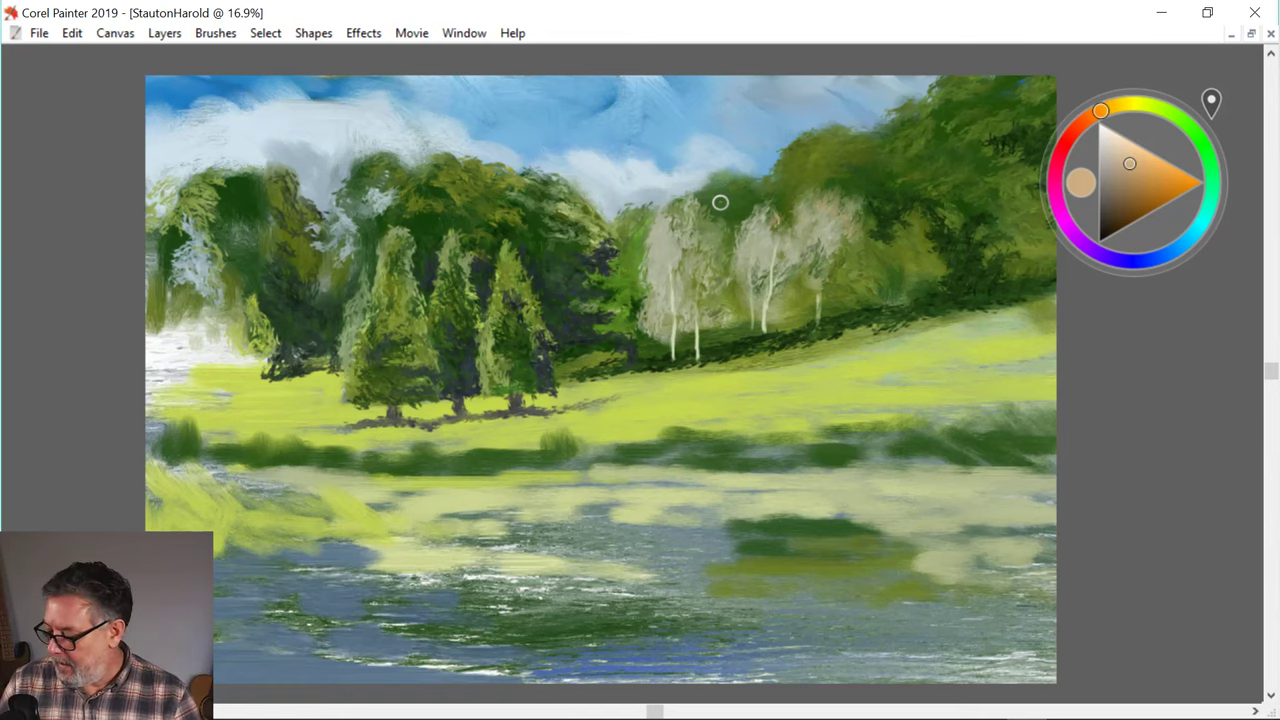
key("Tab")
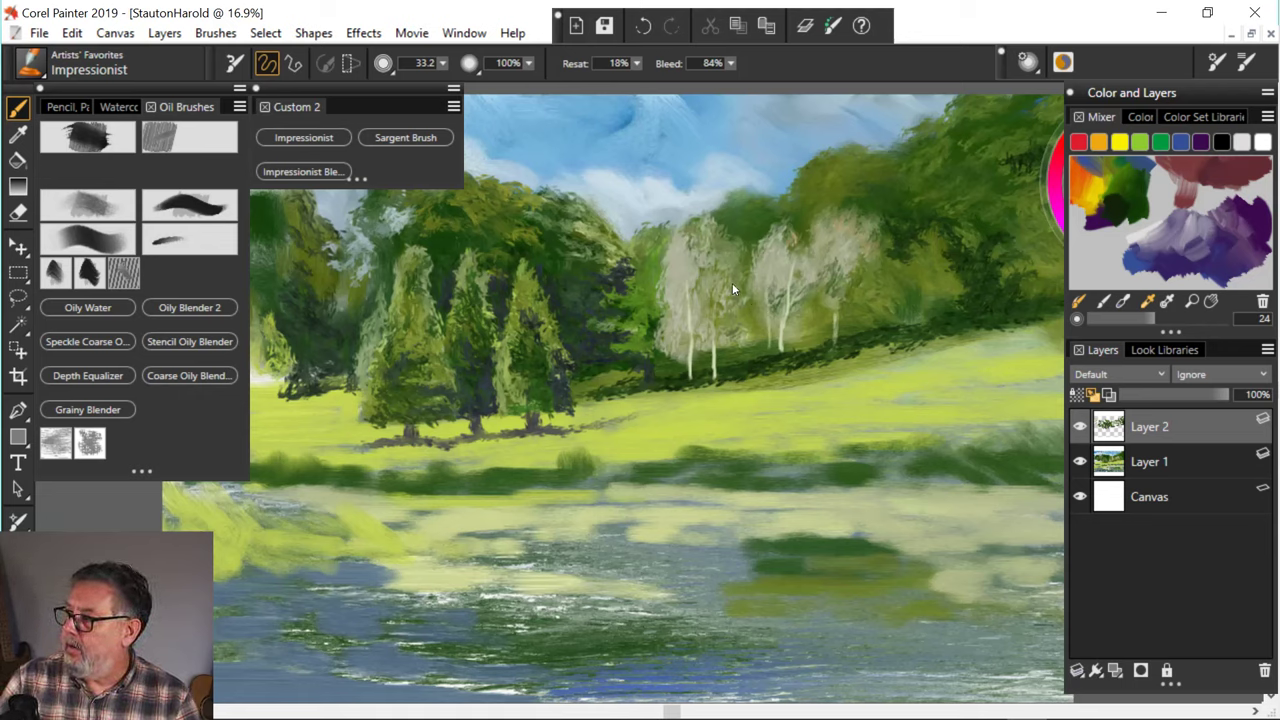
key("Tab")
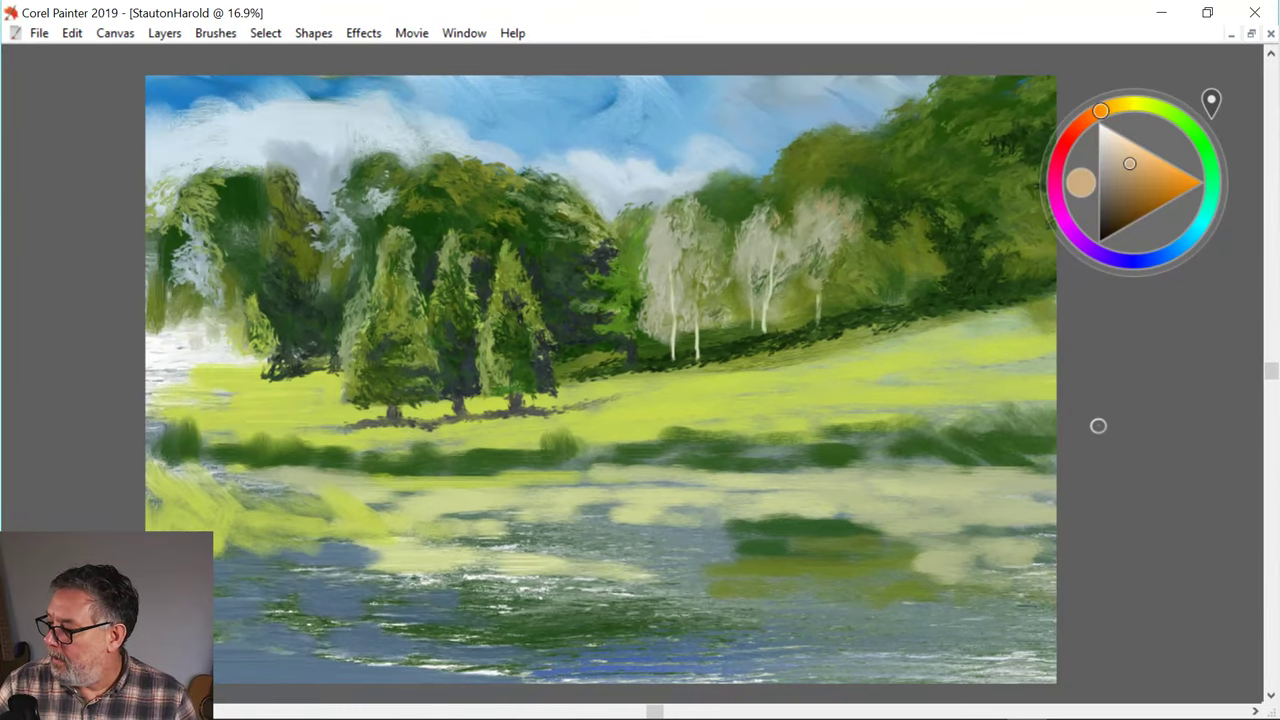
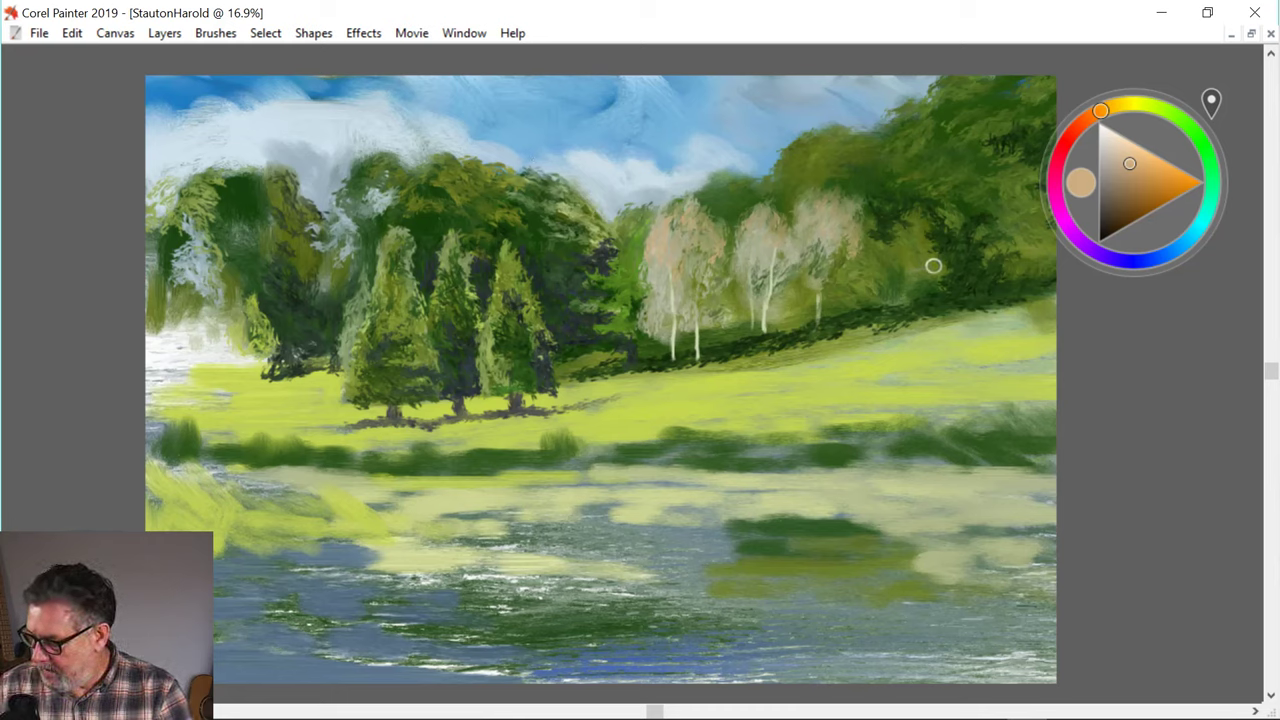
- Sample a very dark green and paint leafy shadows around and between the trunks of the pale trees
left_click(621, 168, "alt")
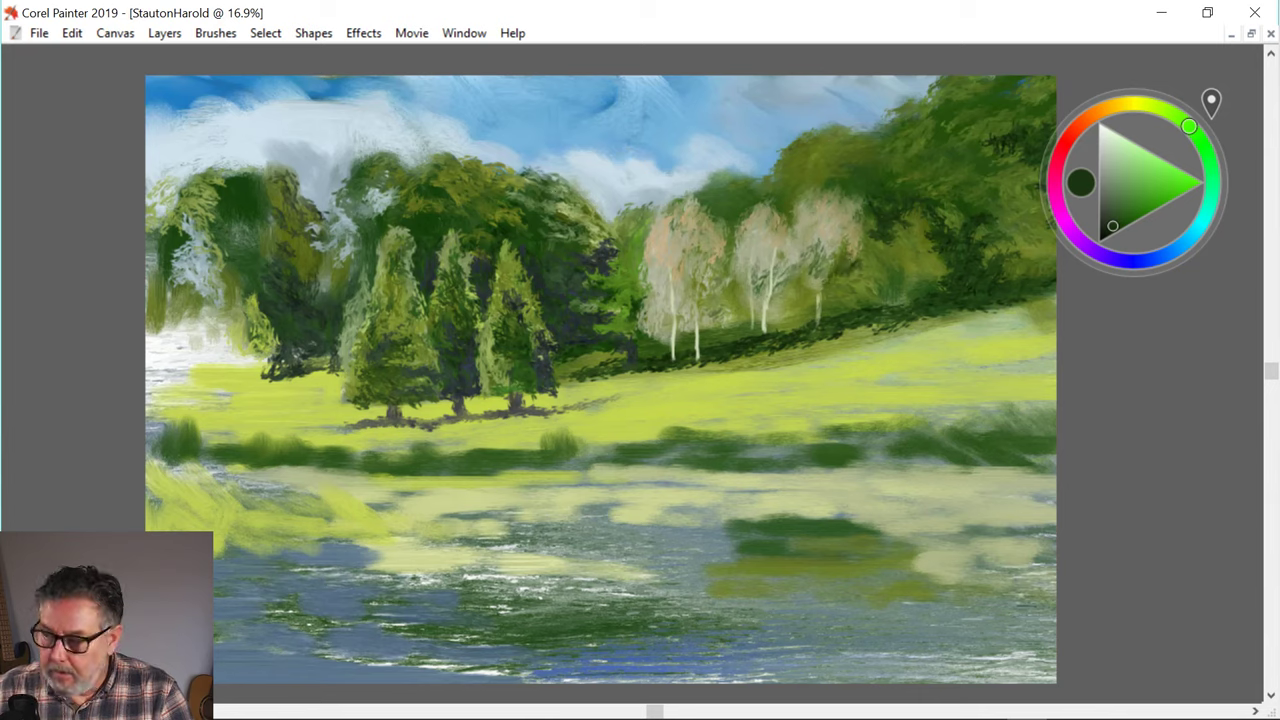
left_click_drag(837, 285, 866, 288)
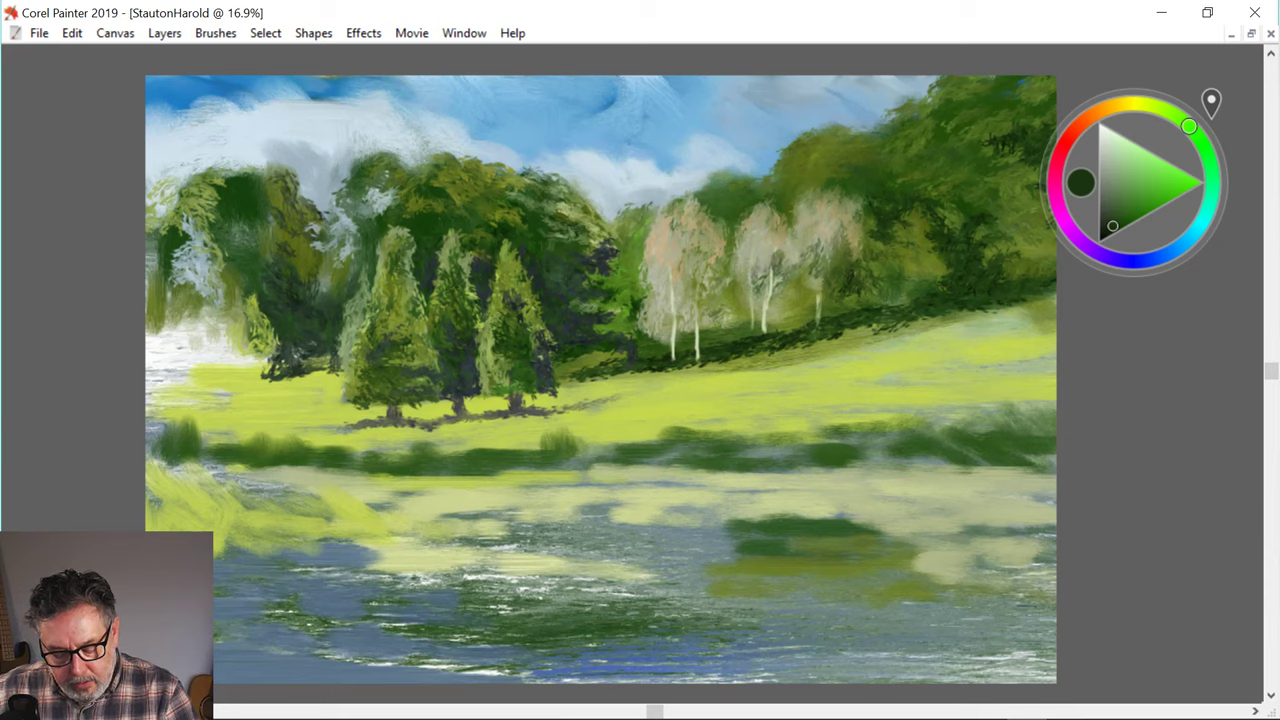
left_click_drag(781, 279, 768, 274)
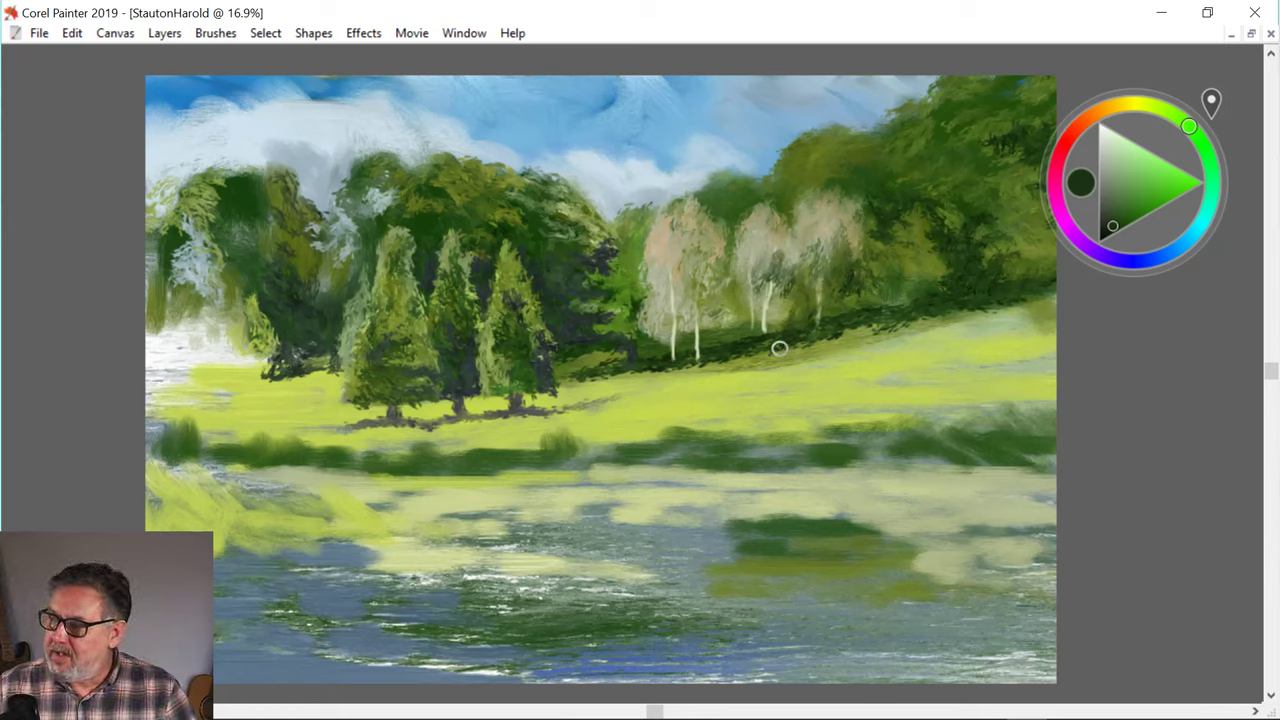
mouse_move(781, 289)
left_mouse_down()
mouse_move(776, 319)
mouse_move(757, 310)
mouse_move(768, 305)
left_mouse_up()
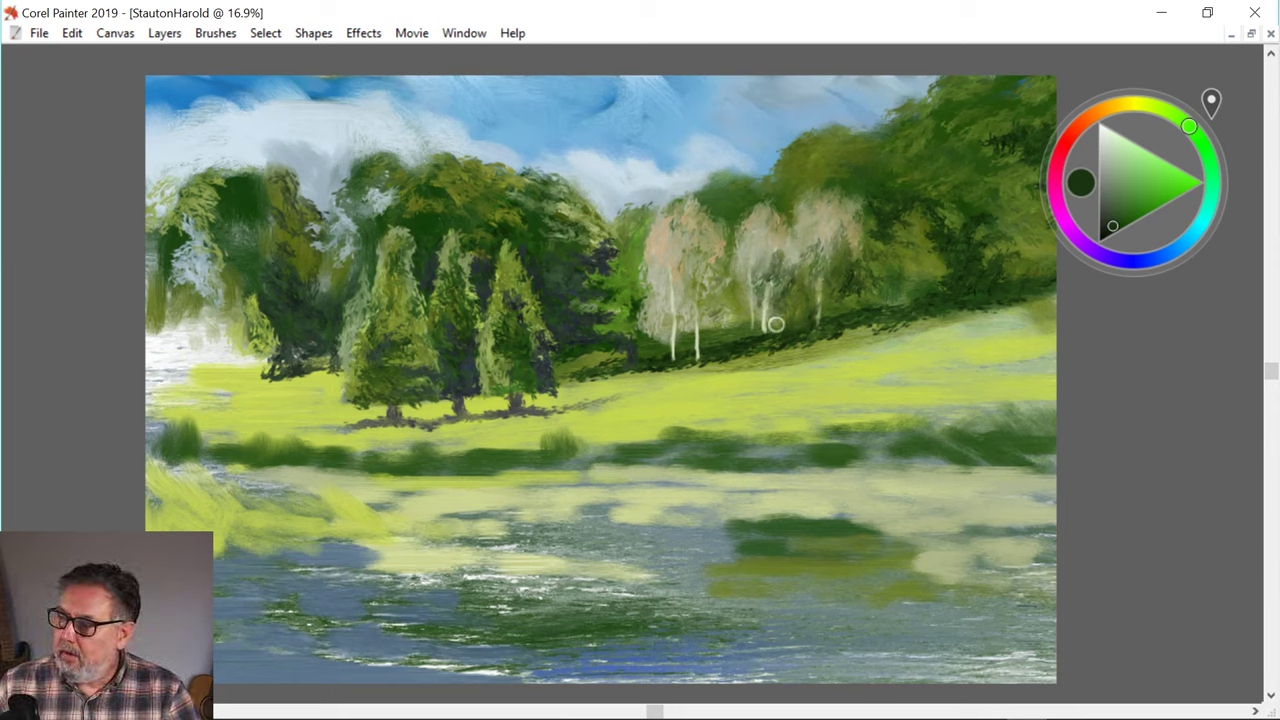
mouse_move(711, 297)
left_mouse_down()
mouse_move(705, 309)
mouse_move(732, 318)
left_mouse_up()
mouse_move(737, 312)
left_mouse_down()
mouse_move(703, 325)
mouse_move(702, 340)
left_mouse_up()
mouse_move(709, 323)
left_mouse_down()
mouse_move(701, 335)
mouse_move(745, 319)
left_mouse_up()
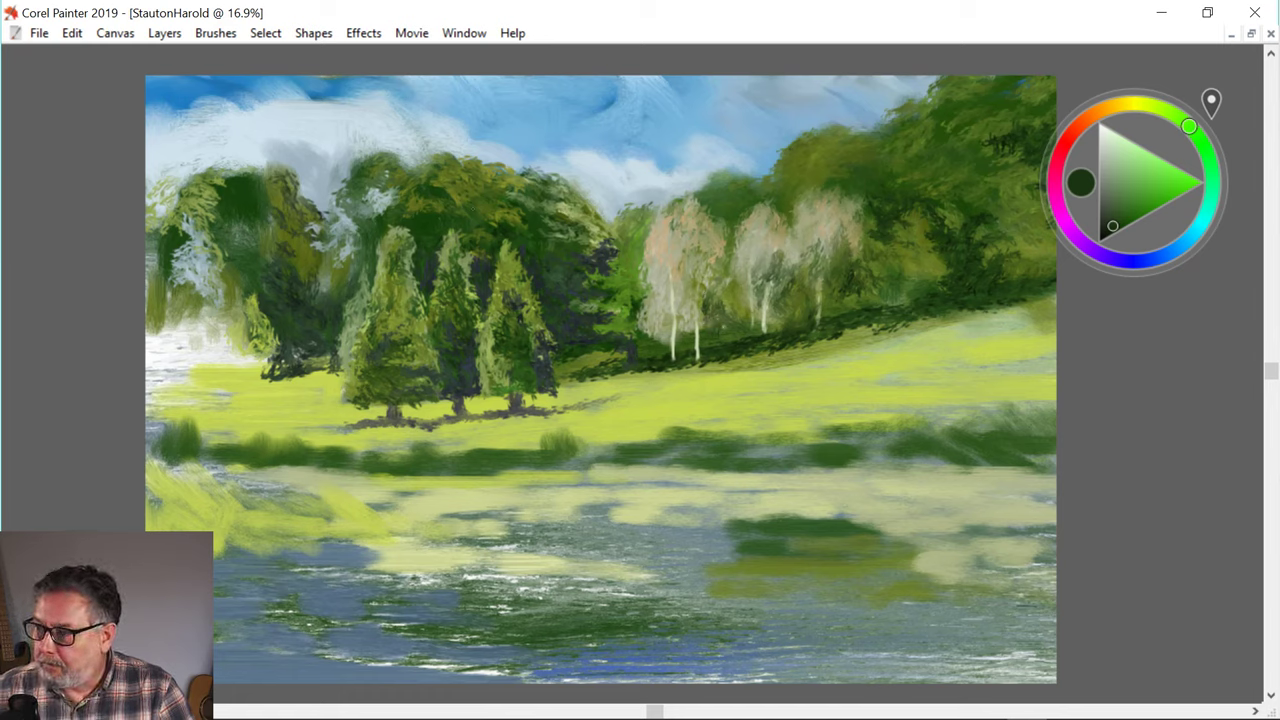
- Sample olive, dark and yellow greens from the painting and dab foliage between and behind the pale trees with the Impressionist brush
left_click(493, 195, "alt")
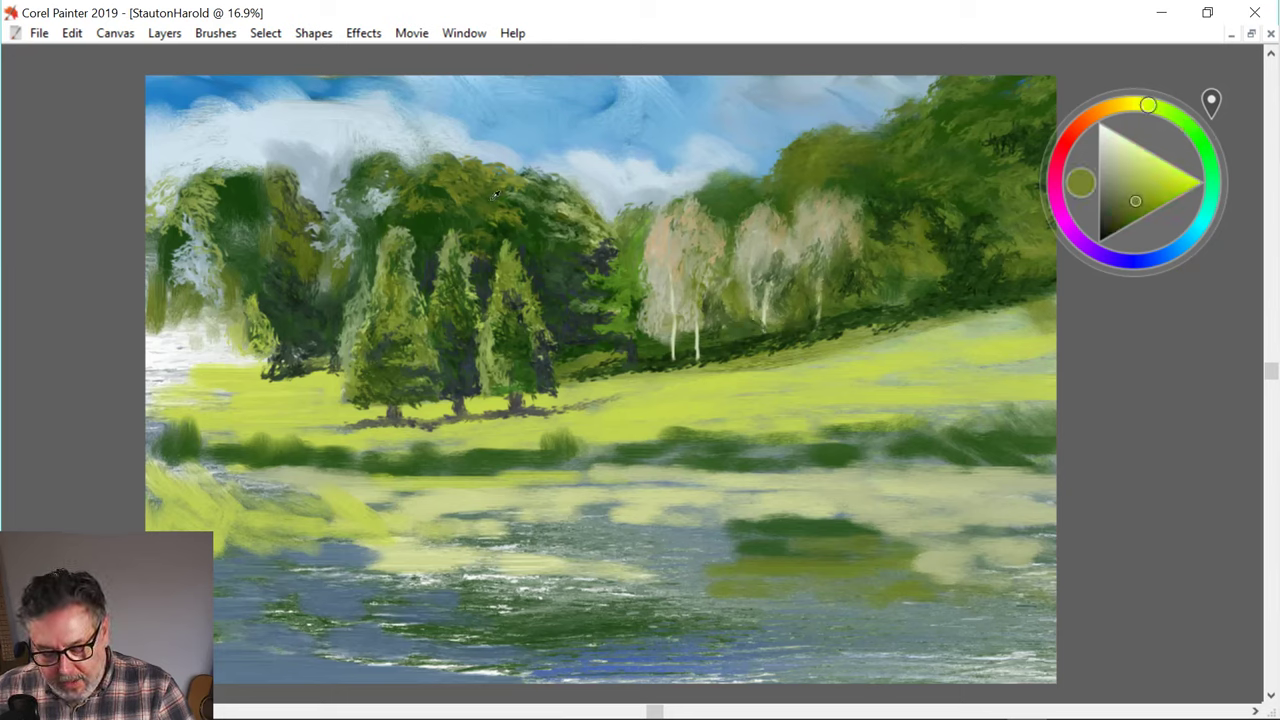
left_click(494, 196, "alt")
left_click_drag(764, 319, 774, 323)
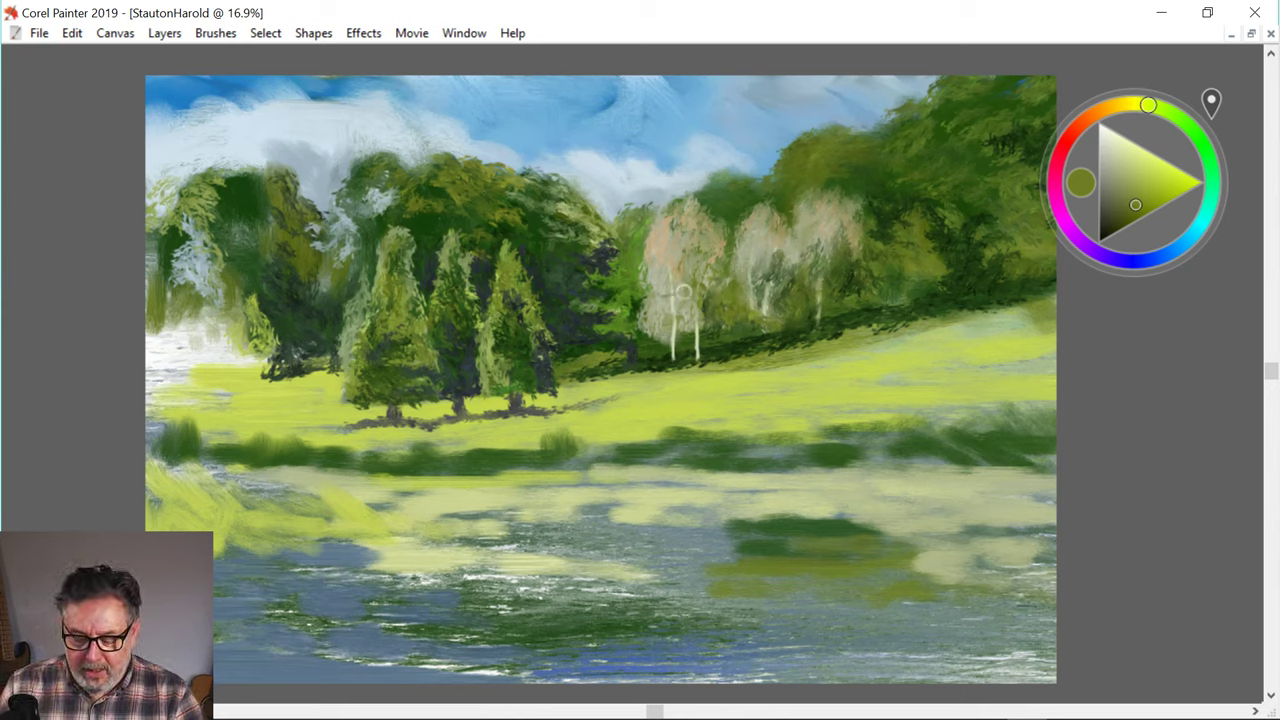
left_click(460, 222, "alt")
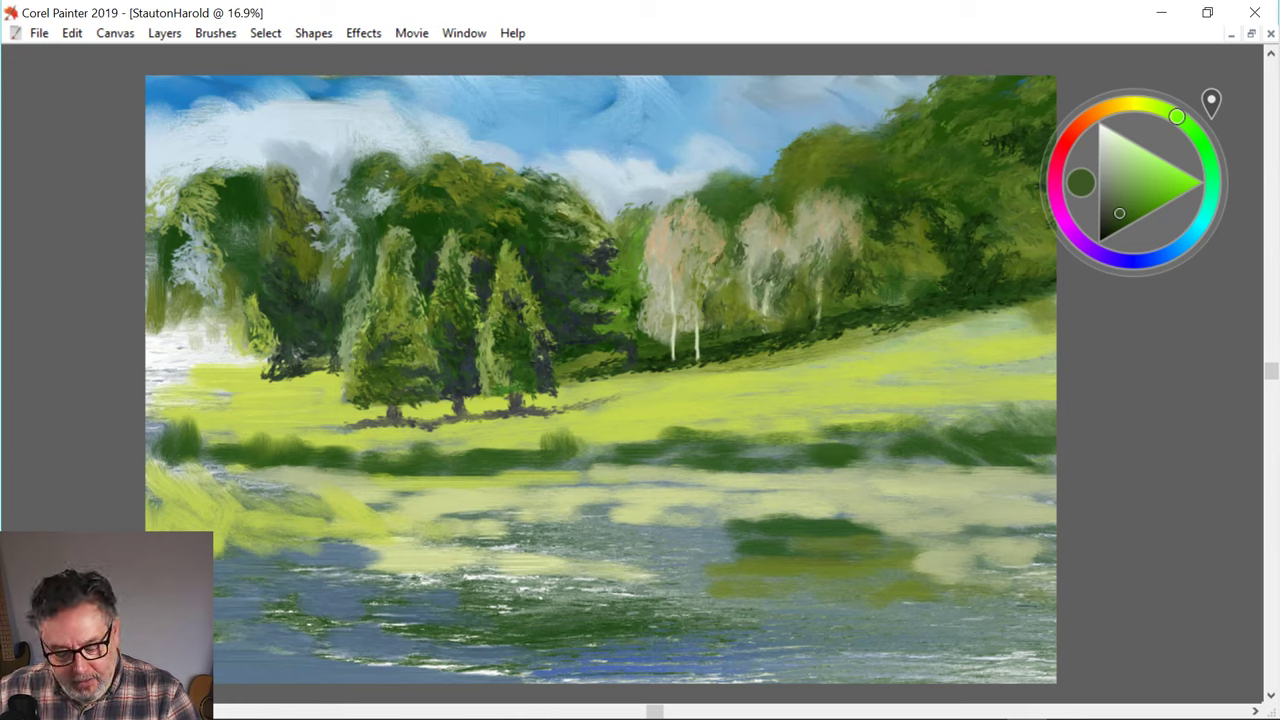
left_click(733, 258, "alt")
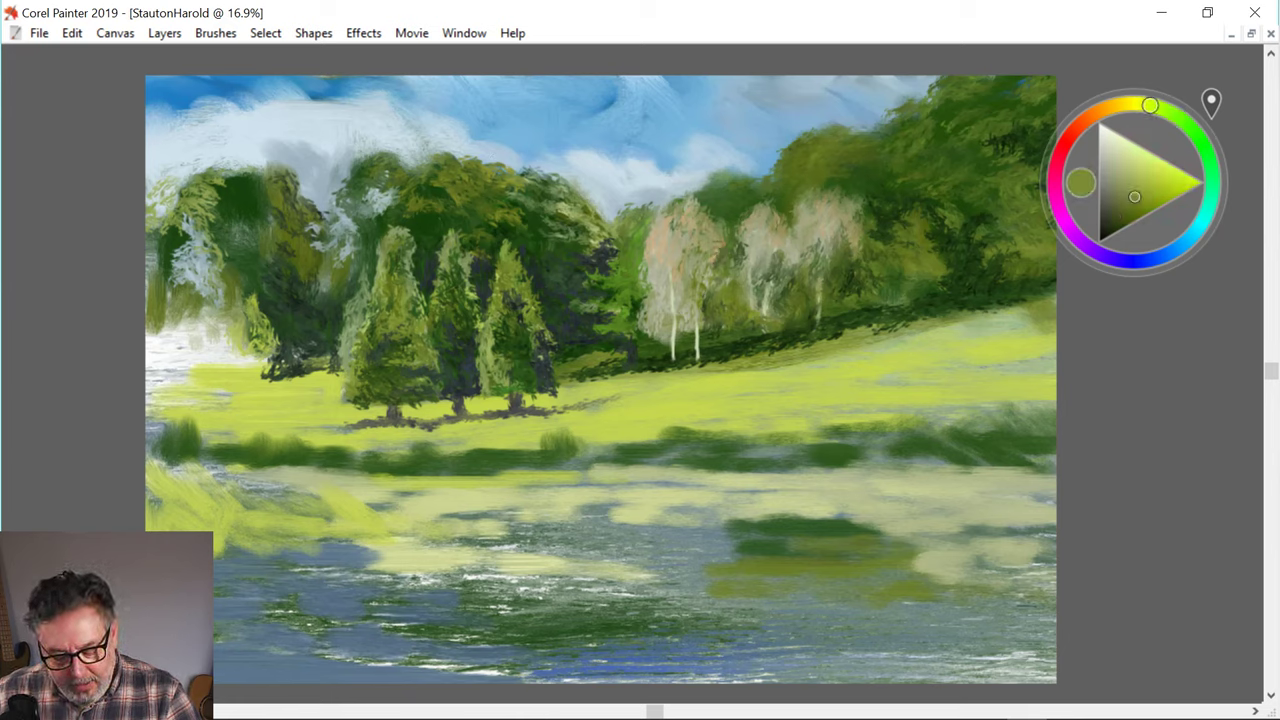
left_click(758, 361, "alt")
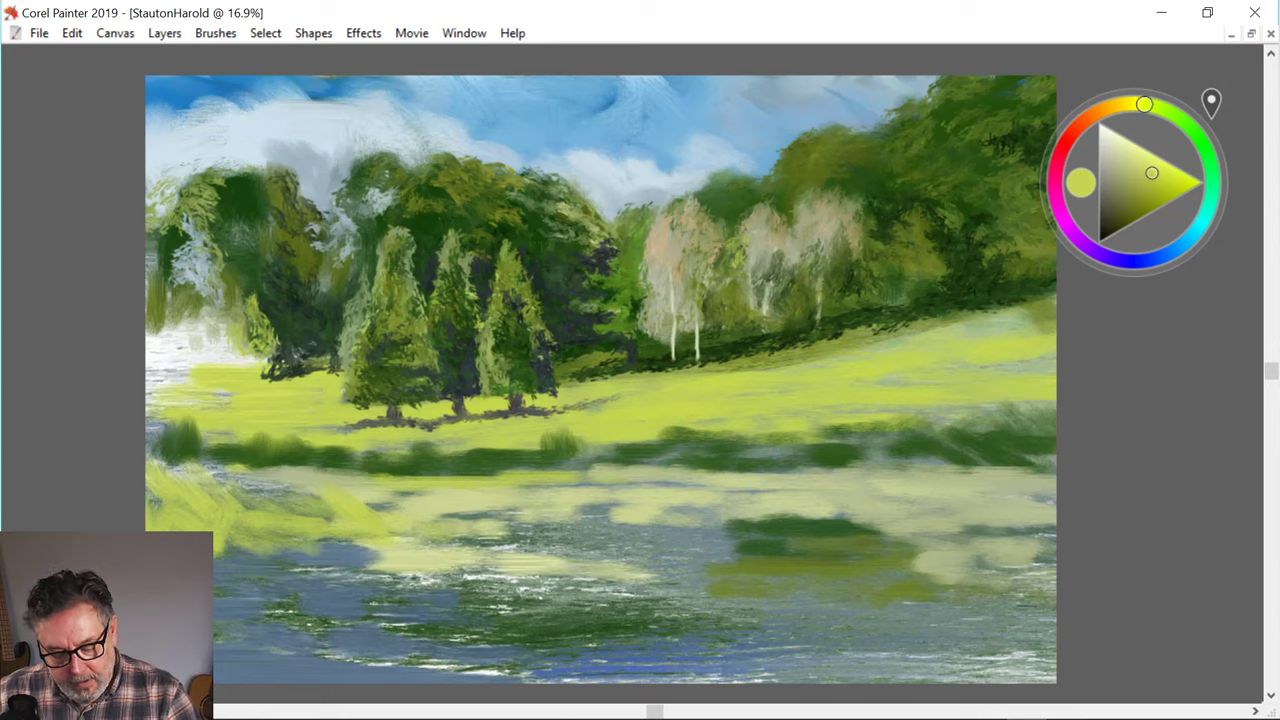
left_click(740, 300, "alt")
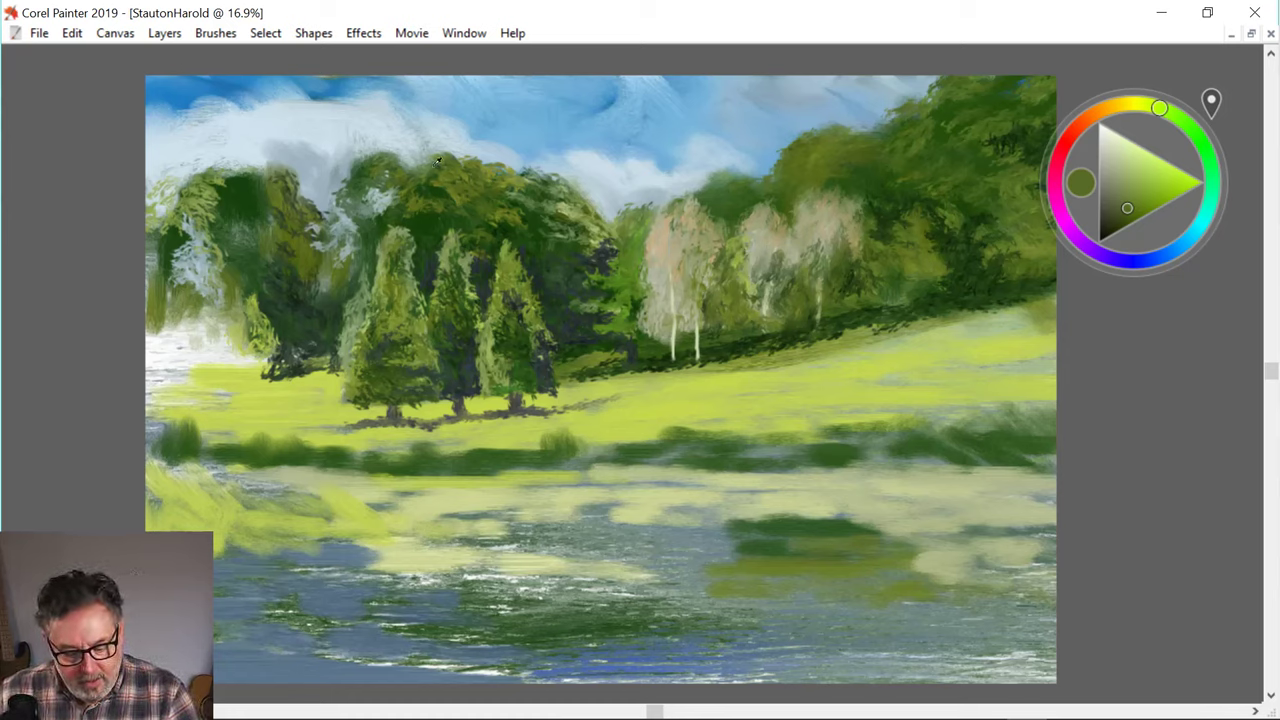
- Sample a pale tan and a greyish green and dab leaf texture along the crown edges of the leftmost pale trees
left_click(645, 248, "alt")
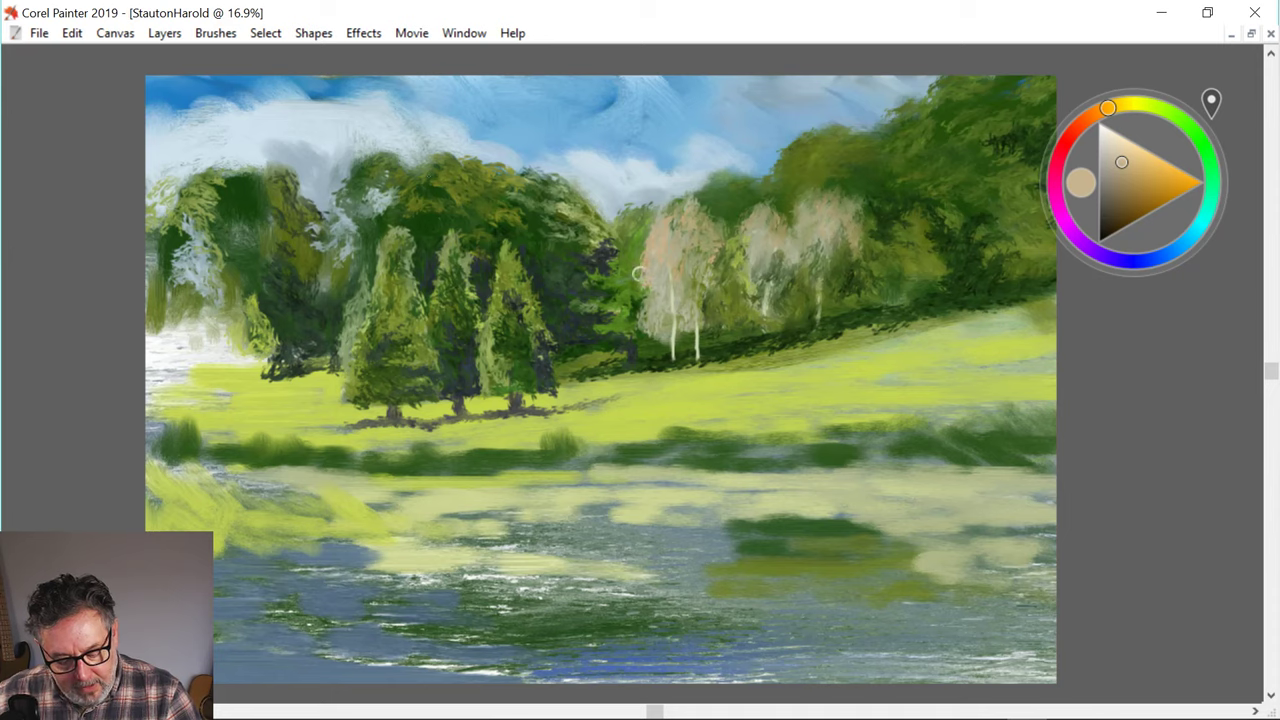
left_click(441, 203, "alt")
left_click(660, 303, "alt")
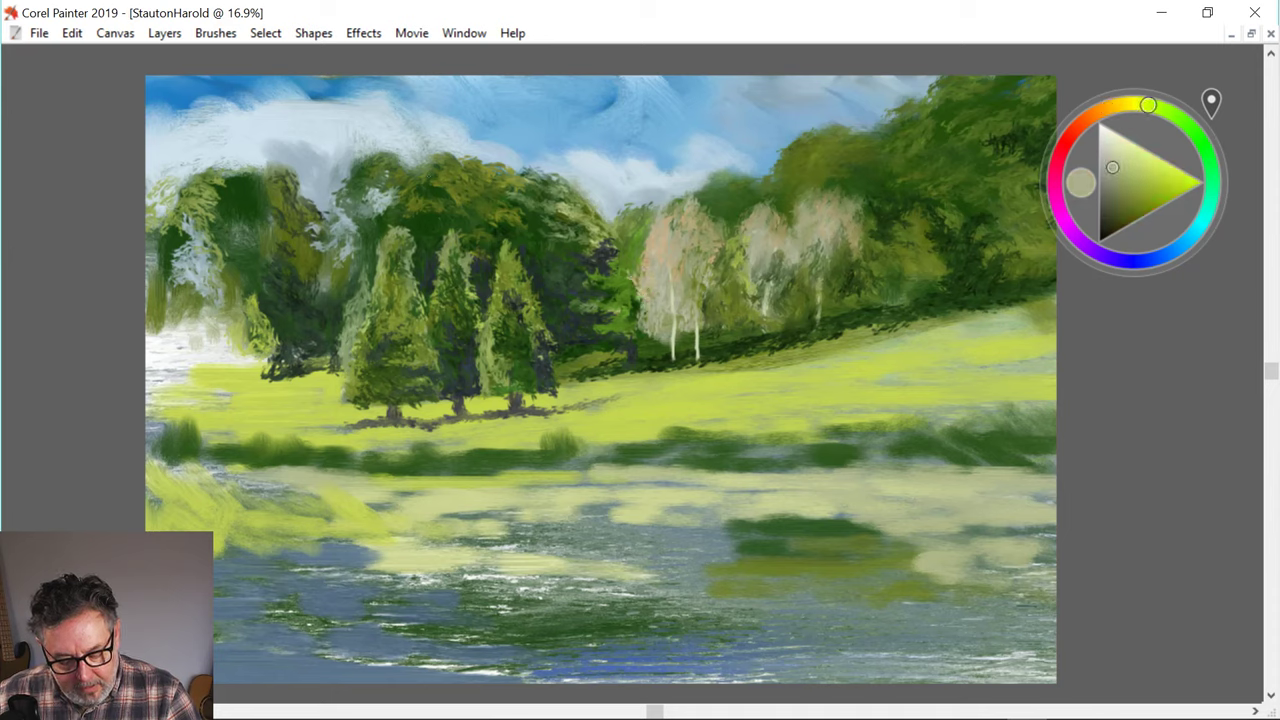
left_click_drag(640, 264, 652, 223)
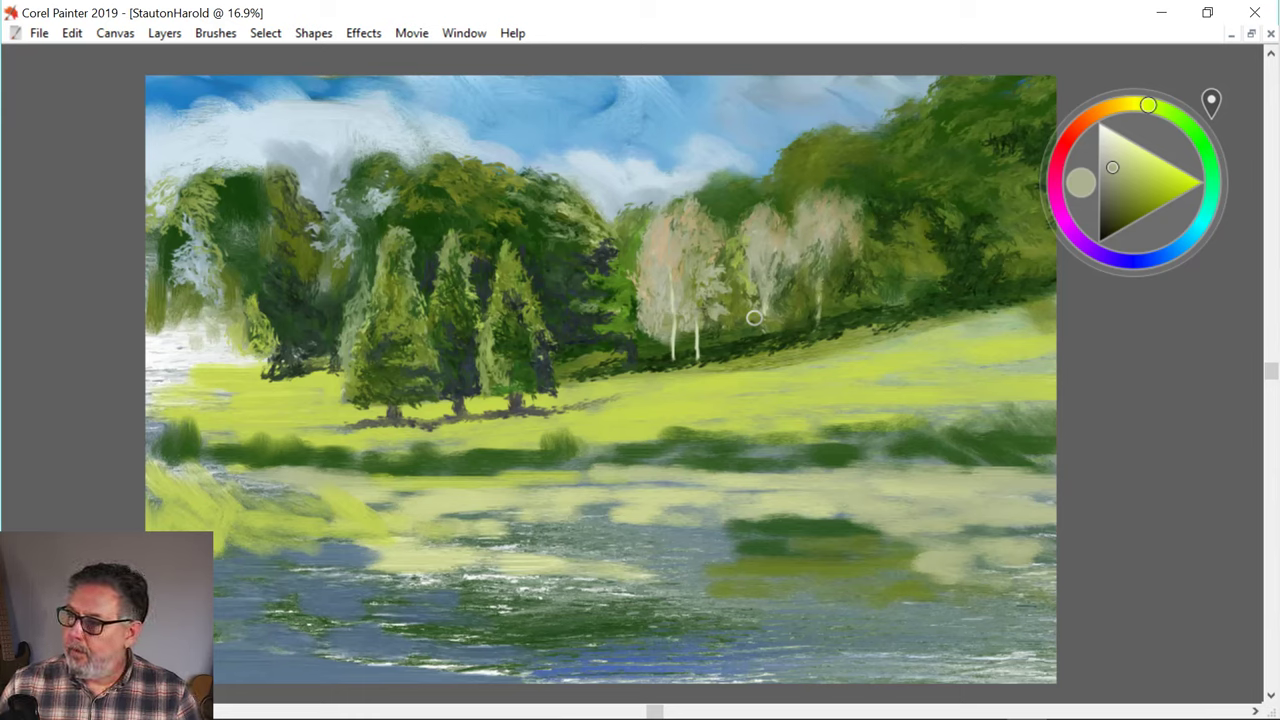
- Sample a yellow-green and a darker green and paint leafy texture over the right half of the lakeside hedge
left_click(461, 286, "alt")
mouse_move(713, 429)
left_mouse_down()
mouse_move(820, 425)
mouse_move(754, 435)
left_mouse_up()
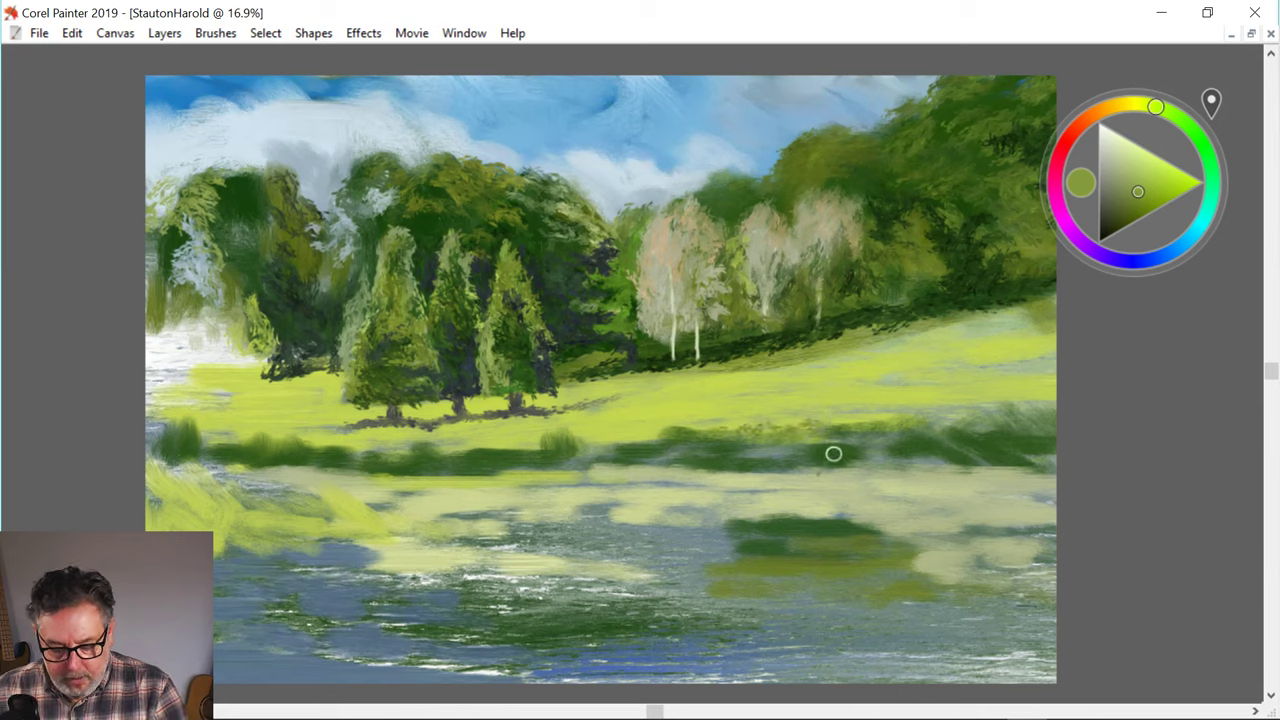
mouse_move(900, 440)
left_mouse_down()
mouse_move(955, 432)
mouse_move(968, 414)
mouse_move(1030, 418)
mouse_move(1034, 441)
mouse_move(975, 439)
mouse_move(977, 455)
mouse_move(1018, 449)
left_mouse_up()
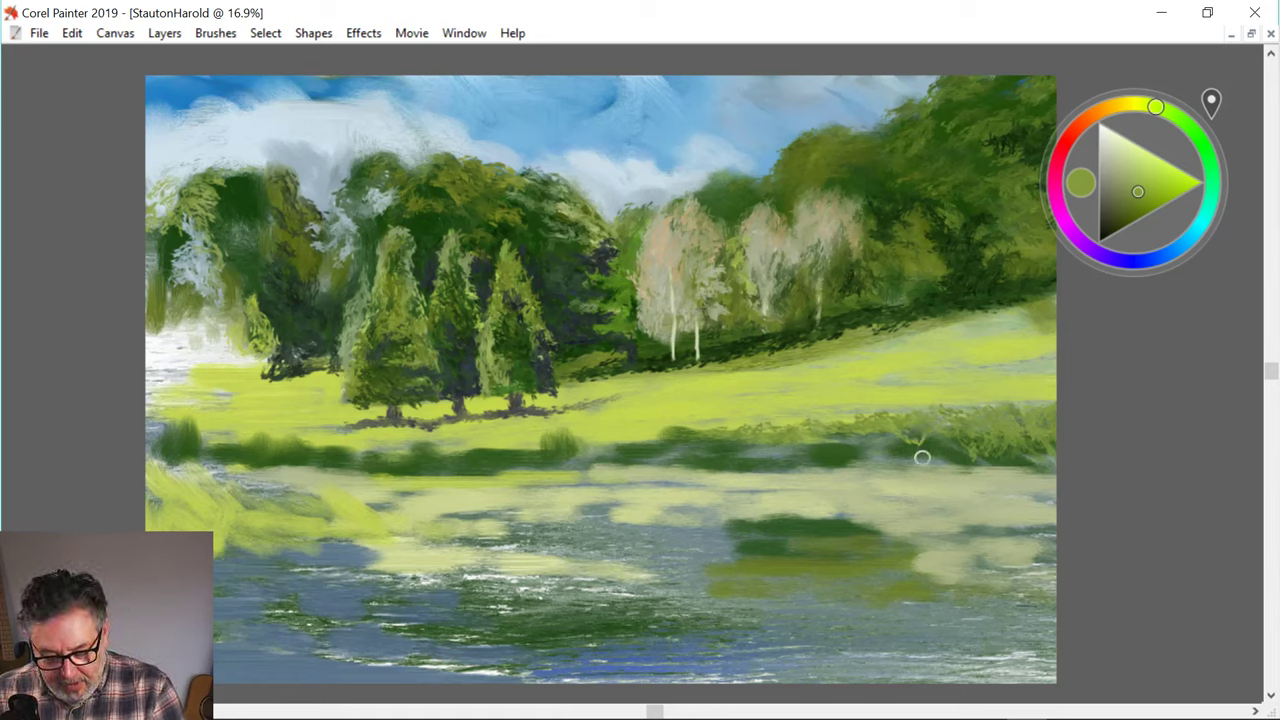
left_click(629, 292, "alt")
mouse_move(929, 427)
left_mouse_down()
mouse_move(942, 442)
mouse_move(958, 428)
mouse_move(973, 448)
mouse_move(989, 445)
left_mouse_up()
mouse_move(909, 450)
left_mouse_down()
mouse_move(925, 431)
mouse_move(879, 449)
left_mouse_up()
- Choose a muted orange-brown and dab warm foliage accents along the base of the hedge at the right of the lake
left_click(1094, 114)
left_click_drag(1125, 168, 1128, 179)
mouse_move(942, 442)
left_mouse_down()
mouse_move(984, 432)
mouse_move(1004, 454)
mouse_move(966, 448)
left_mouse_up()
left_click_drag(937, 455, 955, 455)
mouse_move(910, 459)
left_mouse_down()
mouse_move(926, 451)
mouse_move(914, 441)
mouse_move(878, 449)
left_mouse_up()
mouse_move(856, 459)
left_mouse_down()
mouse_move(866, 451)
mouse_move(850, 453)
left_mouse_up()
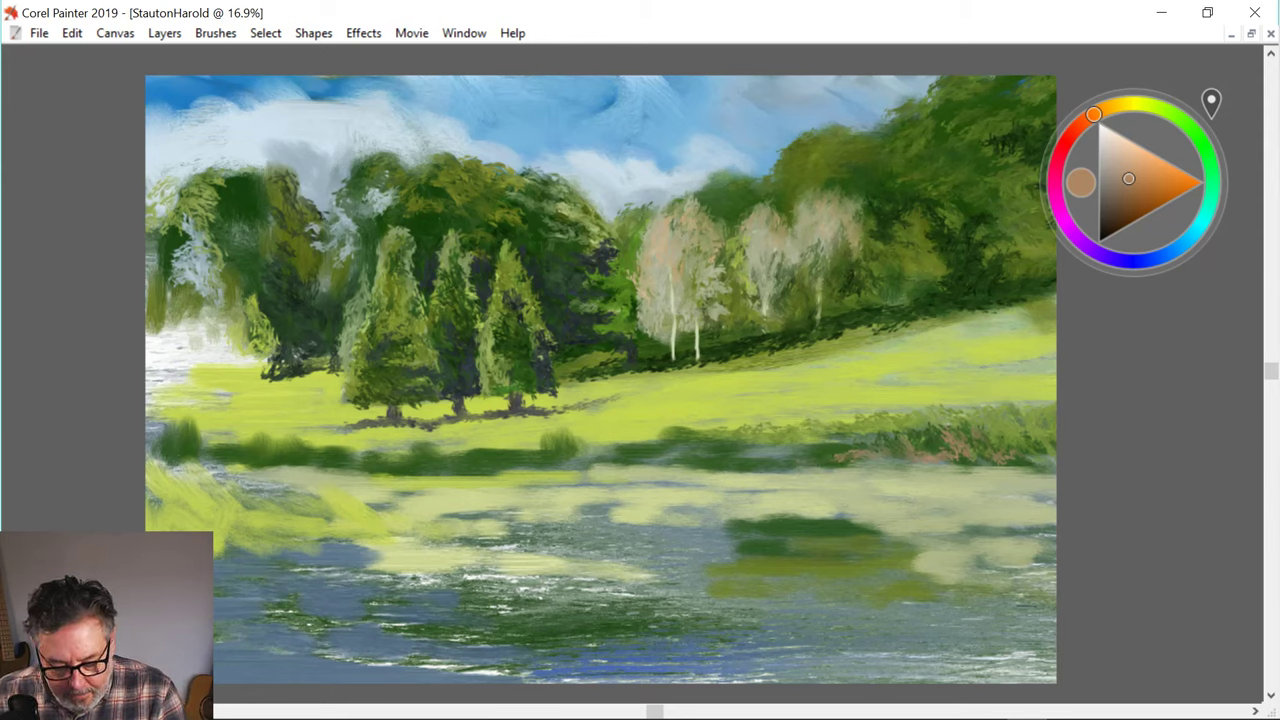
left_click_drag(857, 451, 871, 443)
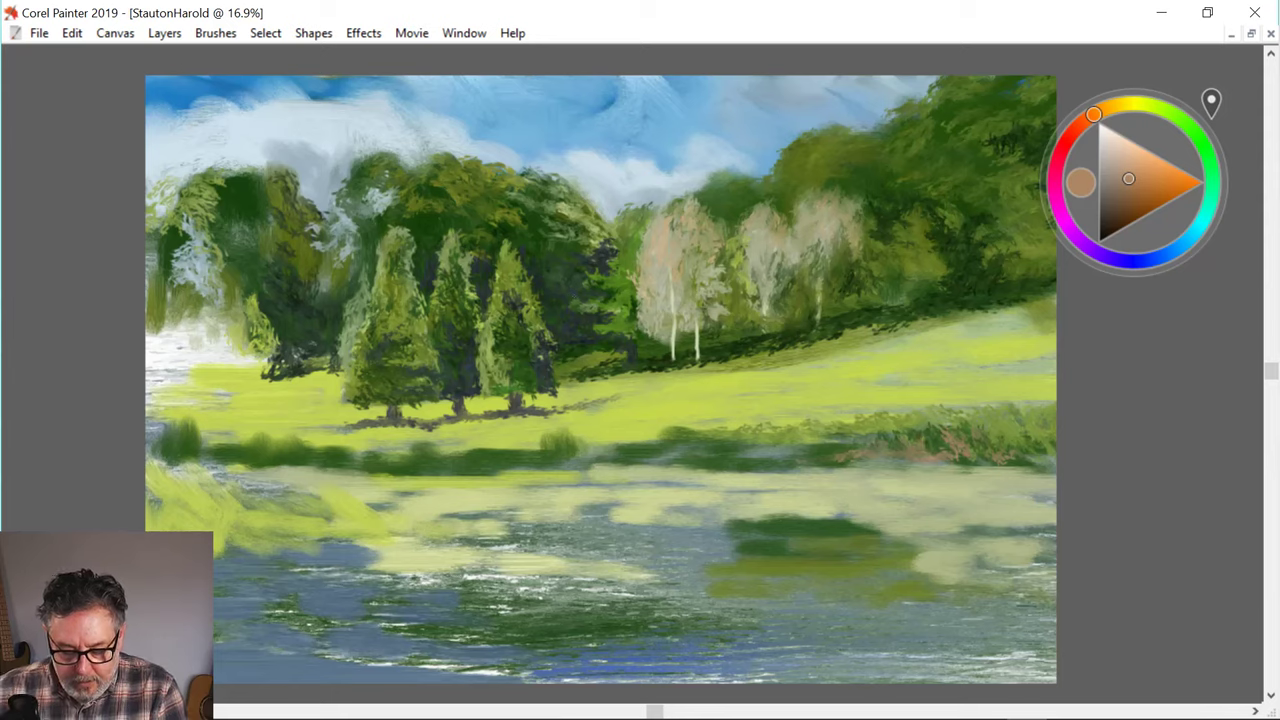
- Sample dark greens and paint leafy shadows among the orange-brown accents in the right part of the lakeside hedge
left_click(621, 288, "alt")
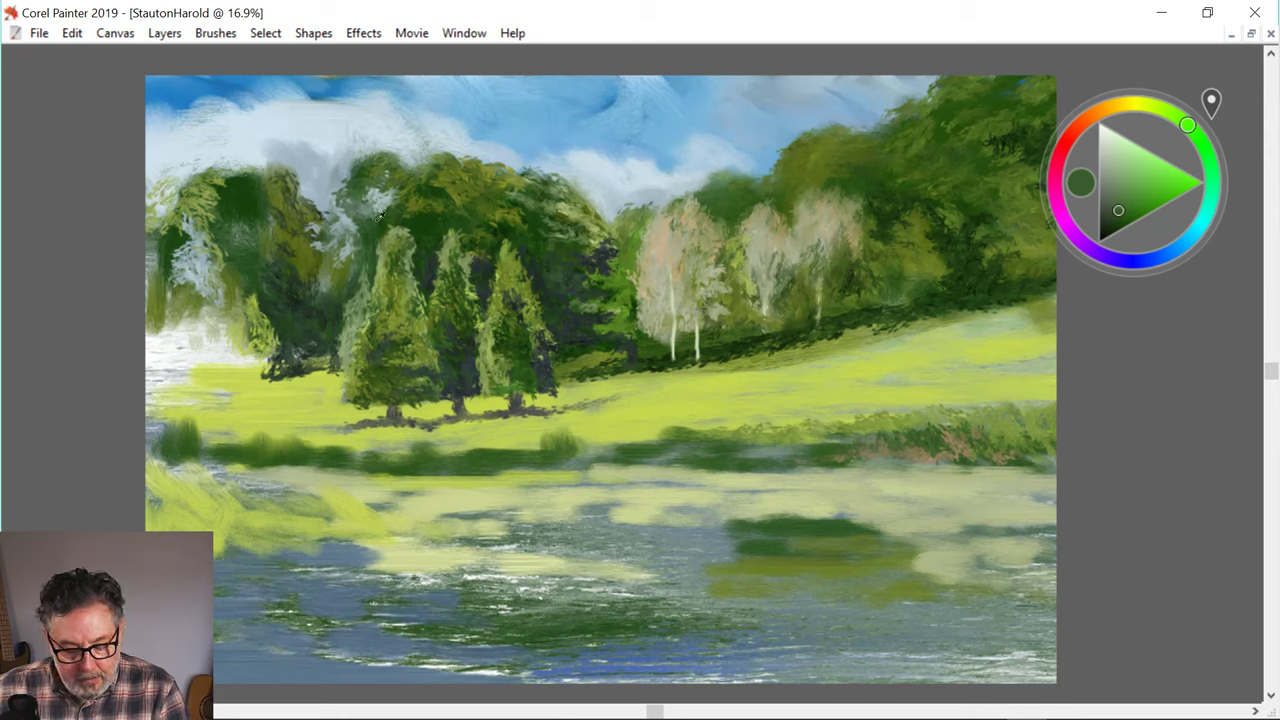
left_click(827, 461, "alt")
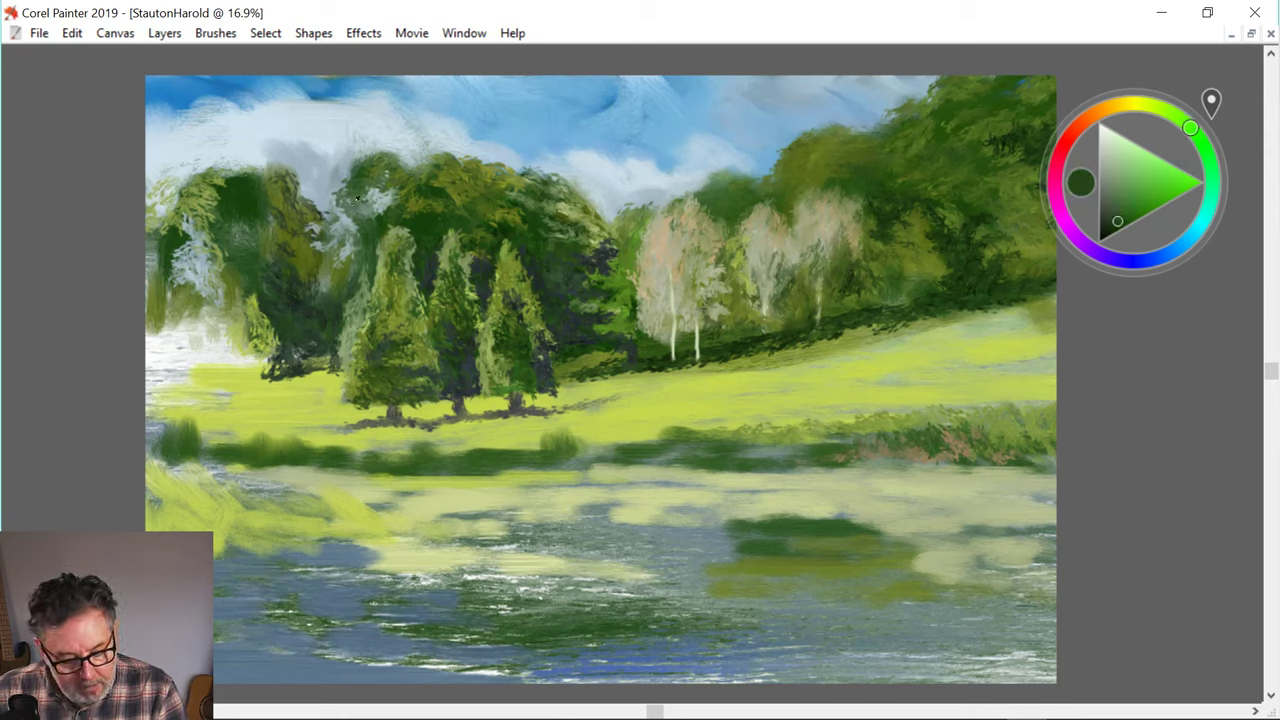
left_click(352, 203, "alt")
left_click_drag(900, 444, 1016, 436)
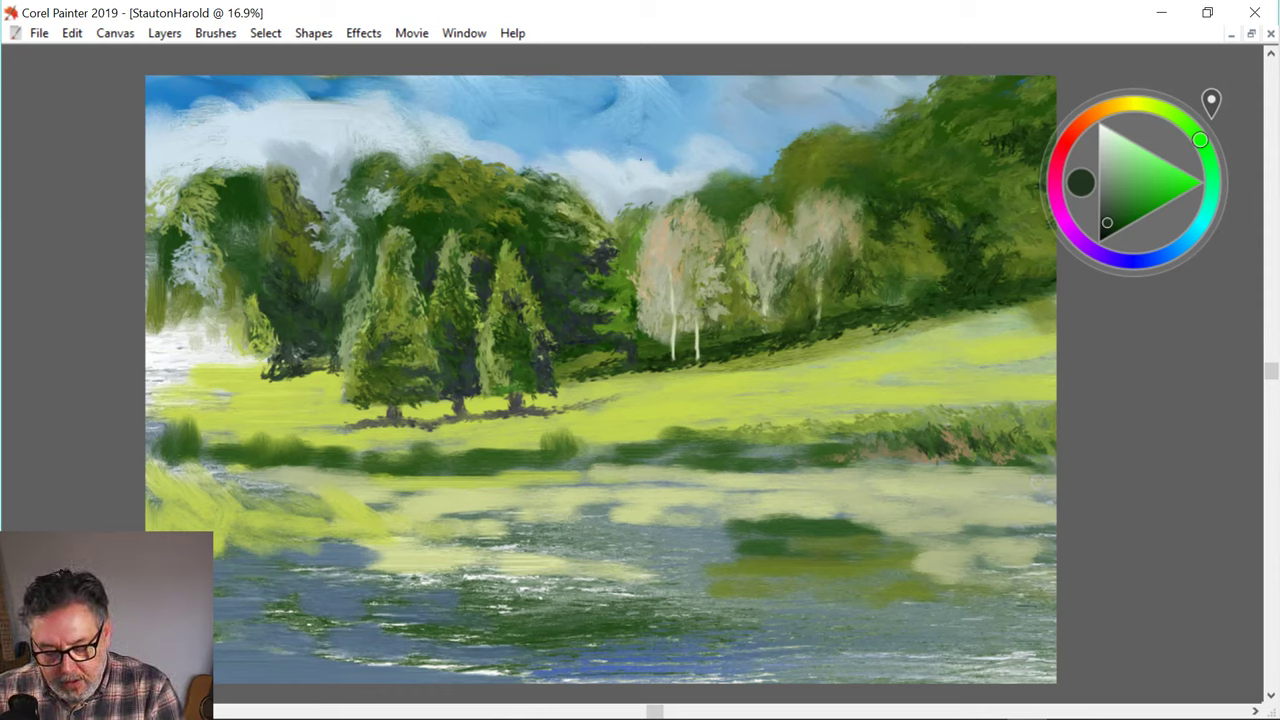
- Sample a dark blue-grey, paint deep shadows at the foot of the right-hand woods, and undo the vertical stroke across the canvas
left_click(354, 160, "alt")
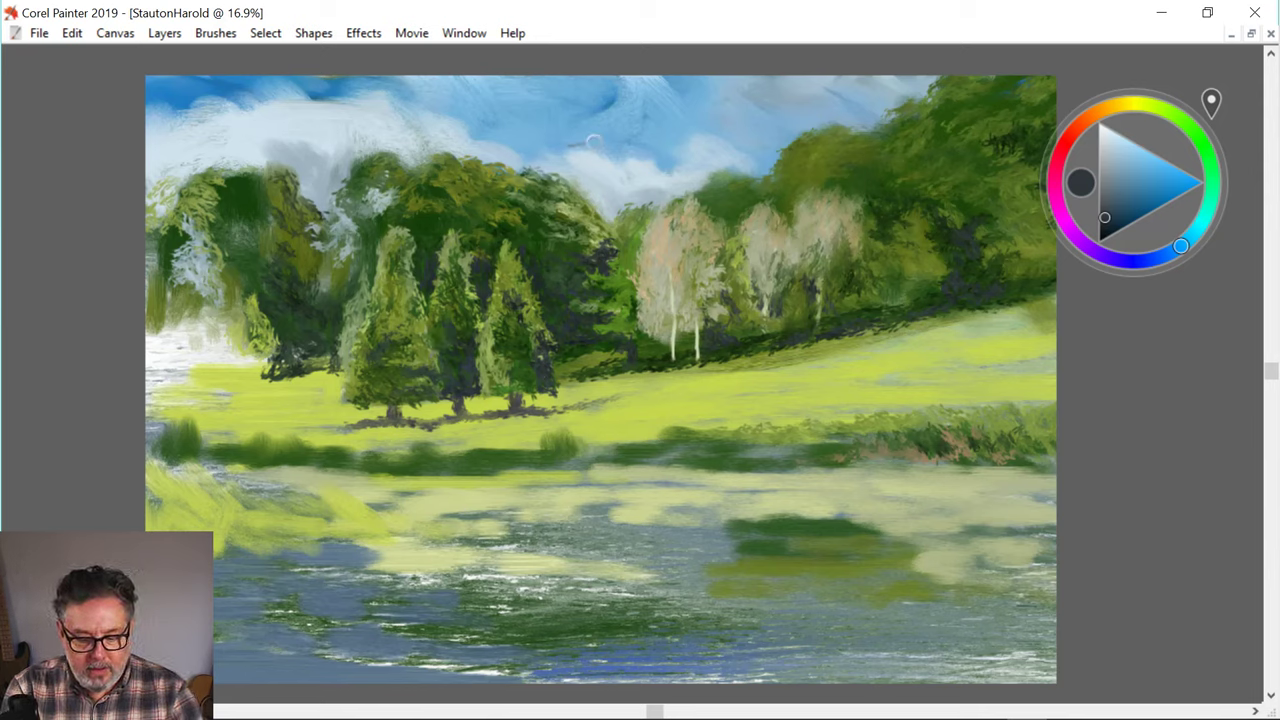
left_click_drag(606, 142, 628, 580)
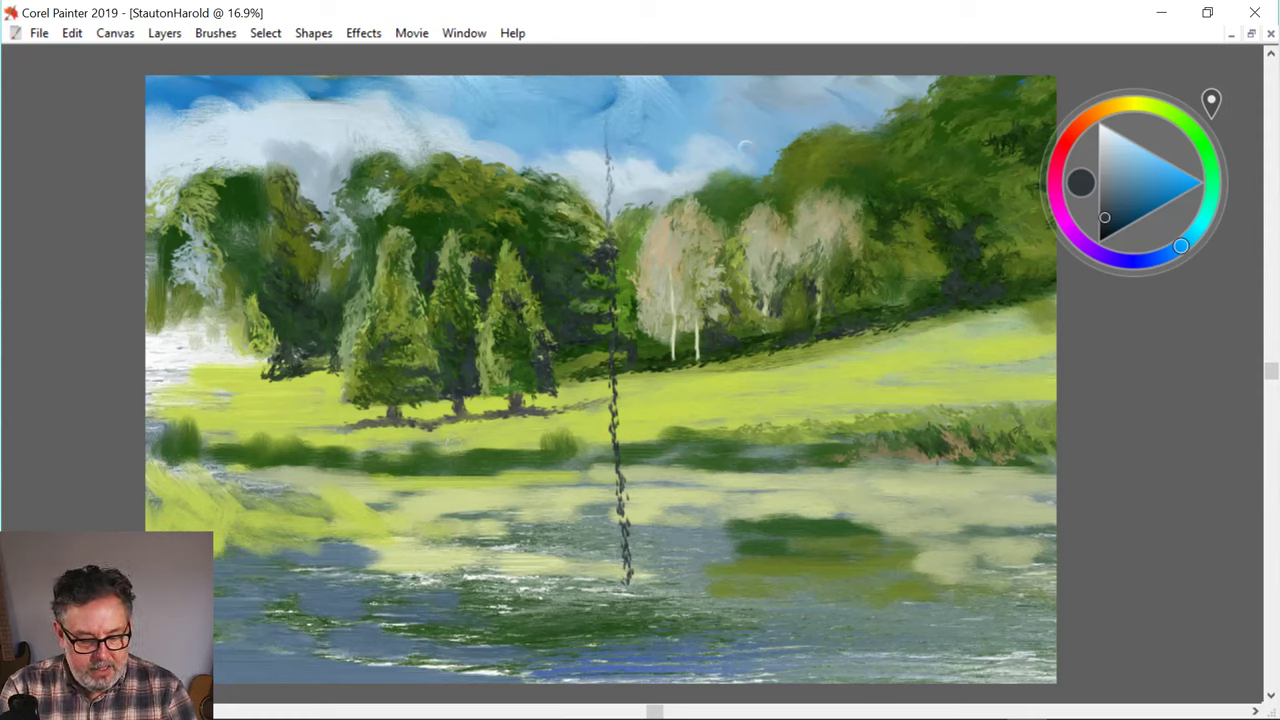
key("ctrl+z")
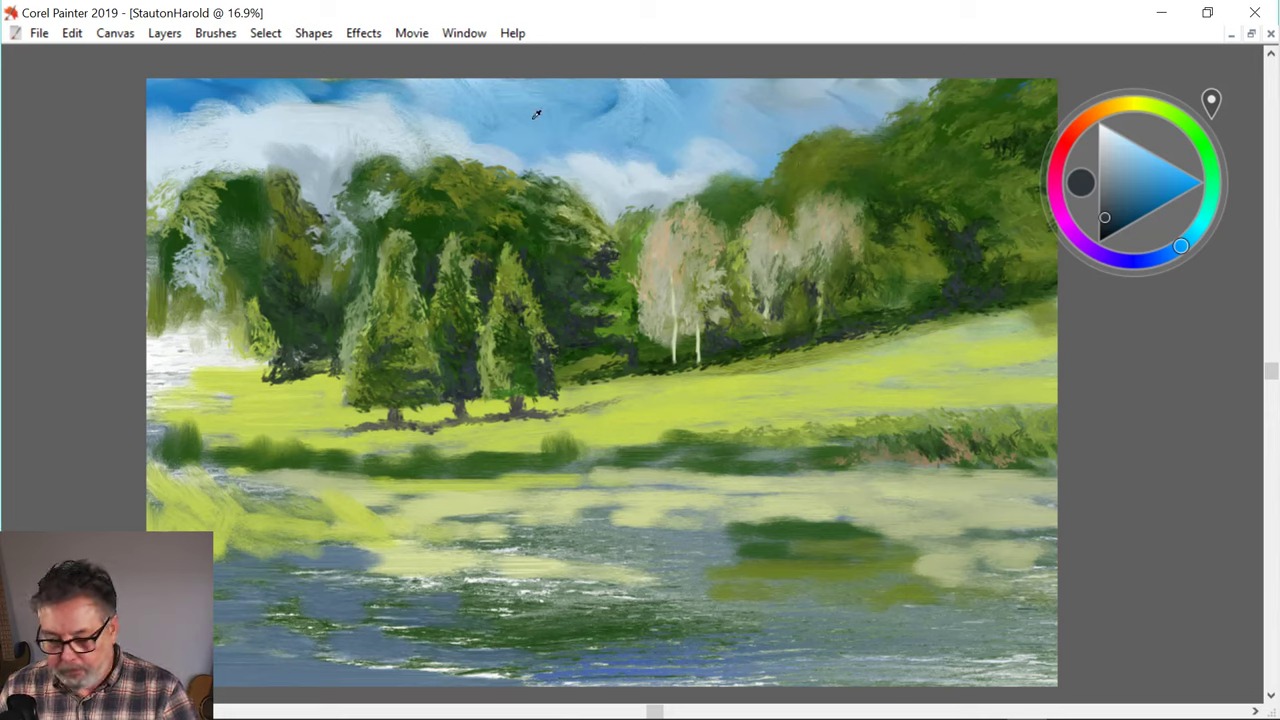
- Sample an olive green and a dark grey-green to rework the crowns and shadows of the woodland behind the conifers
left_click(730, 206, "alt")
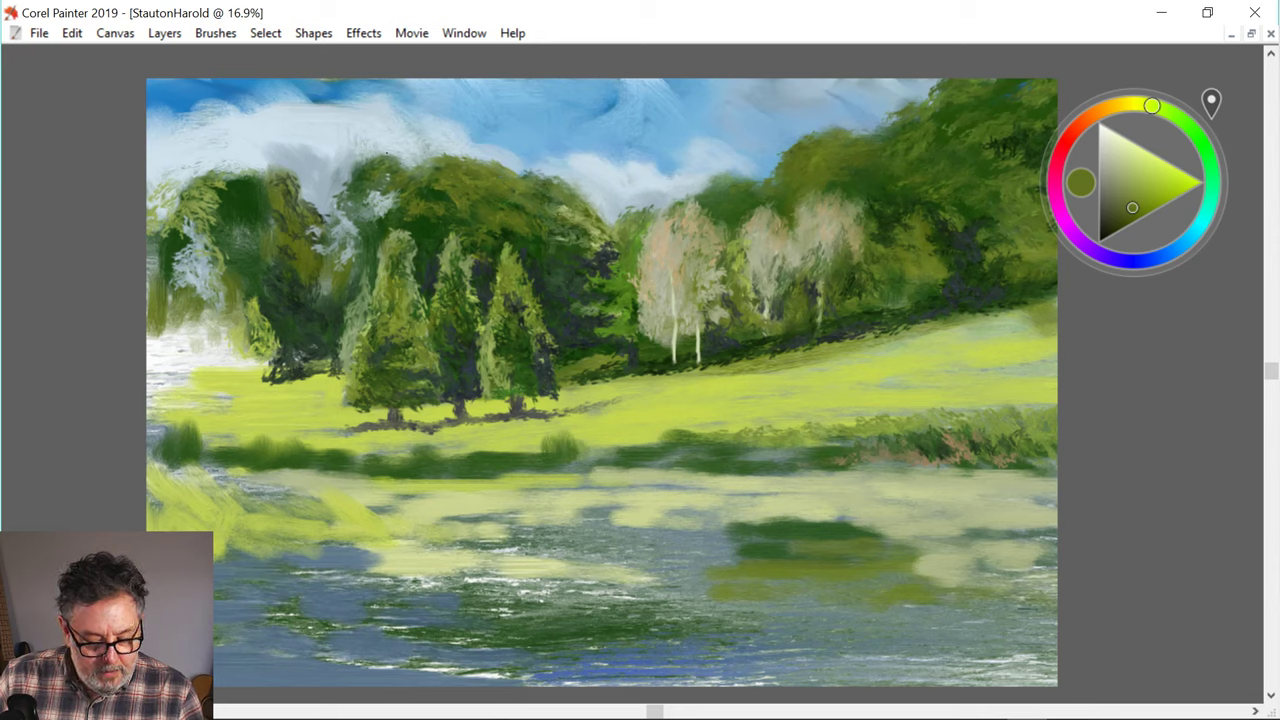
left_click(594, 265, "alt")
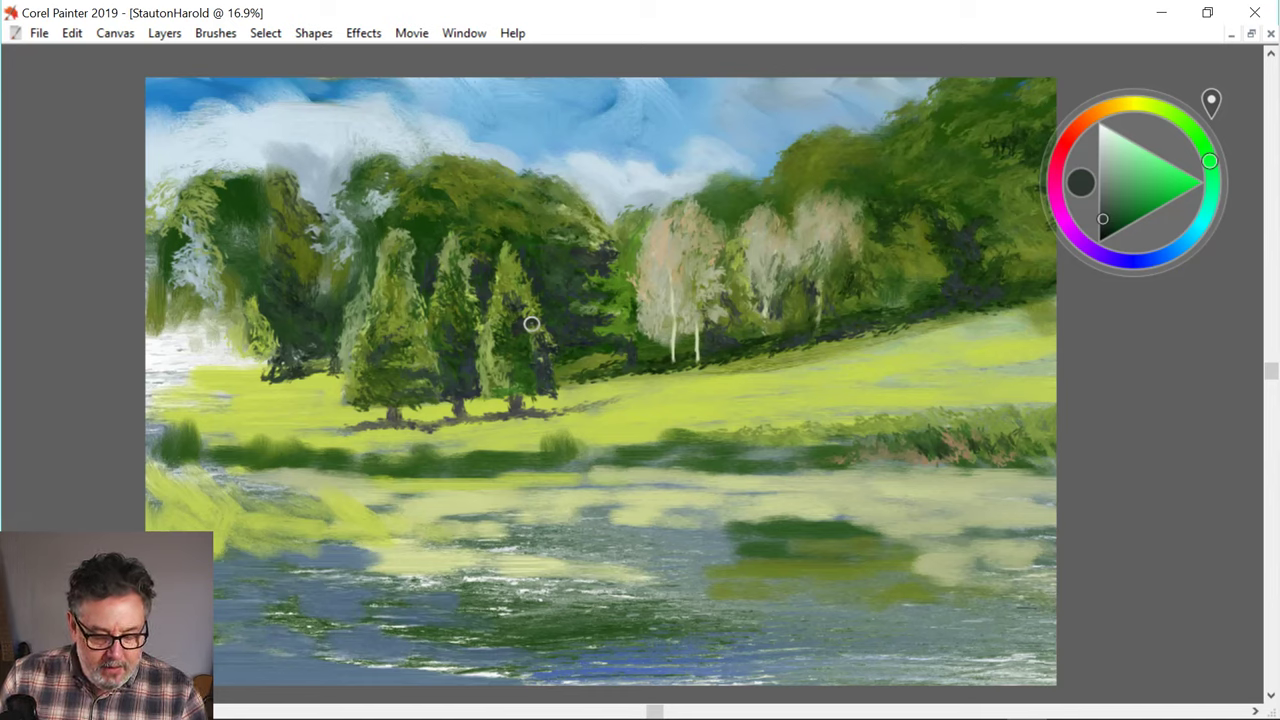
- Sample olive, mid and dark greens and reshape the foliage and tip of the right conifer
left_click(506, 304, "alt")
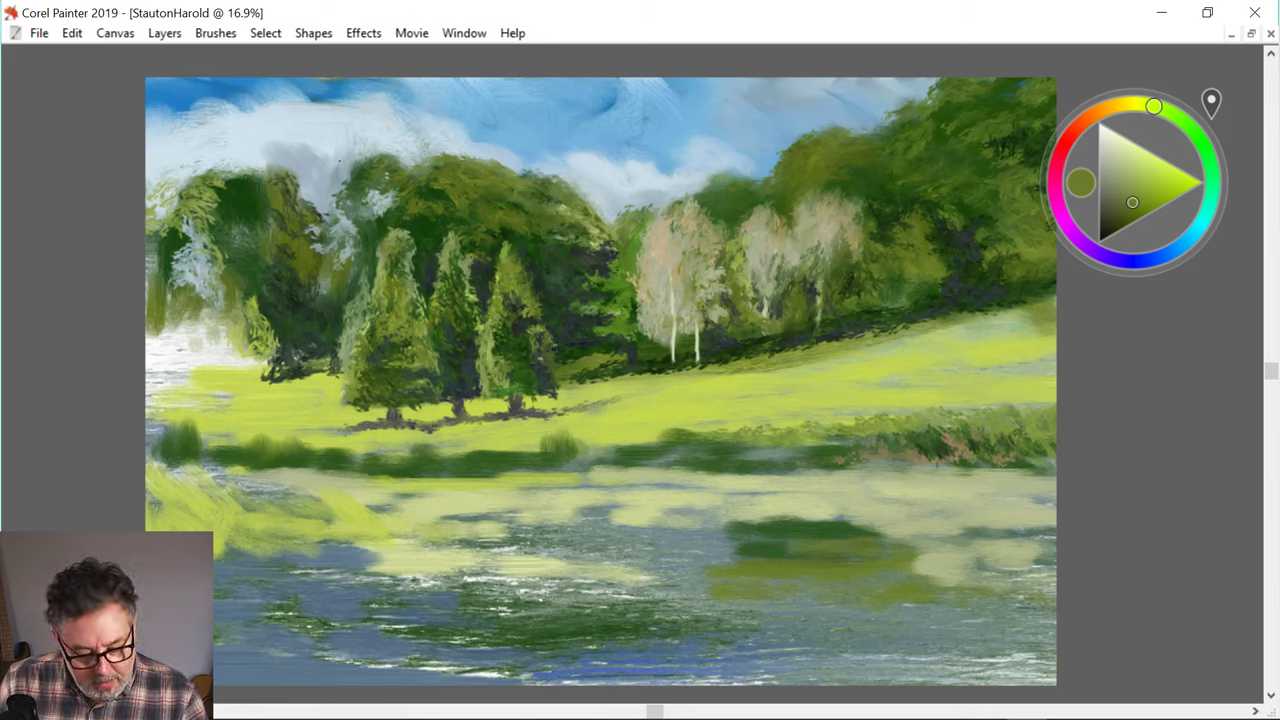
left_click(502, 245, "alt")
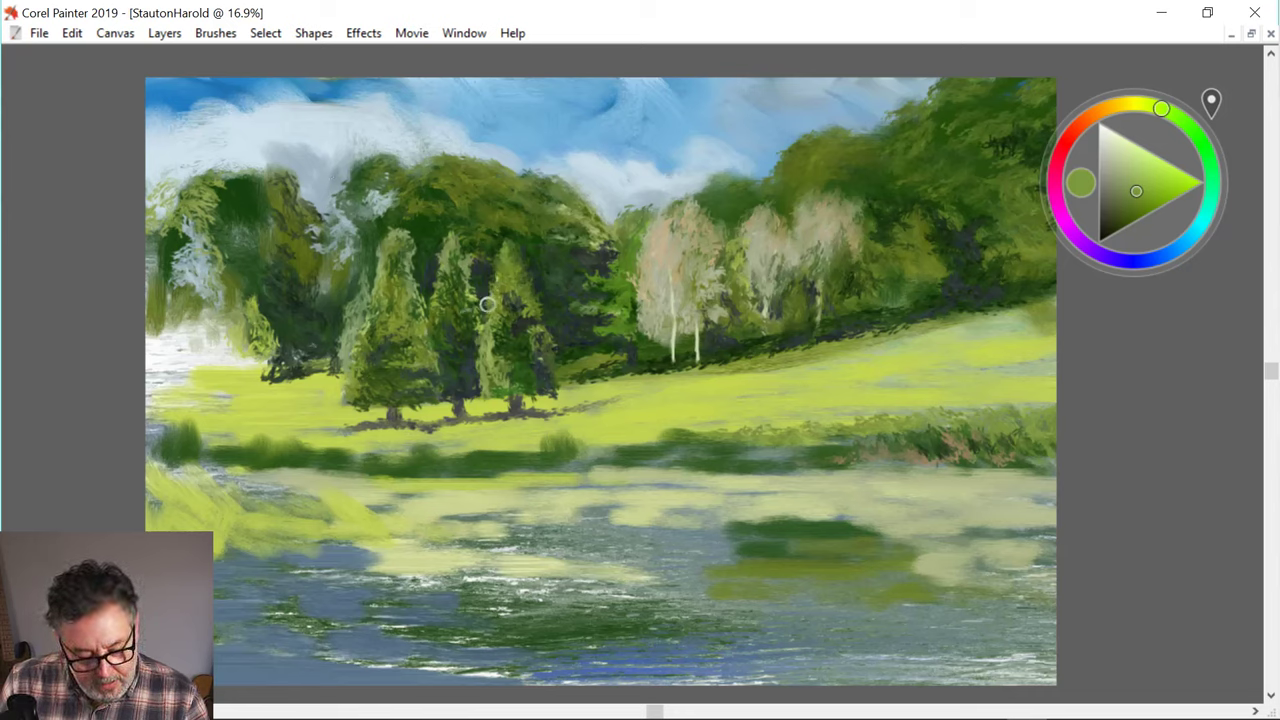
left_click(497, 241, "alt")
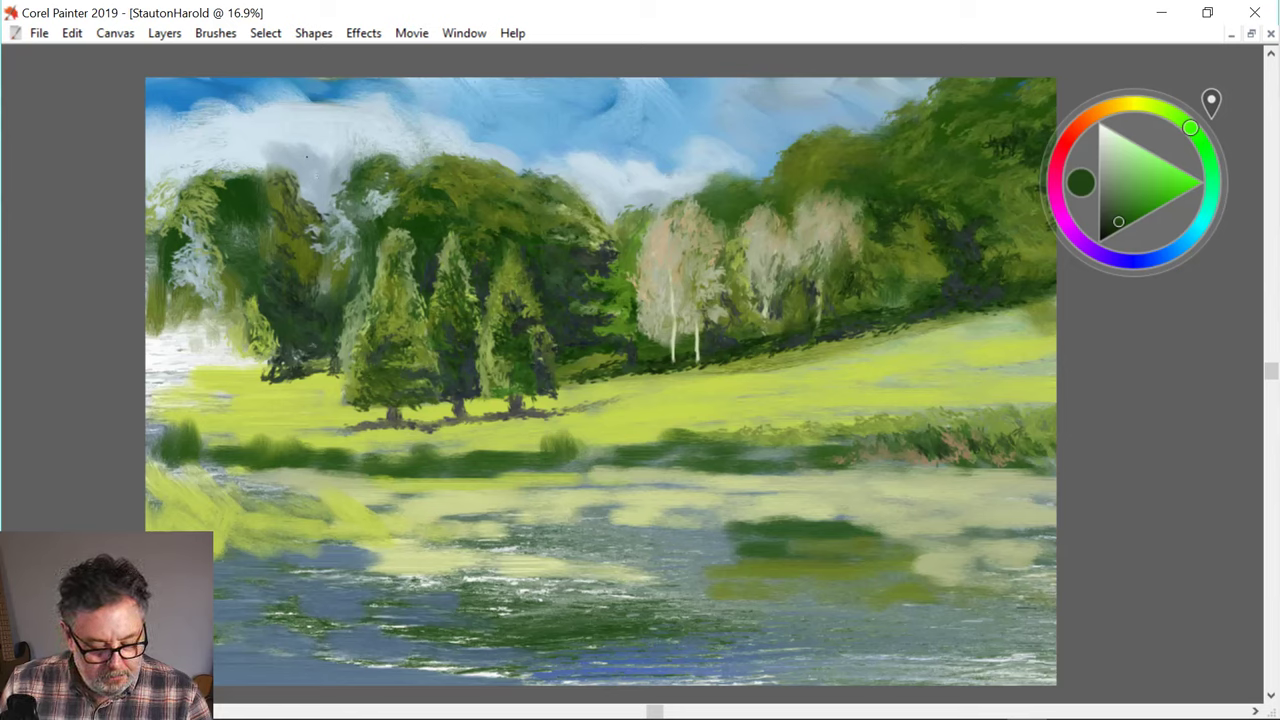
- Sample a muted green and a light yellow-green and add foliage down the left side of the middle conifer
left_click(463, 260, "alt")
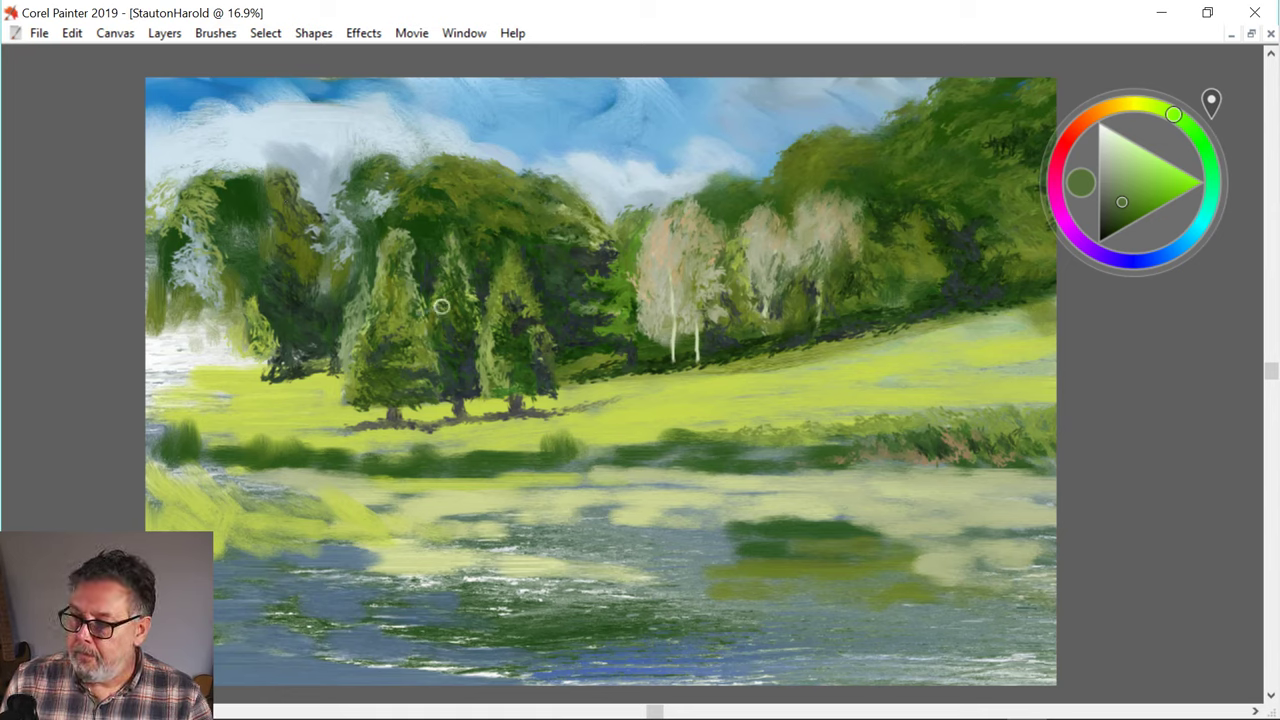
left_click(293, 197, "alt")
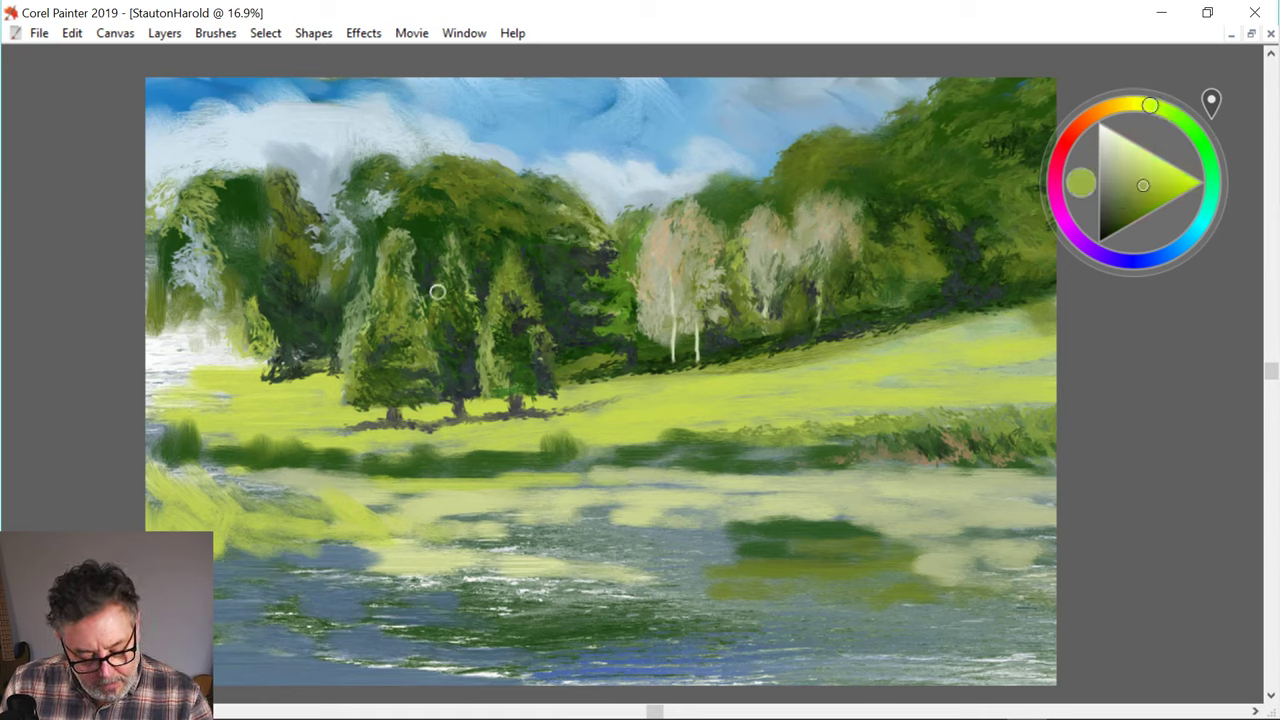
left_click_drag(437, 289, 425, 315)
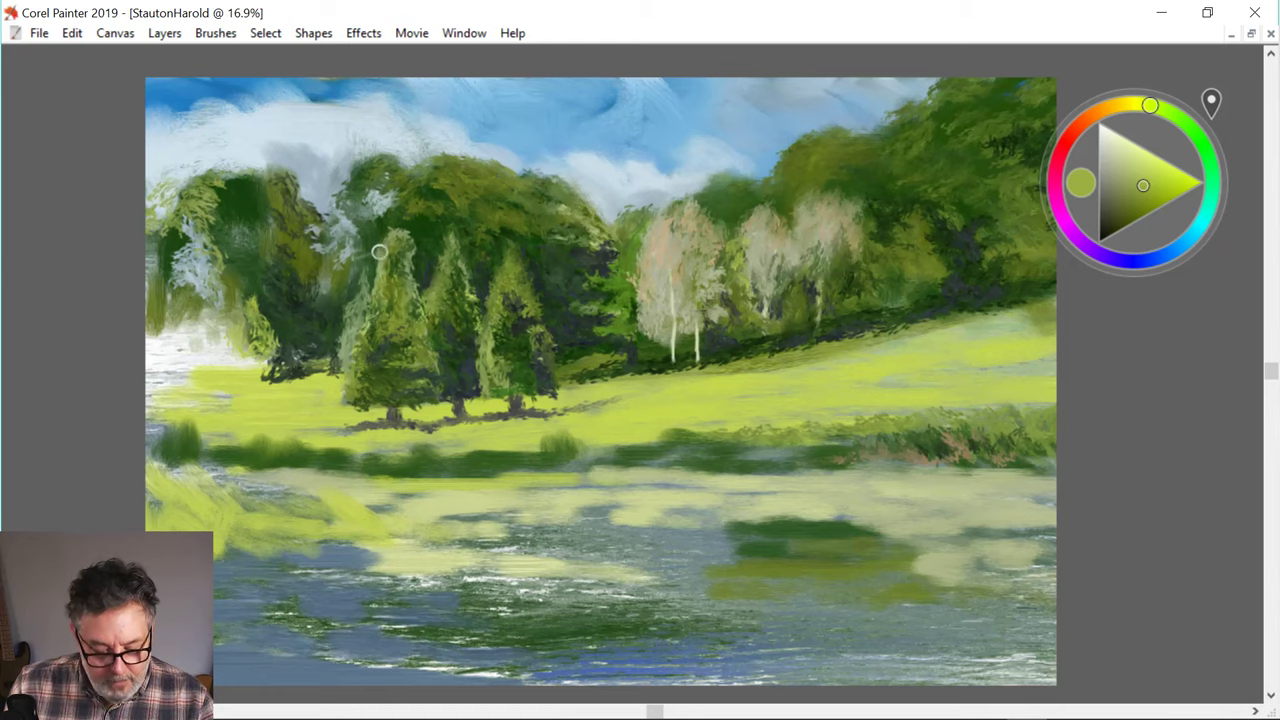
- Trim the left conifer's tip and the middle conifer's outline with dark greens, and widen the left conifer's right side in mid green
left_click(417, 232, "alt")
mouse_move(408, 225)
left_mouse_down()
mouse_move(416, 254)
mouse_move(404, 236)
left_mouse_up()
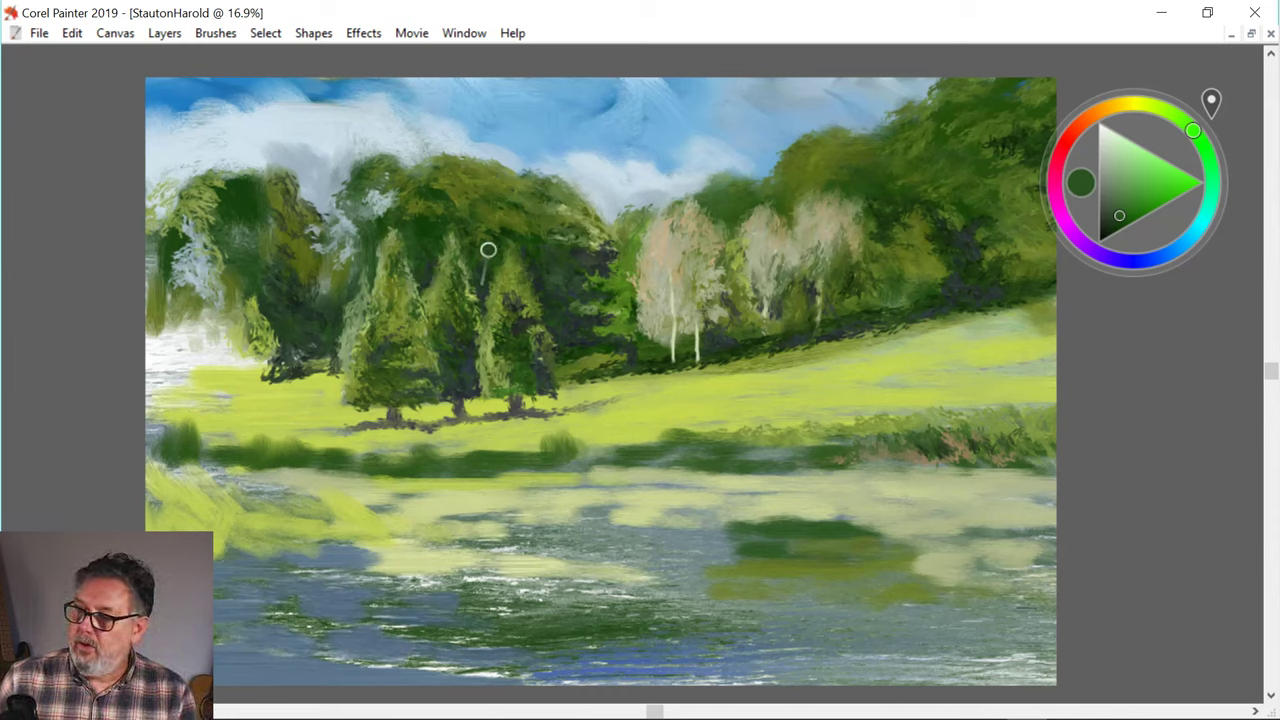
left_click(441, 229, "alt")
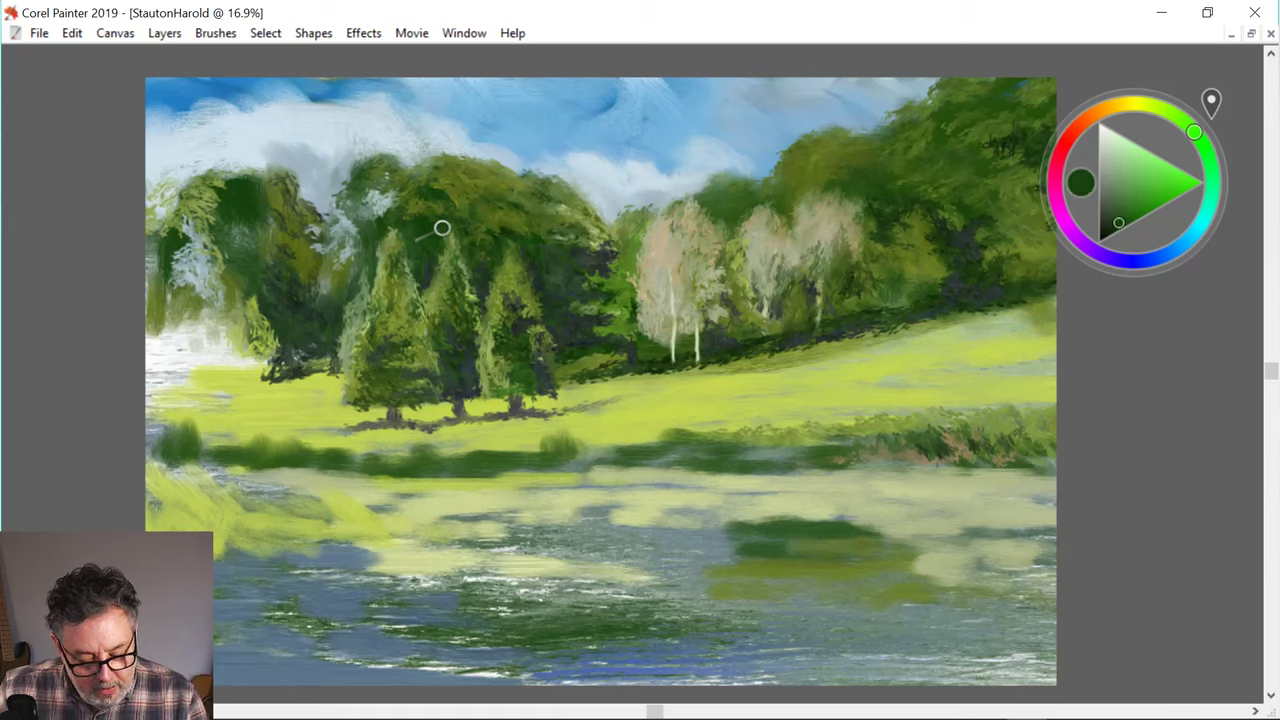
mouse_move(445, 230)
left_mouse_down()
mouse_move(456, 243)
mouse_move(427, 315)
left_mouse_up()
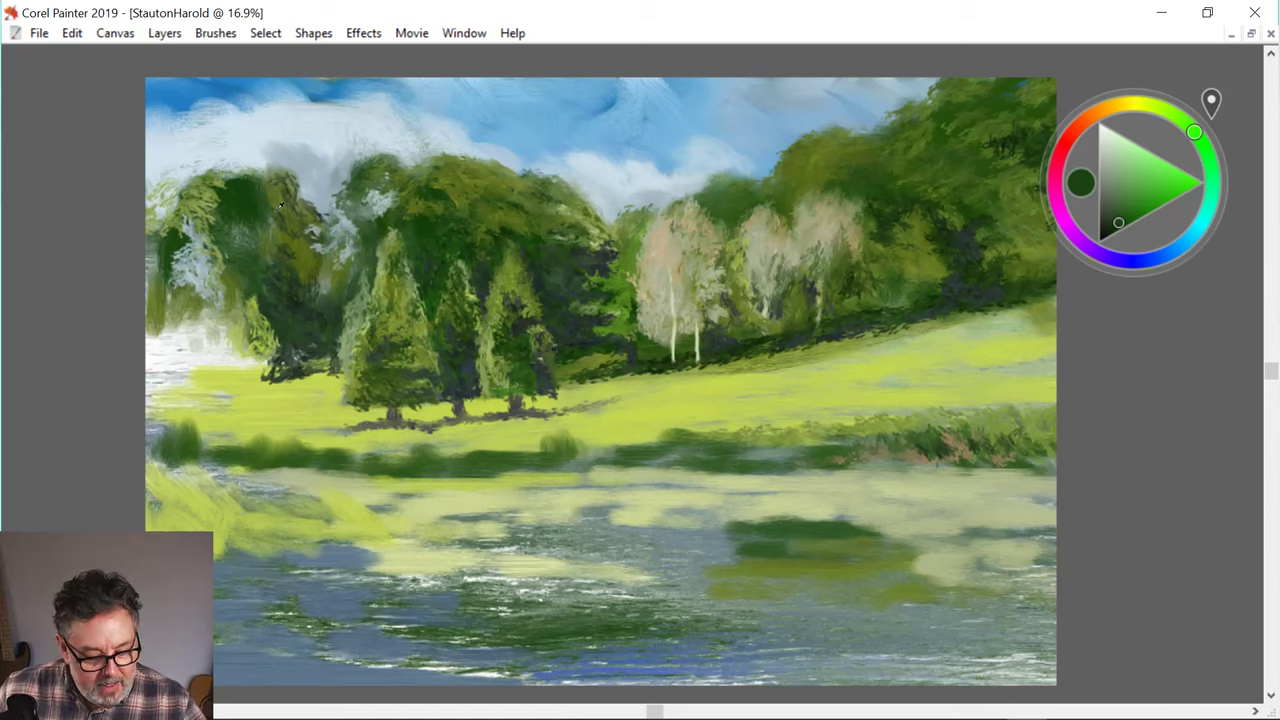
left_click(419, 325, "alt")
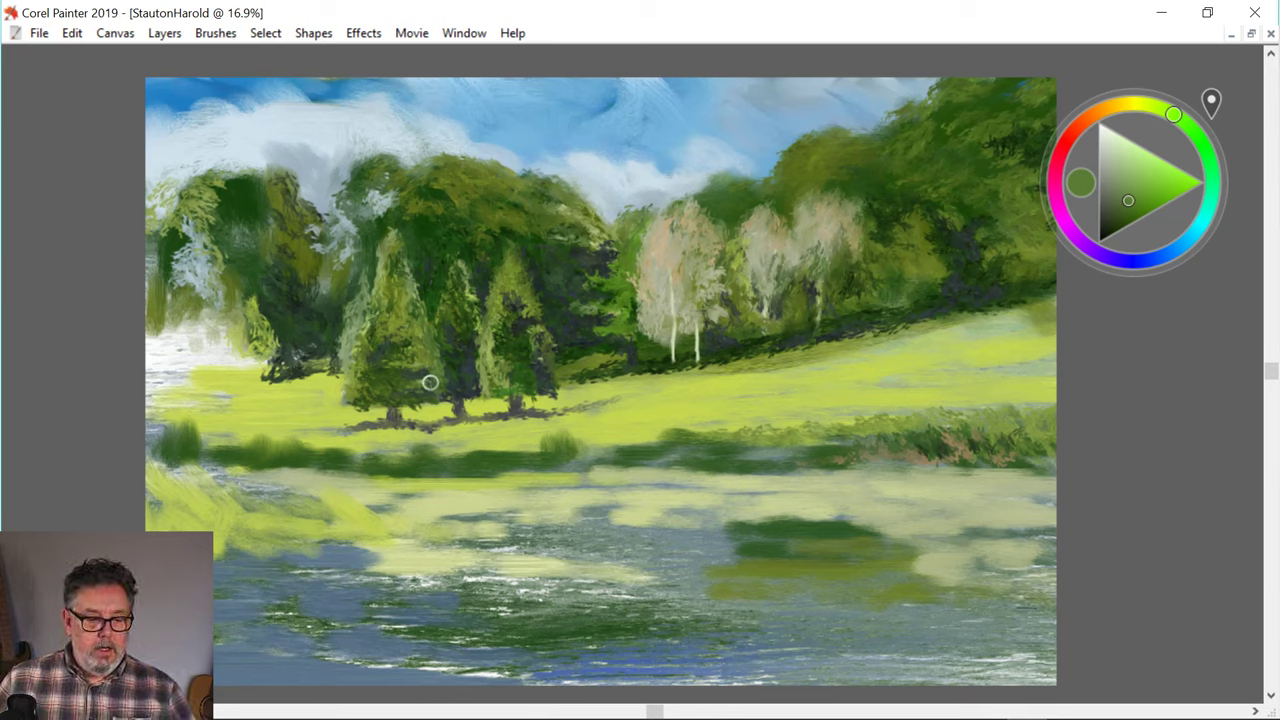
- Save the painting as StautonHarold.rif in Painter RIFF format in the CorelPainter folder
left_click(39, 33)
key("Down")
key("Down")
key("Down")
key("Down")
key("Down")
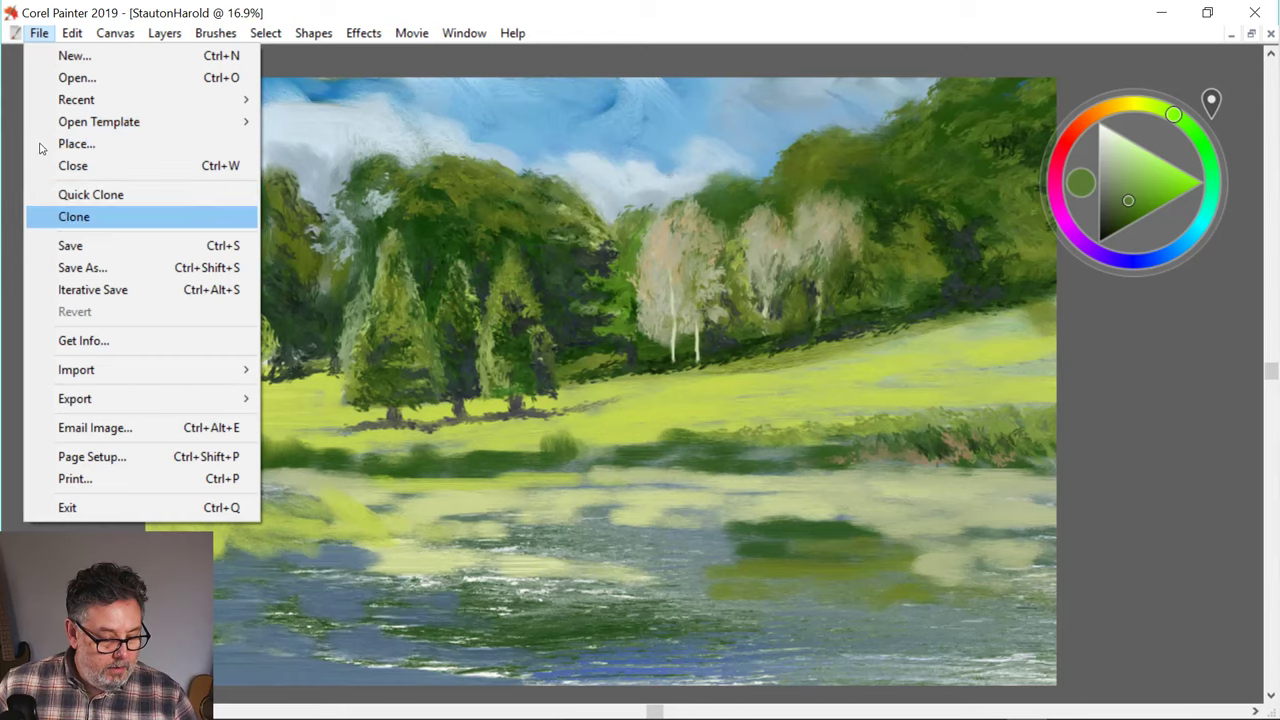
key("Return")
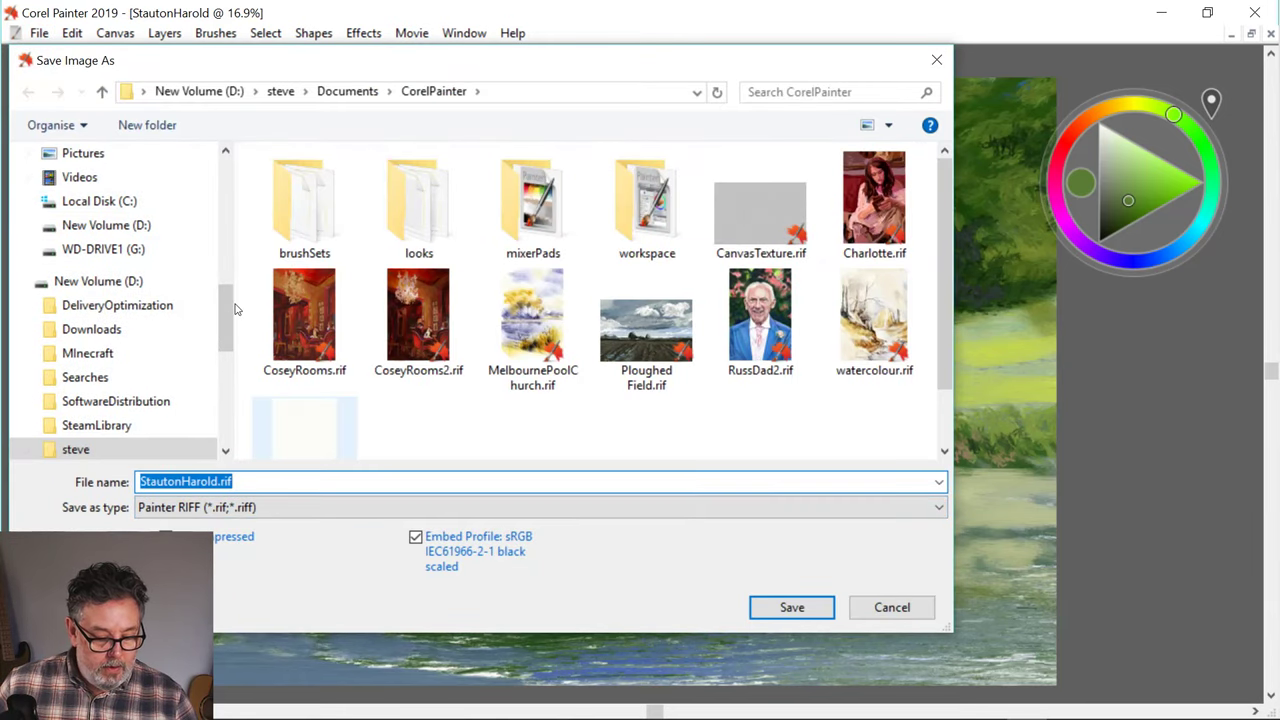
key("Return")
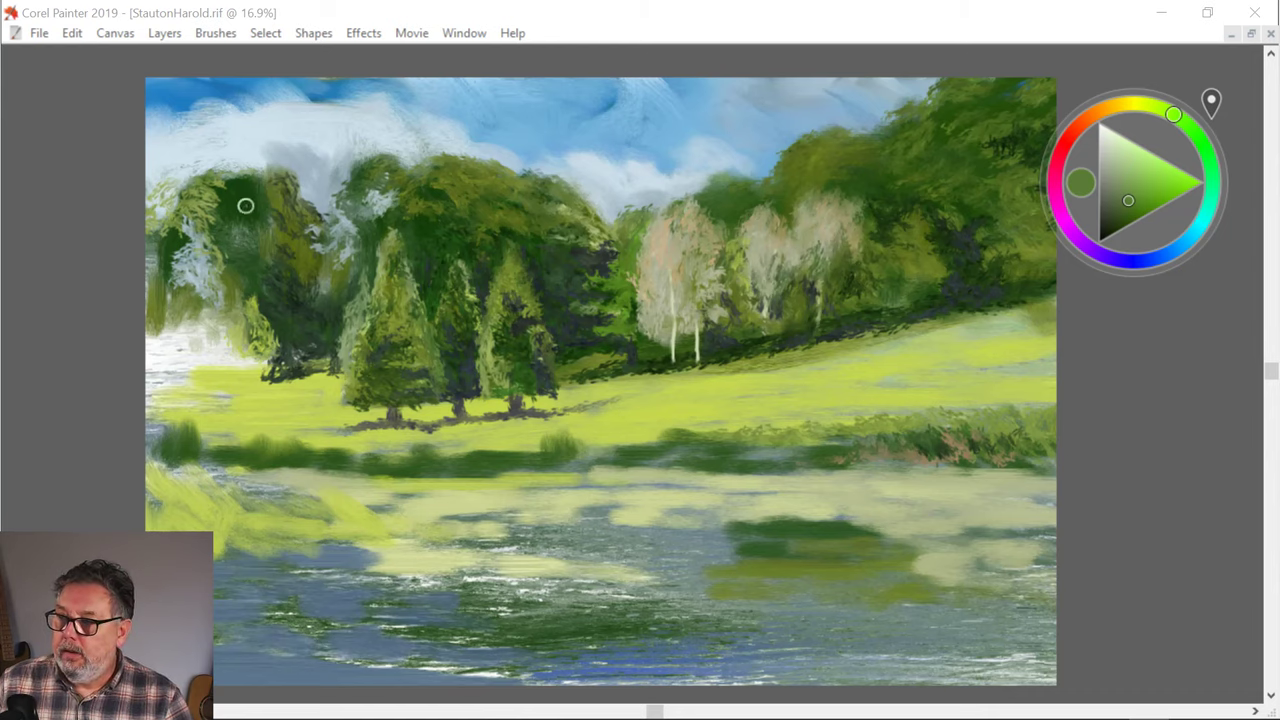
left_click(177, 123)
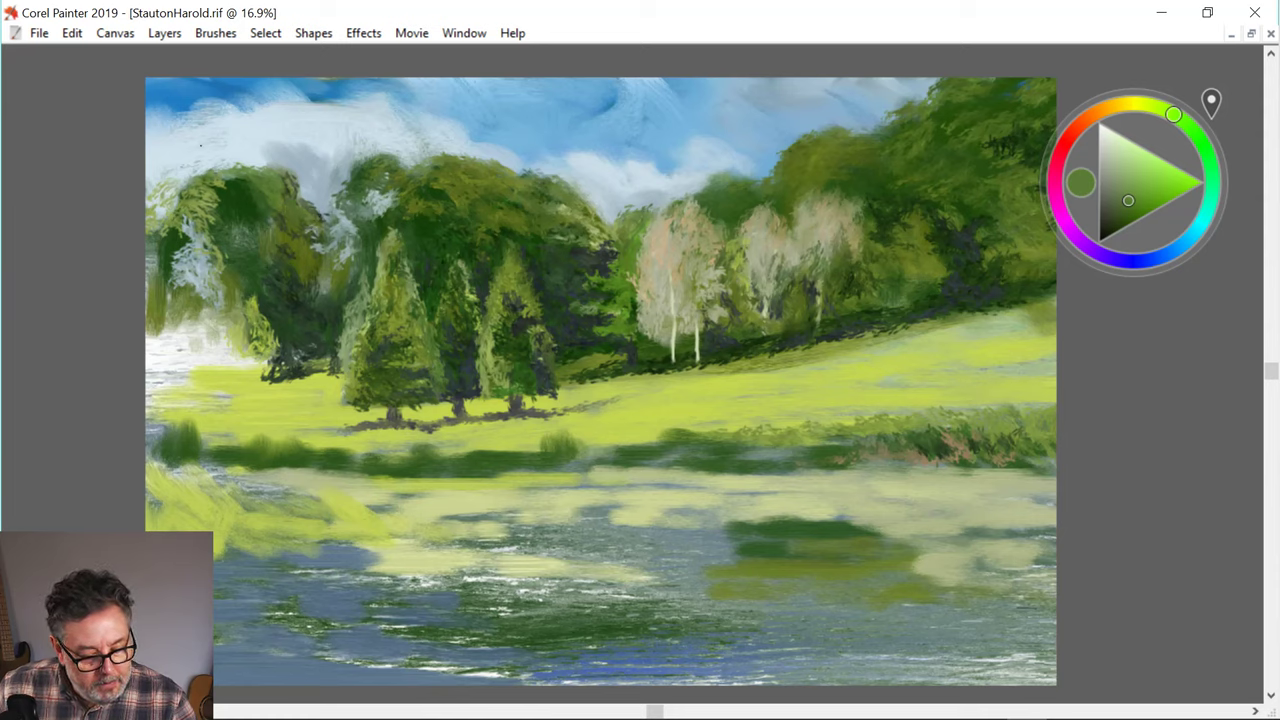
- Darken the far-left tree's foliage with sampled dark greens, and smooth the sky gap beside it with a sampled pale blue-grey
left_click(238, 199, "alt")
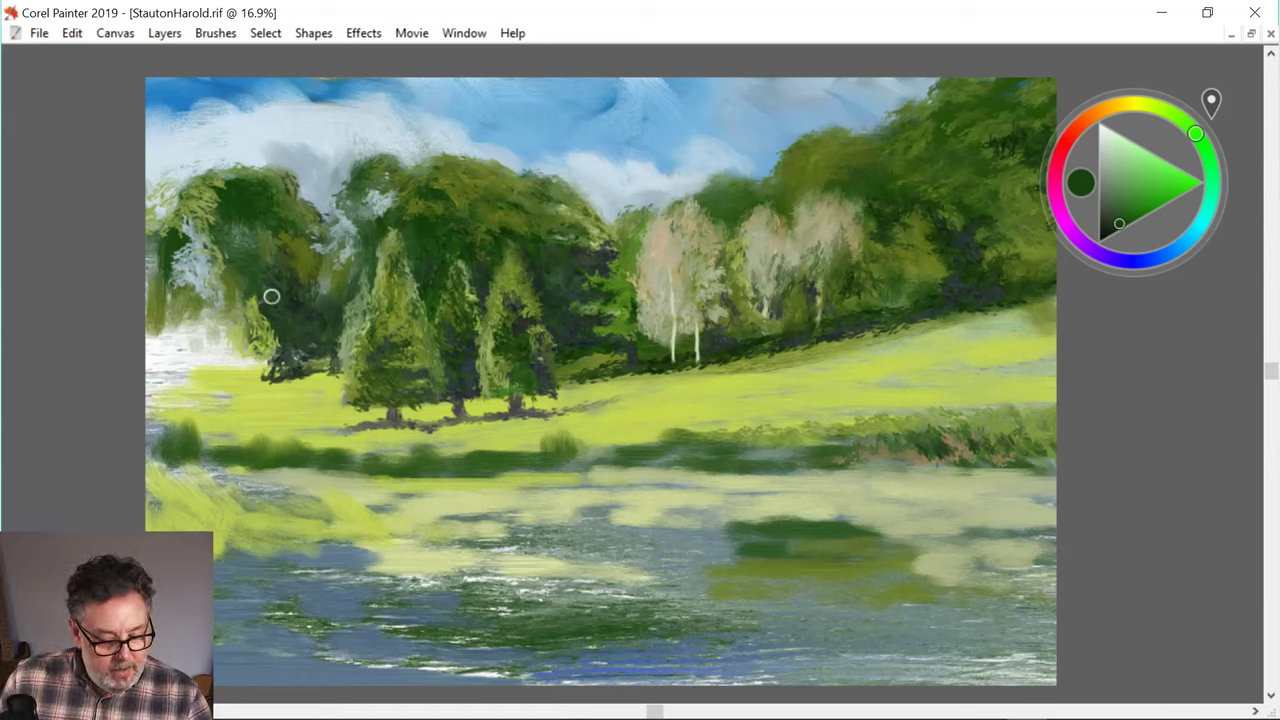
left_click(244, 231, "alt")
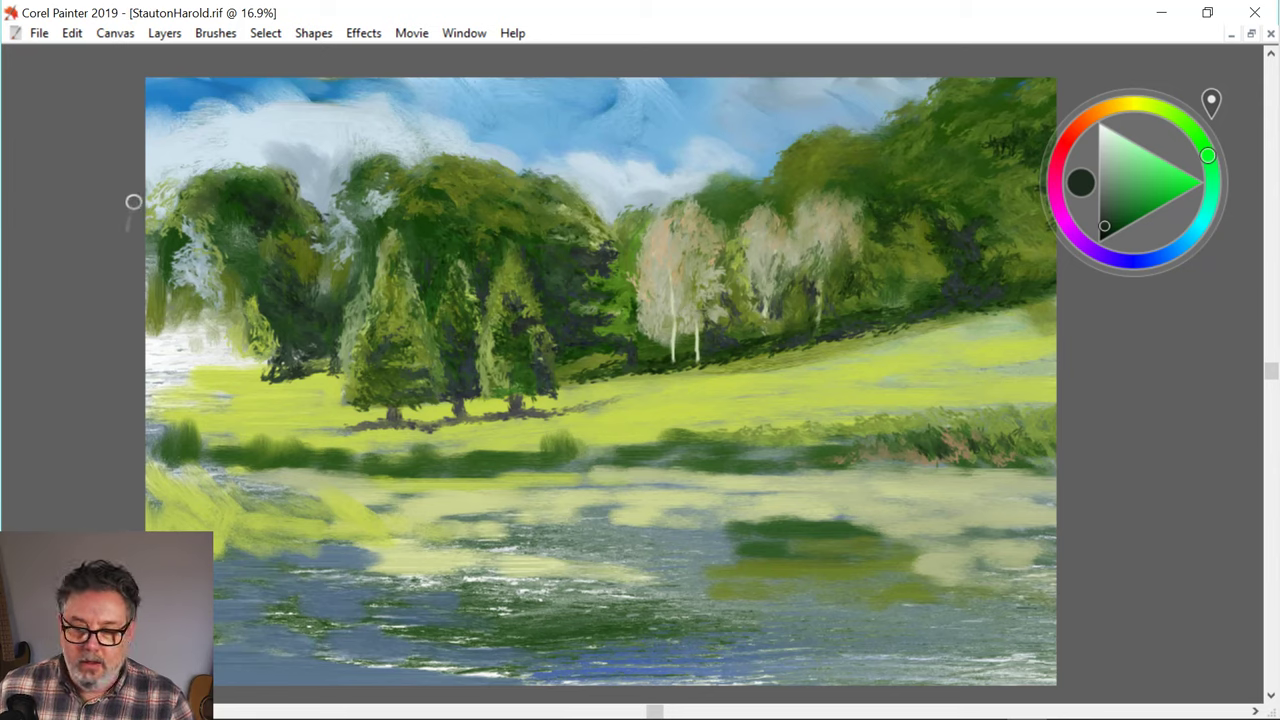
left_click(195, 262, "alt")
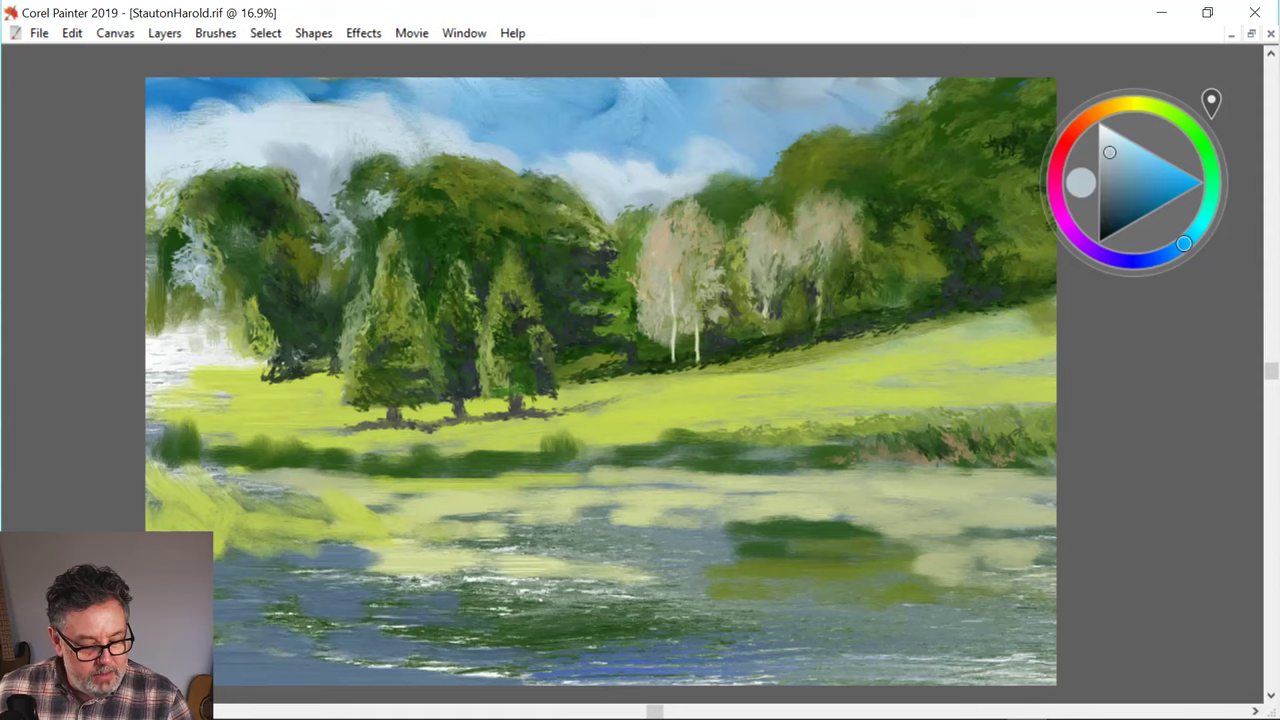
mouse_move(199, 271)
left_mouse_down()
mouse_move(217, 298)
mouse_move(228, 280)
left_mouse_up()
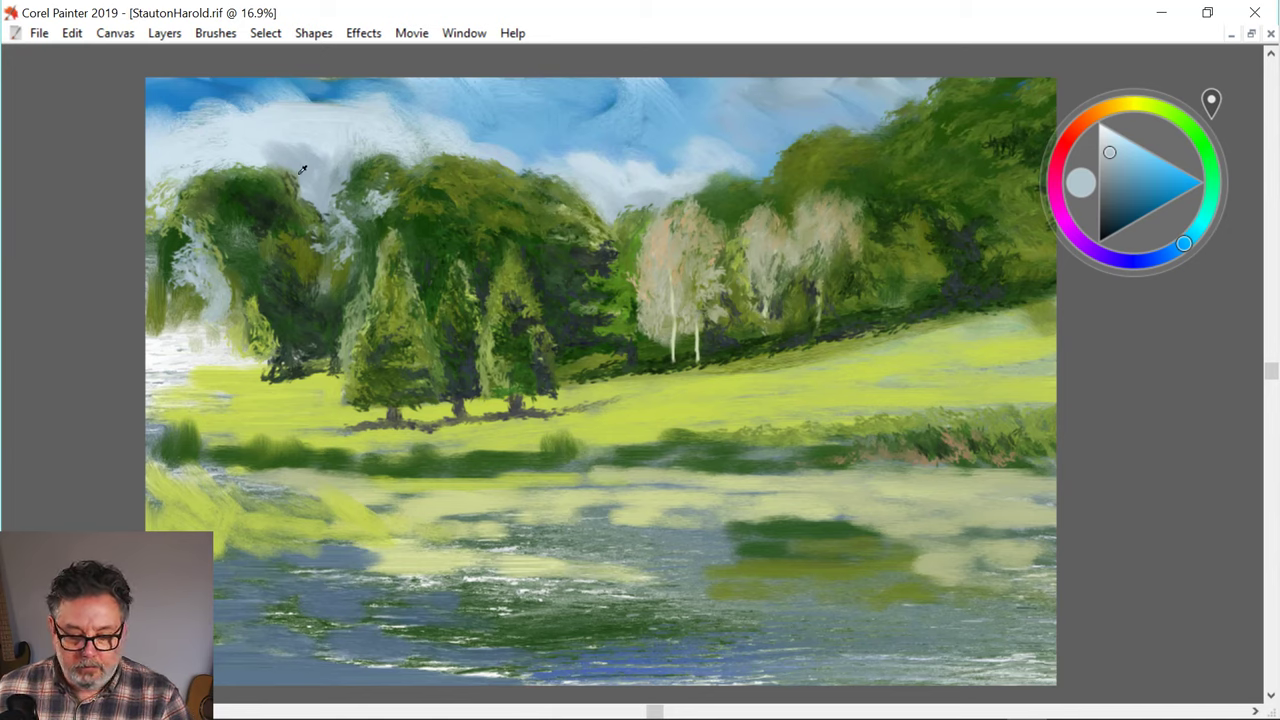
- Add leafy dark green shadows to the woodland canopy behind the right conifer, and work in a sampled olive green
left_click(475, 270, "alt")
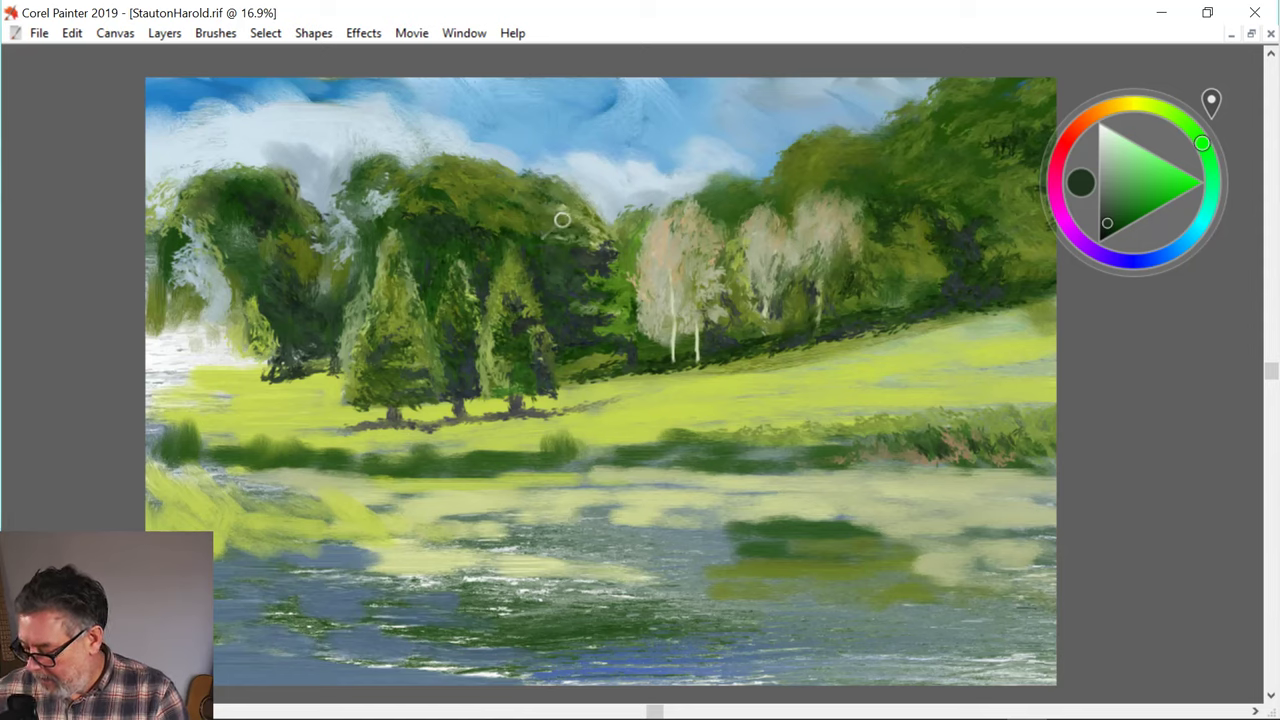
left_click_drag(555, 217, 549, 221)
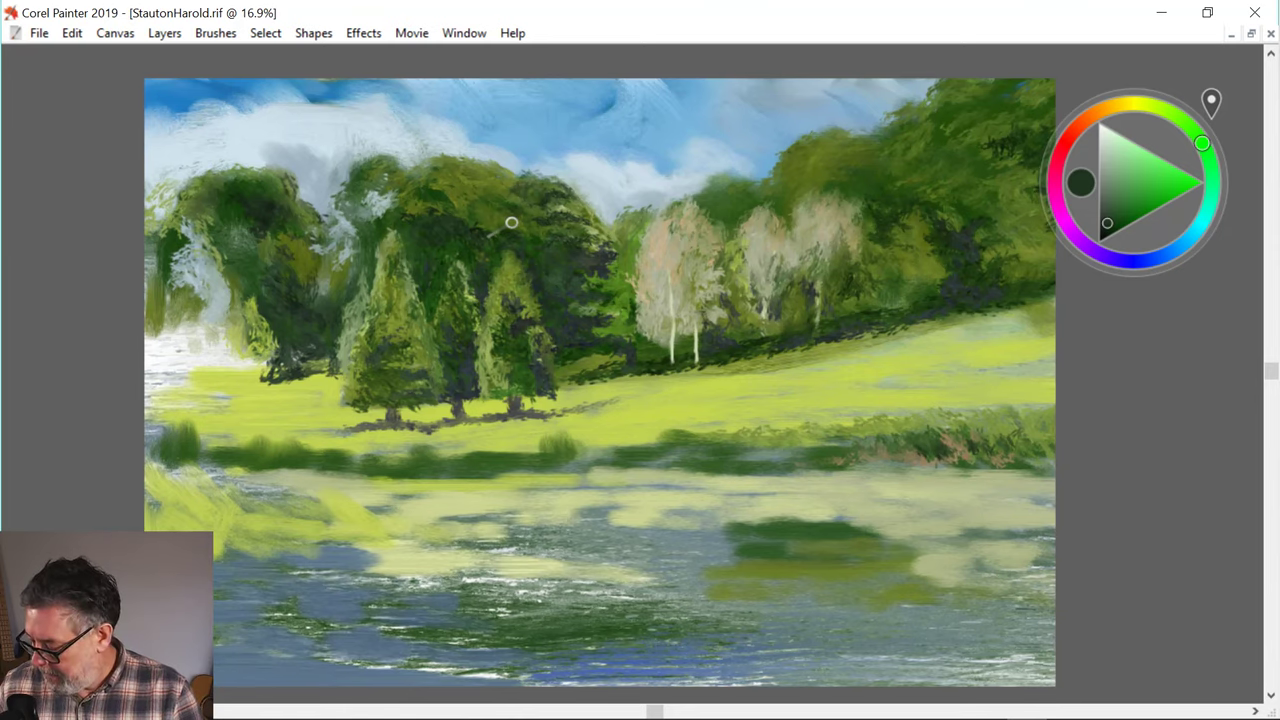
left_click(517, 226, "alt")
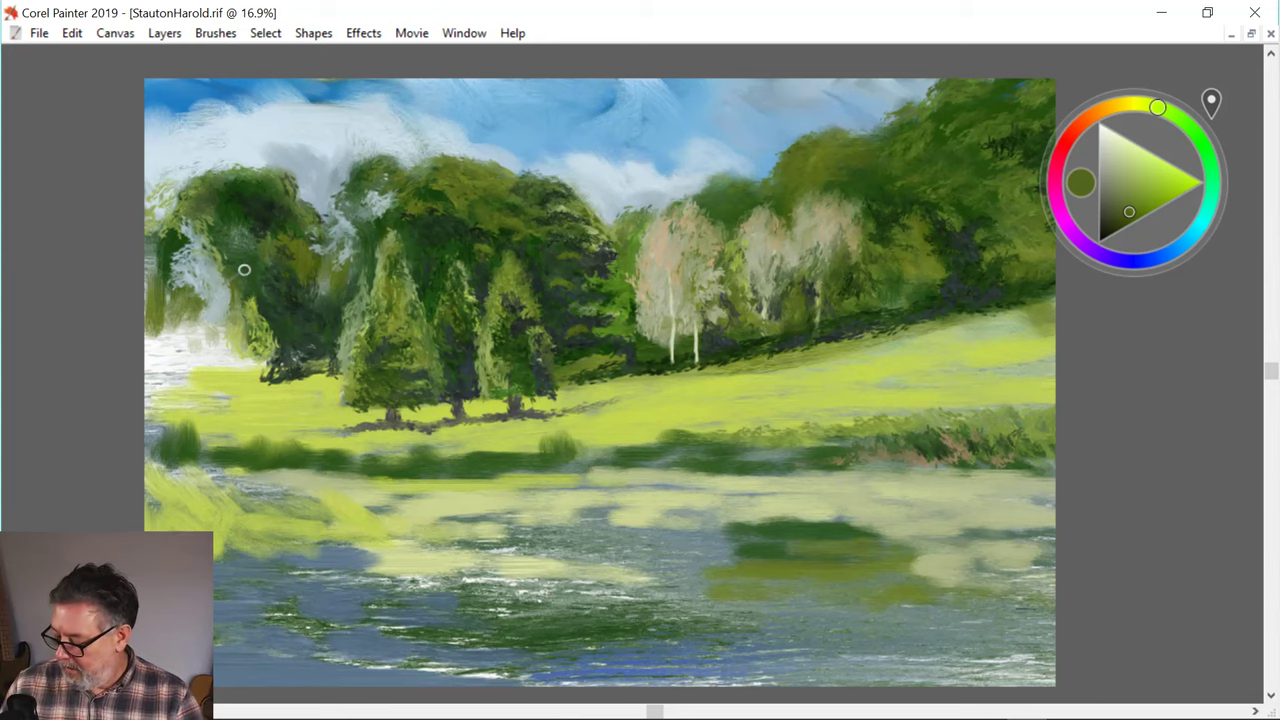
- Sample a mid green from the far-left tree and brush foliage along the inner edge of its crown
left_click(219, 248, "alt")
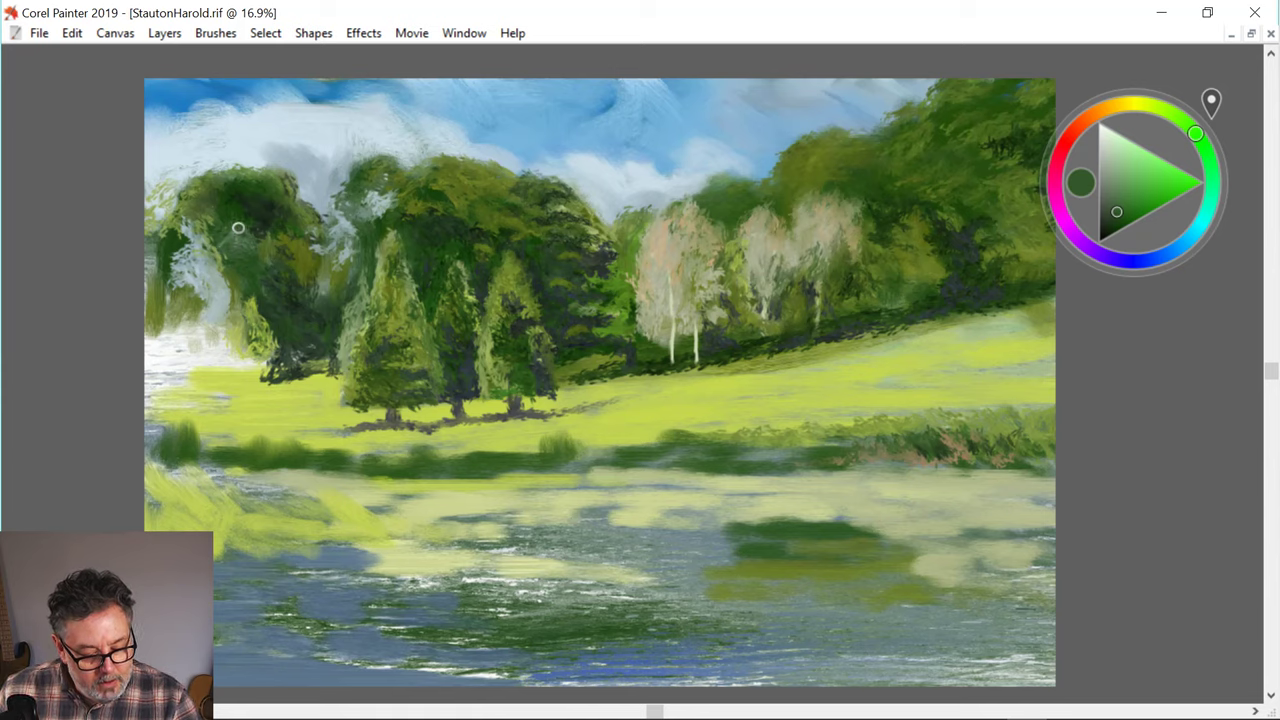
left_click_drag(231, 243, 242, 239)
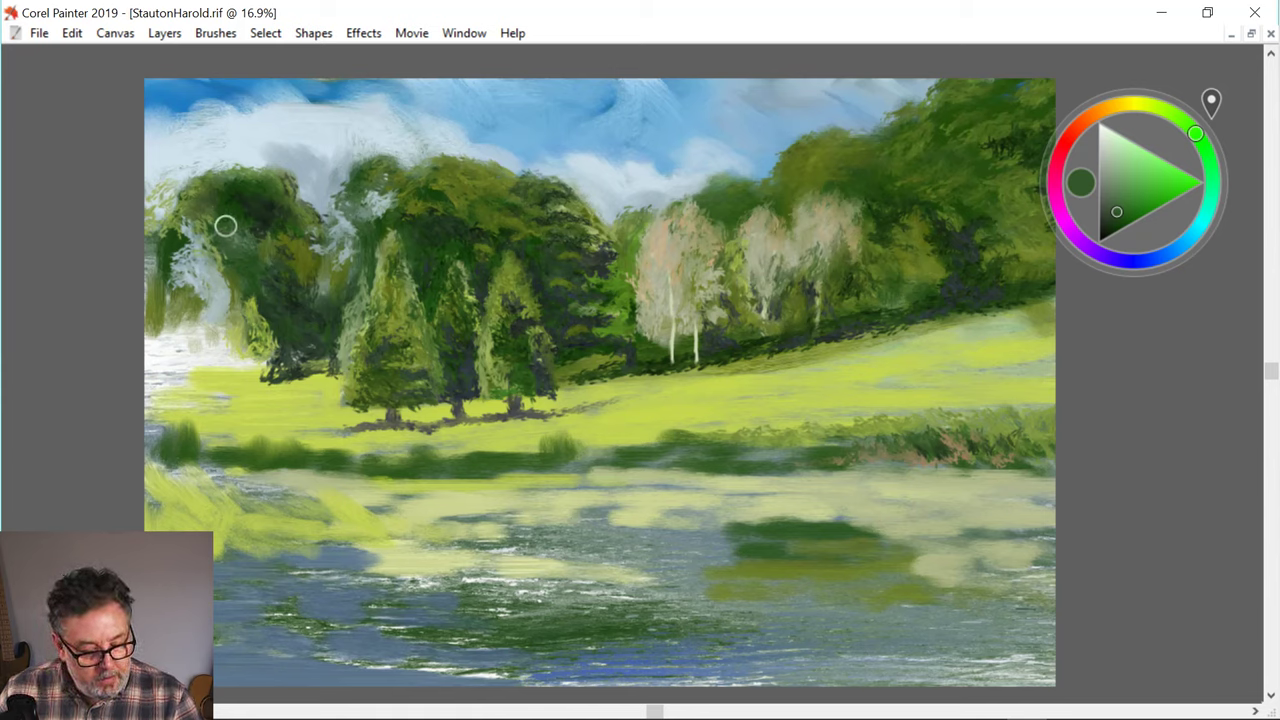